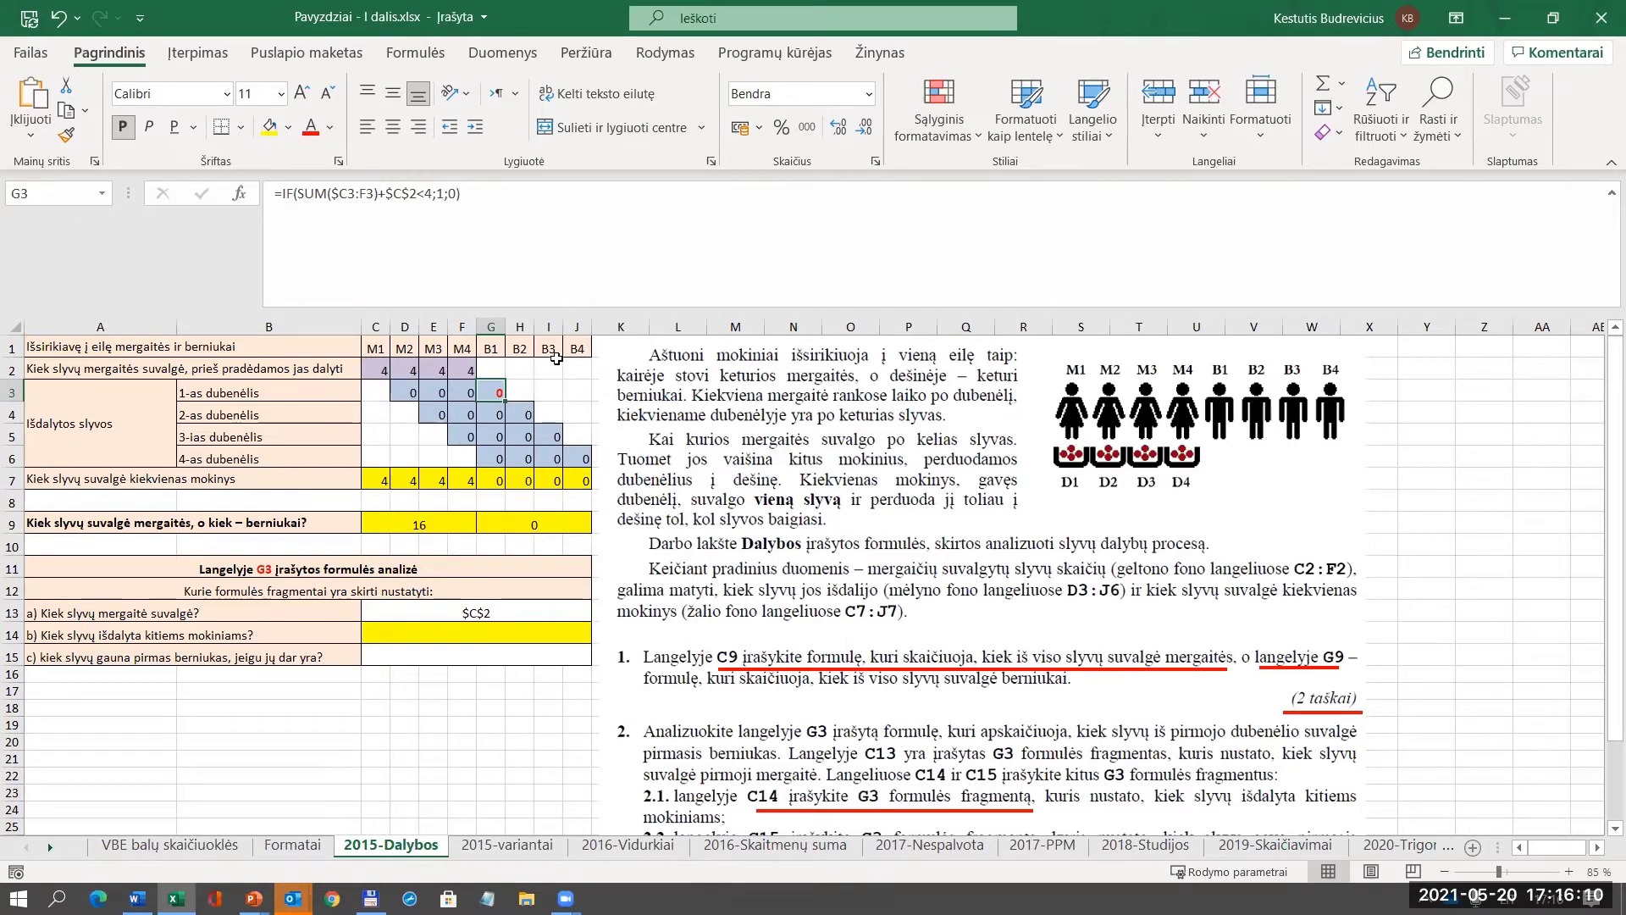
drag(373, 346, 465, 348)
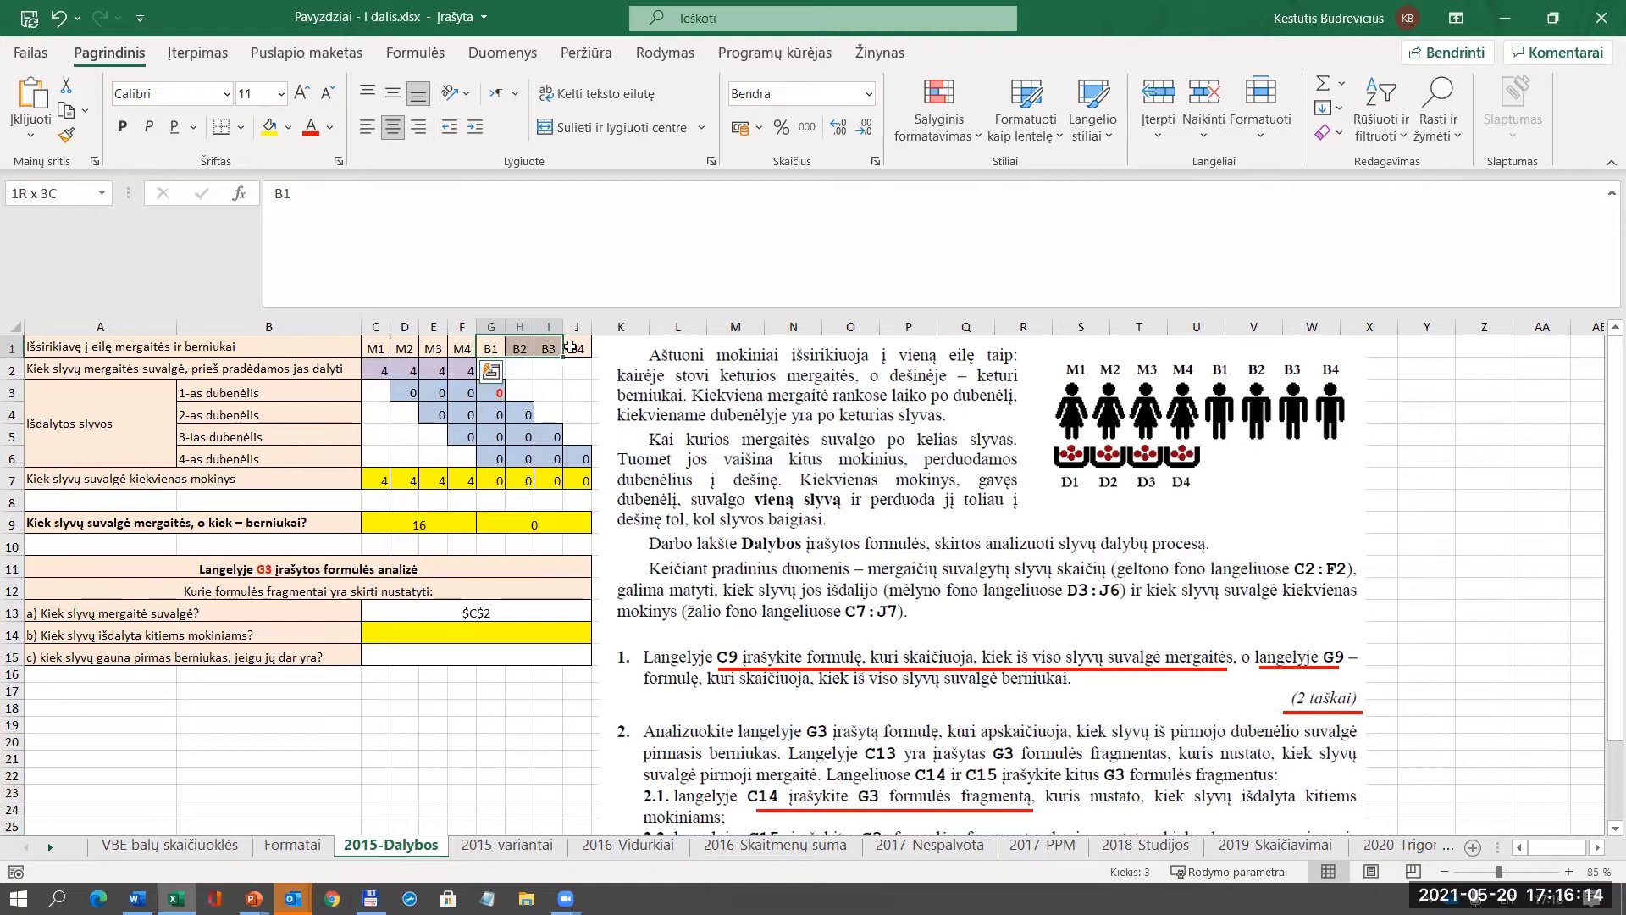
click(1051, 525)
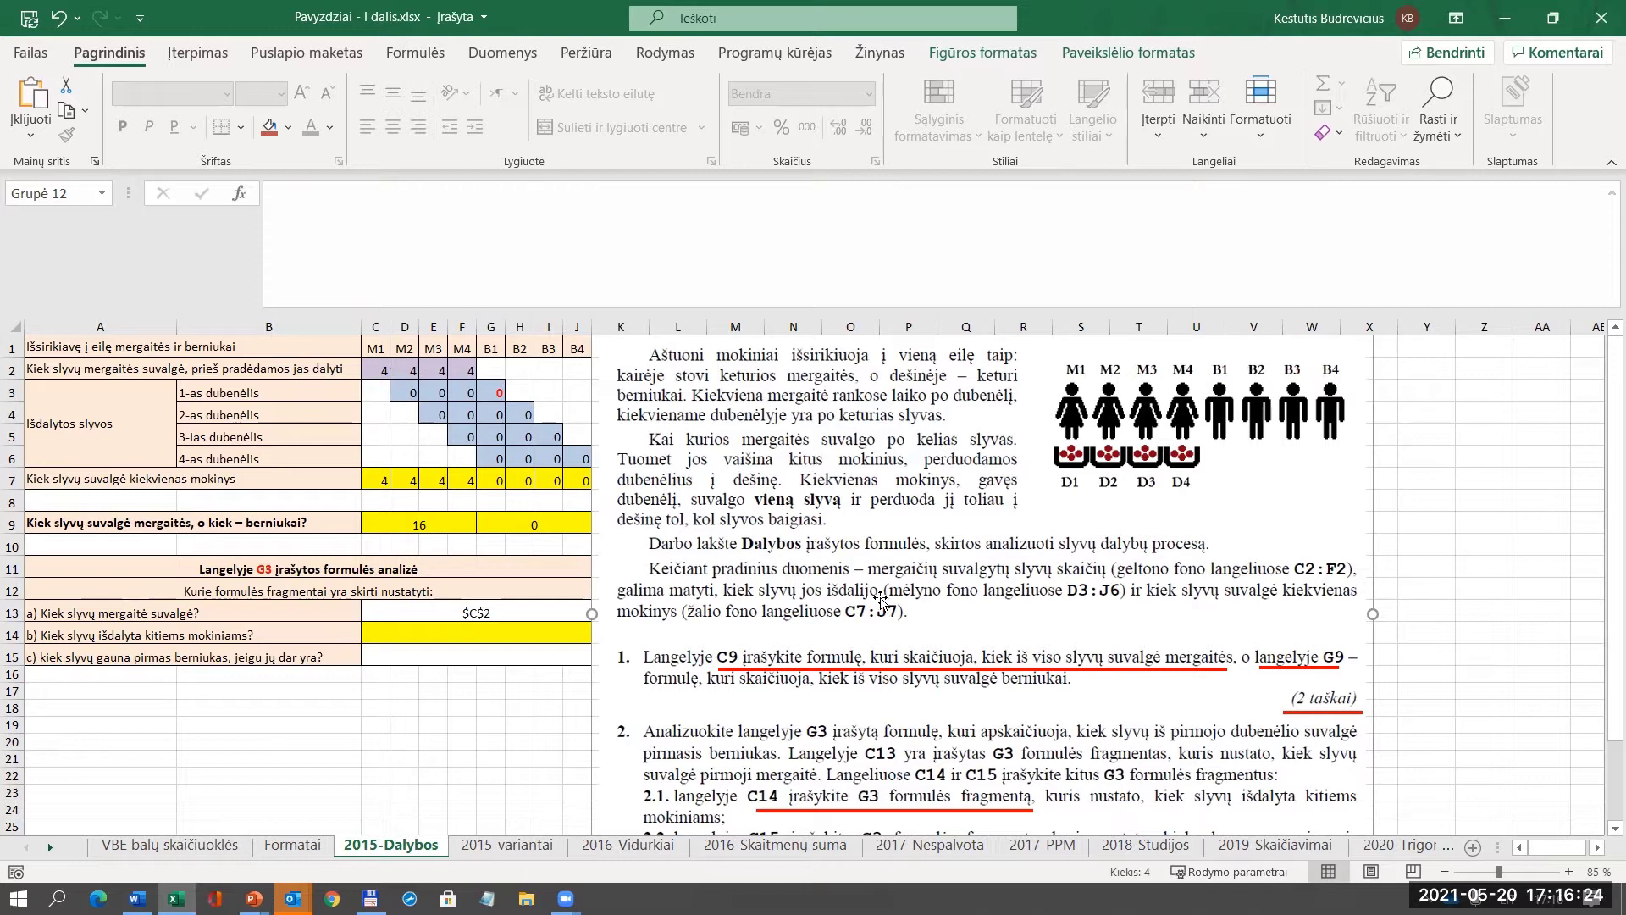
Clear the contents and fill of cells C9 and G9, and remove the yellow fill from C14.
drag(471, 532, 511, 525)
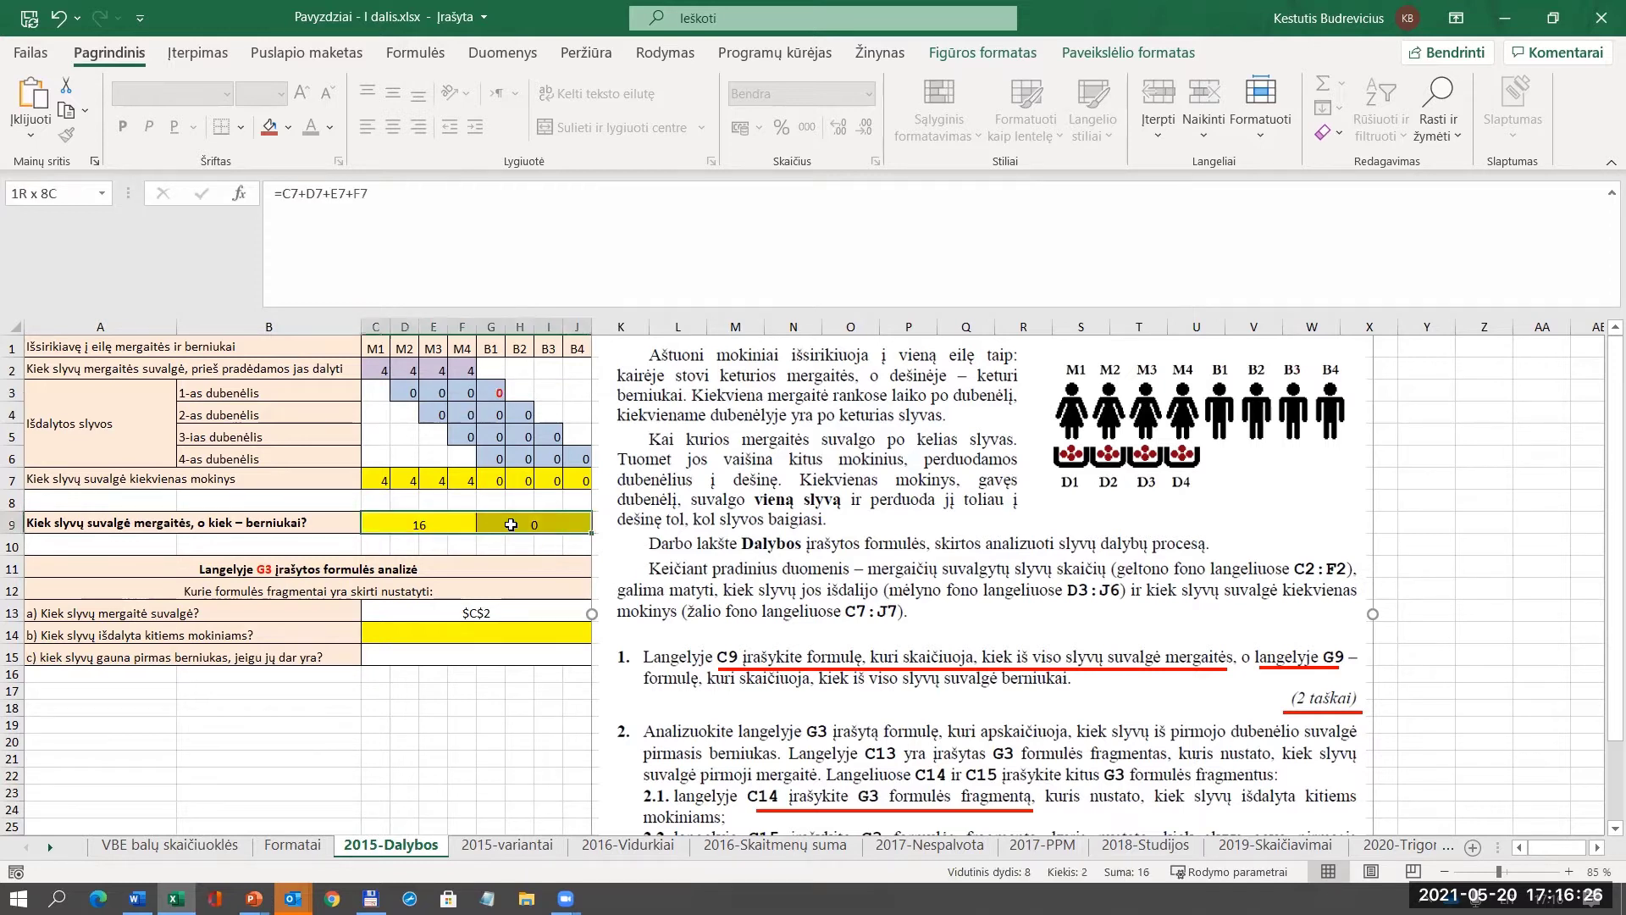
key(Delete)
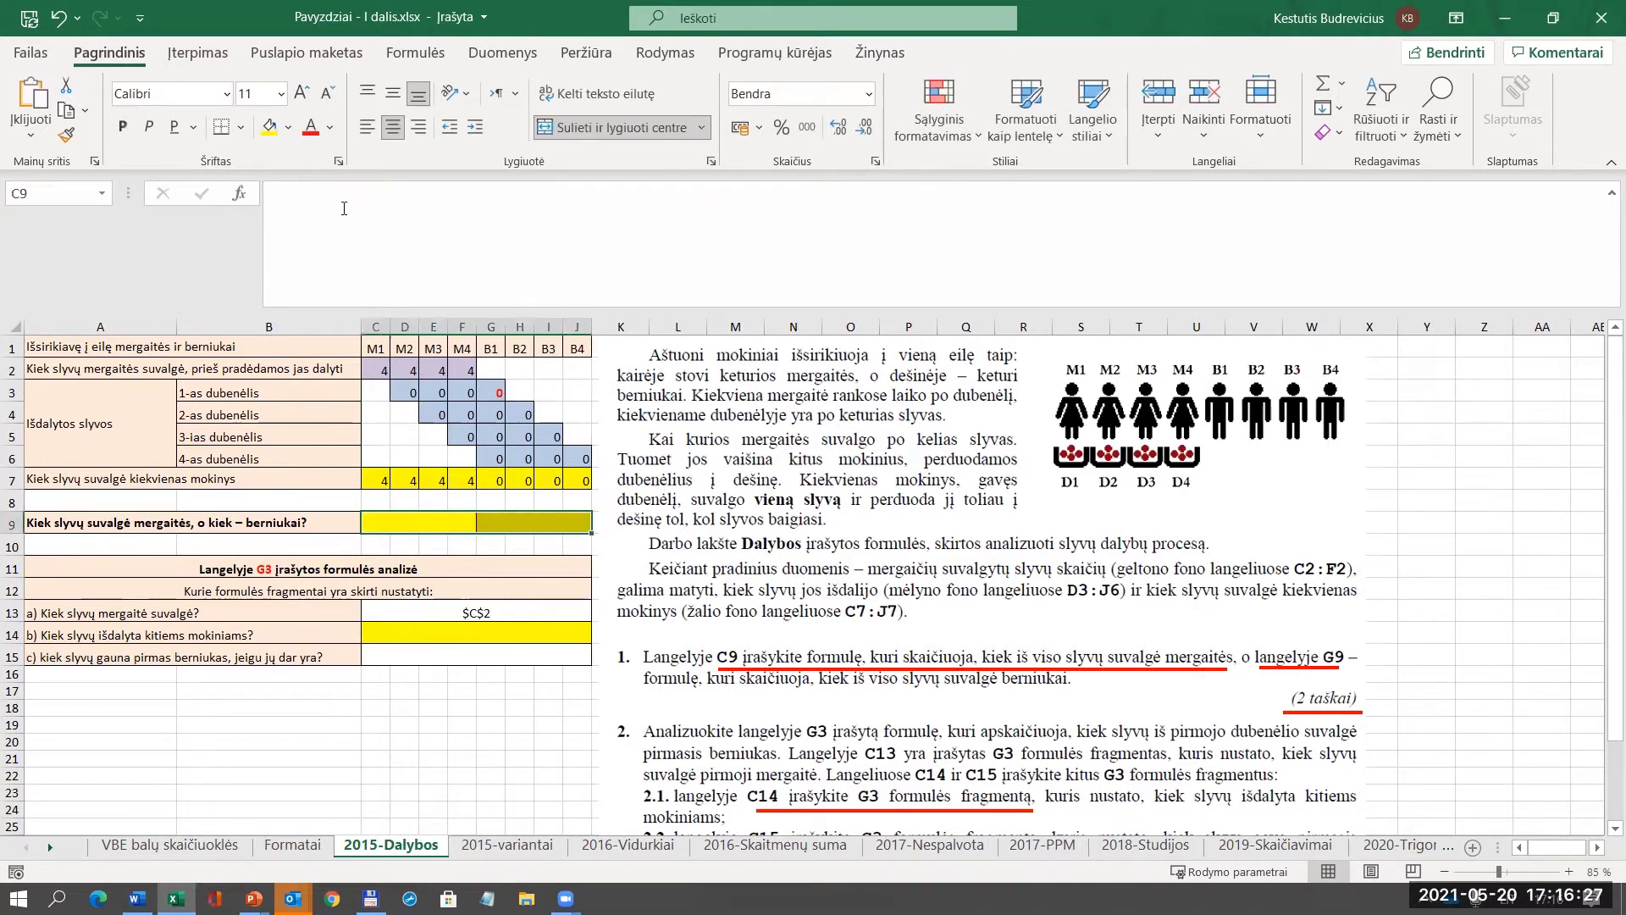
click(288, 133)
click(311, 371)
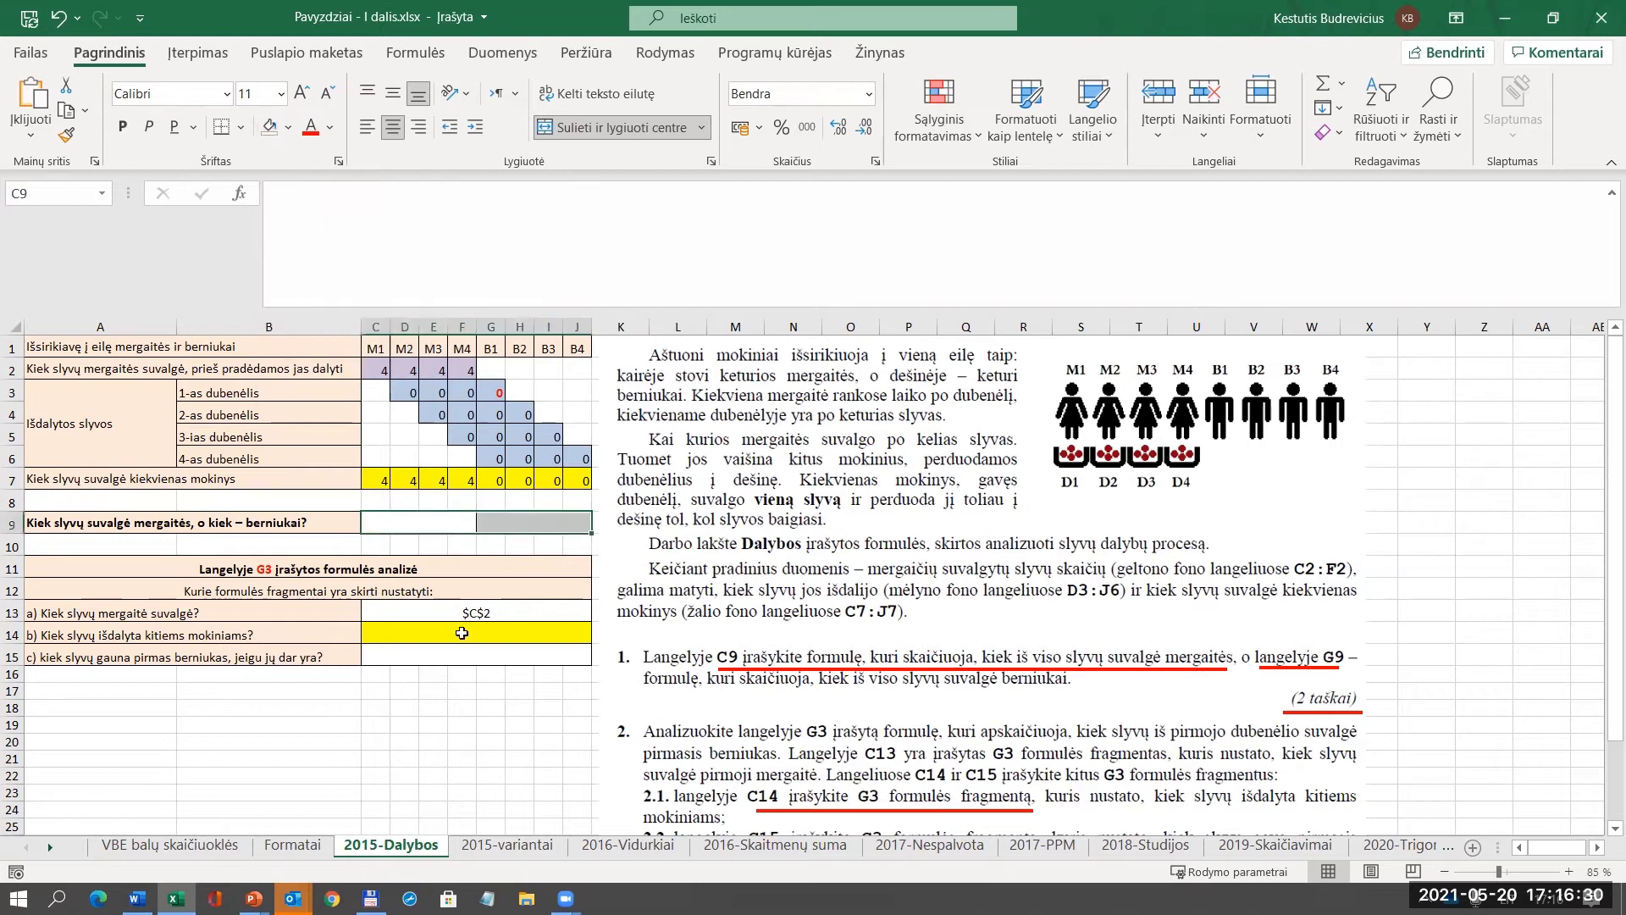
click(475, 636)
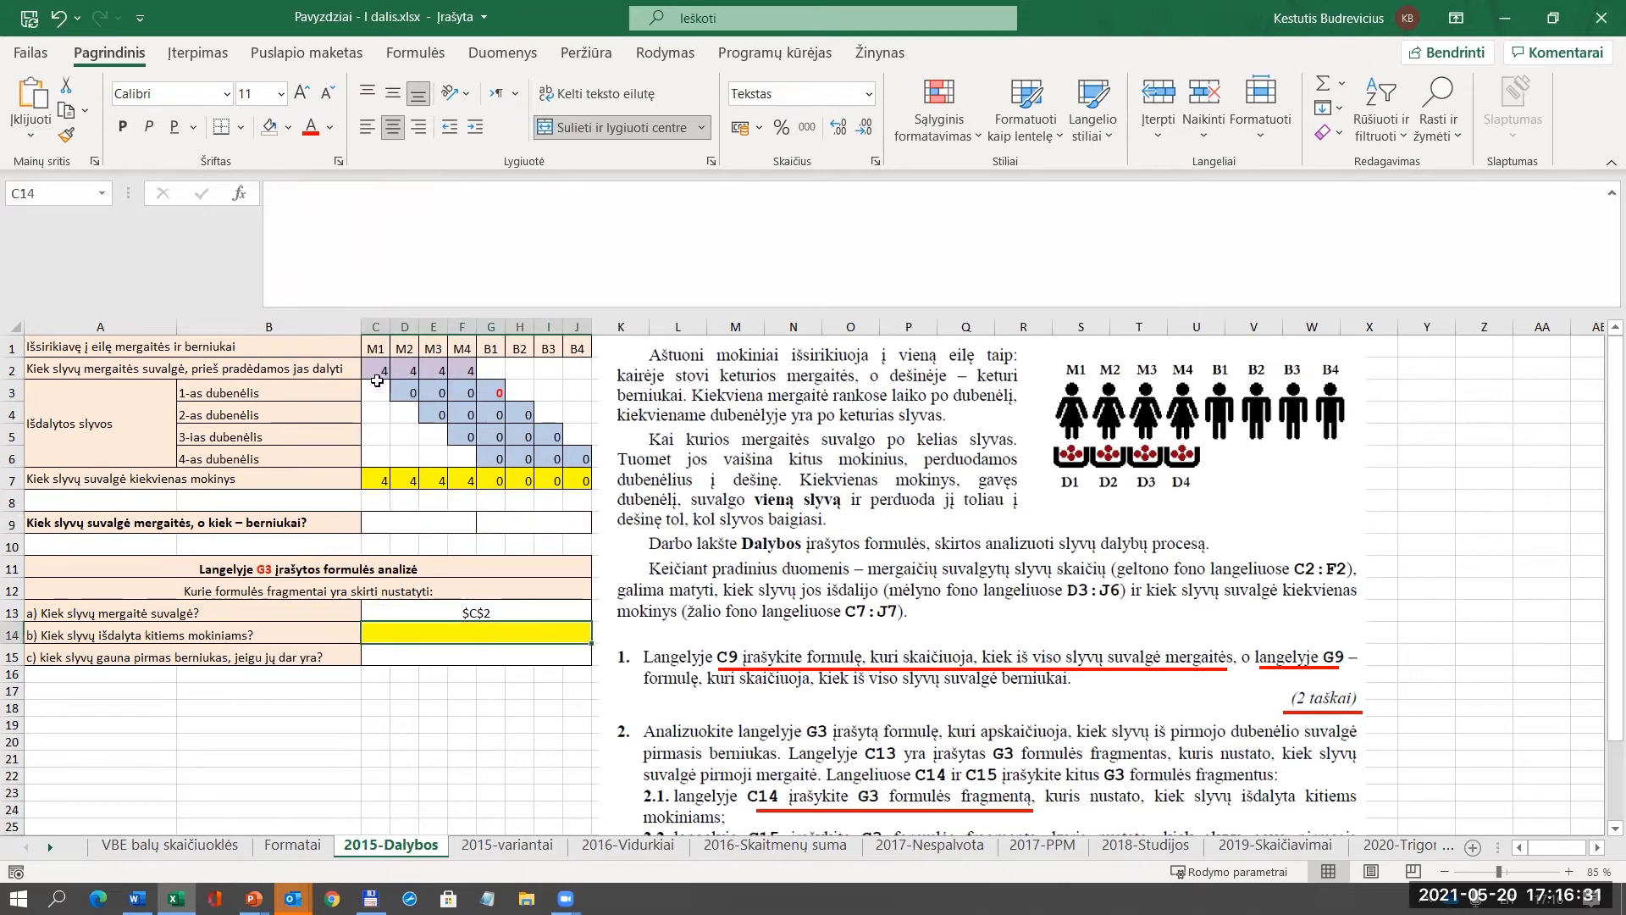
click(267, 128)
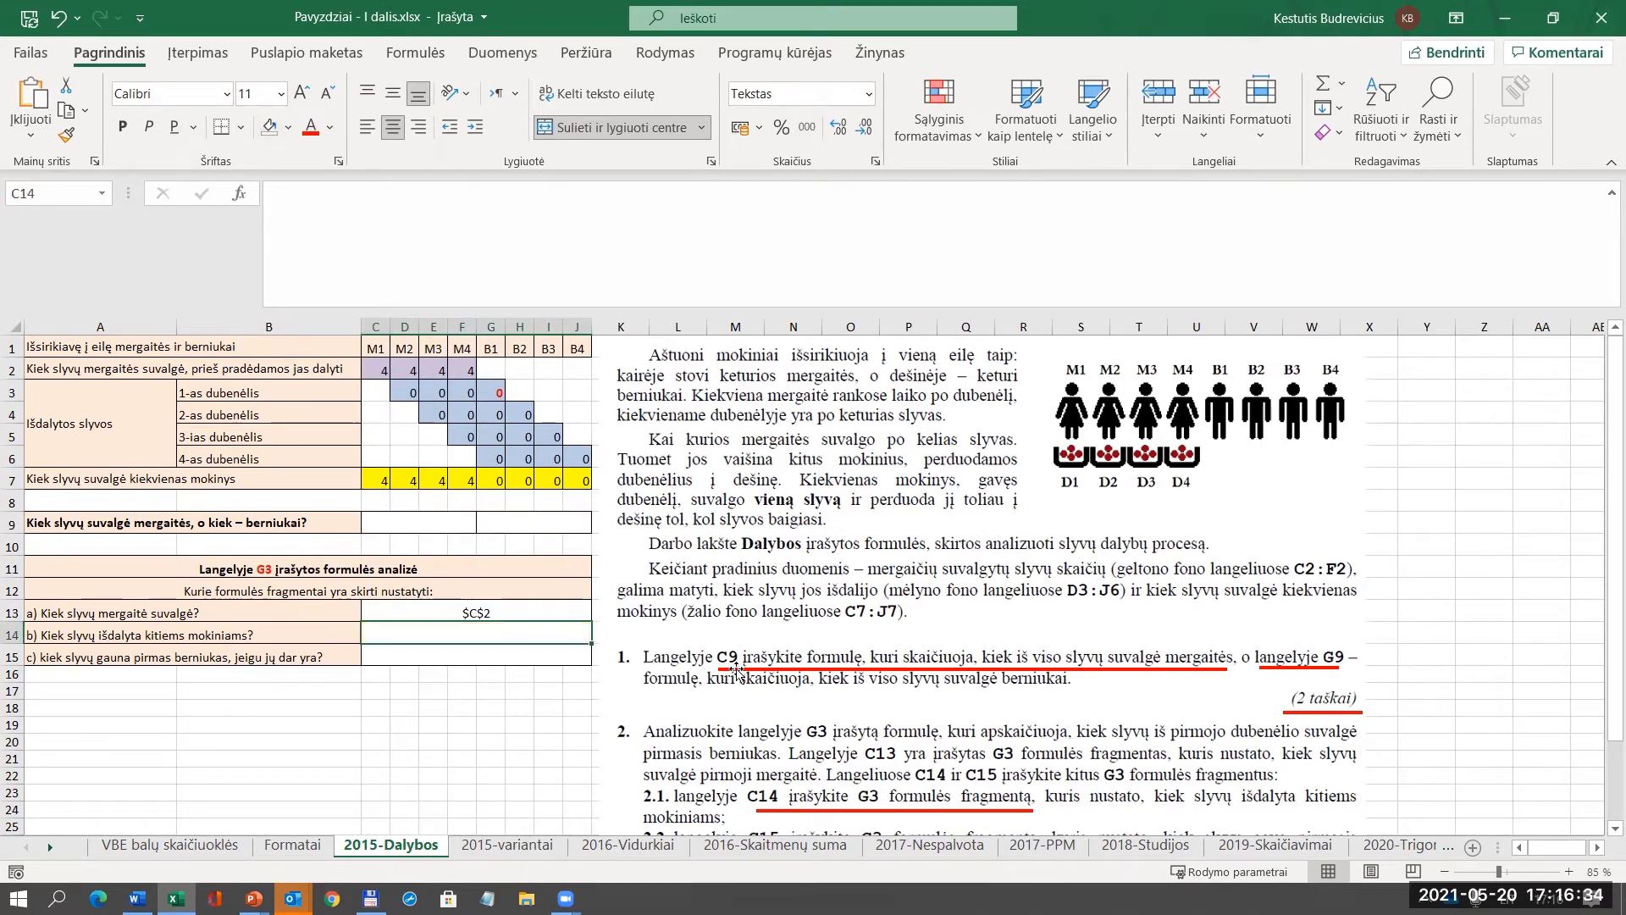
Fill the girls' total cell C9 with the standard light green colour.
click(440, 525)
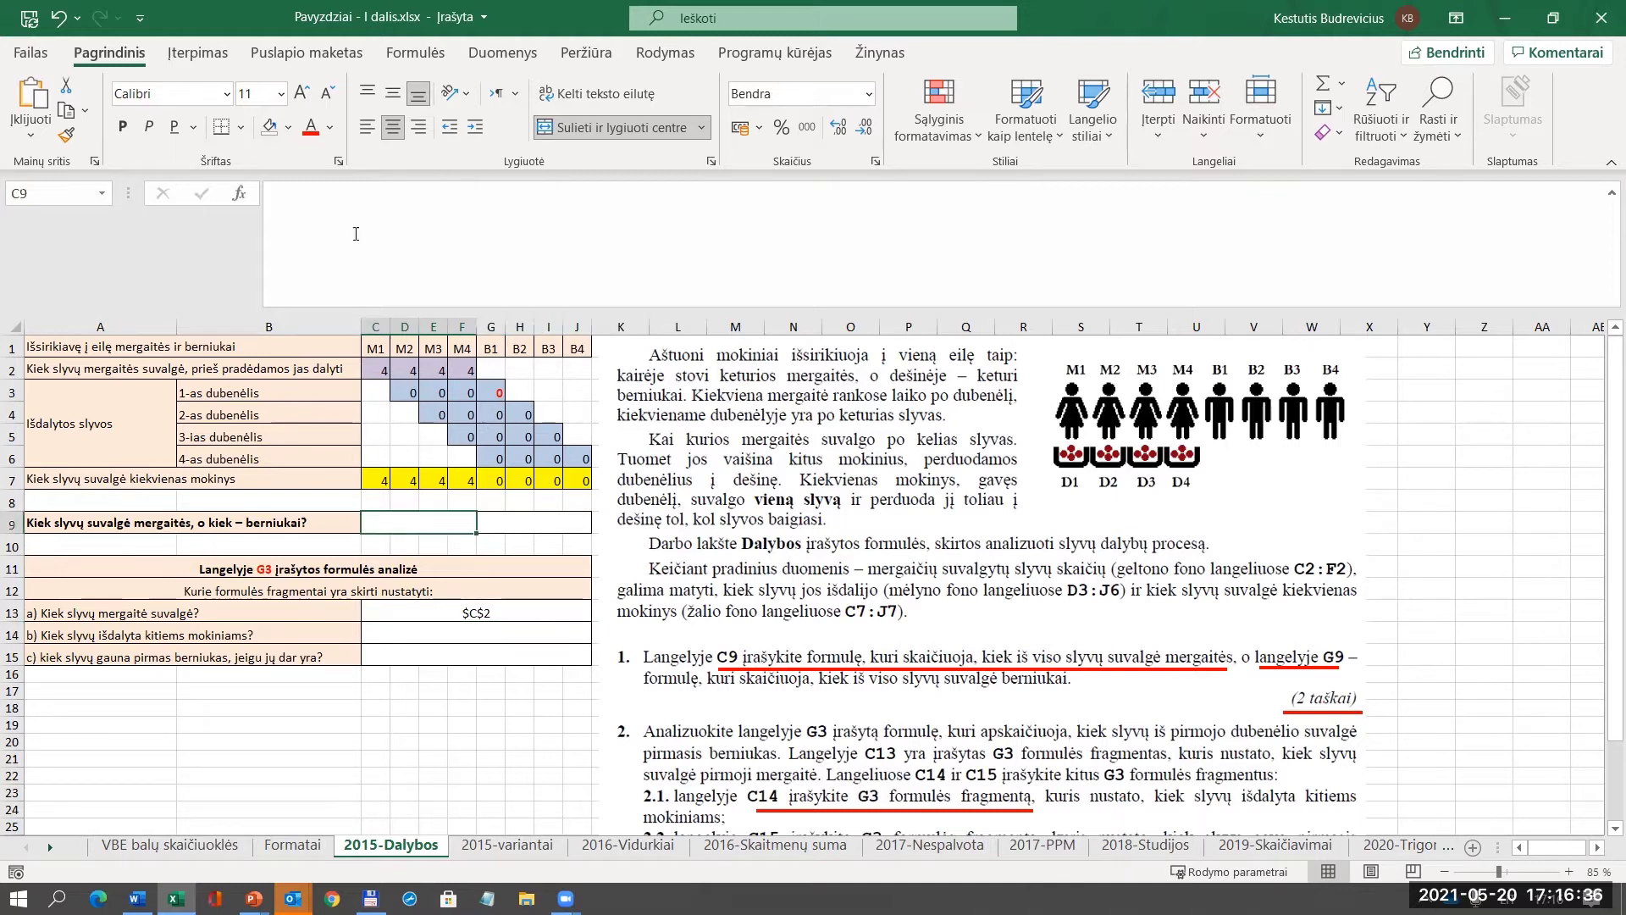
click(288, 127)
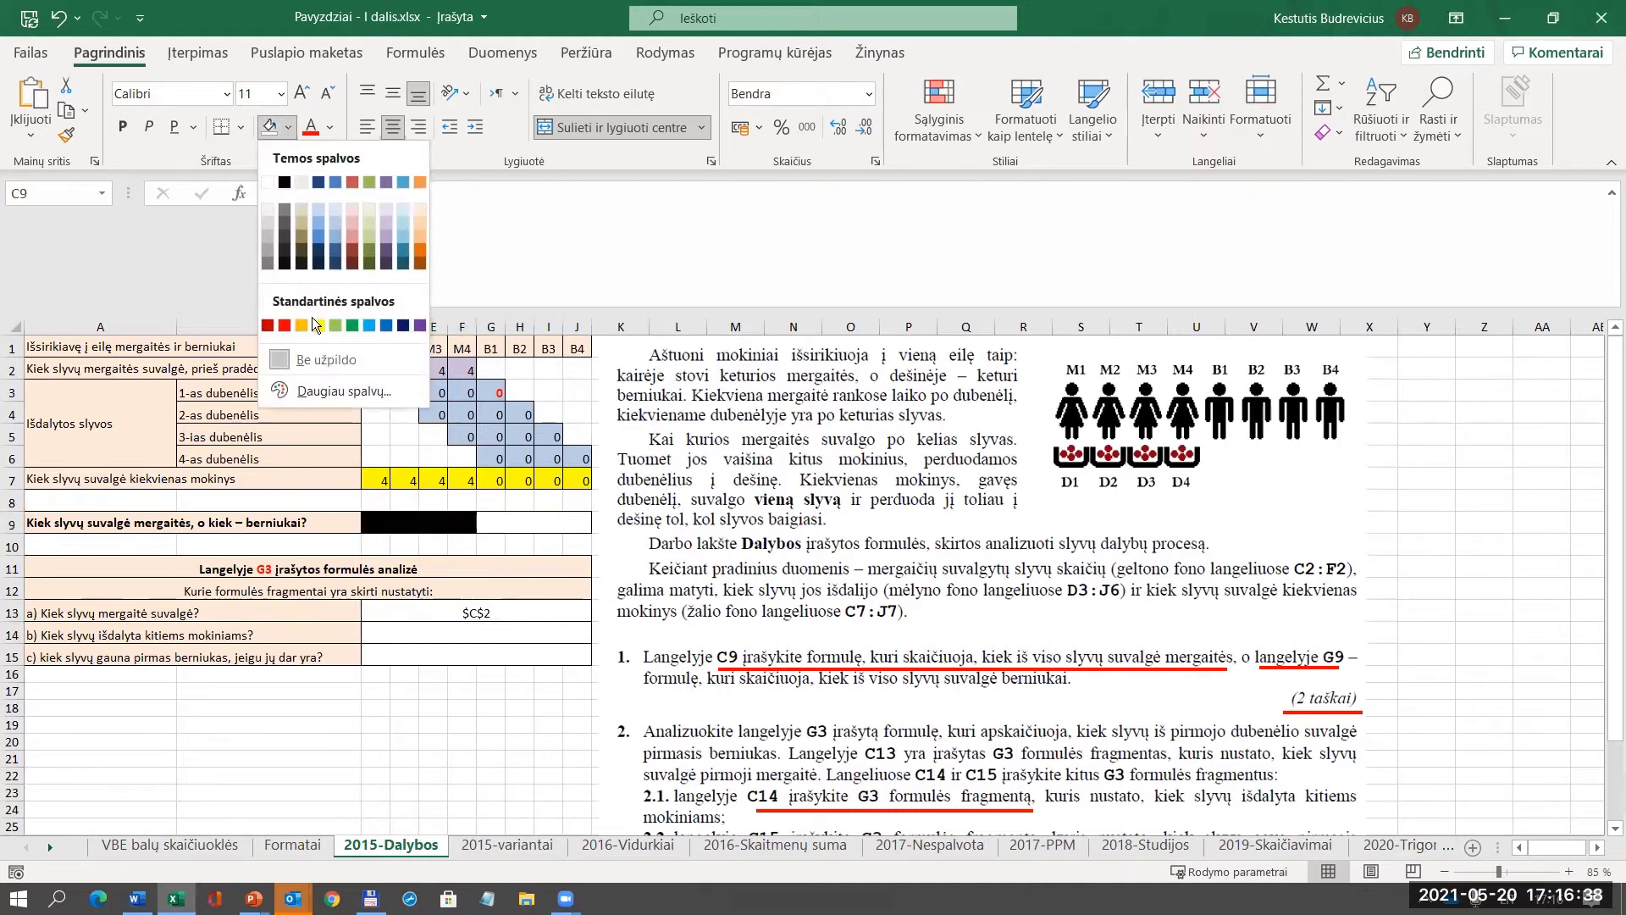
click(337, 326)
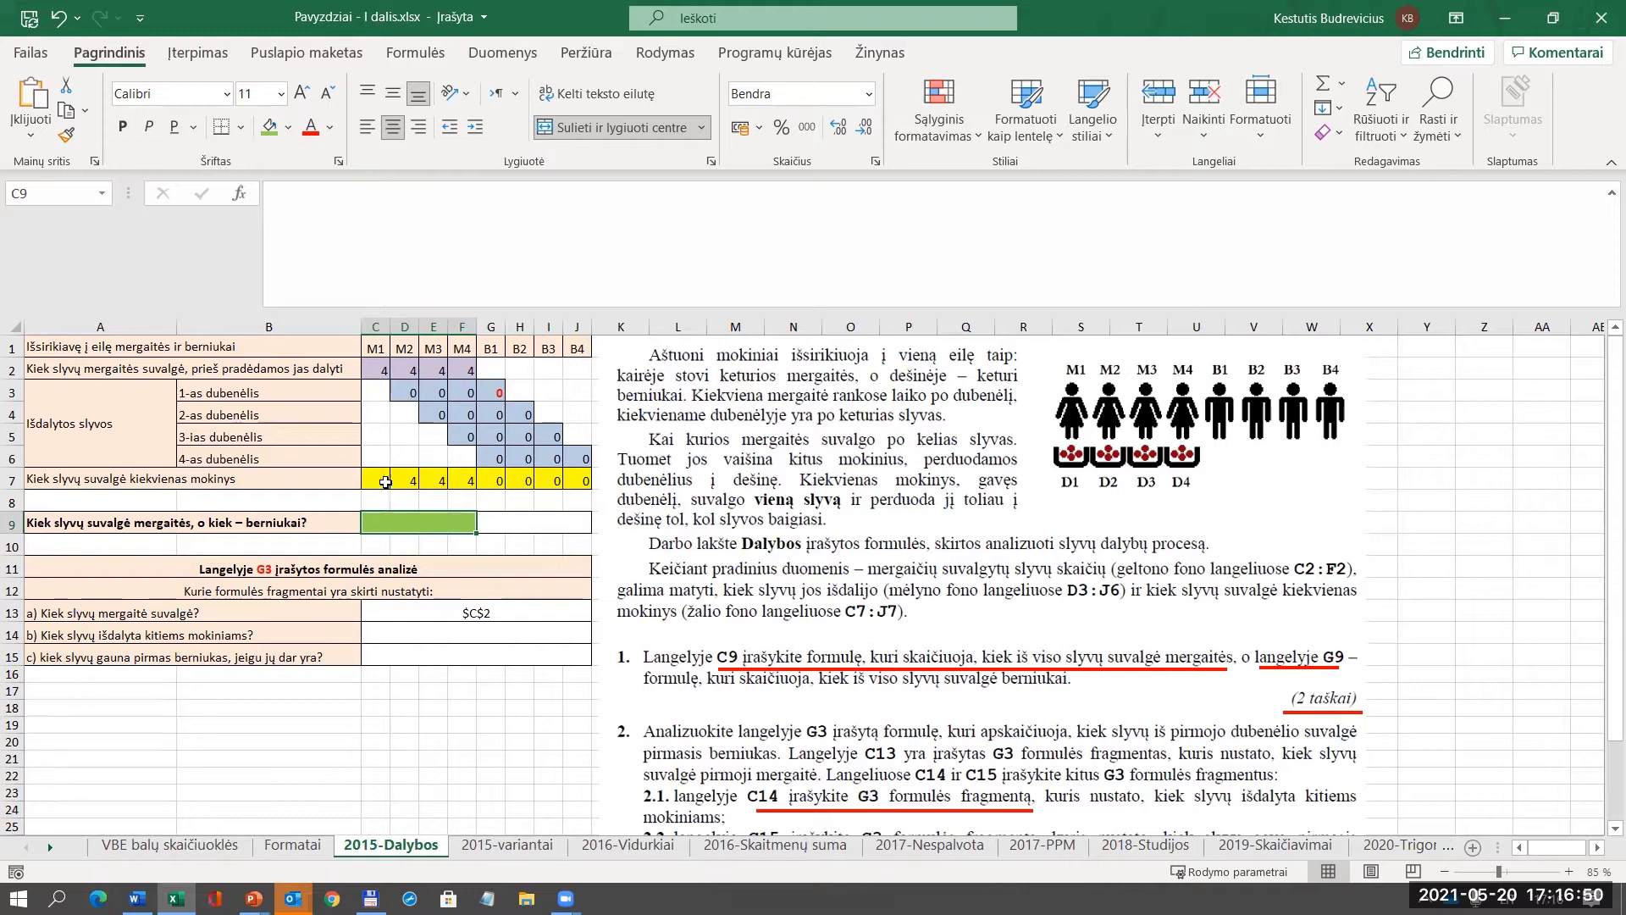
Enter the formula =C7+D7+E7+F7 in C9 to total the plums eaten by the girls.
drag(385, 482, 465, 482)
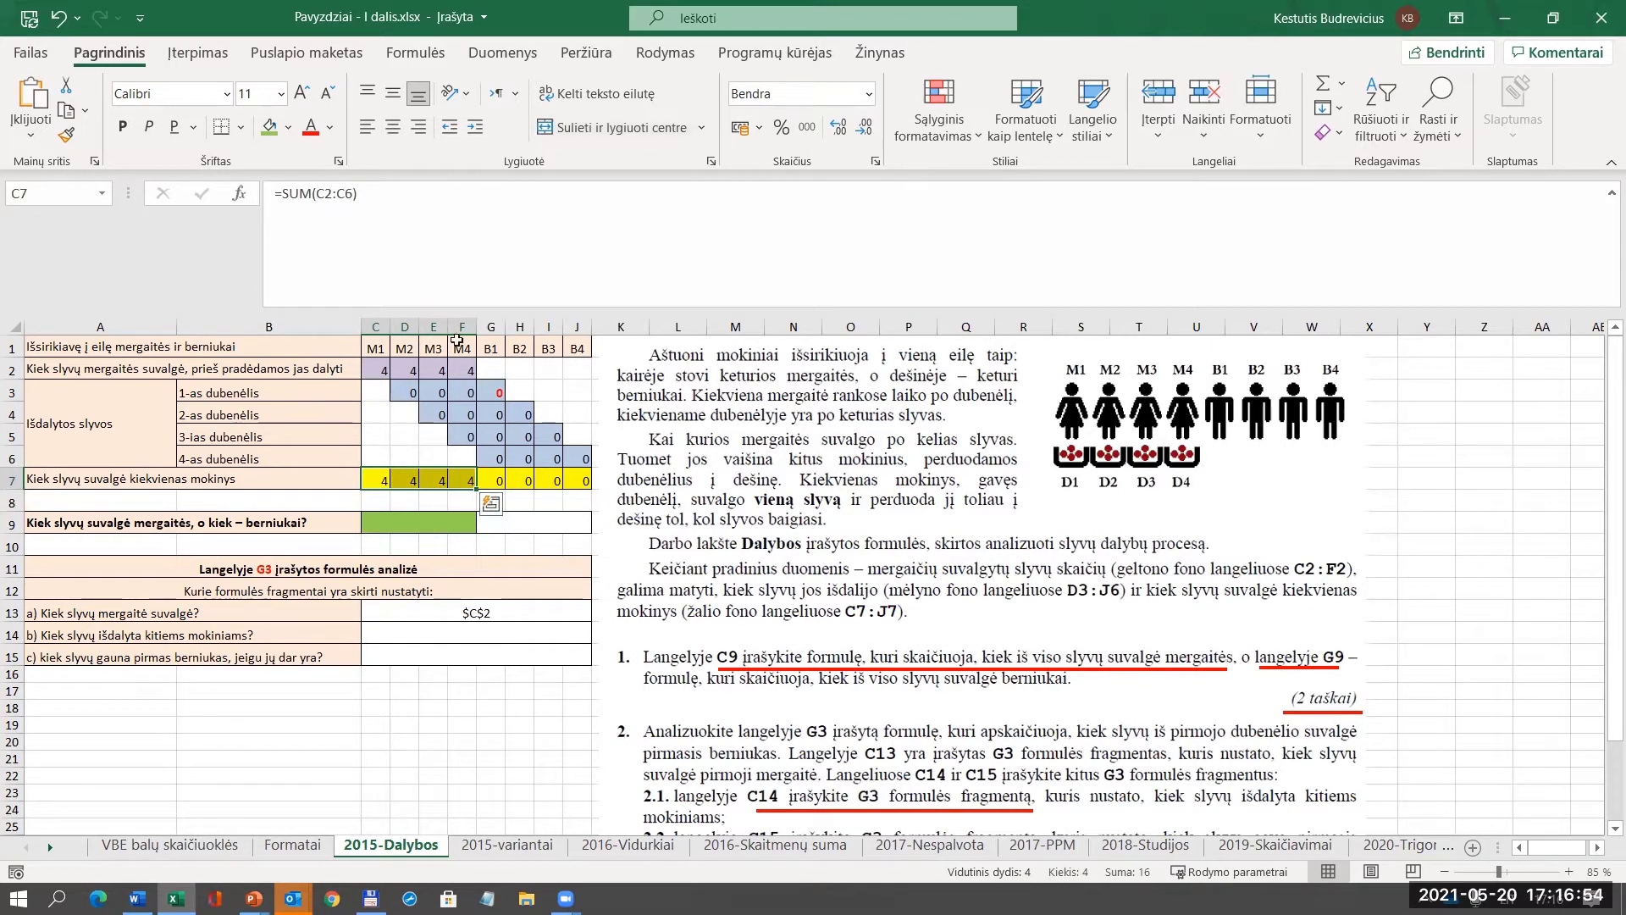
click(416, 521)
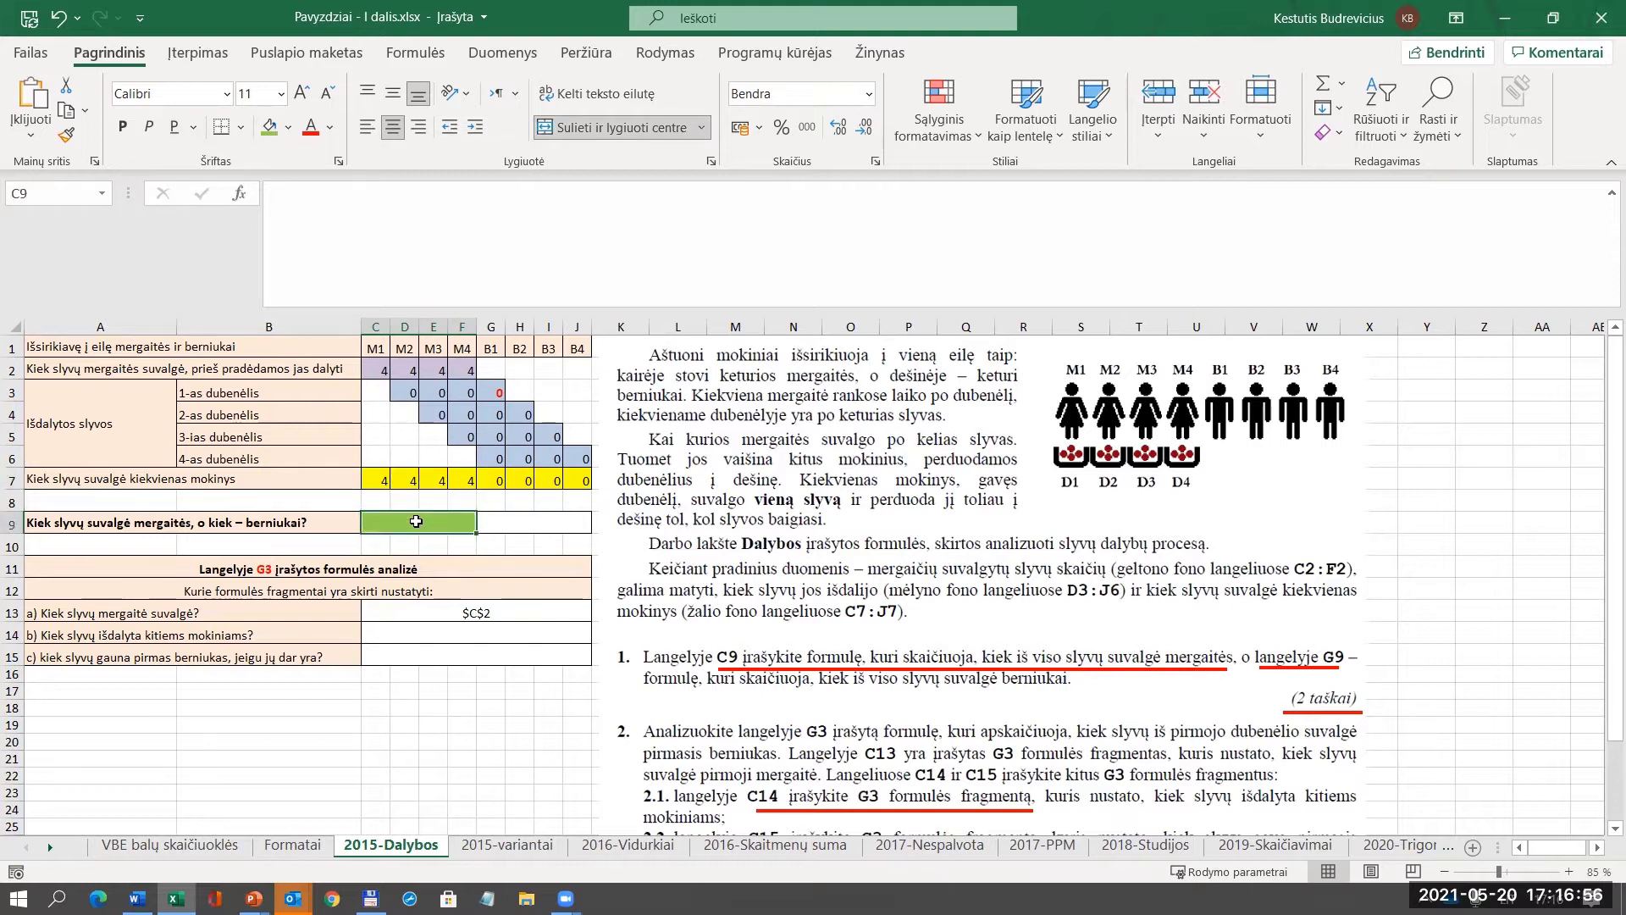
text(ž)
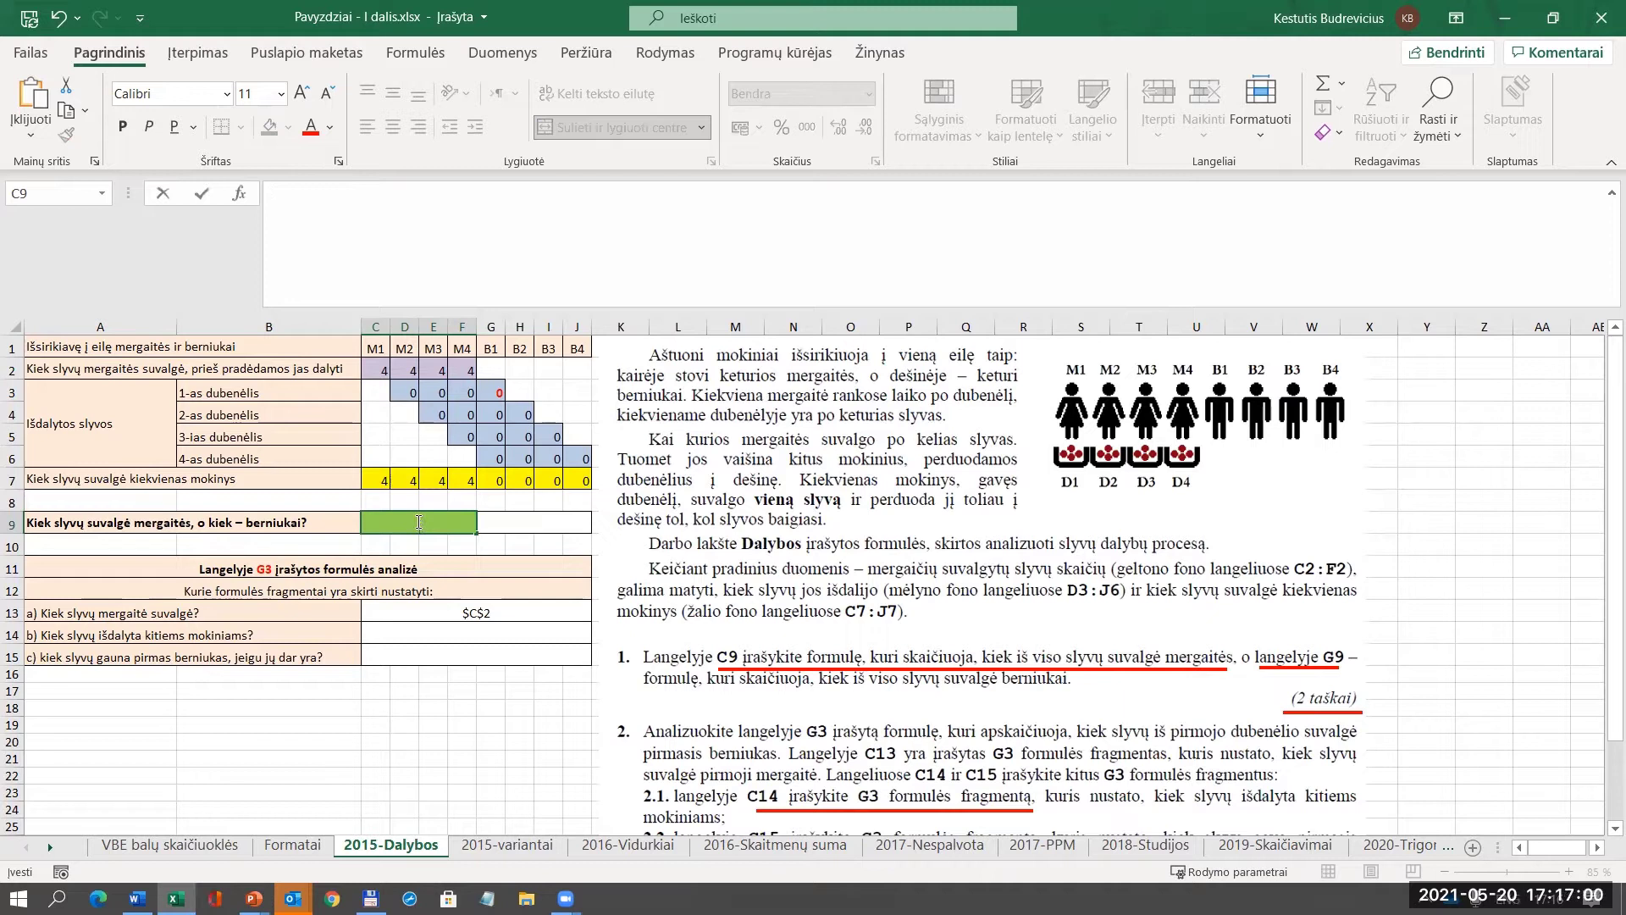
text(=)
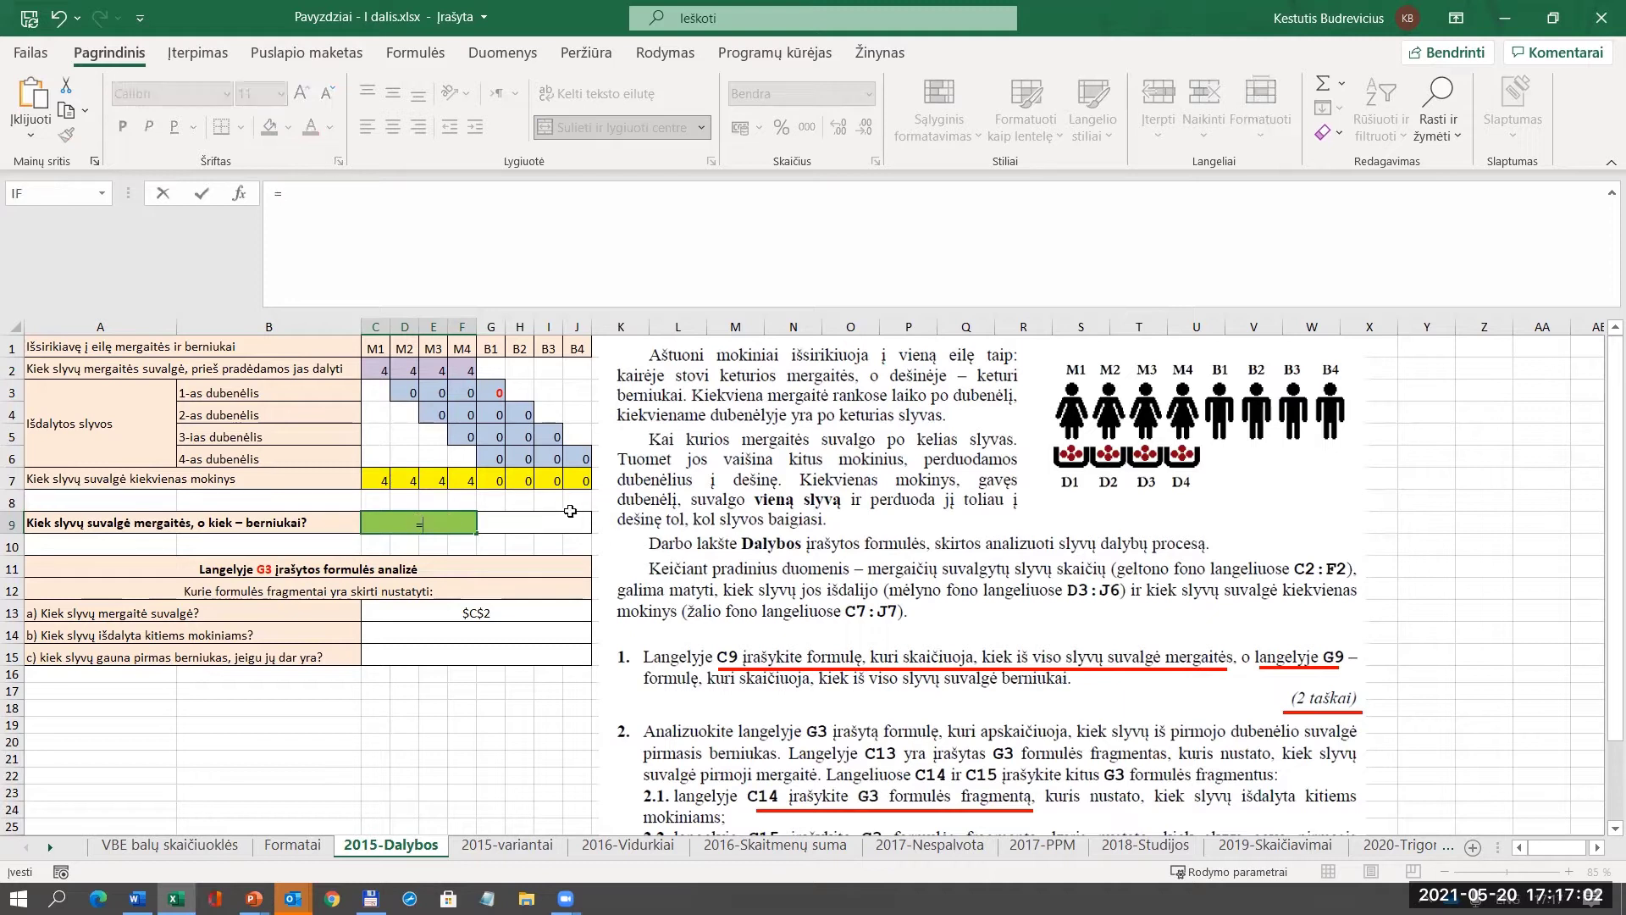
click(373, 481)
text(+)
click(405, 480)
text(+)
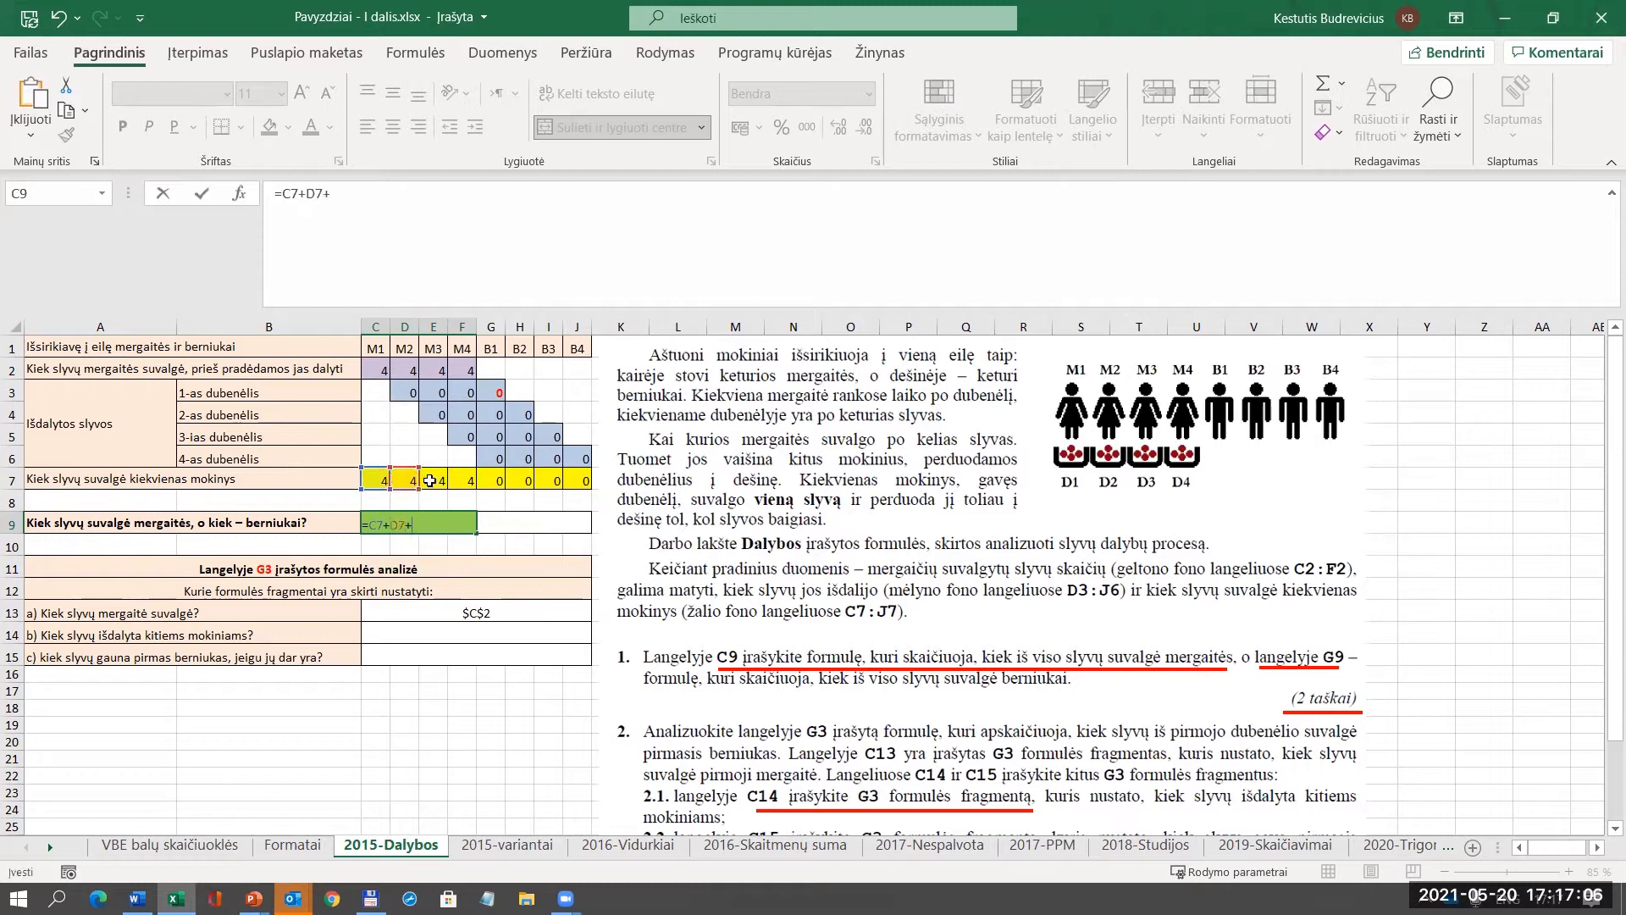
click(434, 480)
text(+)
click(468, 481)
key(Return)
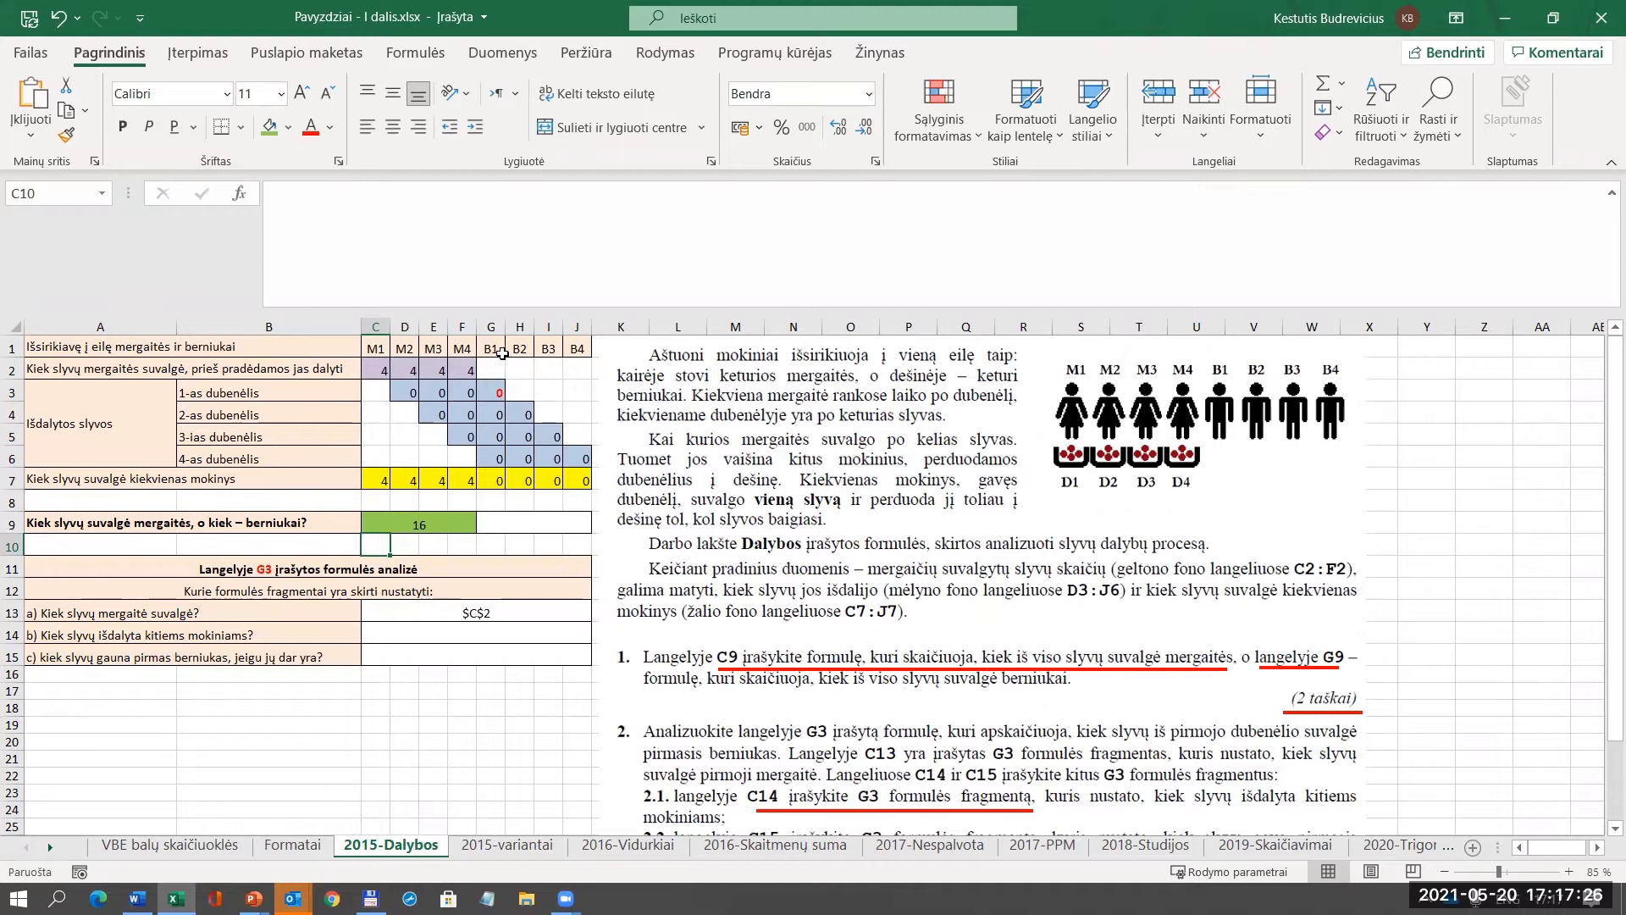
Fill the boys' cells G7:J7 with the same green and total them in G9 with =SUM(G7:J7).
drag(498, 478, 580, 479)
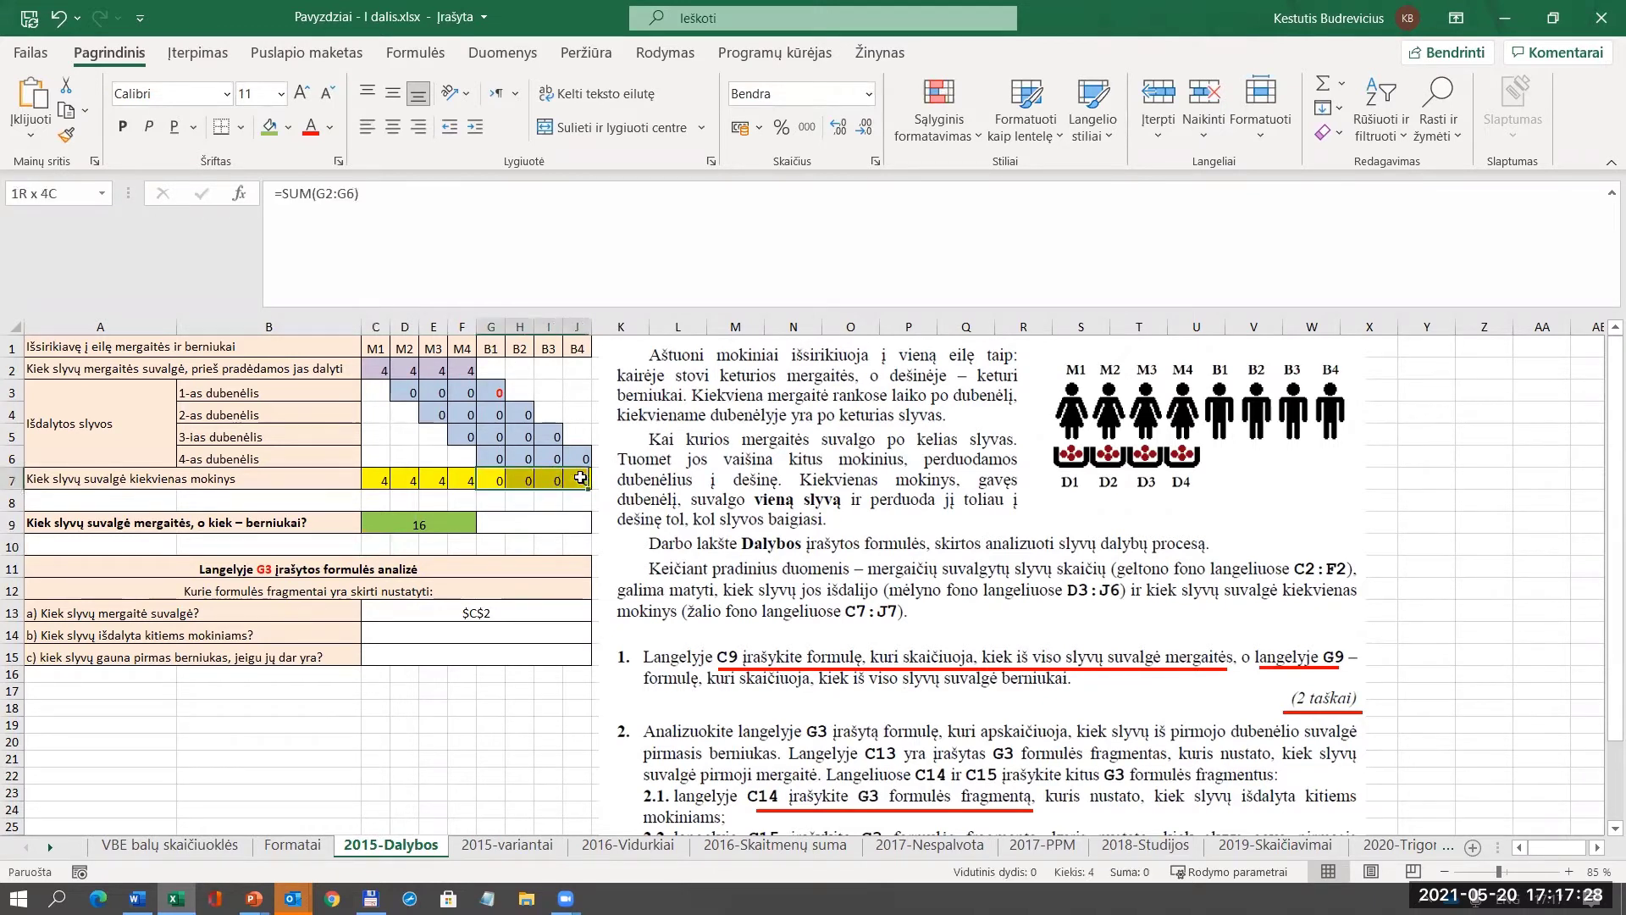
click(269, 127)
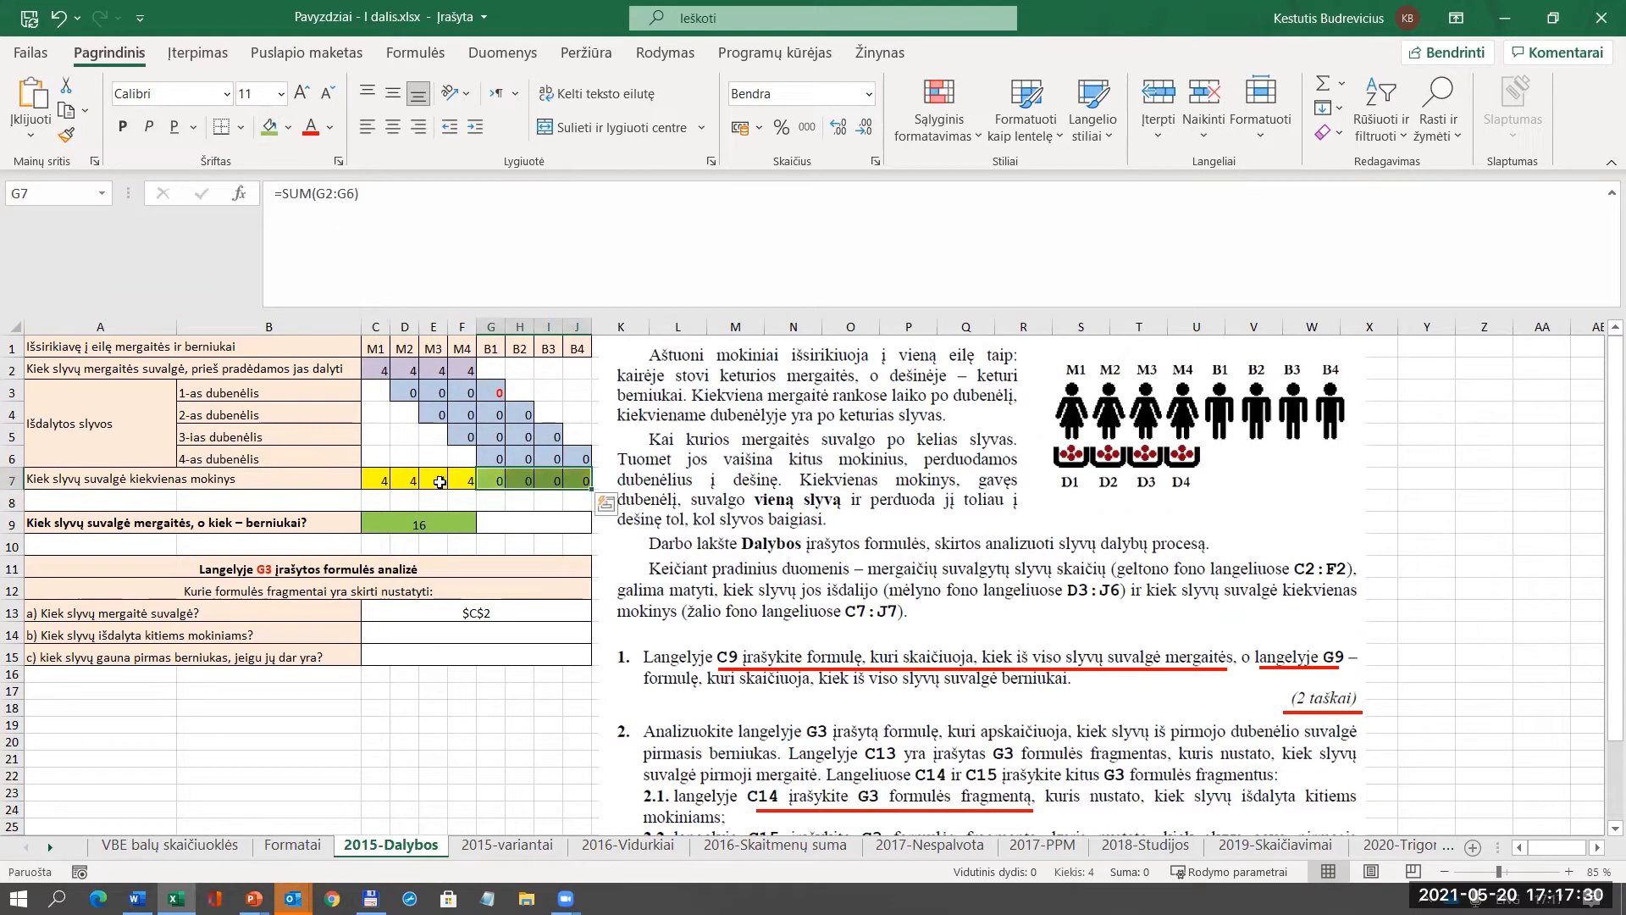
click(505, 521)
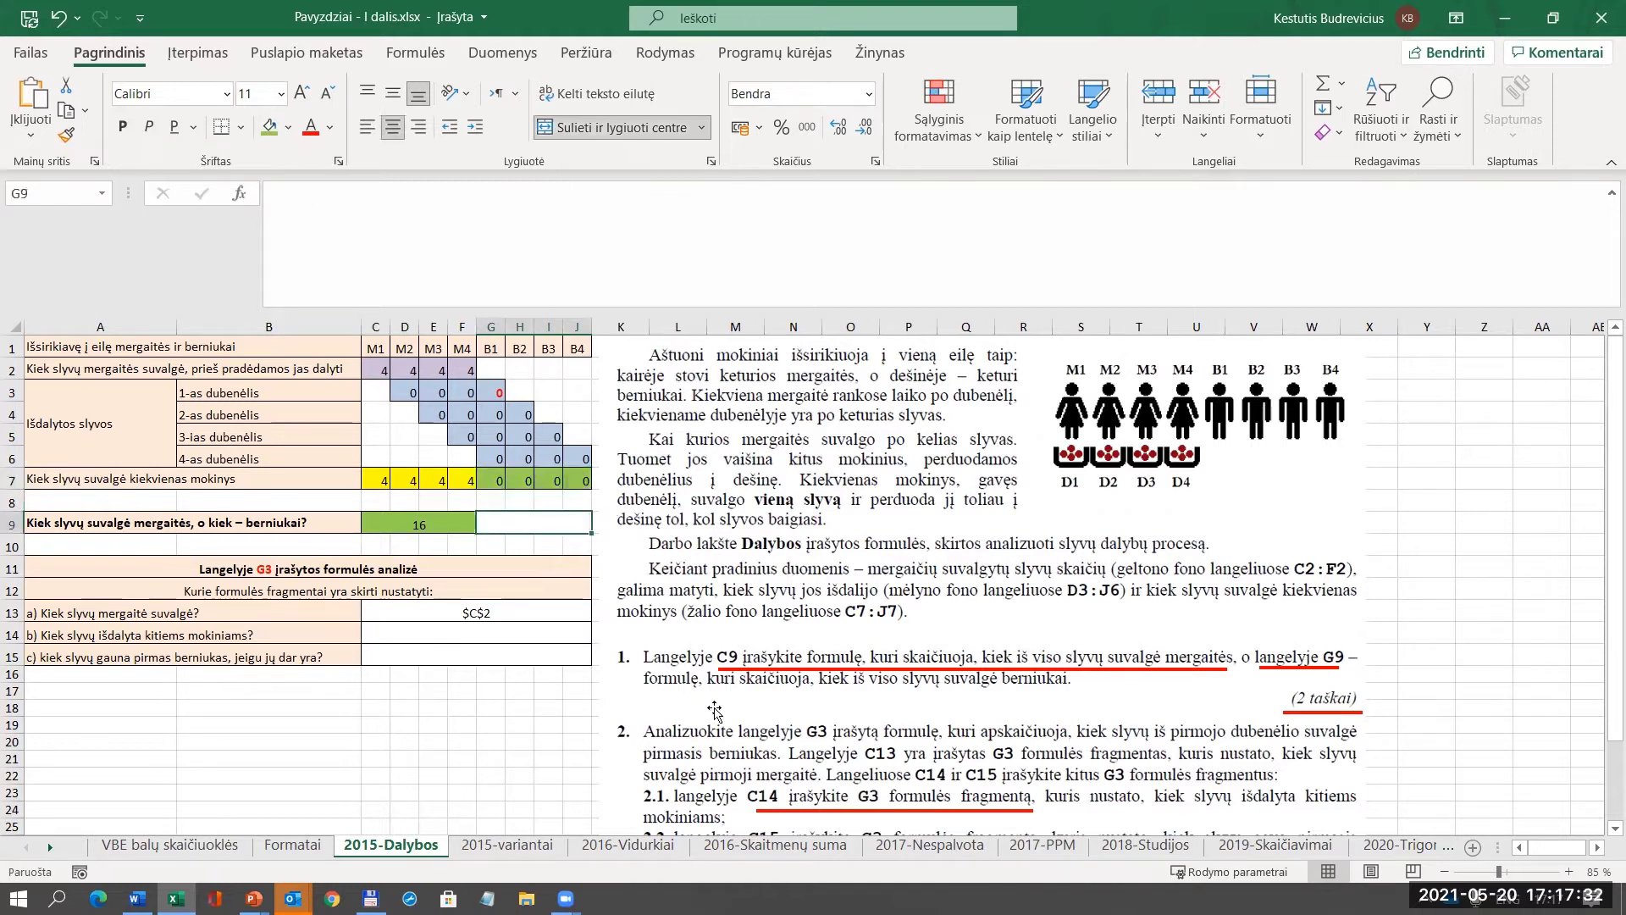
text(=)
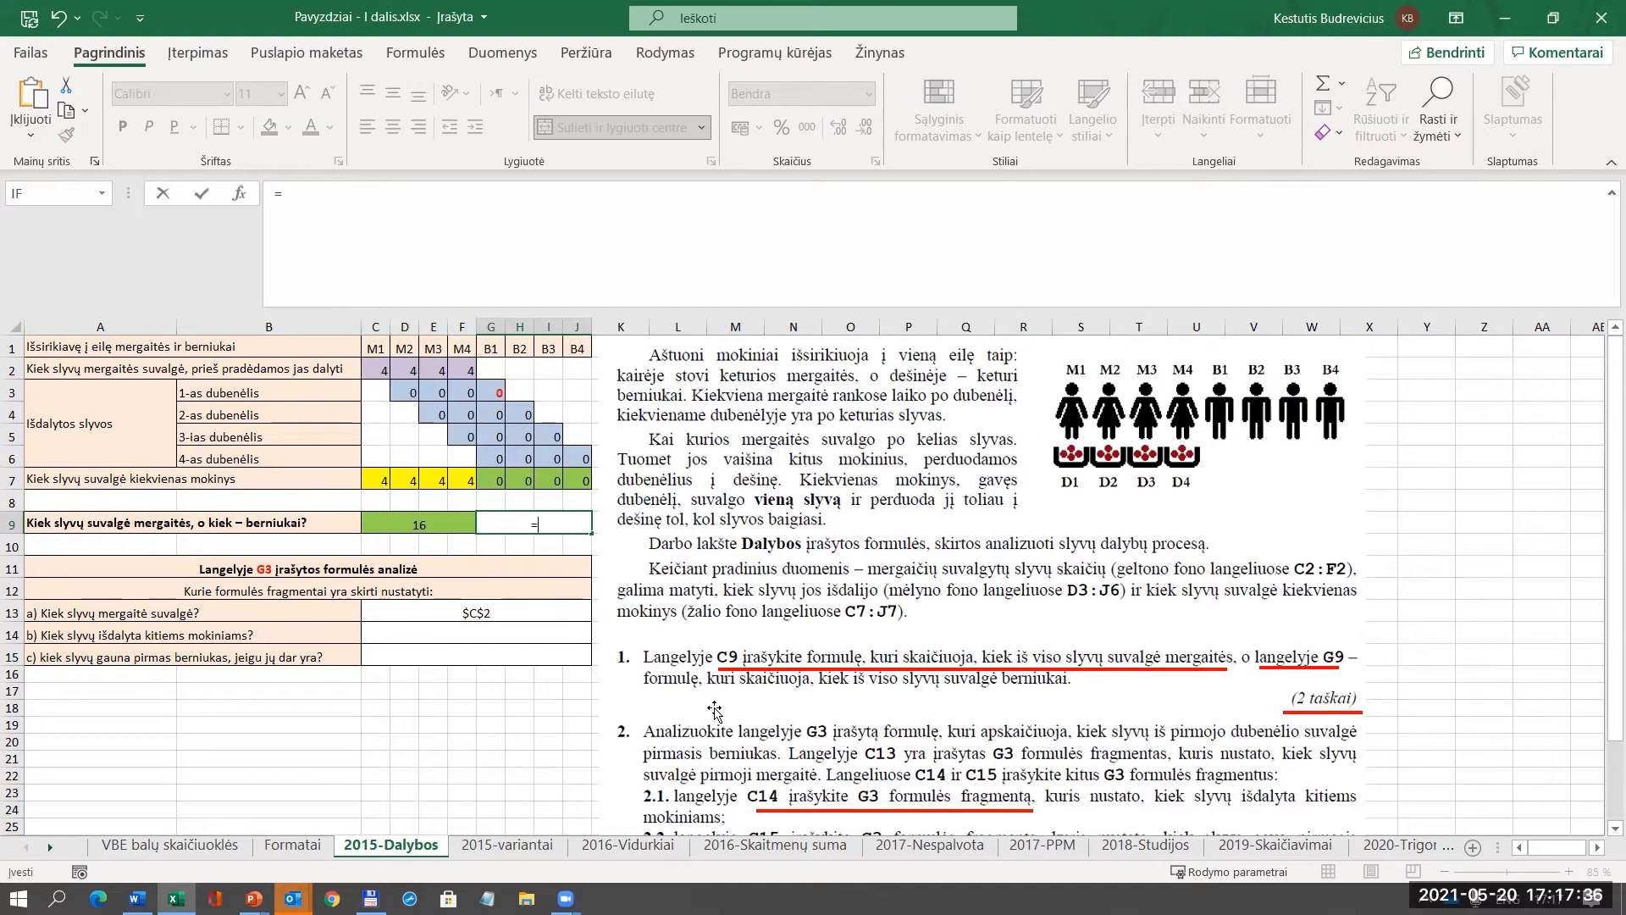
text(sum)
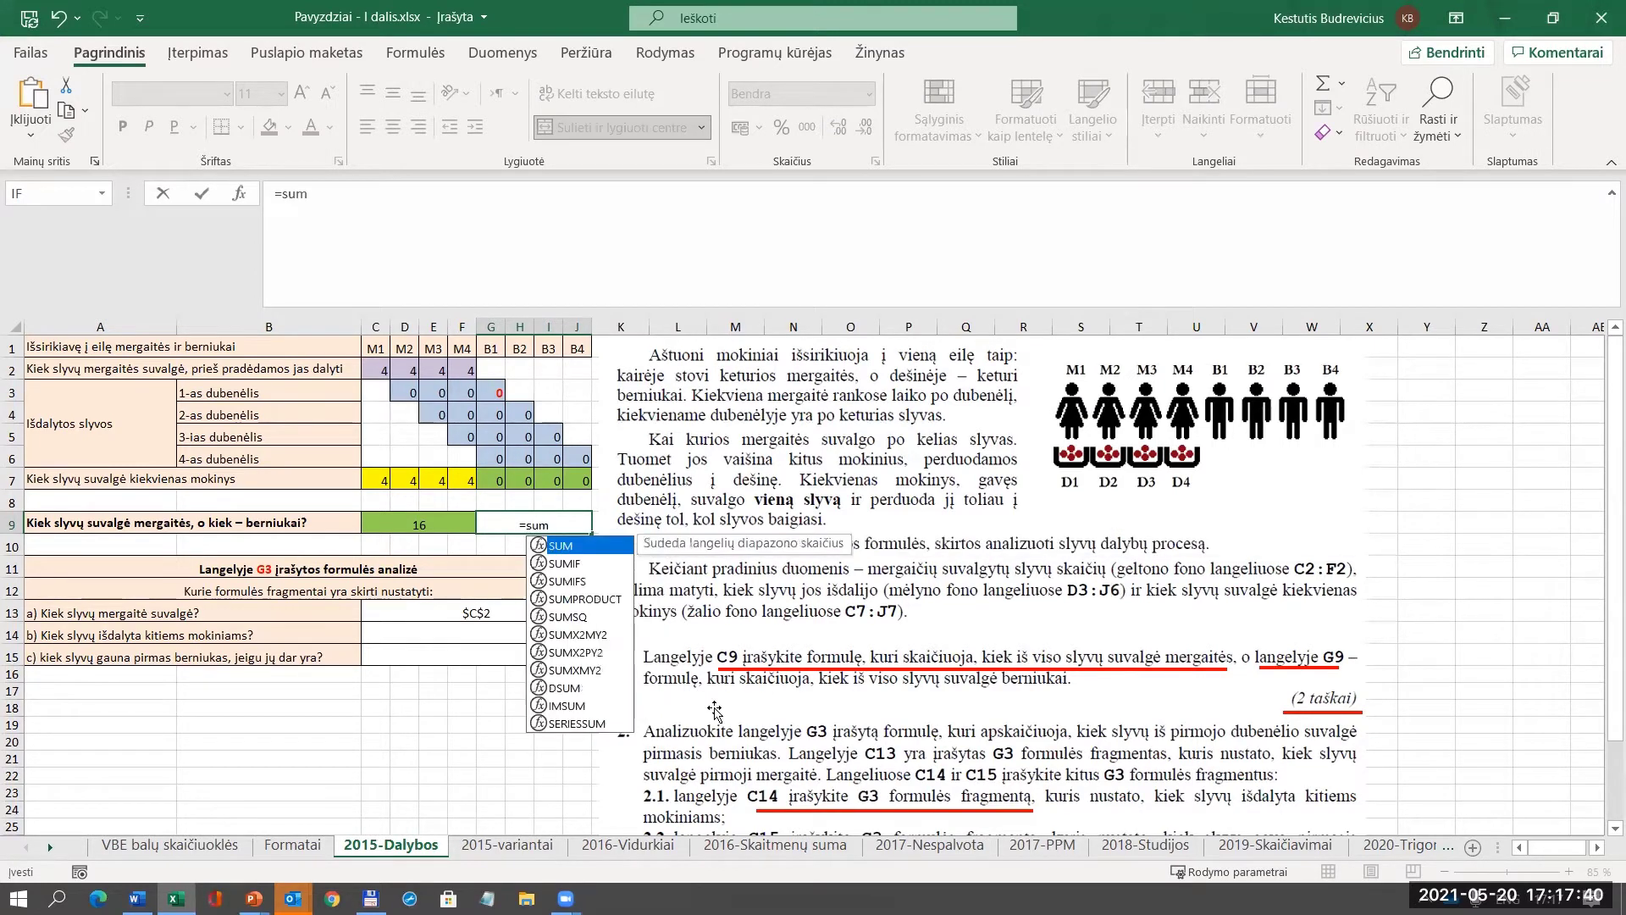
text(()
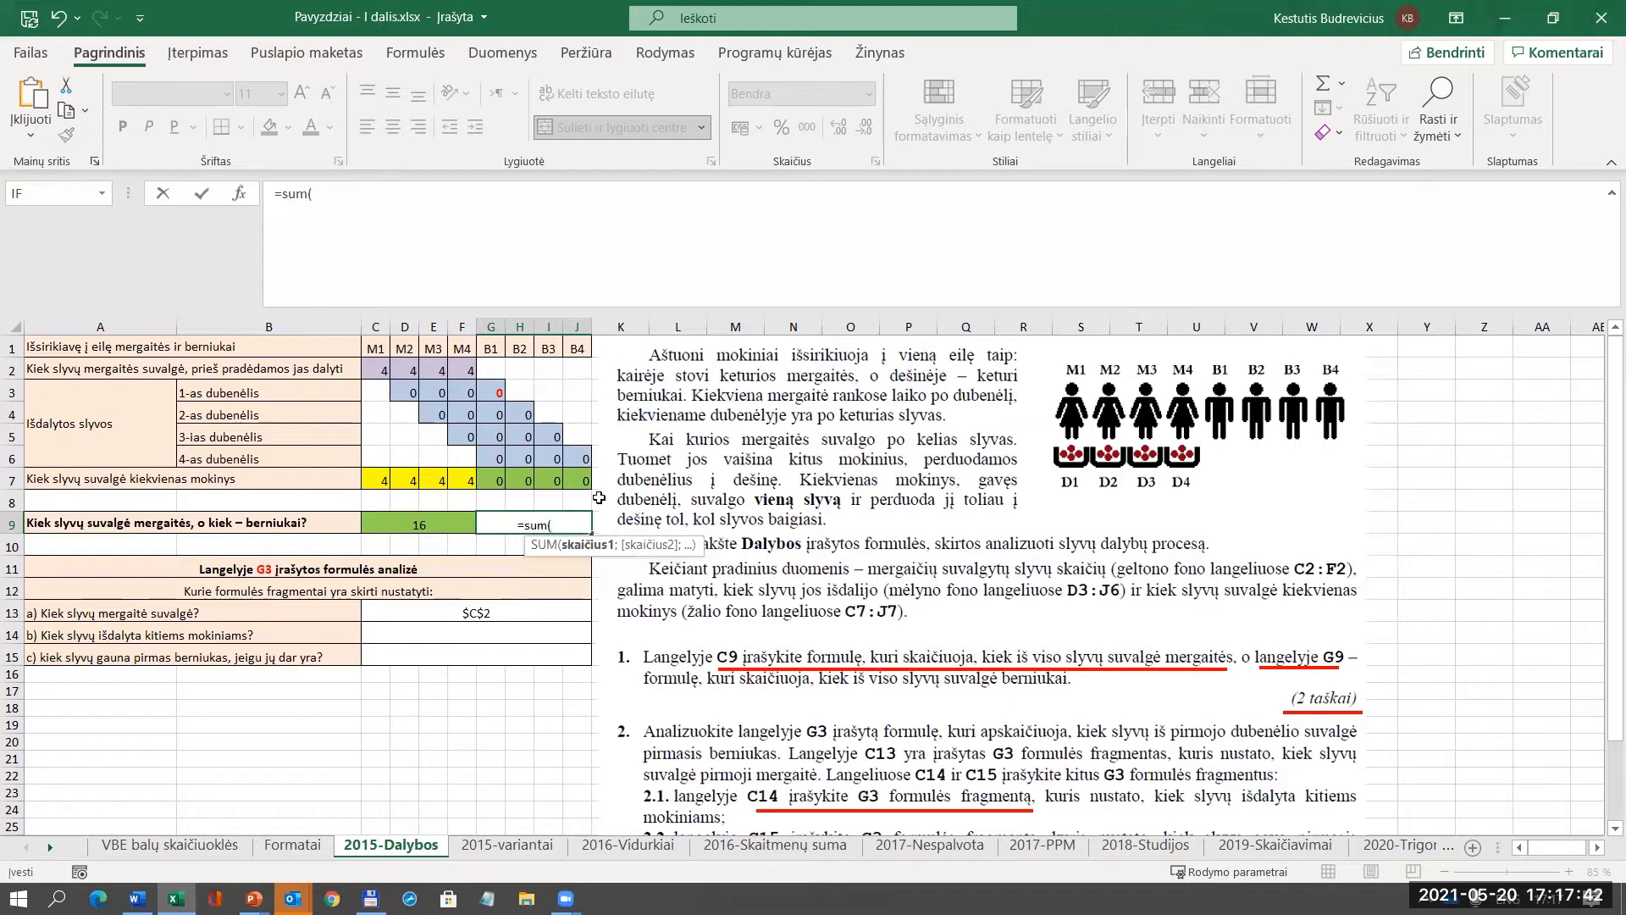
drag(499, 480, 575, 485)
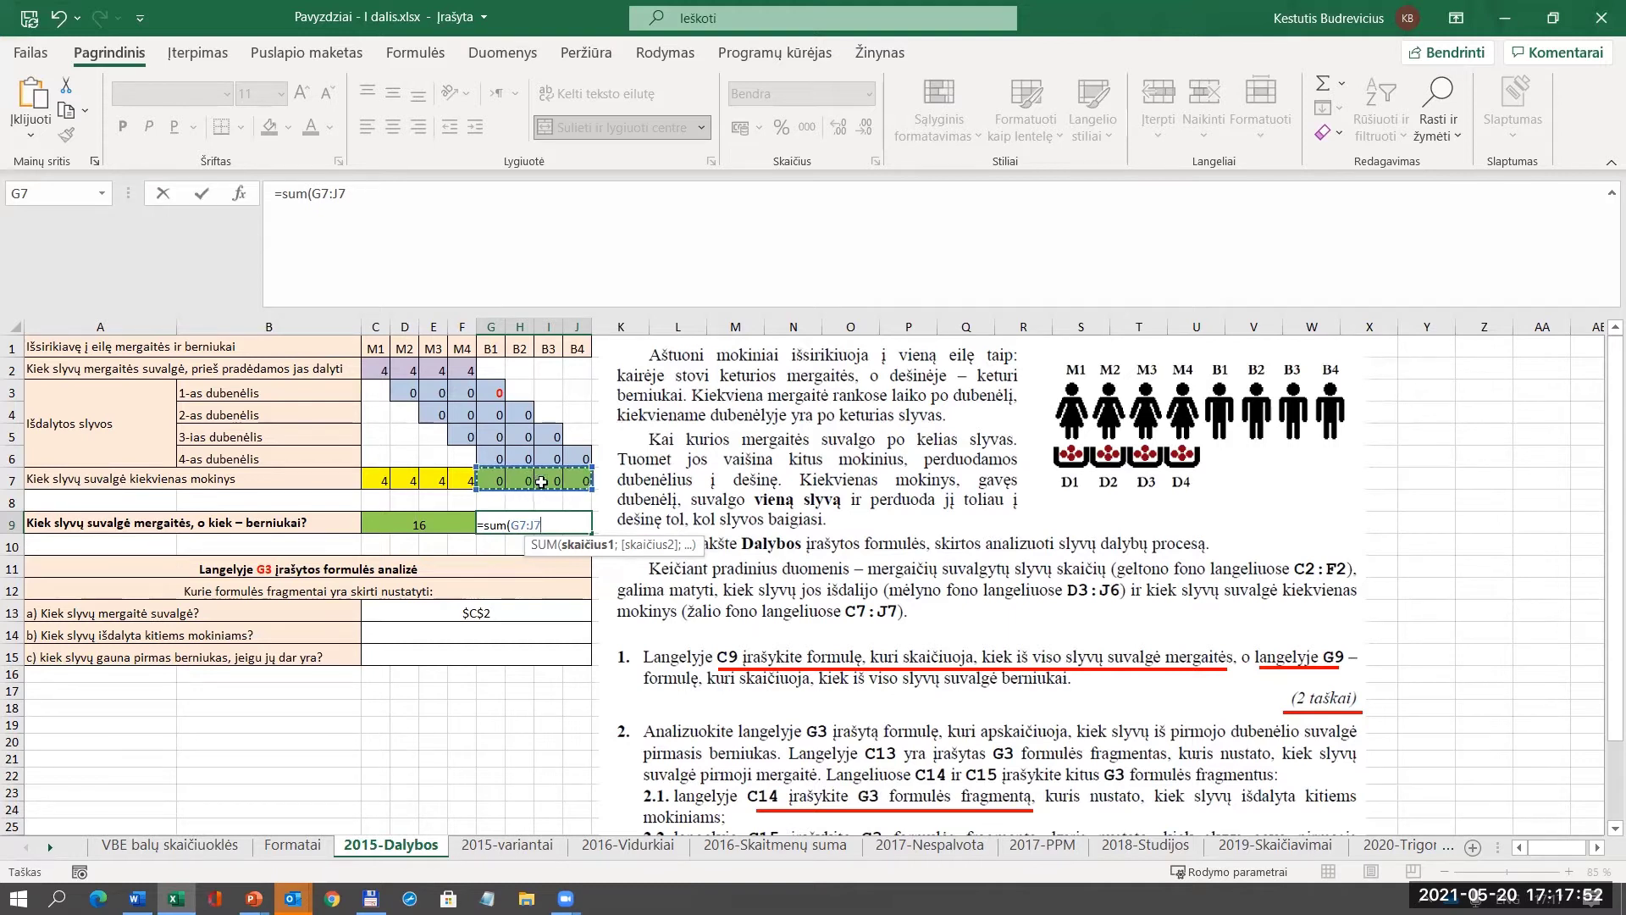
text())
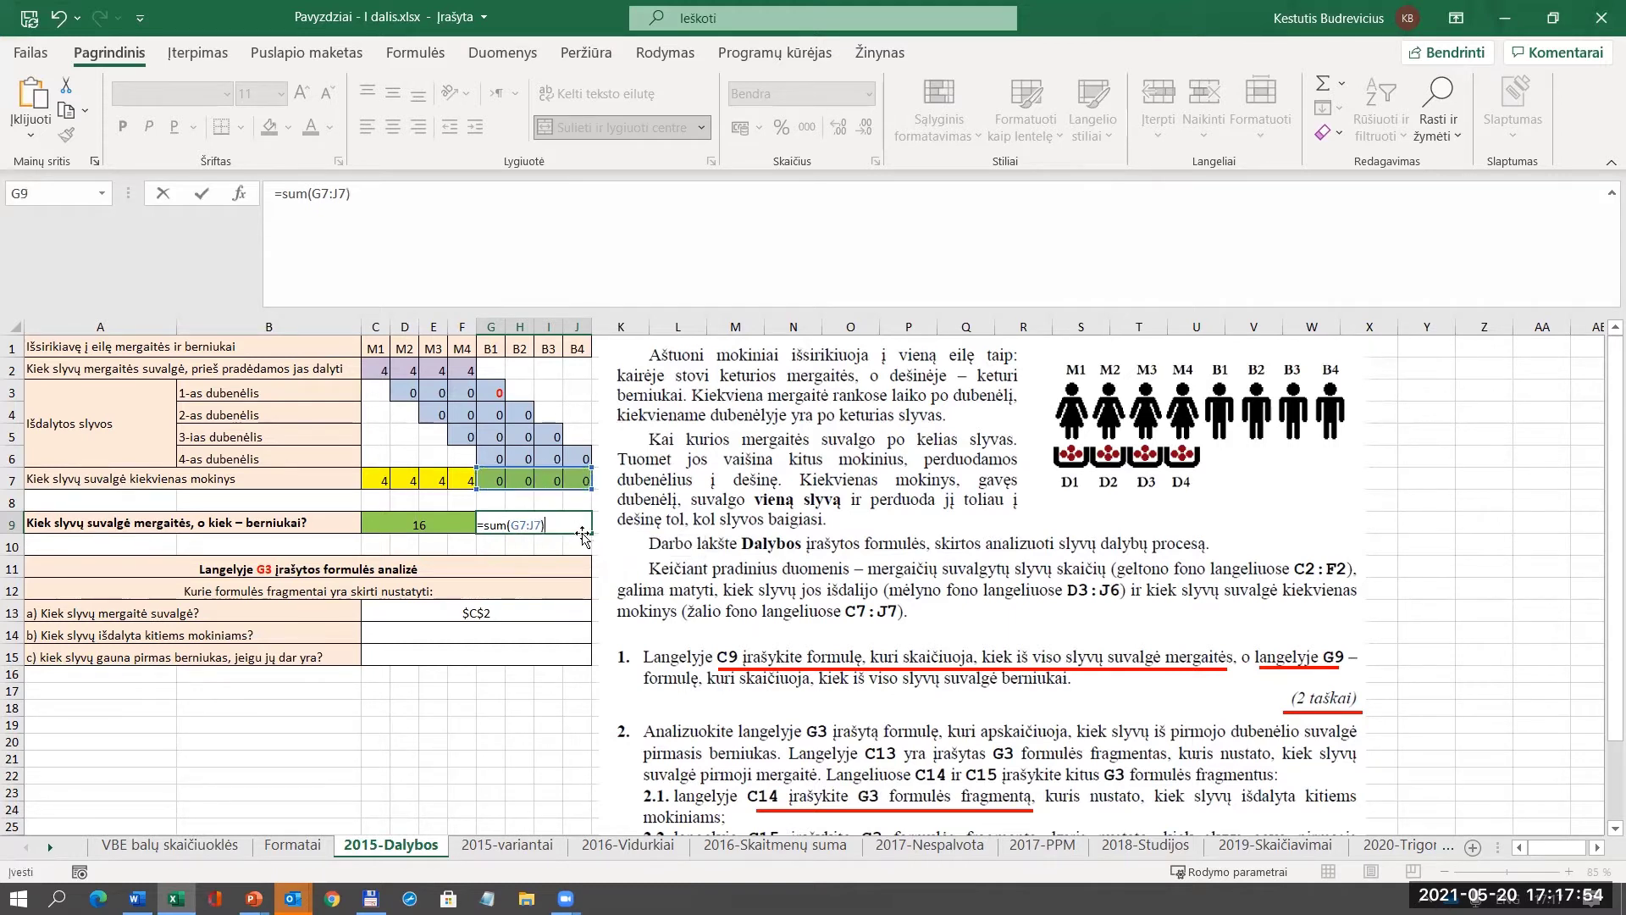
key(Return)
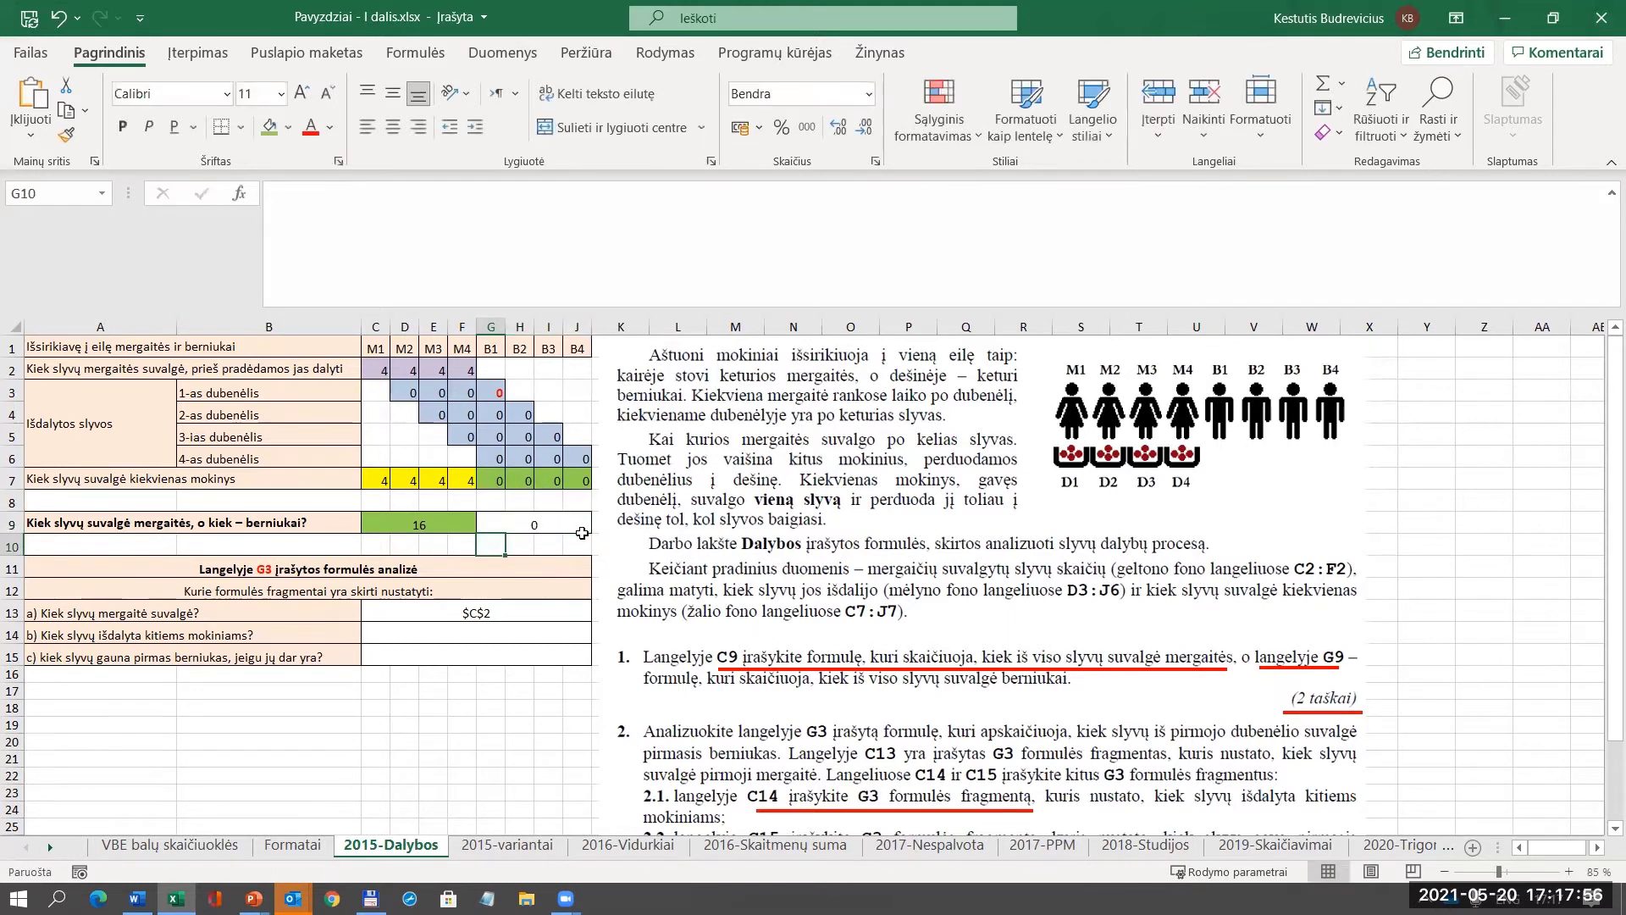
Test the boys' total in G9 by entering 3 in H7, and undo that entry.
click(584, 523)
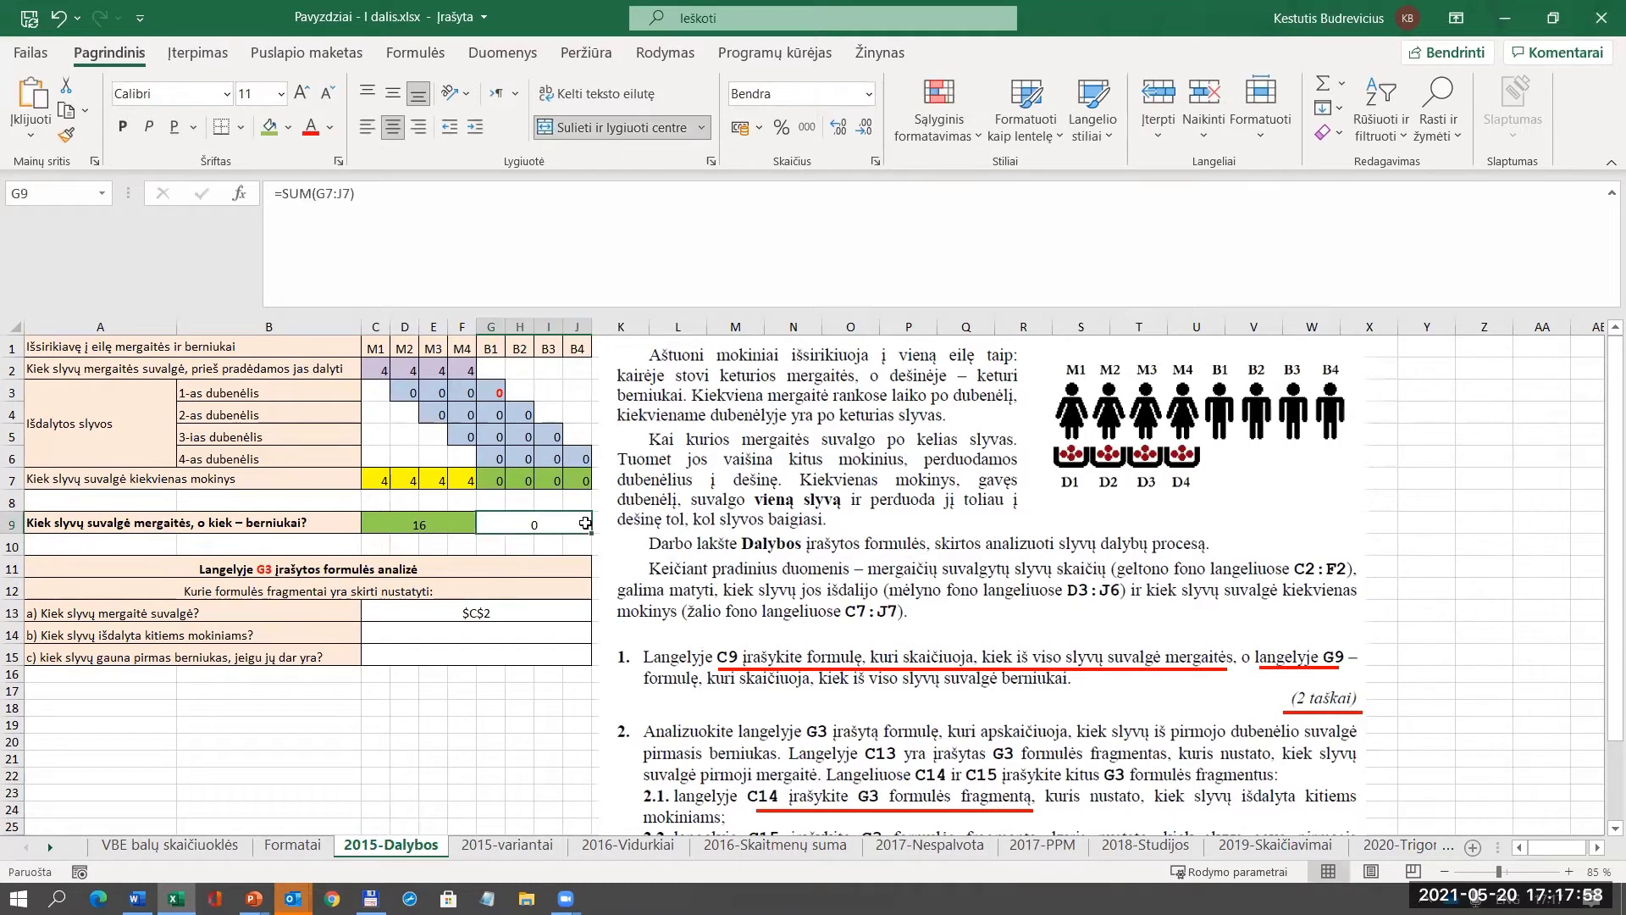
click(528, 478)
text(3)
key(Return)
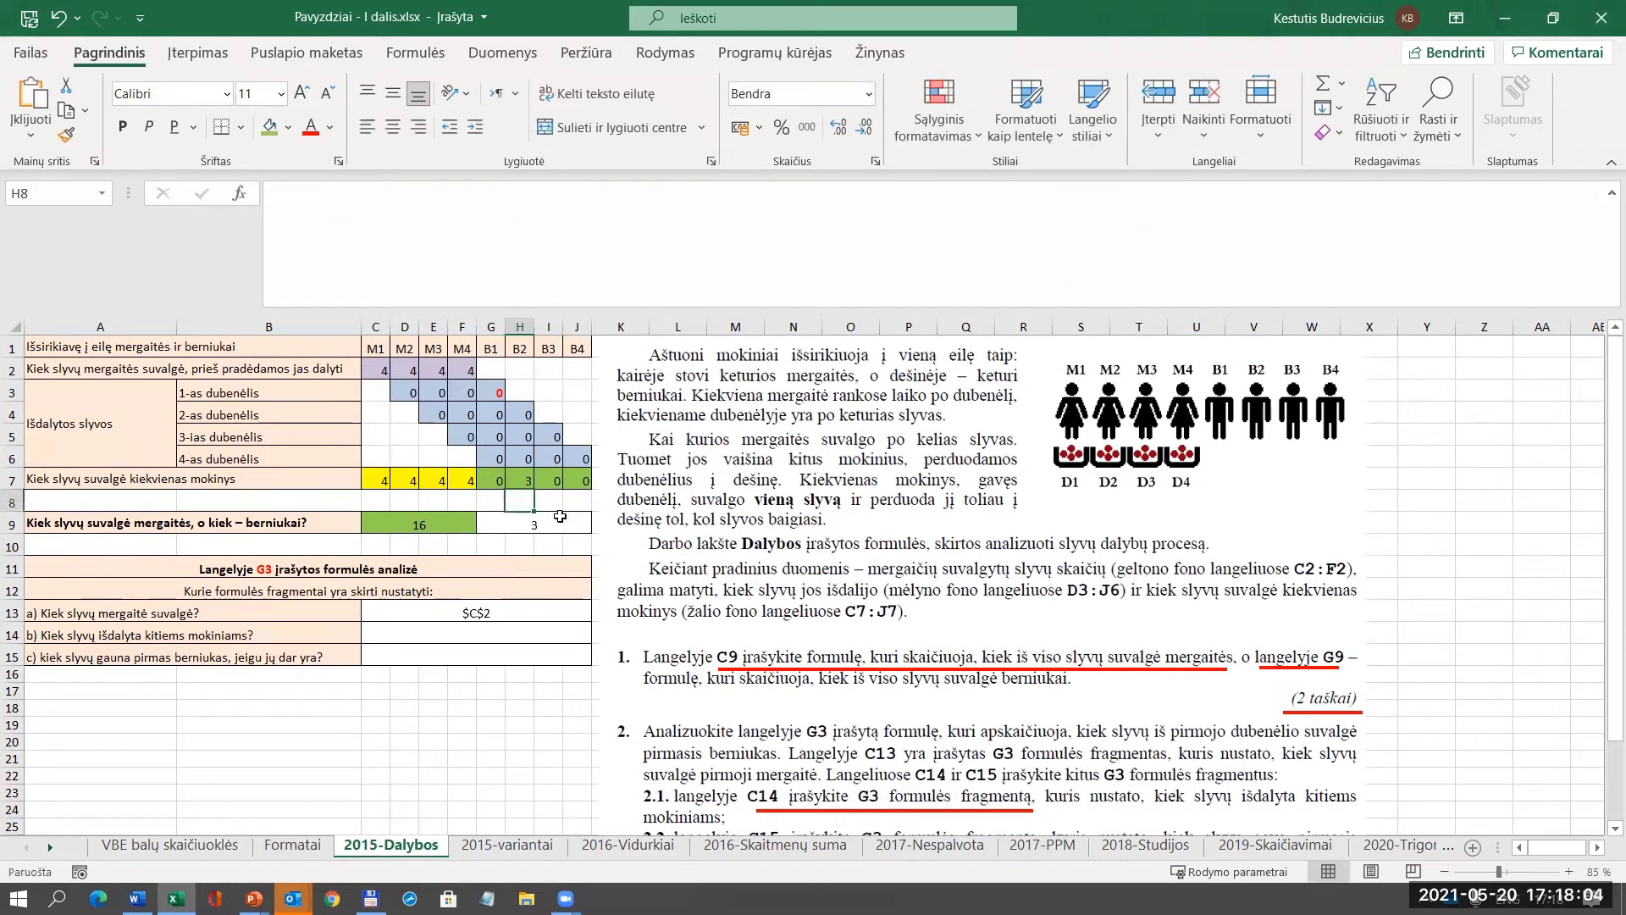
key(ctrl+z)
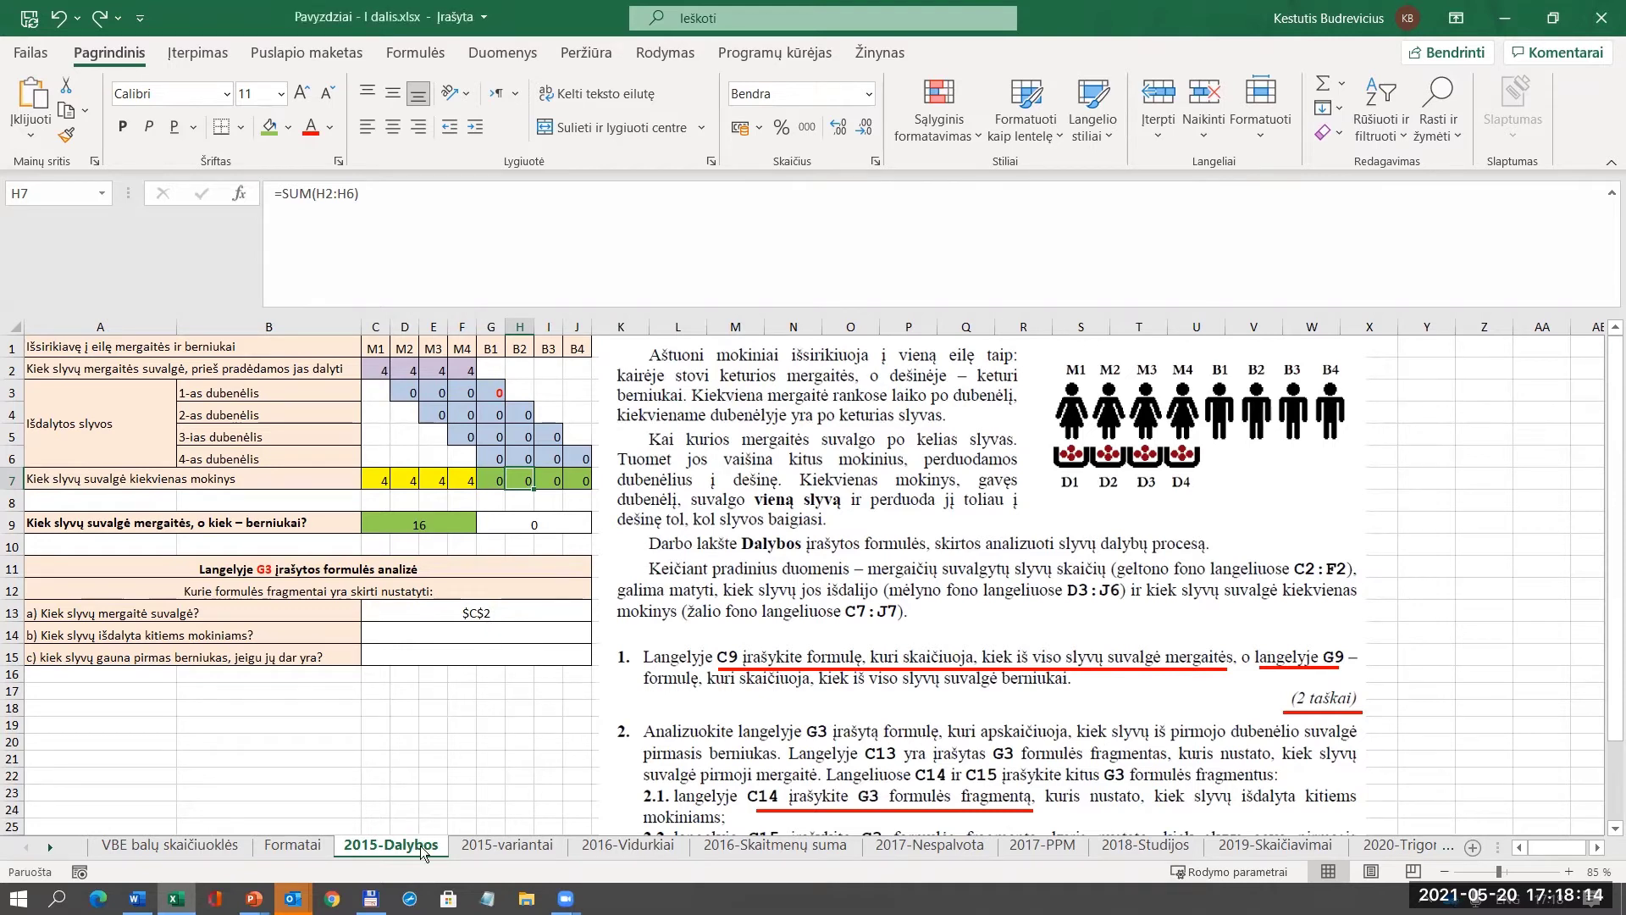
Highlight cell G3, whose formula the second task analyses, with the green fill.
scroll(1006, 648, down, 1)
scroll(924, 703, up, 1)
drag(956, 620, 951, 620)
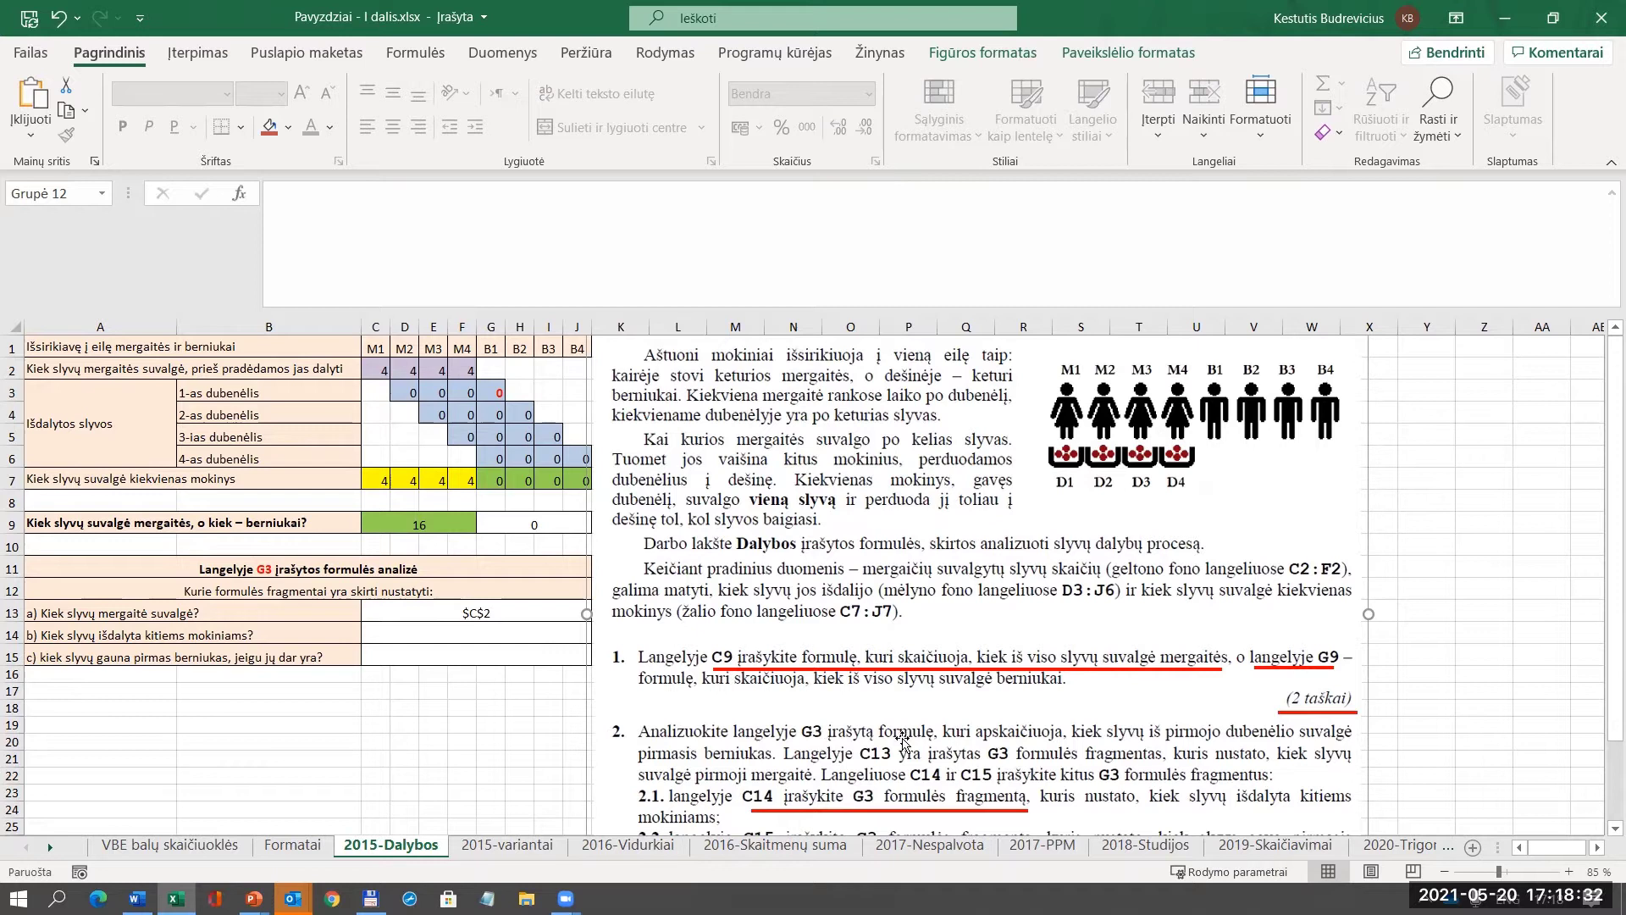
click(492, 396)
click(269, 127)
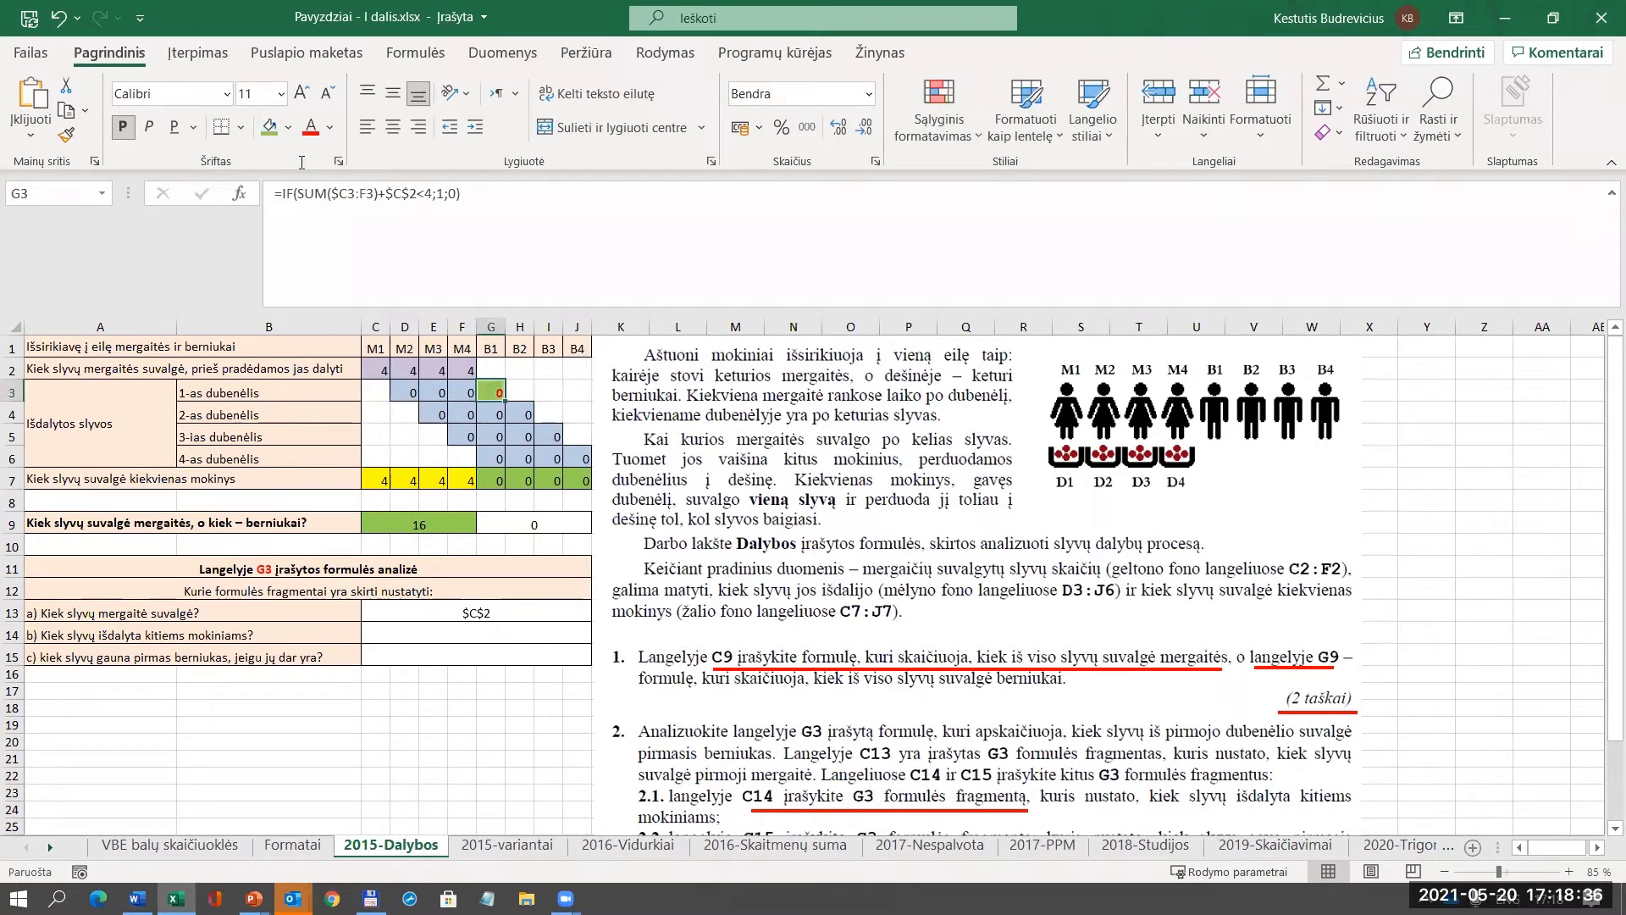
Try to copy the fragment SUM($C3:F3) from the G3 formula into answer cell C14.
ctrl+scroll(478, 516, up, 2)
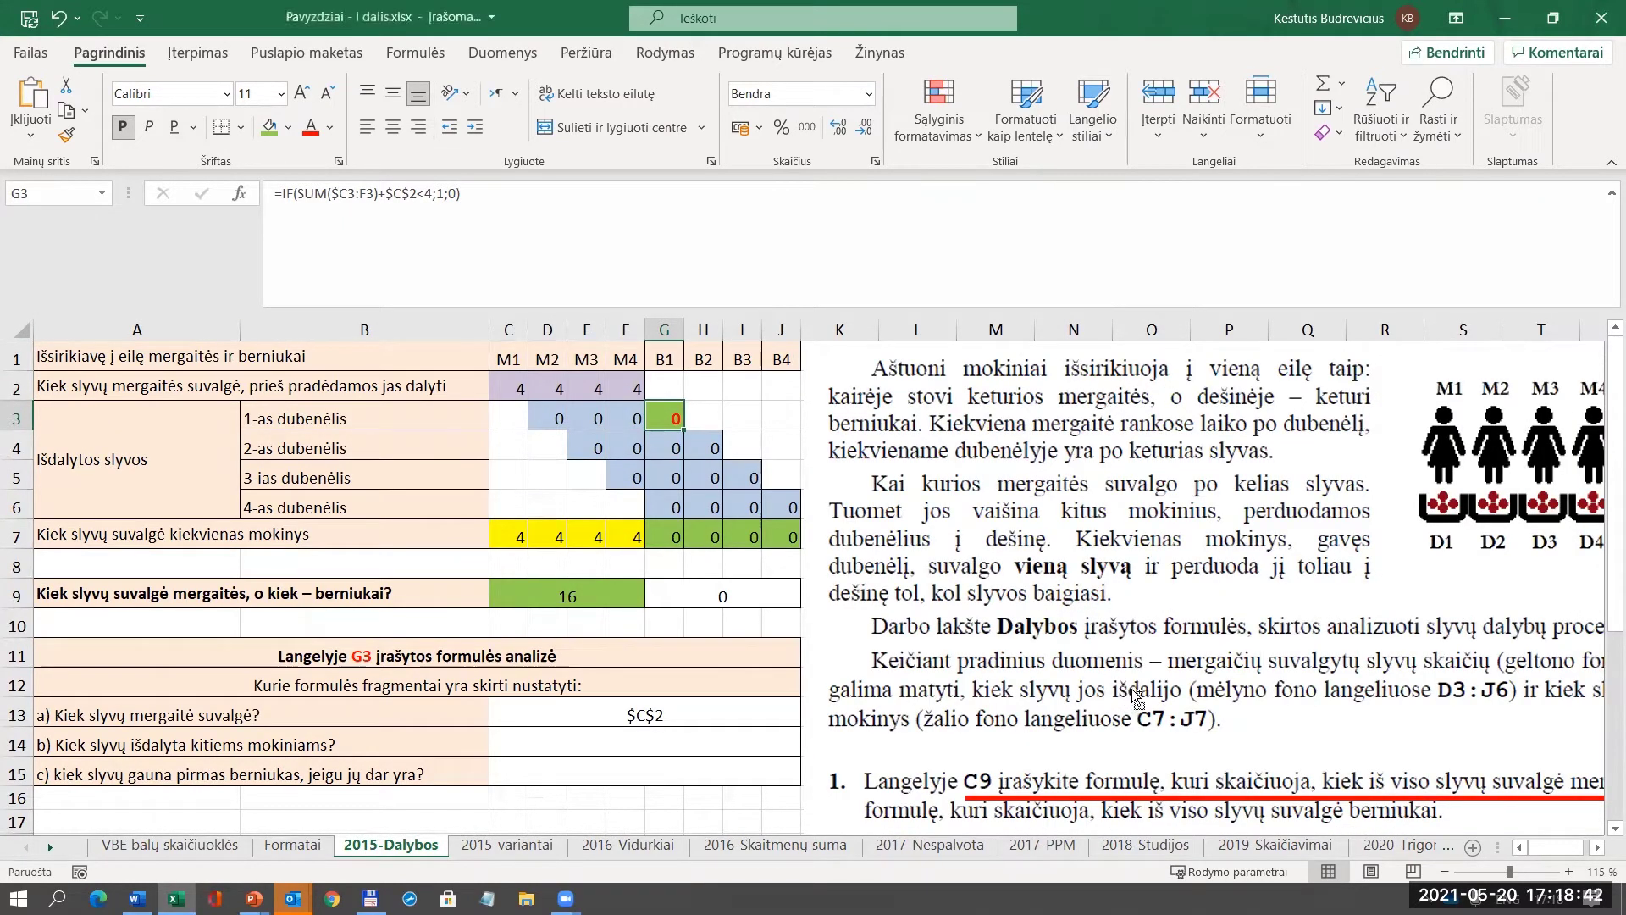
ctrl+scroll(1131, 689, down, 2)
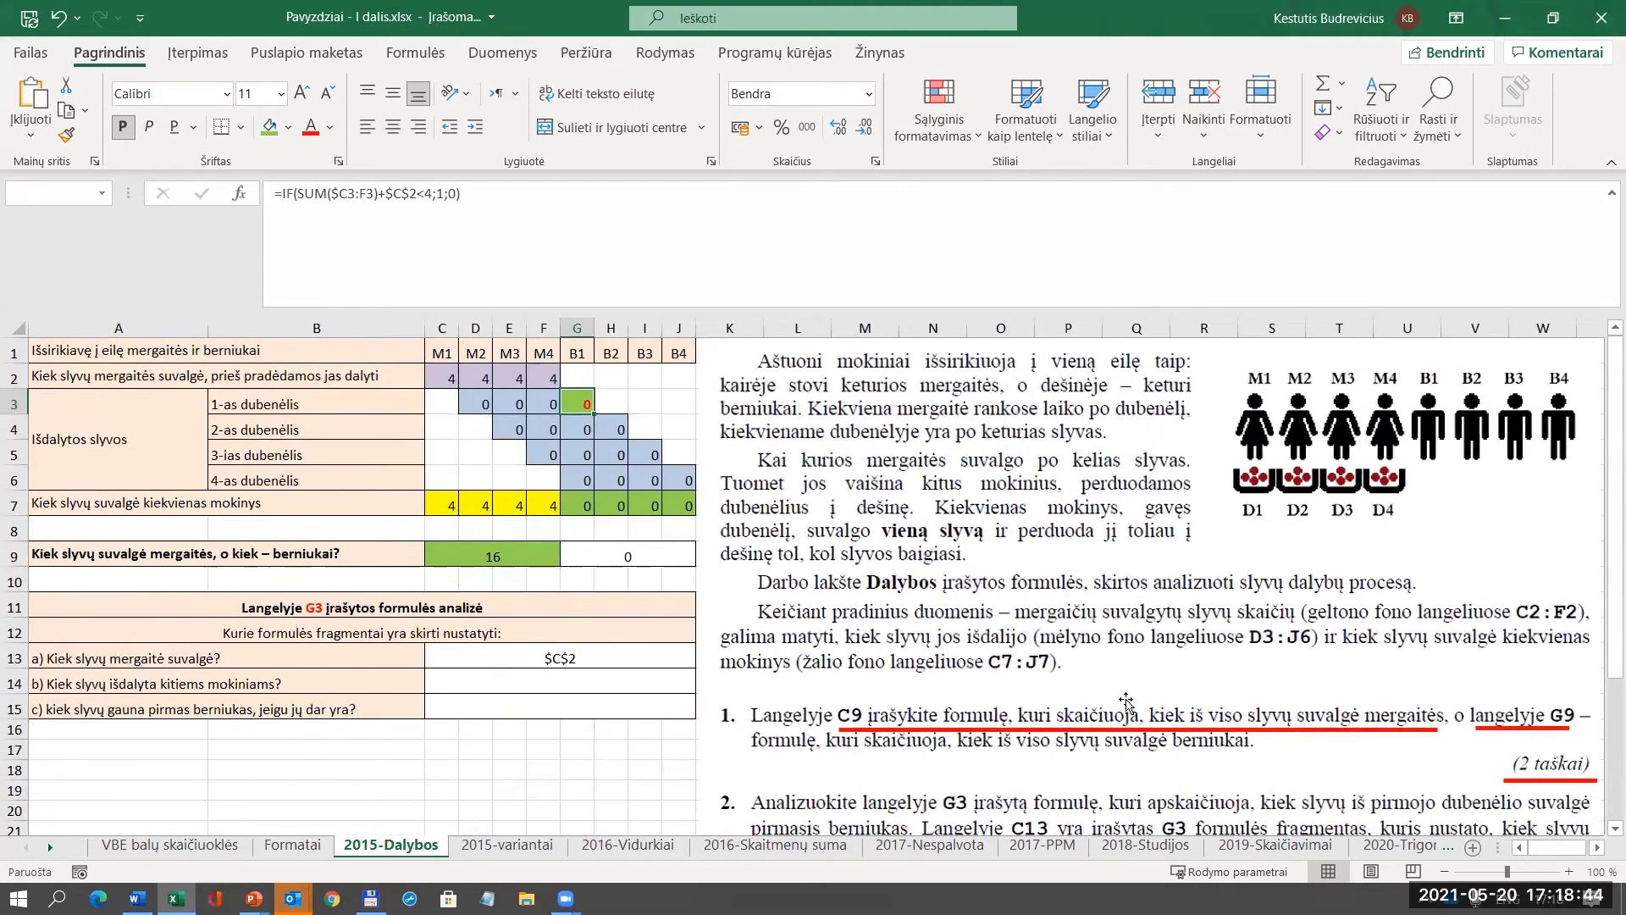
scroll(974, 701, down, 1)
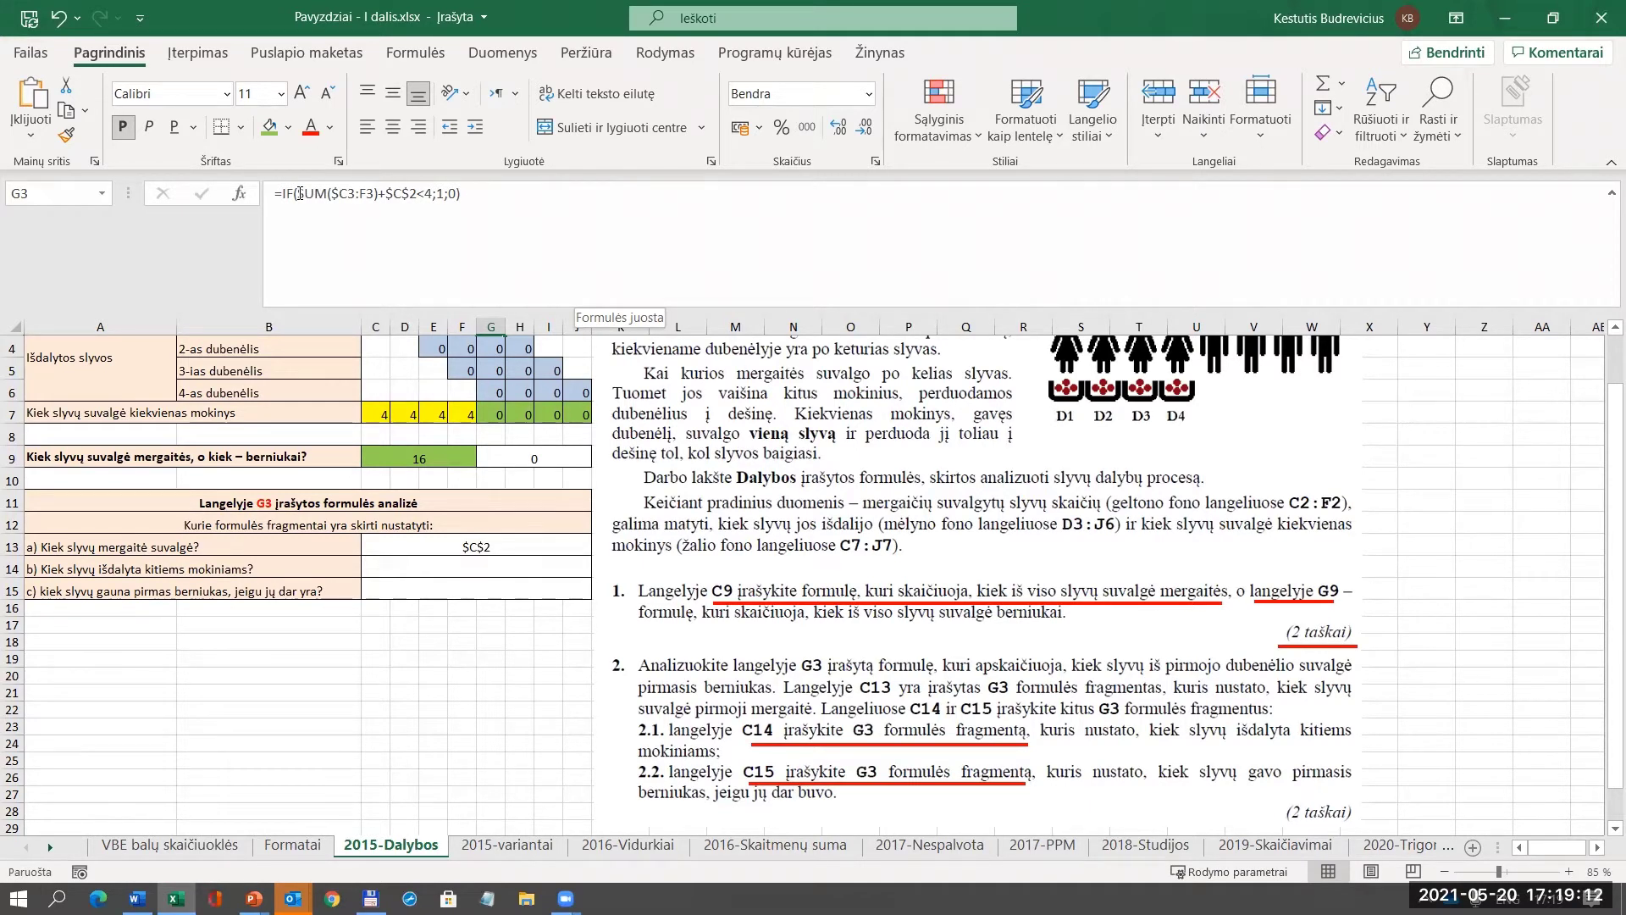
drag(299, 193, 378, 189)
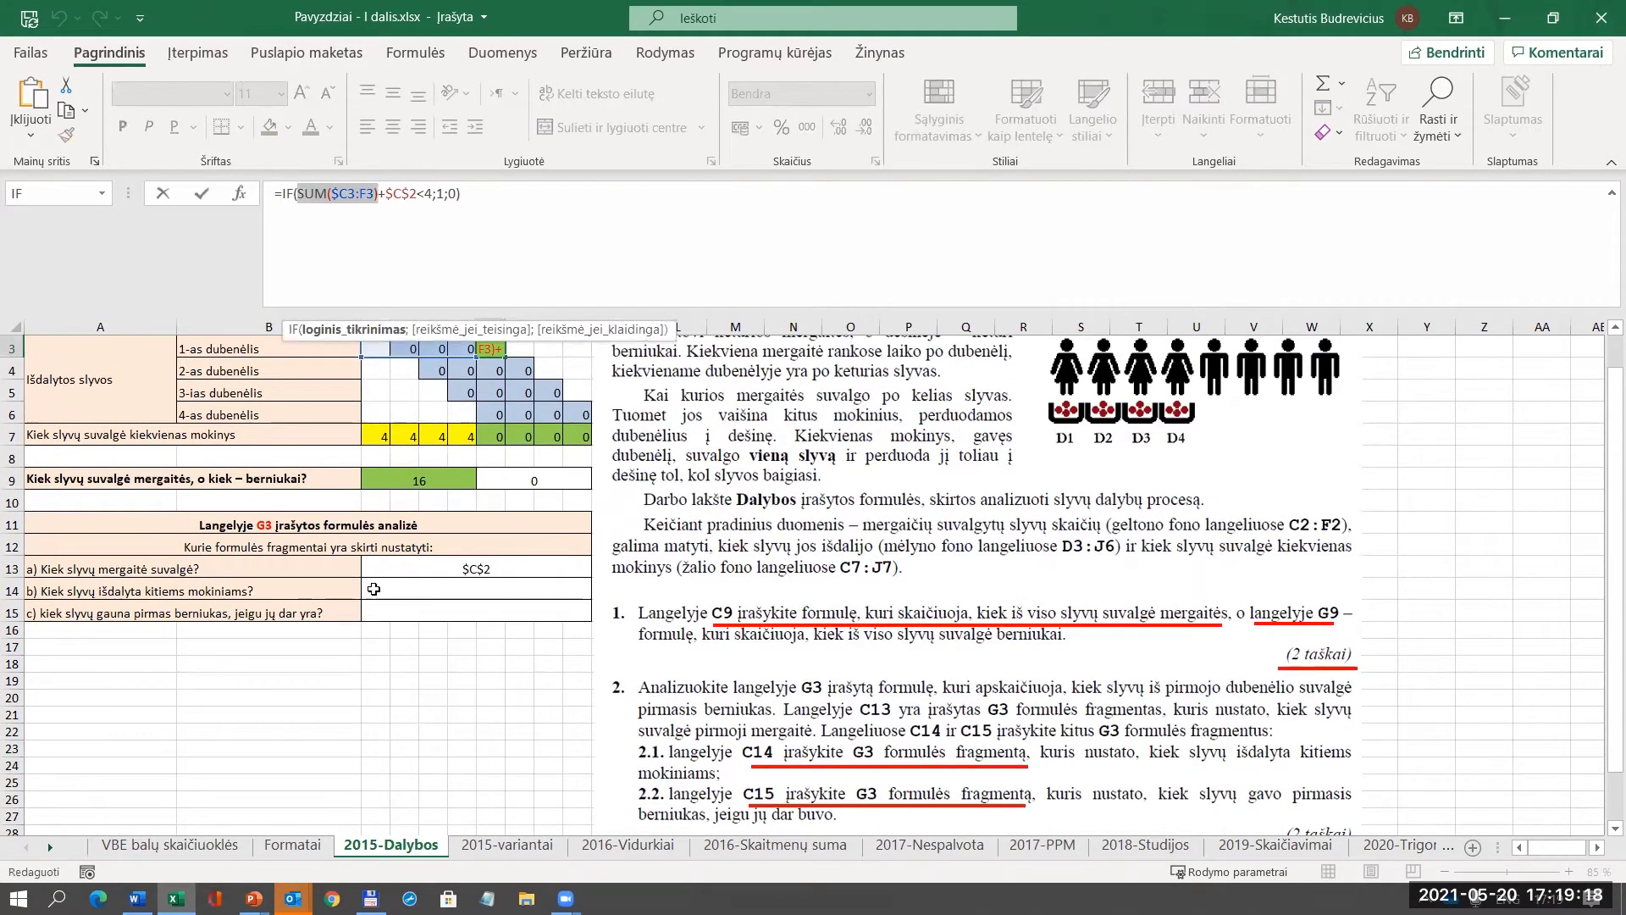
key(Escape)
click(374, 589)
key(ctrl+v)
click(806, 511)
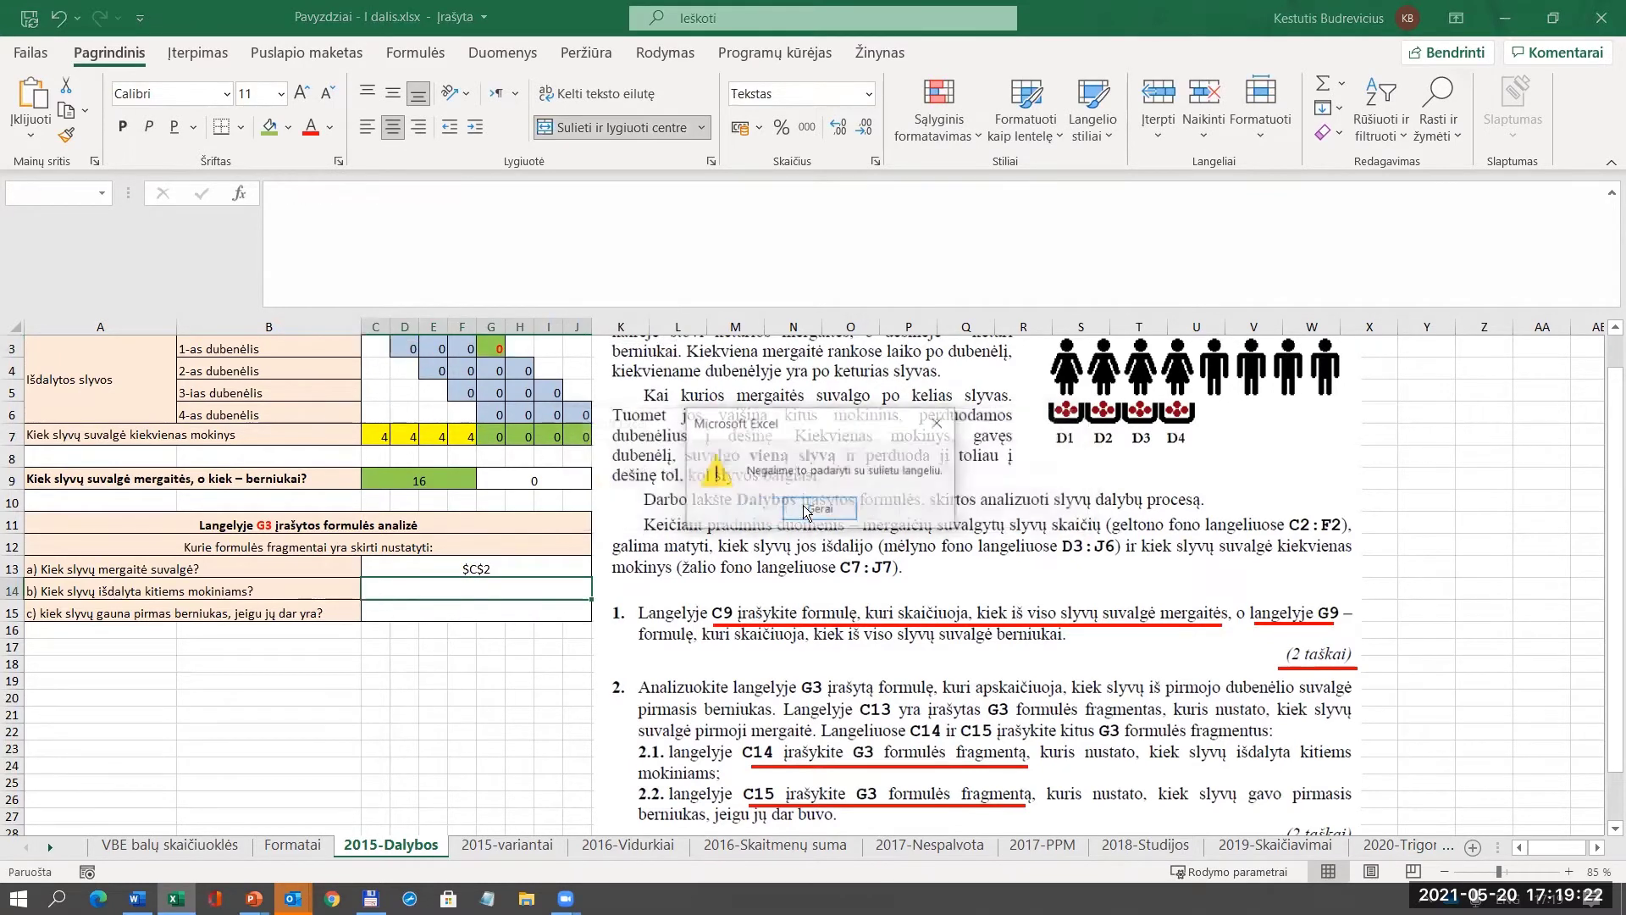
Copy the fragment SUM($C3:F3) from the G3 formula and paste it as text into answer cell C14.
click(806, 511)
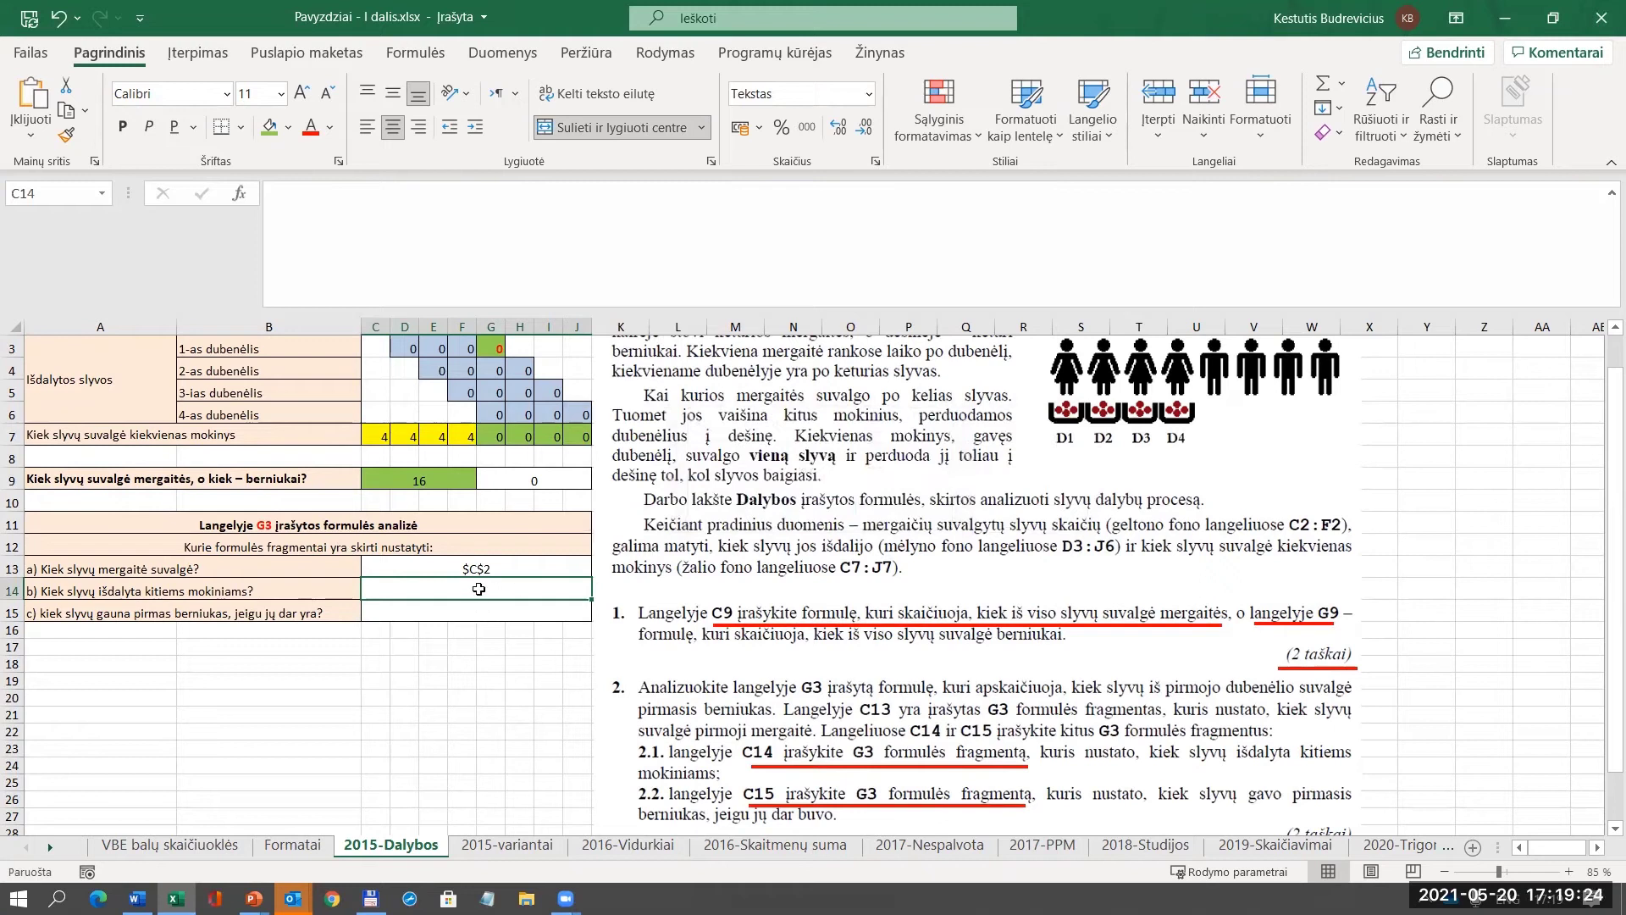
click(497, 349)
drag(378, 194, 299, 189)
key(ctrl+c)
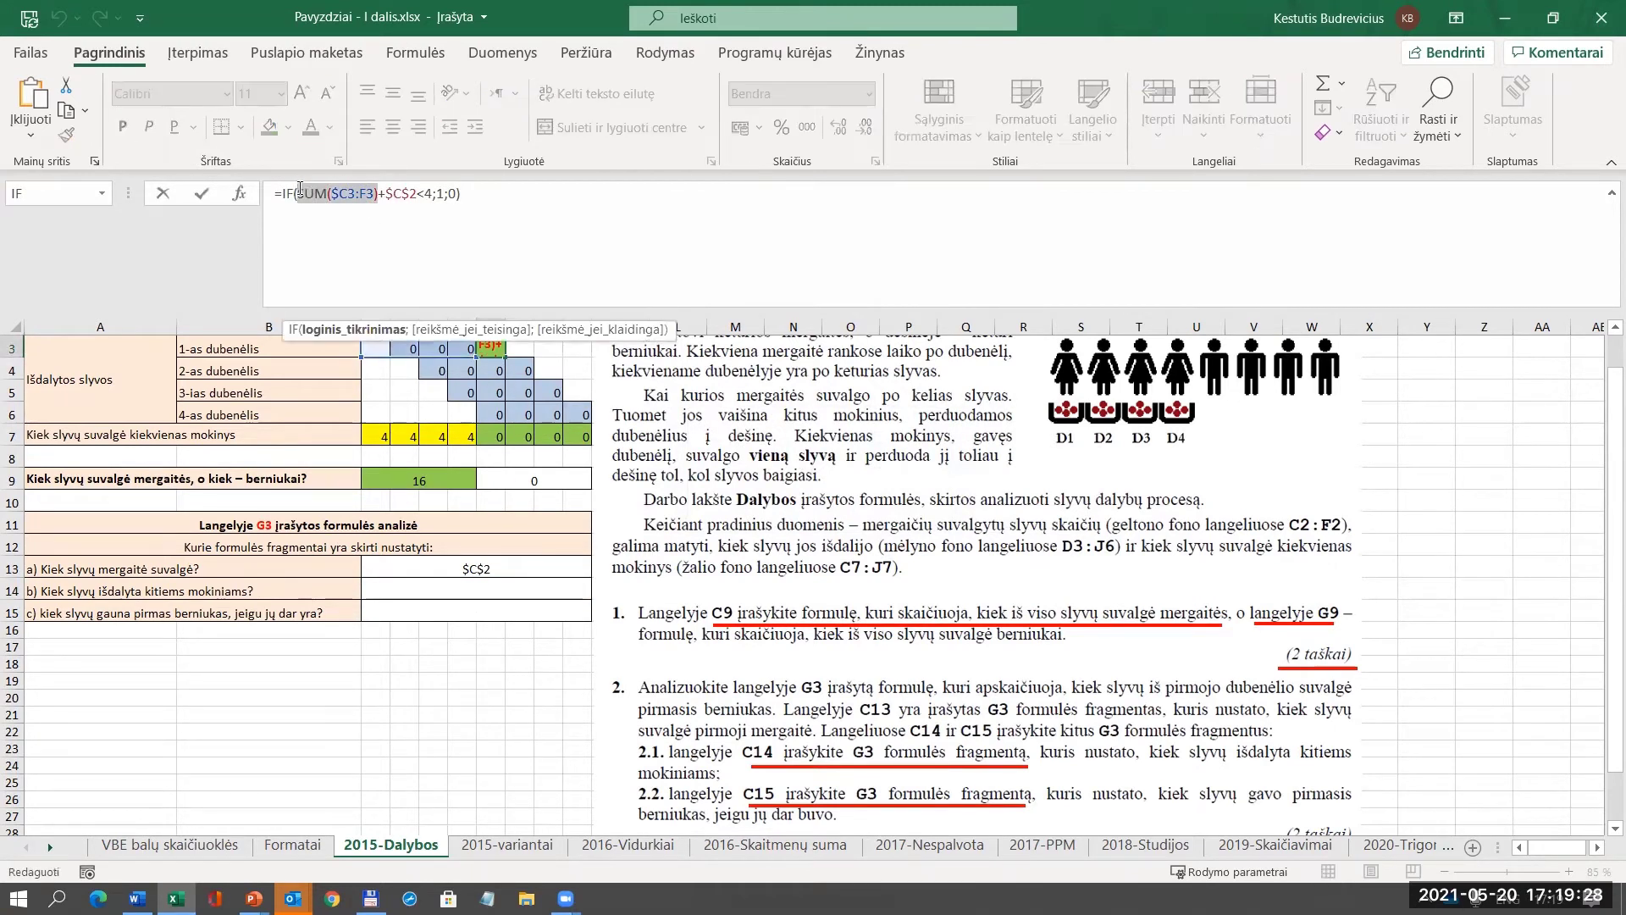
key(Escape)
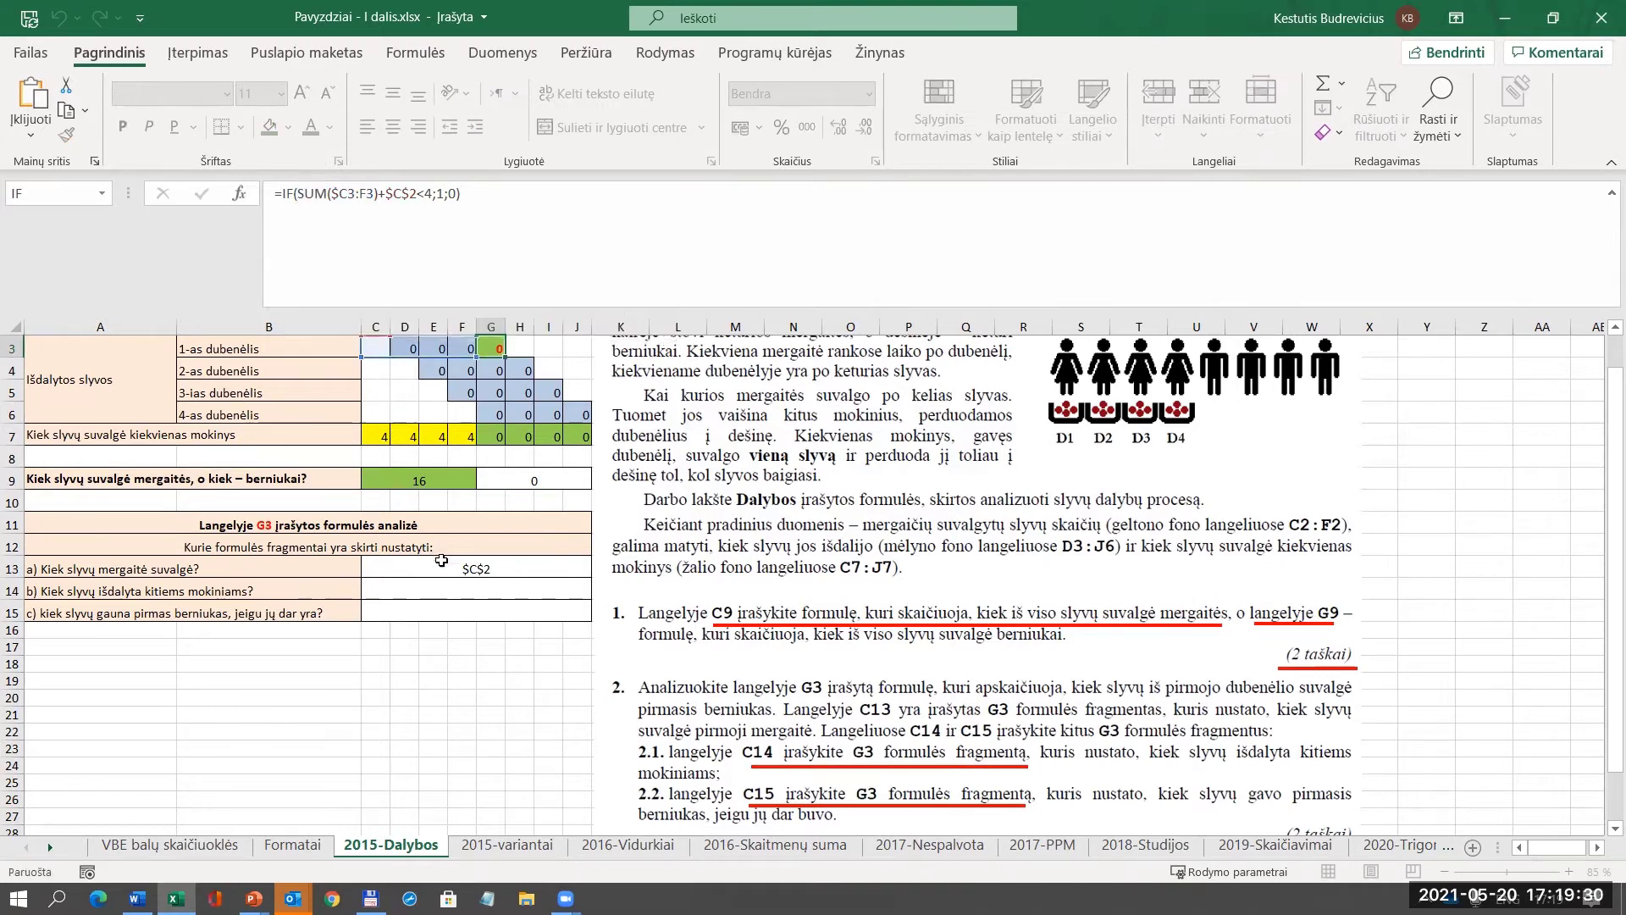
click(487, 592)
key(ctrl+v)
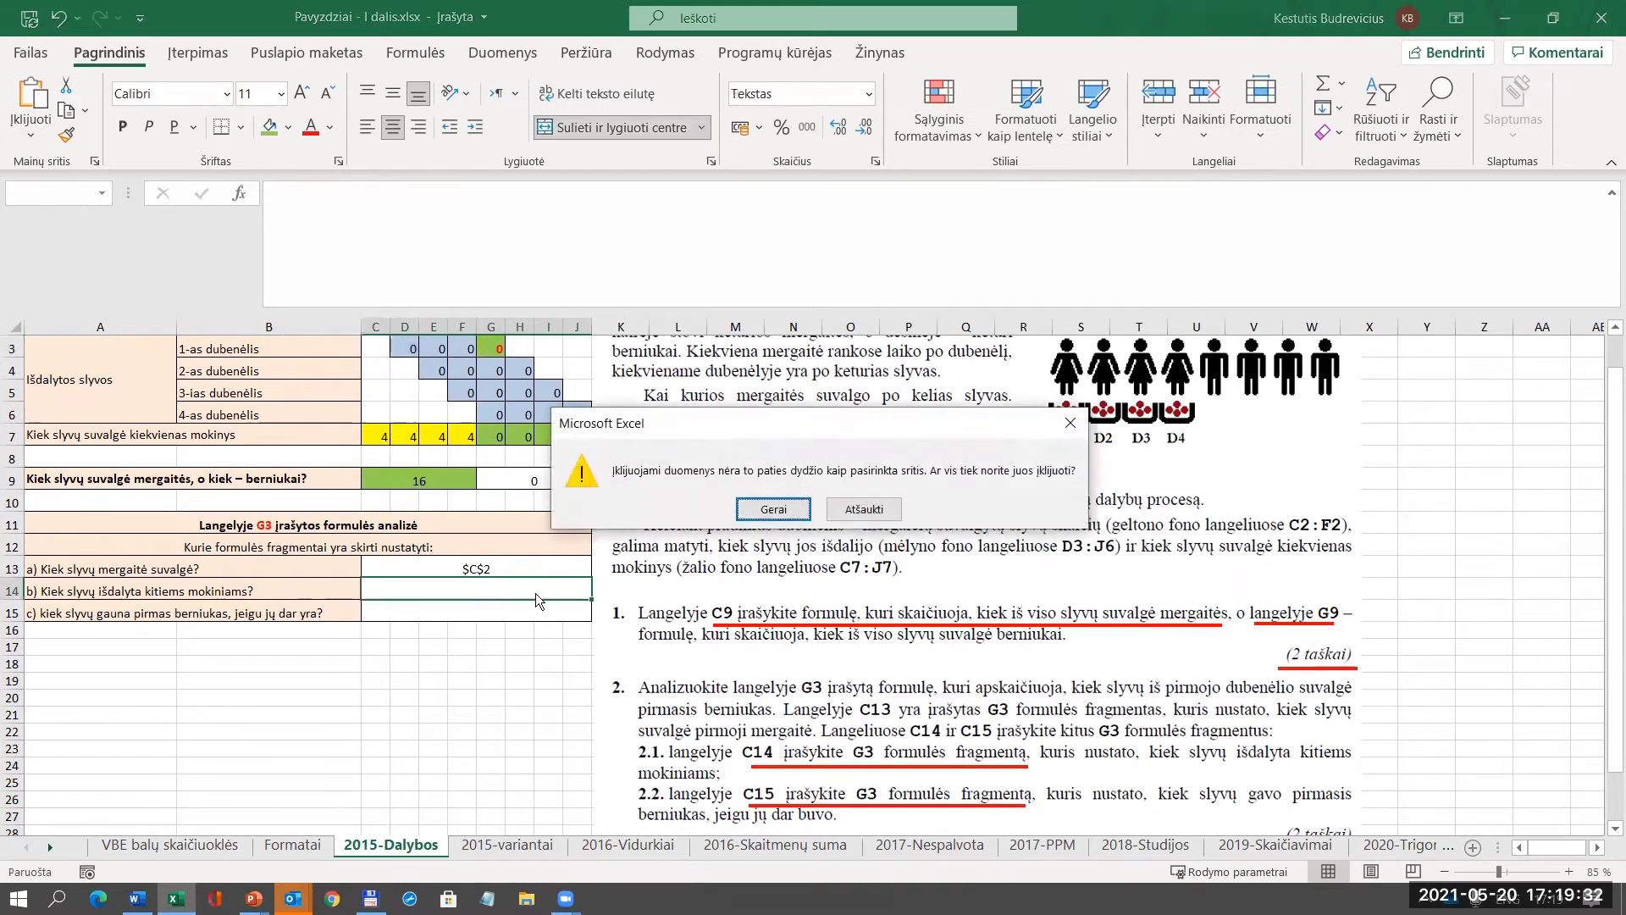
click(779, 509)
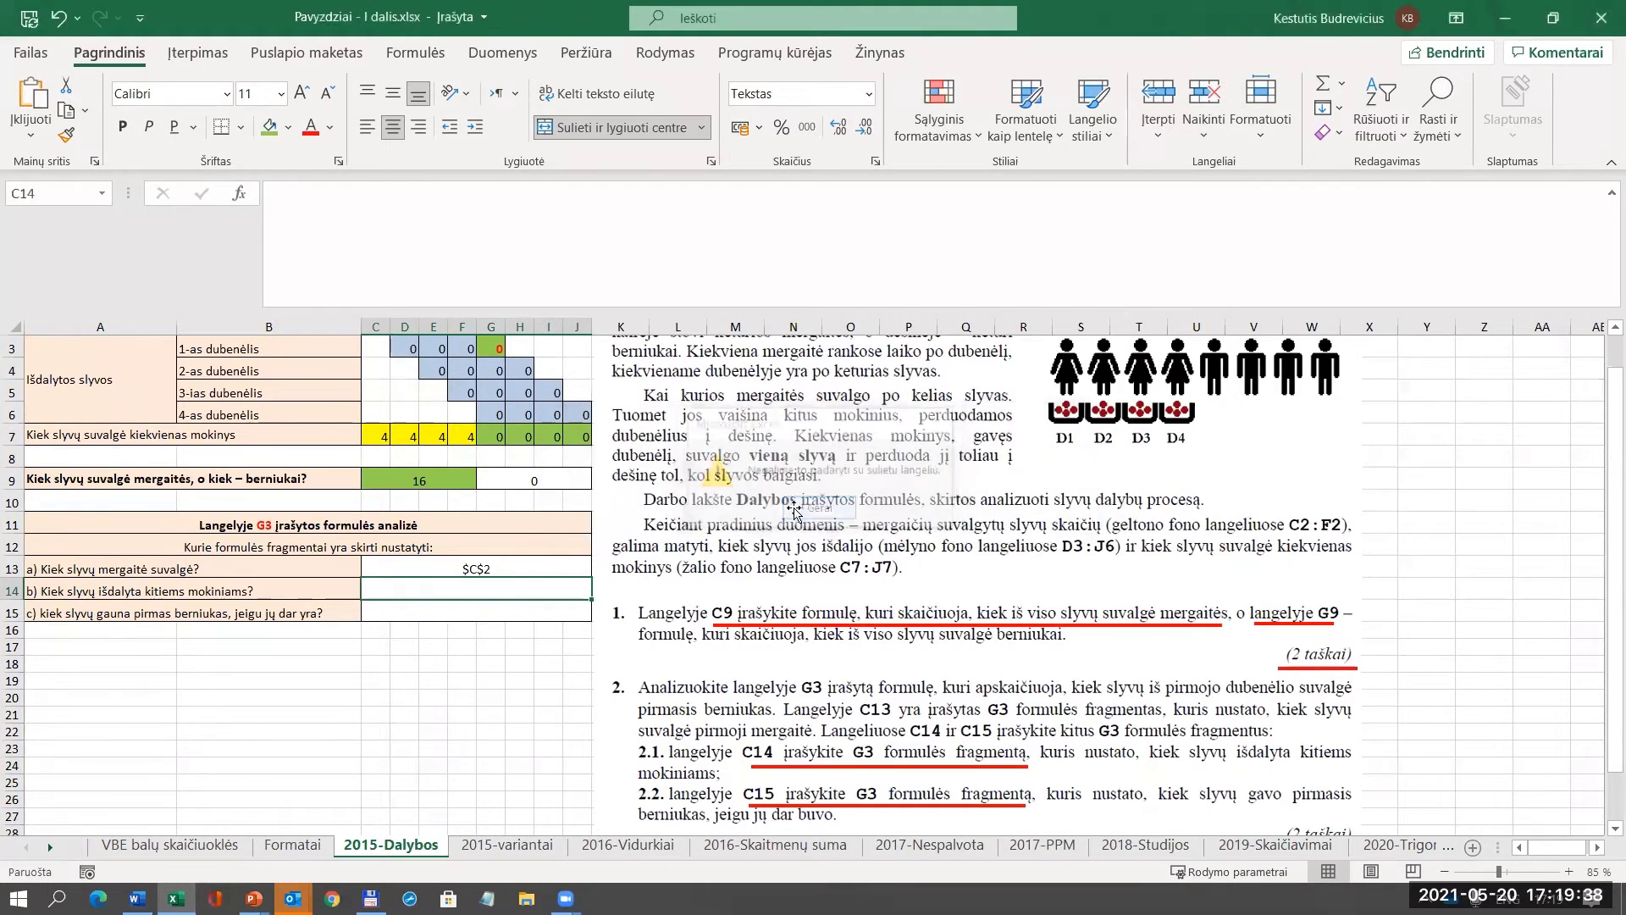
double_click(484, 586)
key(ctrl+v)
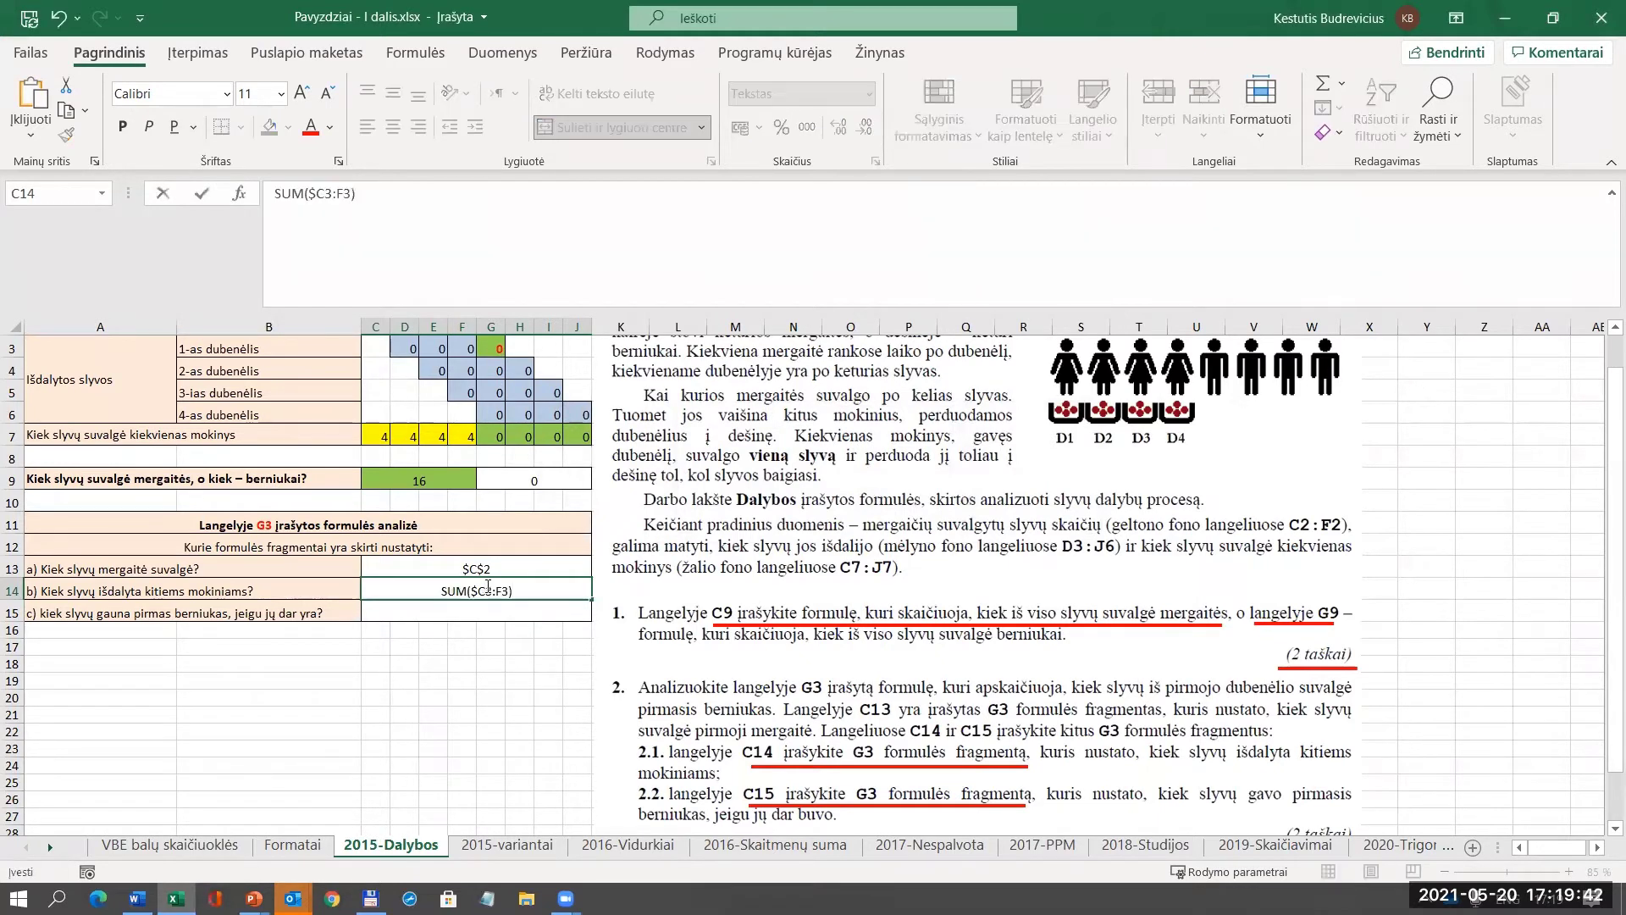
key(Return)
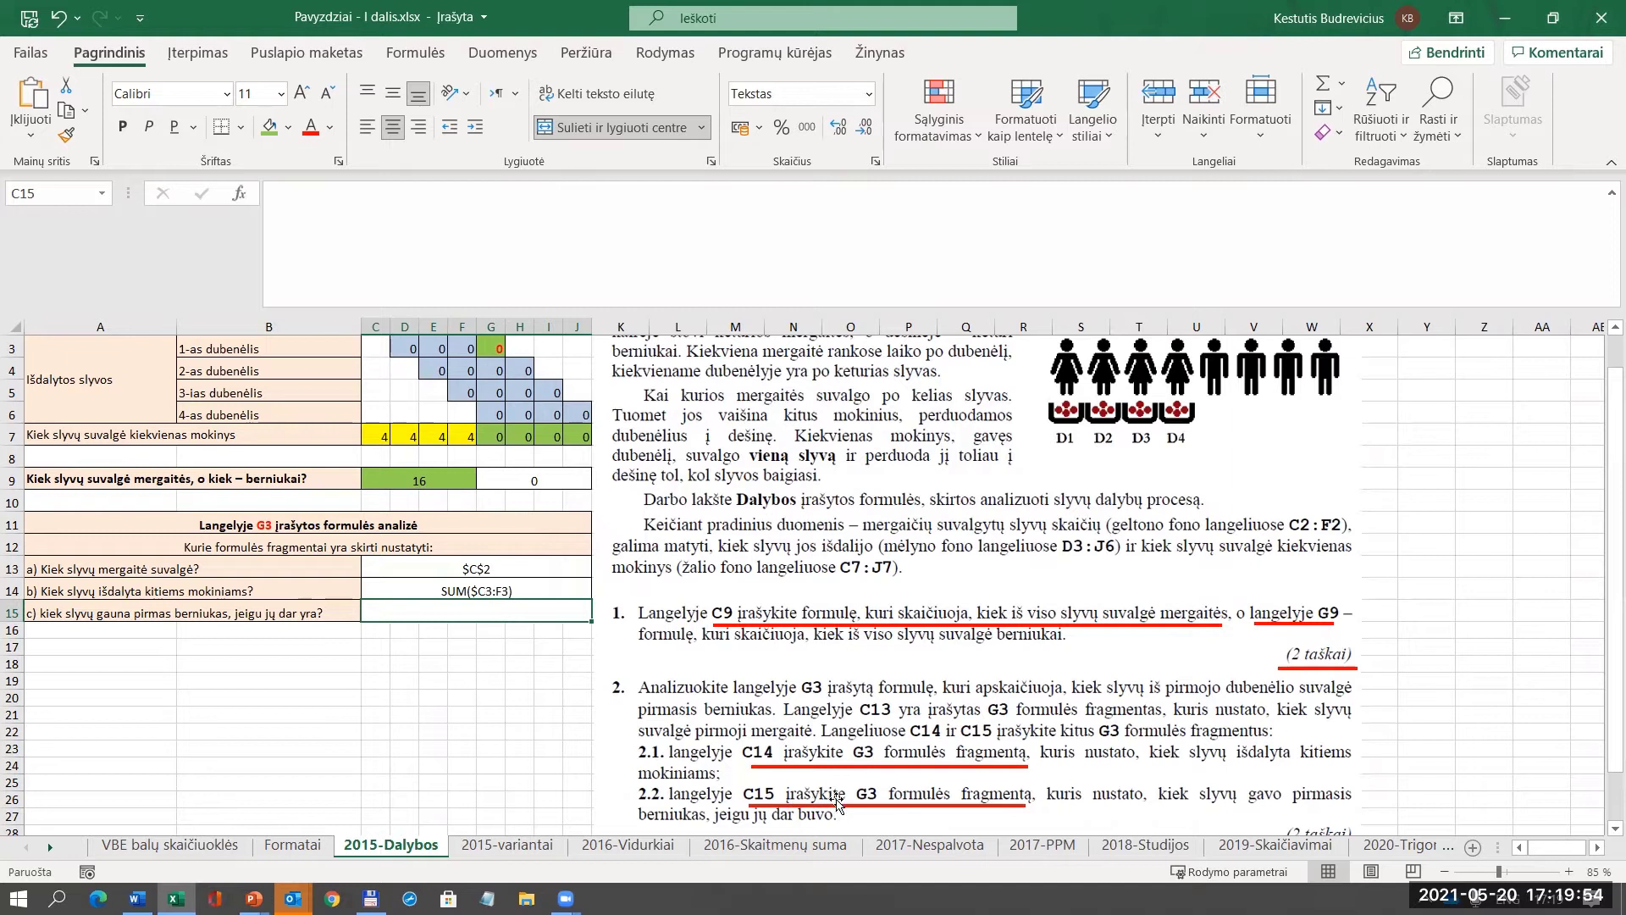
Check the G3 formula and enter the word vienas in answer cell C15.
click(491, 348)
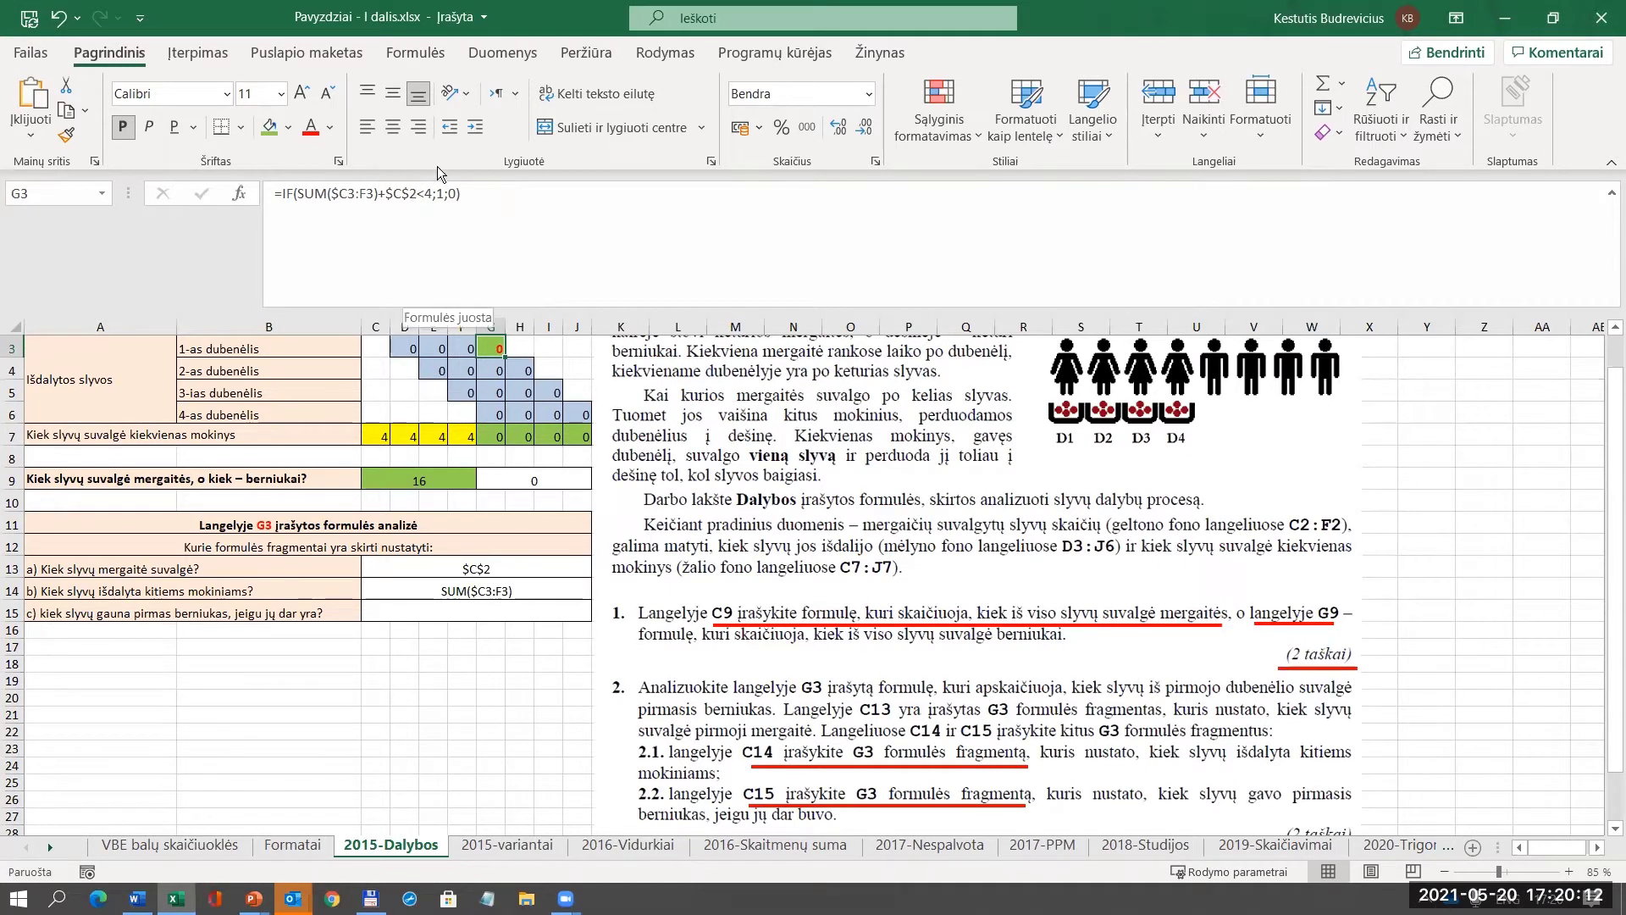
click(503, 612)
text(vienas)
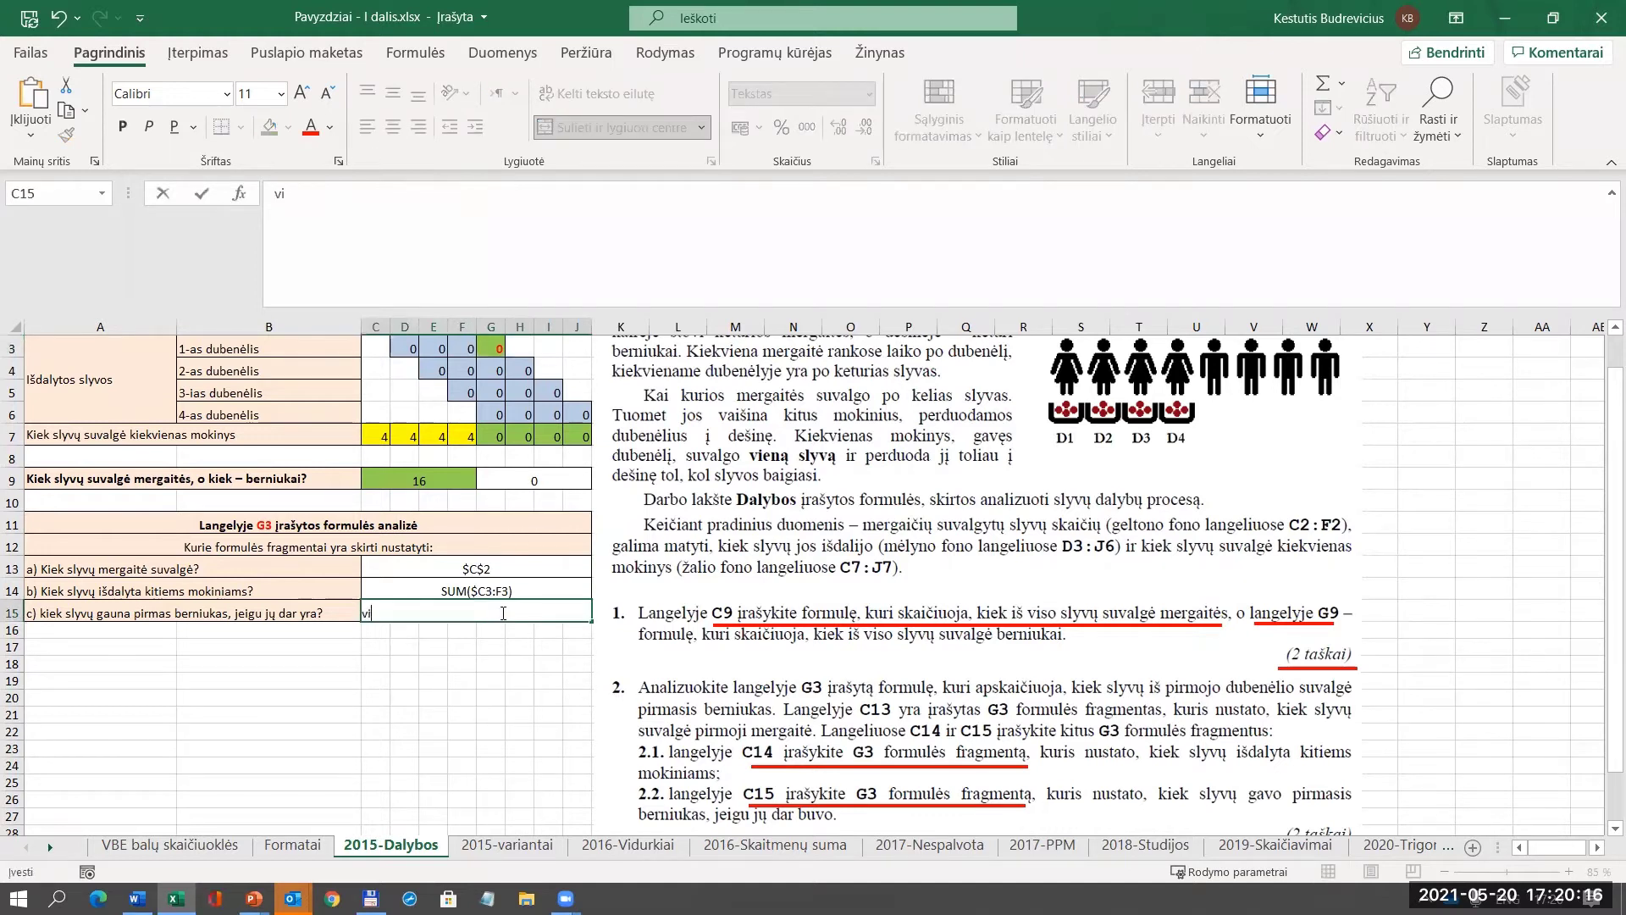
key(Return)
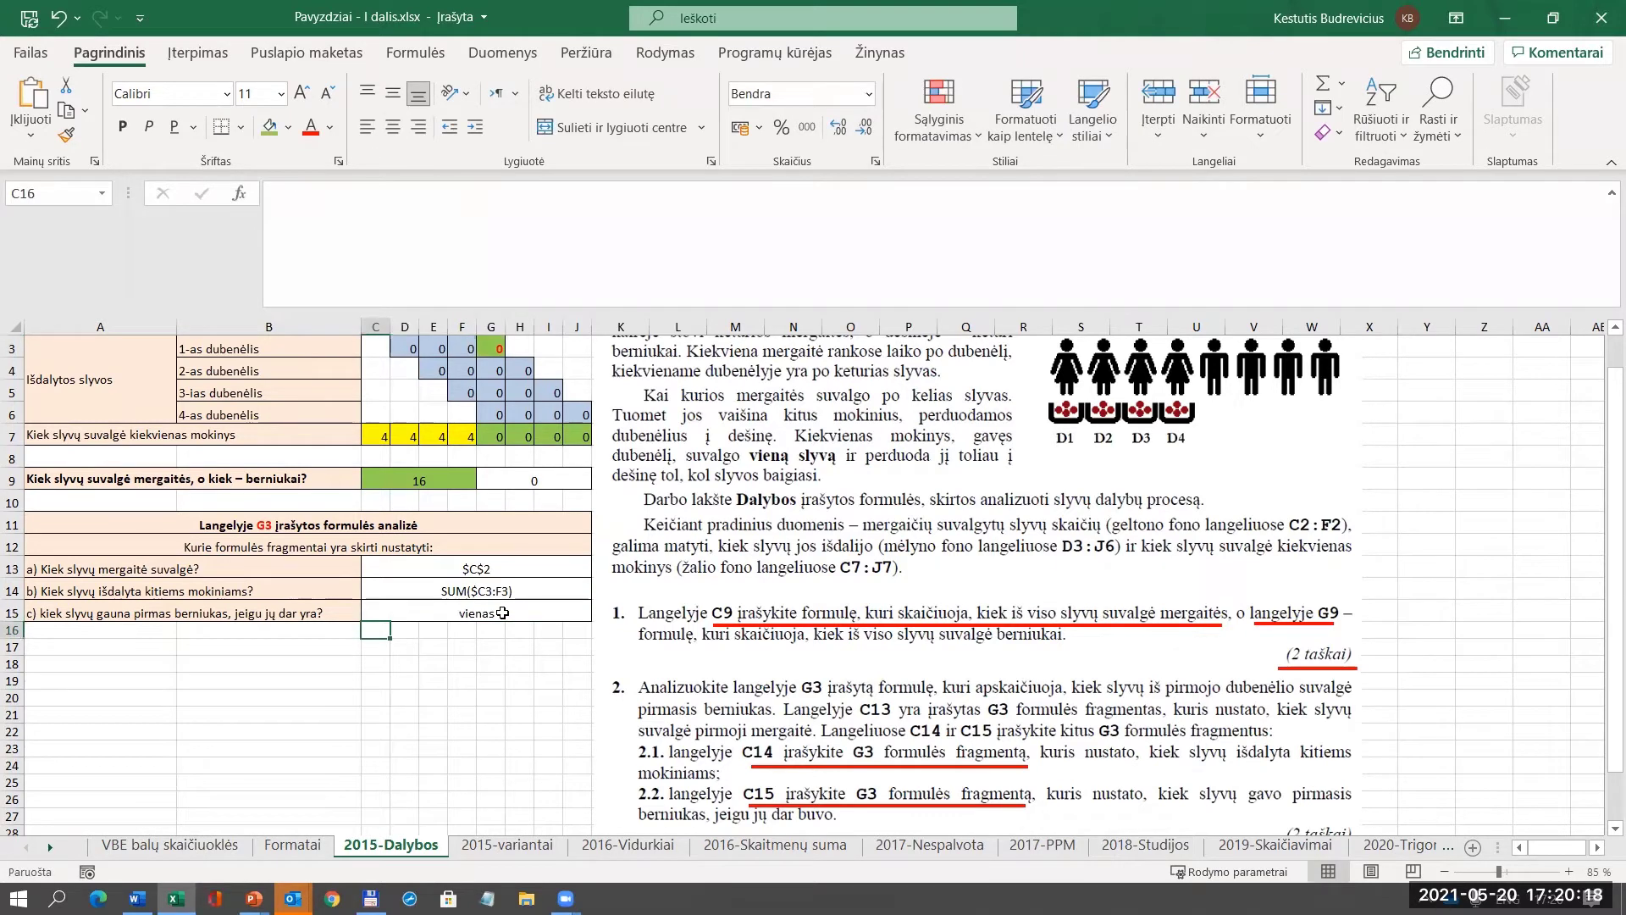
Replace the answer in C15 with 1, the value-if-true fragment of the G3 formula.
click(503, 612)
click(497, 351)
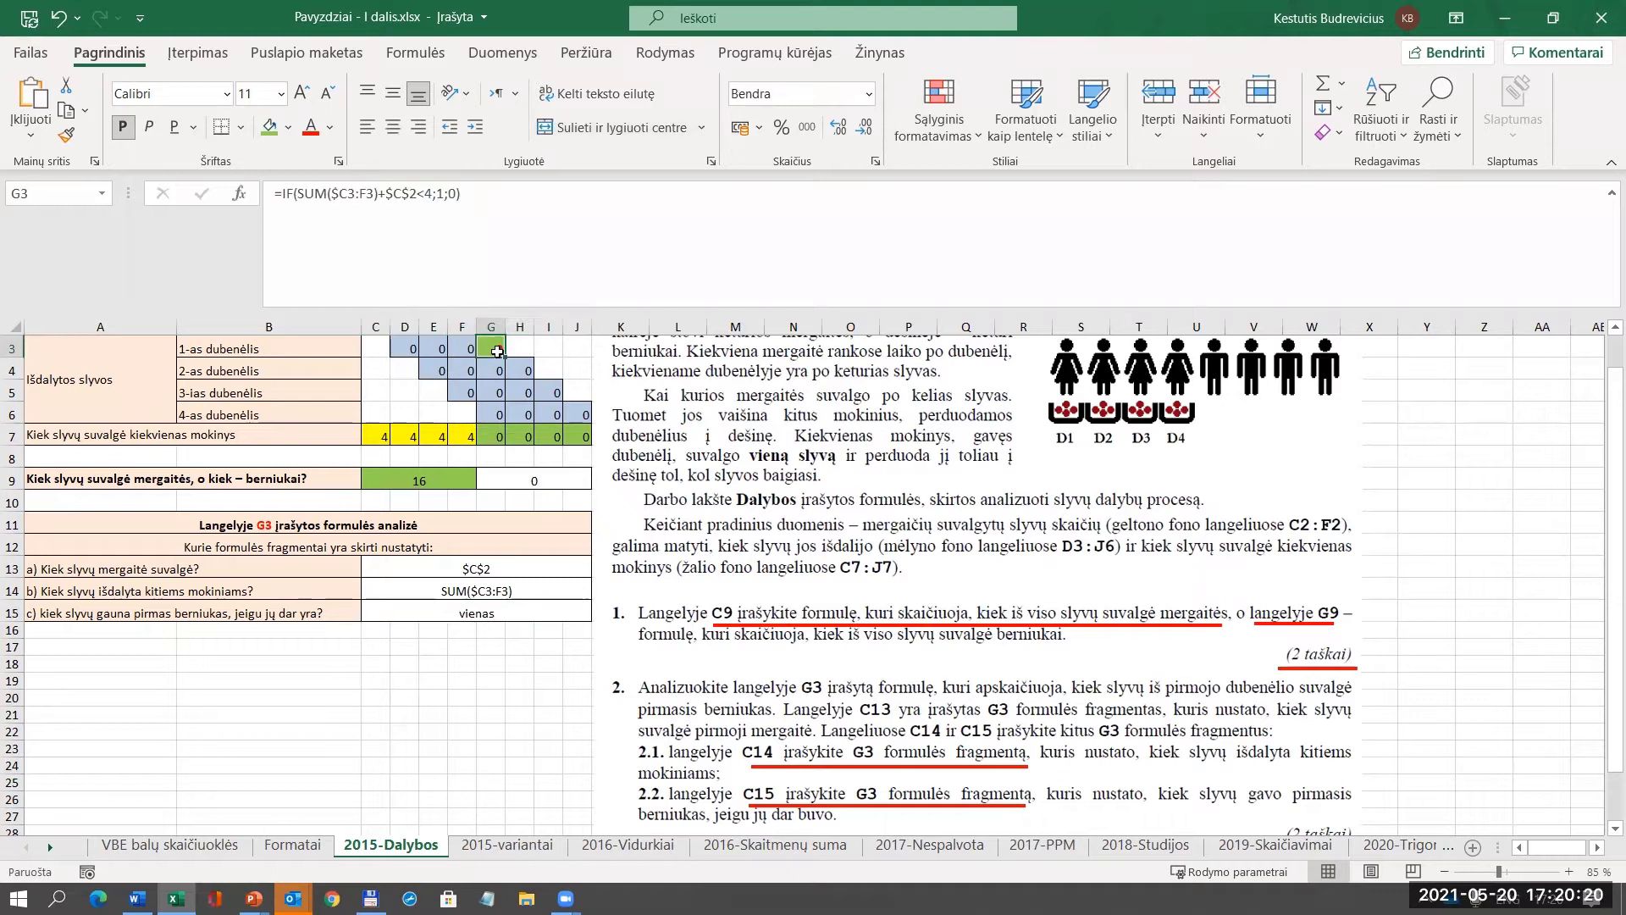
click(442, 194)
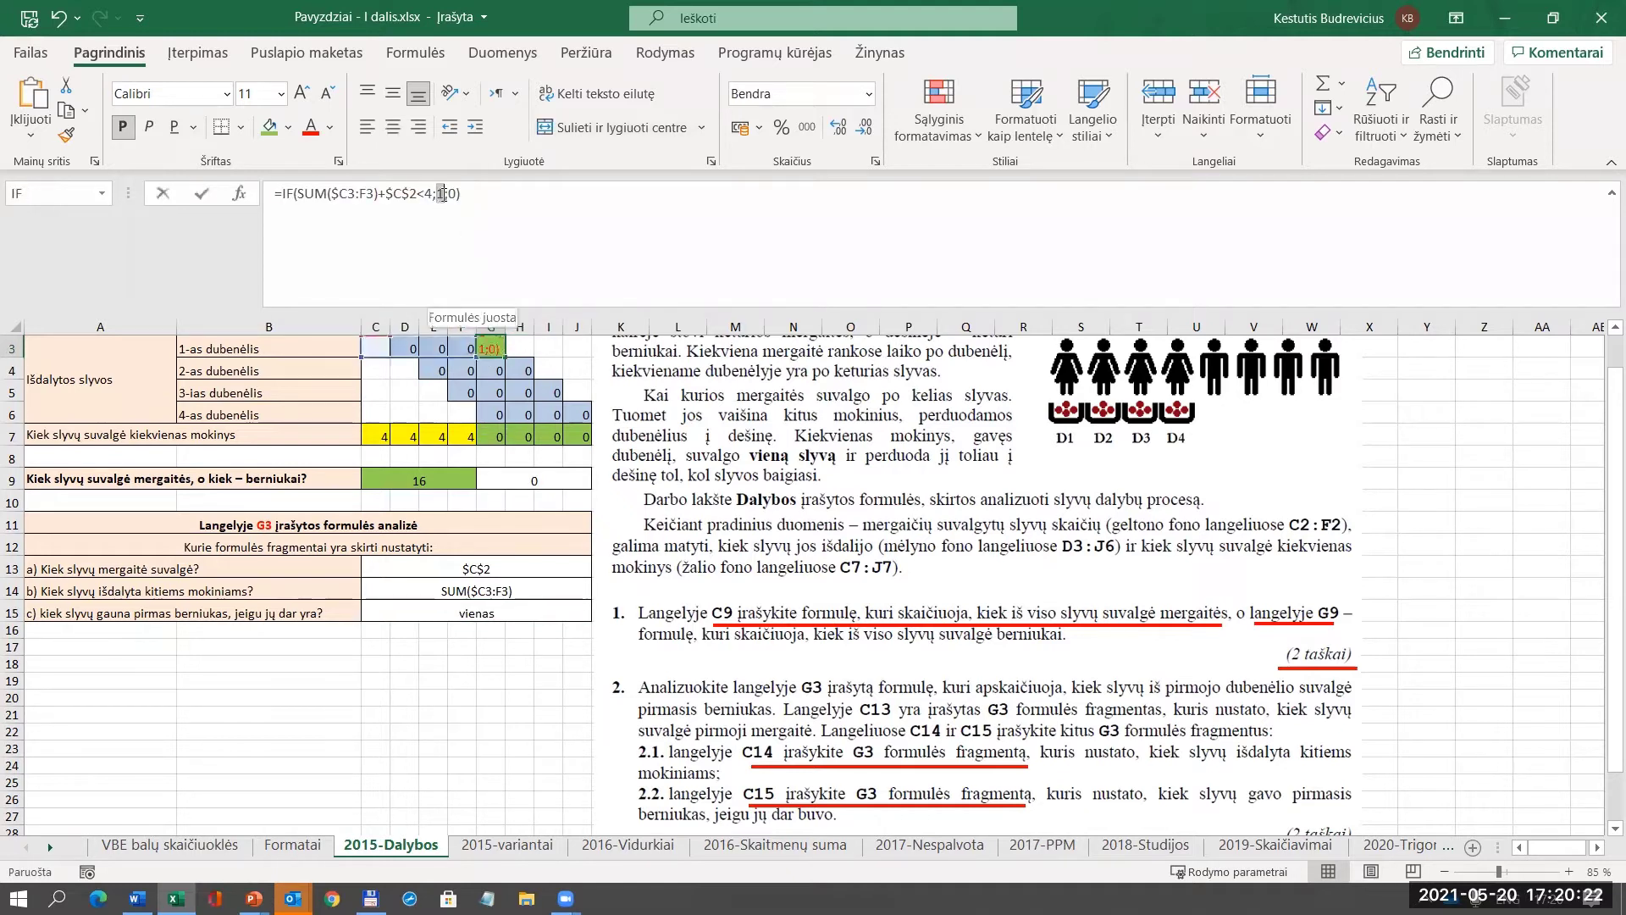
double_click(441, 194)
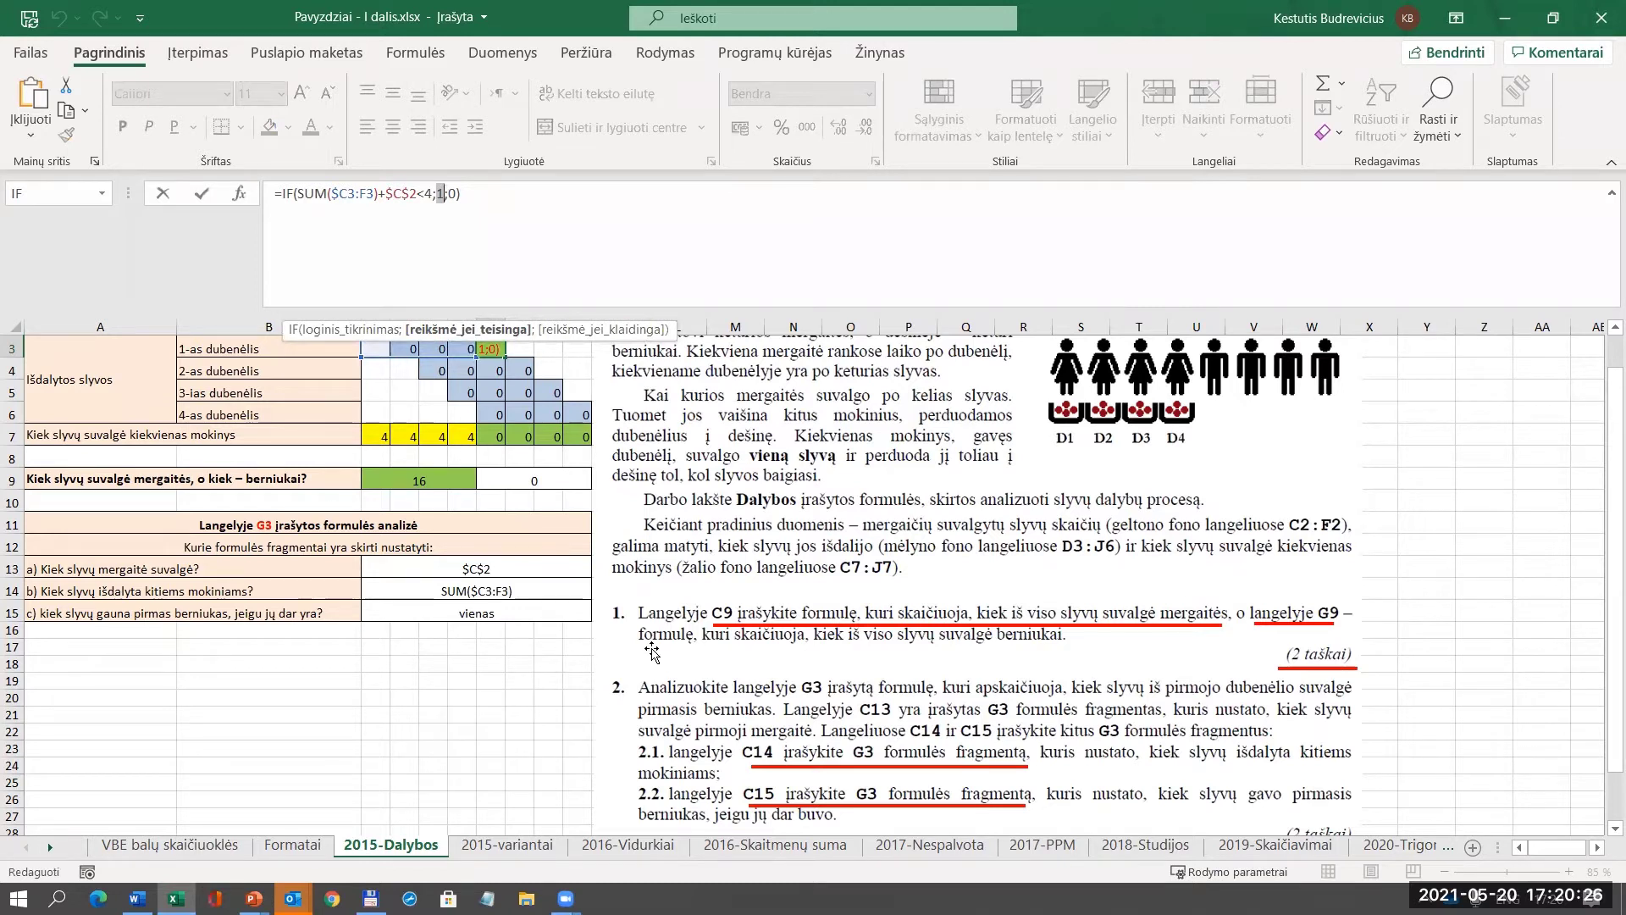
key(Escape)
click(530, 617)
text(1)
key(Return)
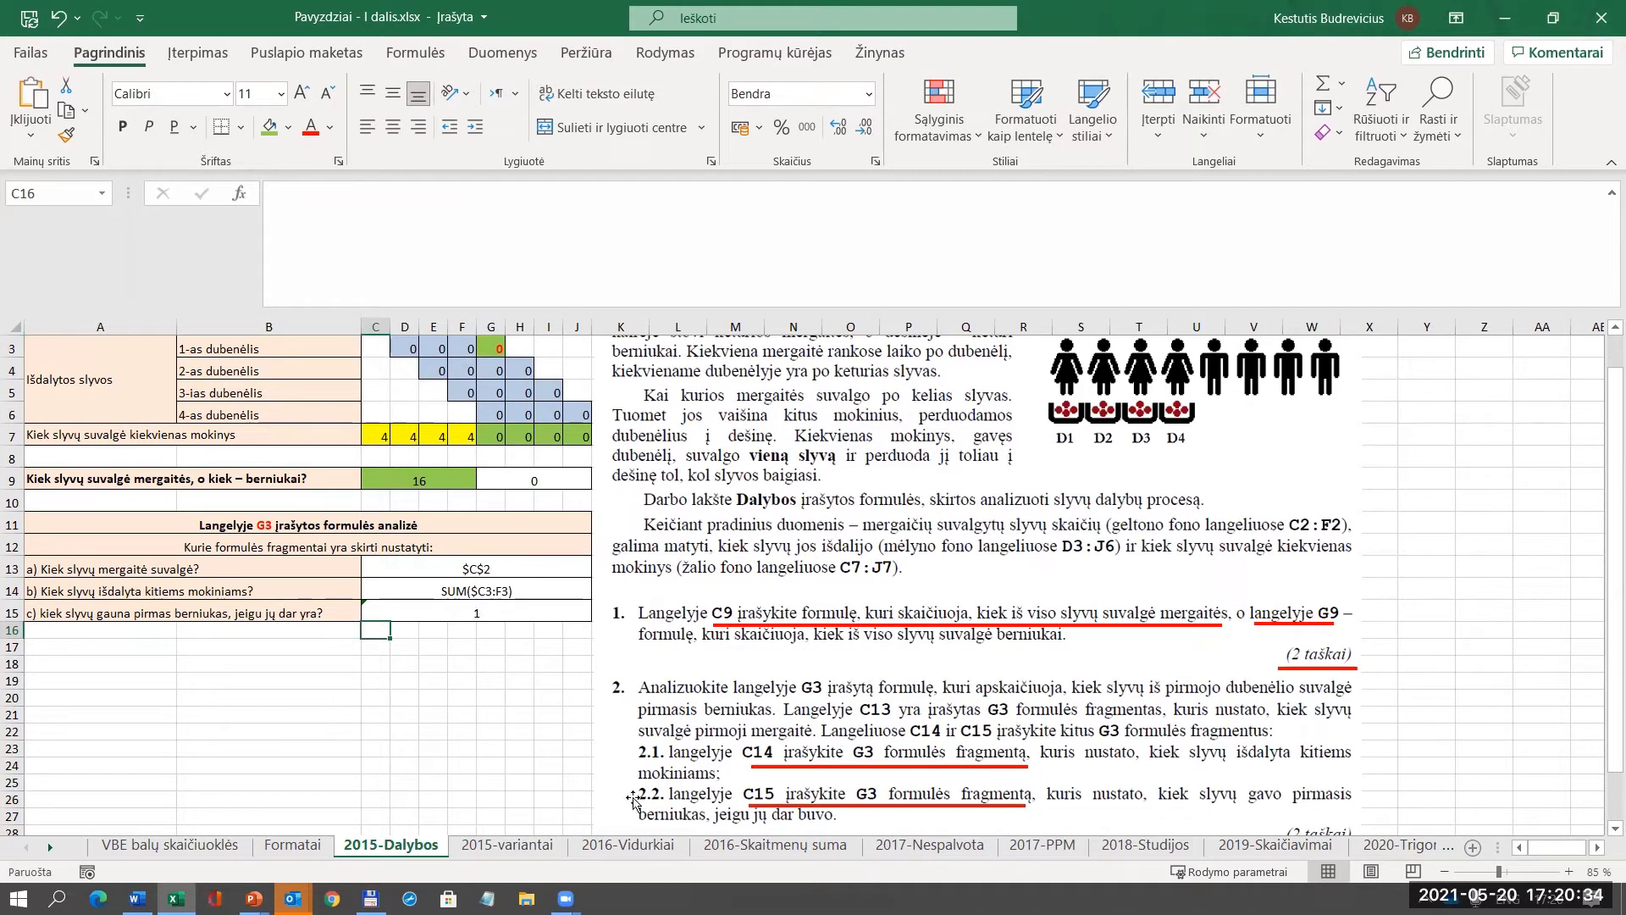
On the 2016-Vidurkiai sheet, highlight the average-speed cells D2:D3 and the May 30 exercise data B2:C3 with the green fill.
click(637, 848)
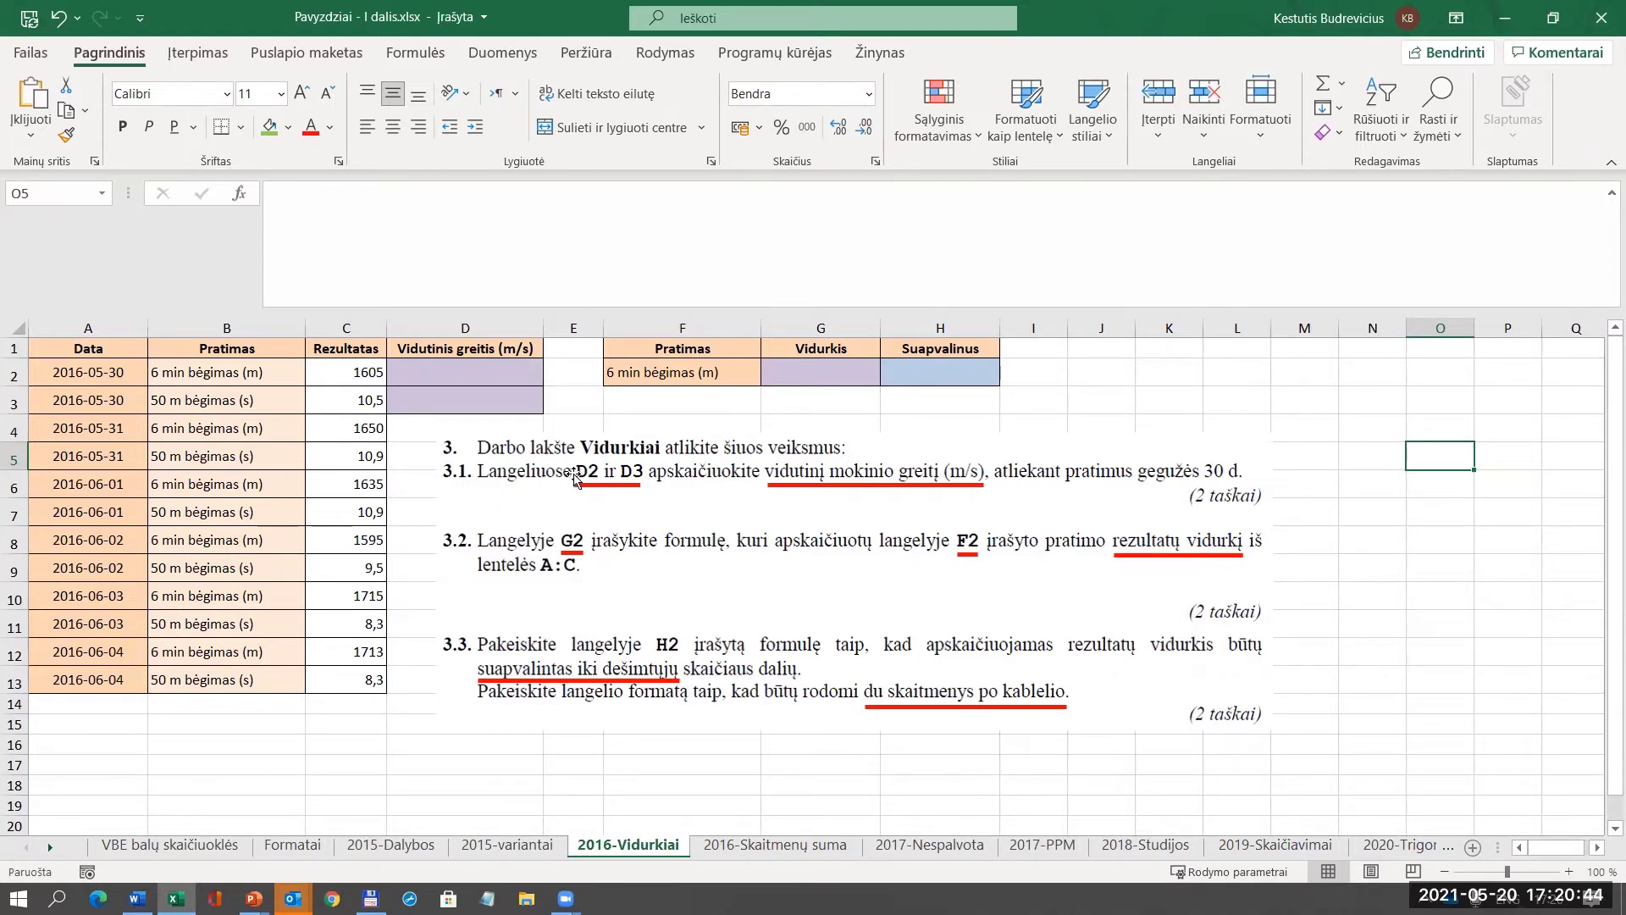
drag(509, 378, 504, 404)
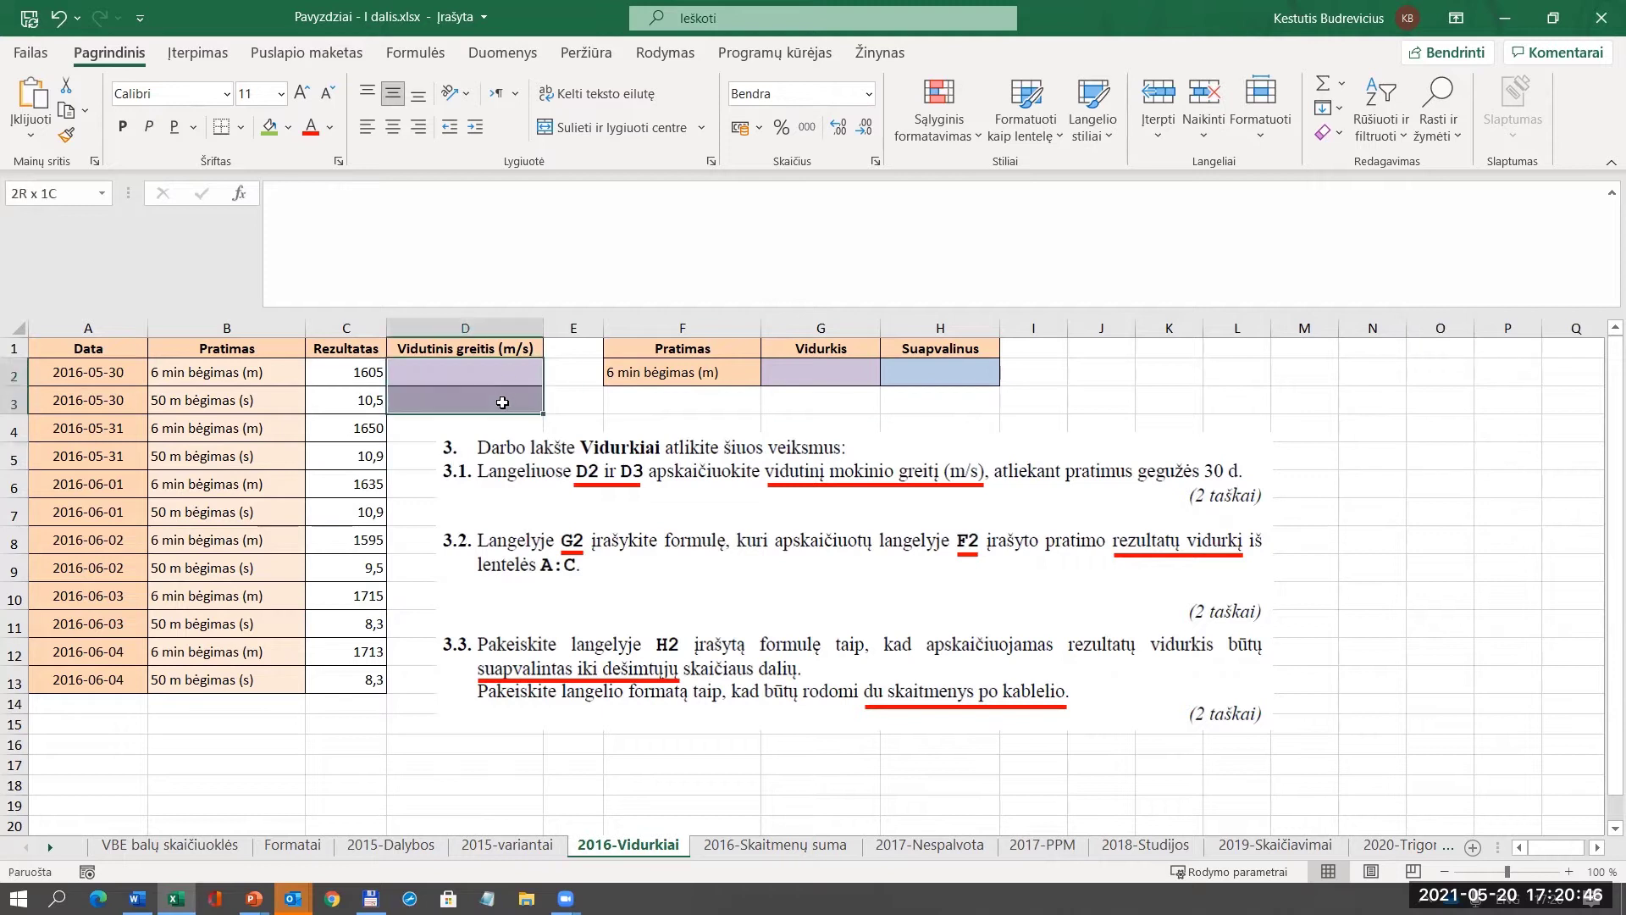
click(269, 127)
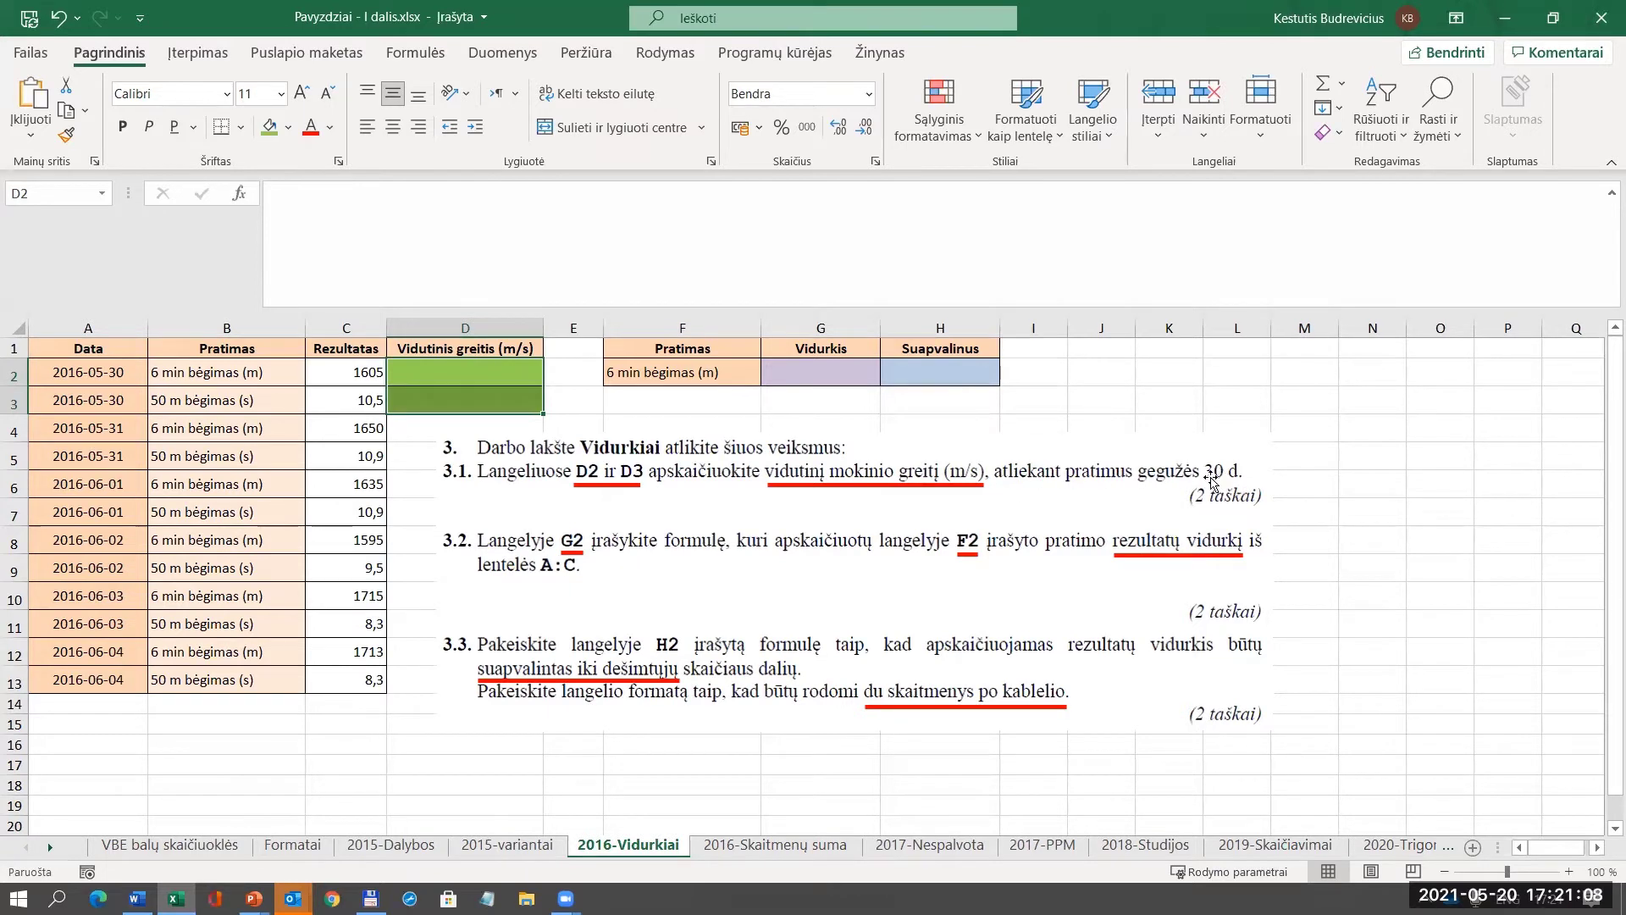
drag(98, 373, 348, 404)
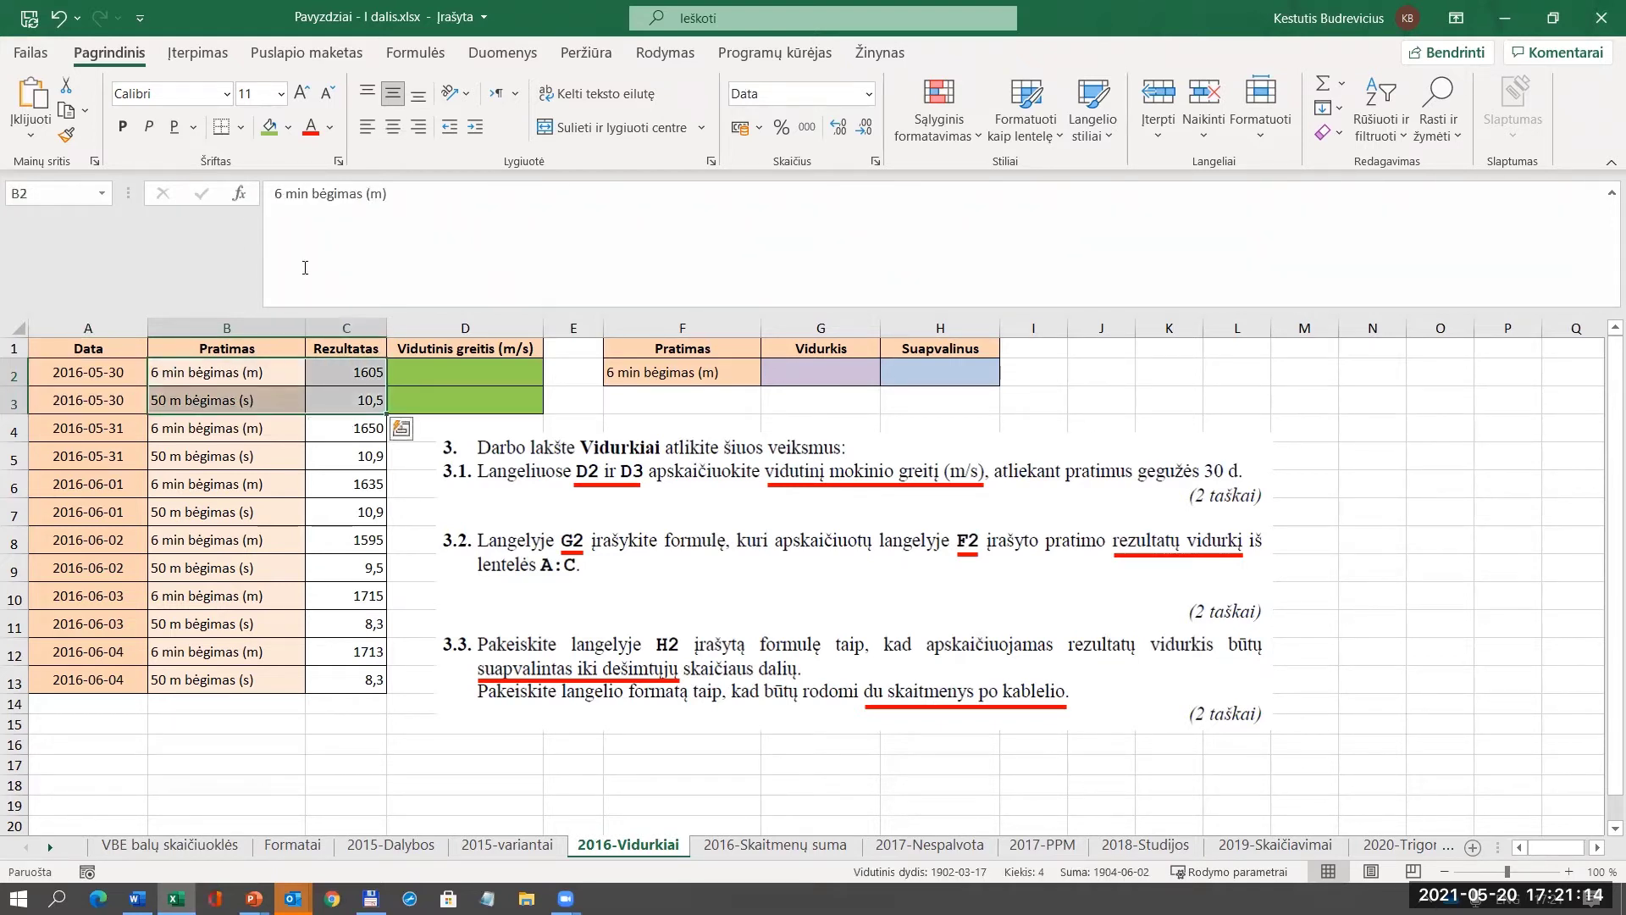
click(269, 127)
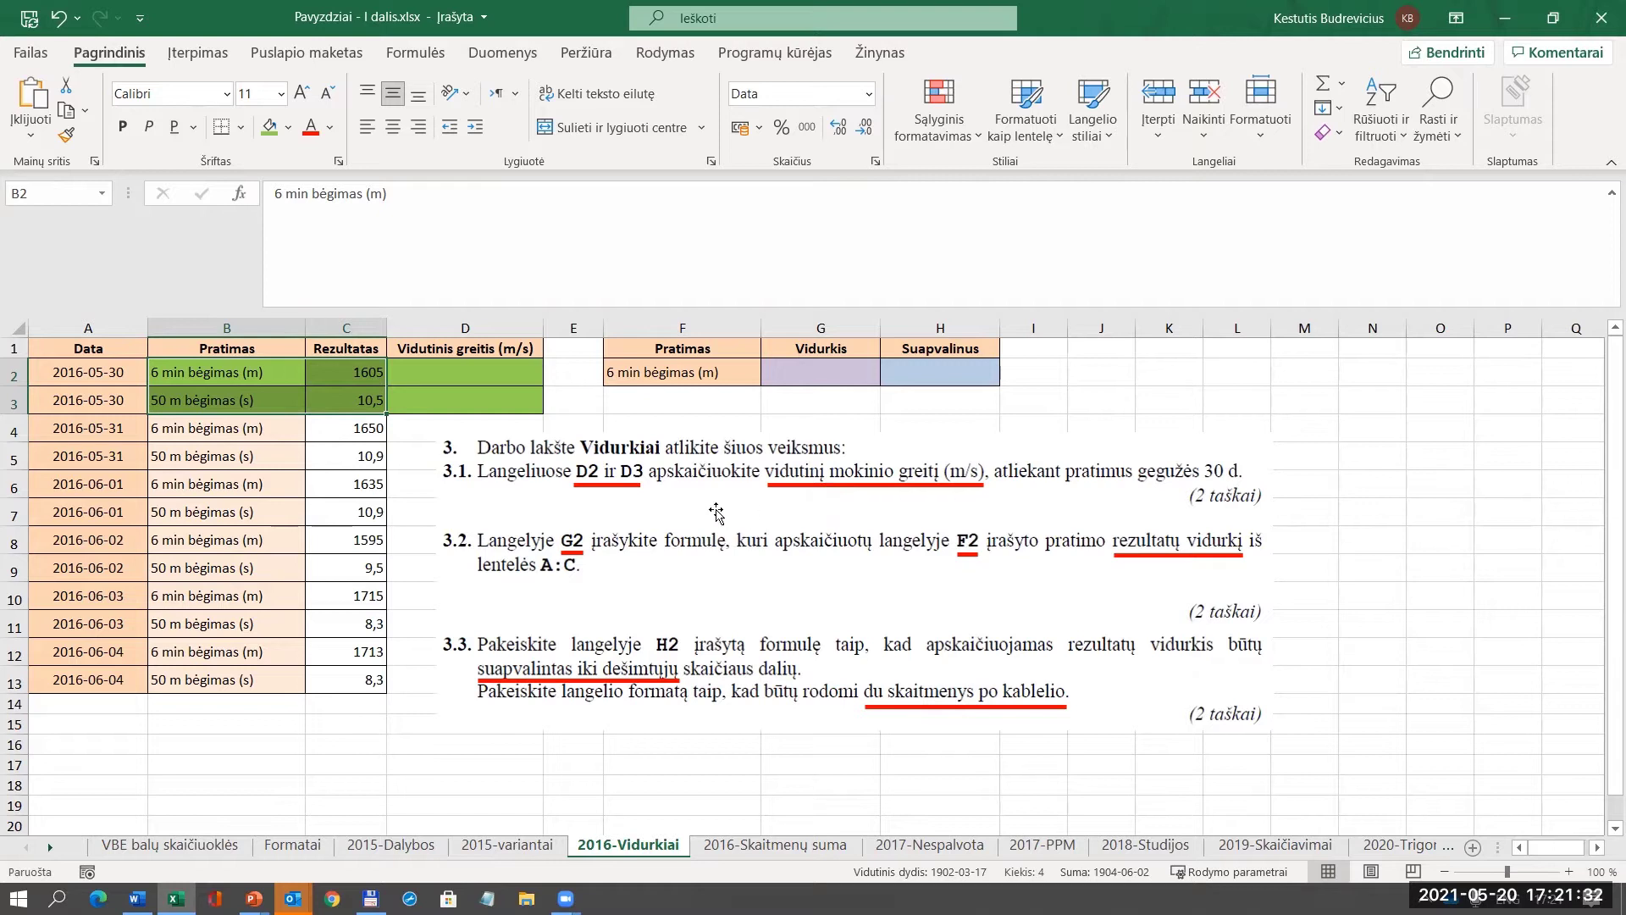
Enter =C2/6 in D2 to compute the average speed of the 6-minute run.
click(472, 371)
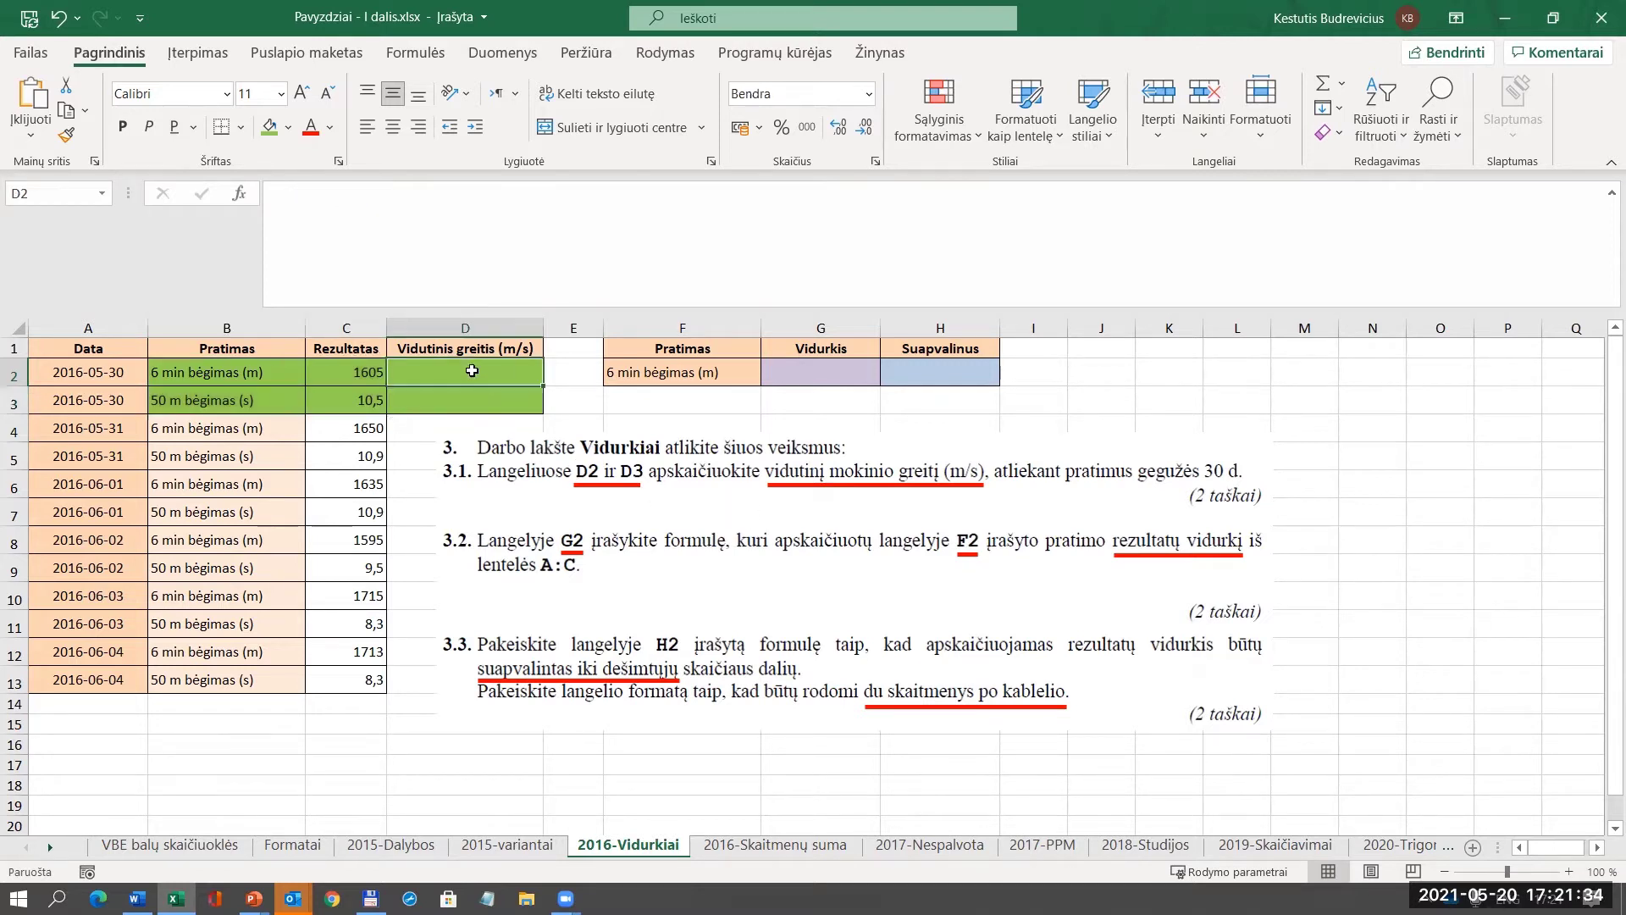
click(351, 375)
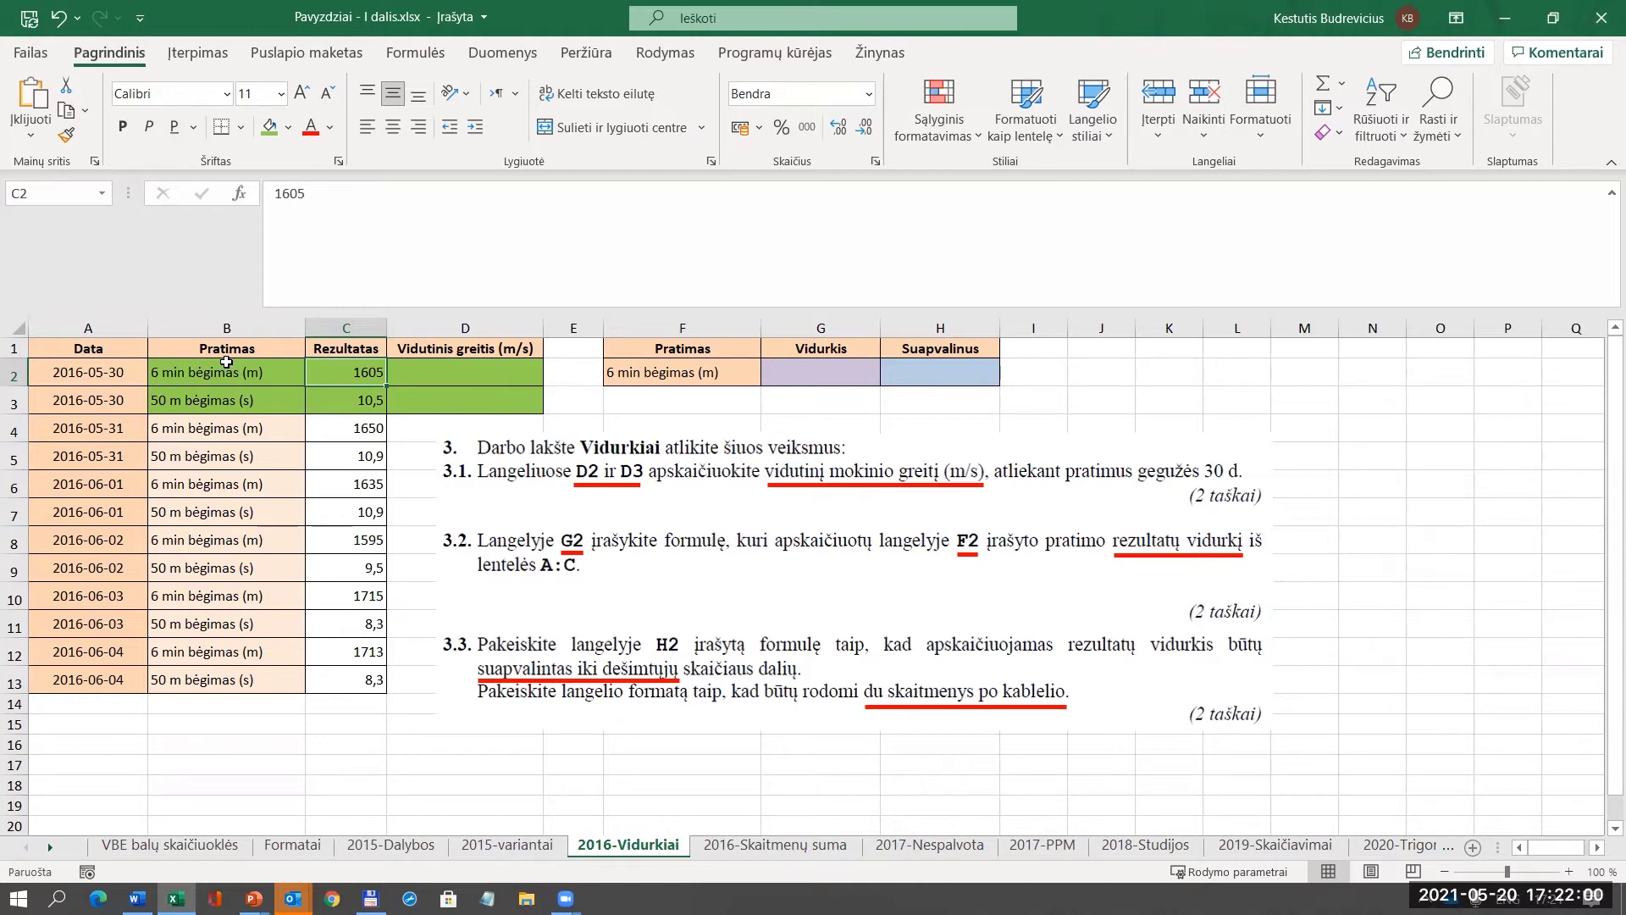
click(433, 370)
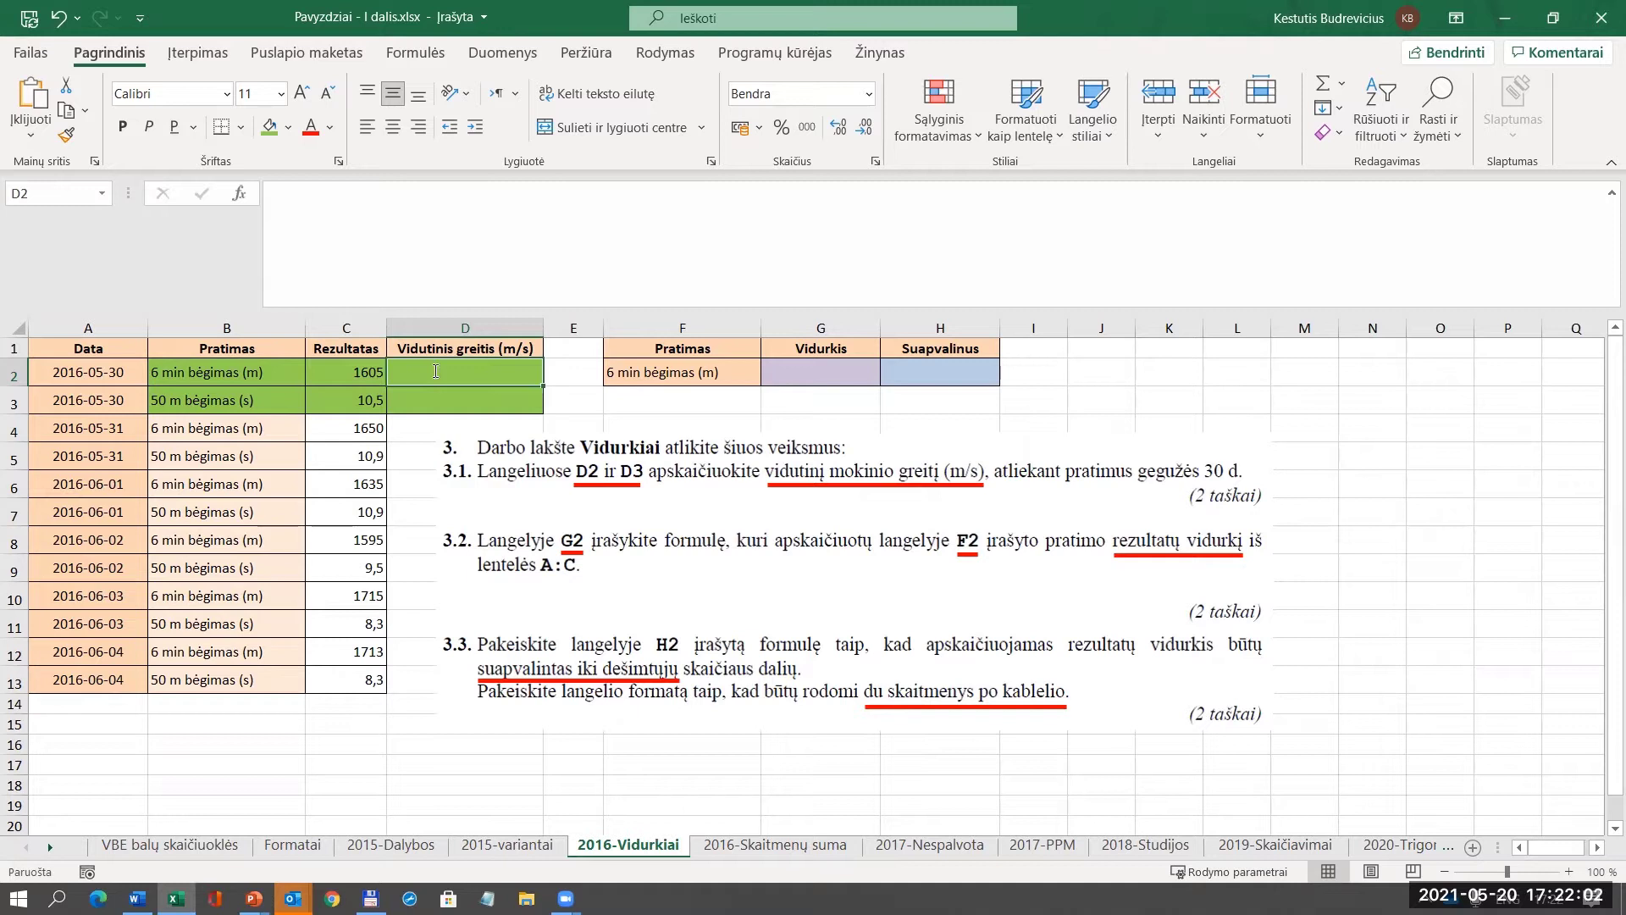
text(=)
click(344, 372)
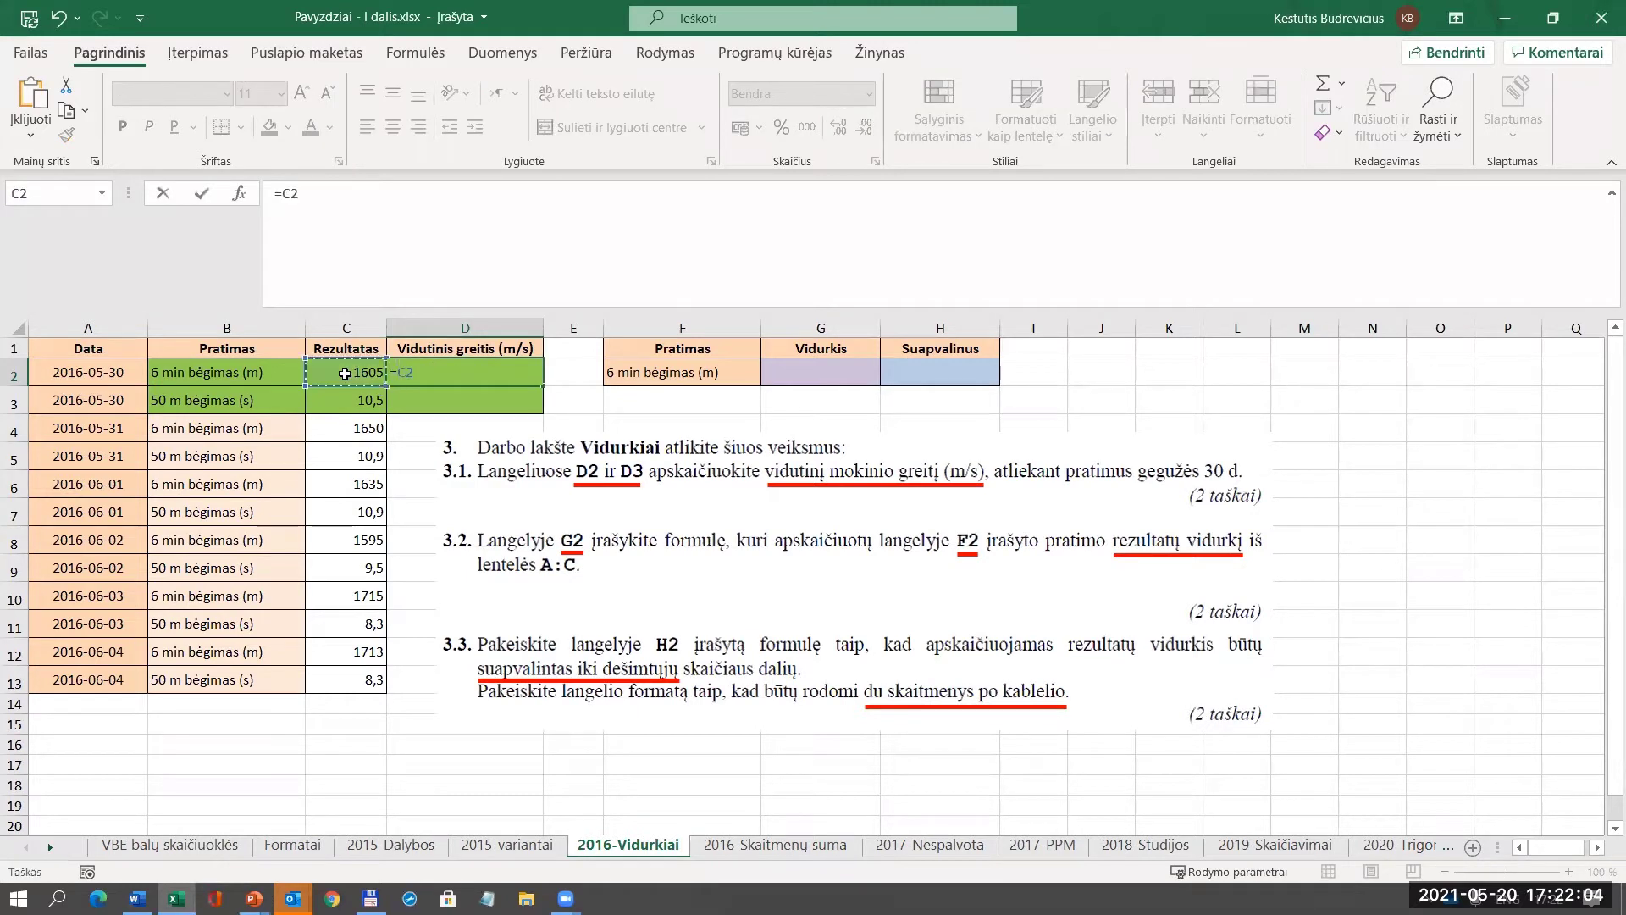
text(/6)
key(Return)
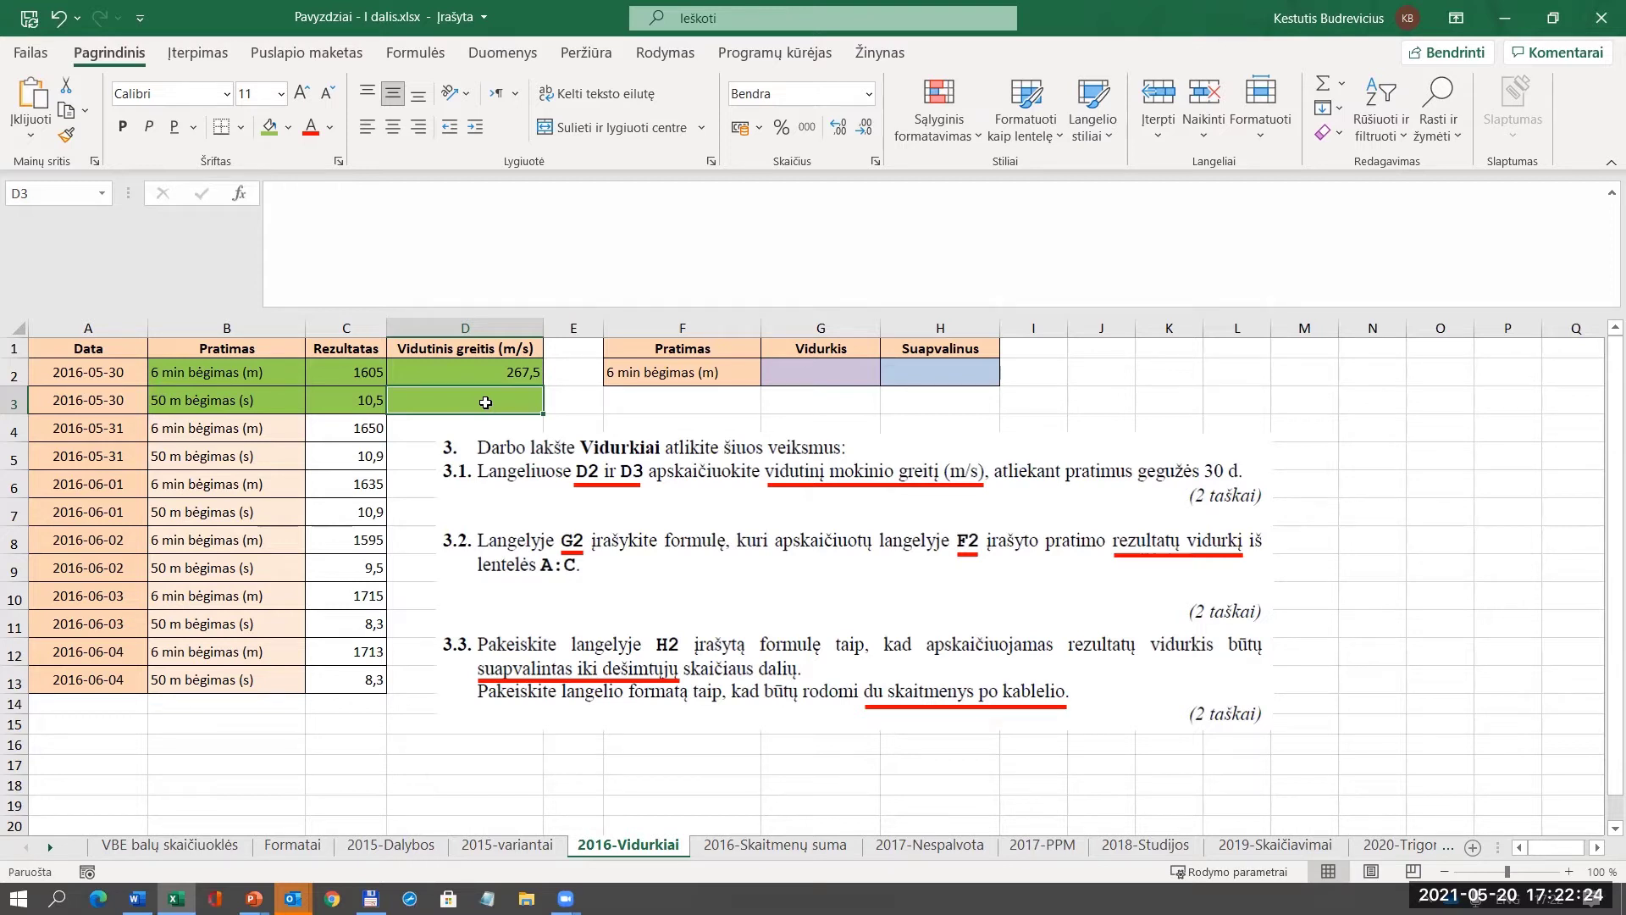
Switch to the PowerPoint slideshow and advance to the slide about the ABS function.
key(alt+Tab)
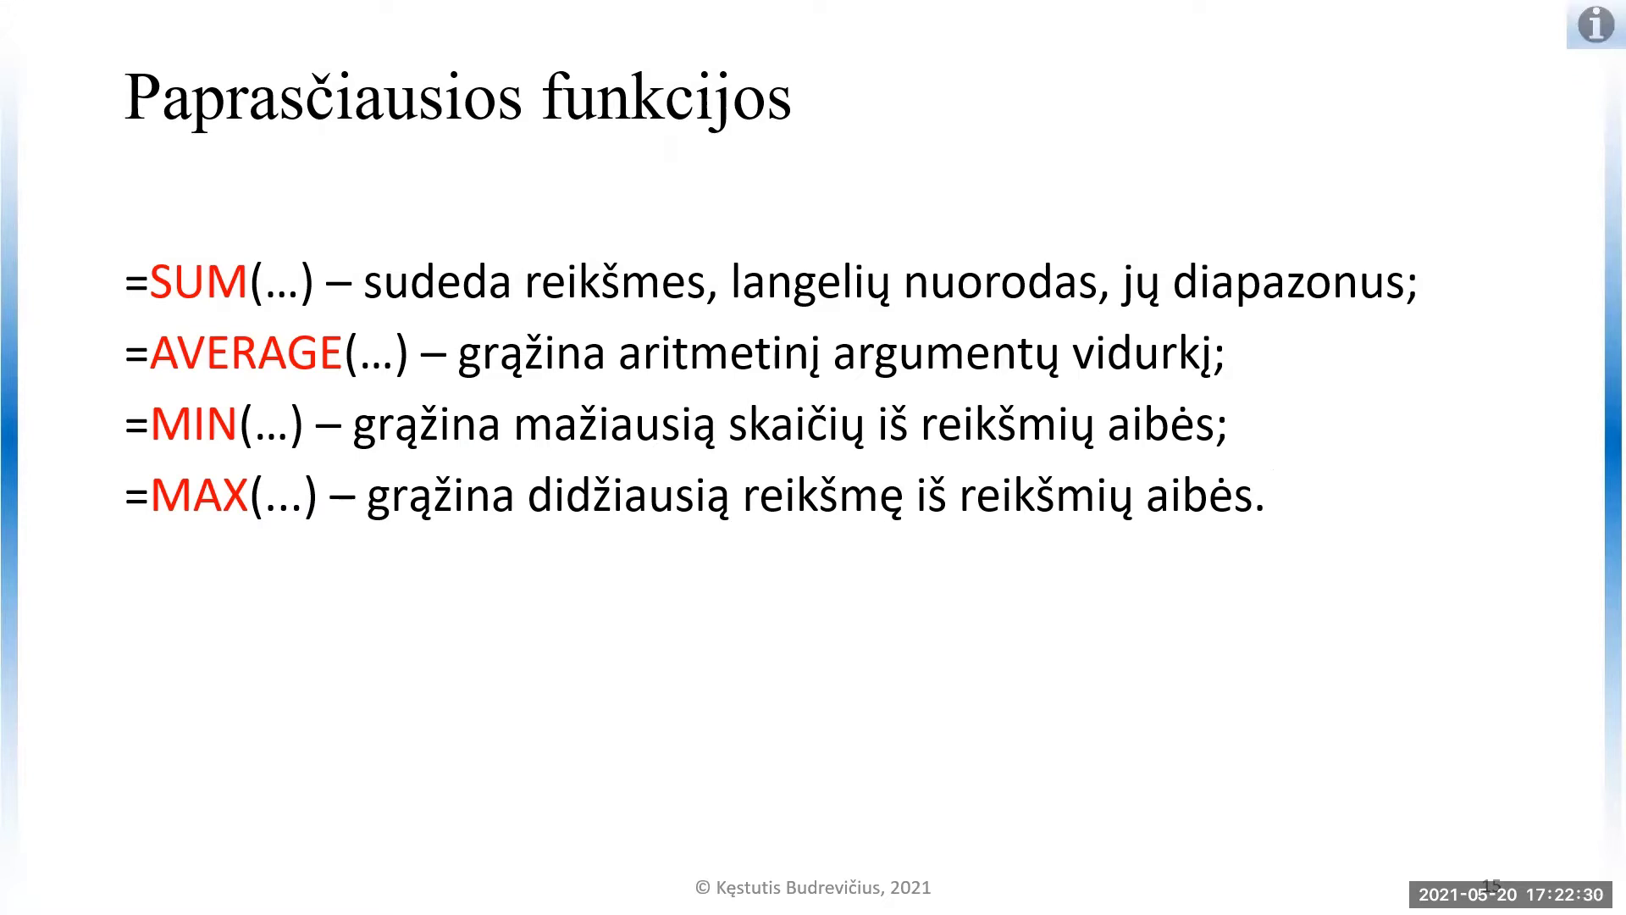
key(Right)
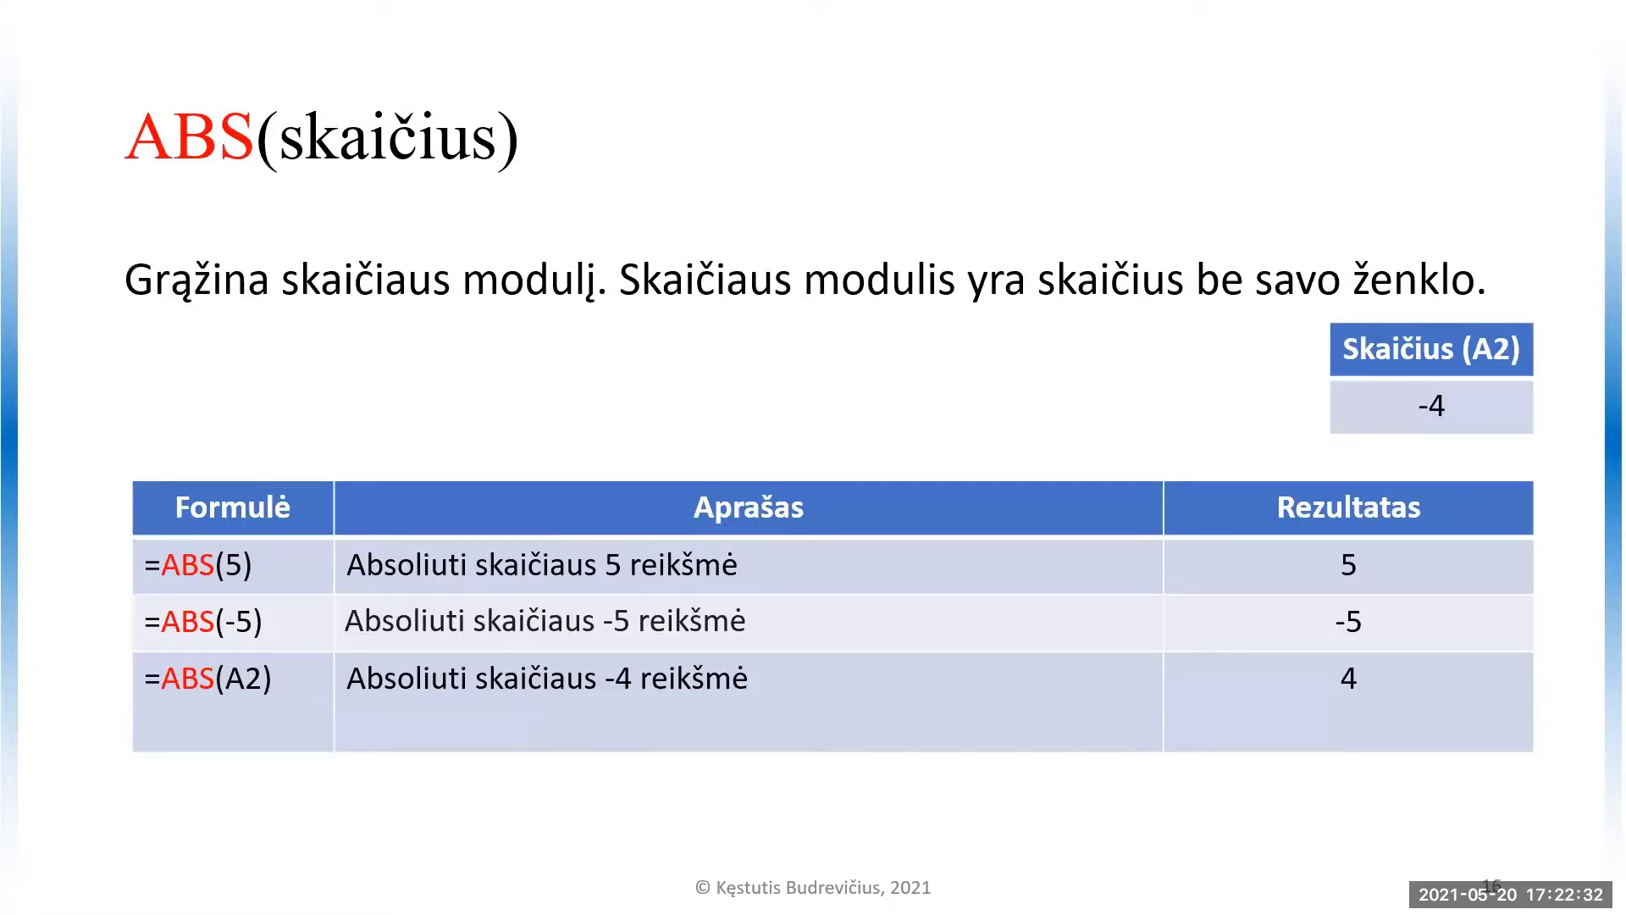
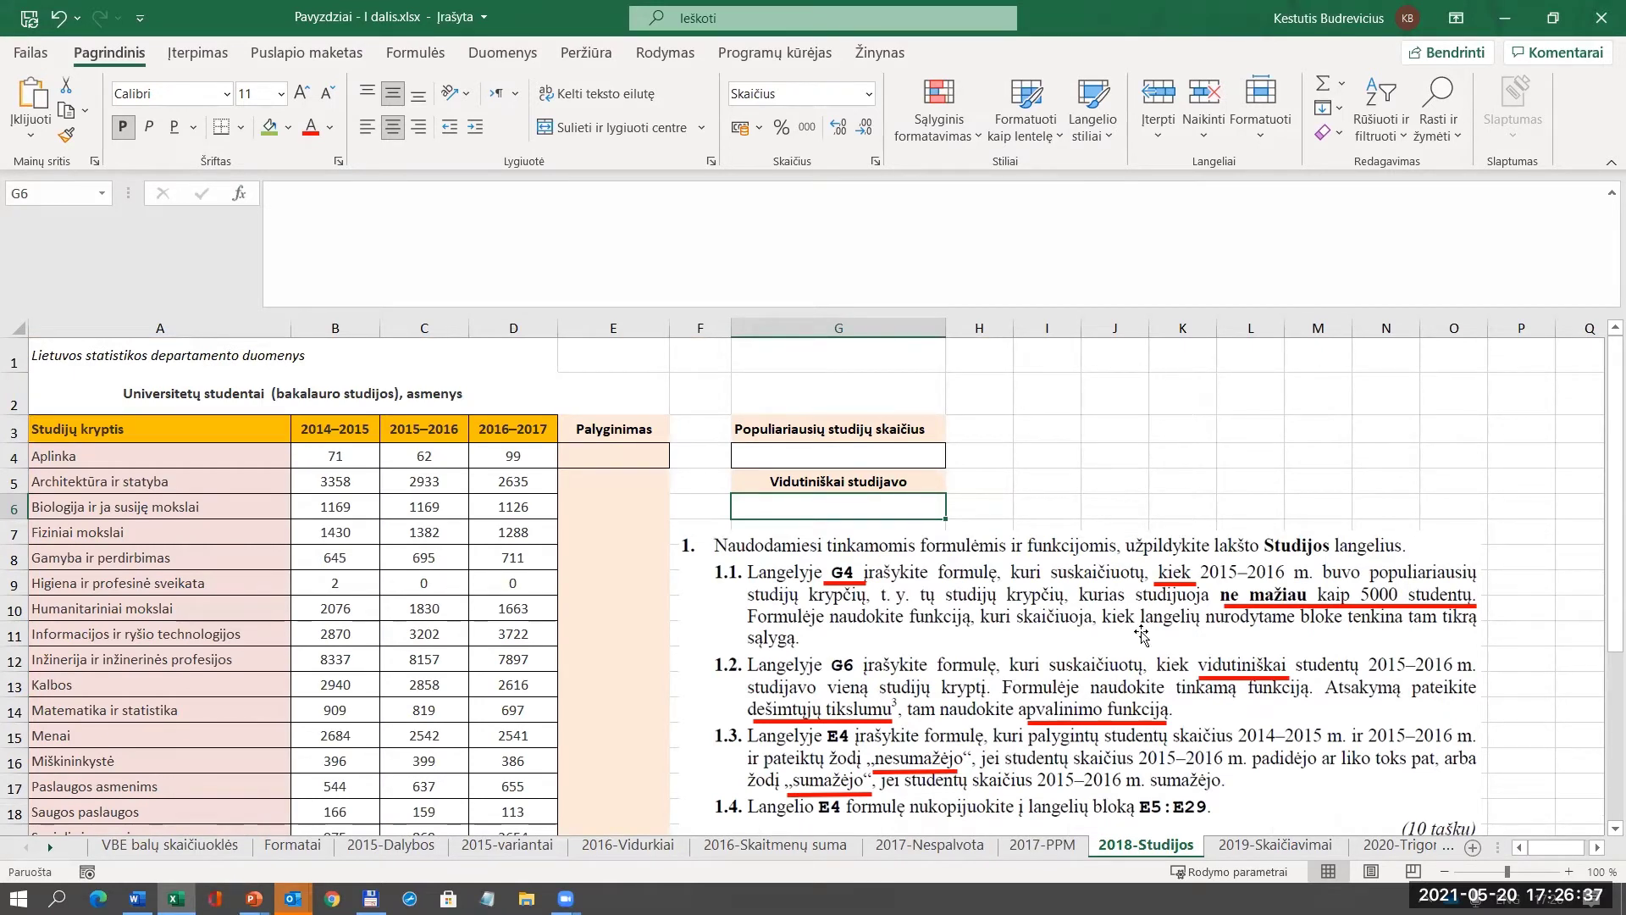
On the 2018-Studijos sheet, highlight answer cells G4 and G6 with the green fill.
scroll(1255, 577, down, 1)
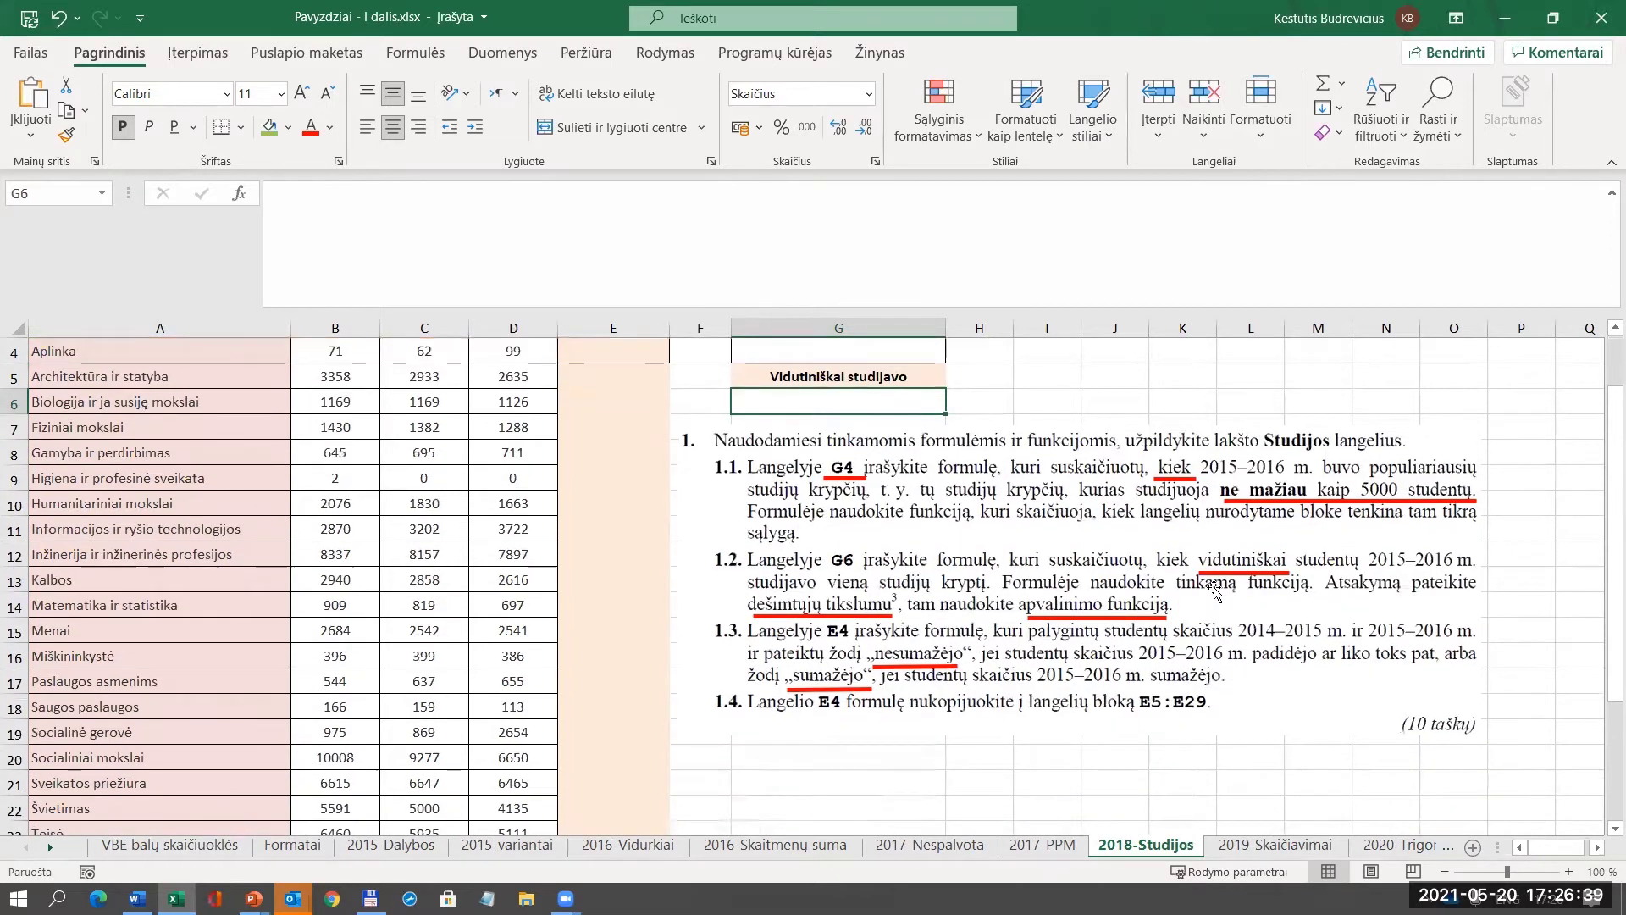
scroll(1255, 577, up, 1)
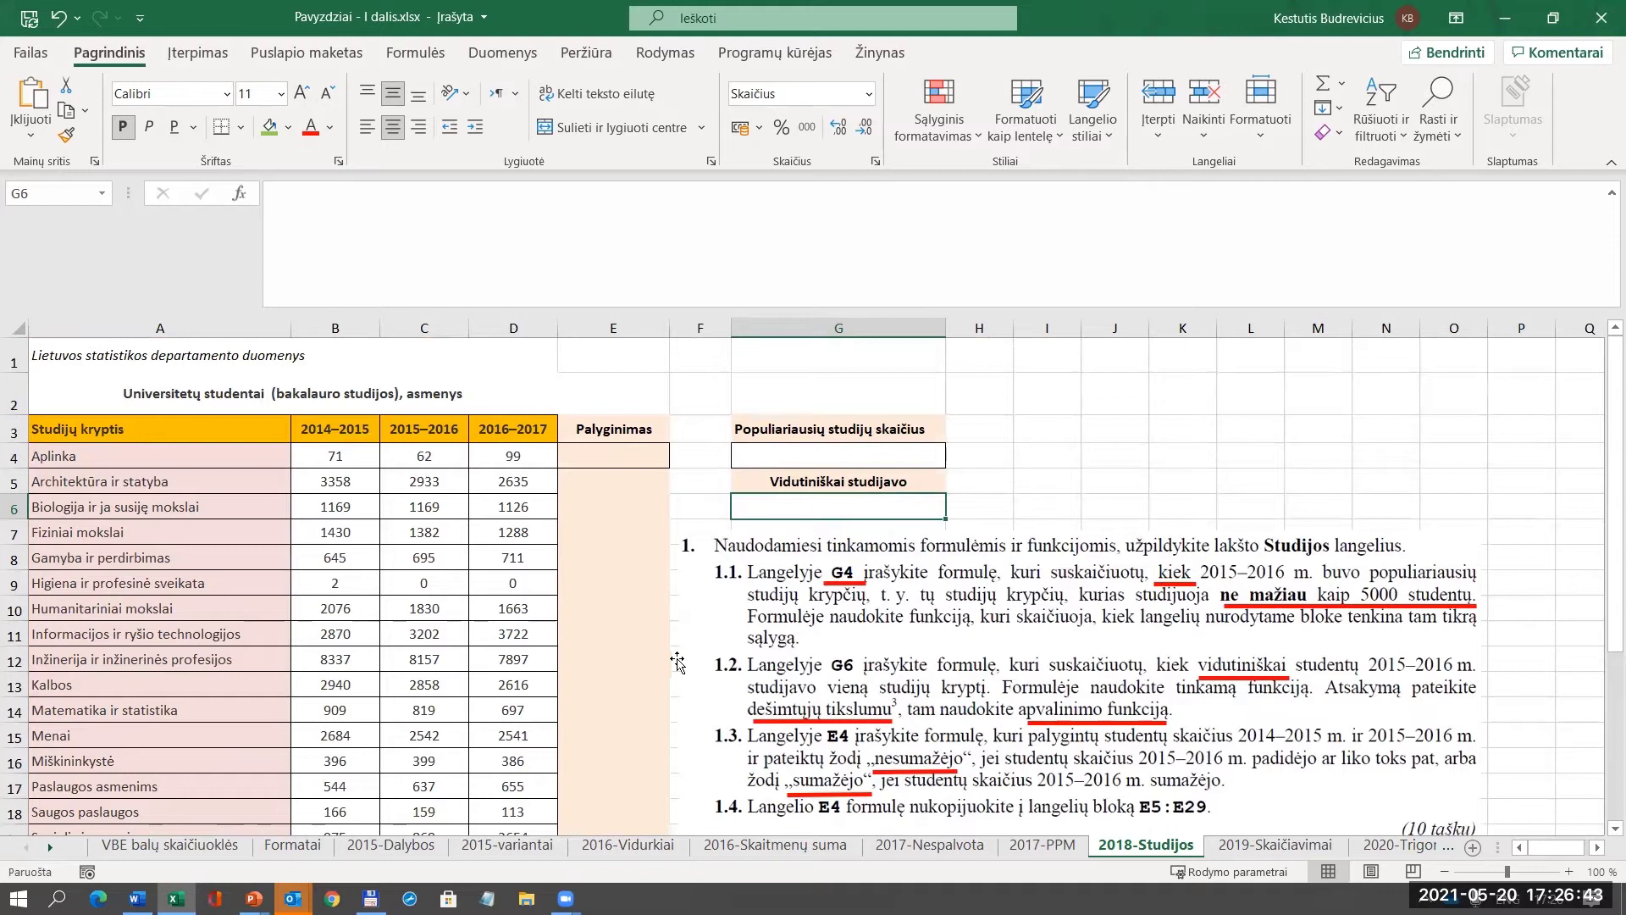
click(820, 457)
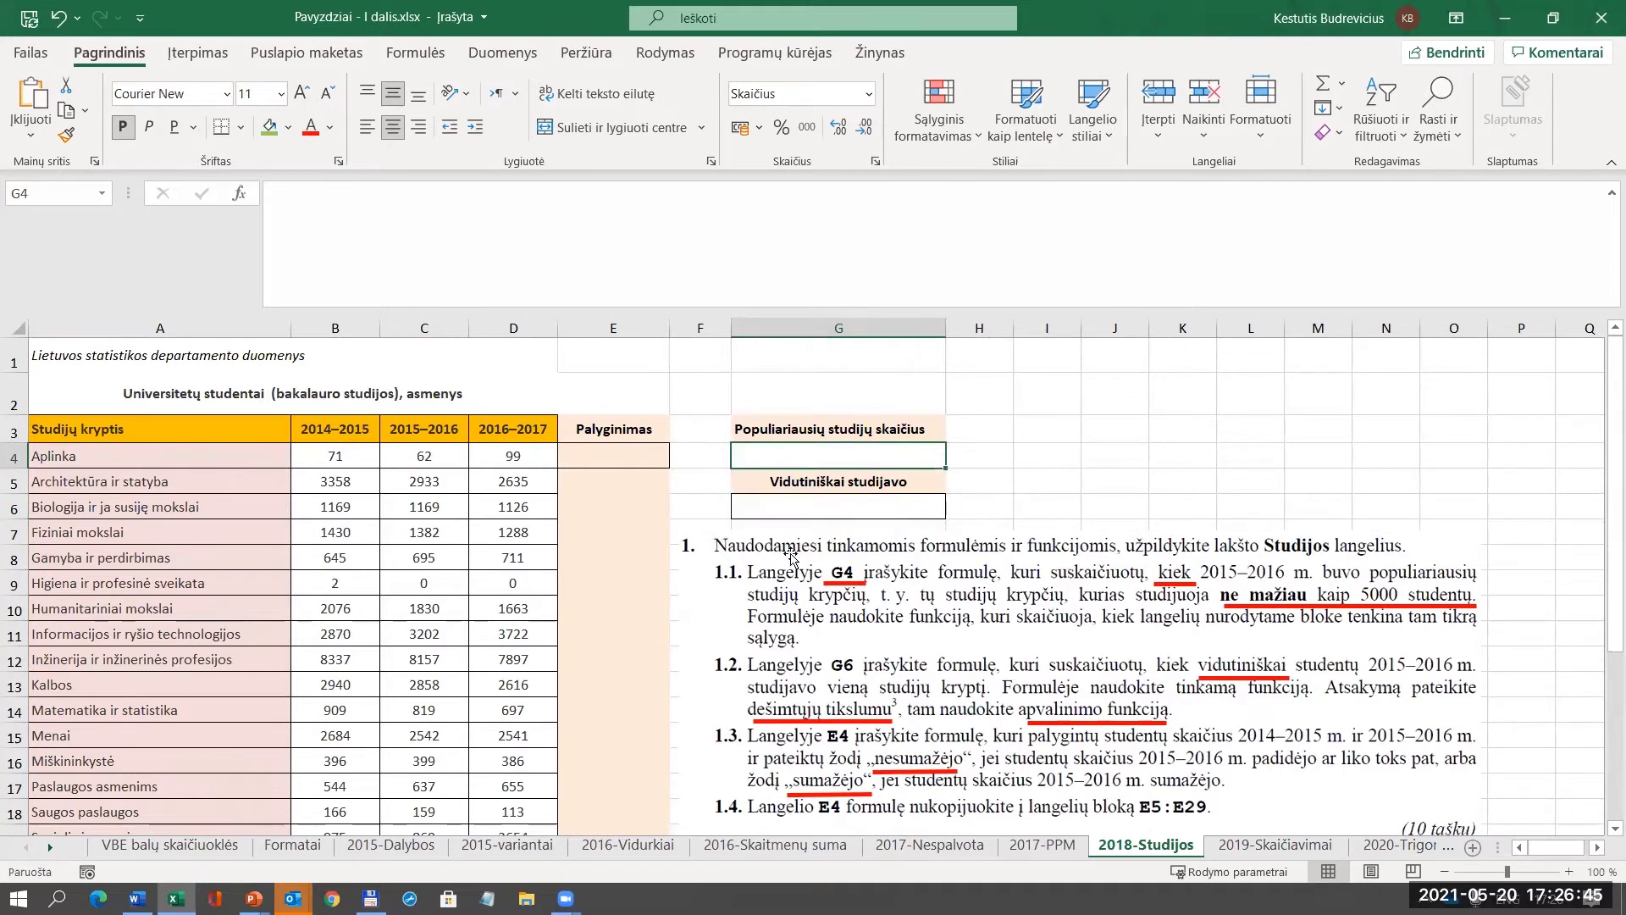
click(270, 129)
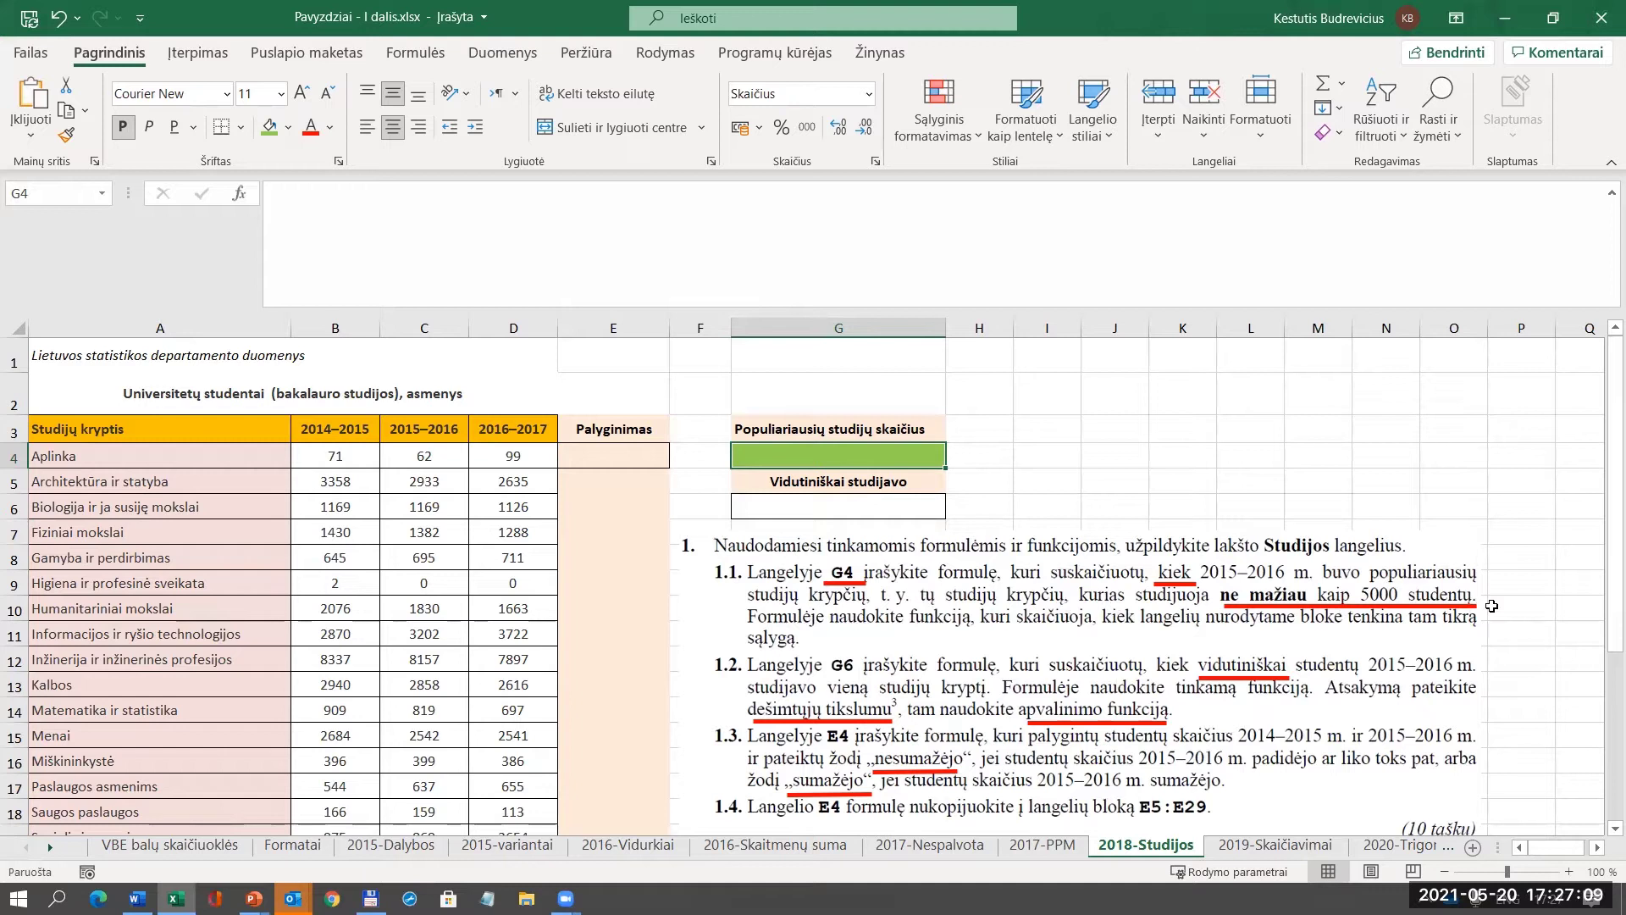
click(775, 512)
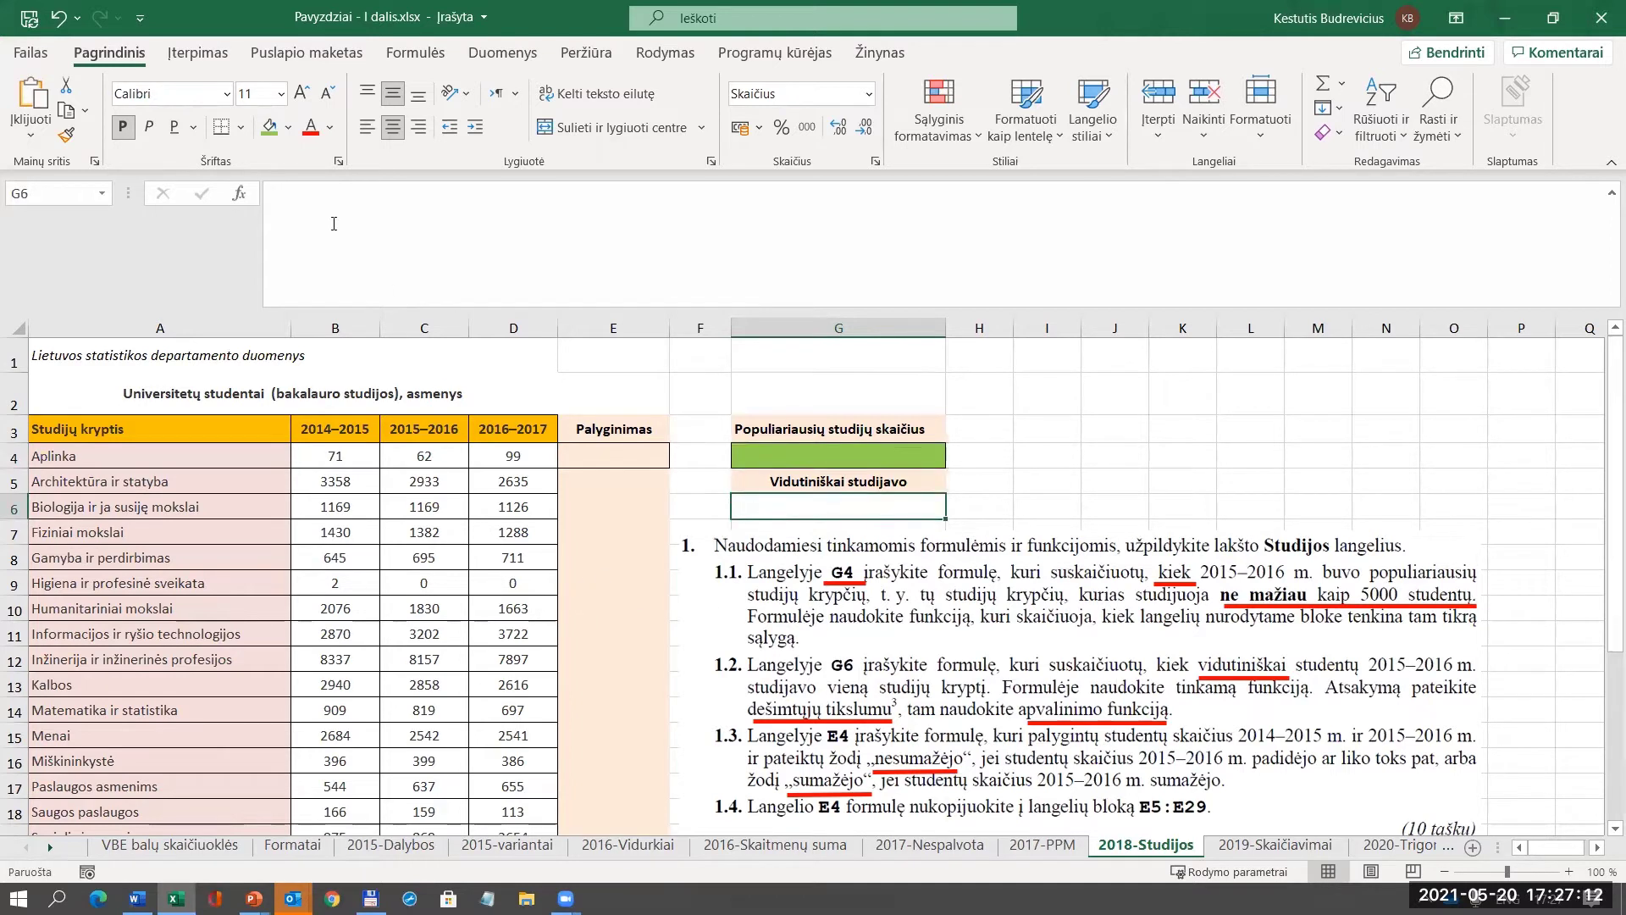
click(269, 127)
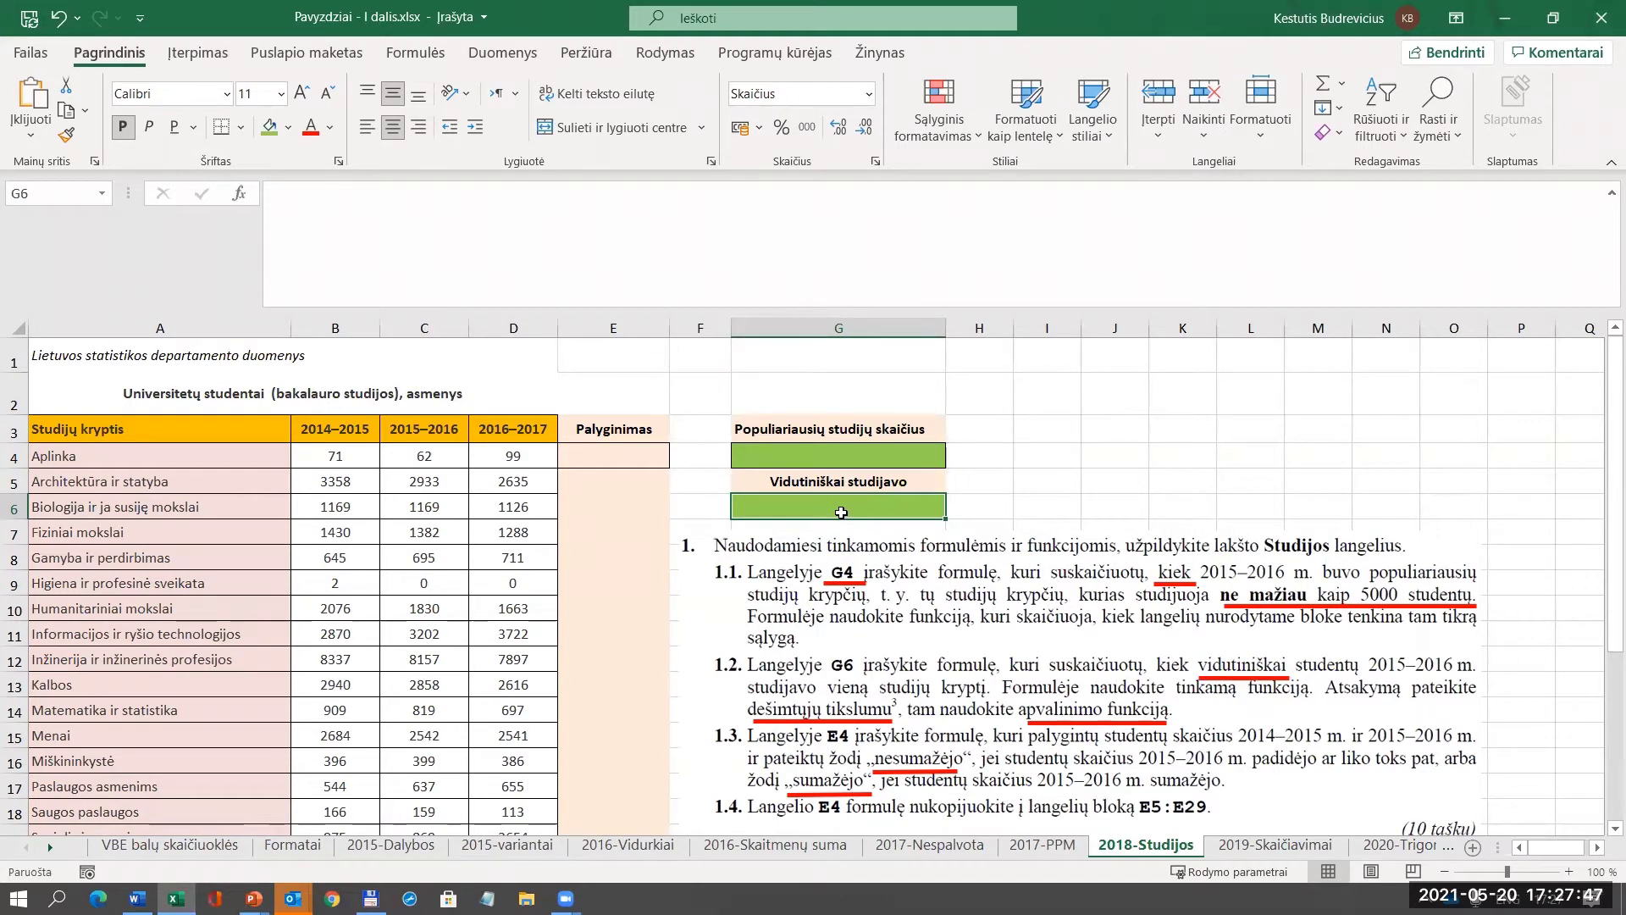
Enter =AVERAGE(C4:C29) in G6 to compute the average number of 2015–2016 students per study field.
text(=average()
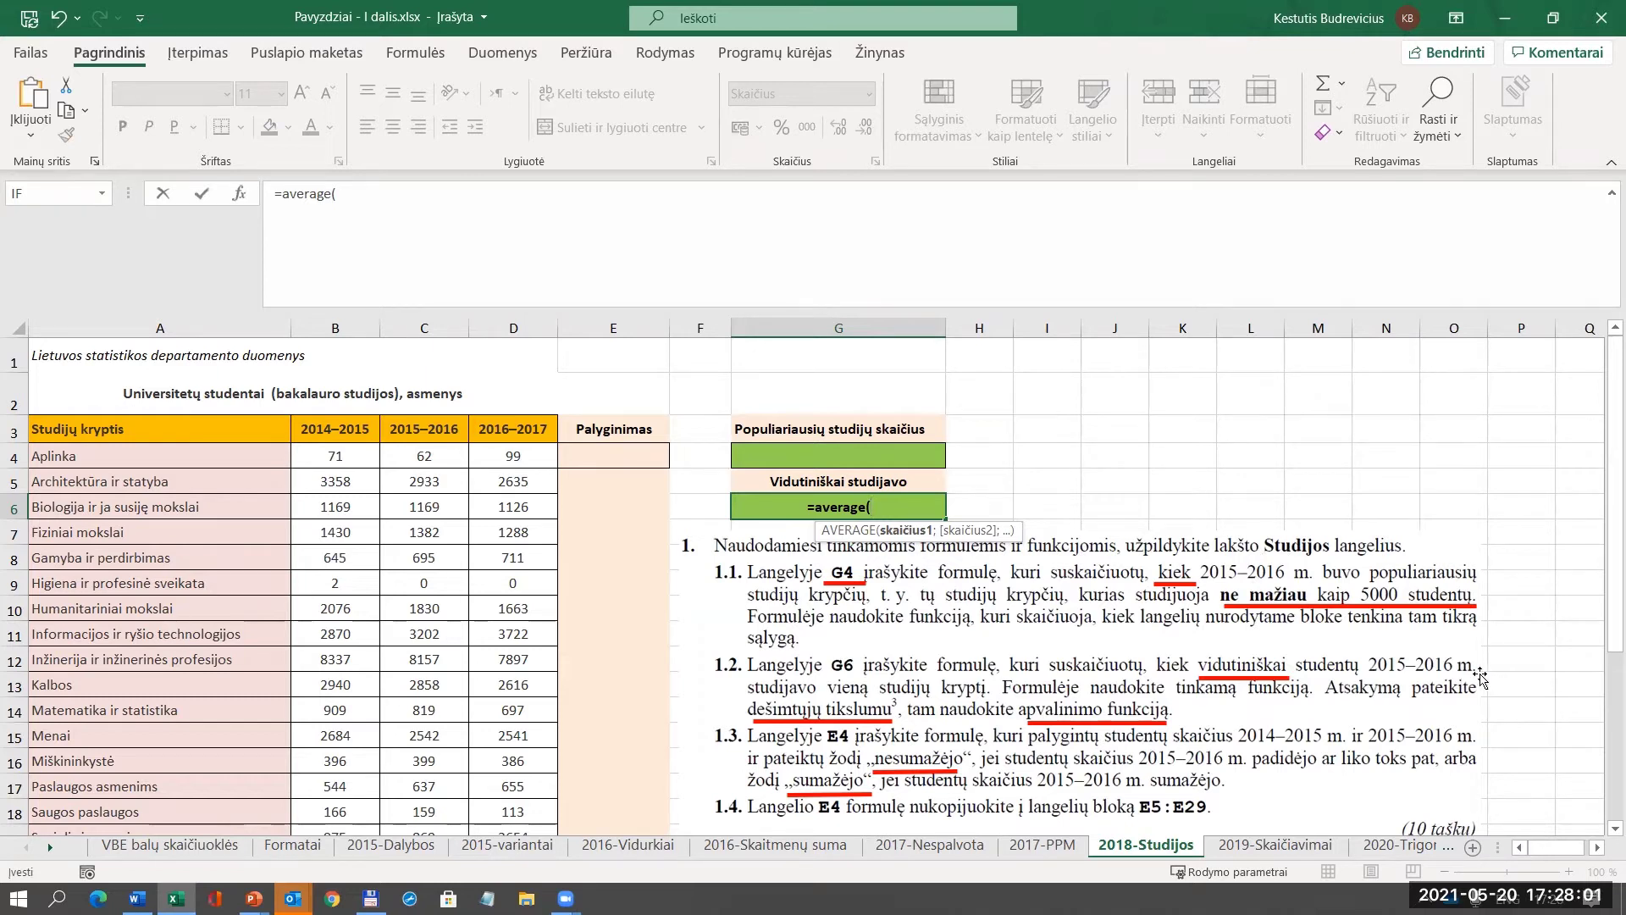
drag(432, 457, 471, 783)
text())
click(562, 192)
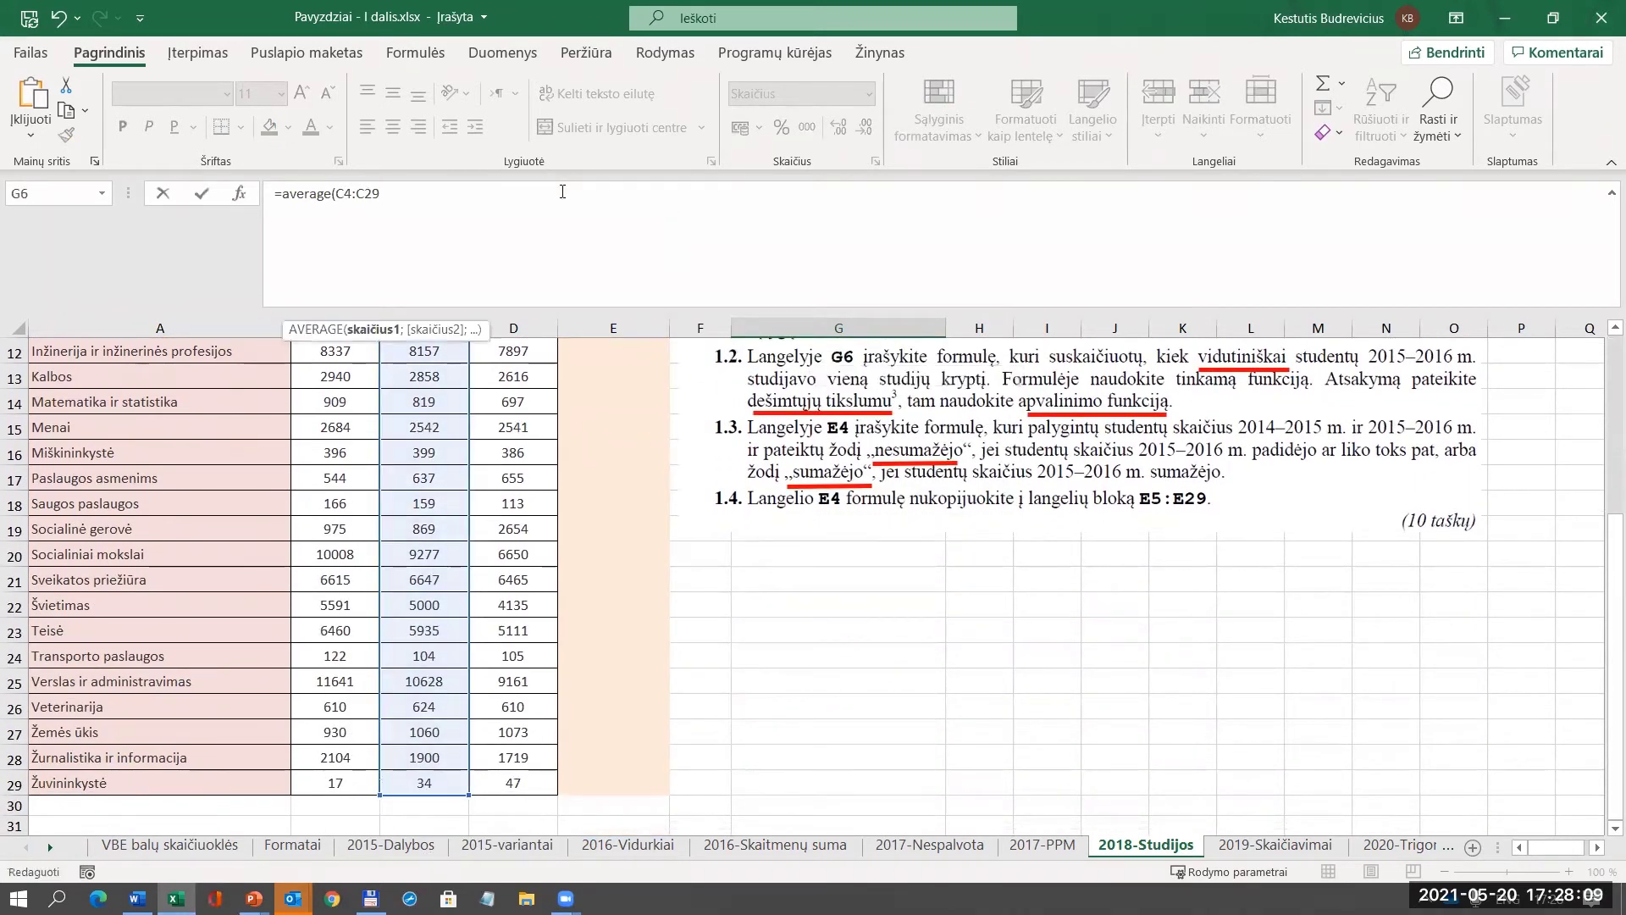
key(Return)
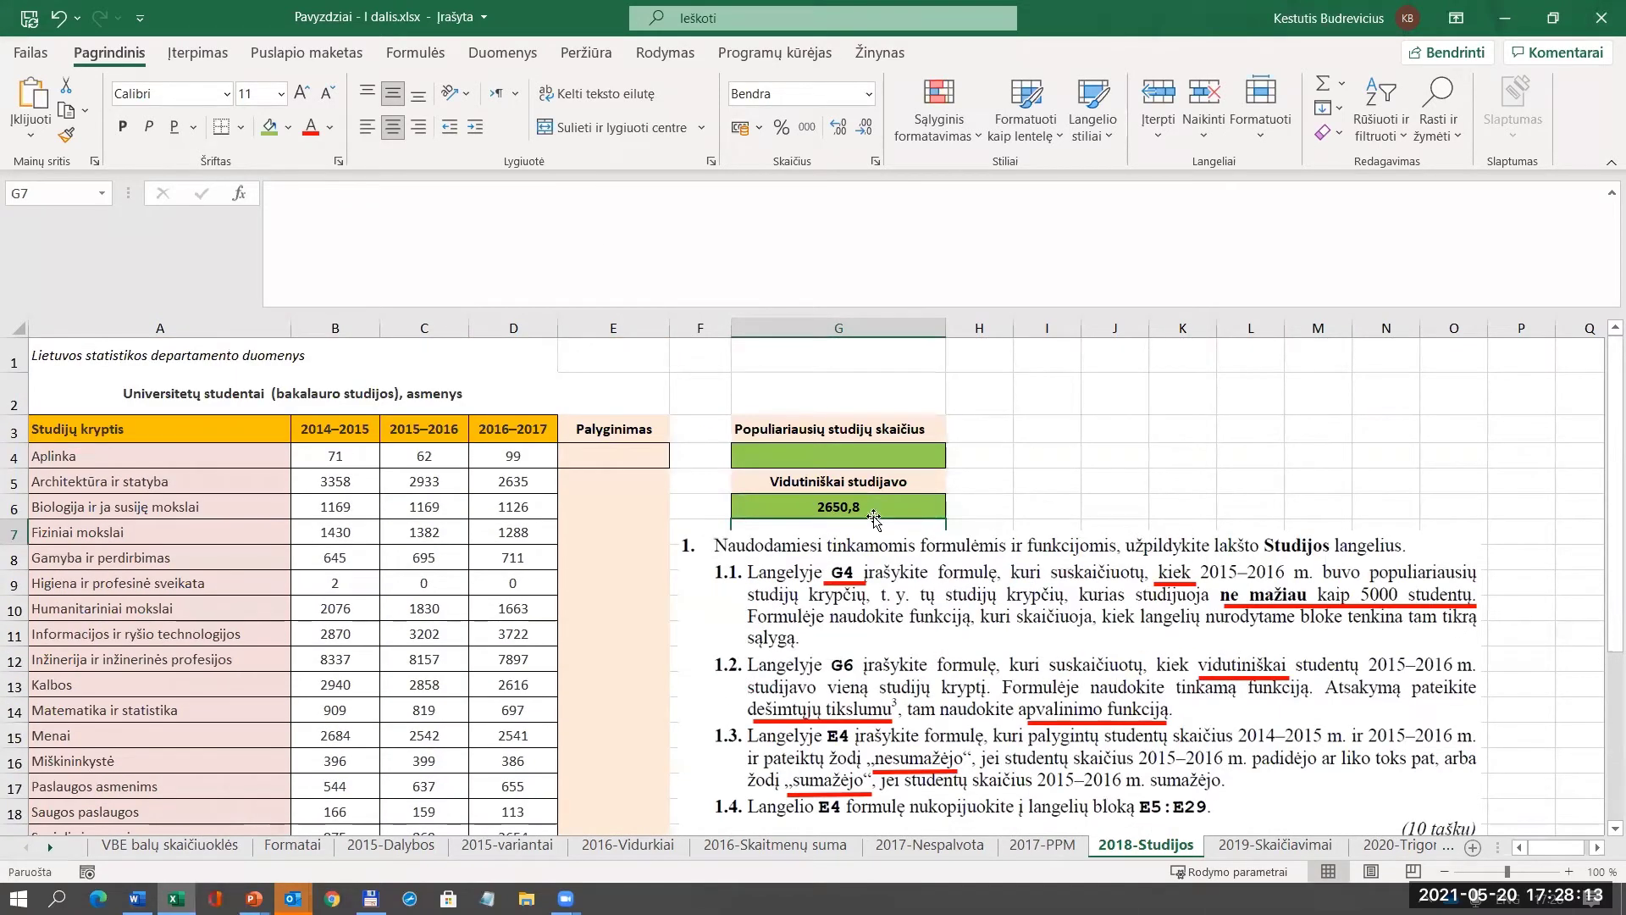
Select the 2015–2016 student counts C4:C29 and check their average against the result in G6.
drag(433, 462, 450, 807)
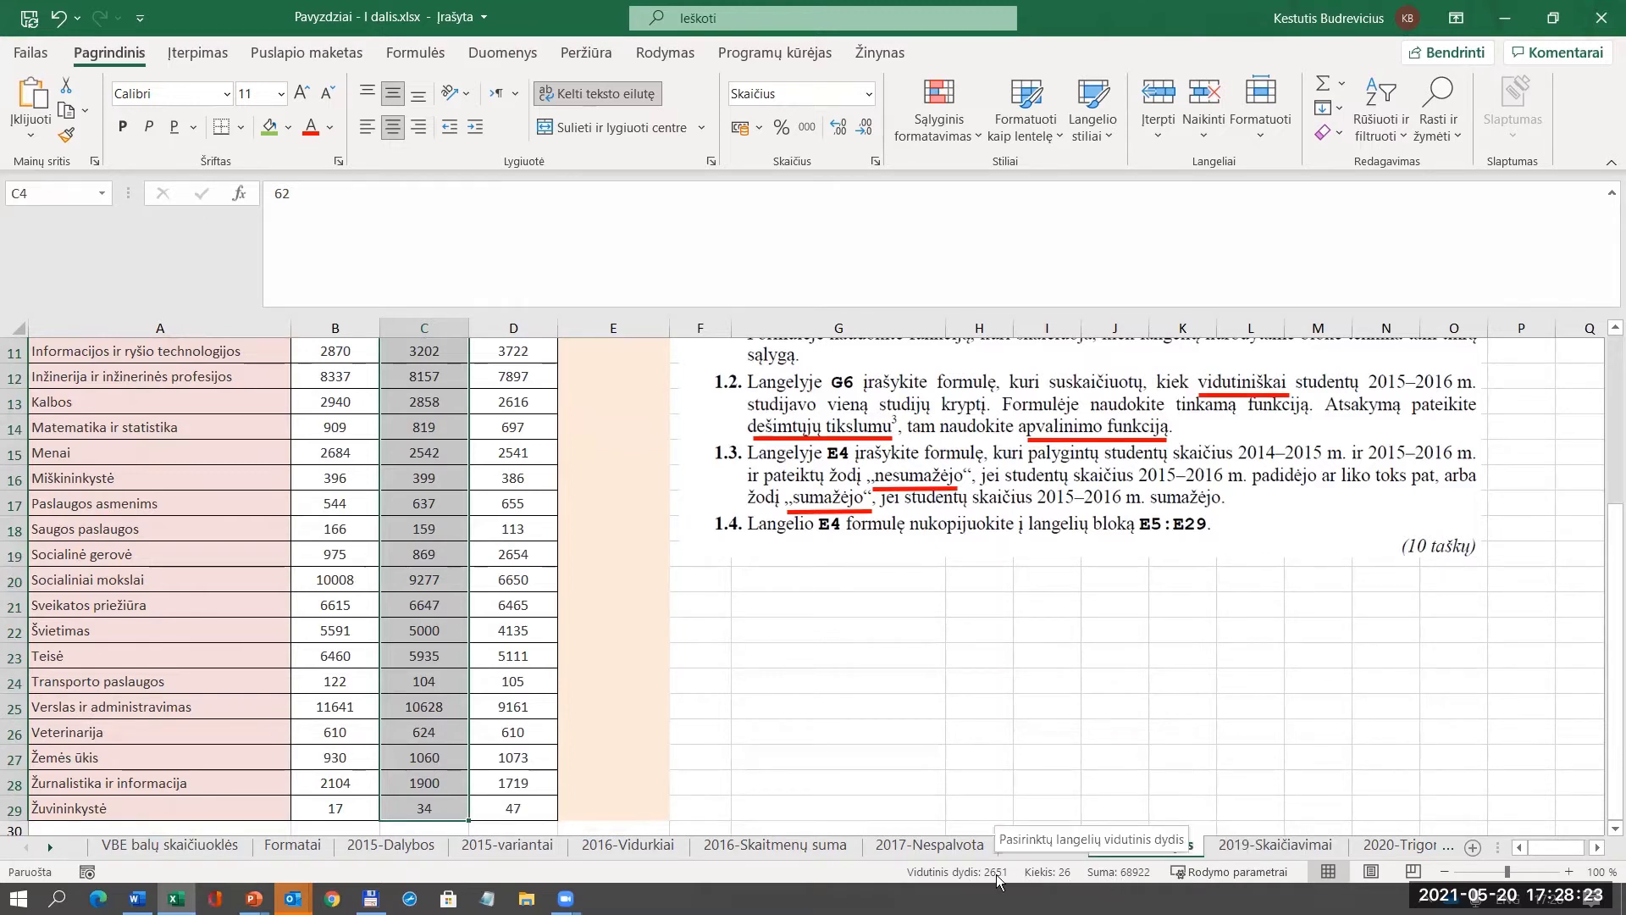
scroll(1003, 461, up, 4)
click(1003, 462)
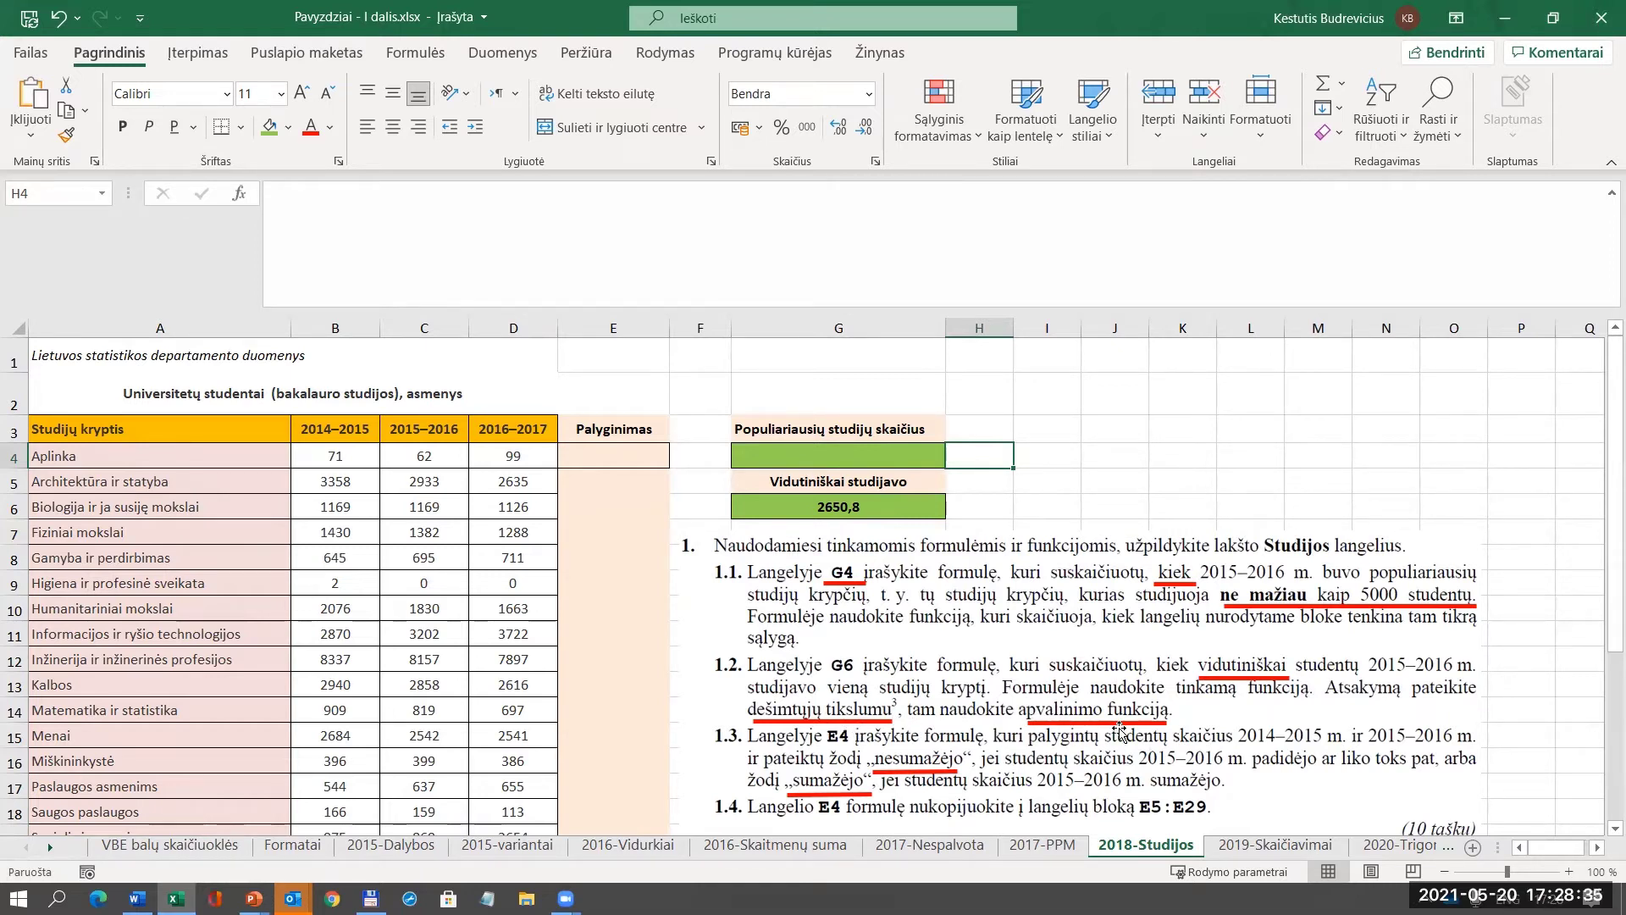
Wrap the average in G6 in a ROUND function with one decimal place, as =ROUND(AVERAGE(C4:C29);1).
click(868, 504)
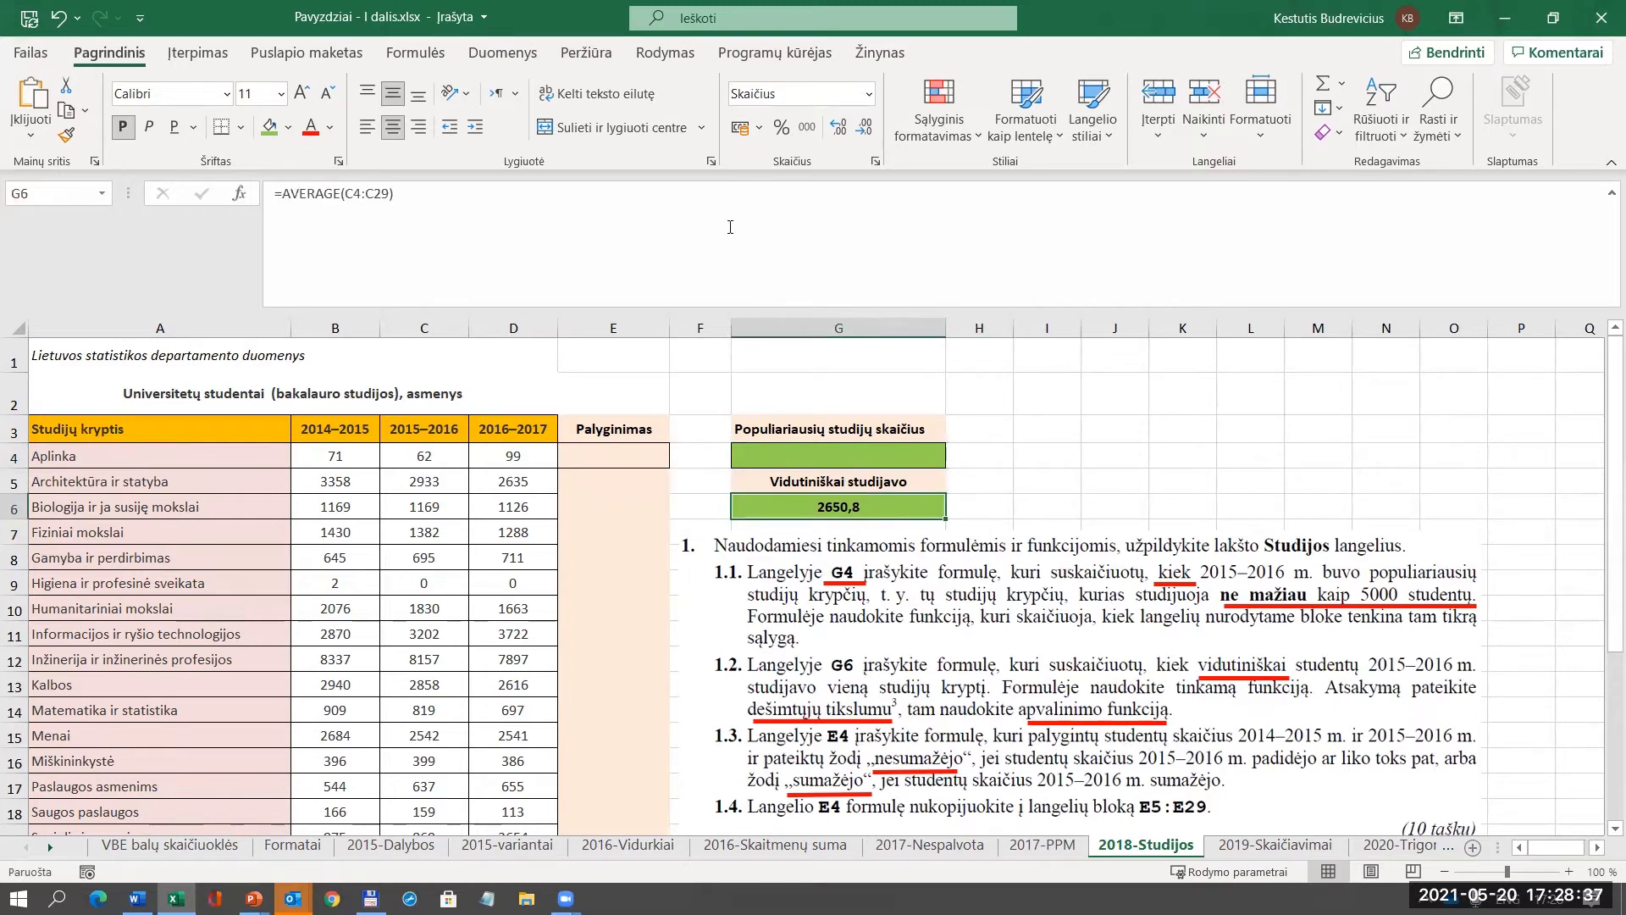
click(865, 129)
click(864, 134)
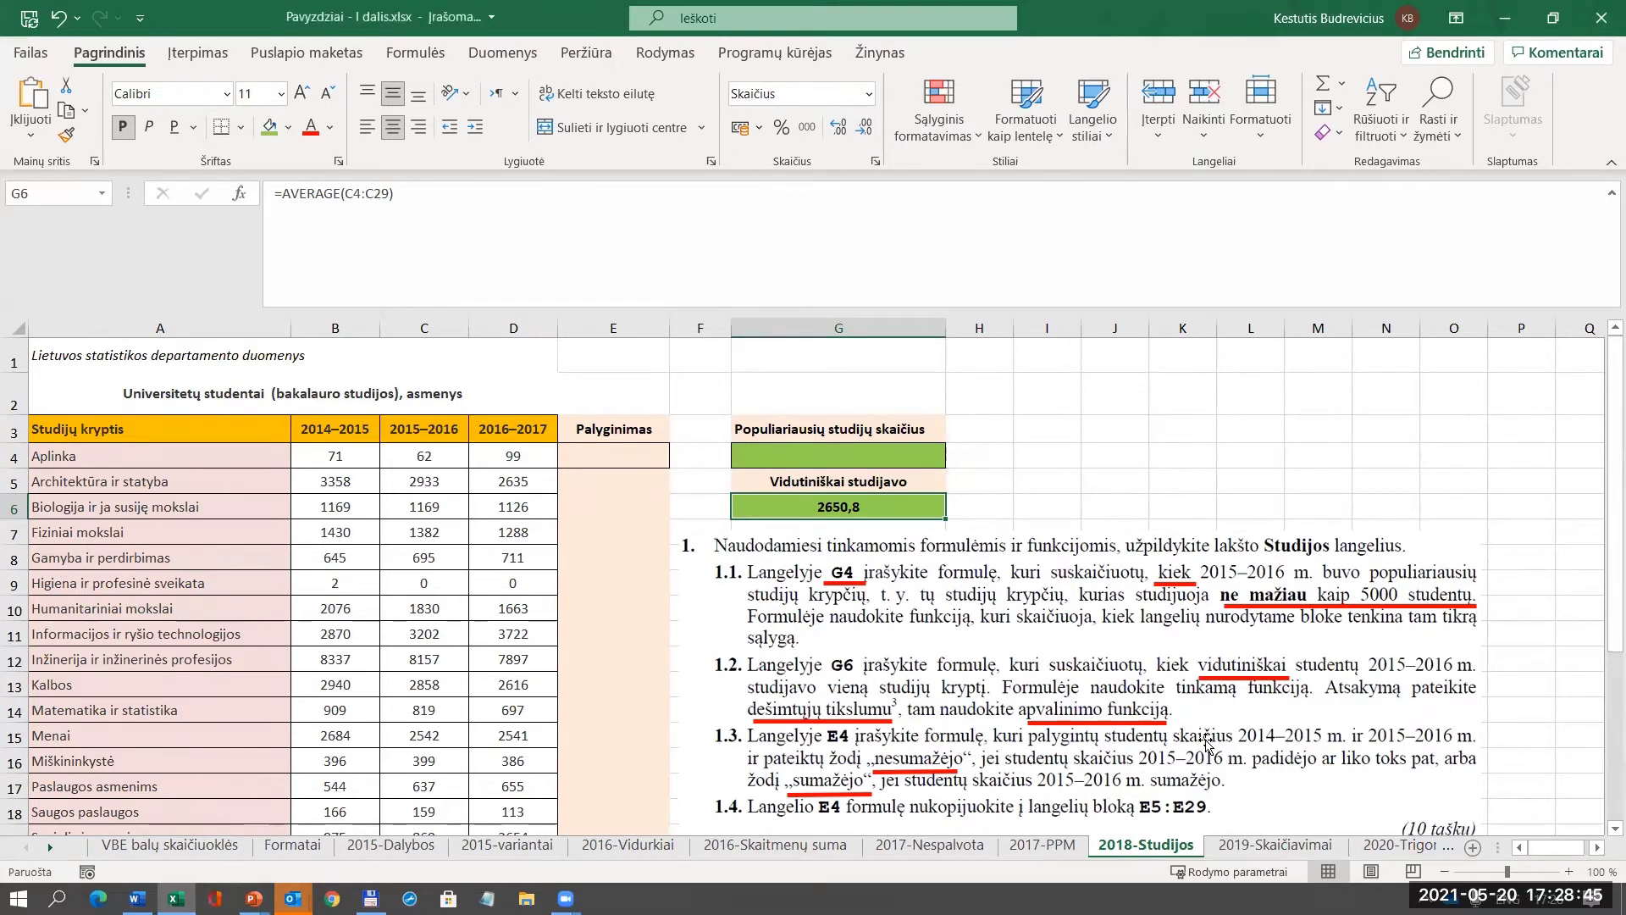
drag(285, 194, 433, 200)
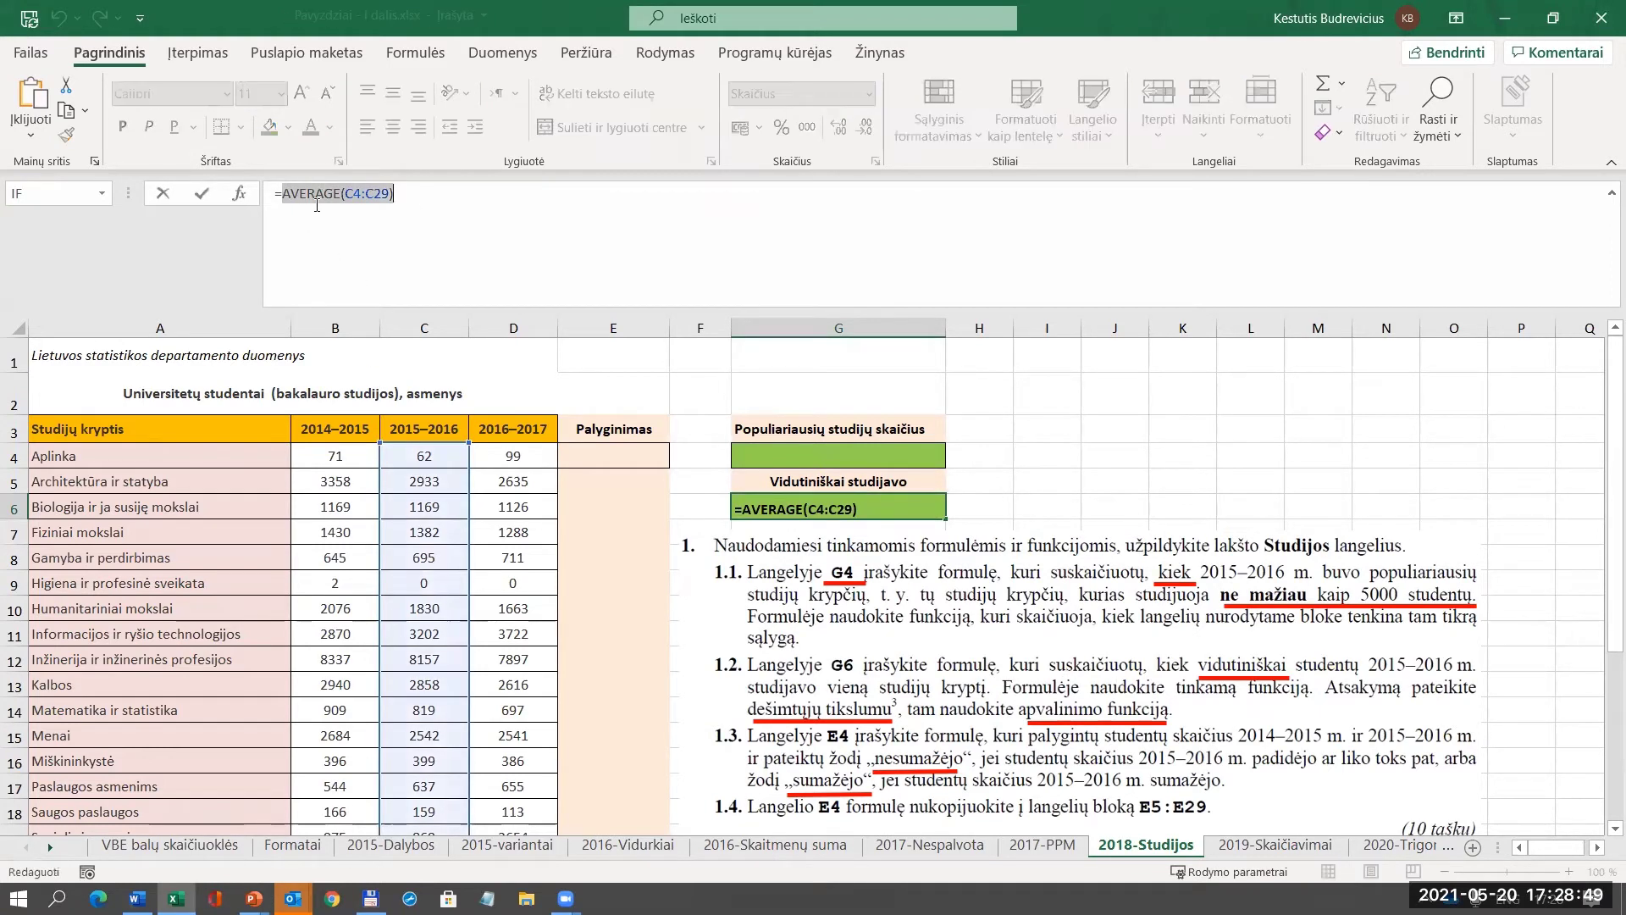
click(283, 195)
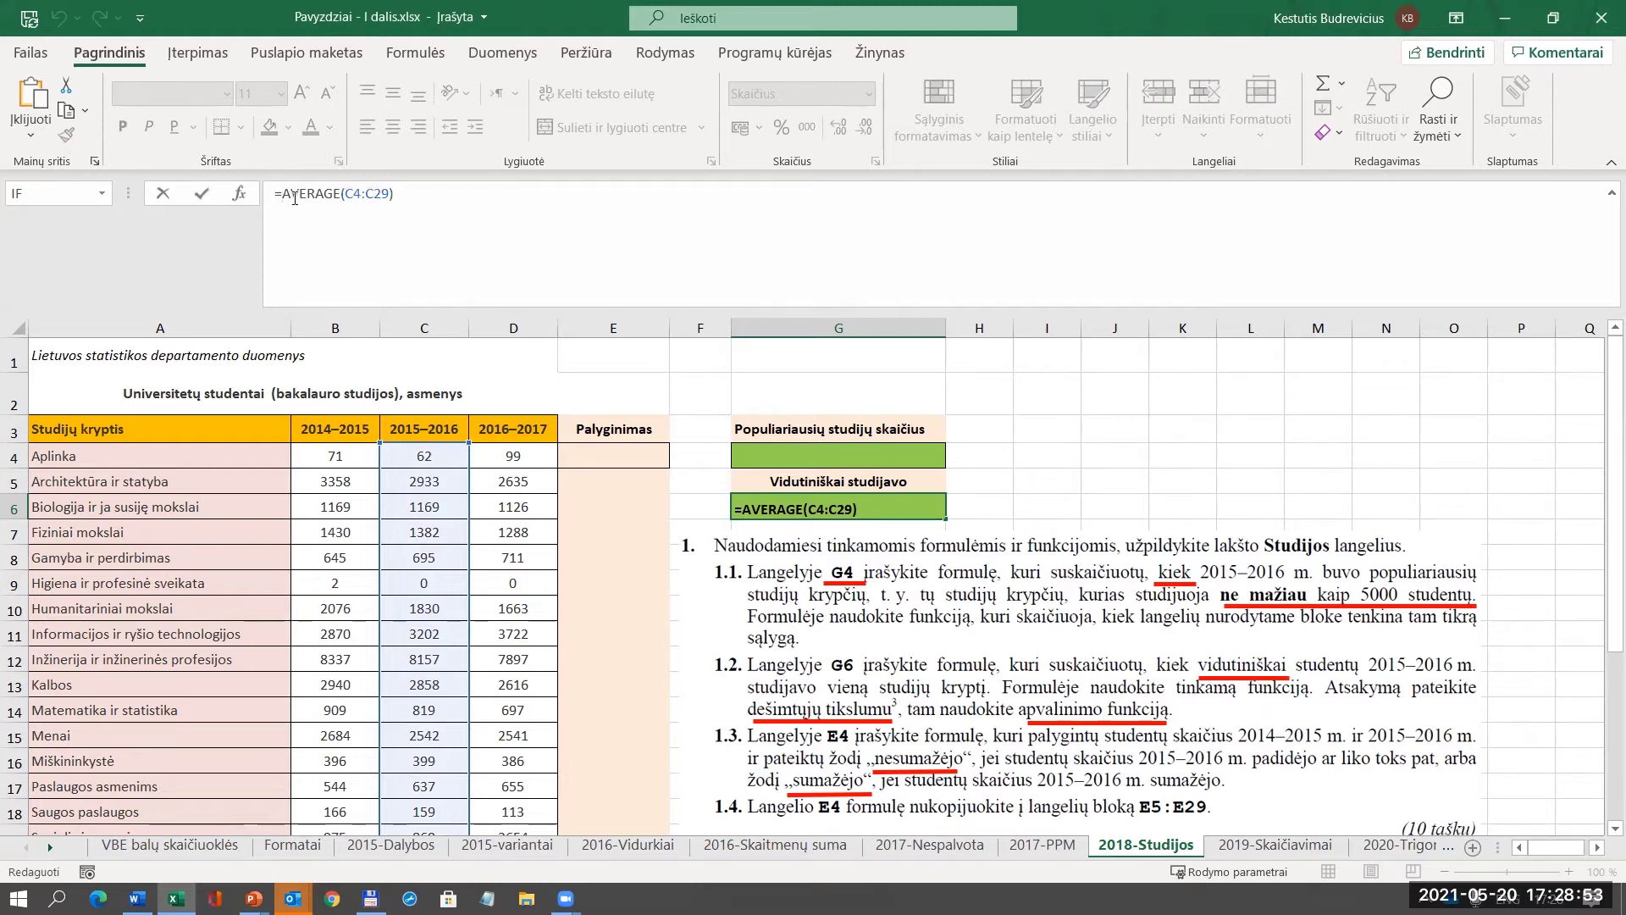
text(roun)
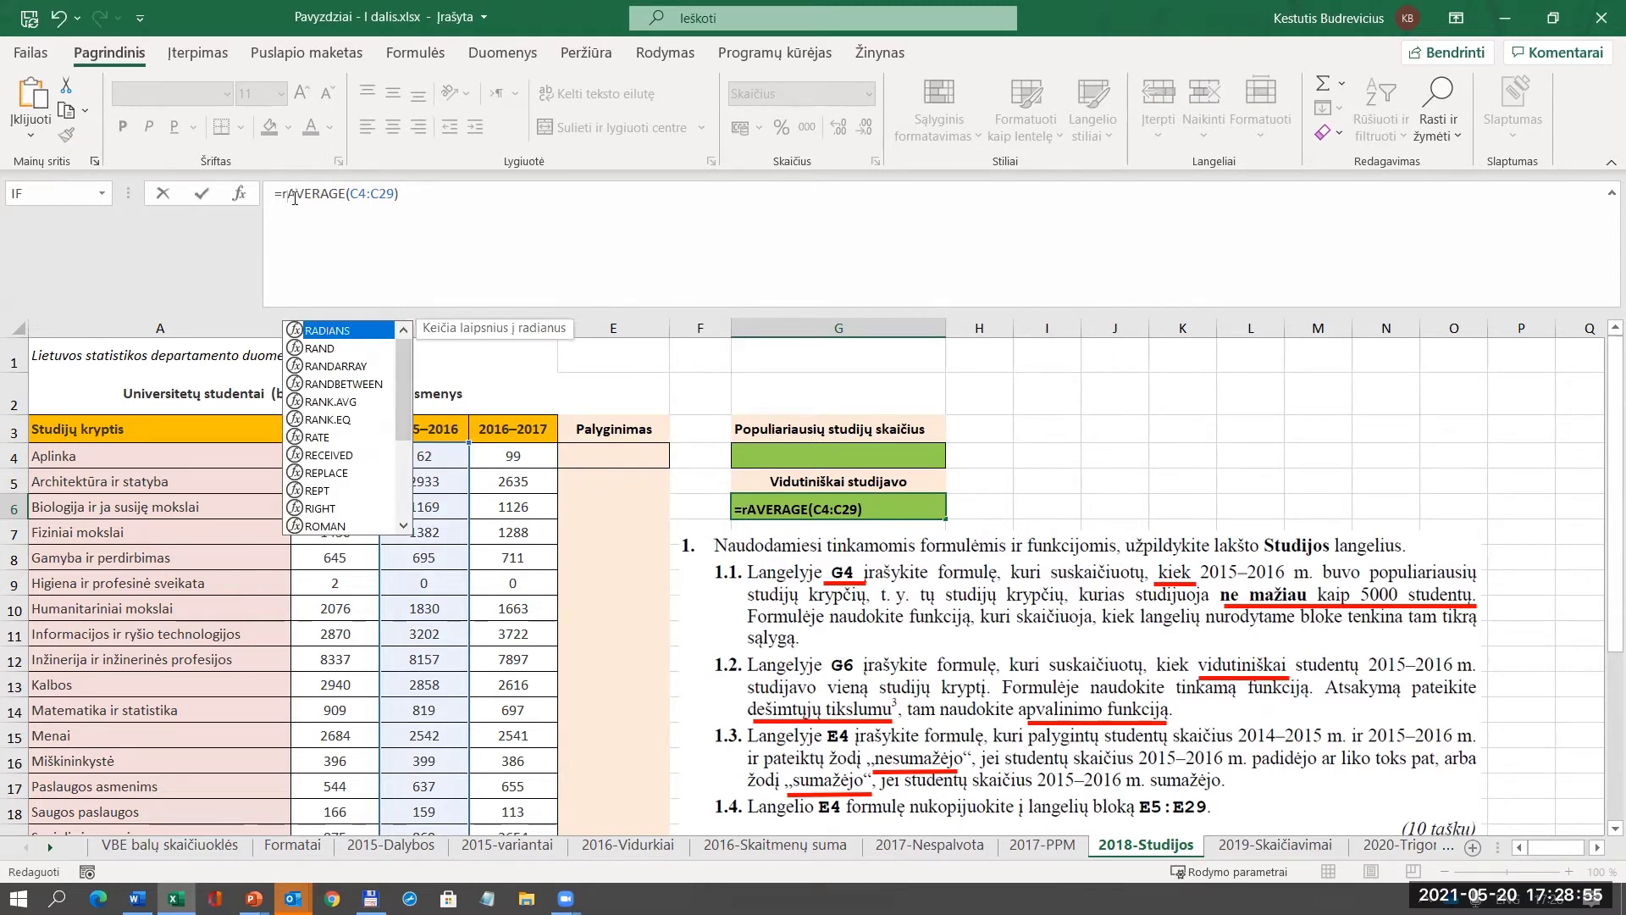
text(d)
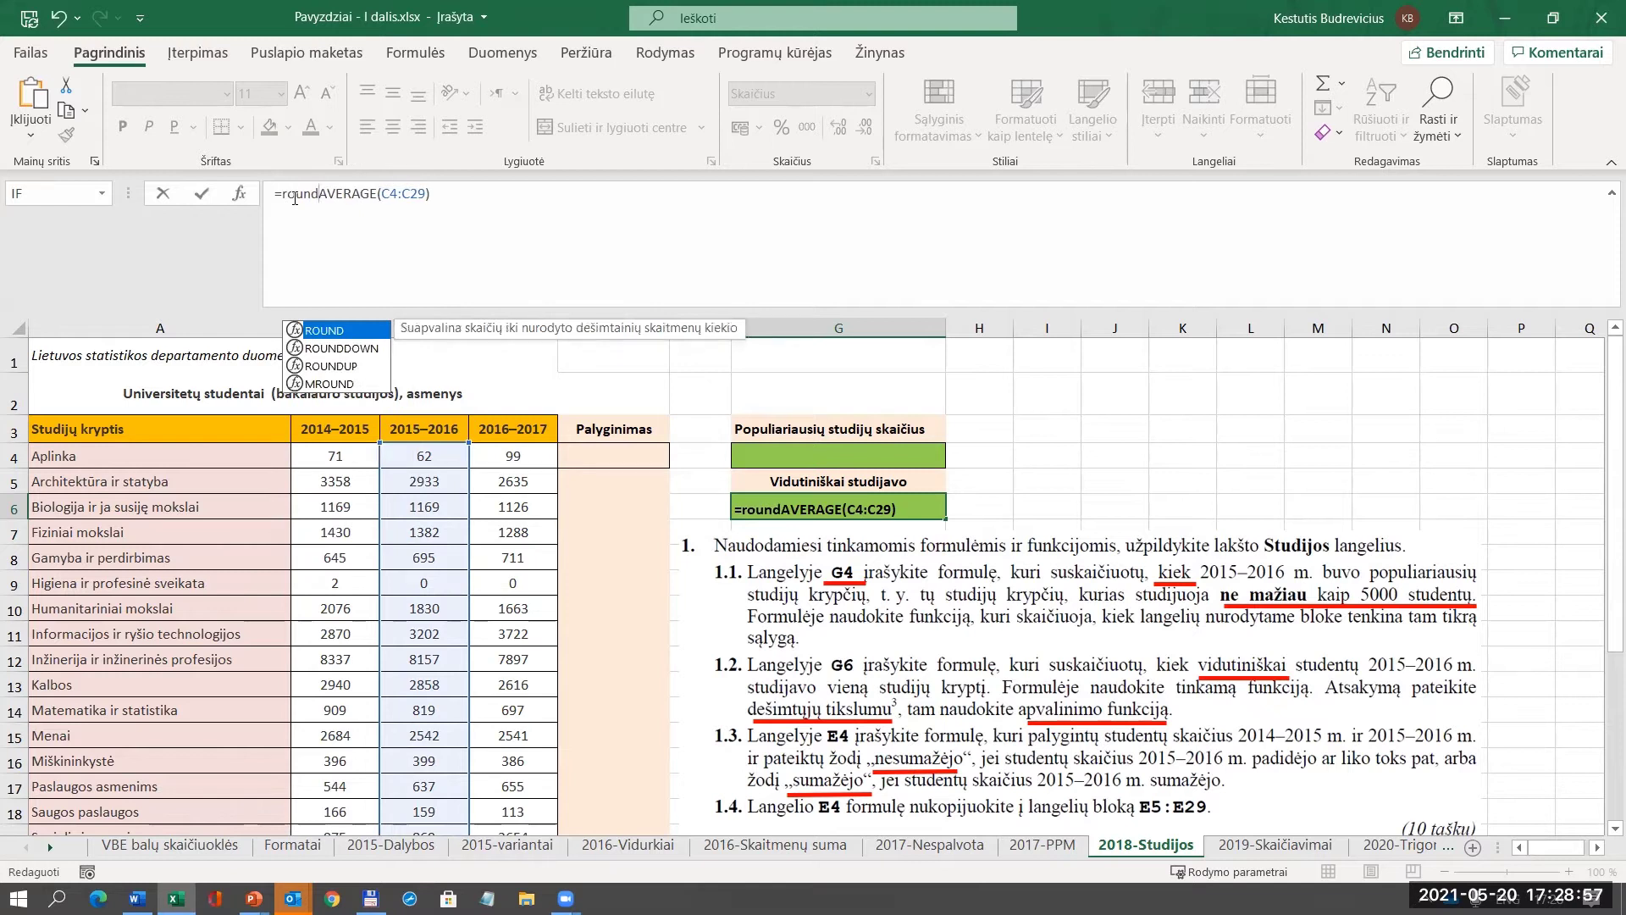
text(()
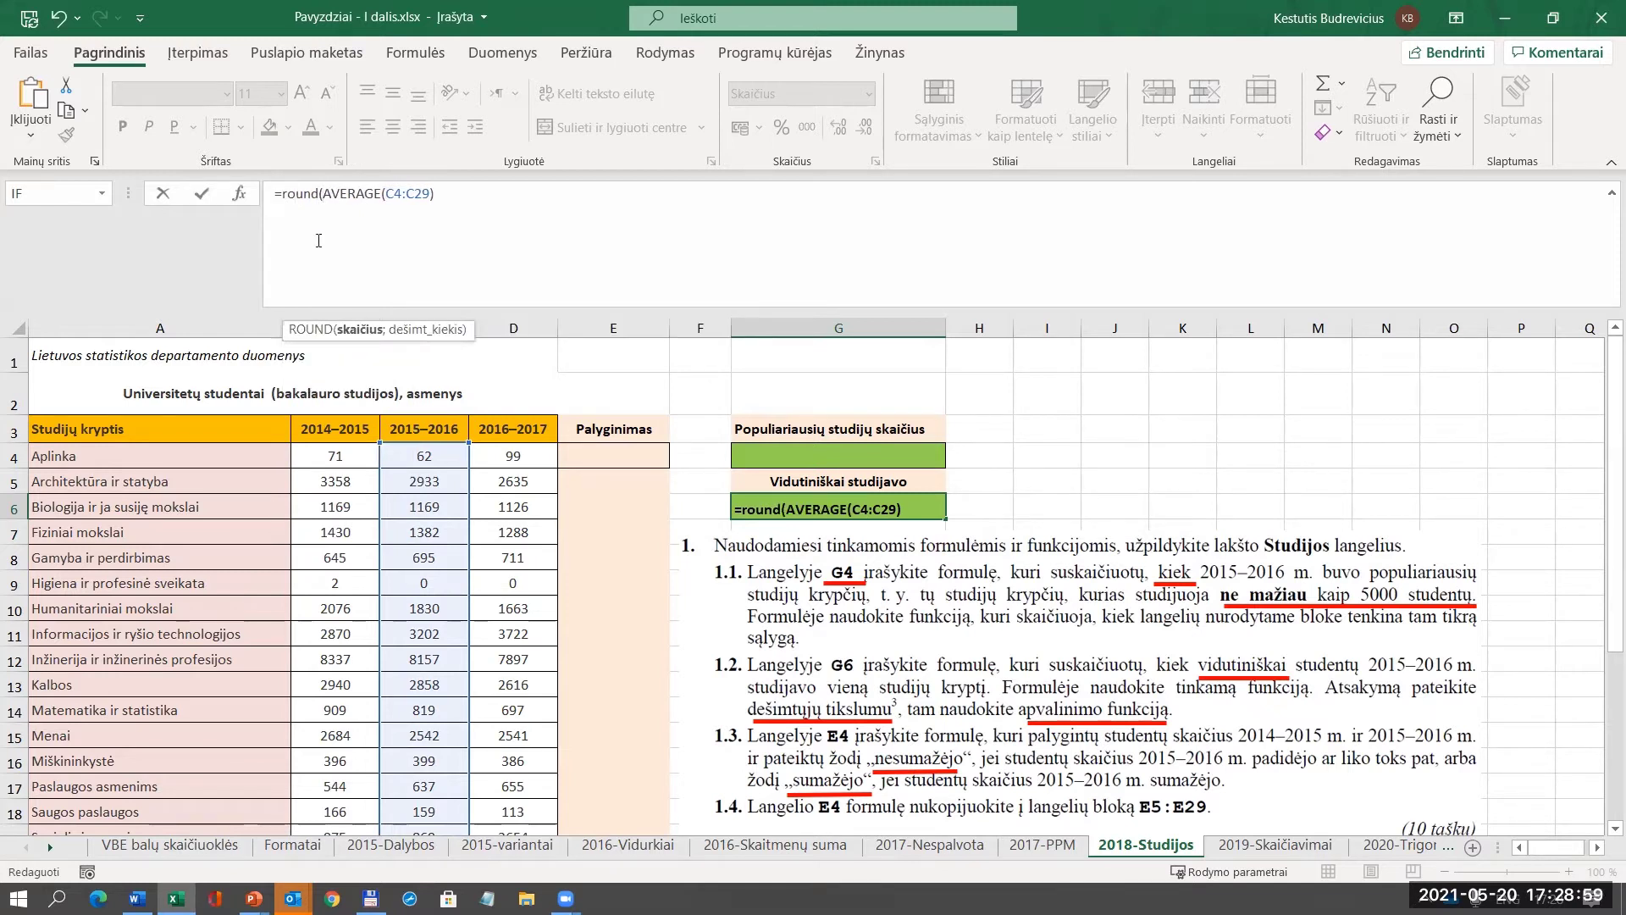
drag(323, 193, 433, 193)
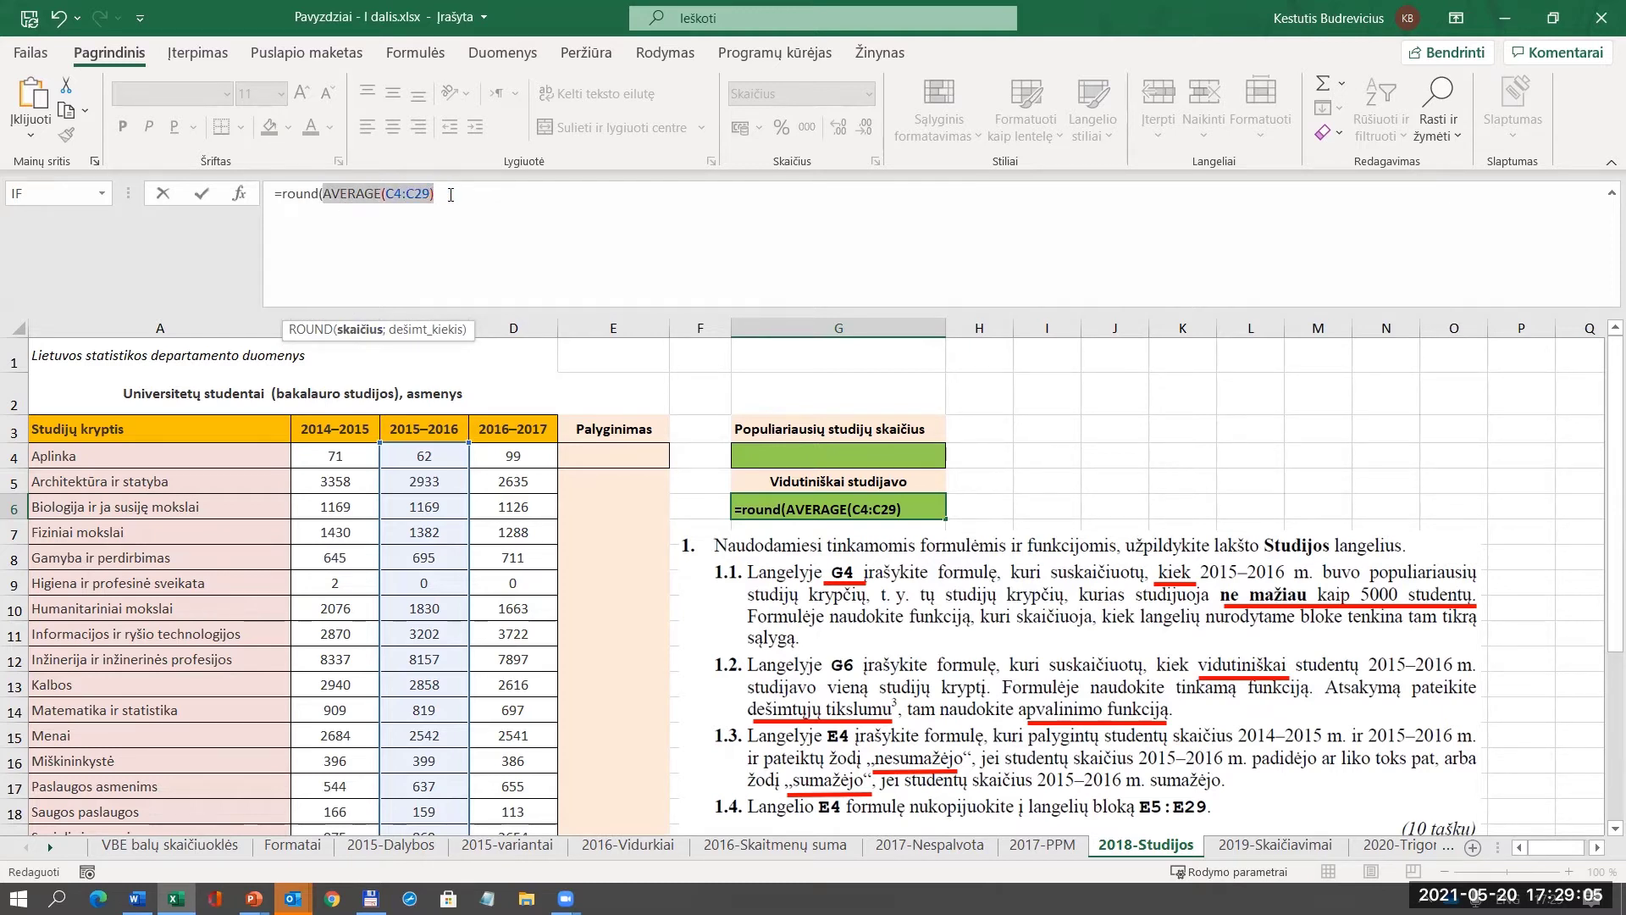
click(447, 194)
text(;)
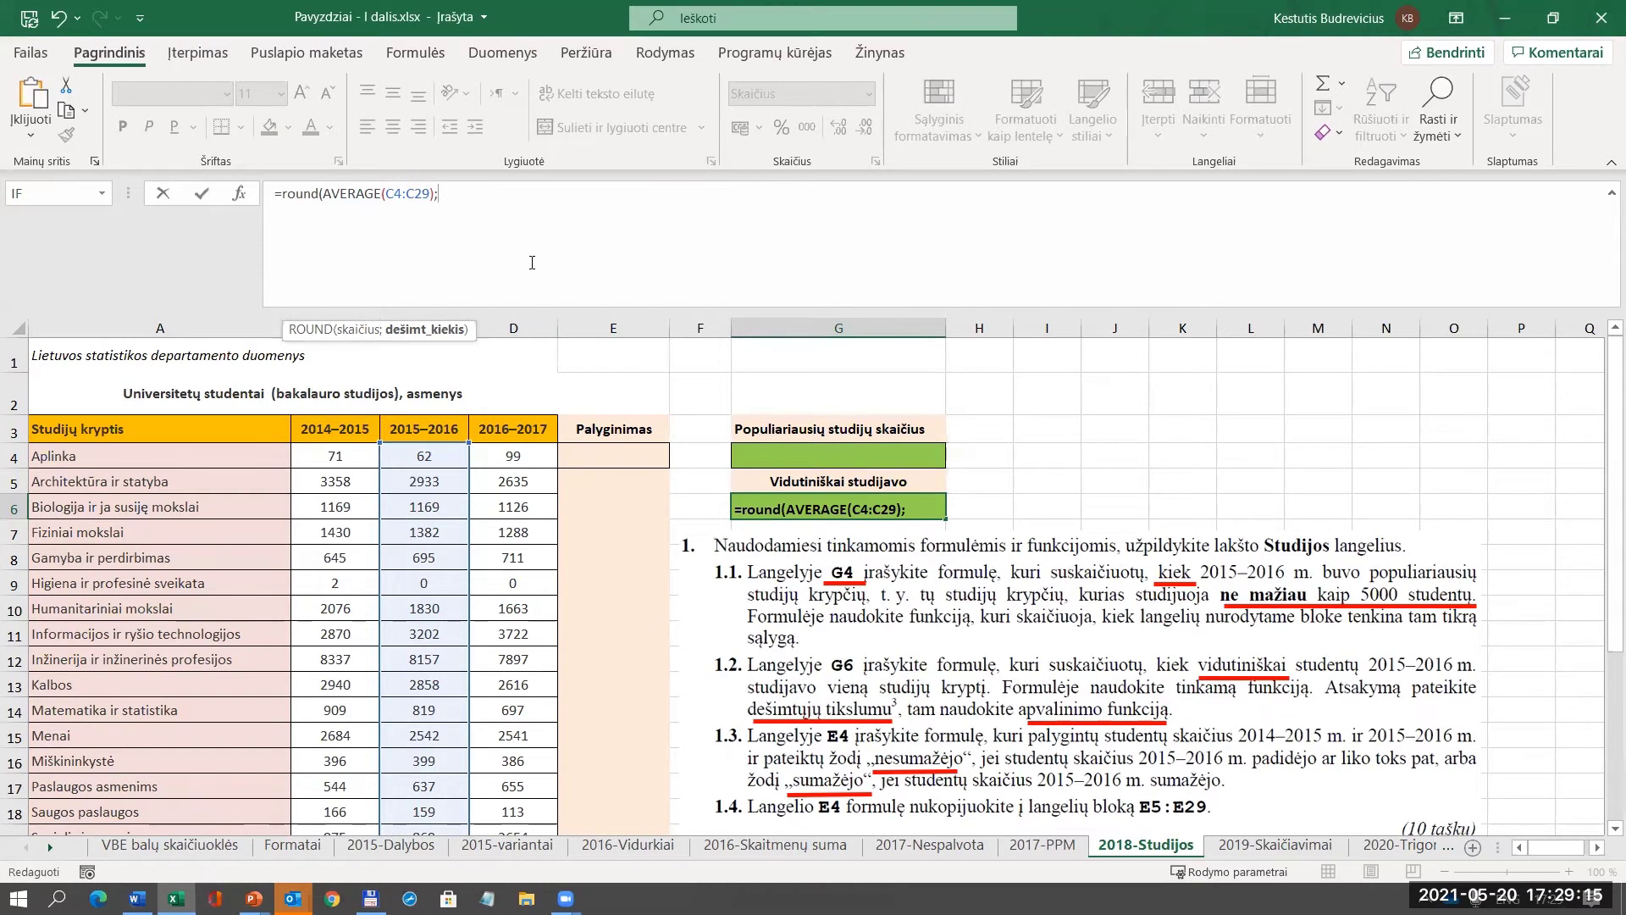
text(1)
key(Return)
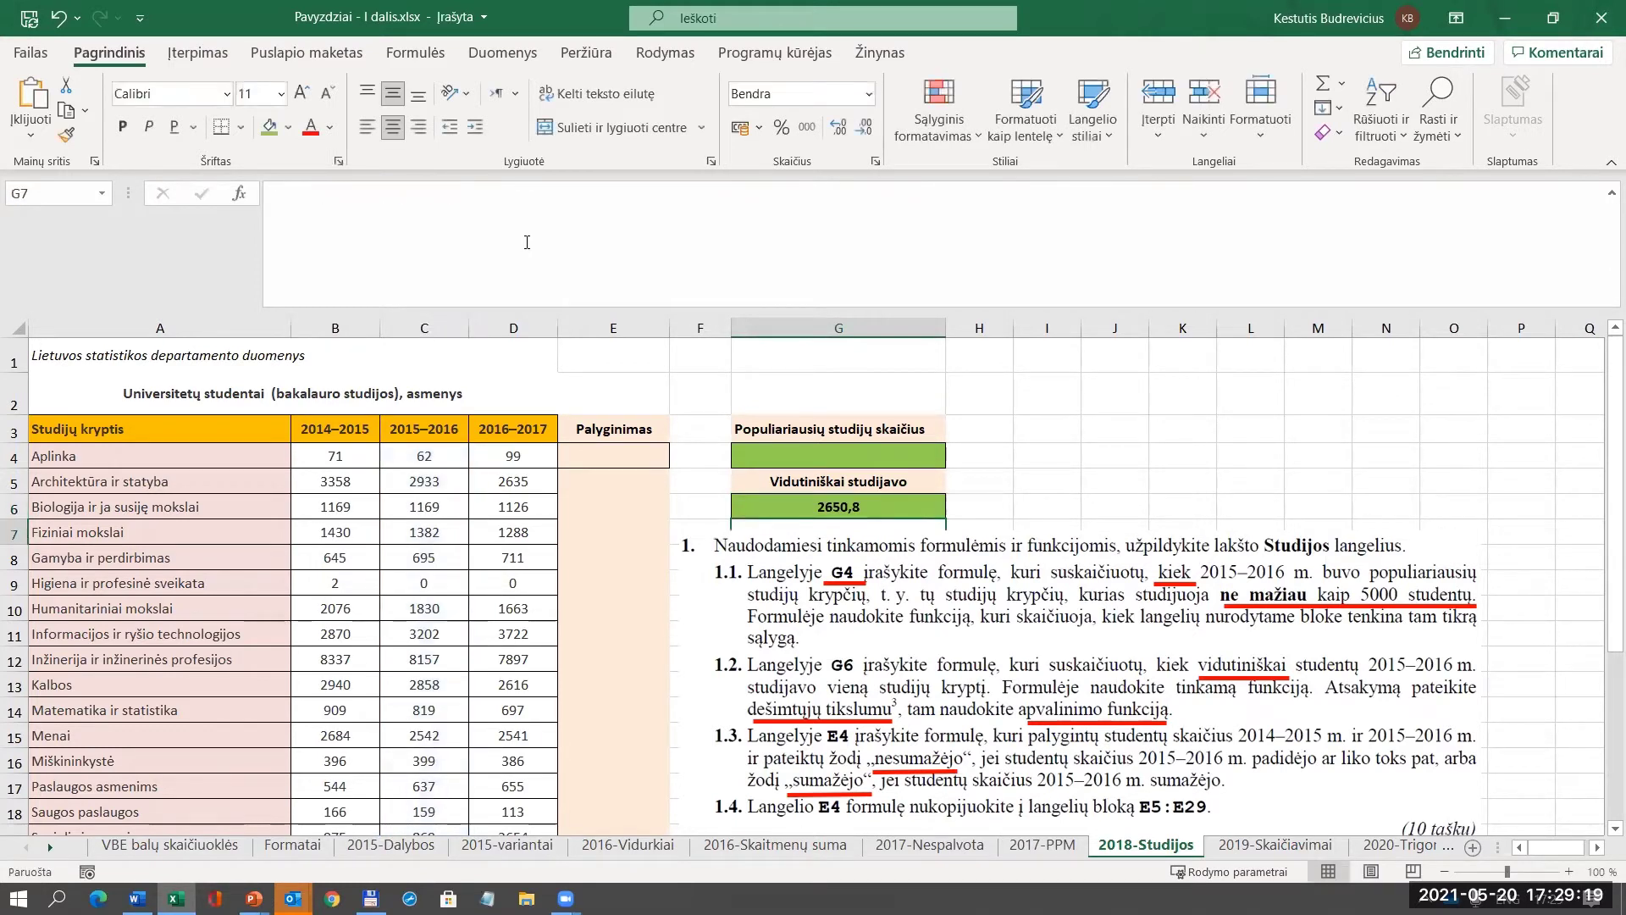
Switch to the PowerPoint slideshow and advance from the ROUND slide to the TRUNC function slide.
click(829, 499)
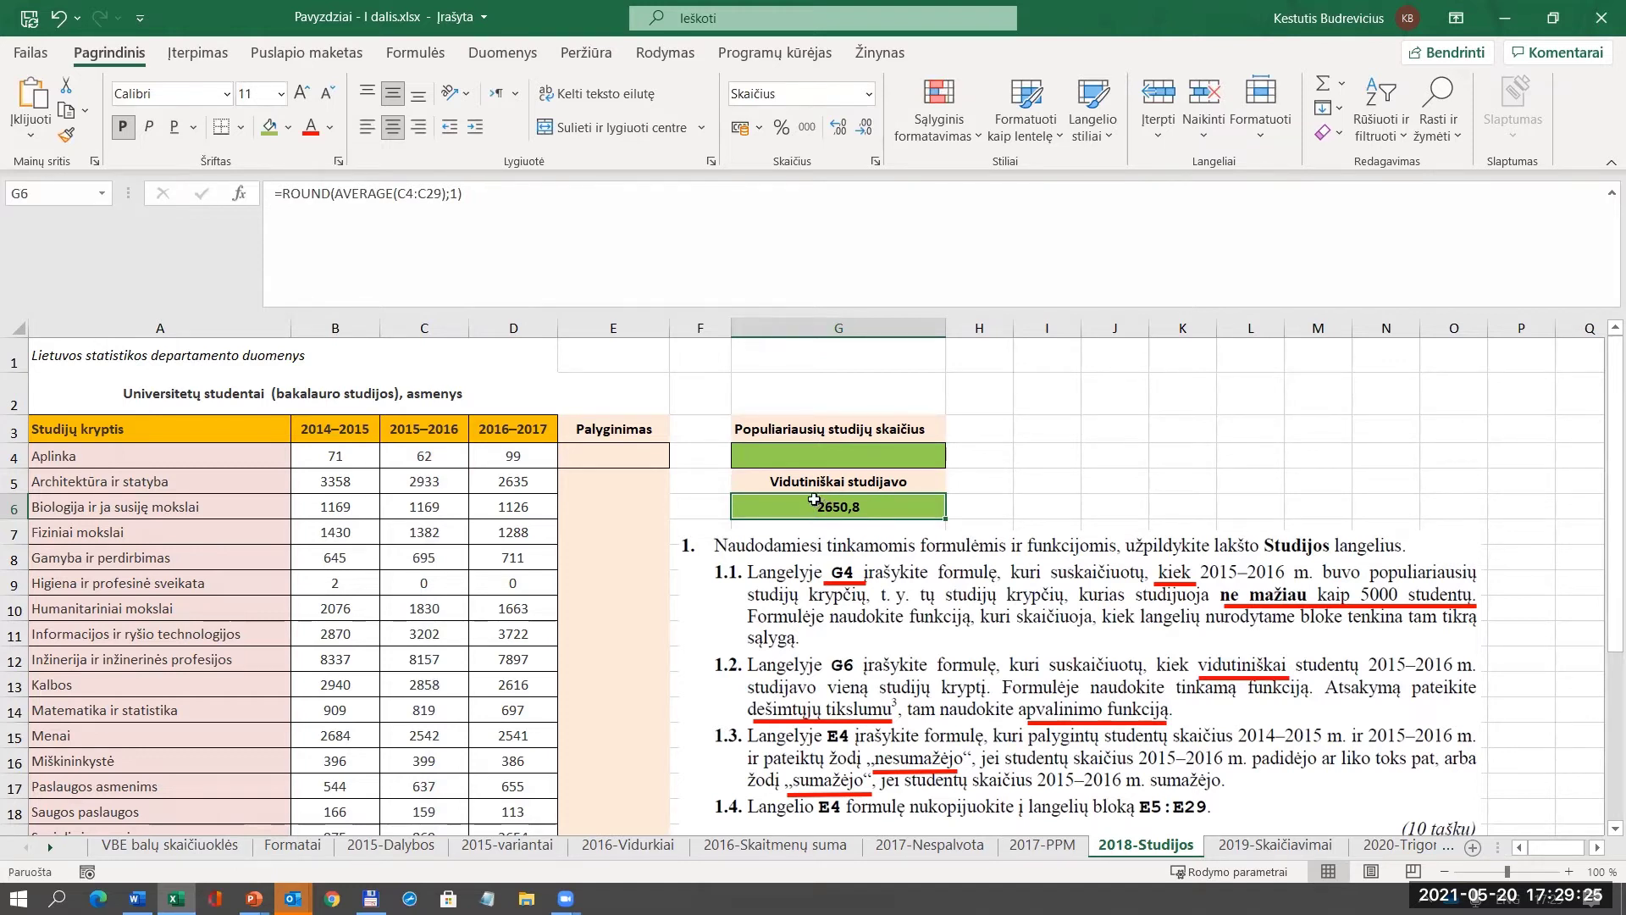
key(alt+Tab)
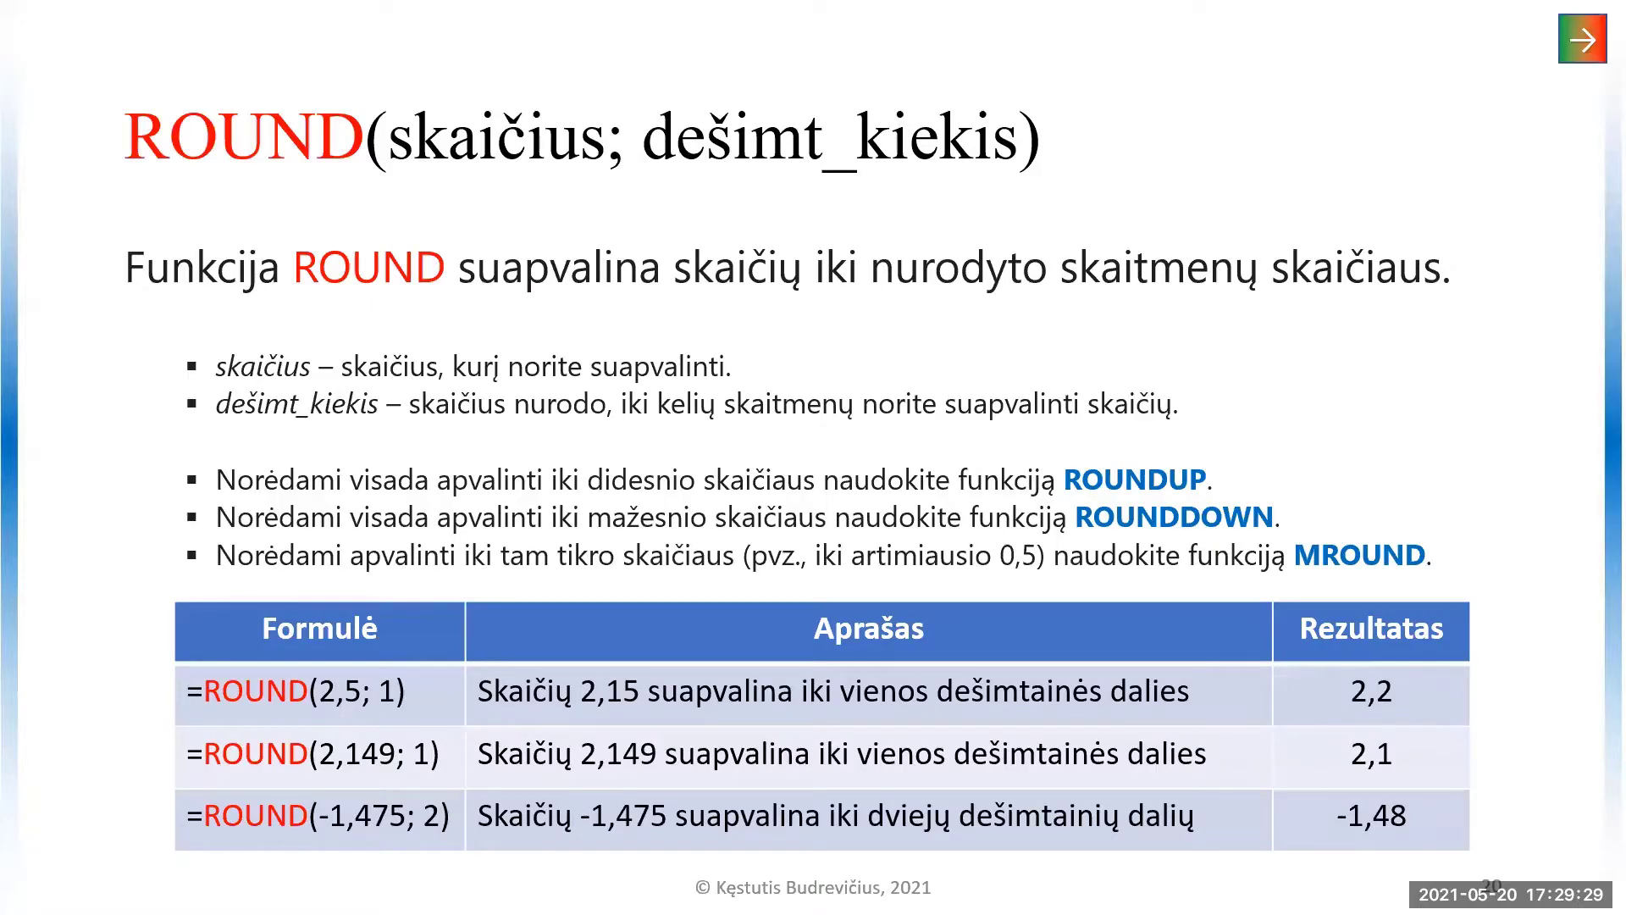
key(Right)
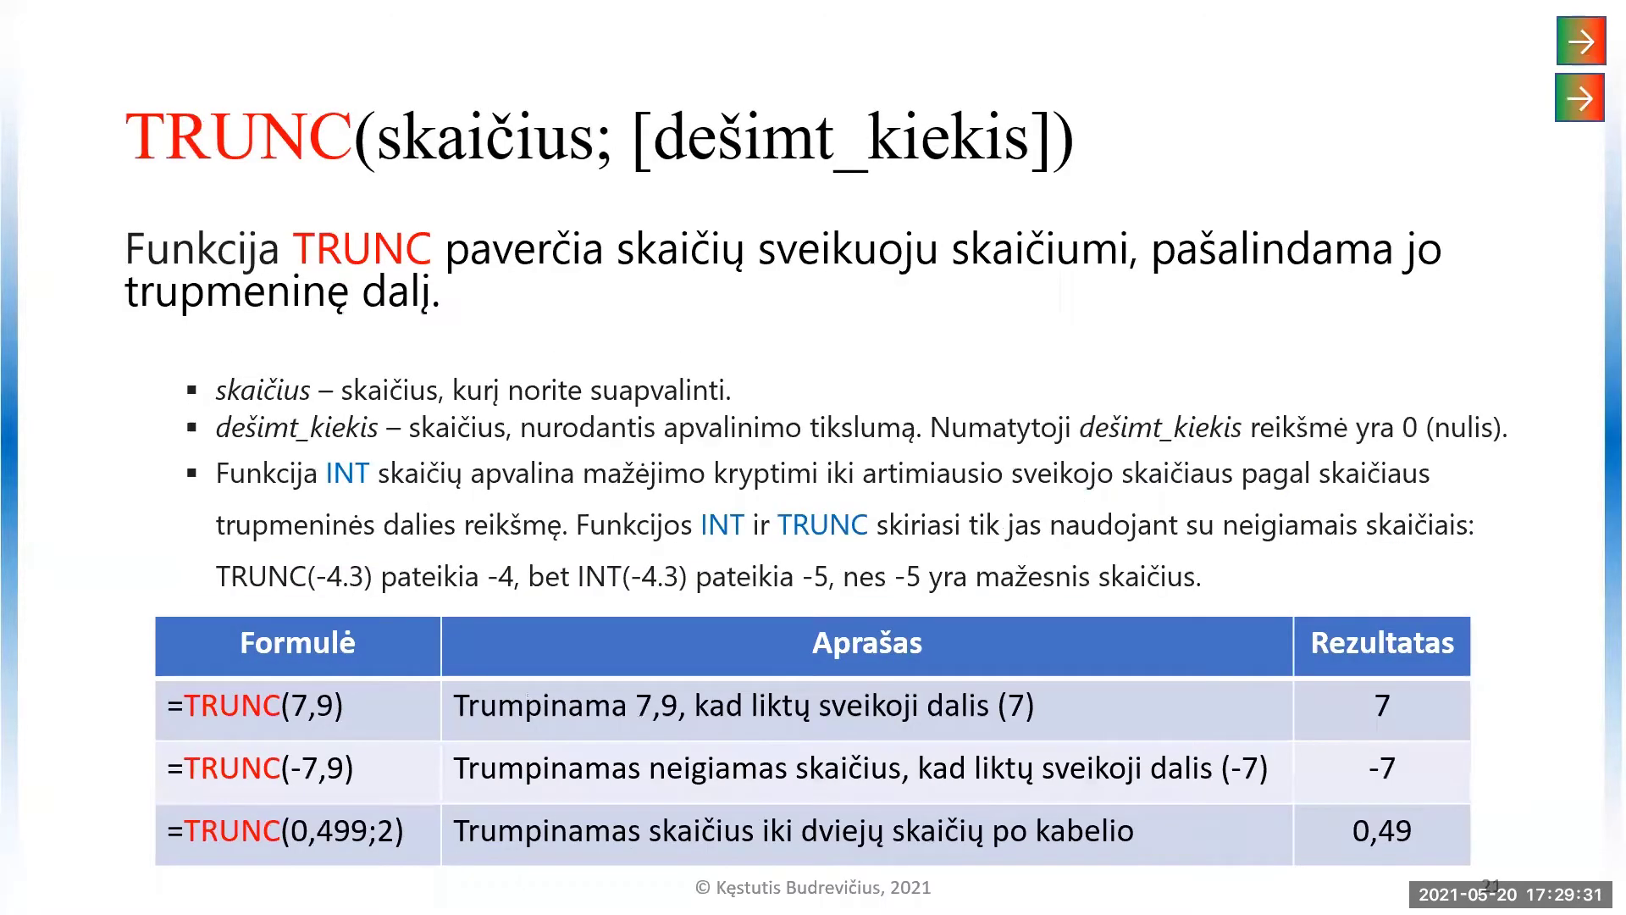
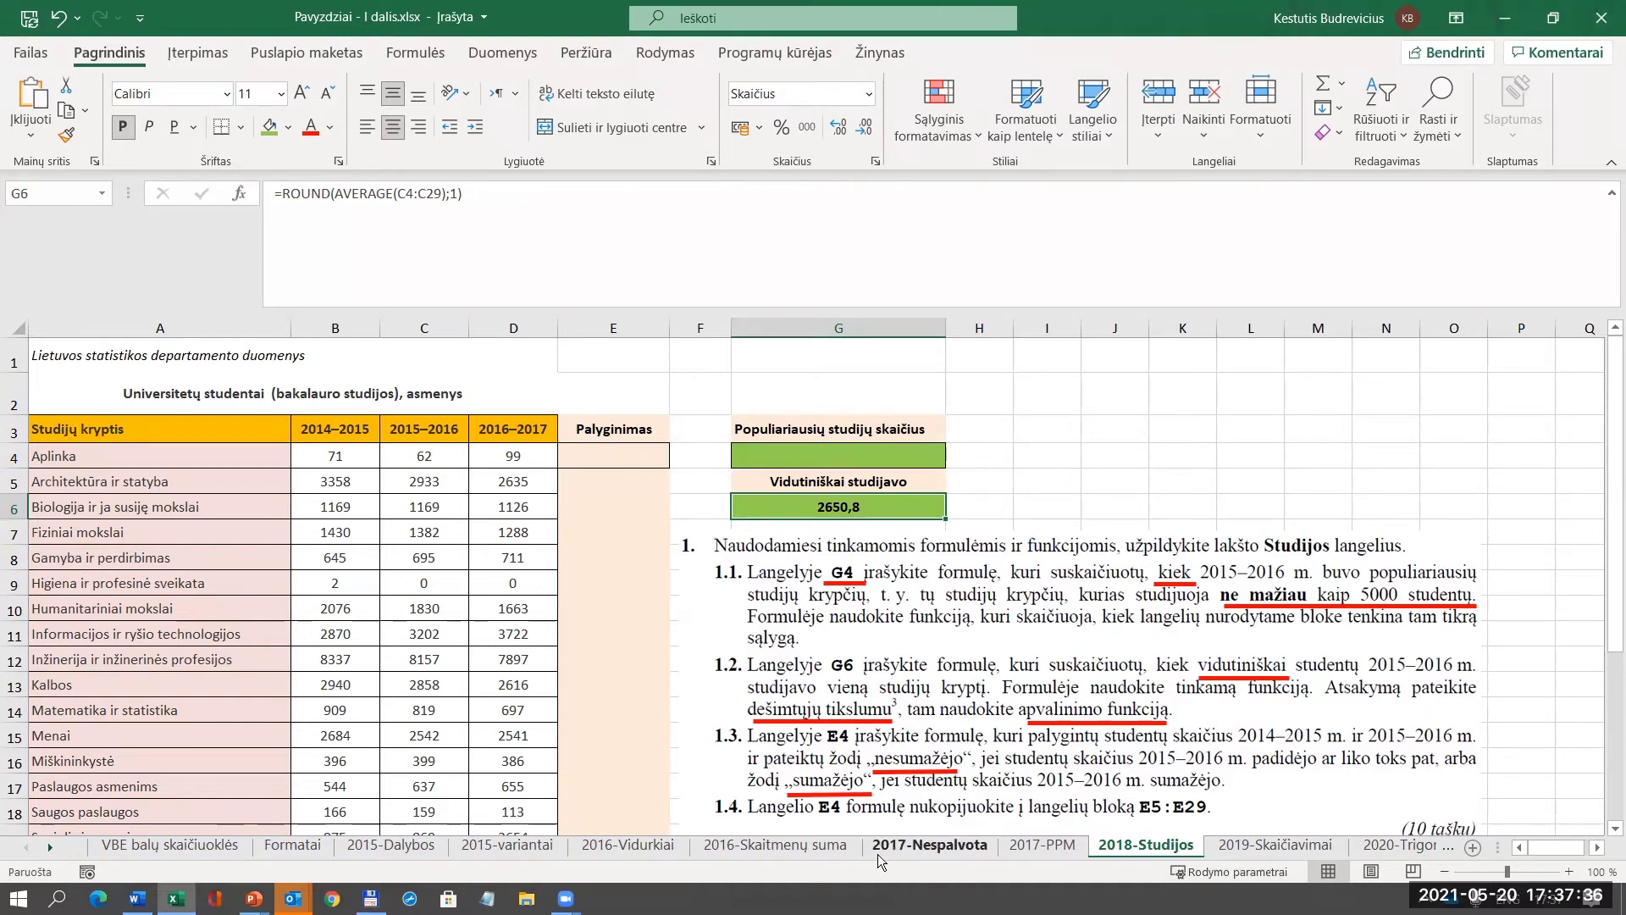
On the 2016-Skaitmenų suma sheet, start the binary-number formula in M2 with =G2*100000.
click(823, 852)
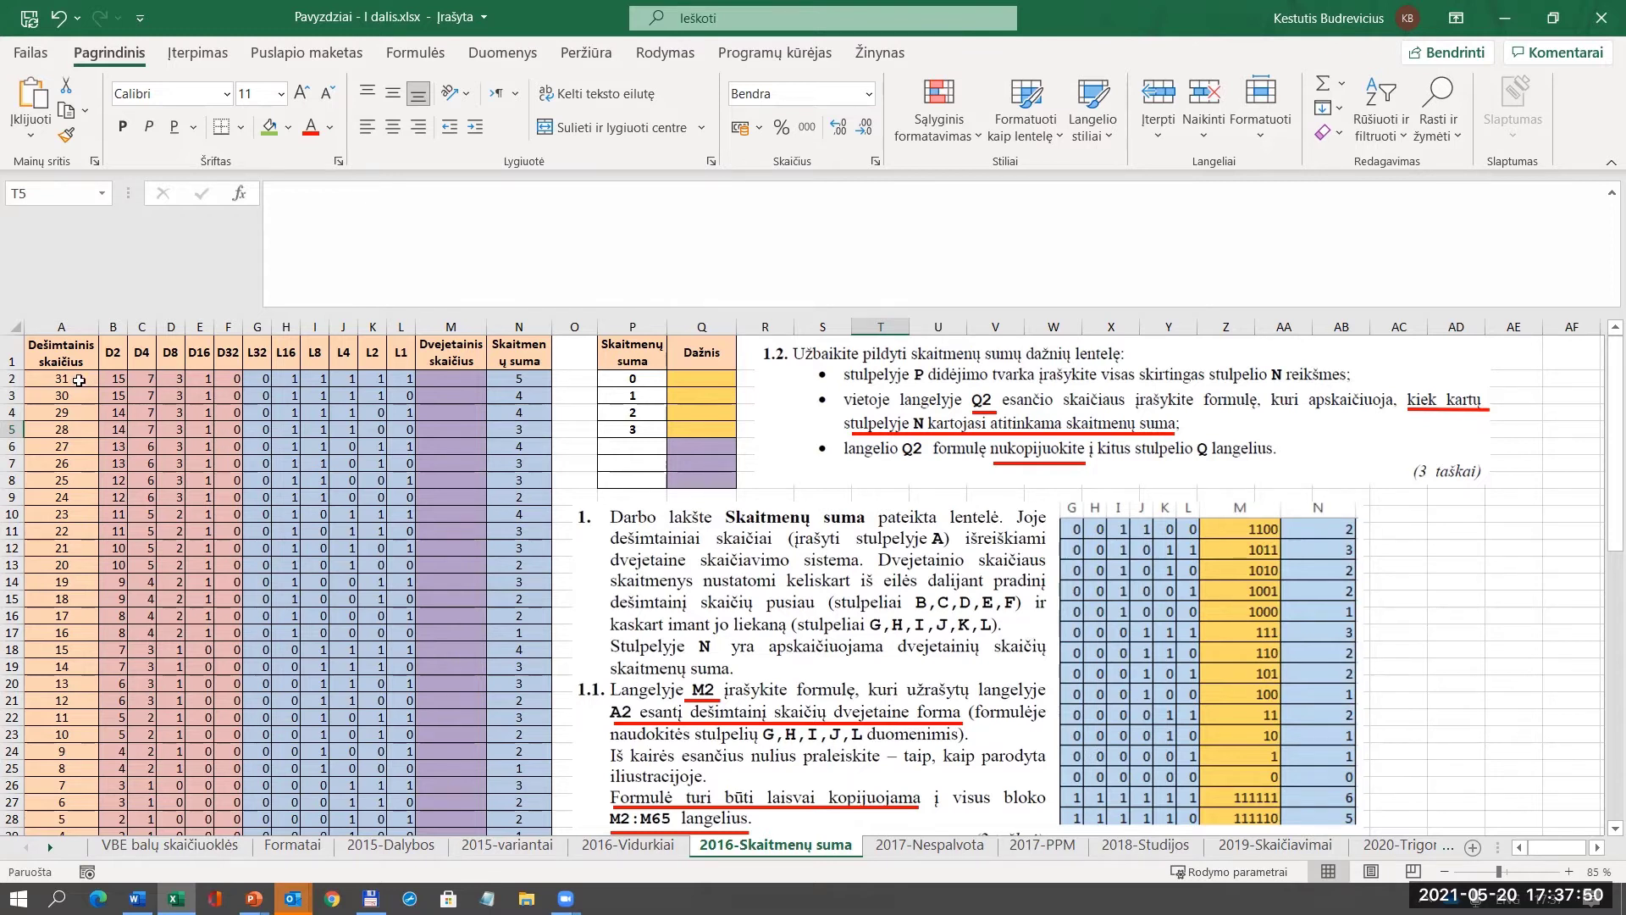
click(79, 380)
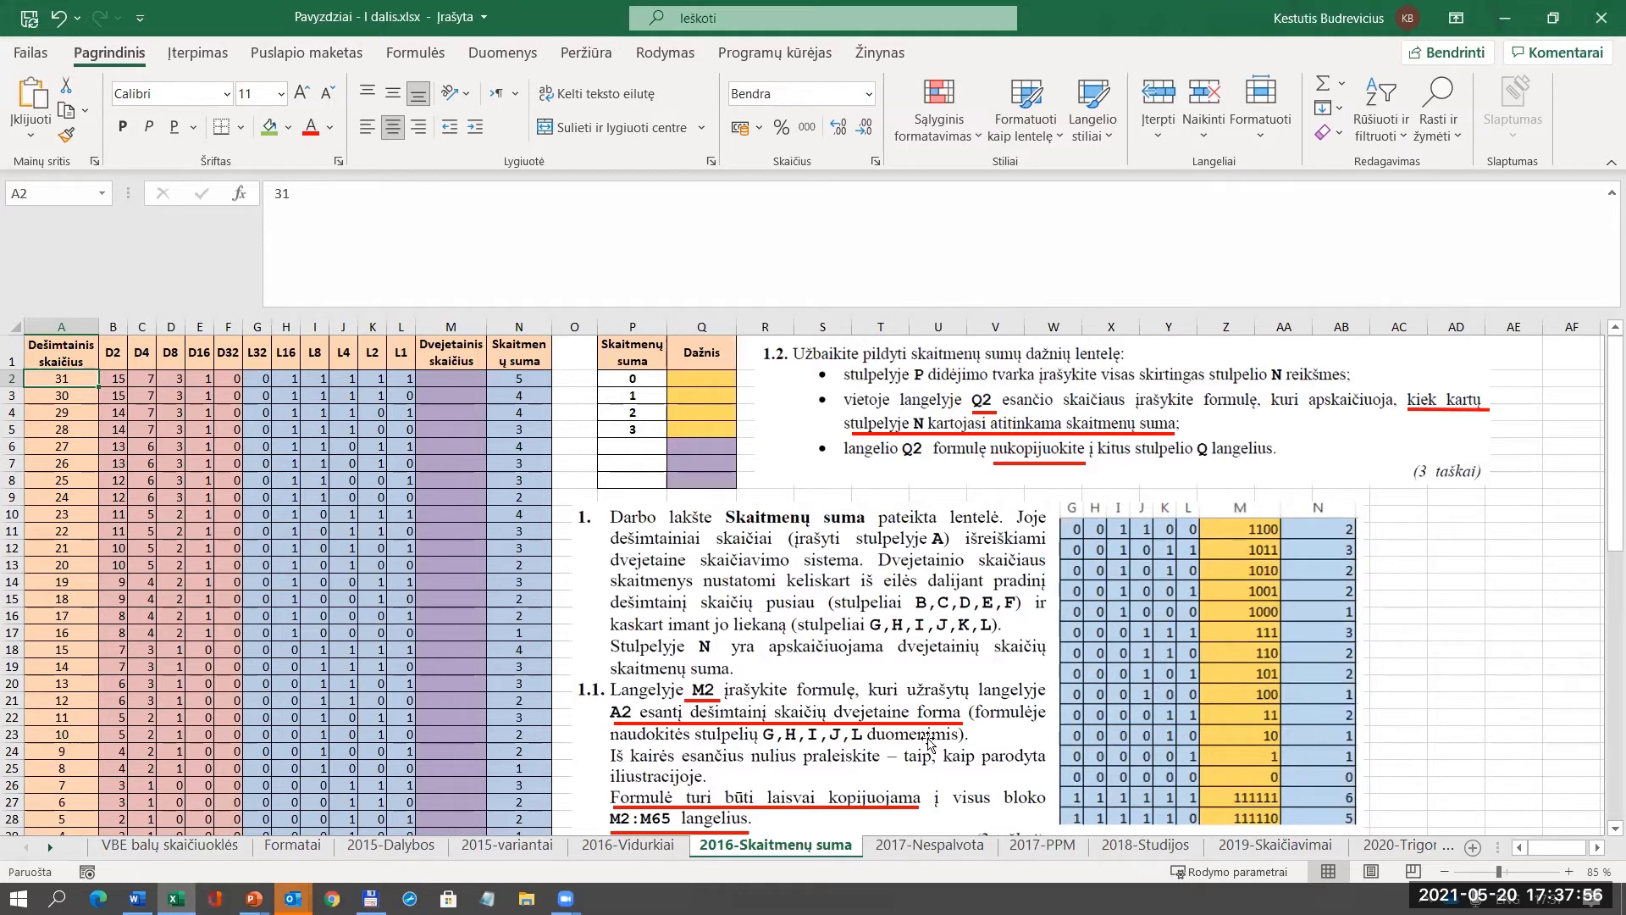
click(474, 383)
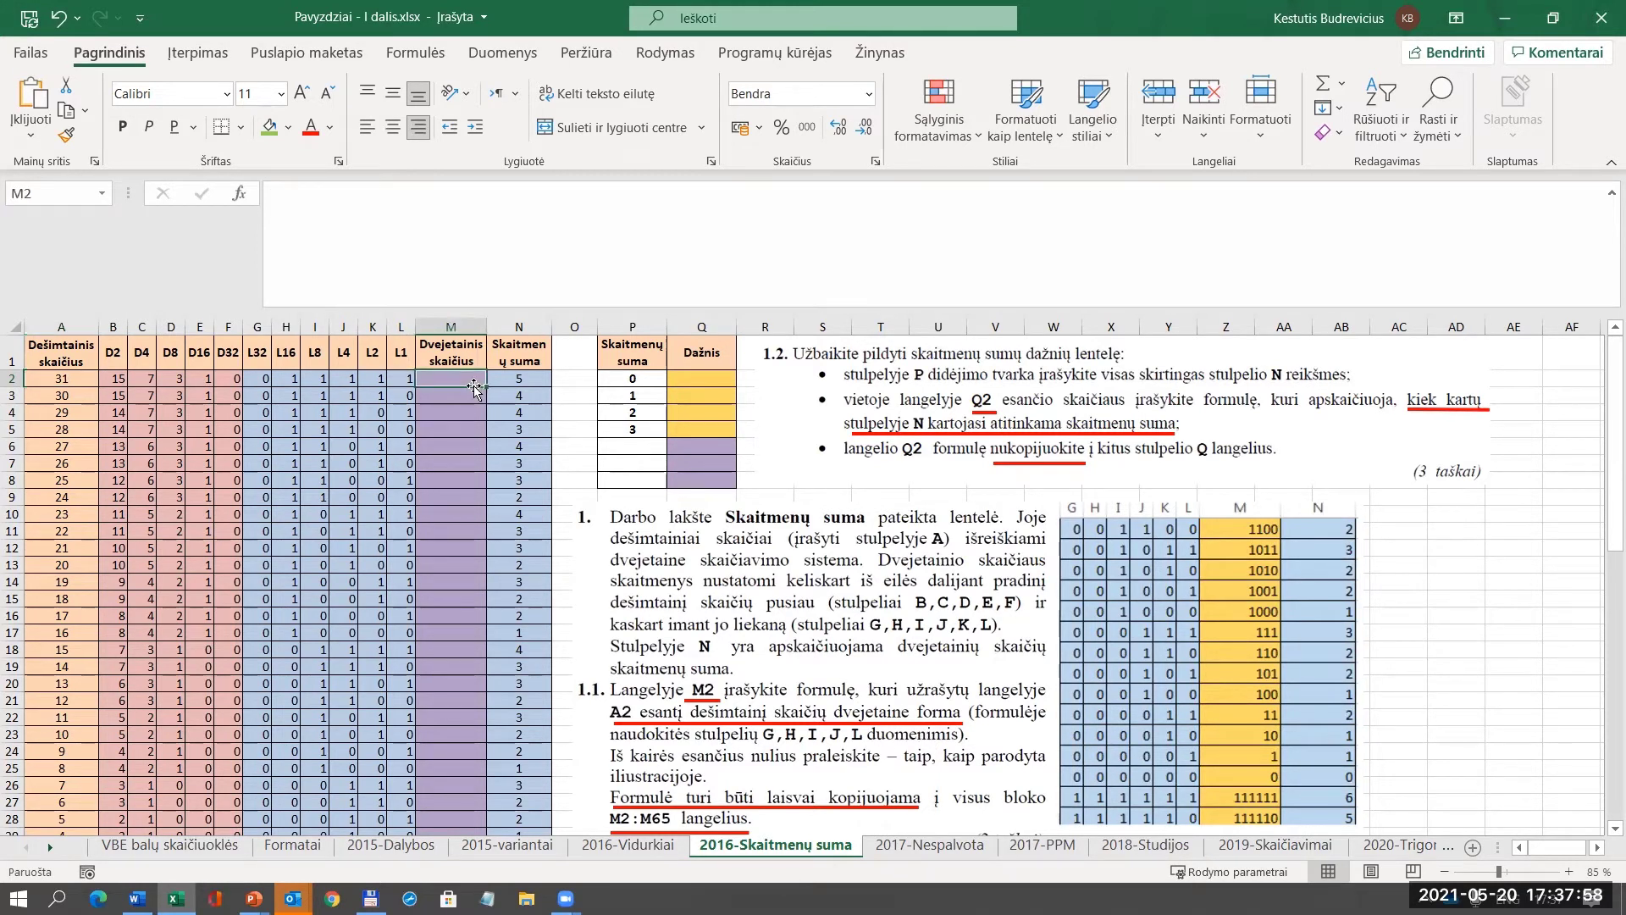
text(=)
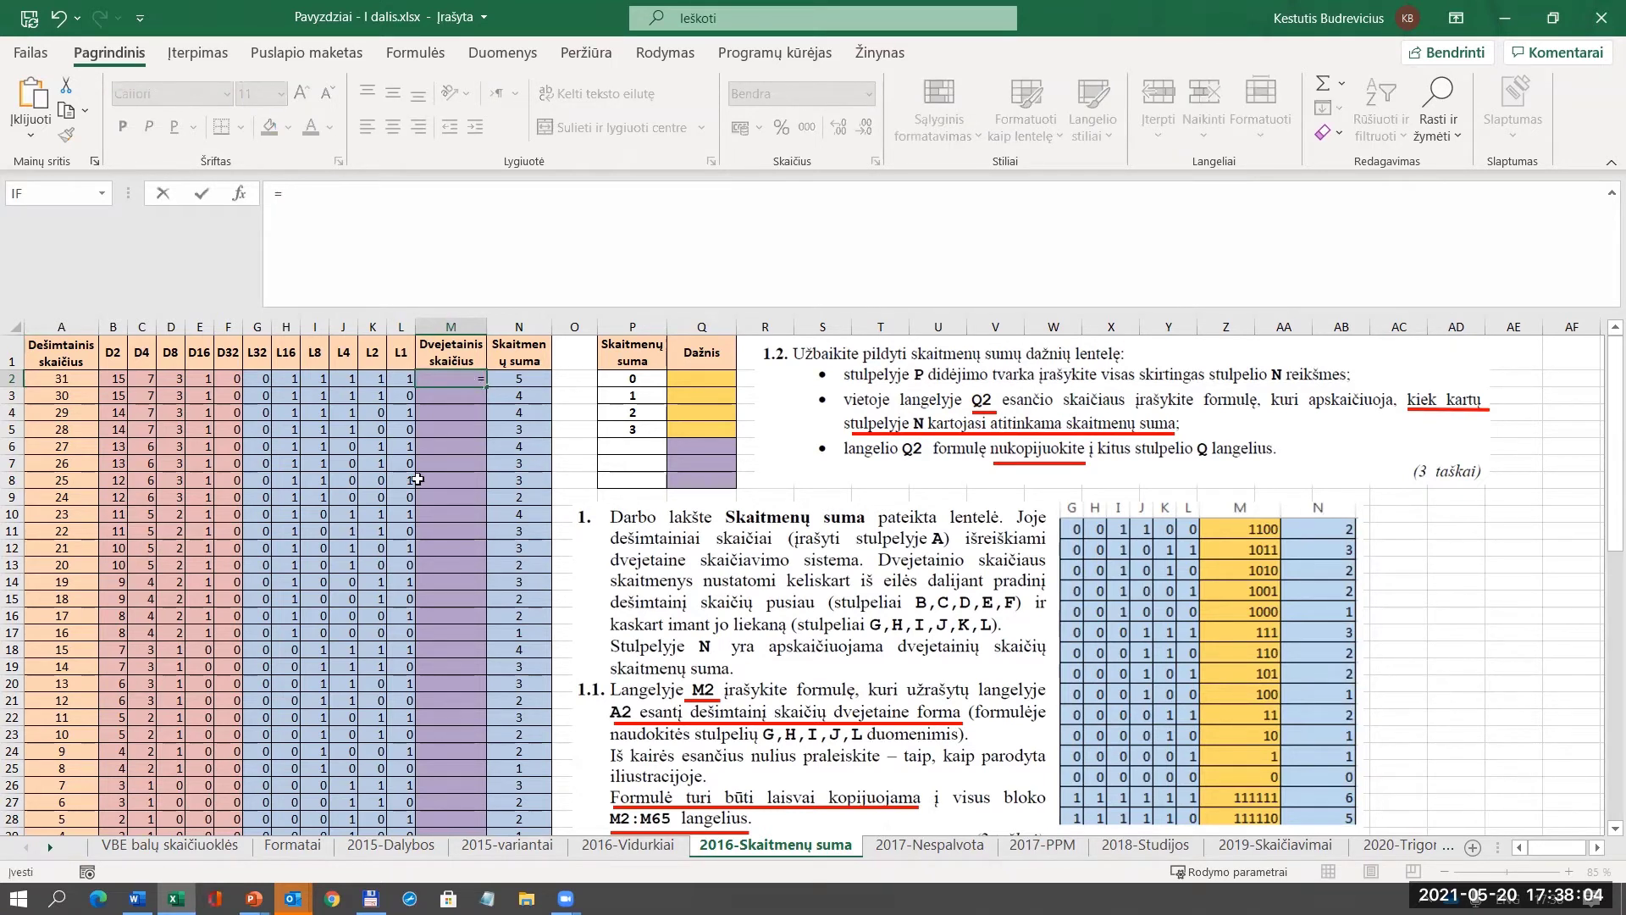
click(267, 380)
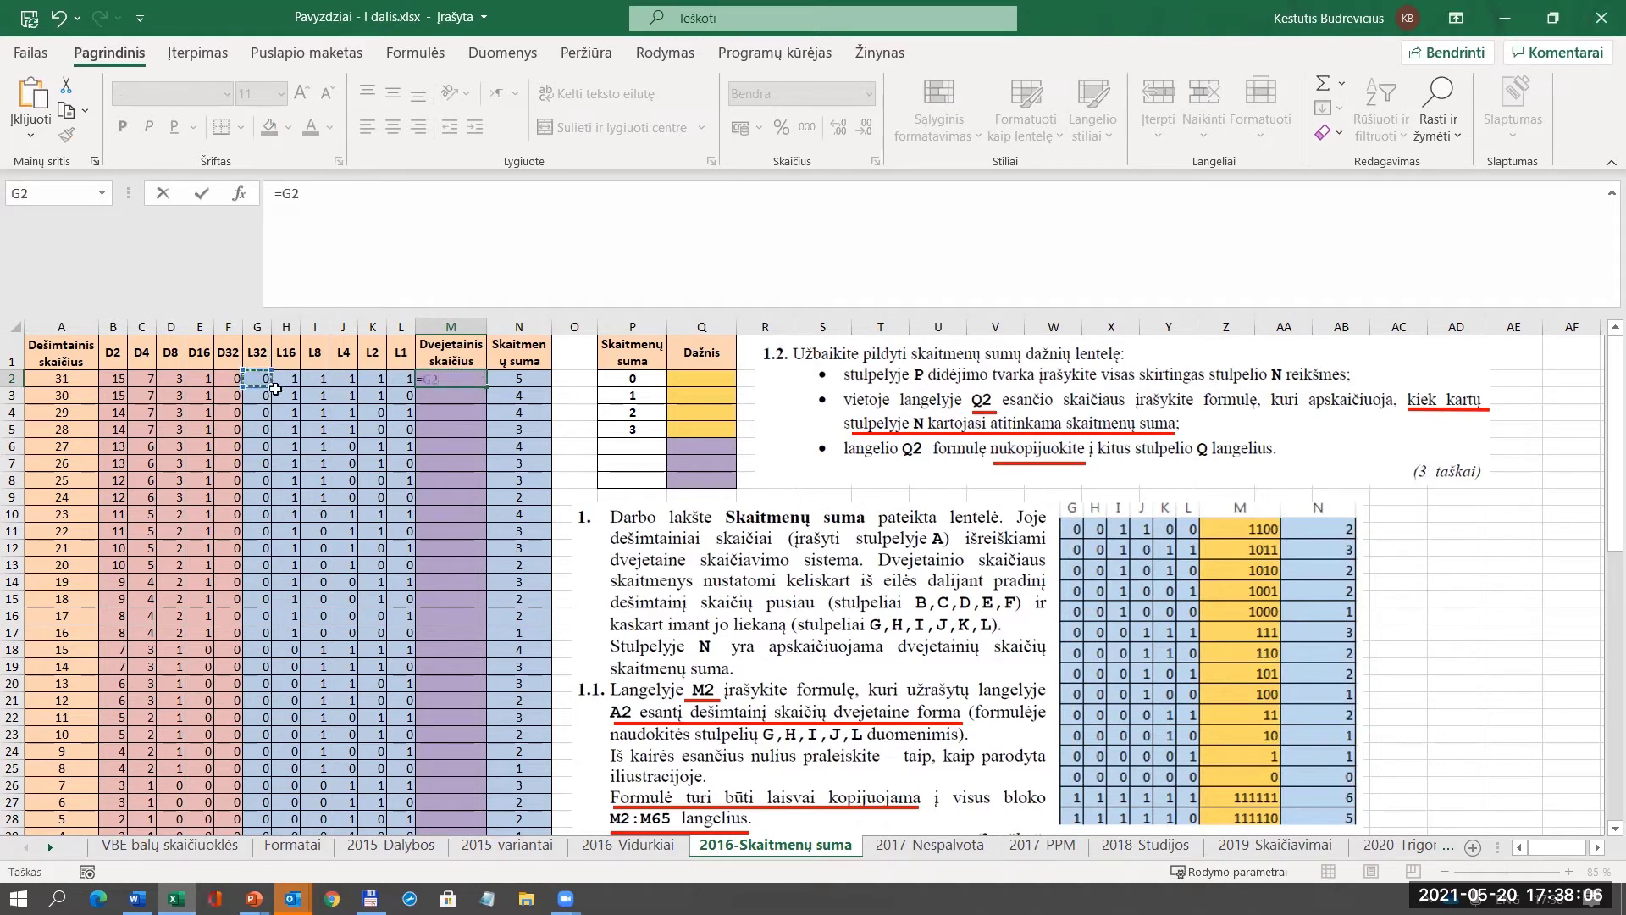
text(*)
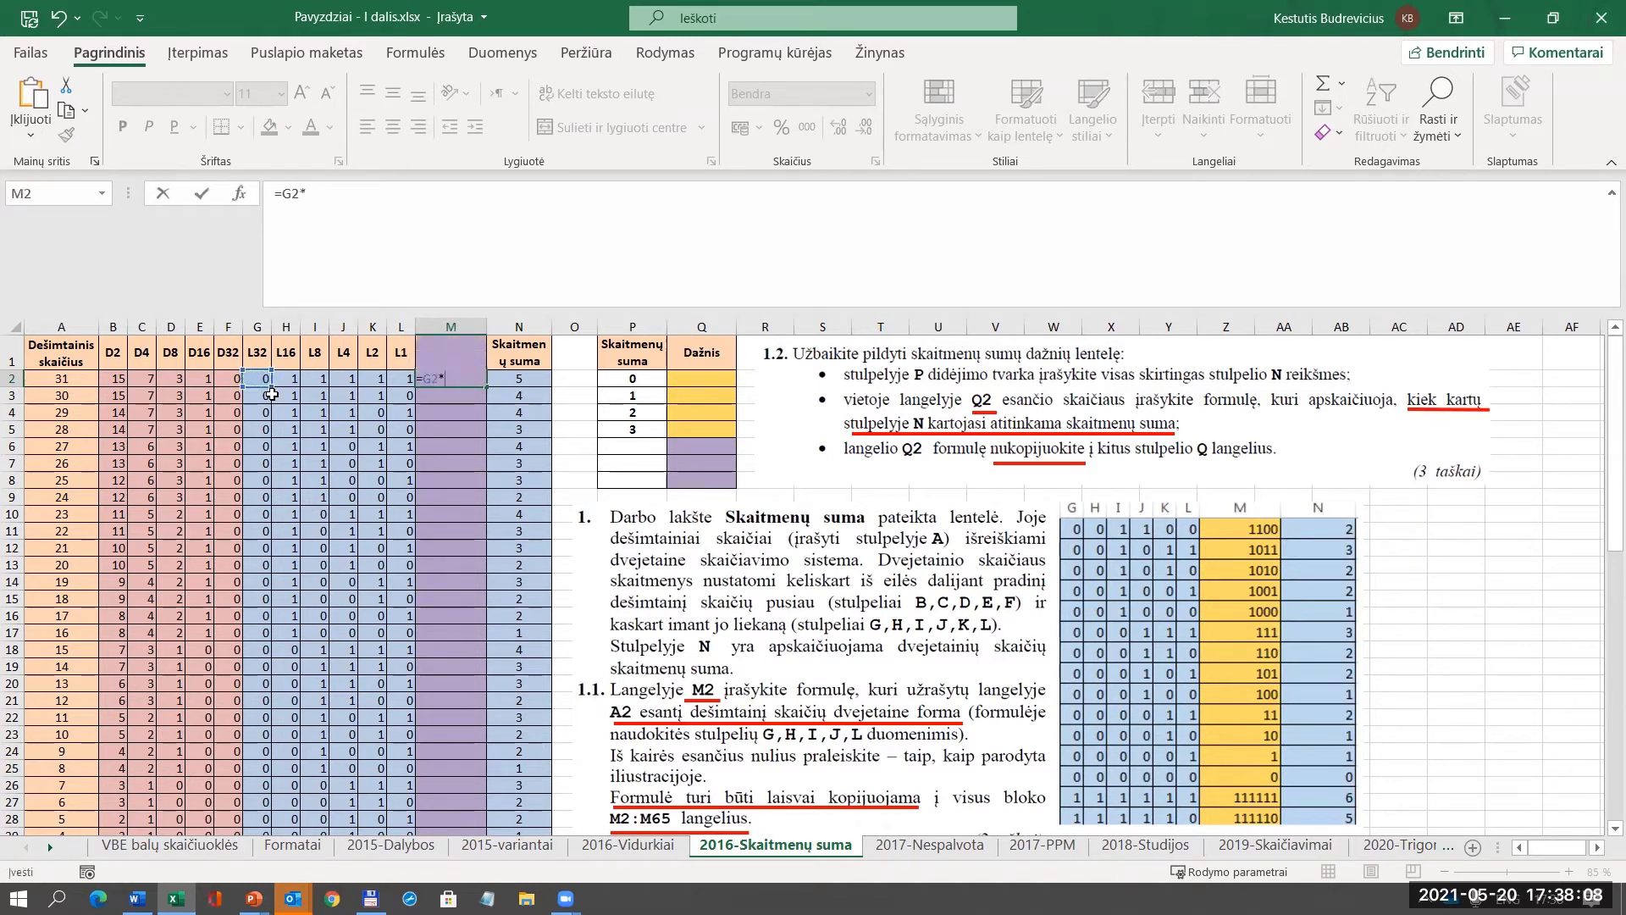
text(100000)
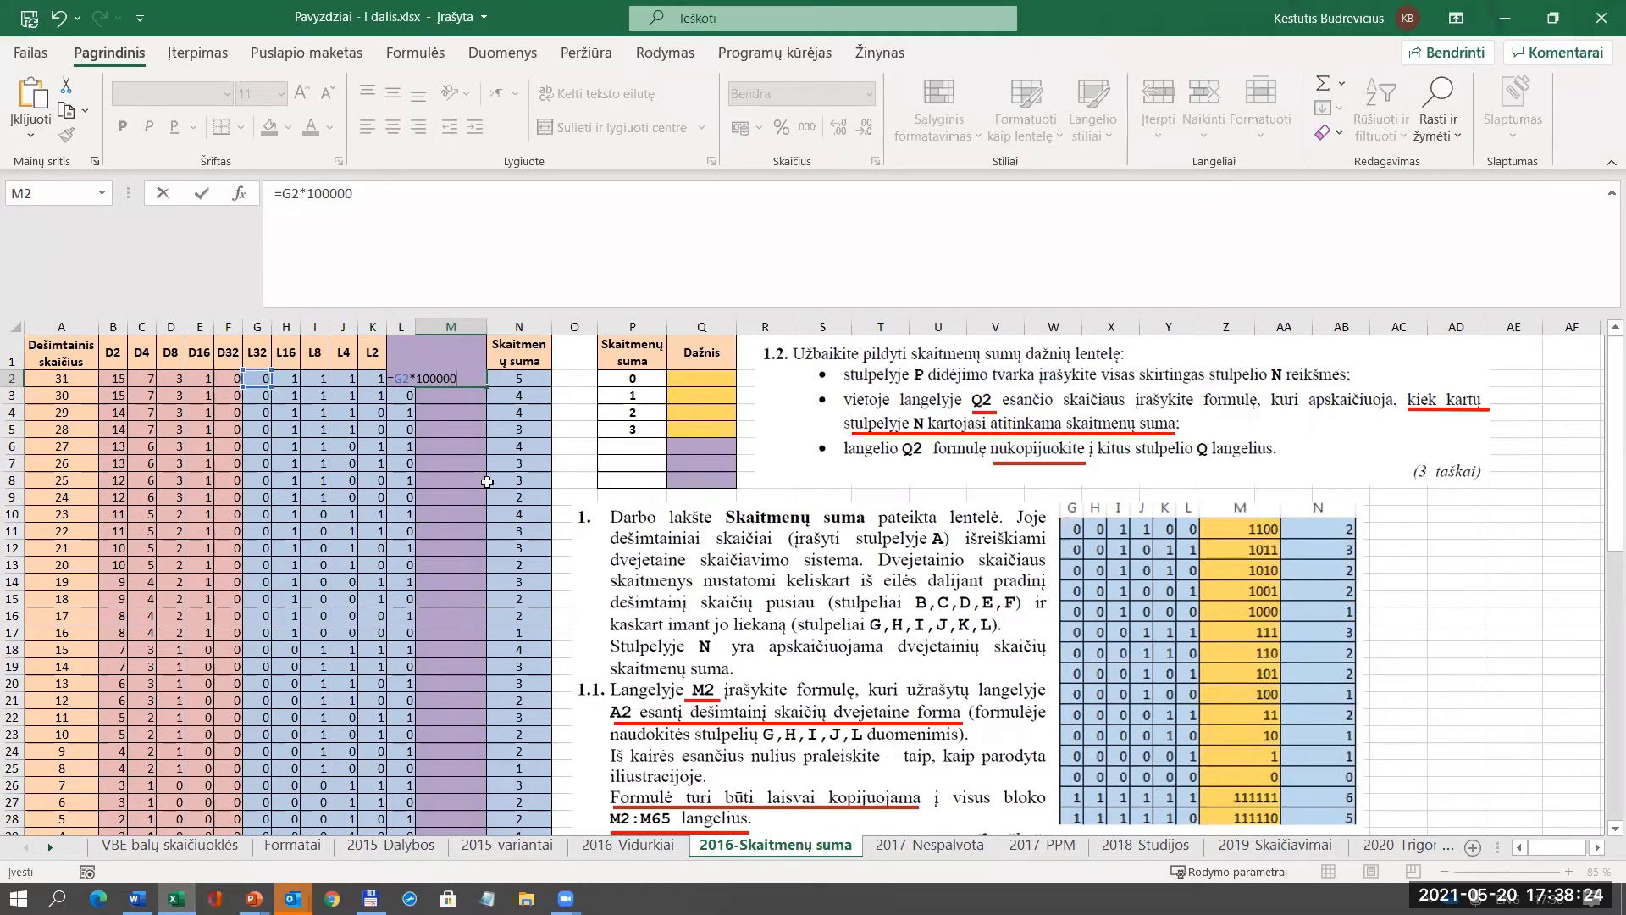
Extend the M2 formula with the terms +H2*10000 and +I2*1000.
click(503, 214)
text(+)
click(289, 378)
text(*)
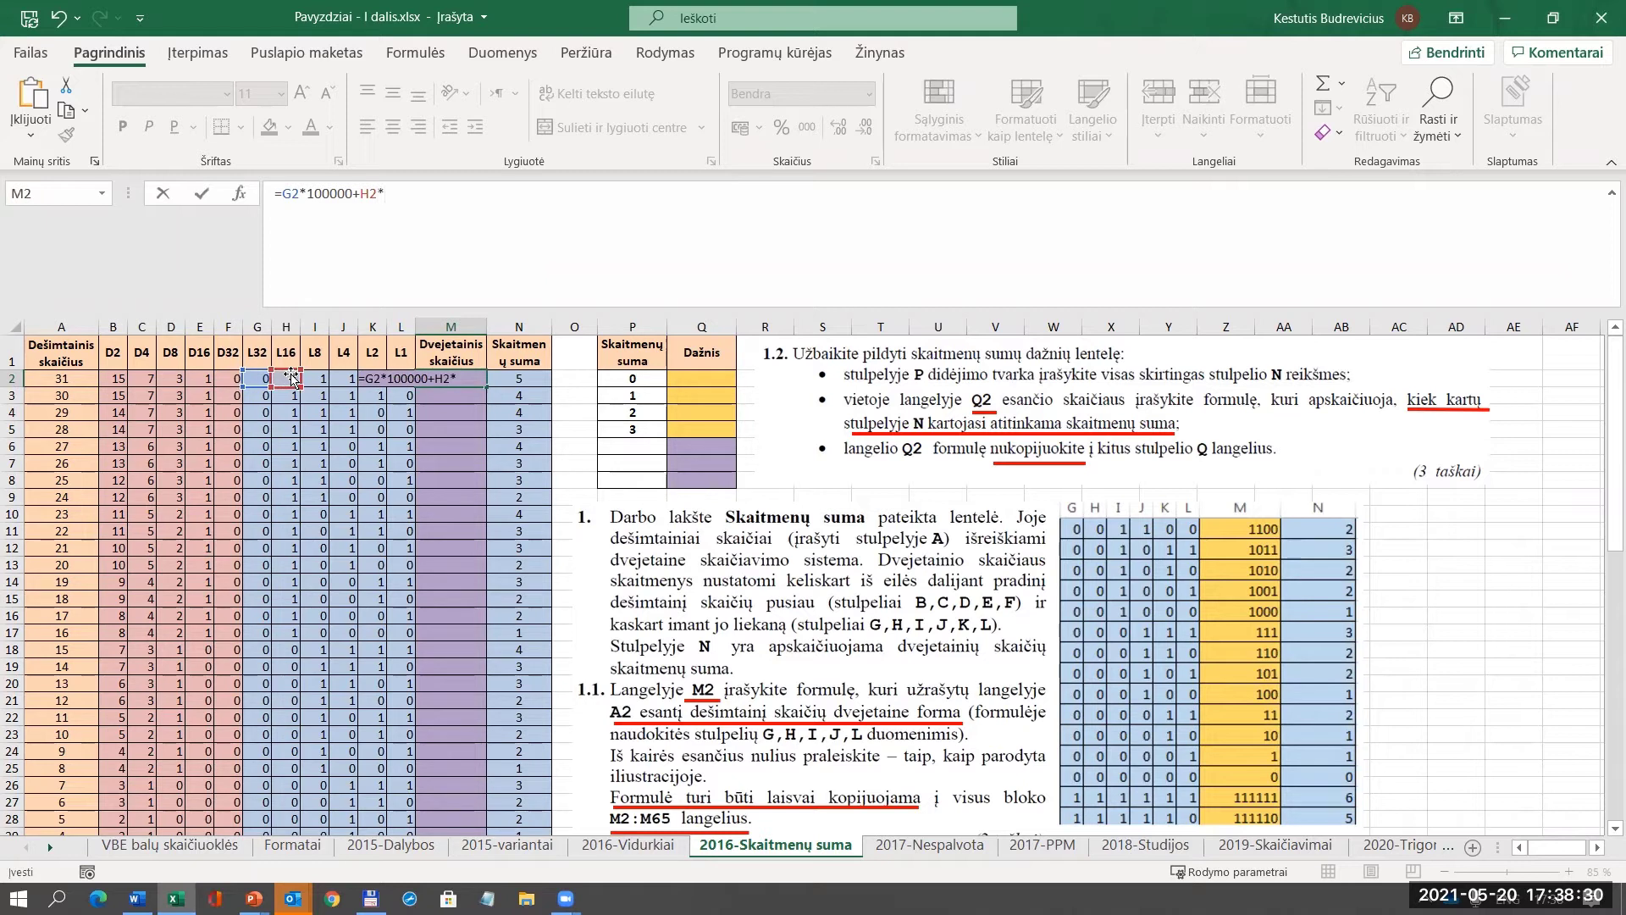
text(100000)
text(0+)
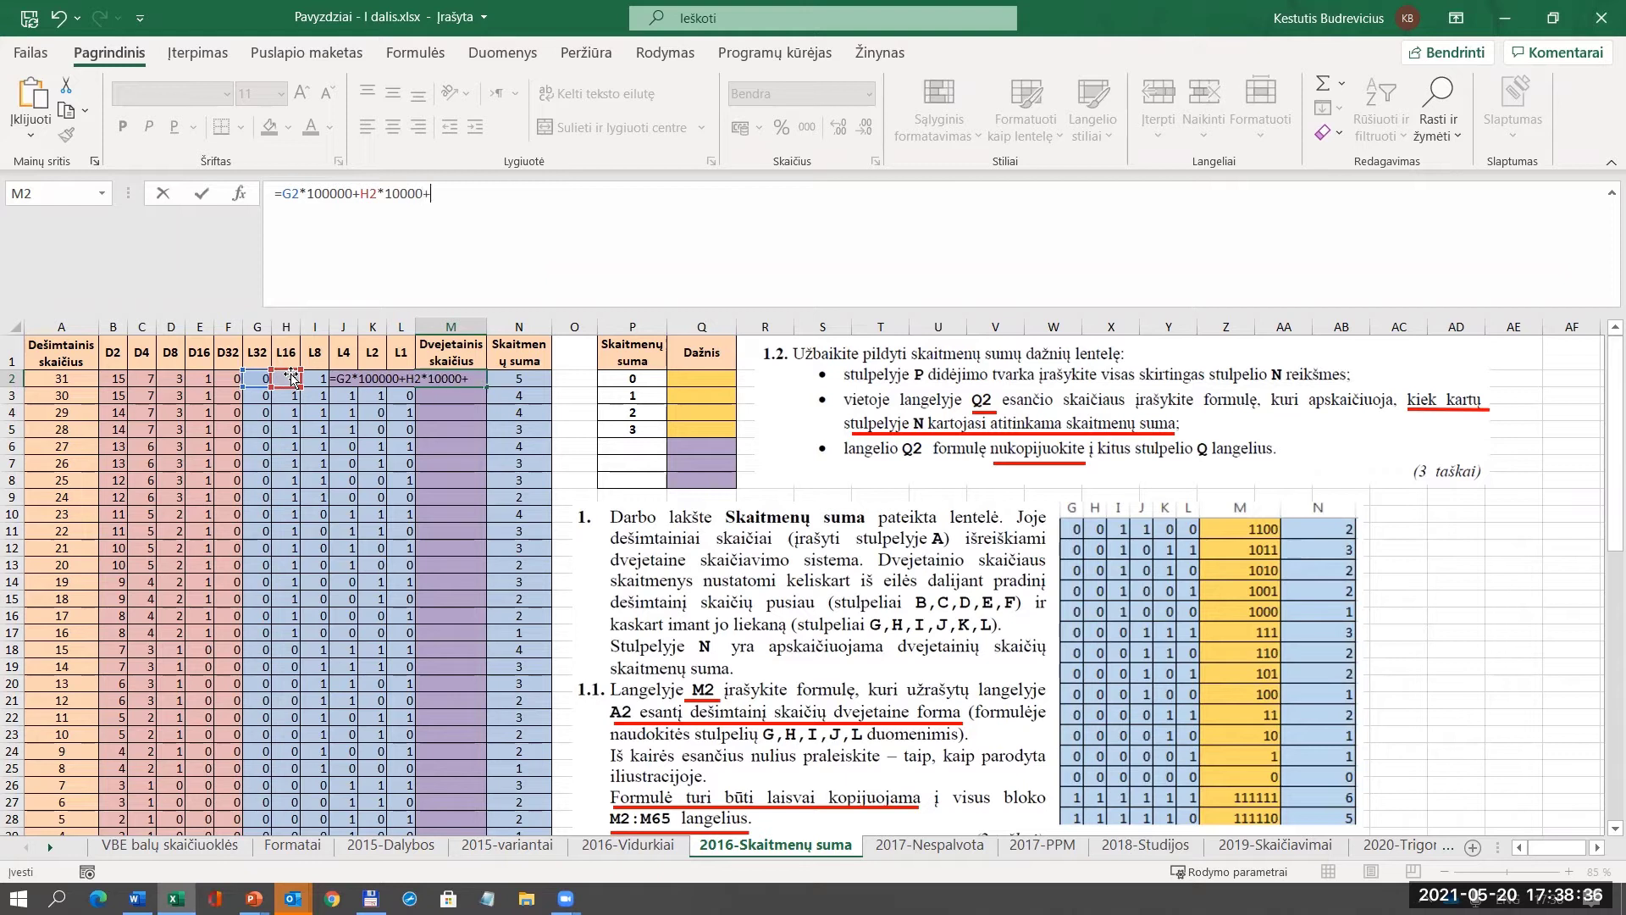
click(321, 378)
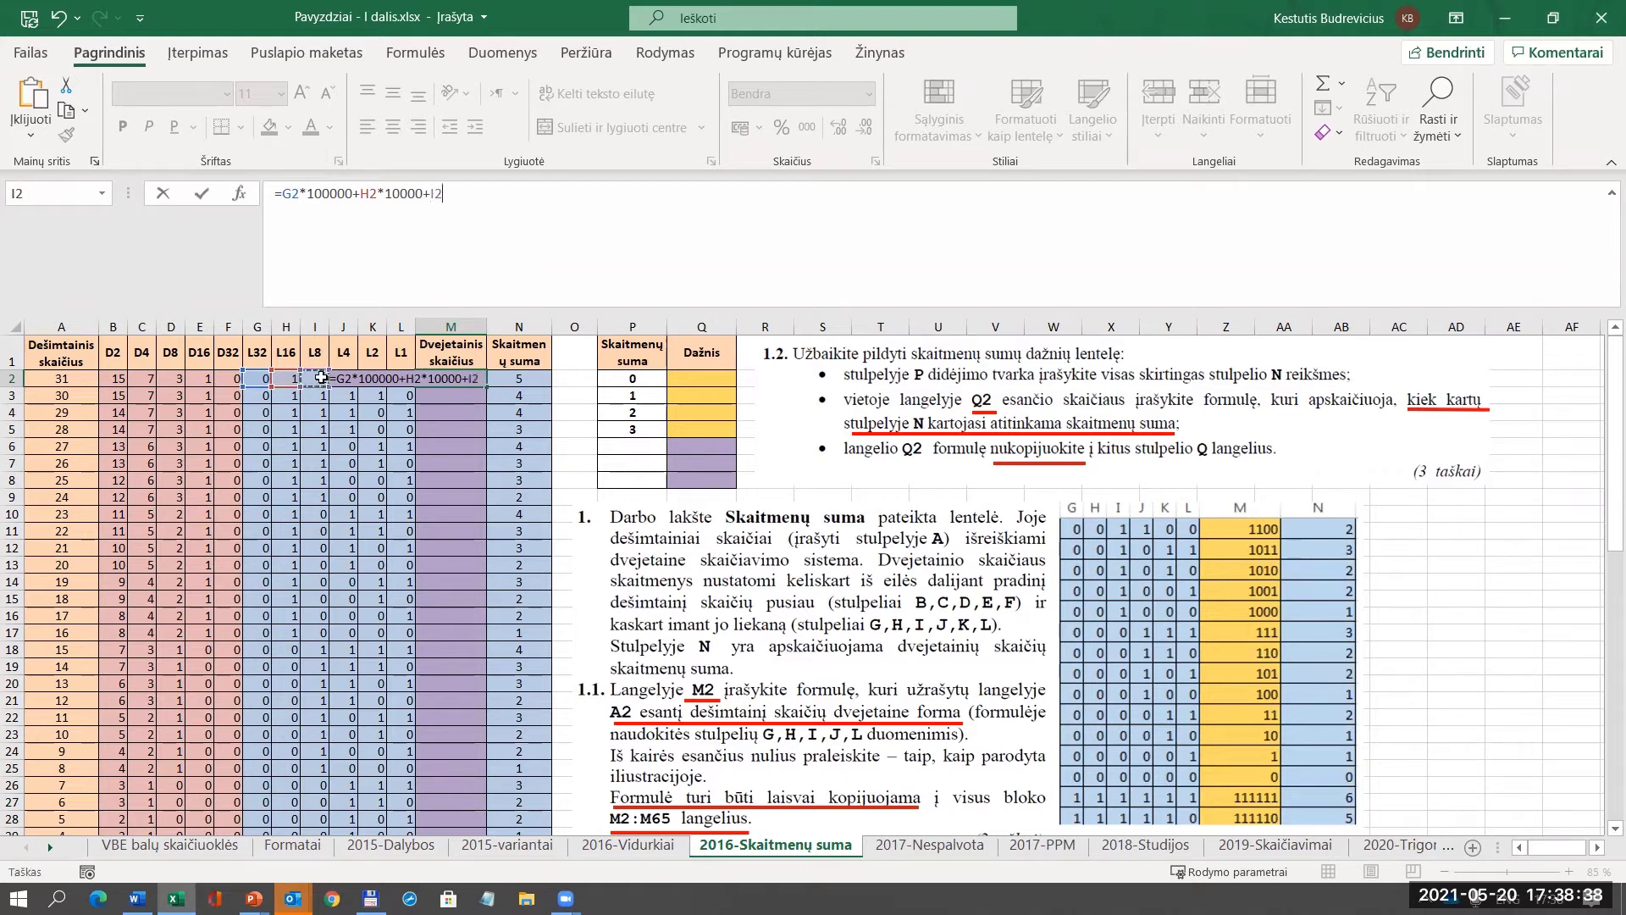
text(*1000)
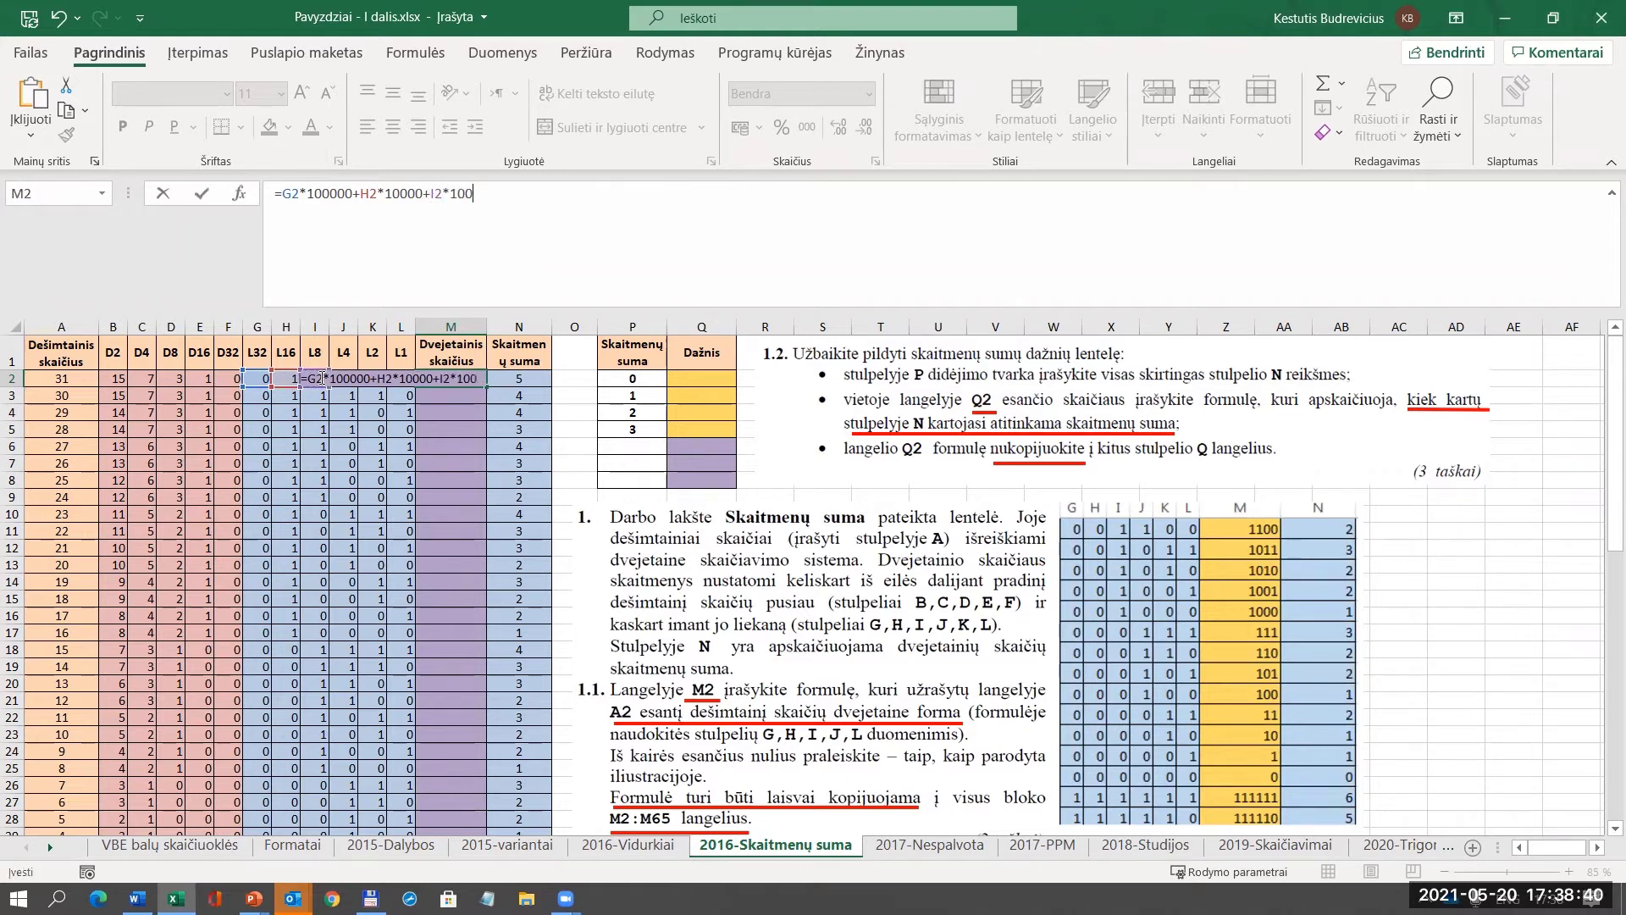
Complete the M2 formula with +J2*100+K2*10+L2 and enter it.
text(+)
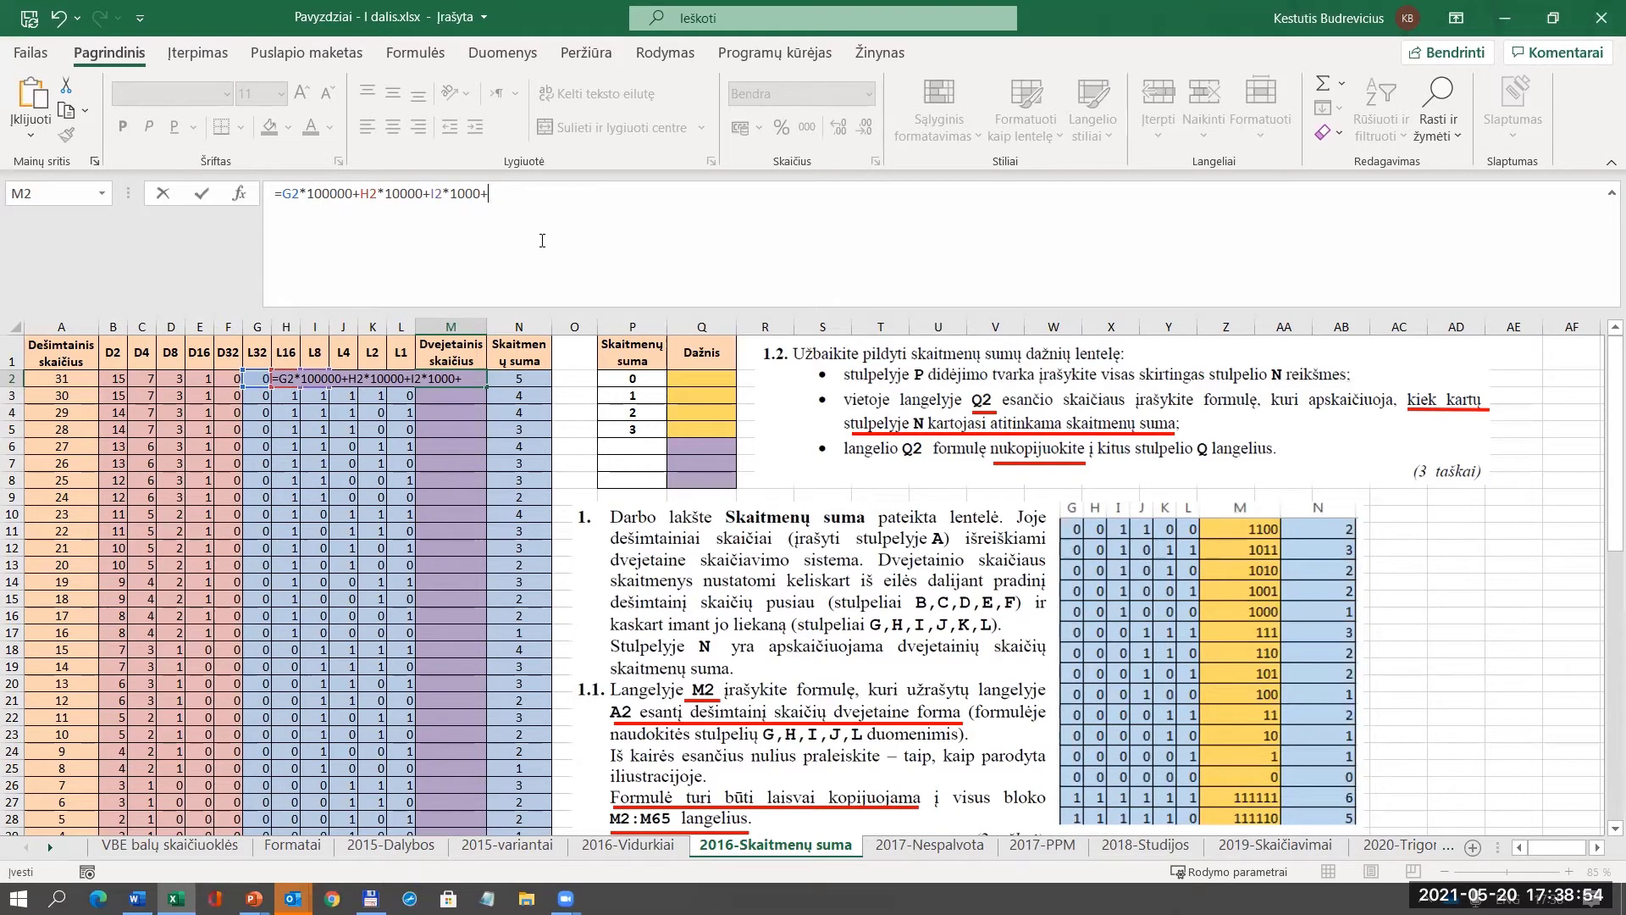
text(j2*100)
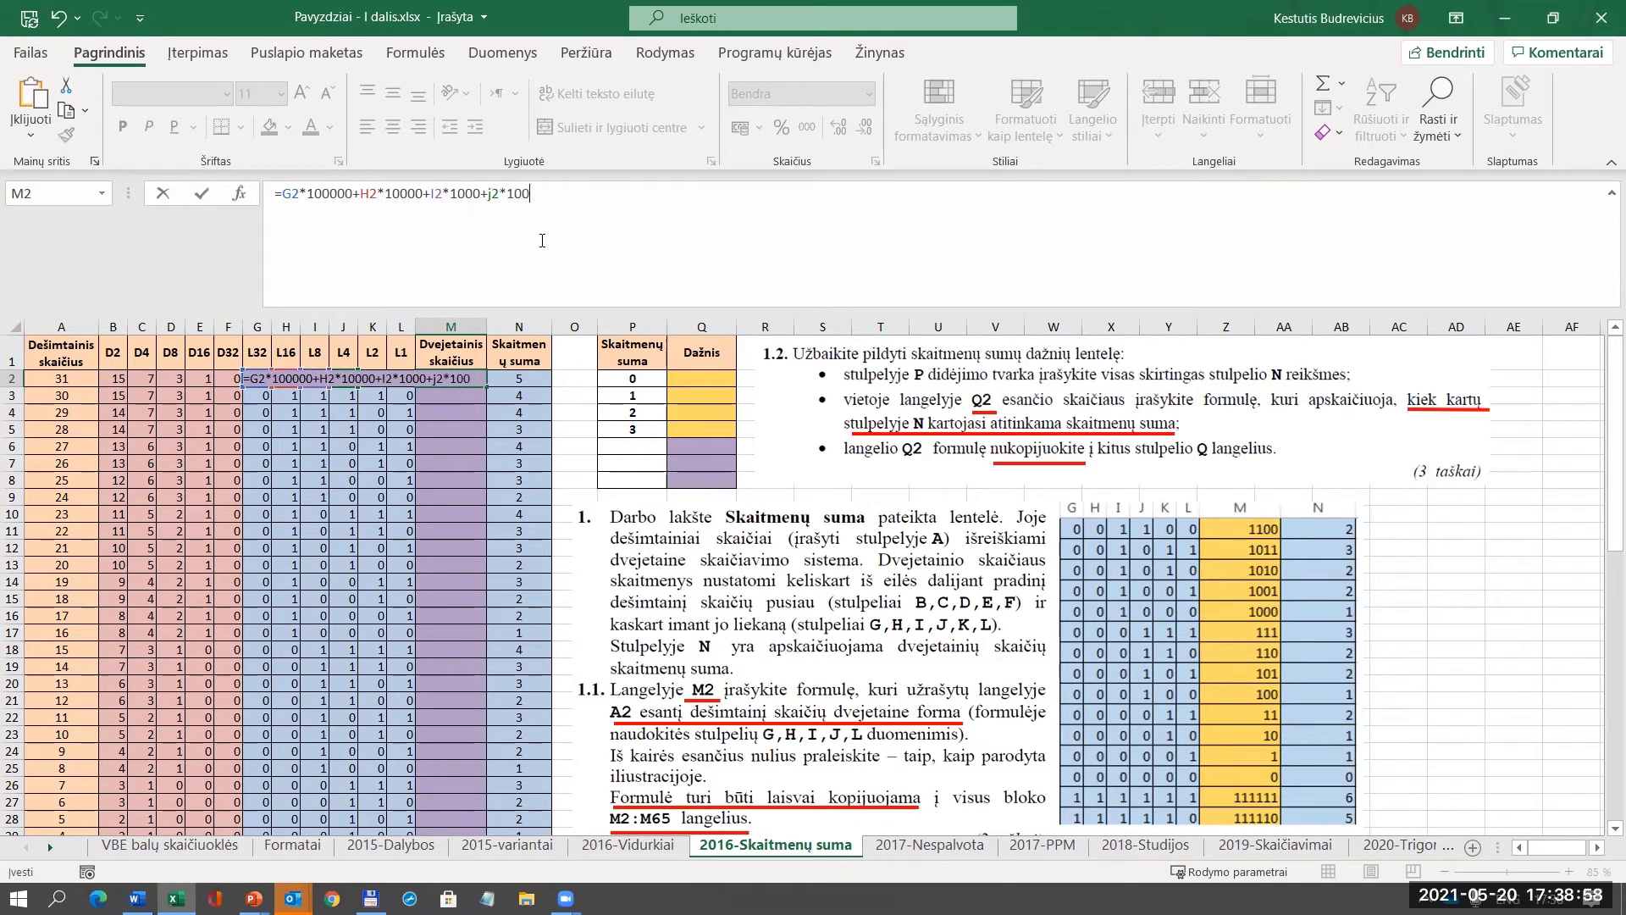
text(+k2*)
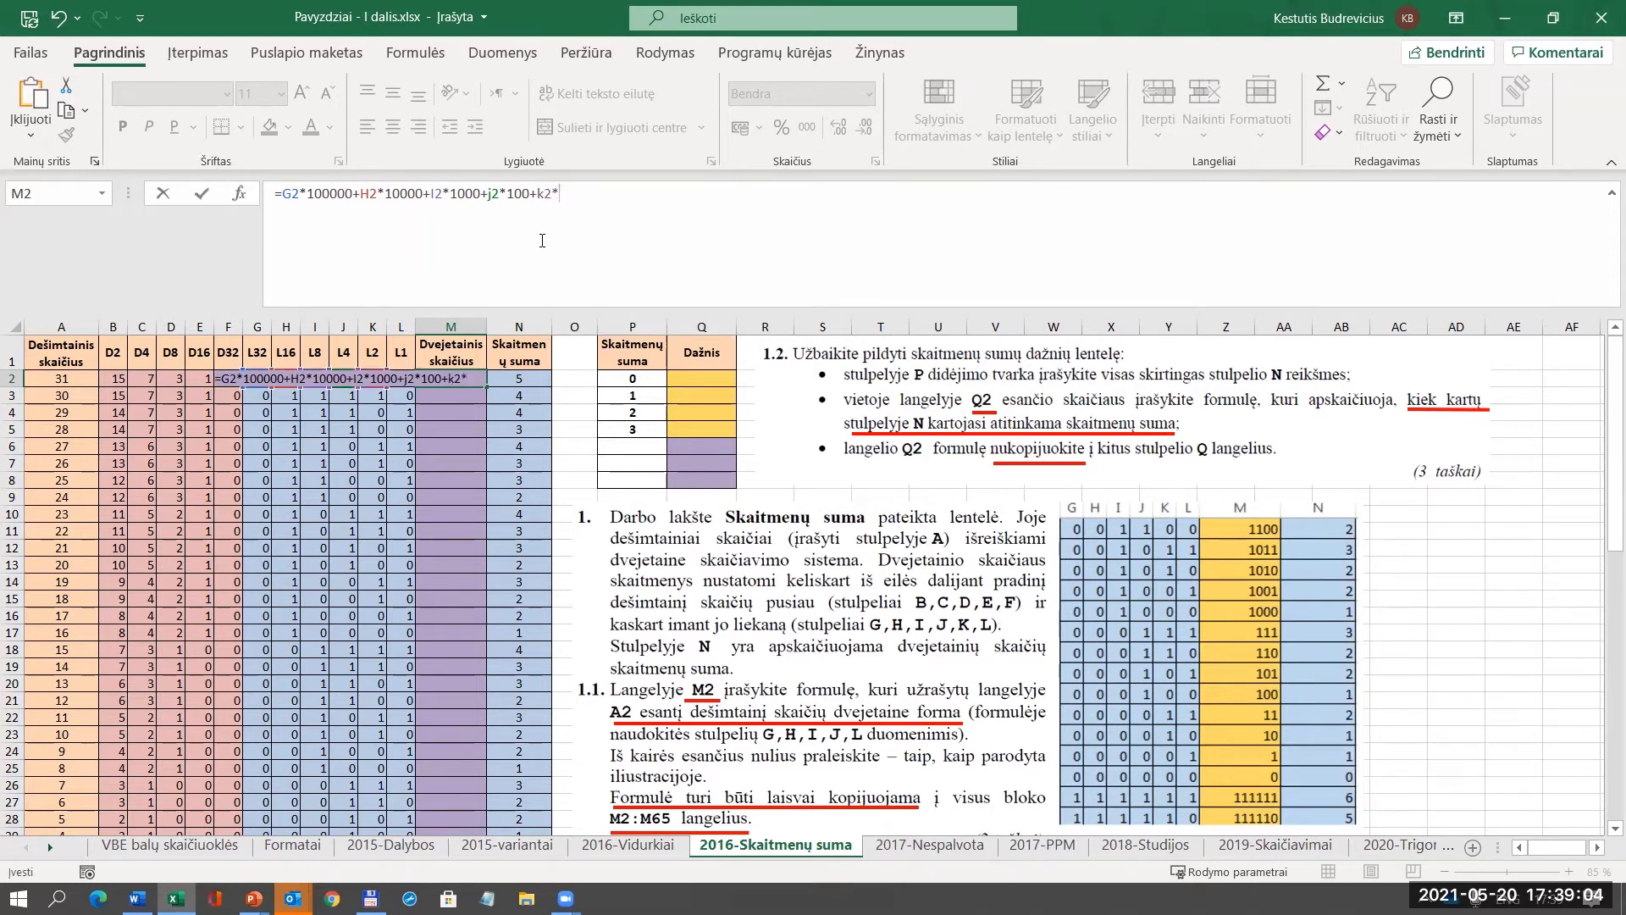
text(10+)
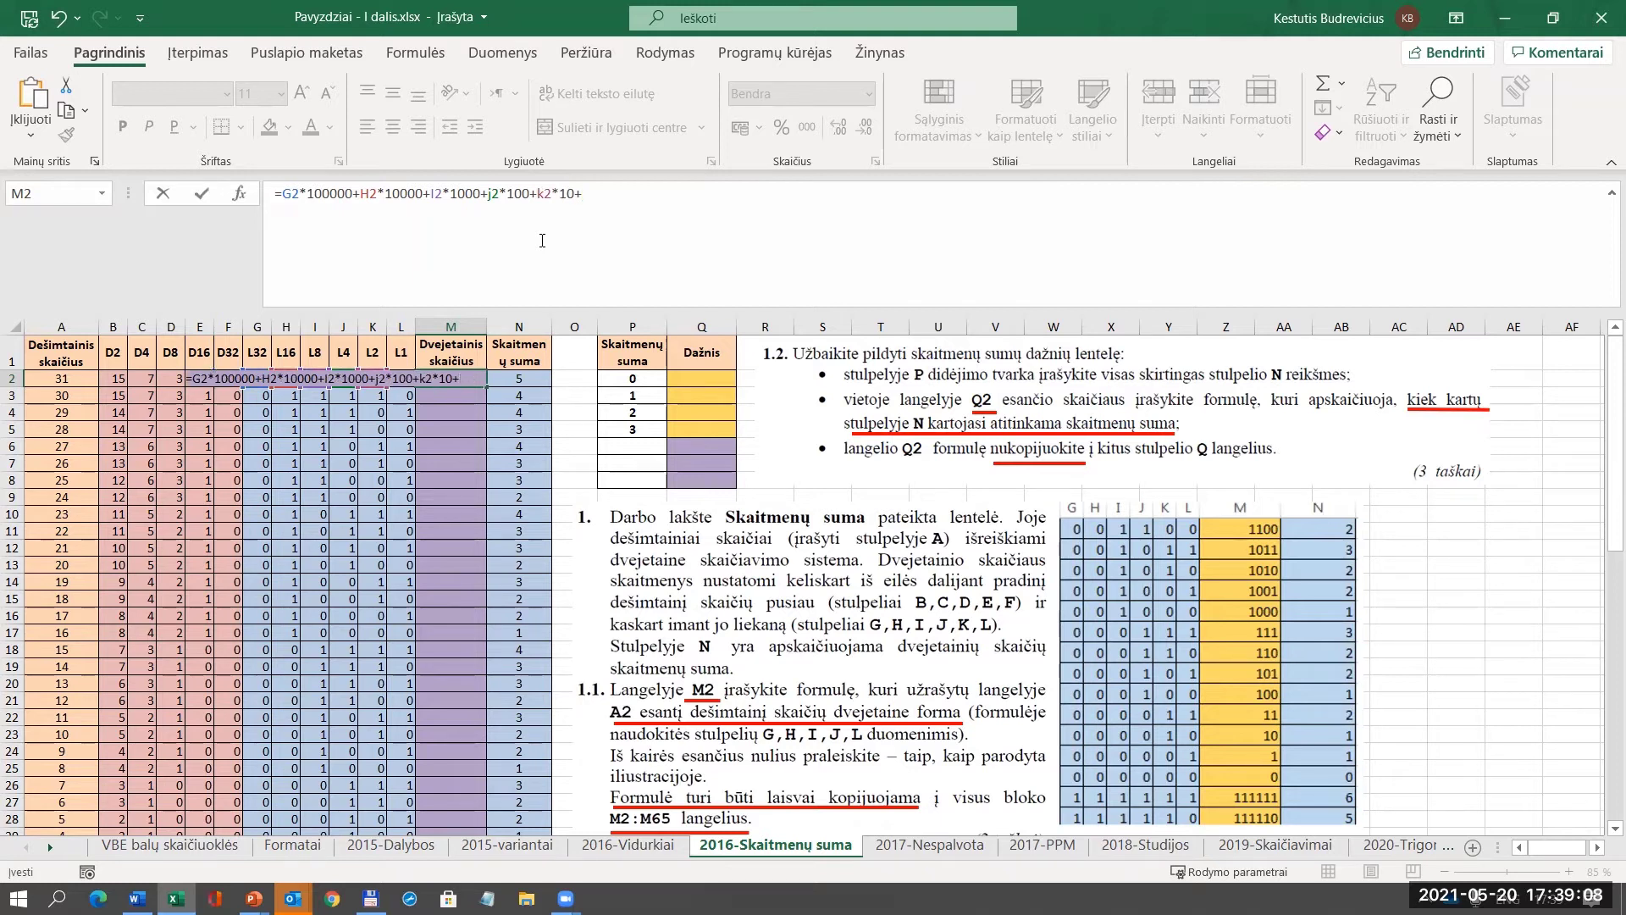
text(l2)
key(Return)
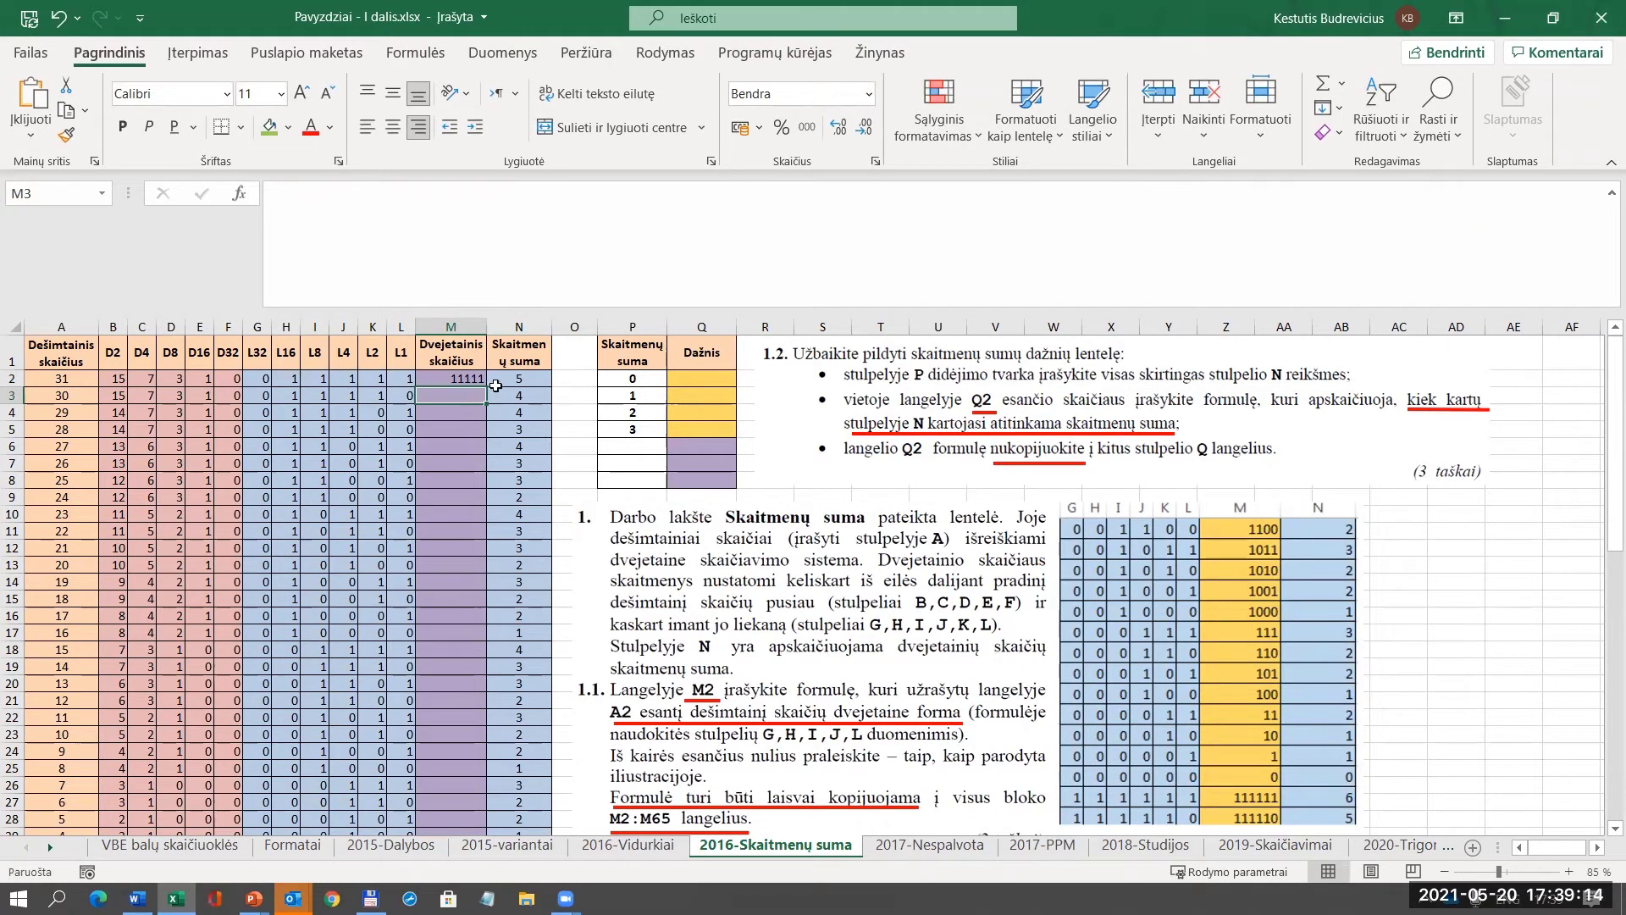
Start an alternative binary-number formula in M3 with =L3+K3*10*J3*100.
text(=)
click(412, 395)
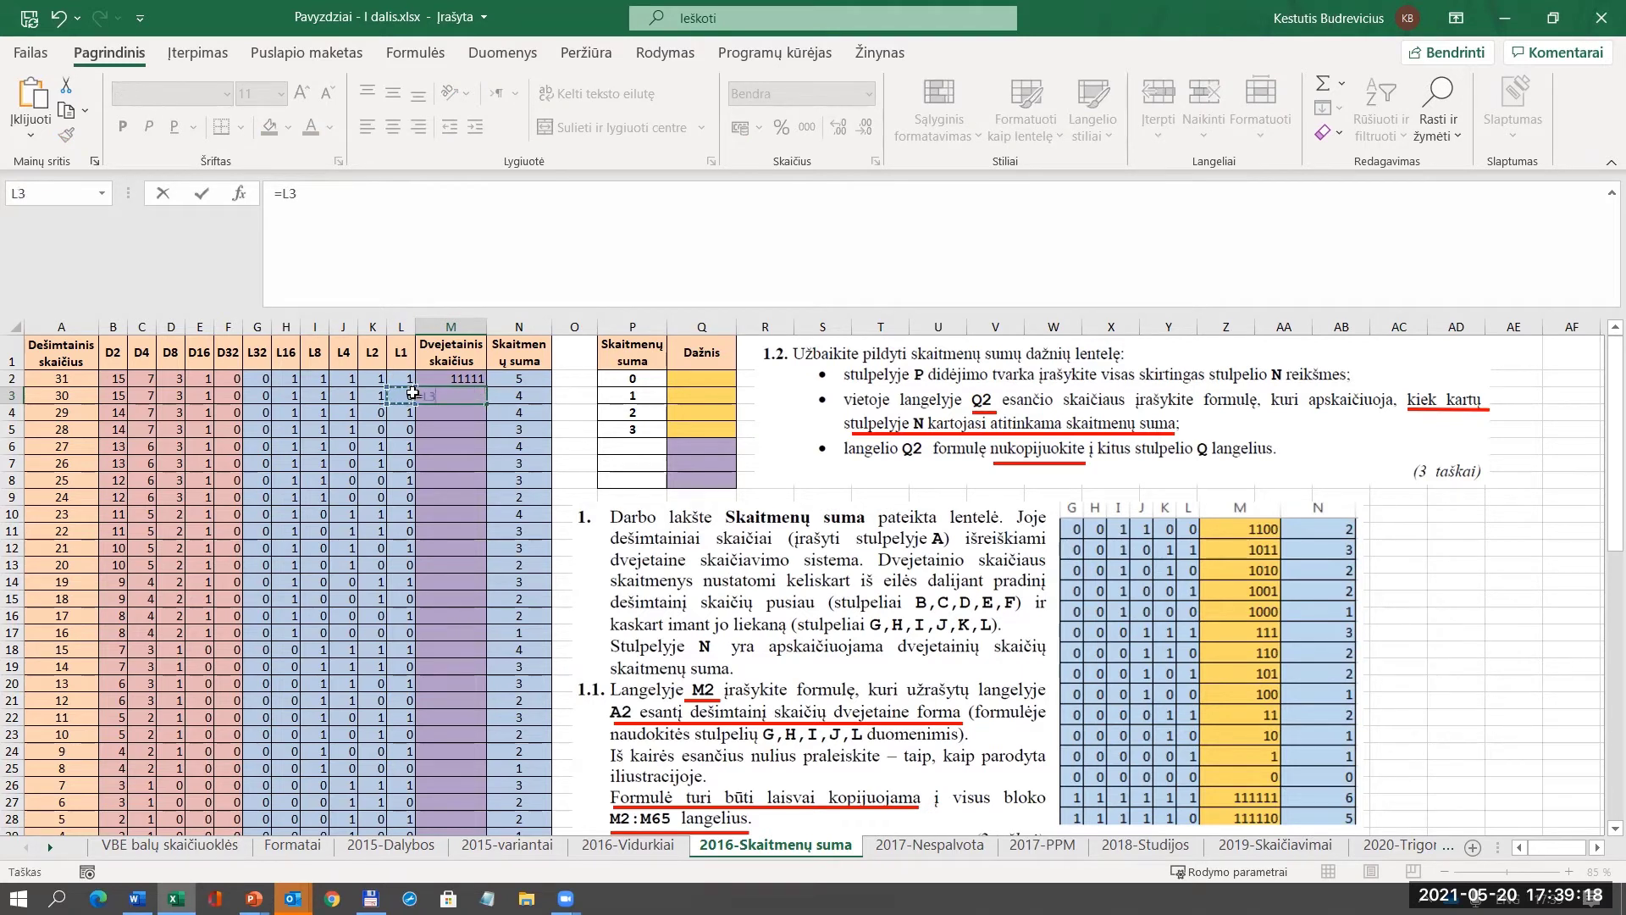
text(+)
click(372, 395)
text(*)
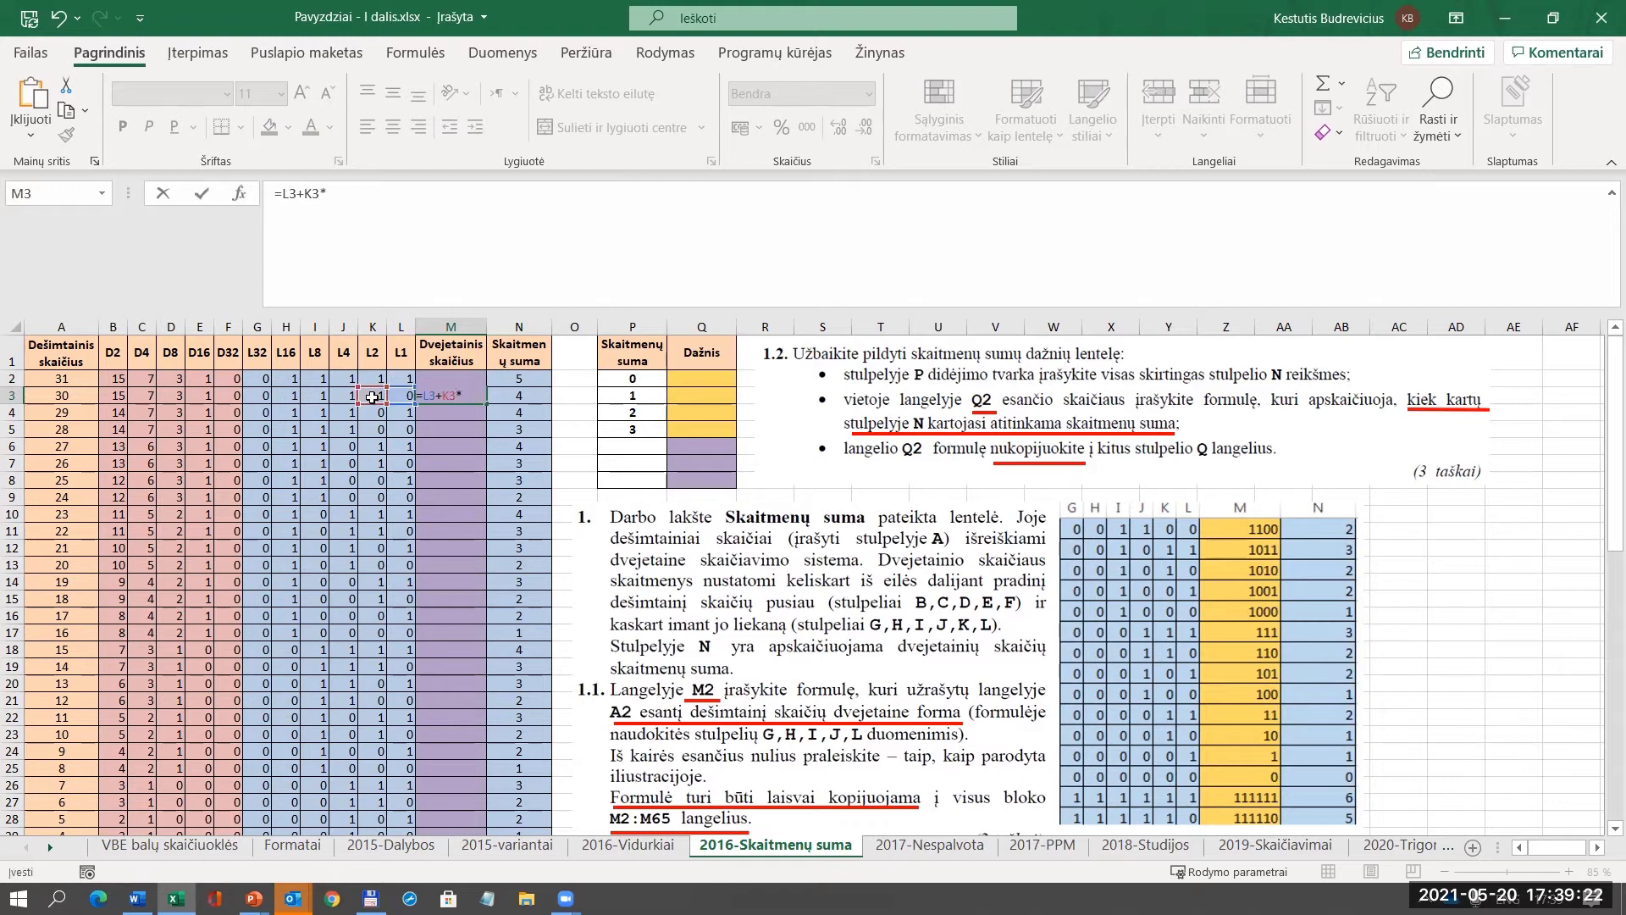
text(10*)
click(349, 395)
text(*100)
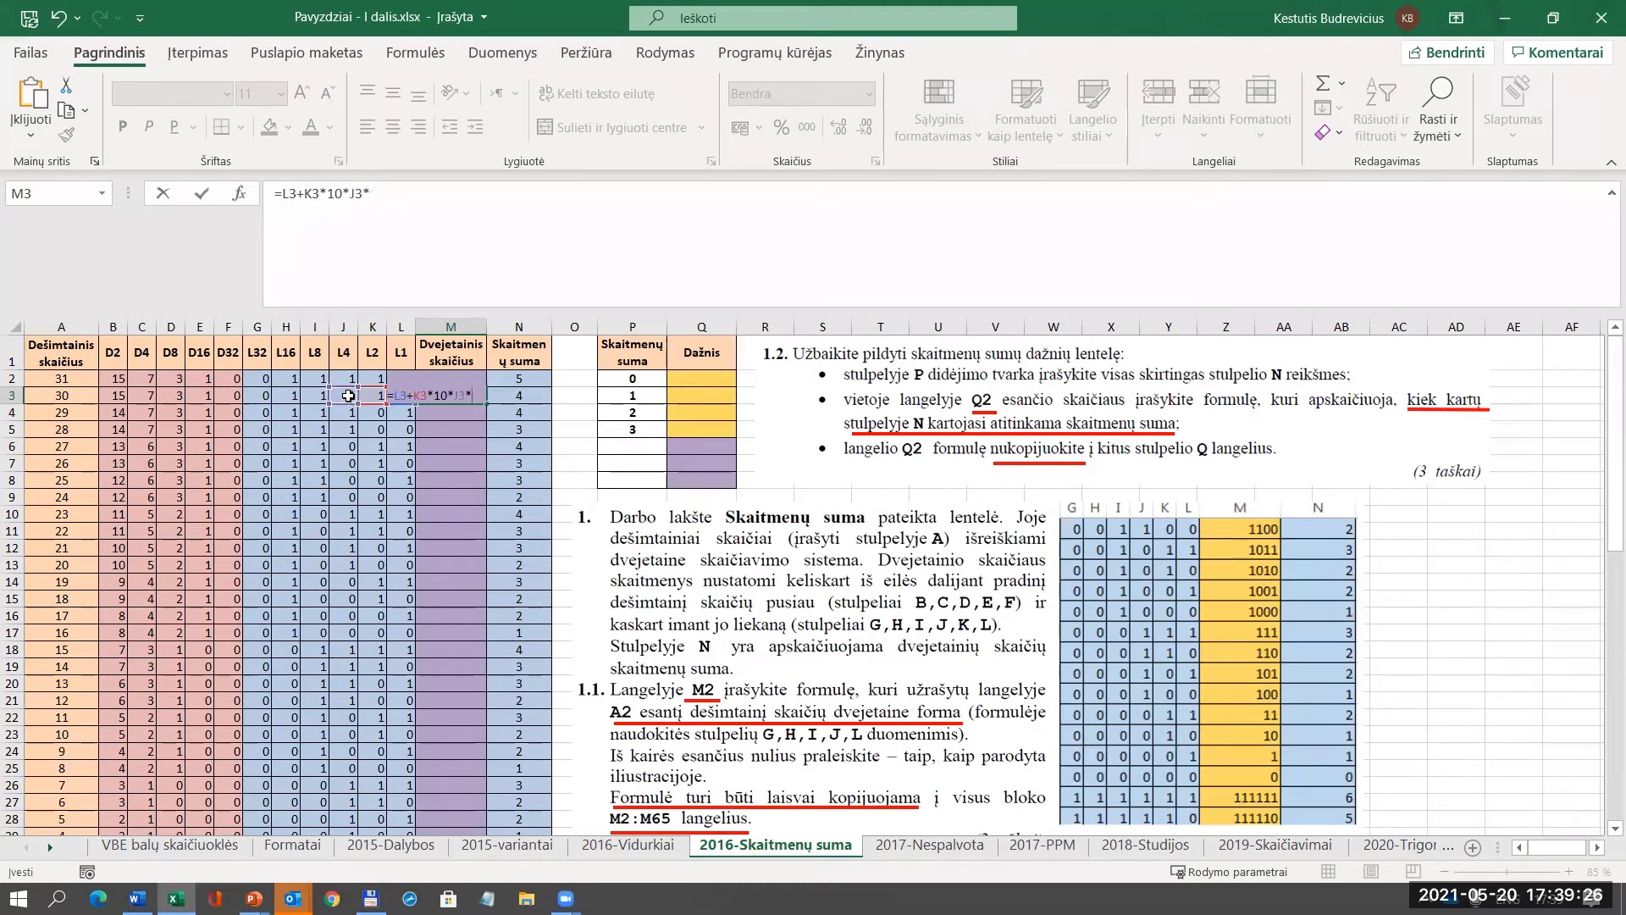
Extend the M3 formula with *I3*1000.
text(*)
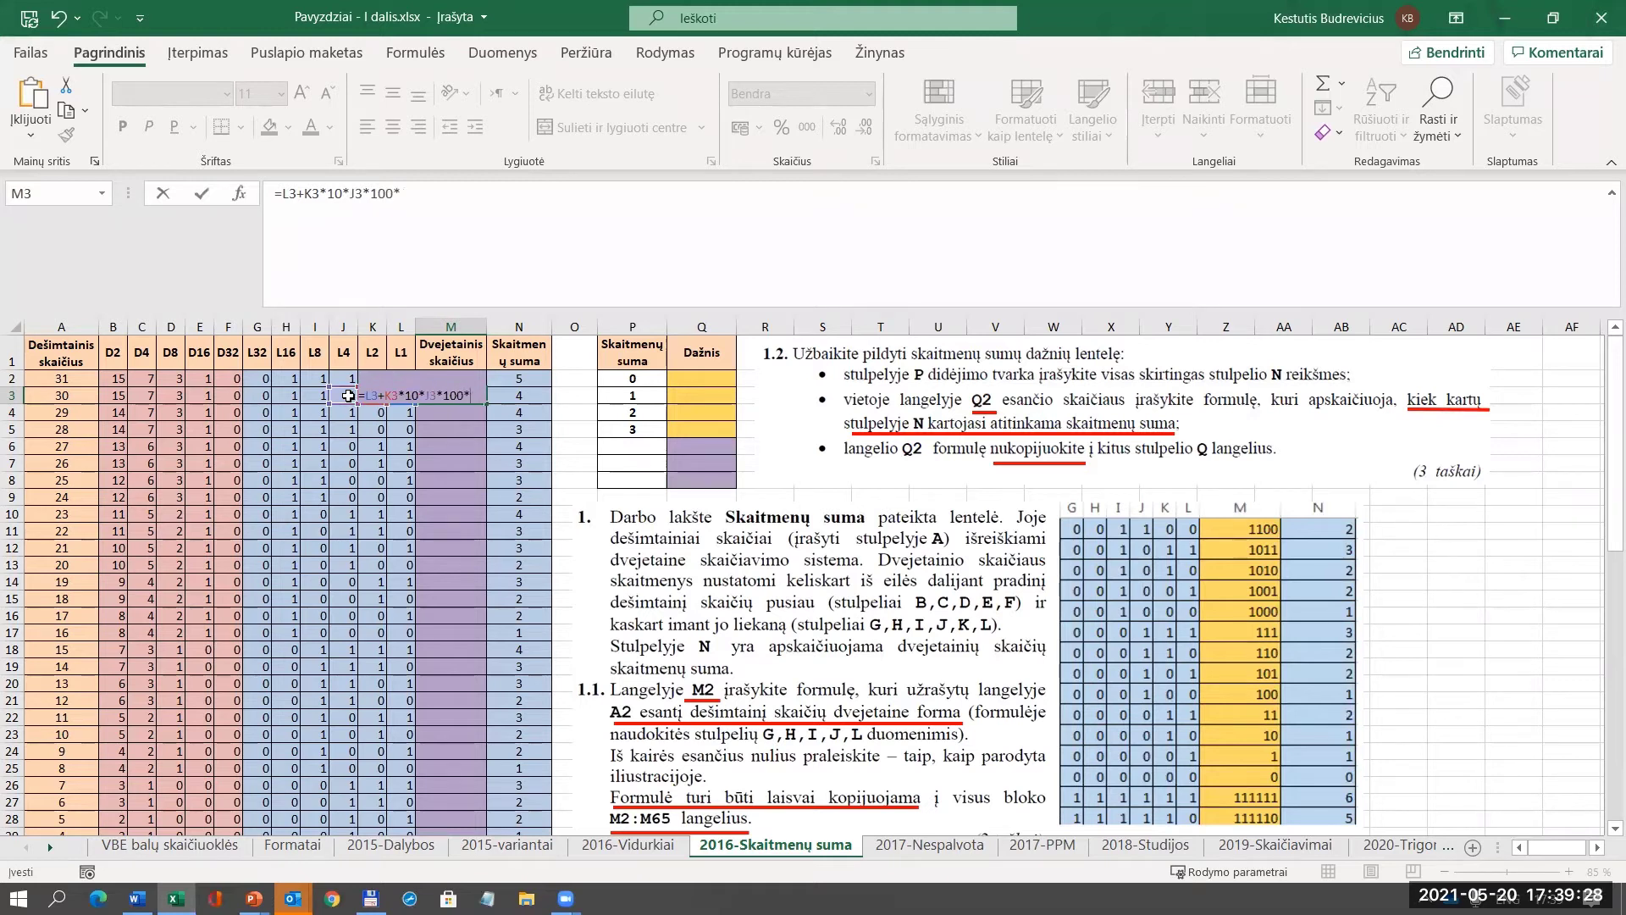
click(321, 391)
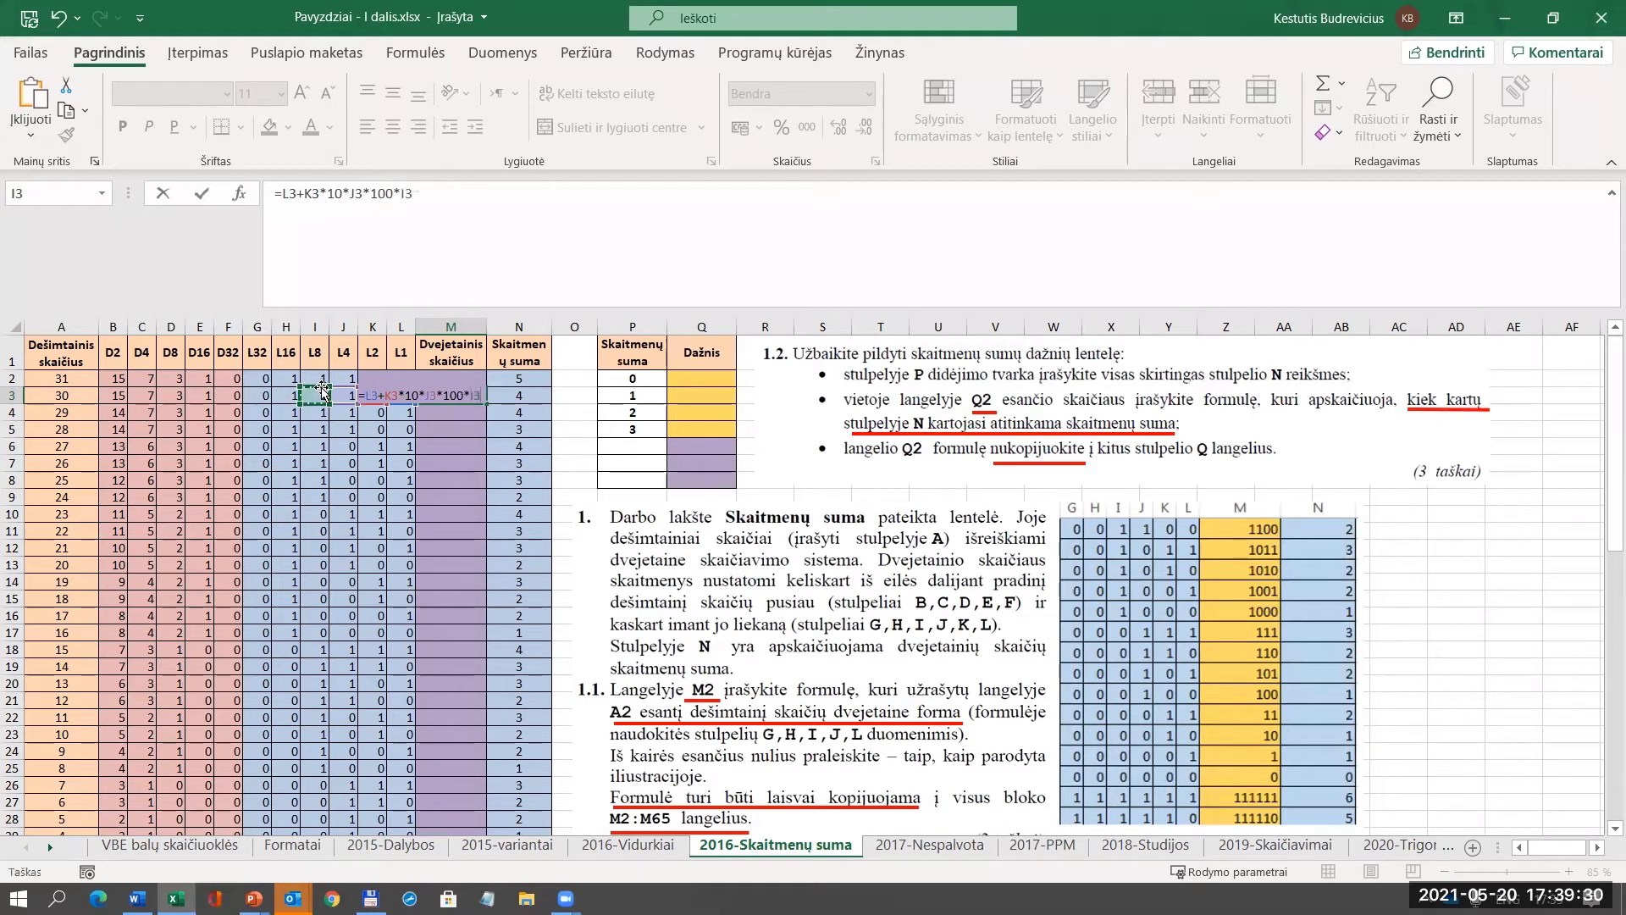
text(*)
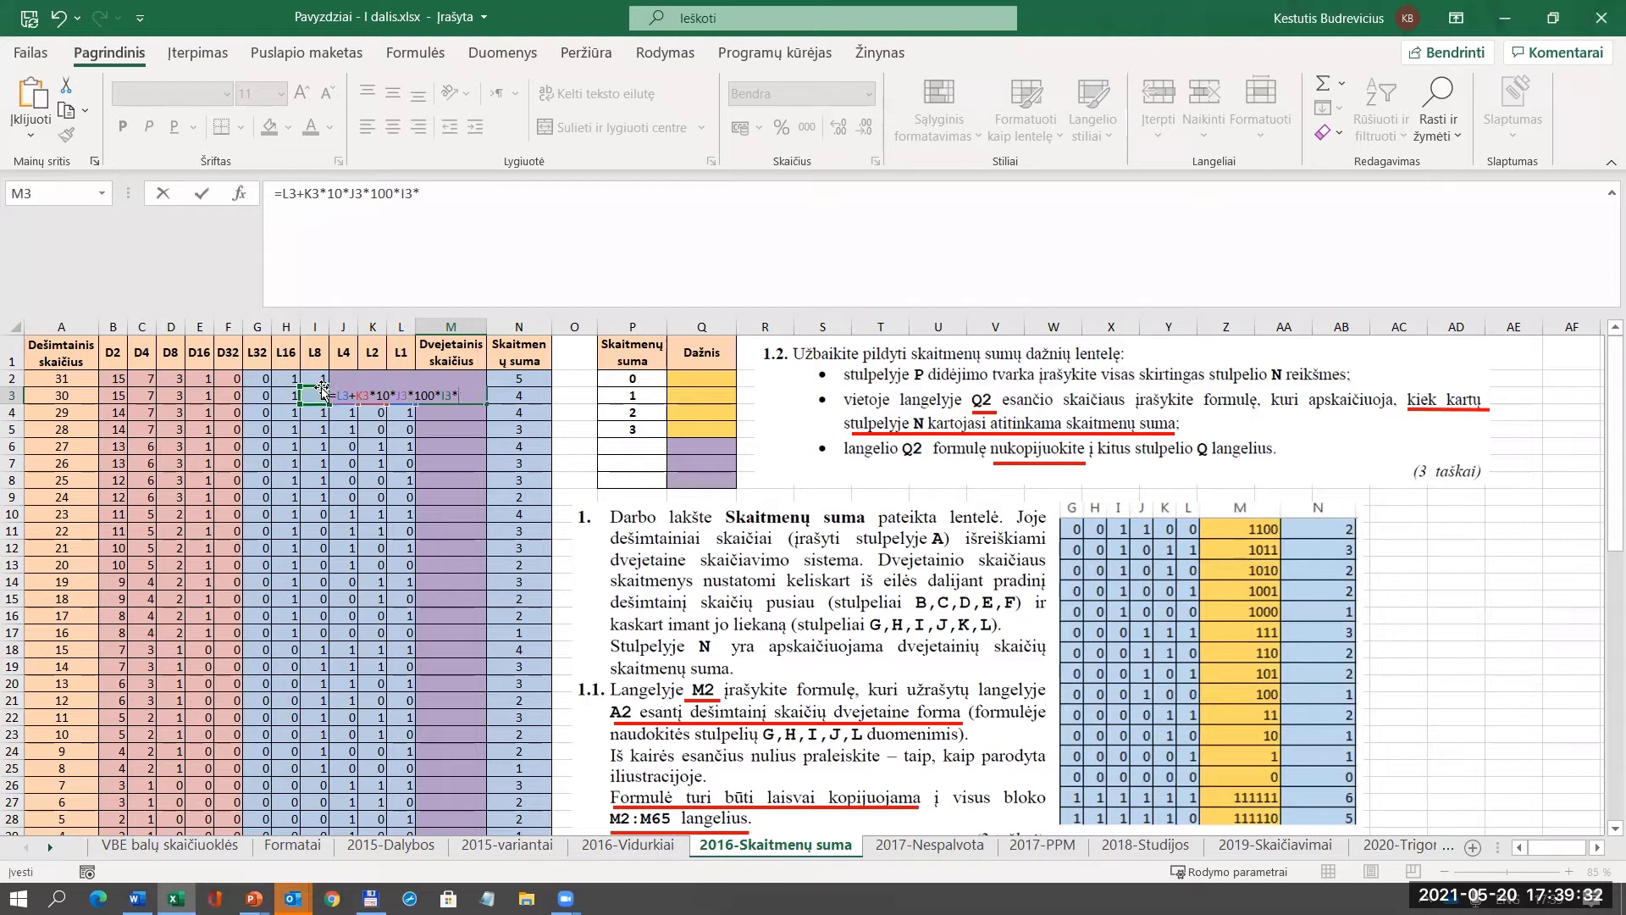
text(1000)
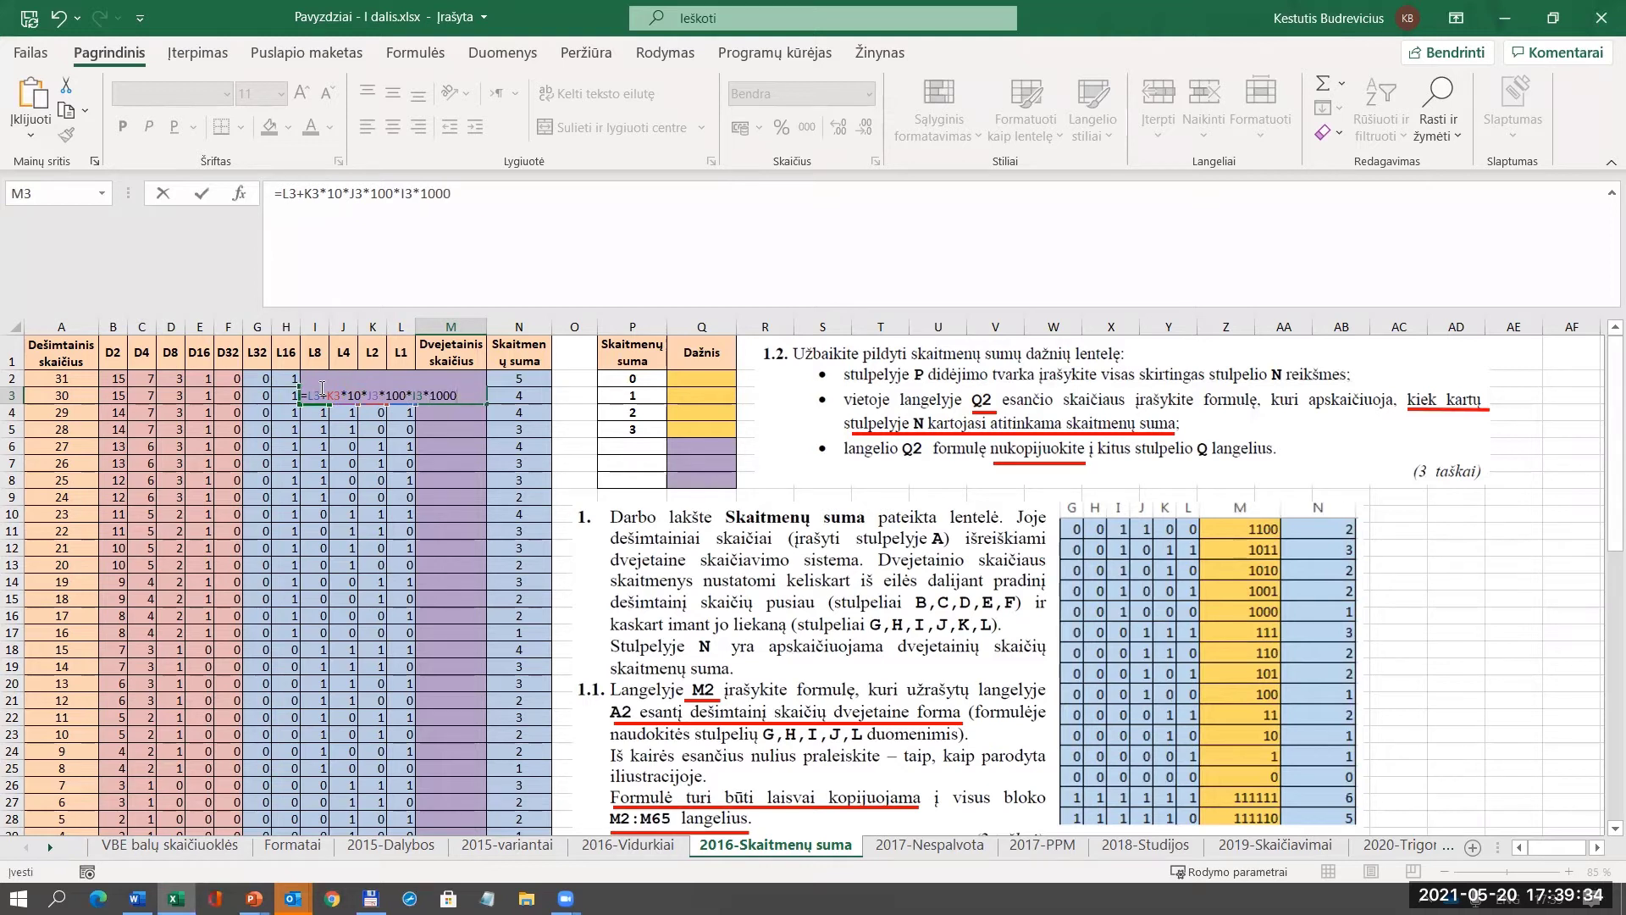
Replace the multiplication sign before I3 with a plus in the M3 formula and append +H3*10000.
click(410, 389)
key(BackSpace)
text(+)
text(+)
click(289, 394)
text(*10000)
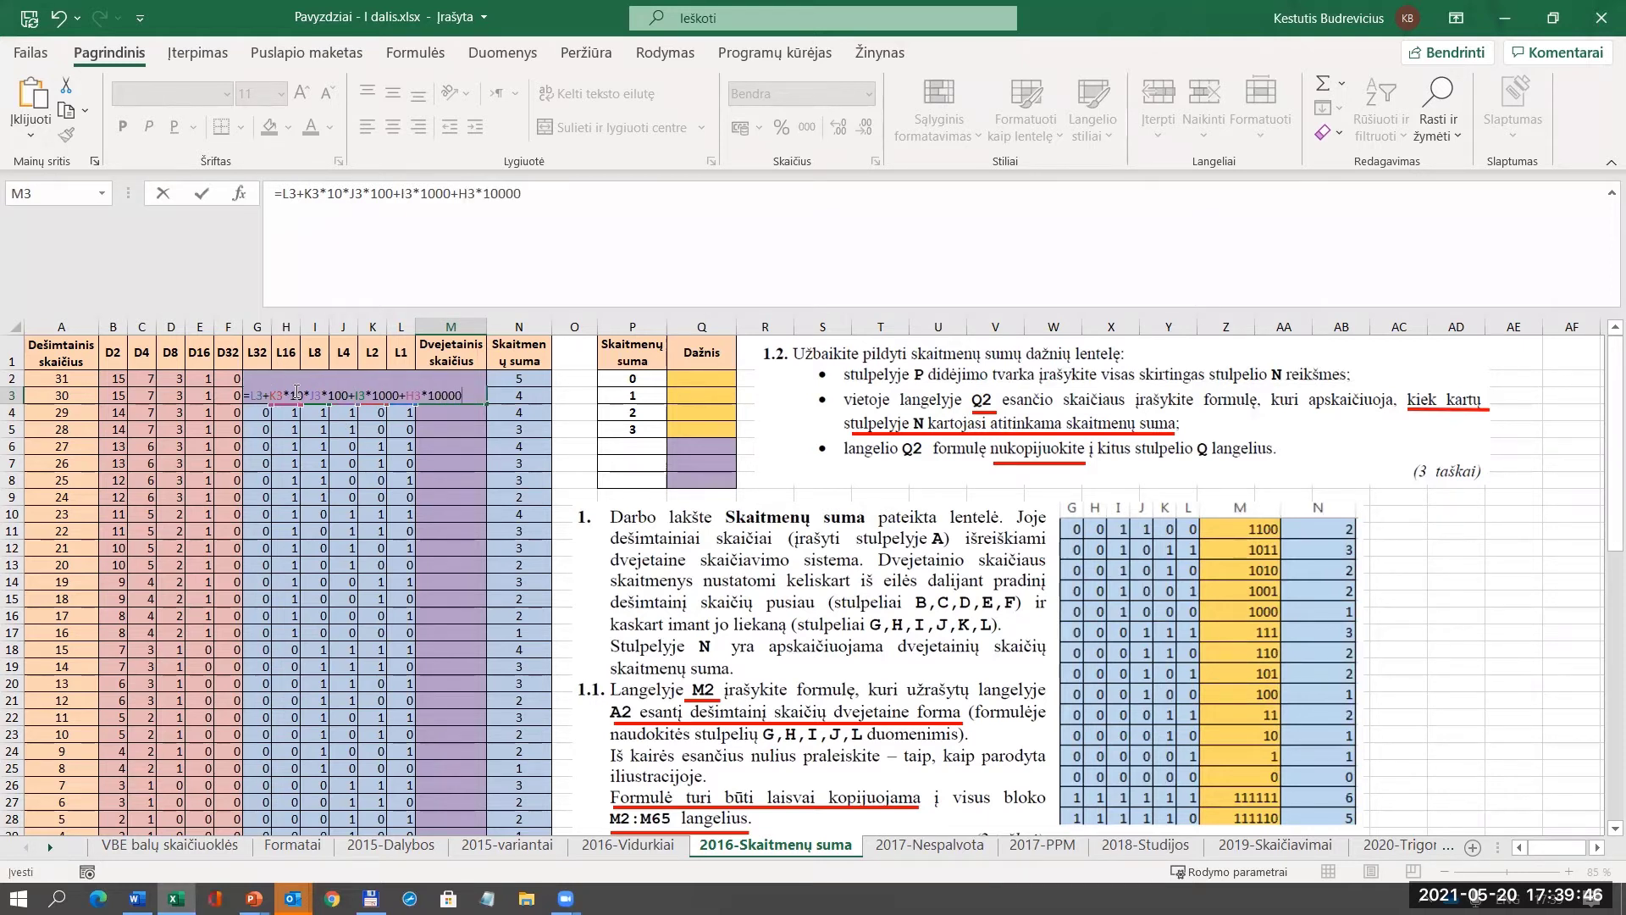
Append +G3*100000 to the M3 formula and enter it.
text(+)
text(g)
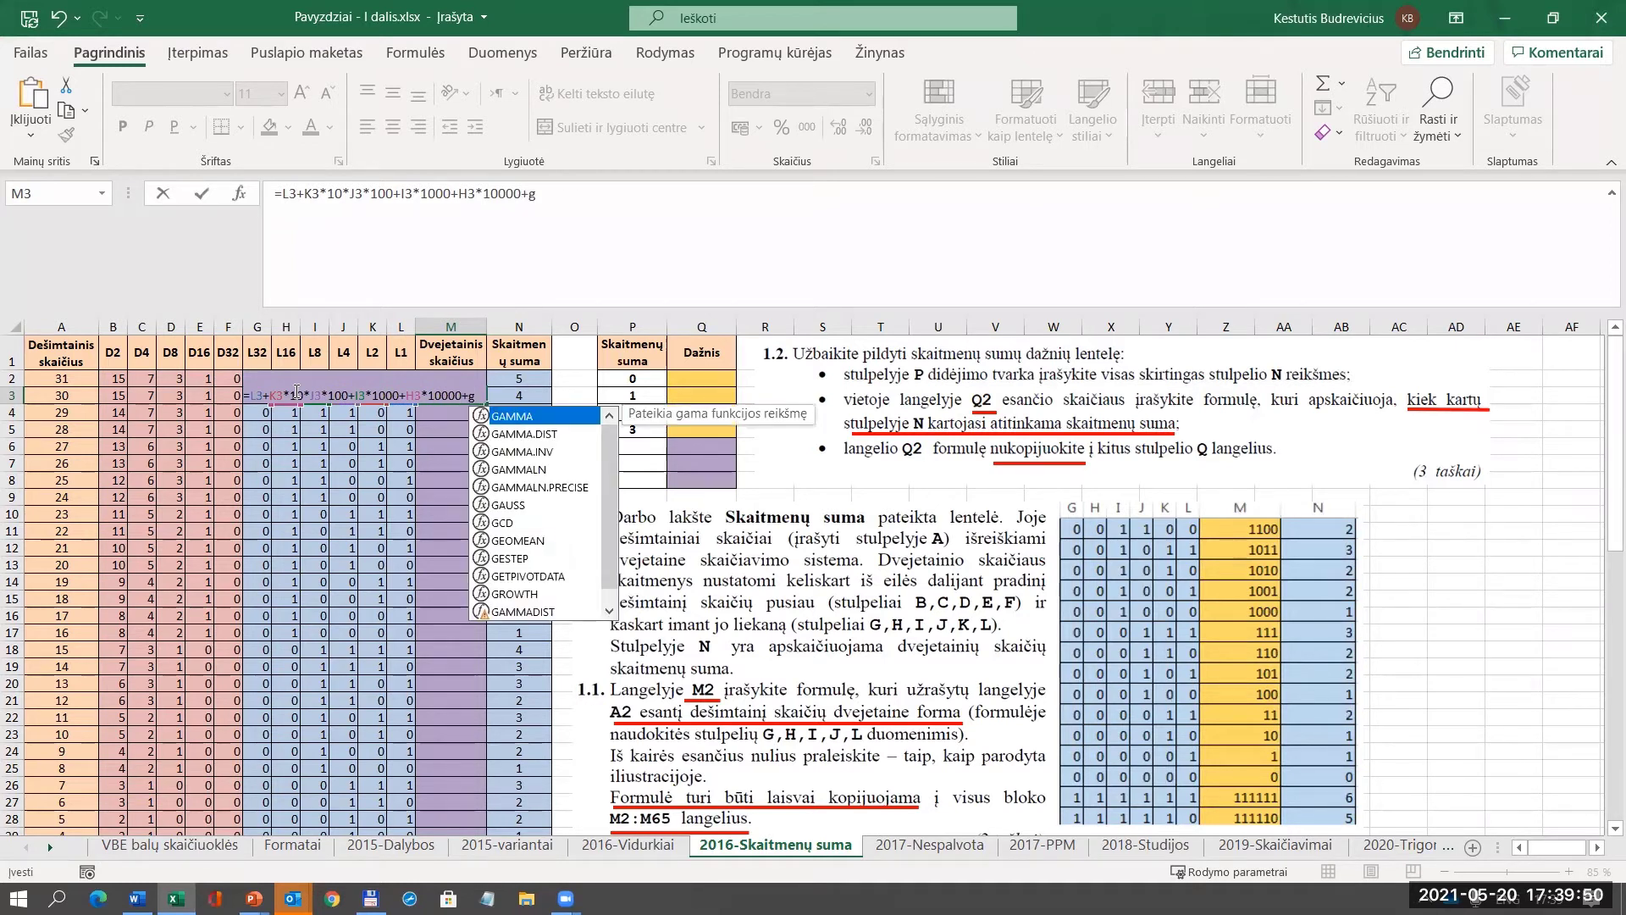
text(3*100)
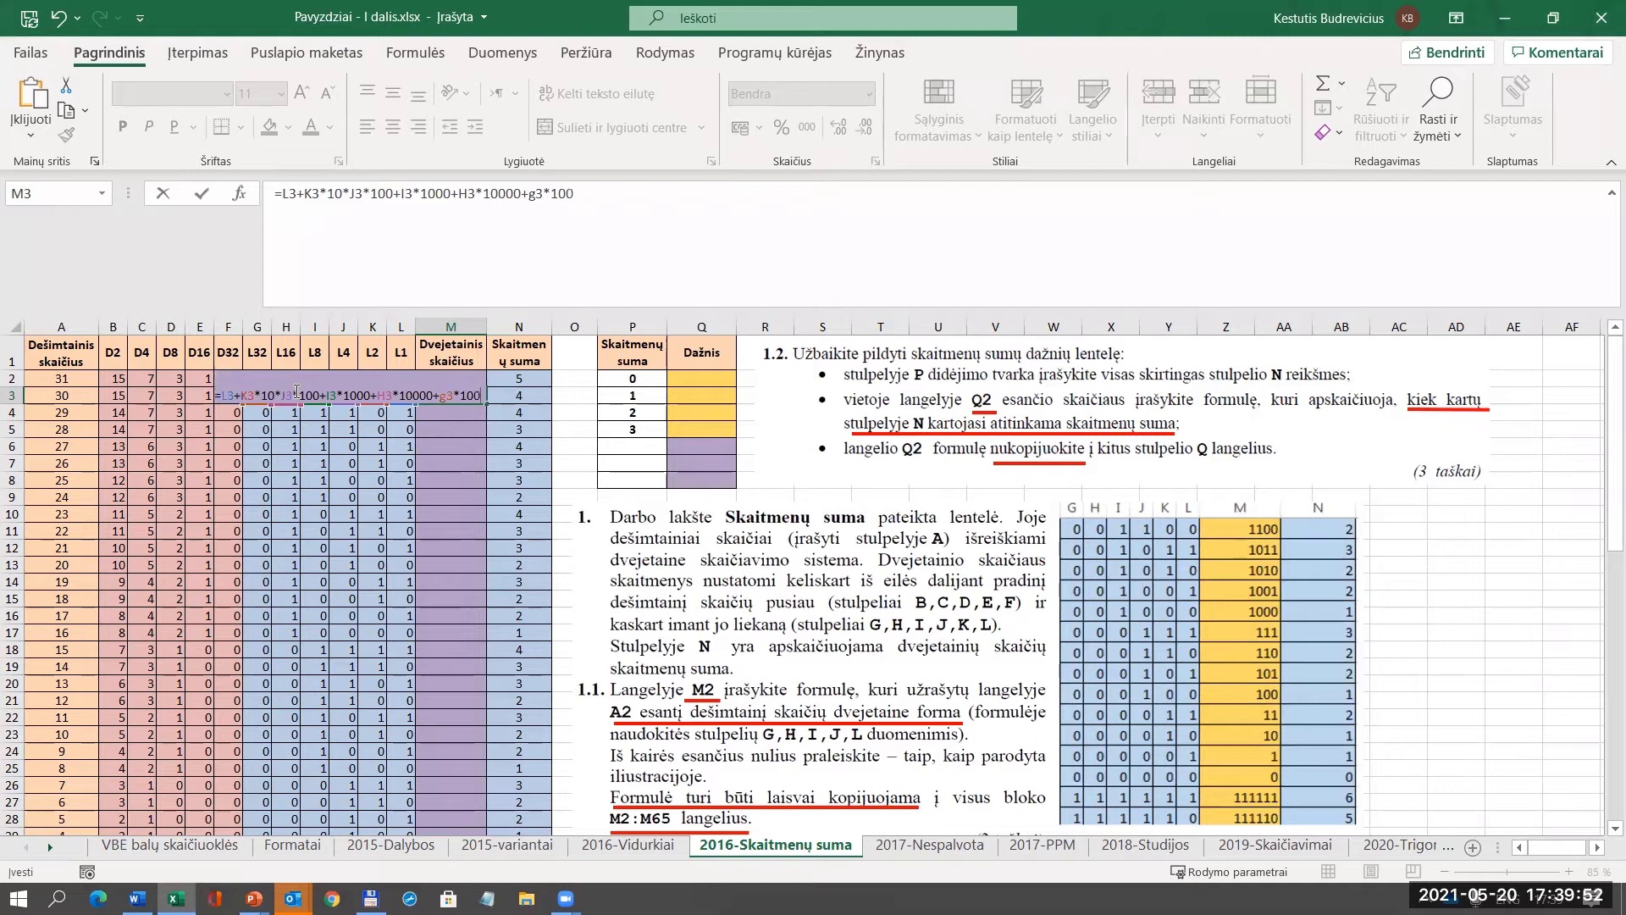
text(000)
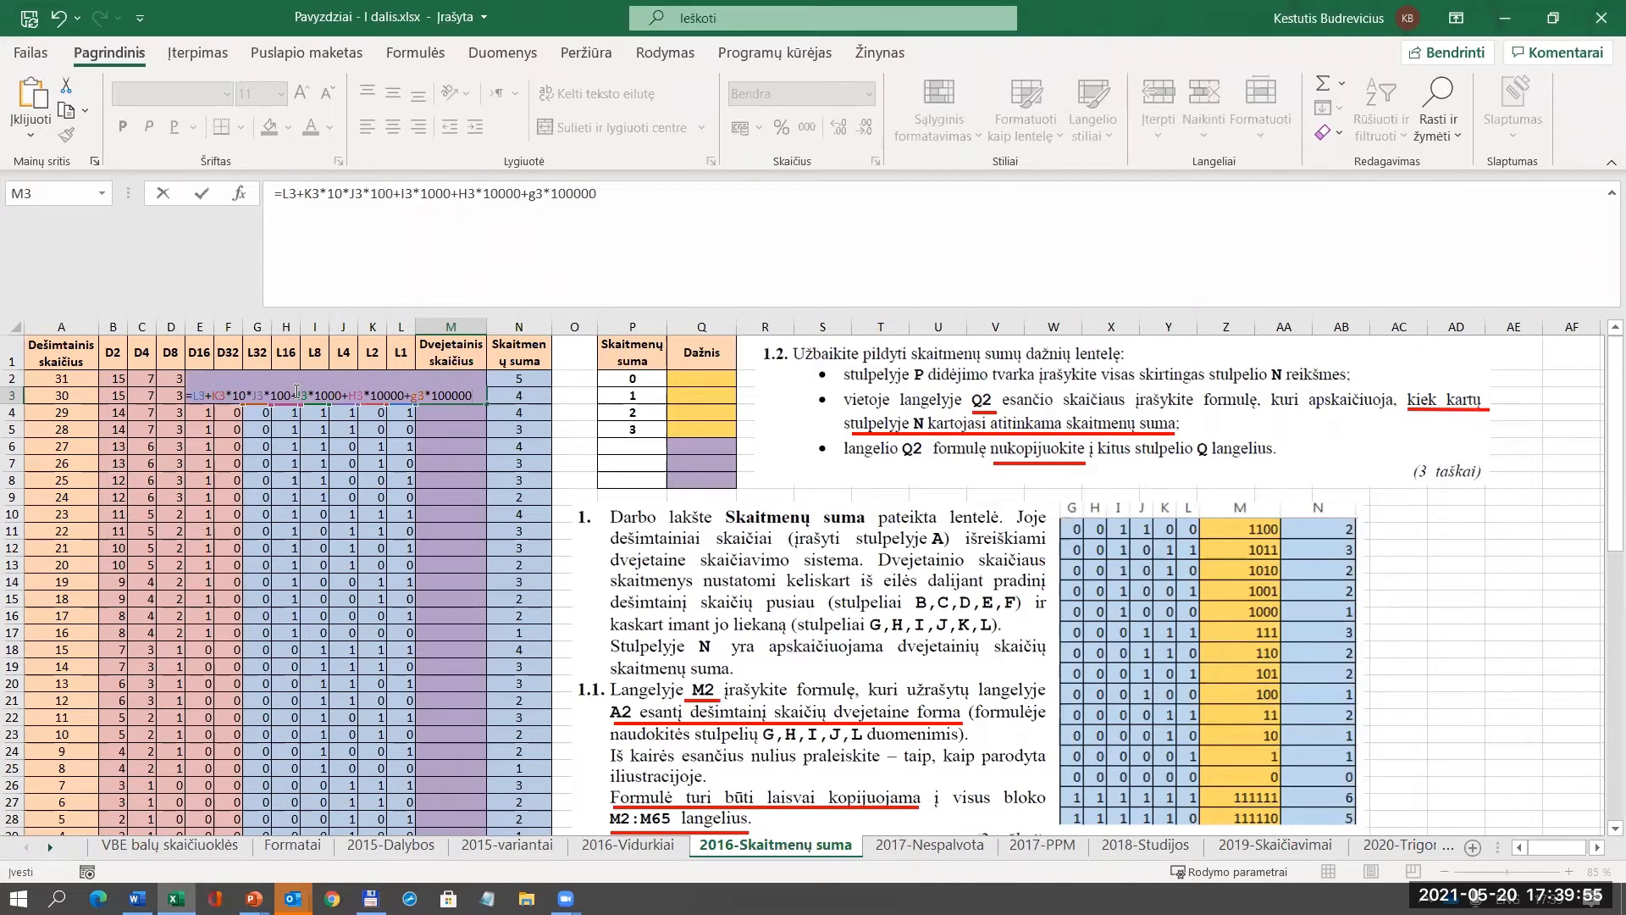
key(Return)
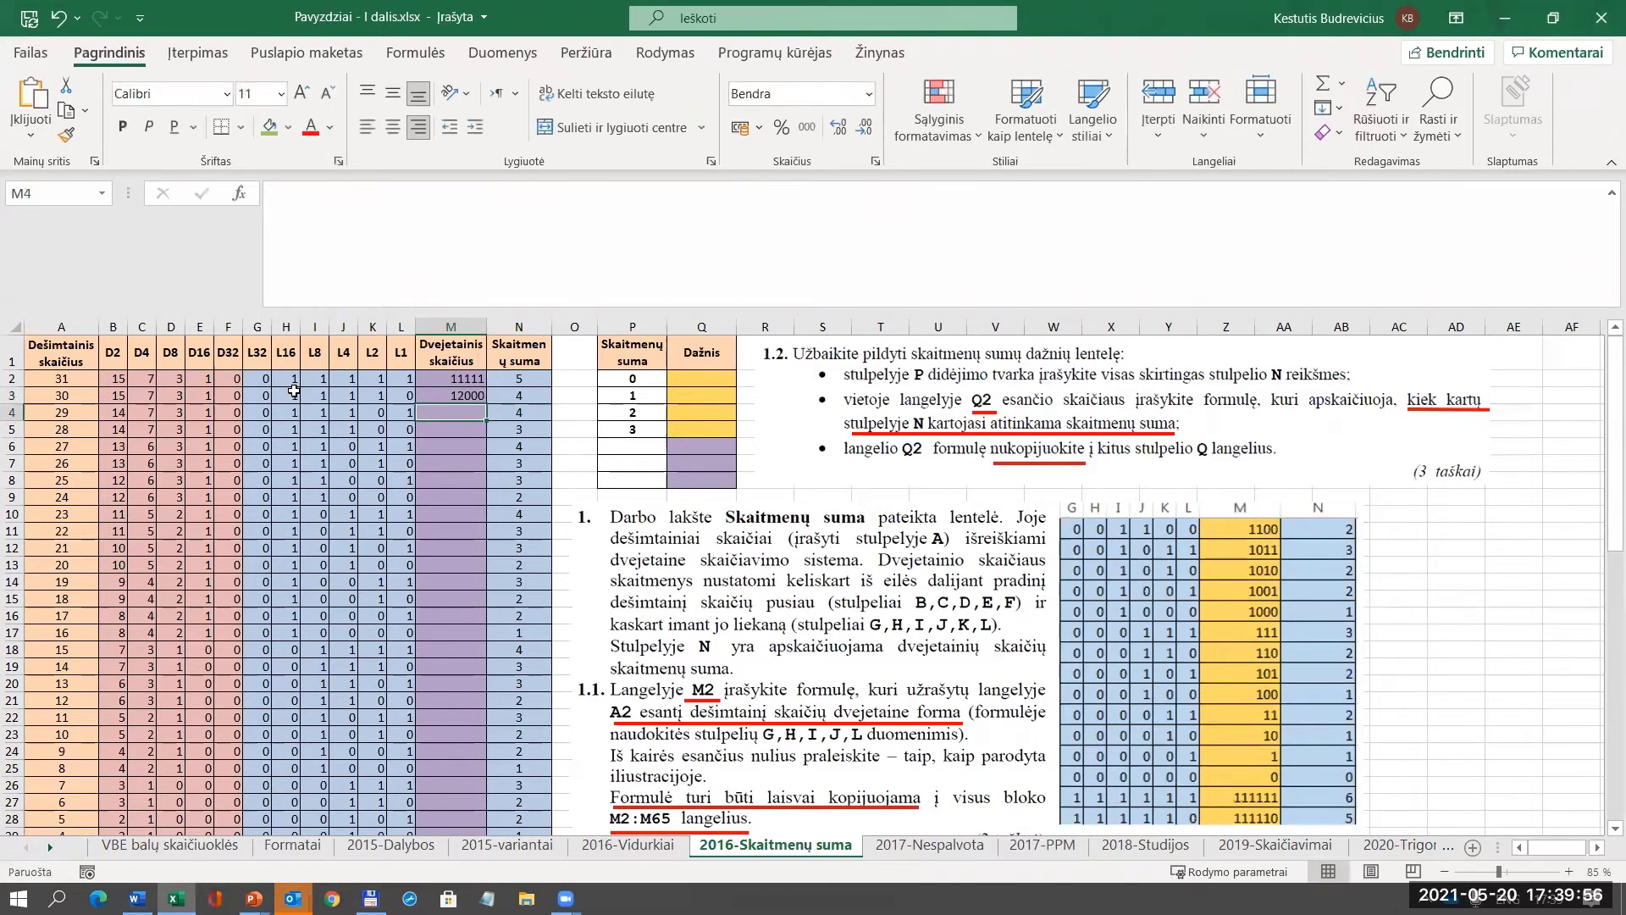
Review the terms of the M3 formula and replace the multiplication sign before J3 with a plus.
click(477, 398)
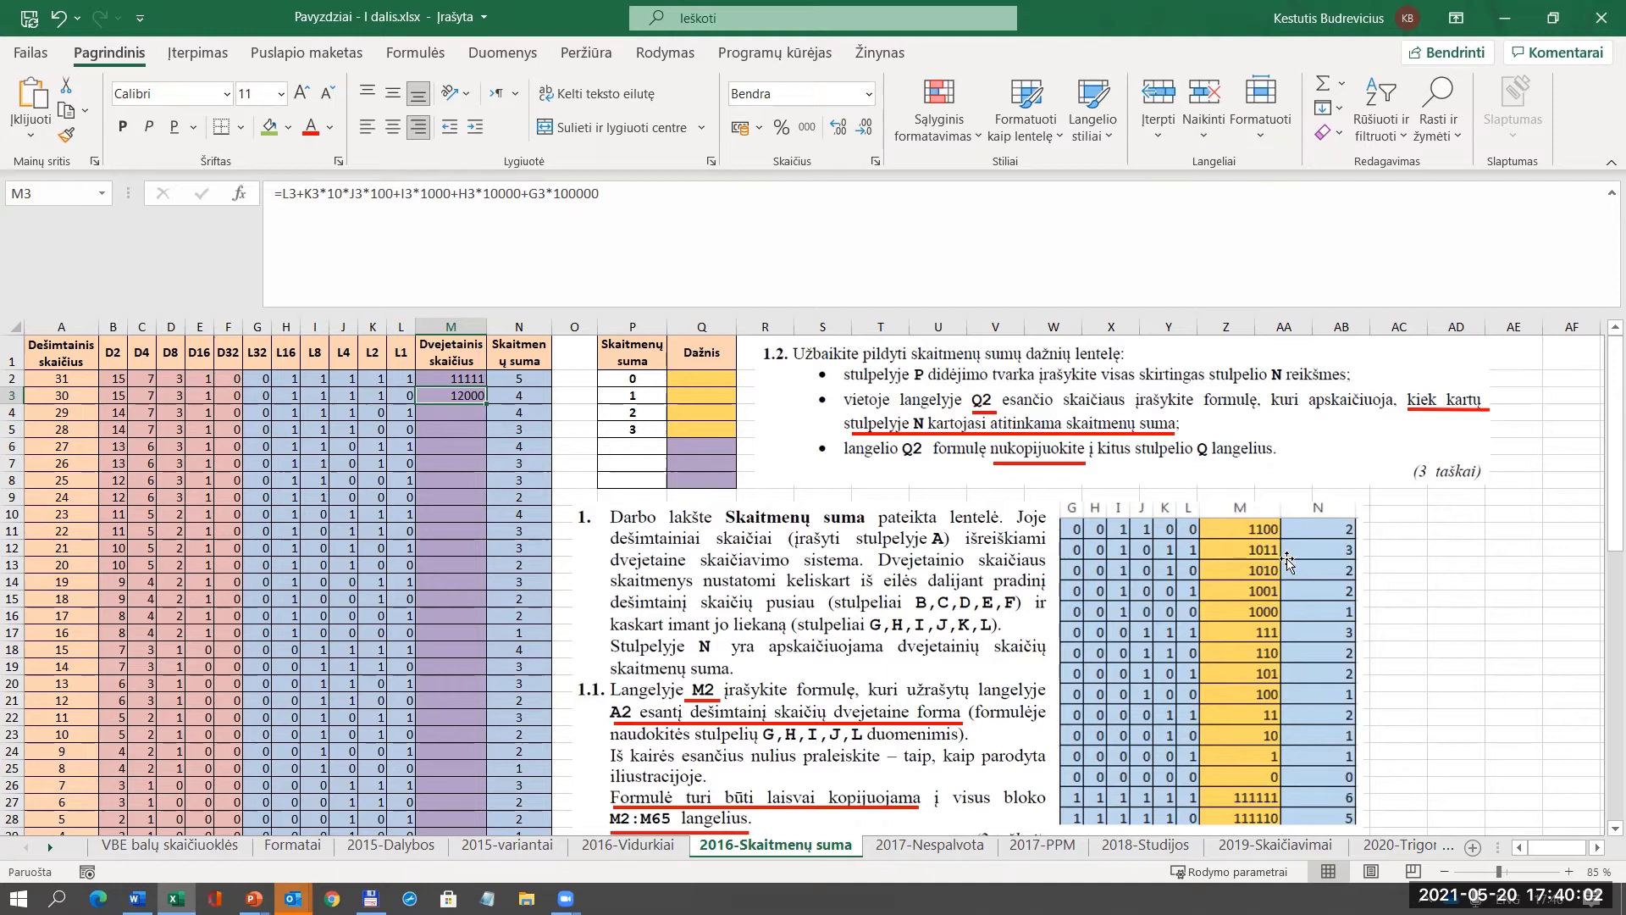
click(589, 193)
drag(590, 193, 618, 191)
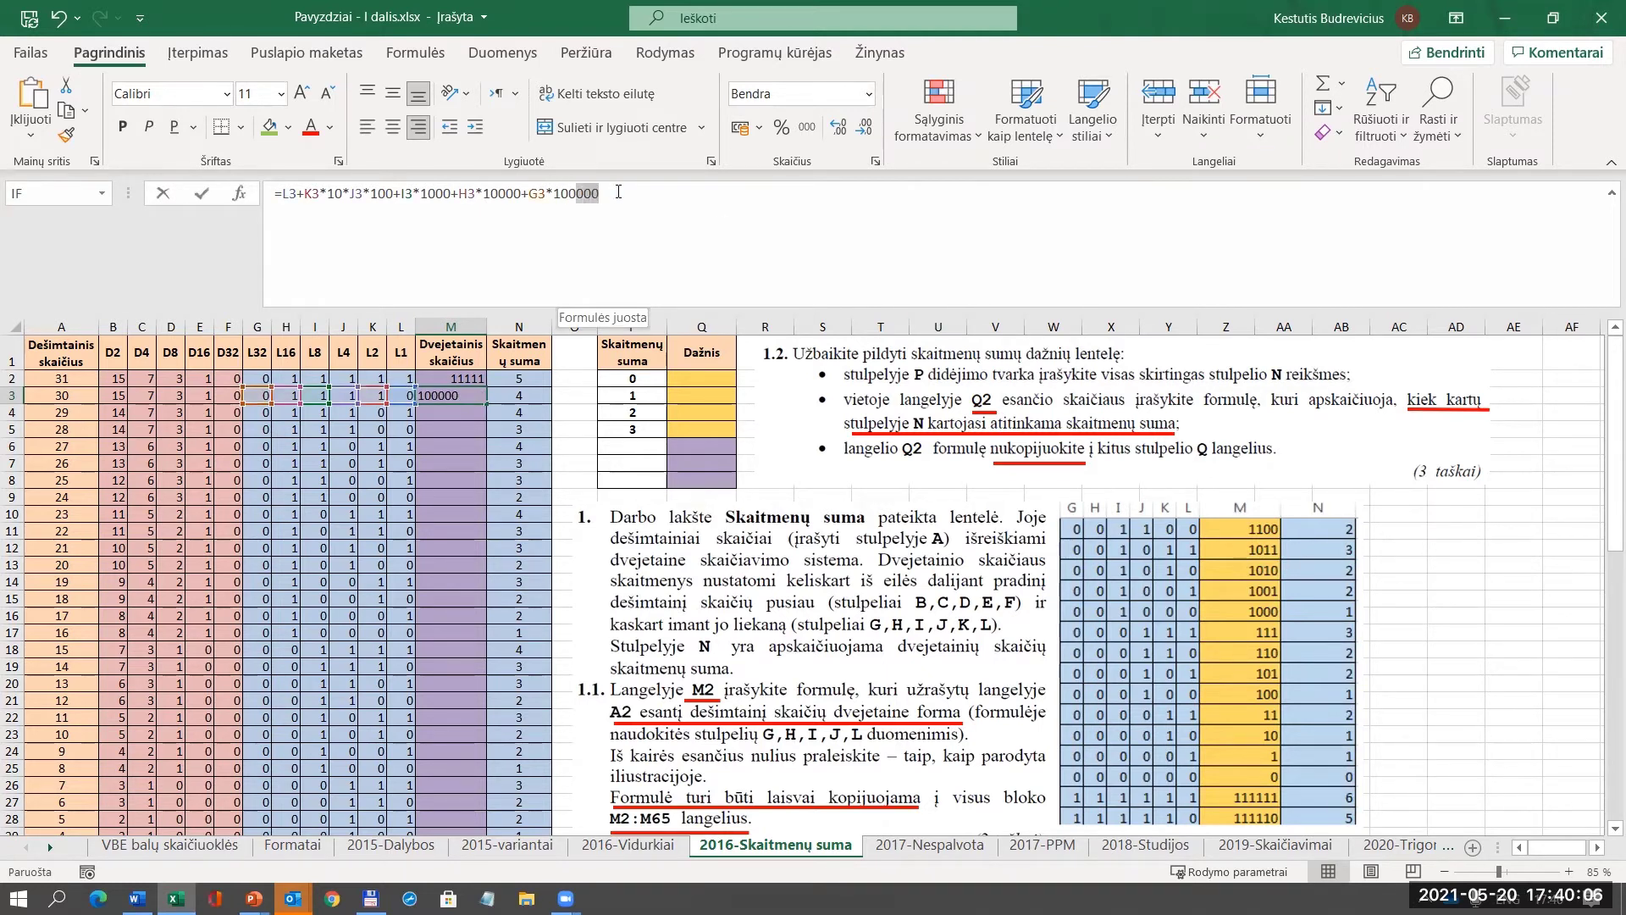
drag(502, 192, 523, 195)
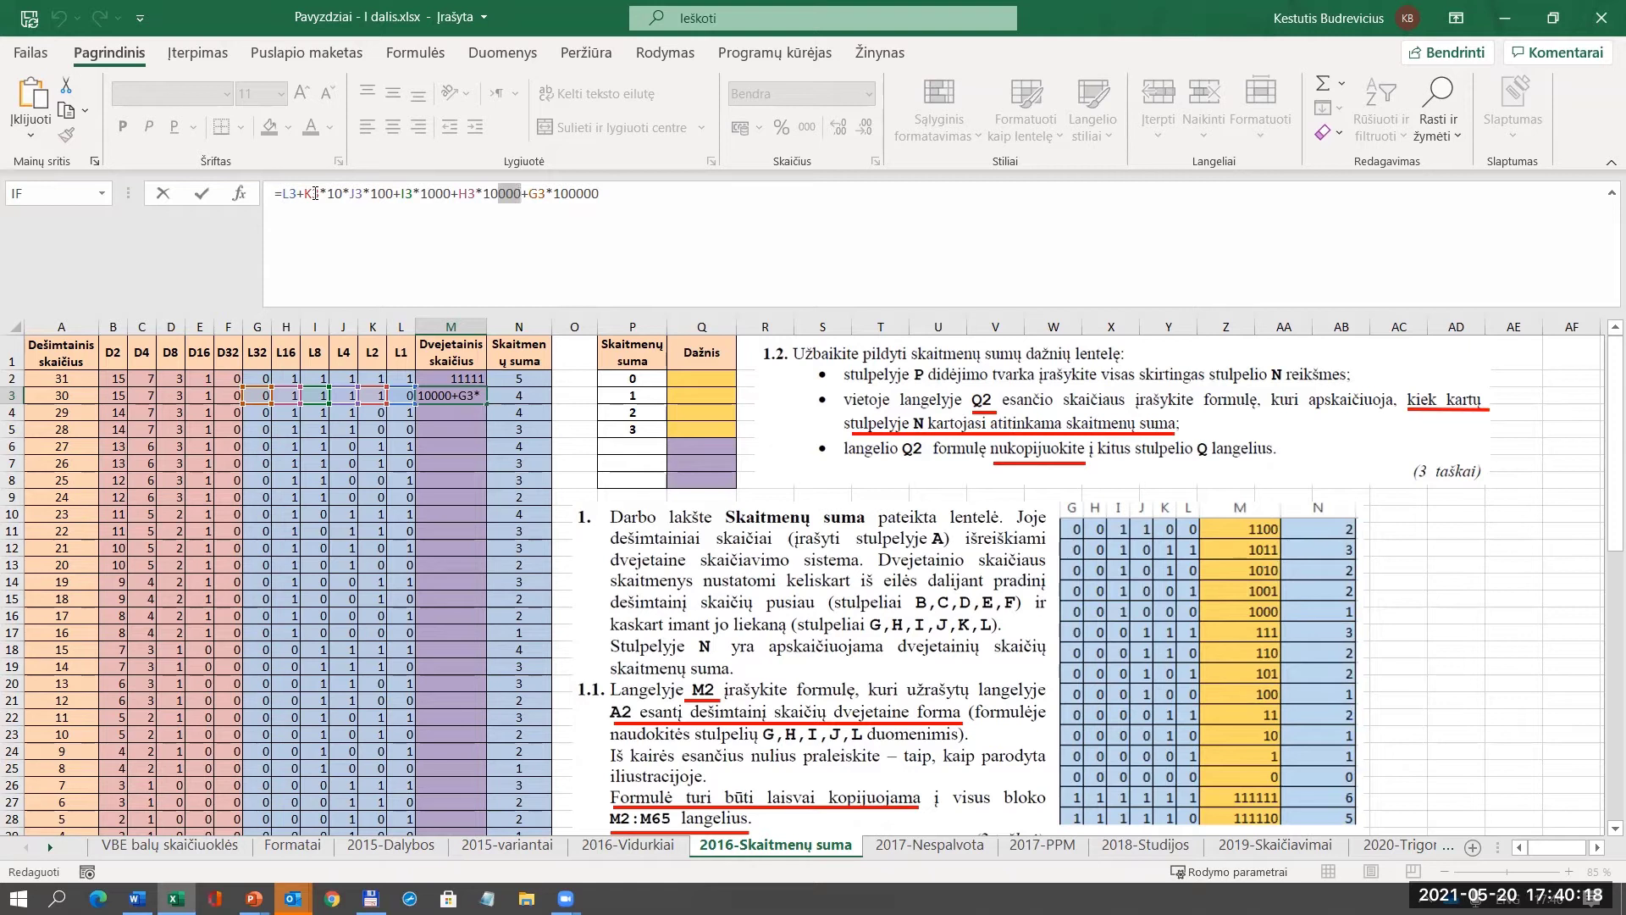
click(350, 193)
key(BackSpace)
text(+)
key(Return)
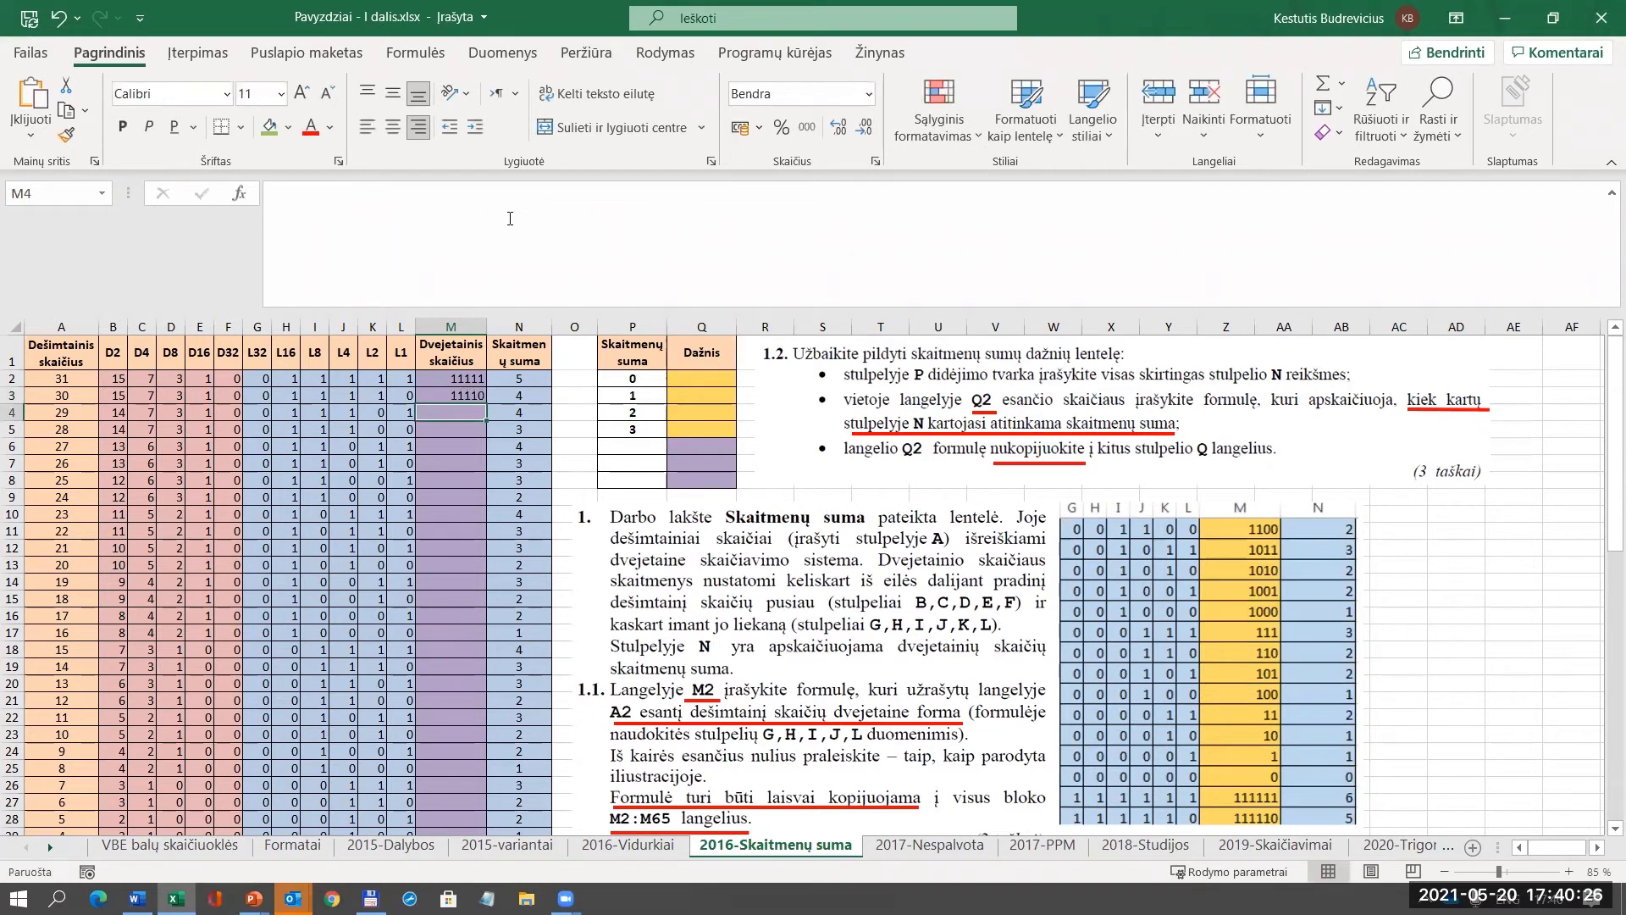
Enter =DEC2BIN(A4) in M4 to convert the decimal number to binary.
click(460, 393)
click(462, 411)
text(=)
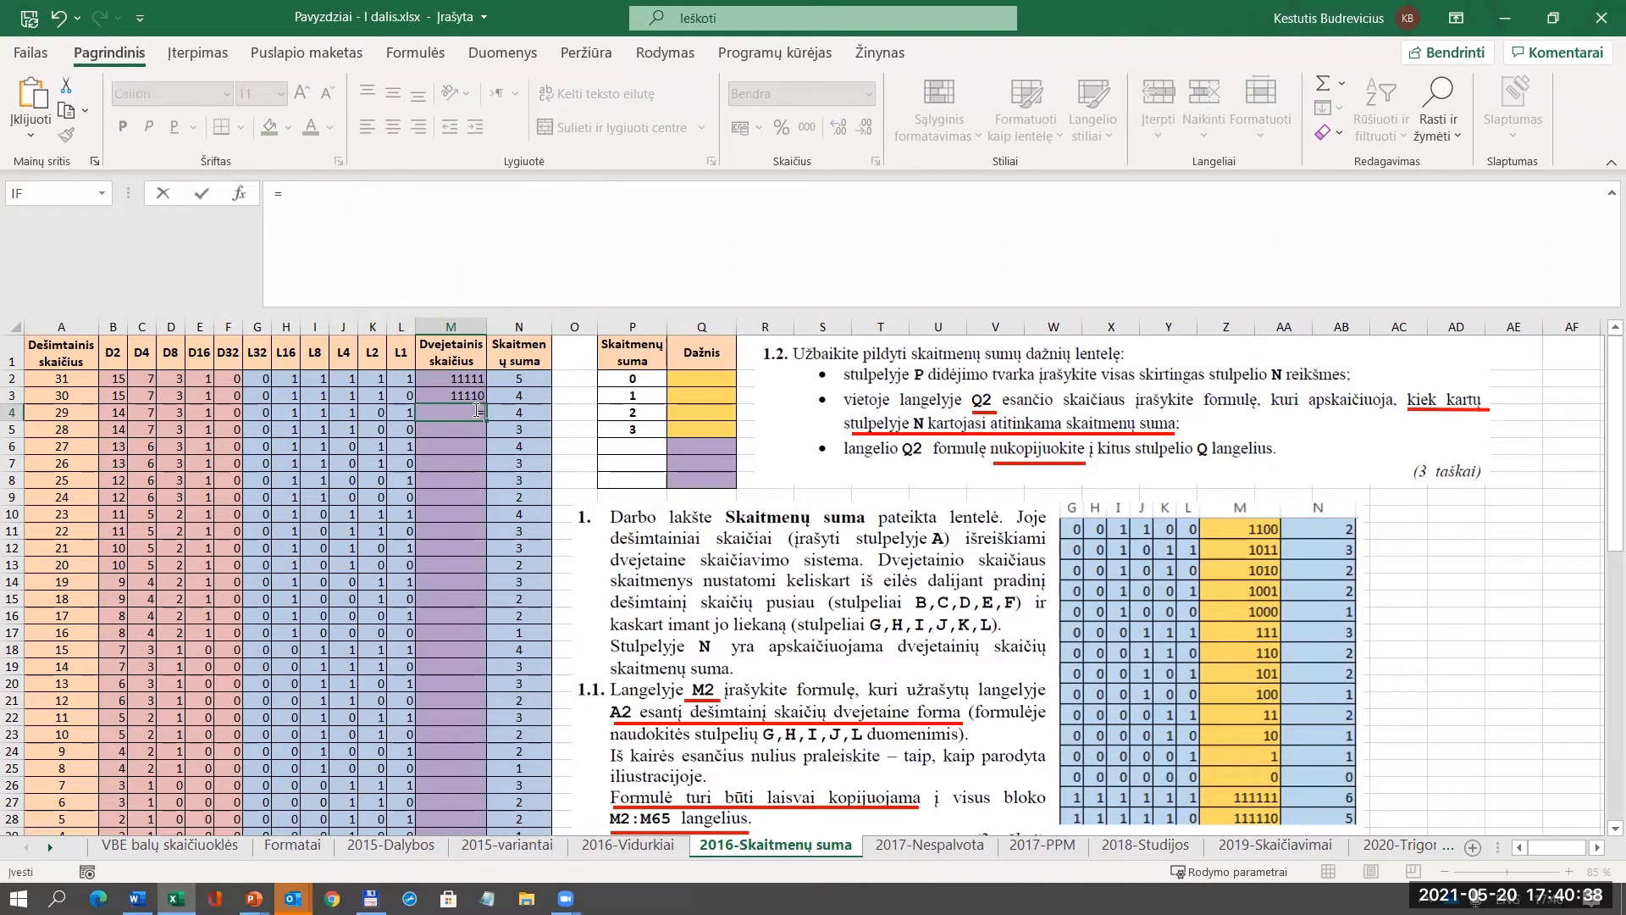
text(dec)
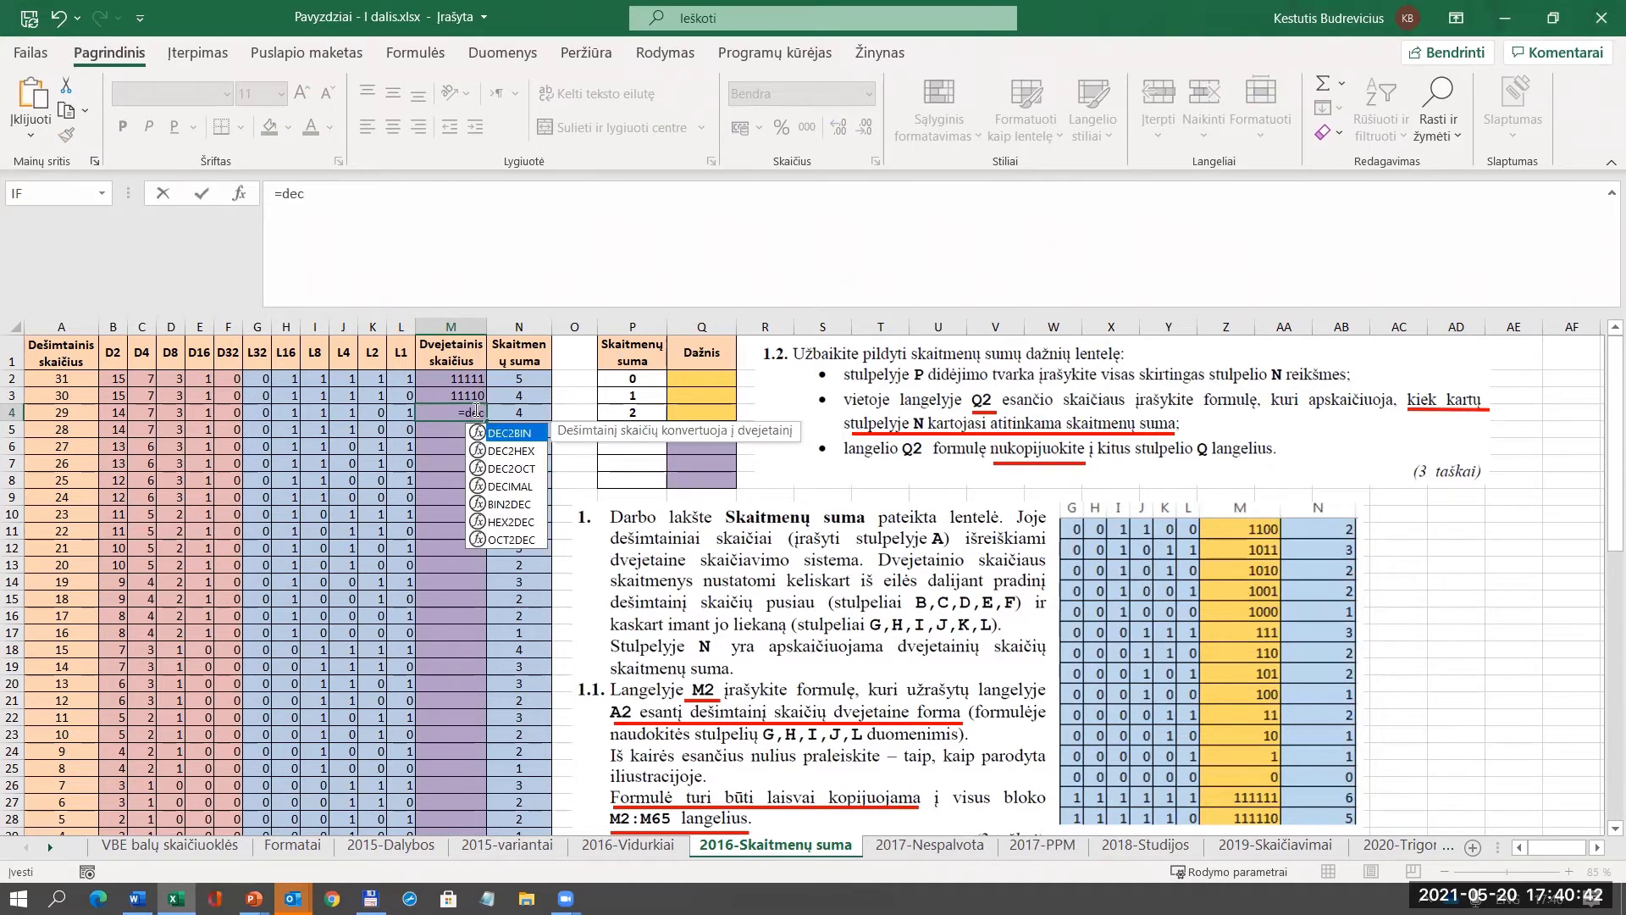
text(2bin)
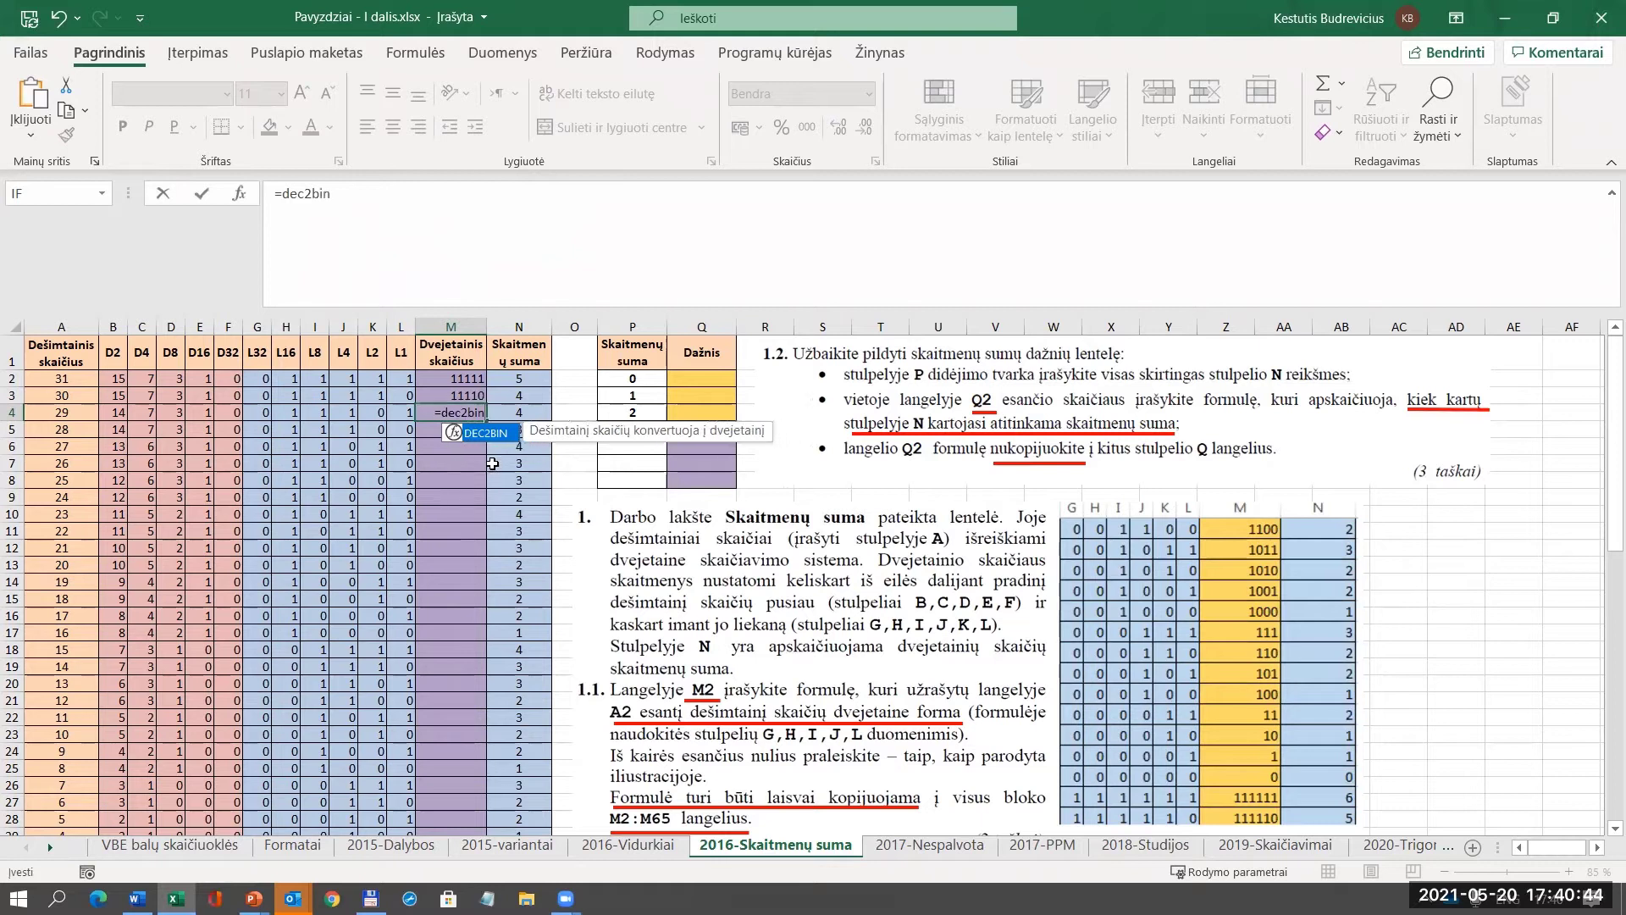
text(()
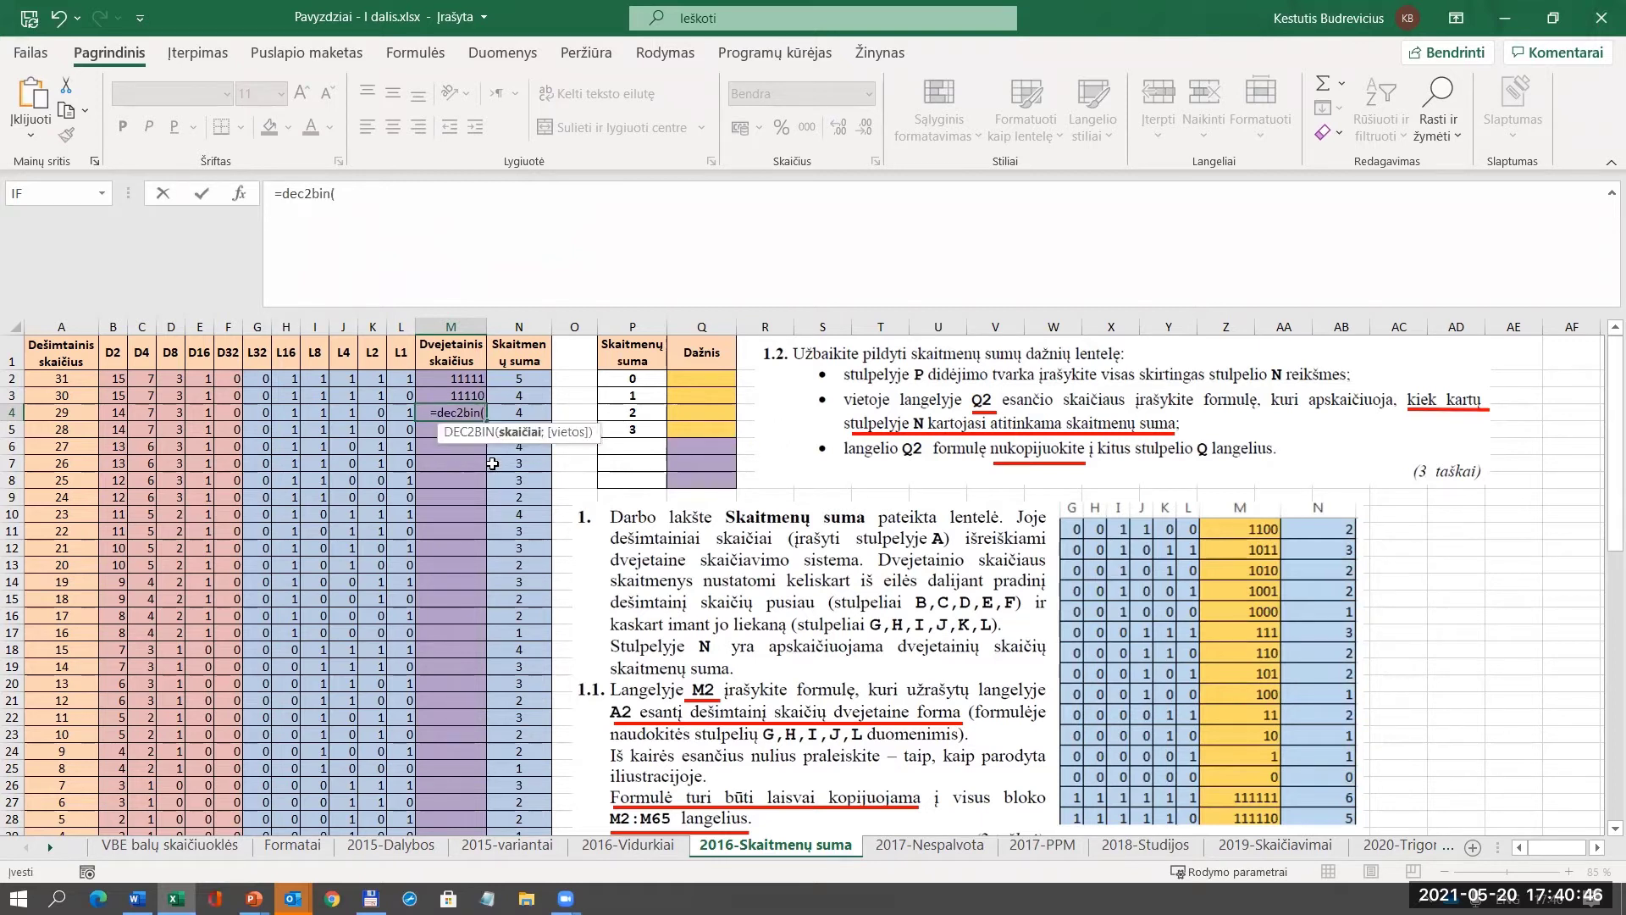
click(53, 410)
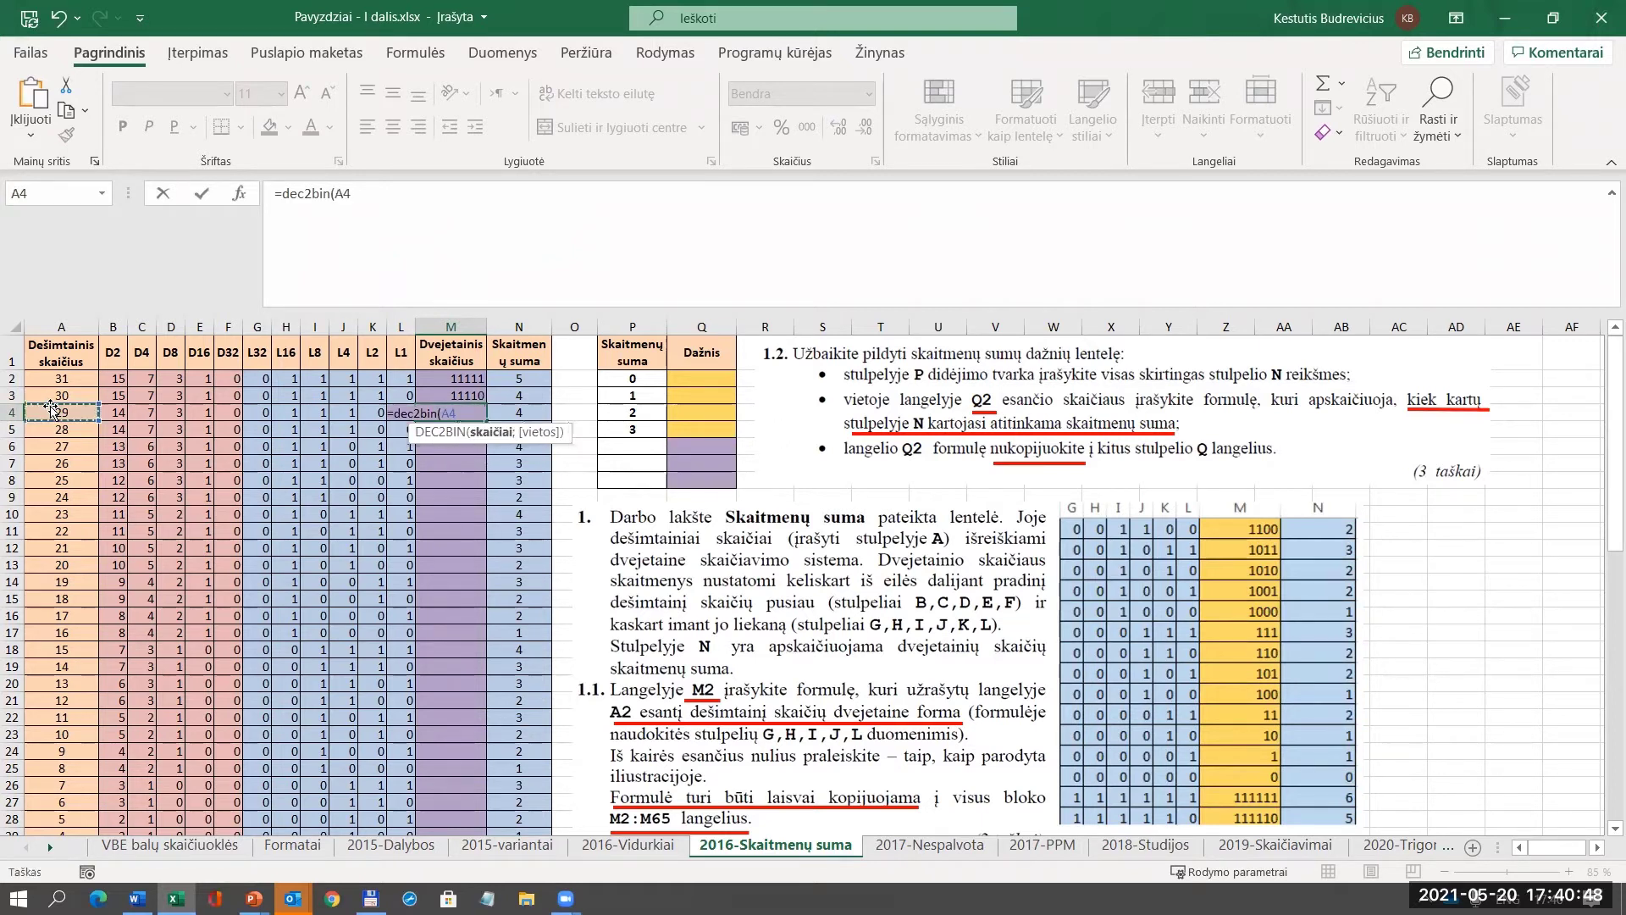
text())
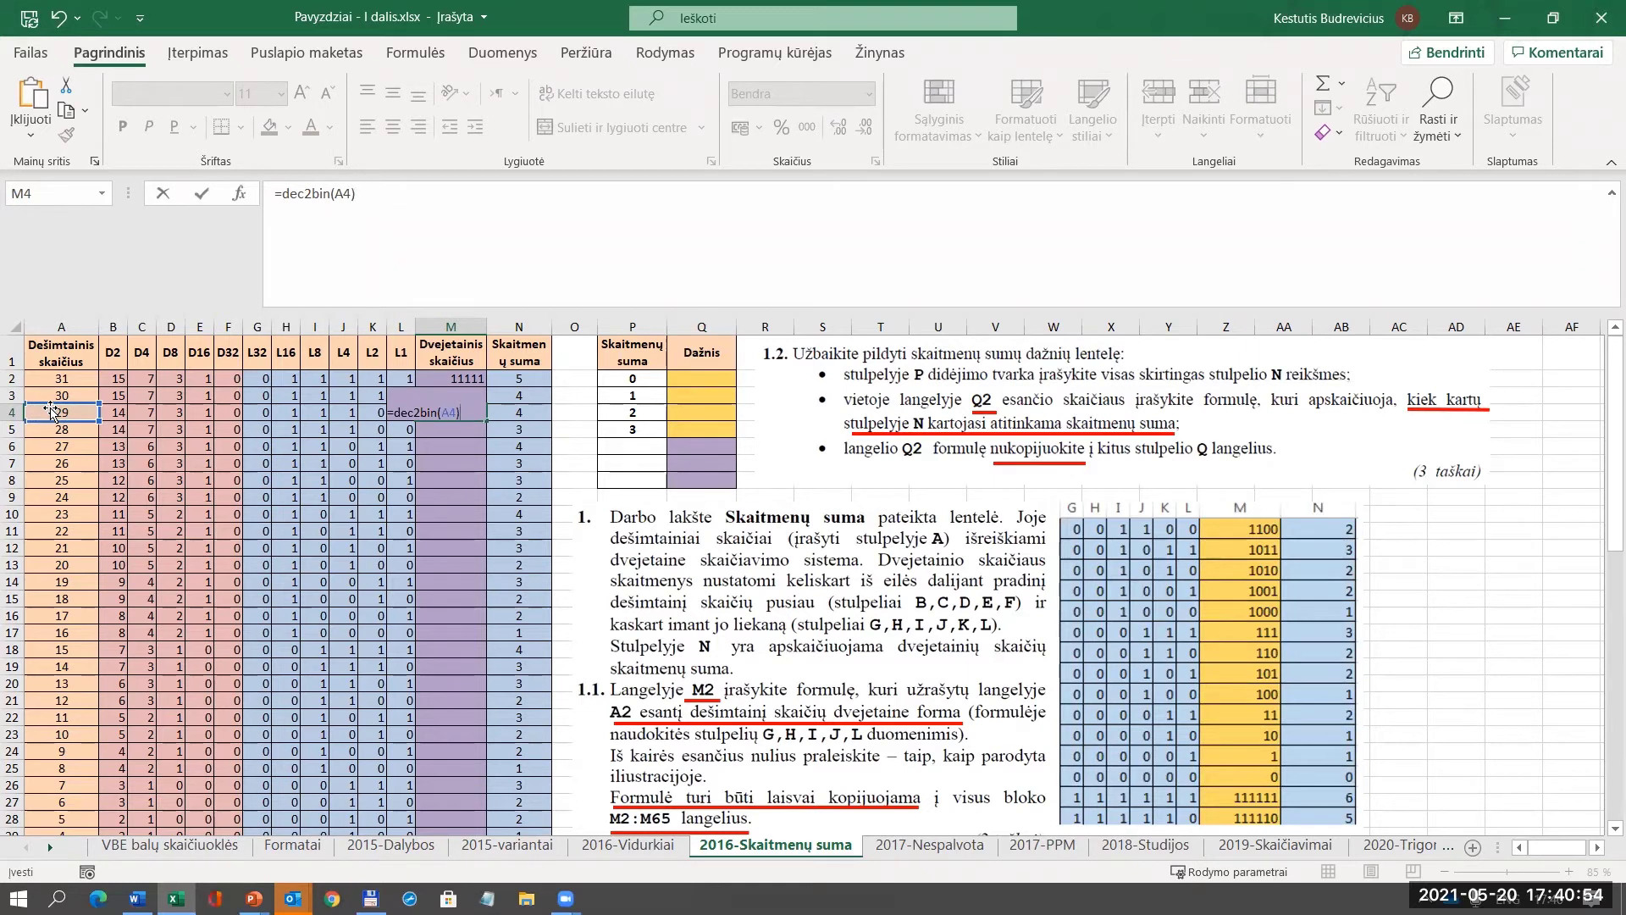
key(Return)
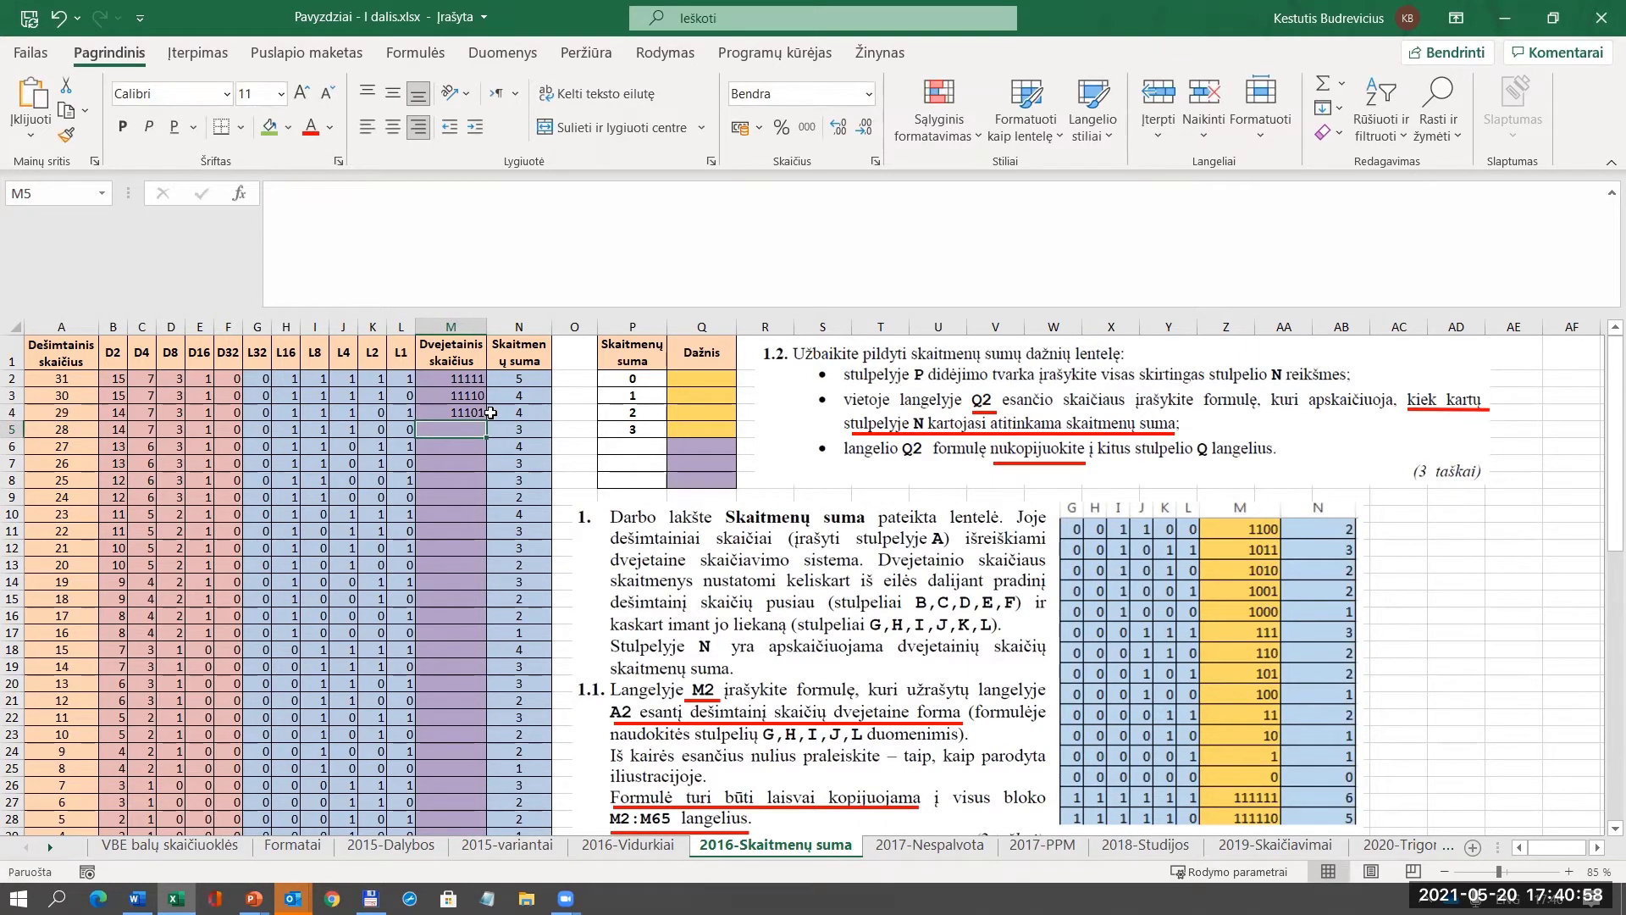
Copy the M2 formula down column M through M65.
click(475, 379)
drag(487, 387, 479, 804)
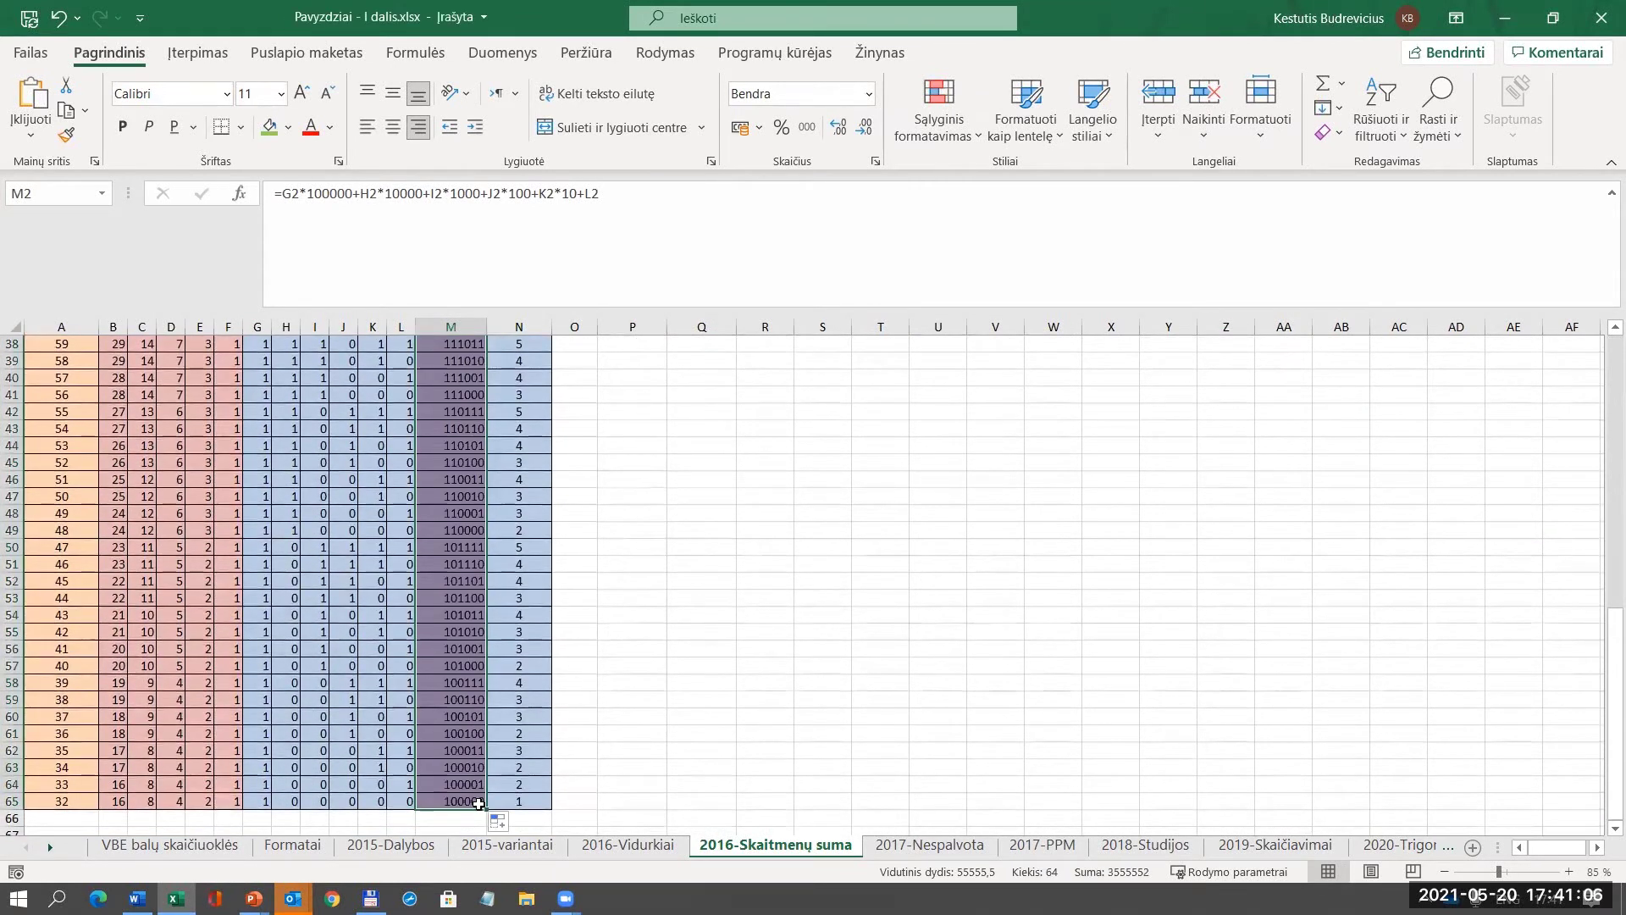
scroll(733, 754, up, 12)
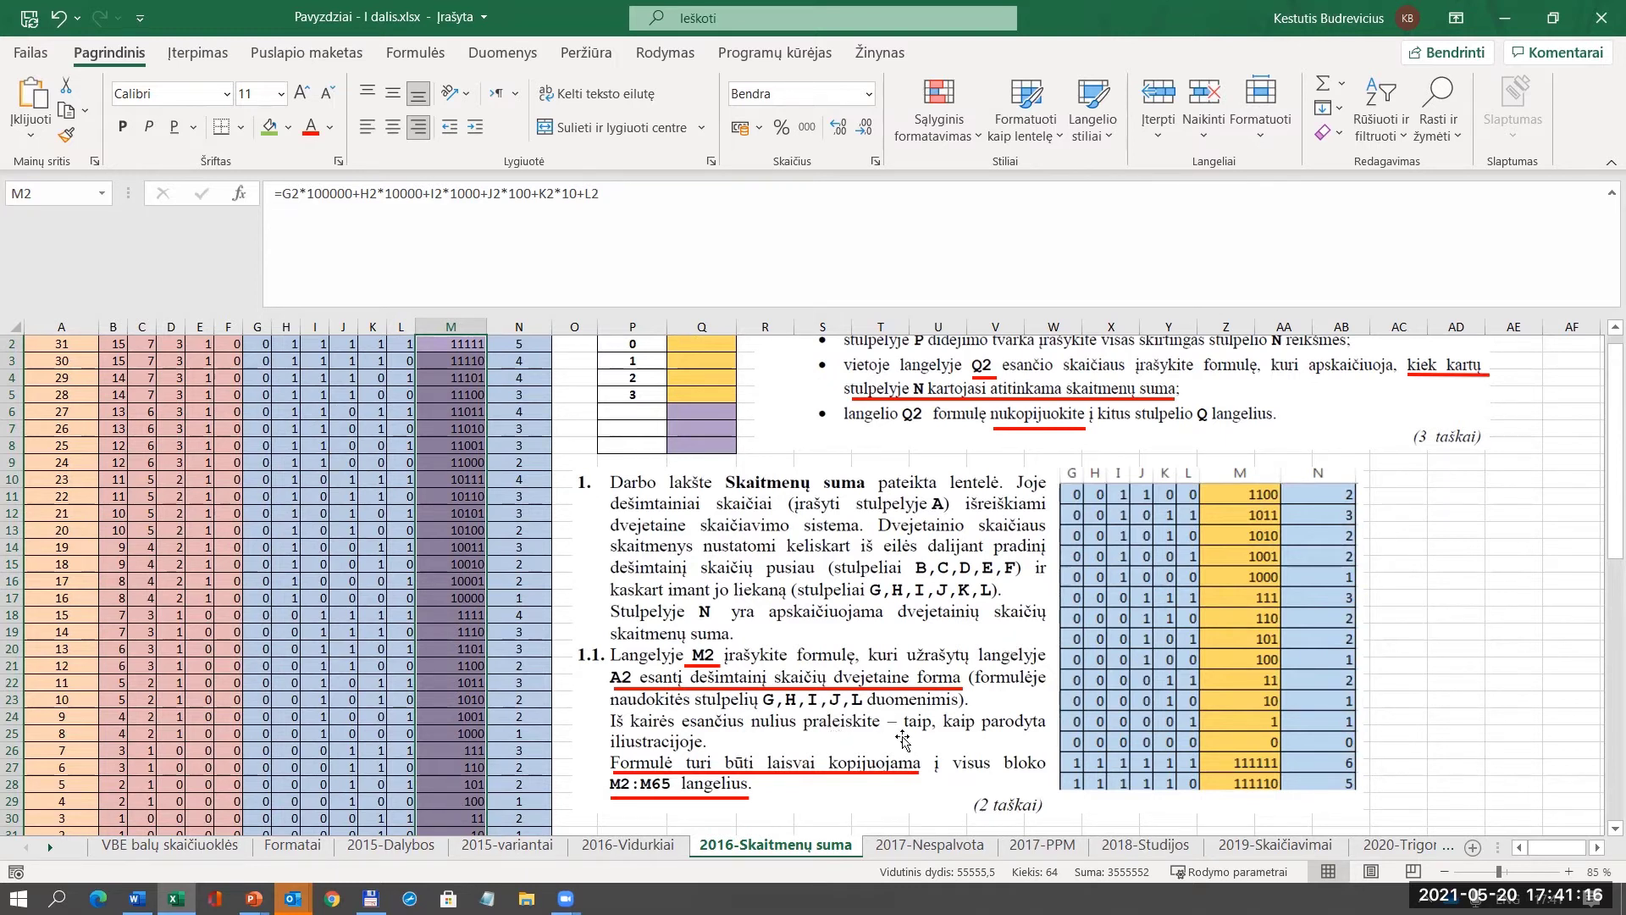
Fill cell Q2 of the Dažnis column with green.
scroll(903, 739, up, 1)
scroll(906, 694, down, 2)
scroll(906, 694, up, 2)
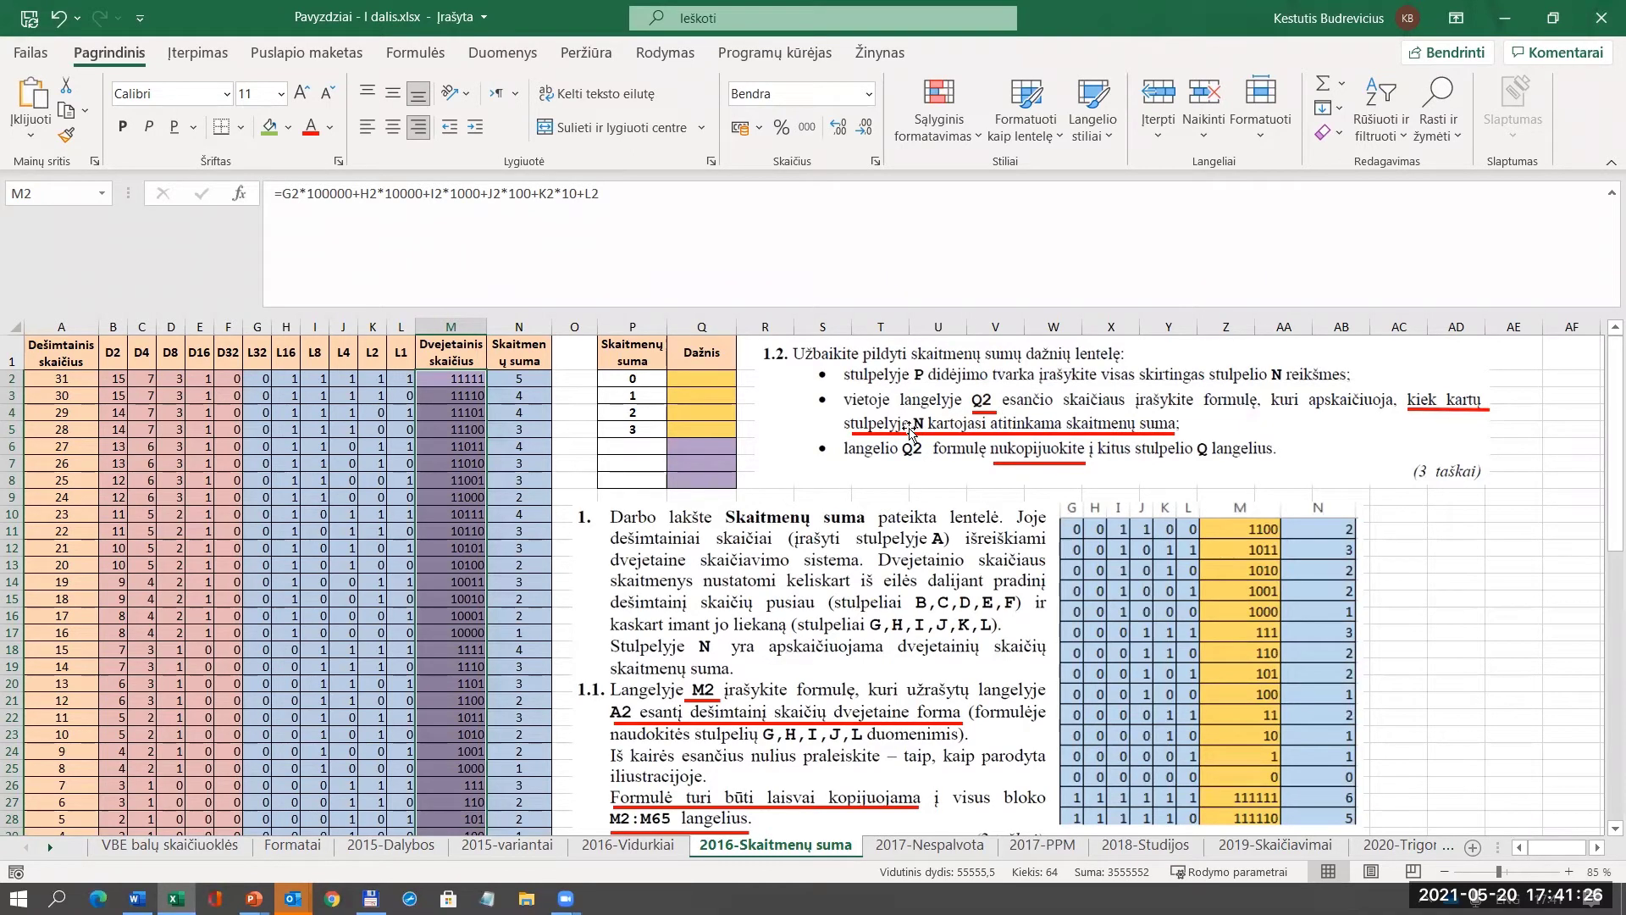
click(703, 378)
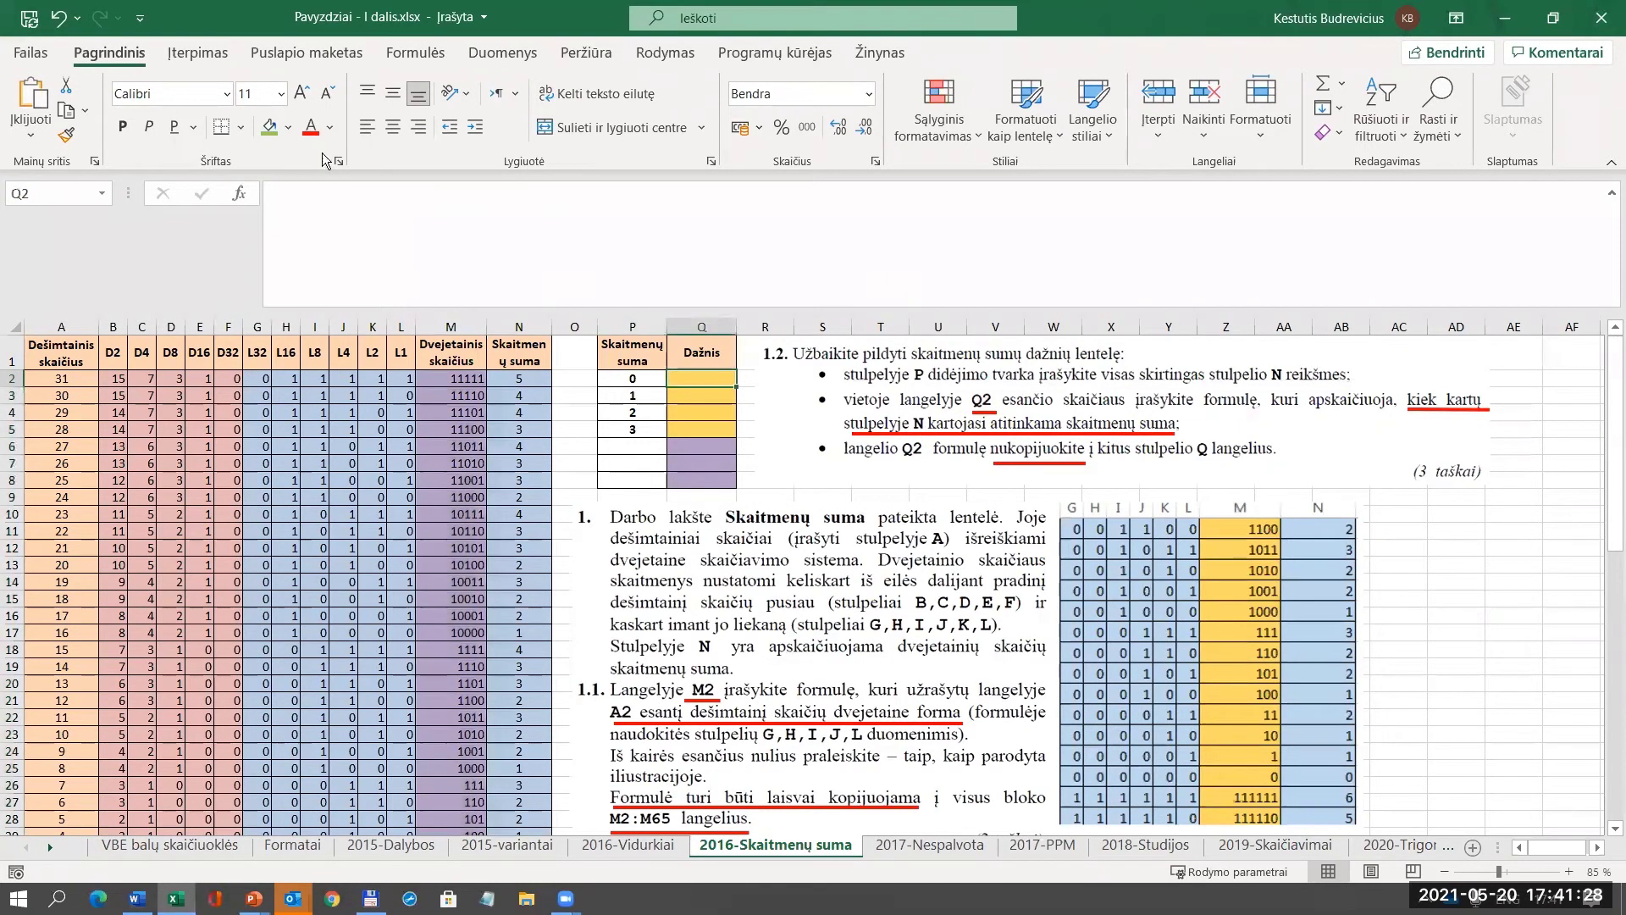
click(244, 127)
click(245, 127)
click(268, 129)
Review the digit sums in column N and extend the P column series through P8 with 4, 5 and 6.
drag(532, 376, 539, 463)
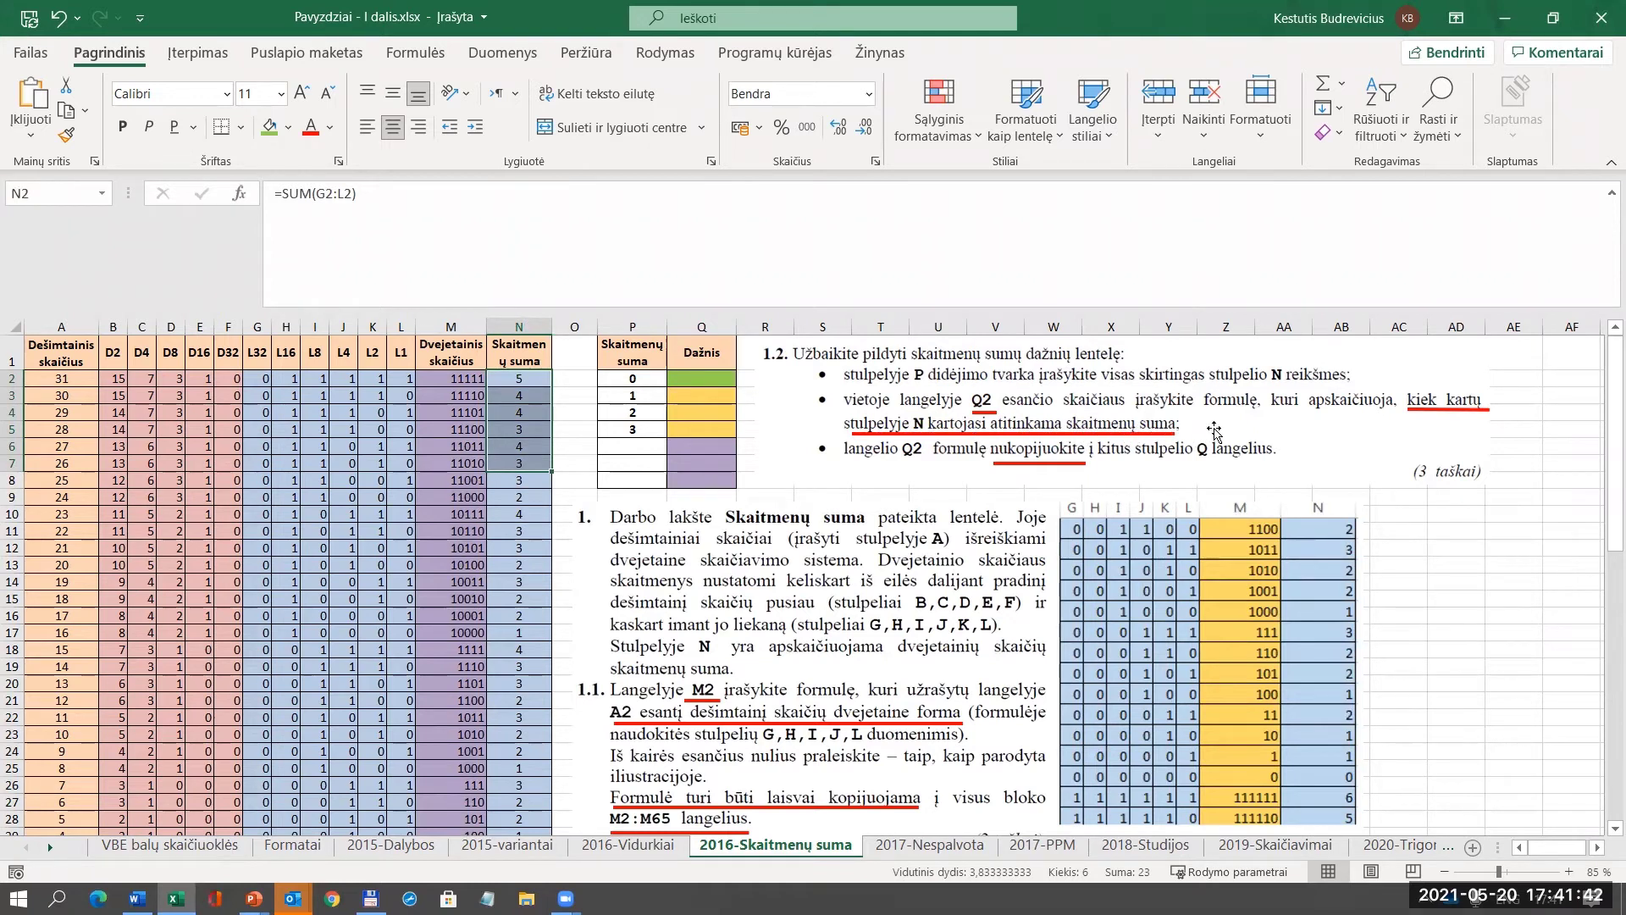
click(728, 432)
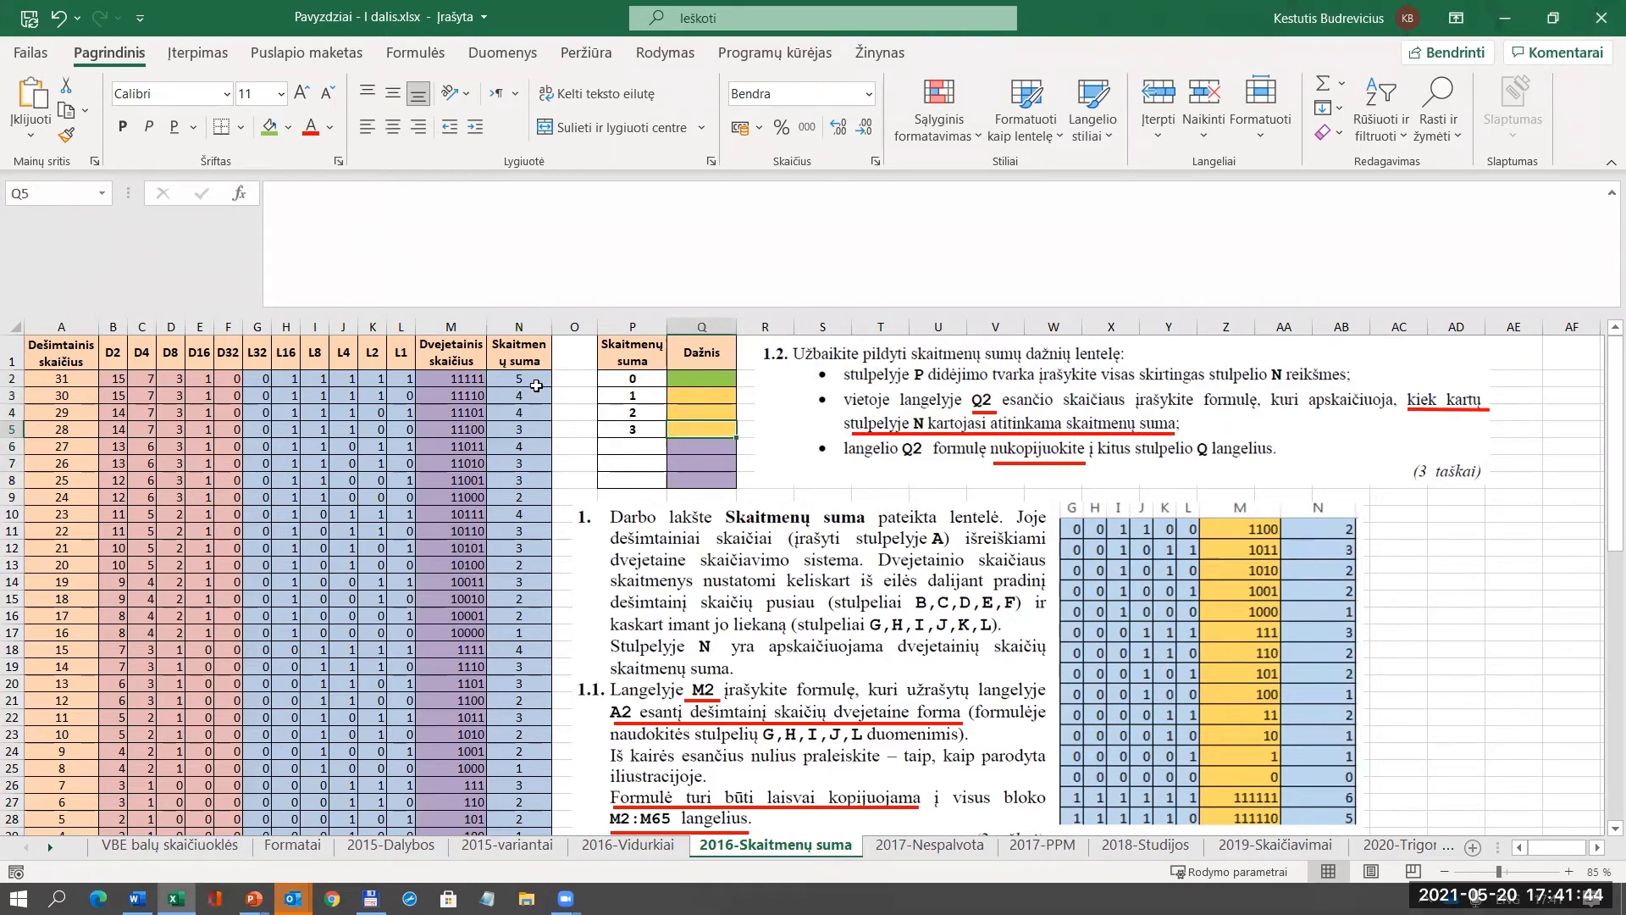
click(536, 386)
scroll(515, 738, down, 7)
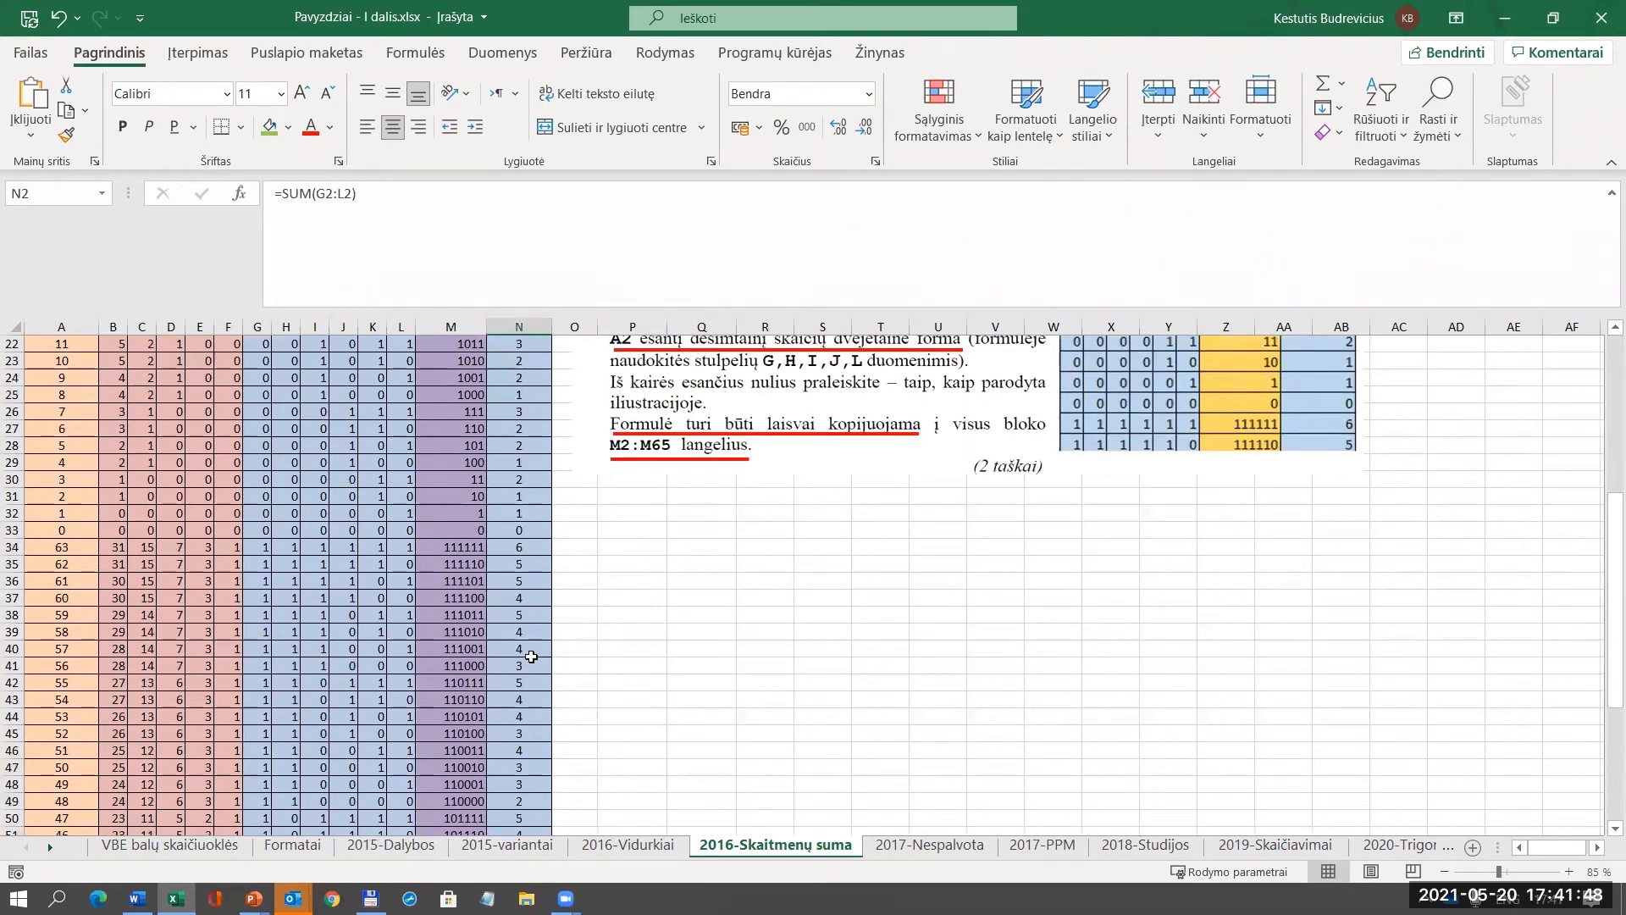
scroll(531, 657, up, 7)
click(655, 384)
drag(655, 384, 664, 489)
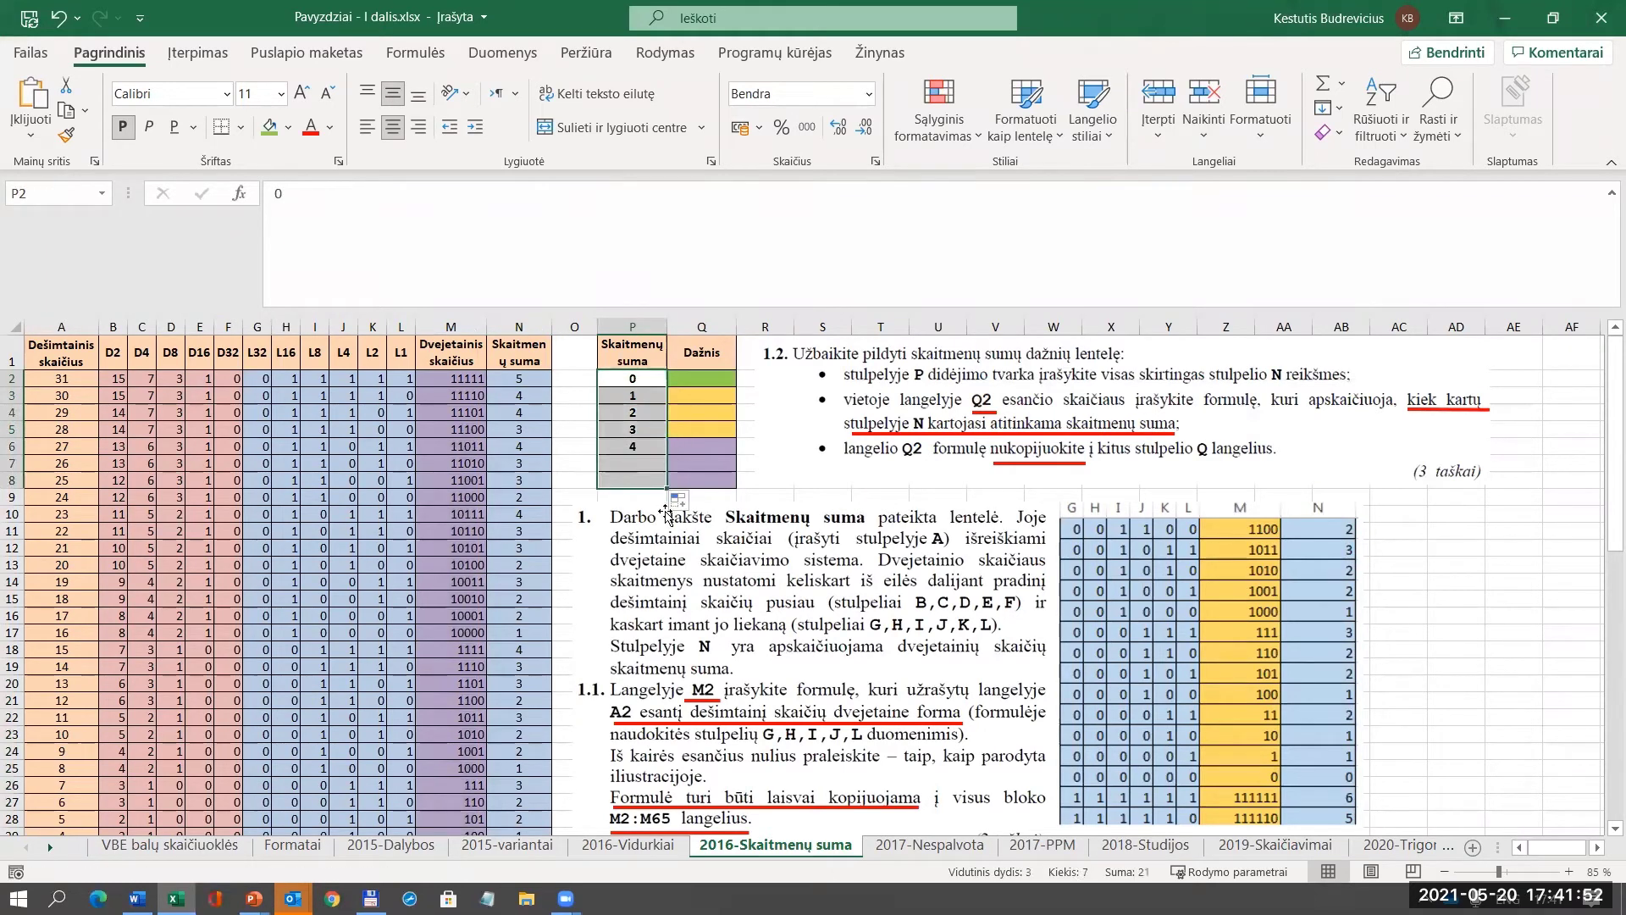
Enter =COUNTIF(N:N;P2) in Q2 to count how often the digit sum in P2 occurs in column N.
click(719, 383)
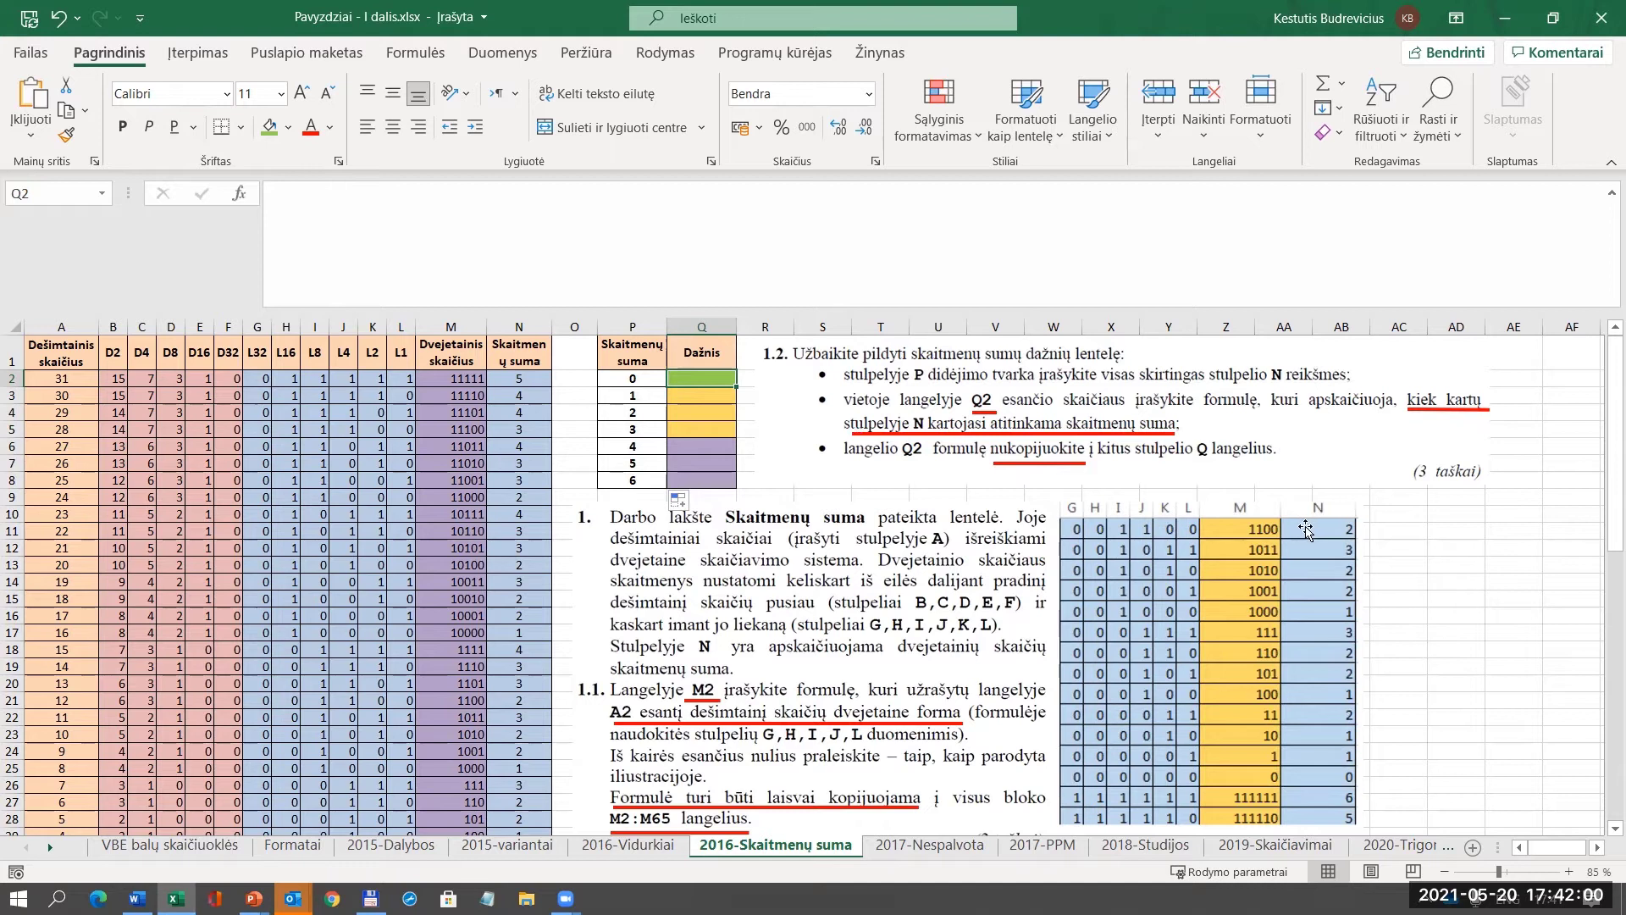
scroll(1318, 762, down, 1)
scroll(1319, 762, down, 1)
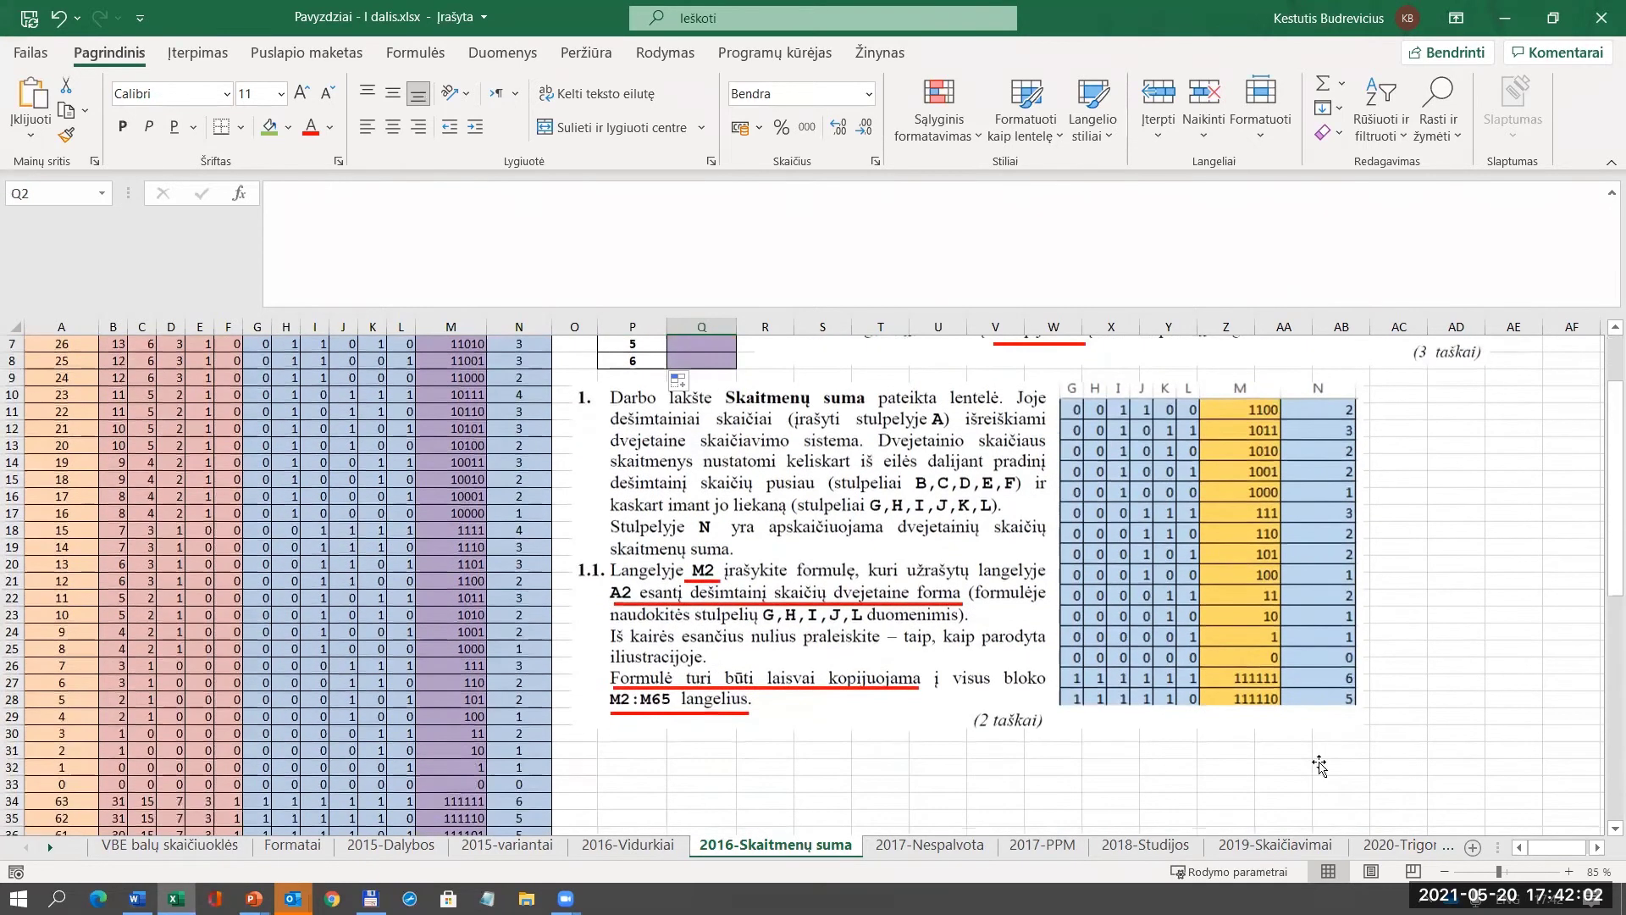
scroll(1296, 737, up, 2)
text(=)
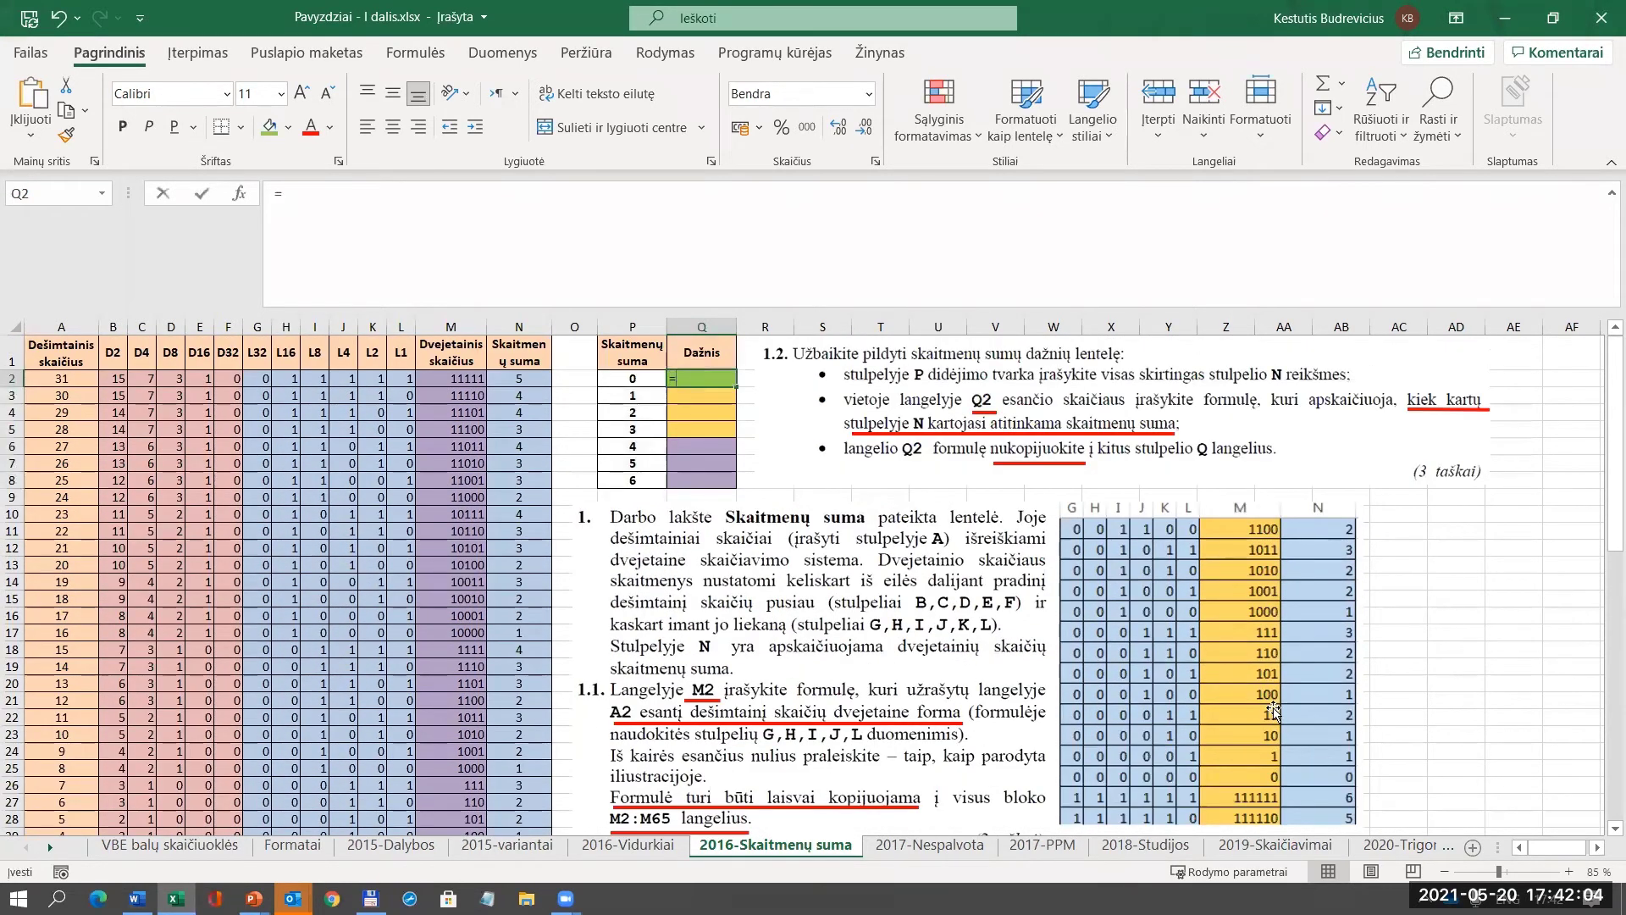
text(count)
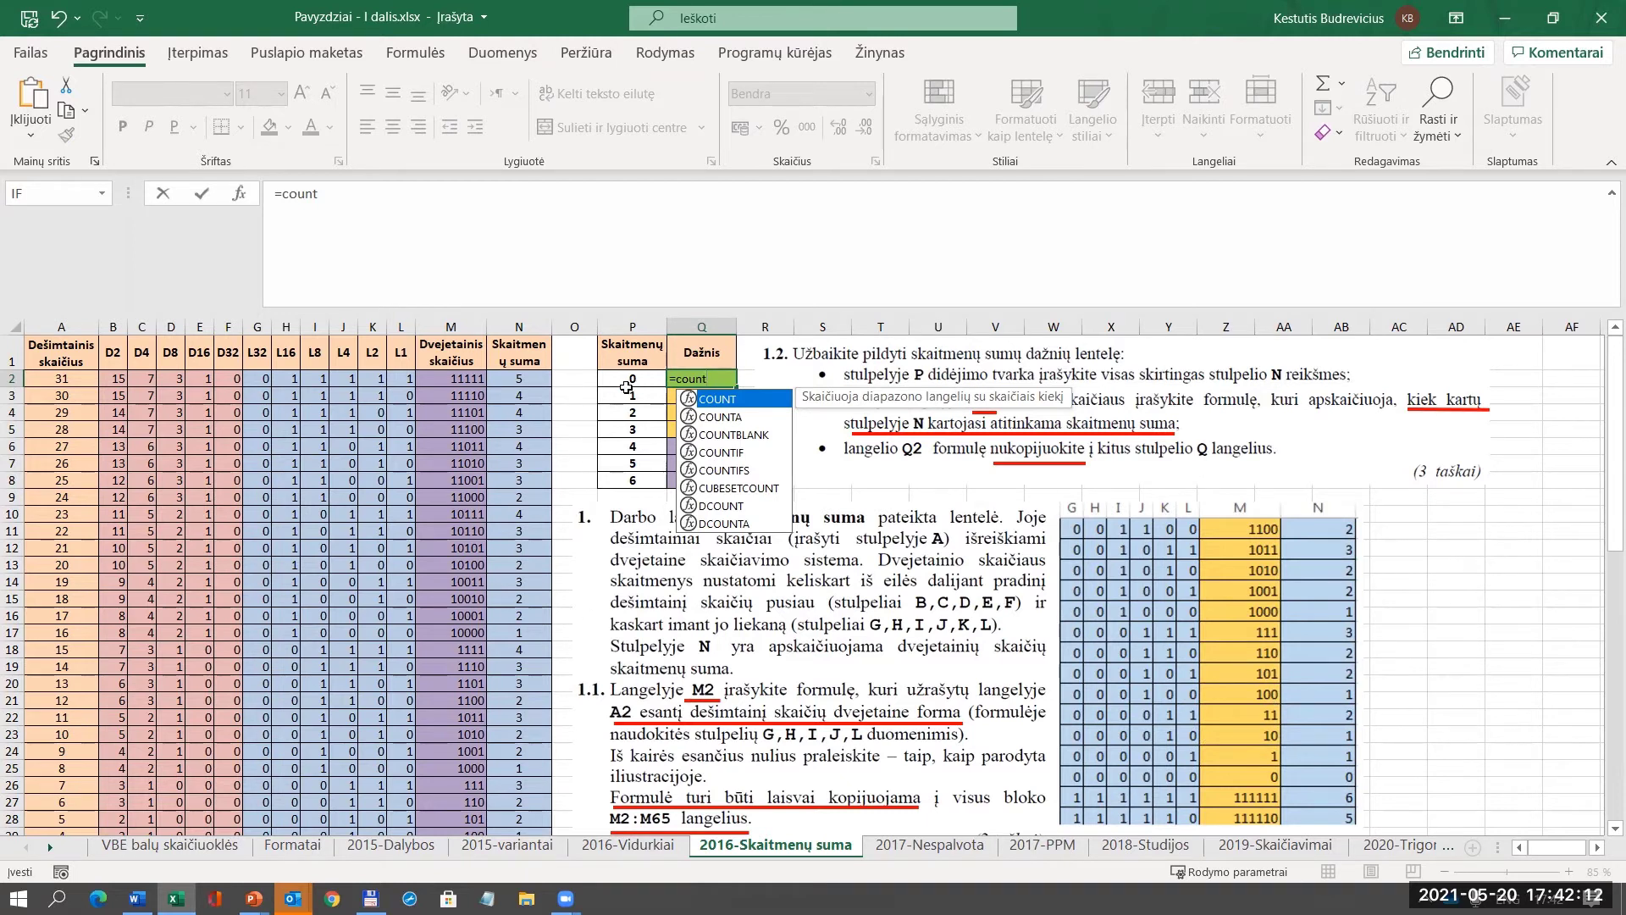
text(if()
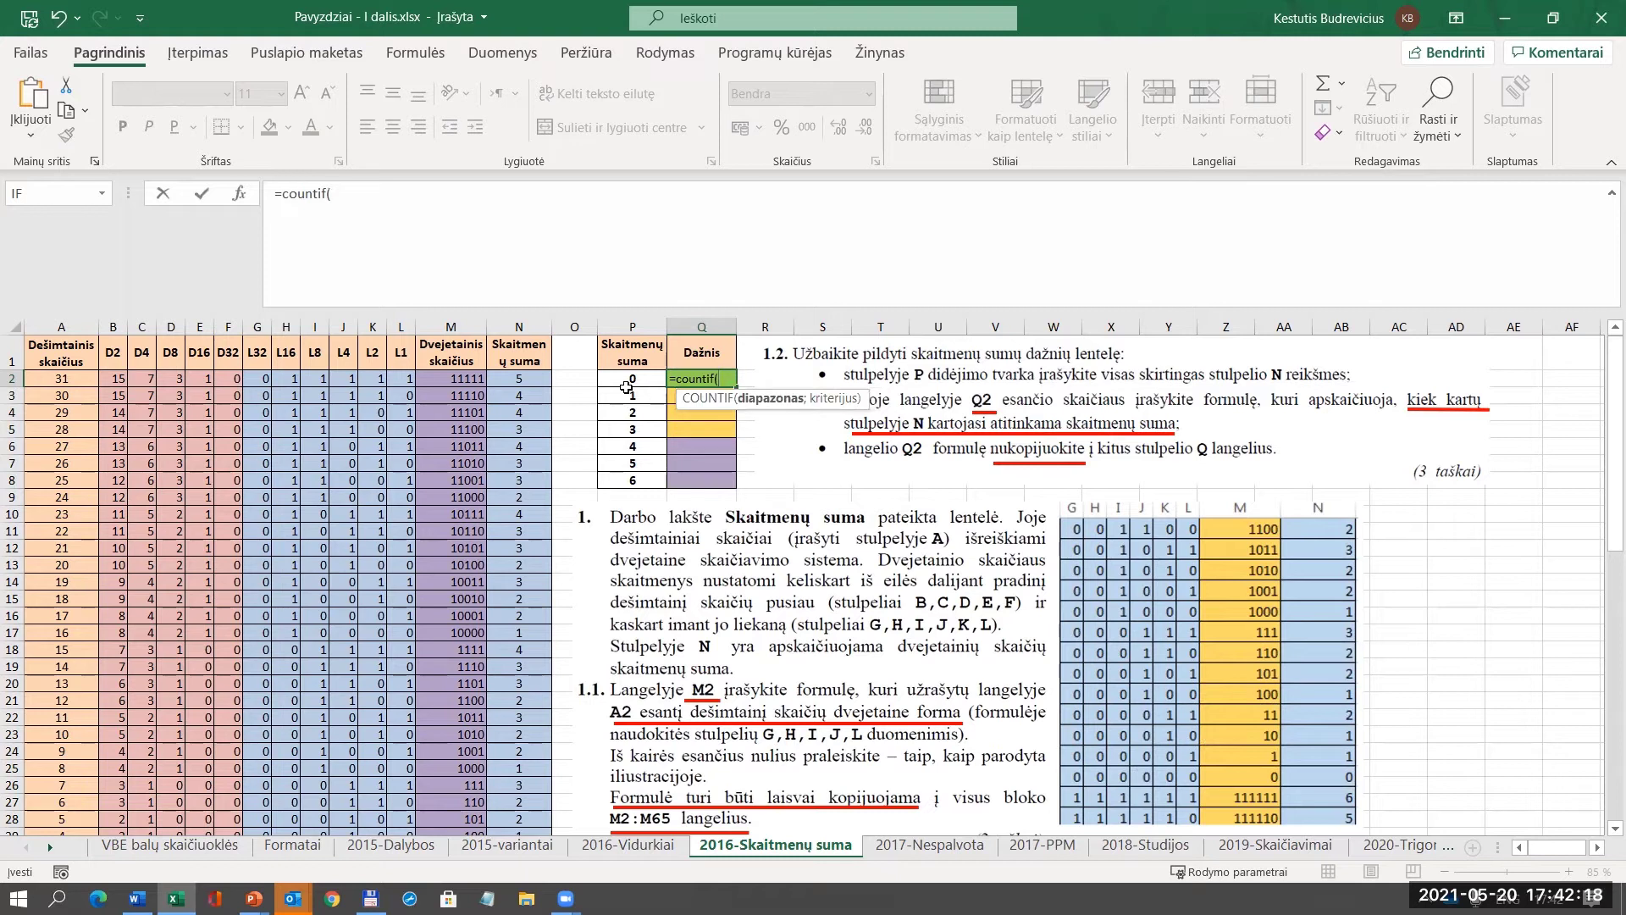
scroll(525, 448, down, 17)
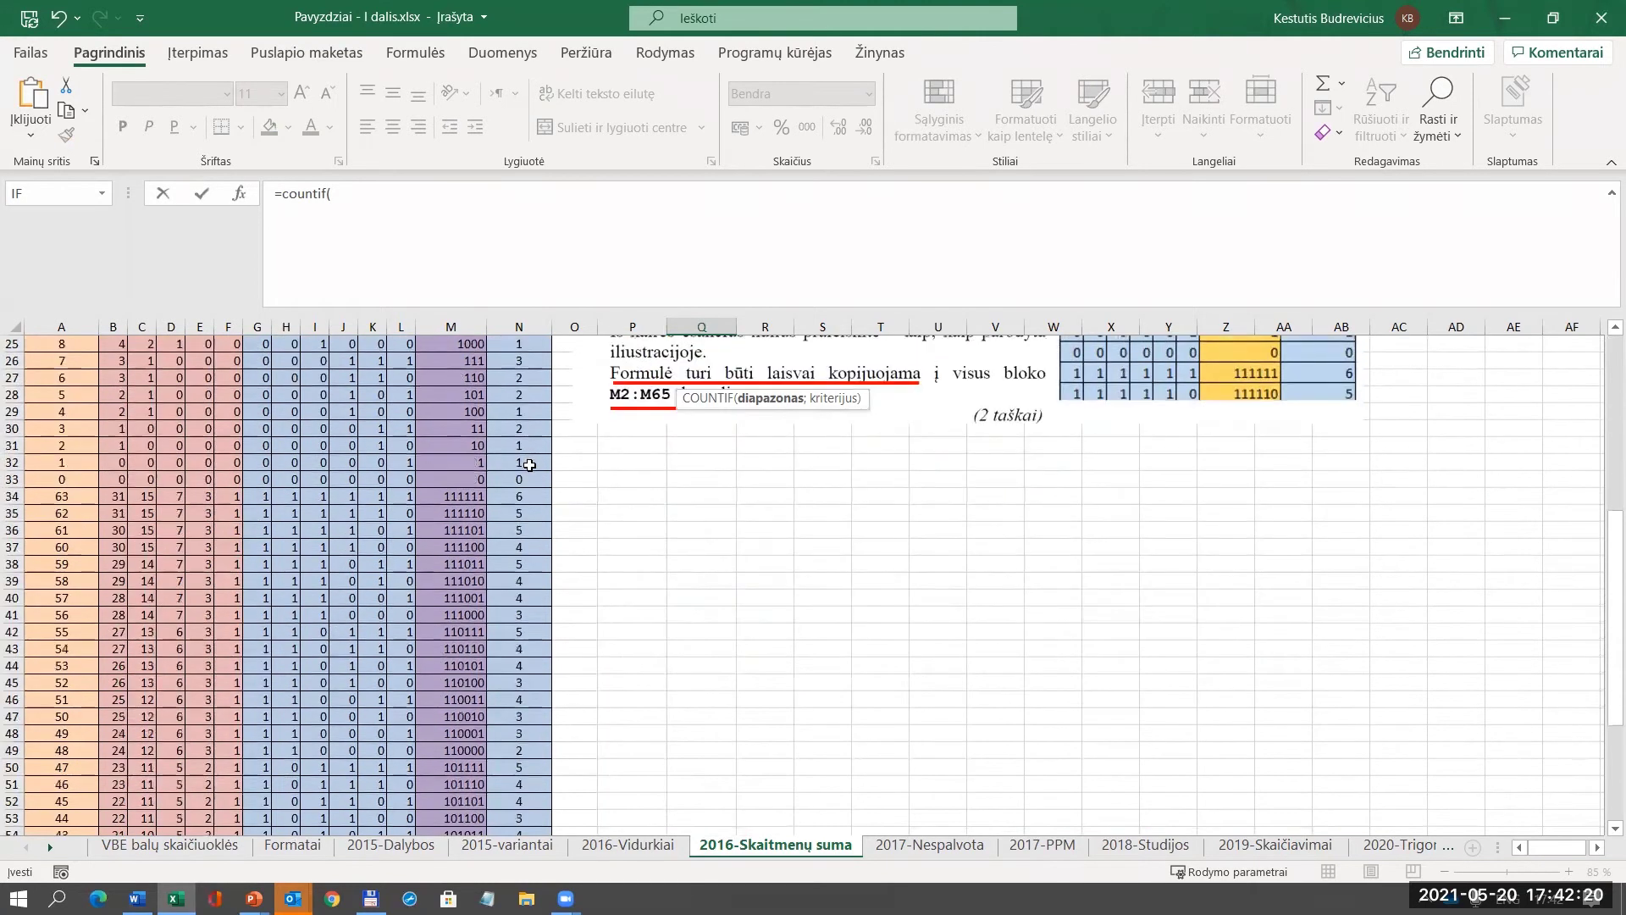
scroll(531, 465, up, 17)
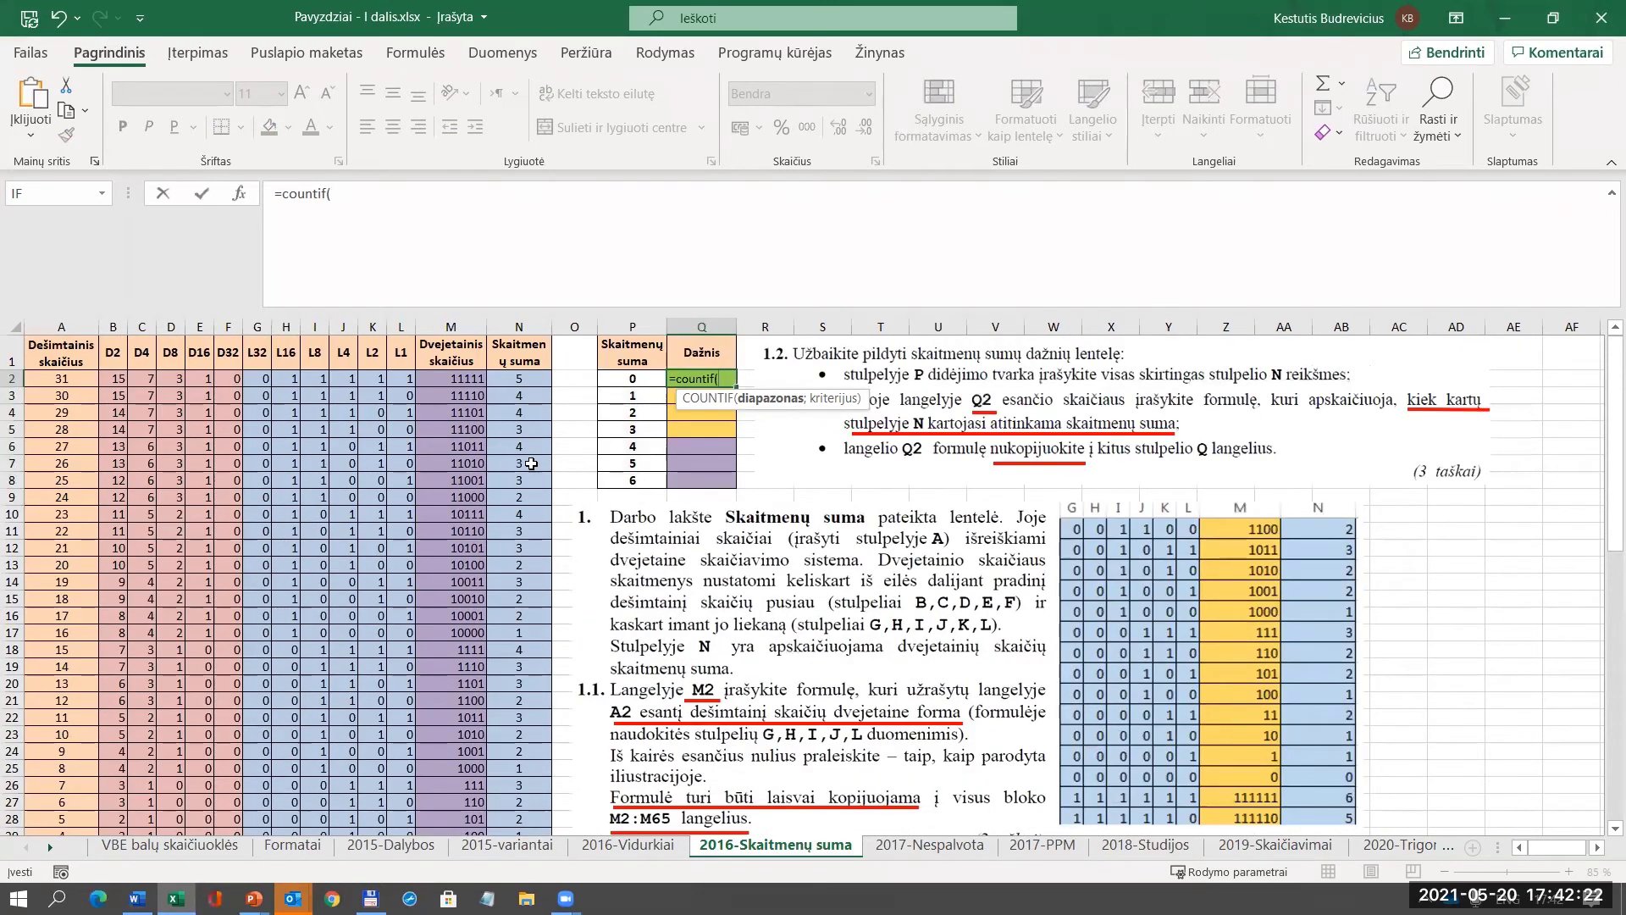
click(529, 323)
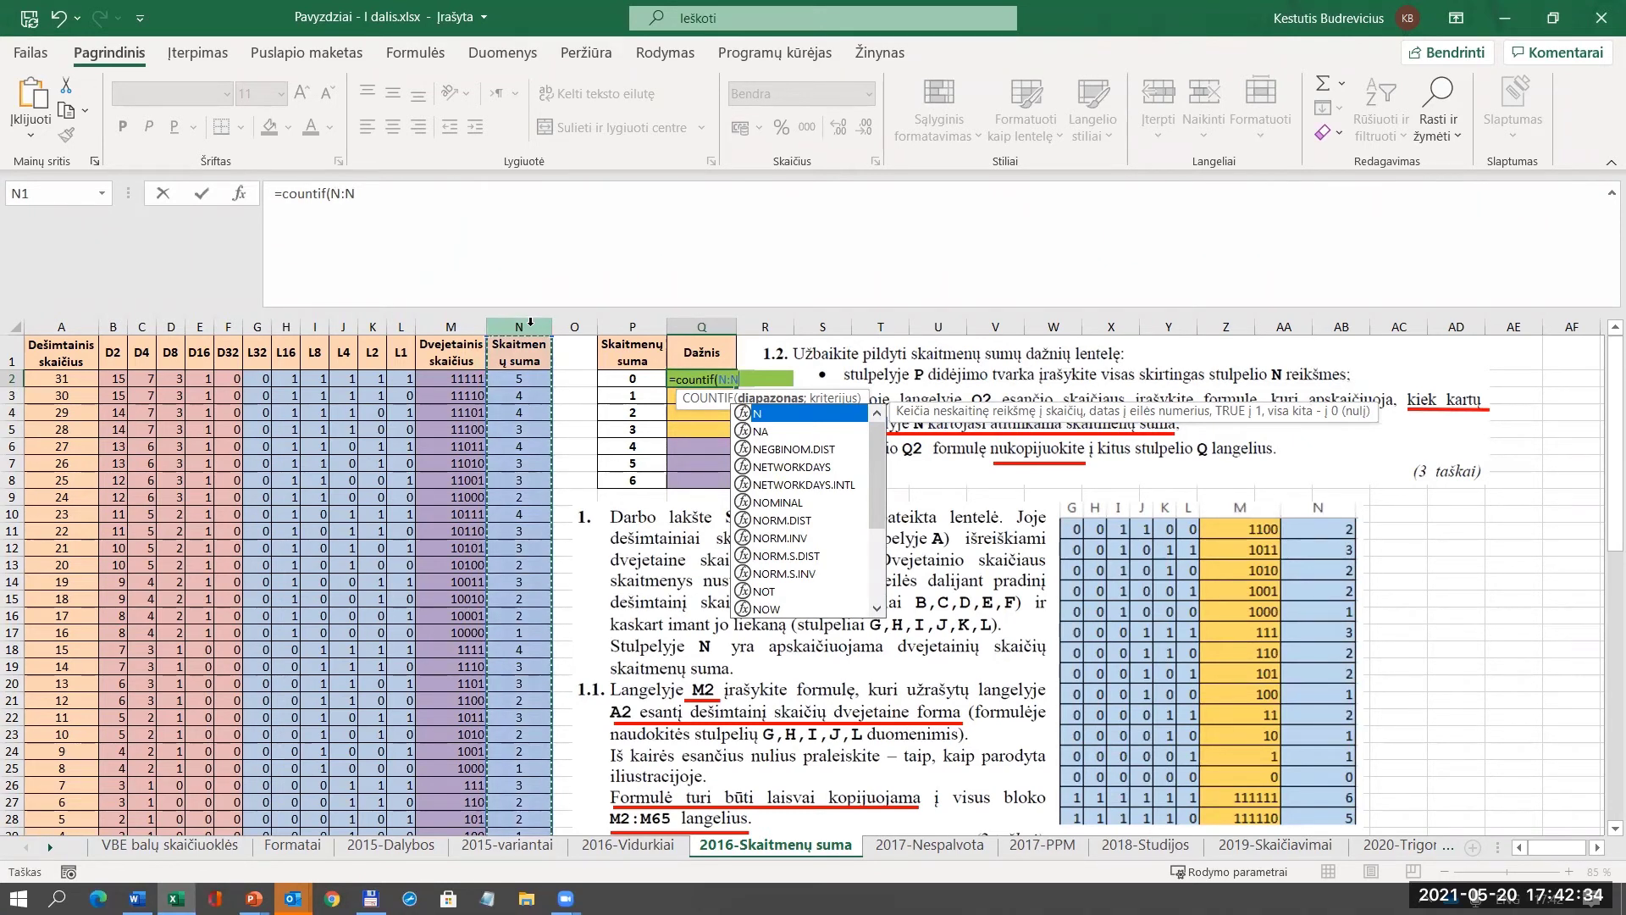
text(;0)
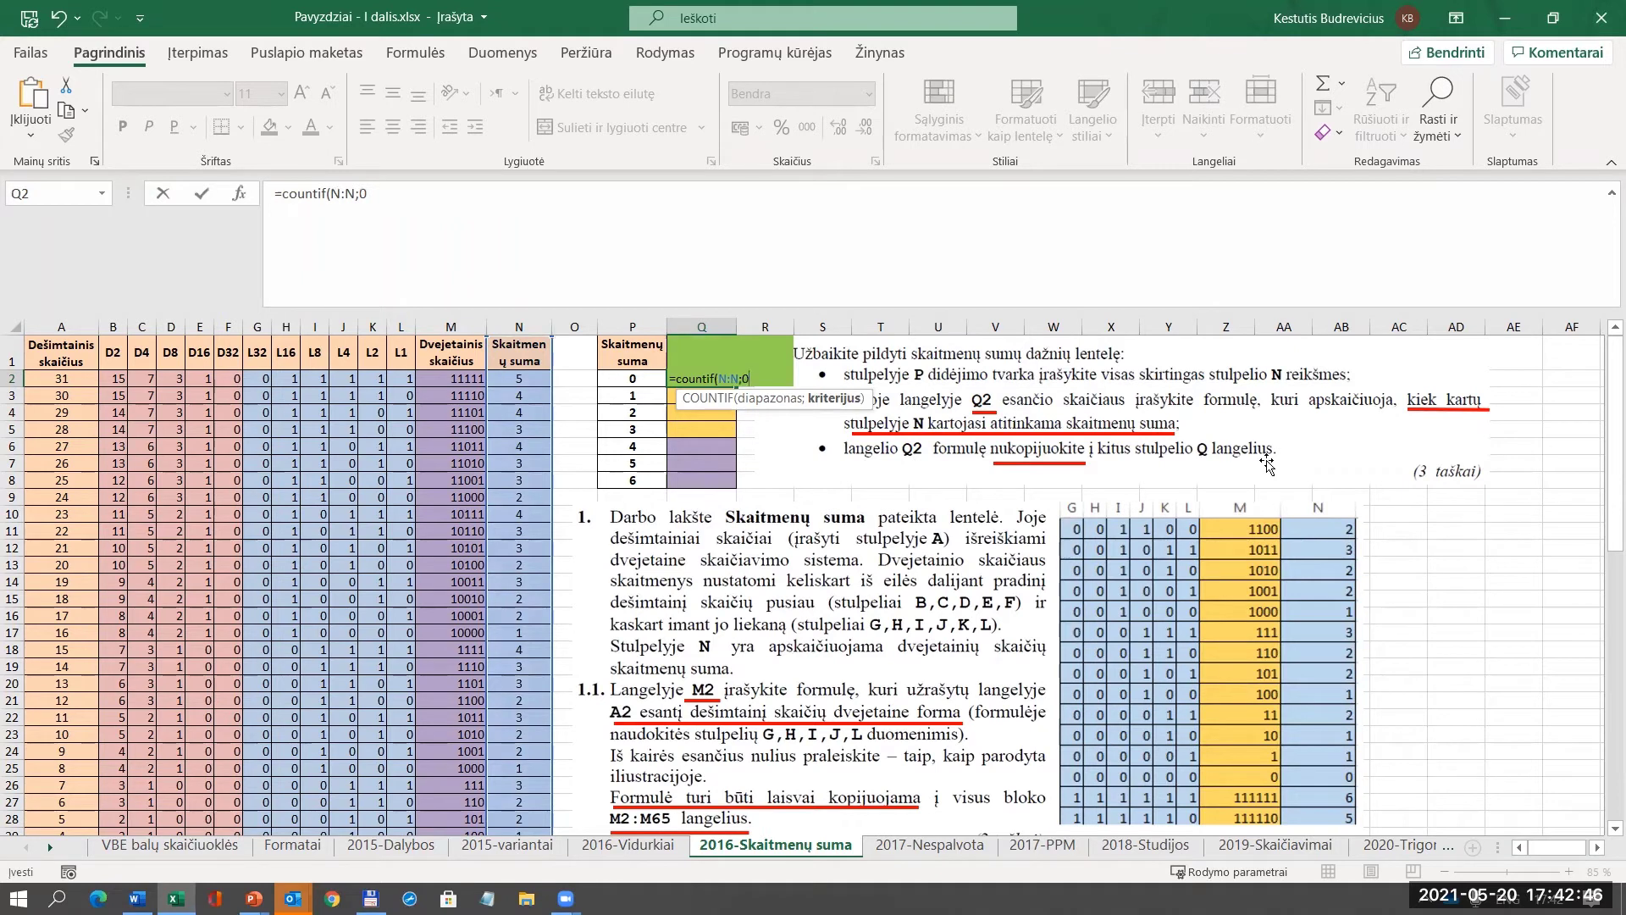
key(BackSpace)
click(643, 378)
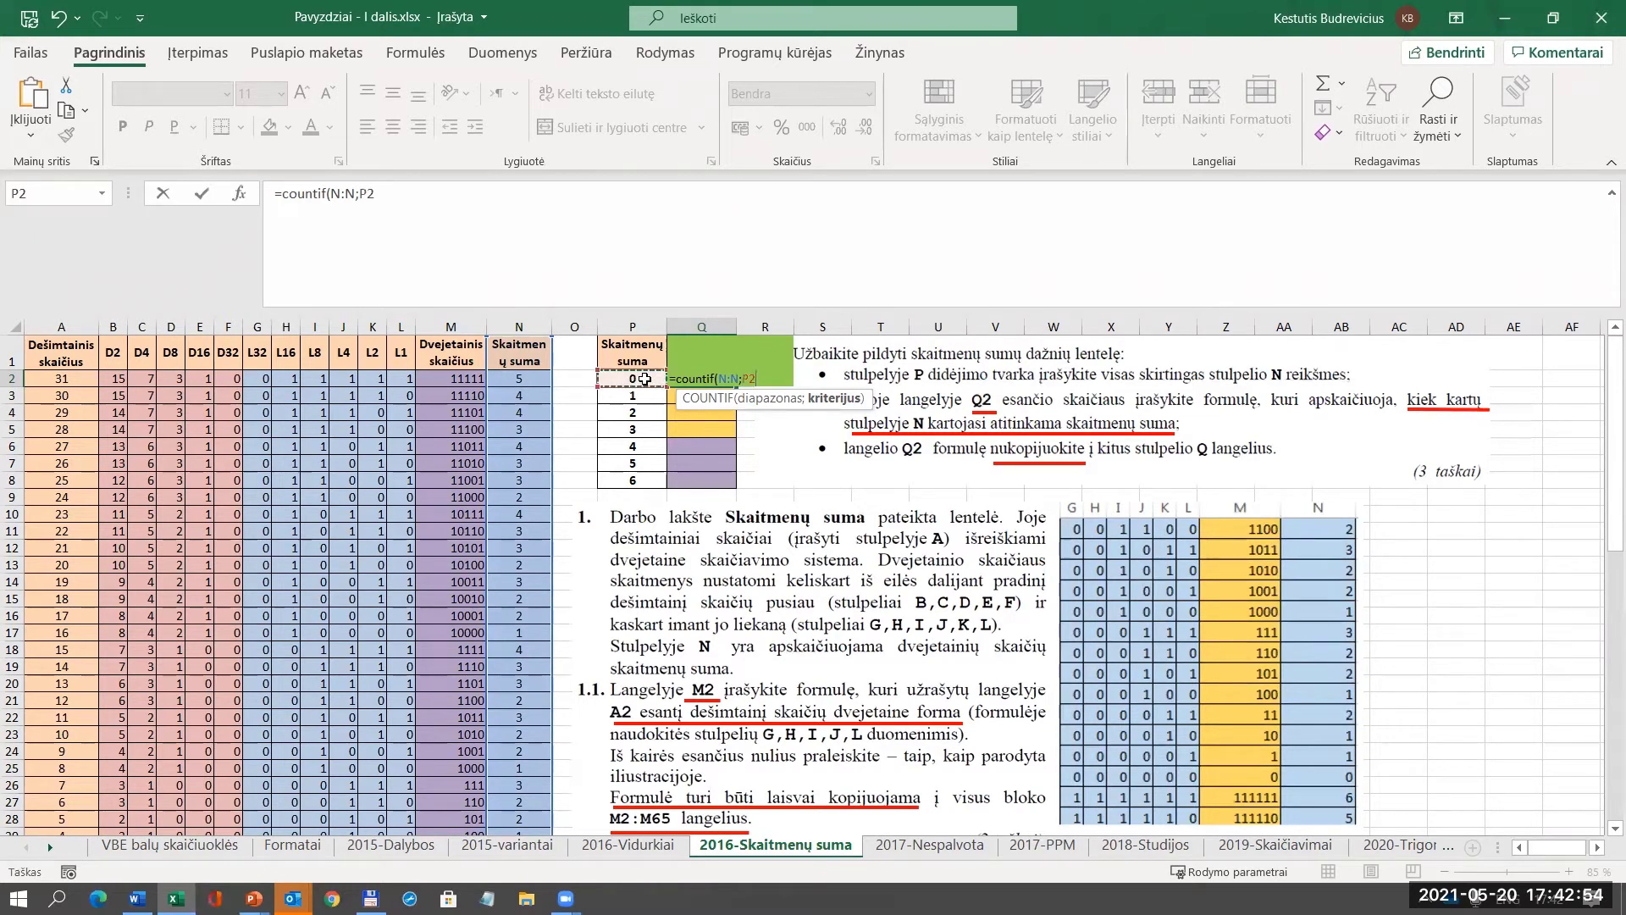
text())
key(Return)
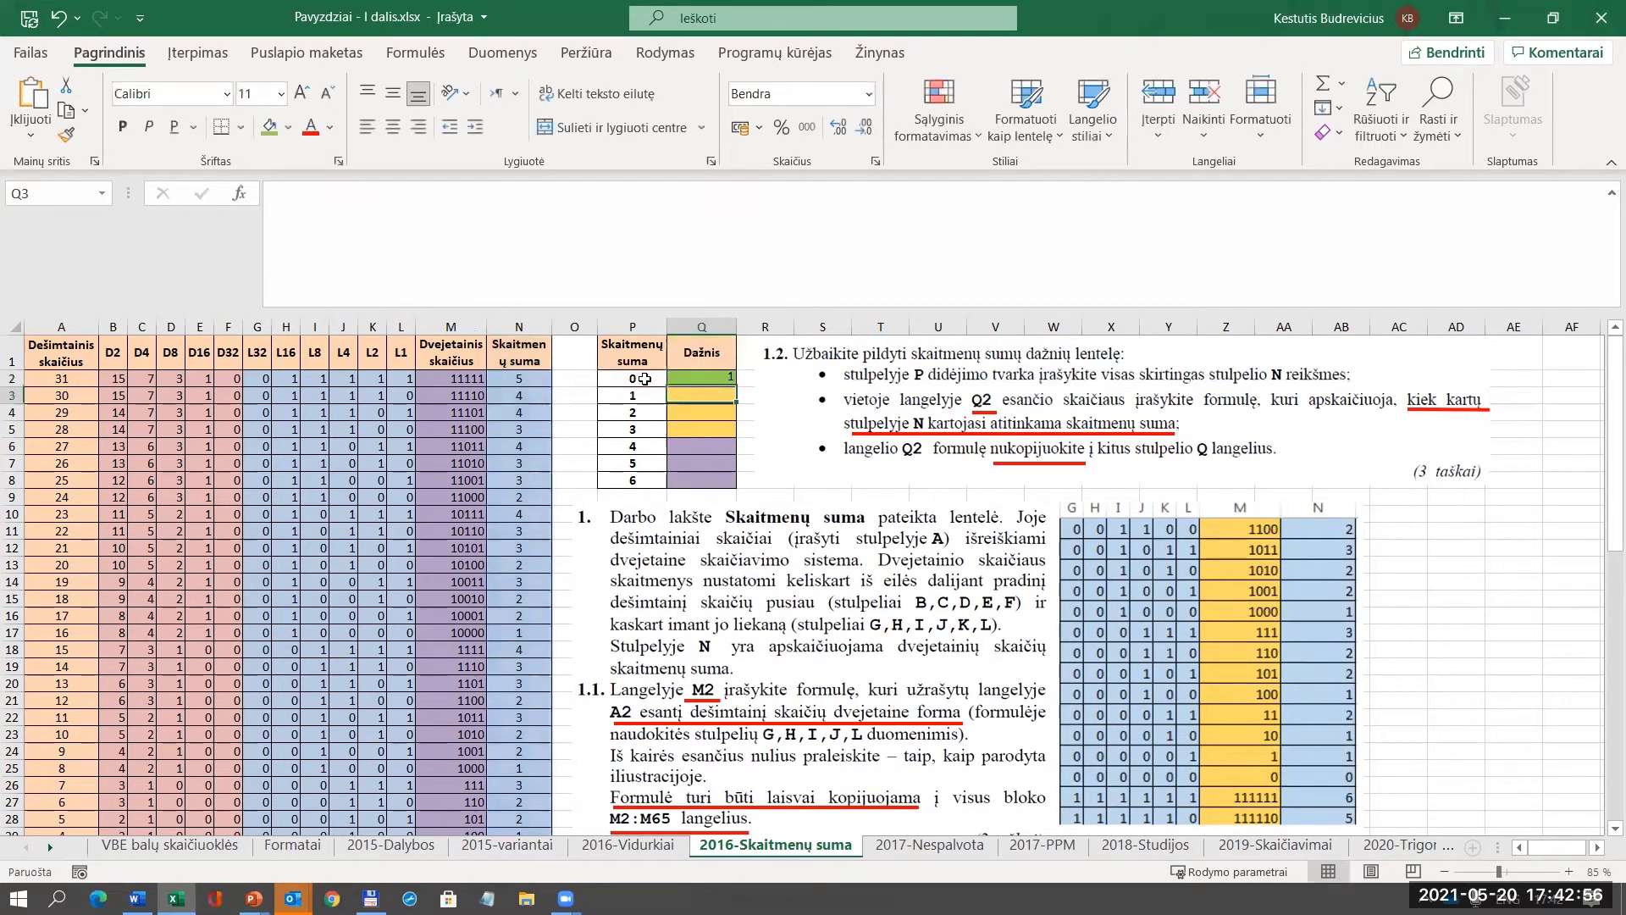
Copy the Q2 formula down column Q through Q8 and check the copied formula in Q6.
click(702, 383)
drag(734, 387, 732, 489)
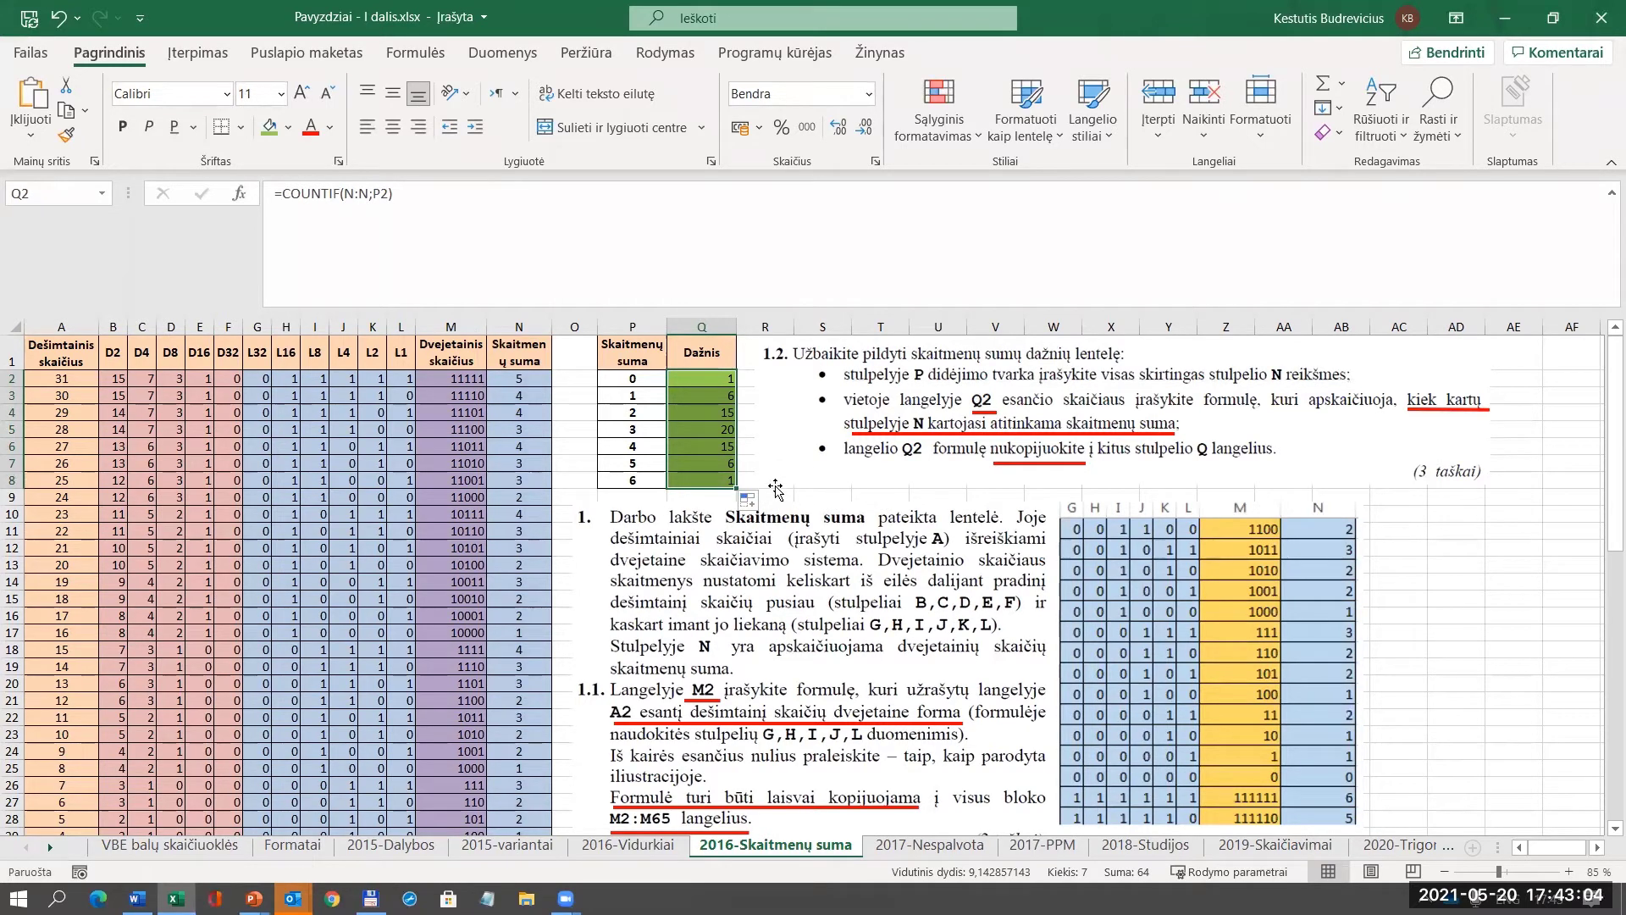
click(710, 446)
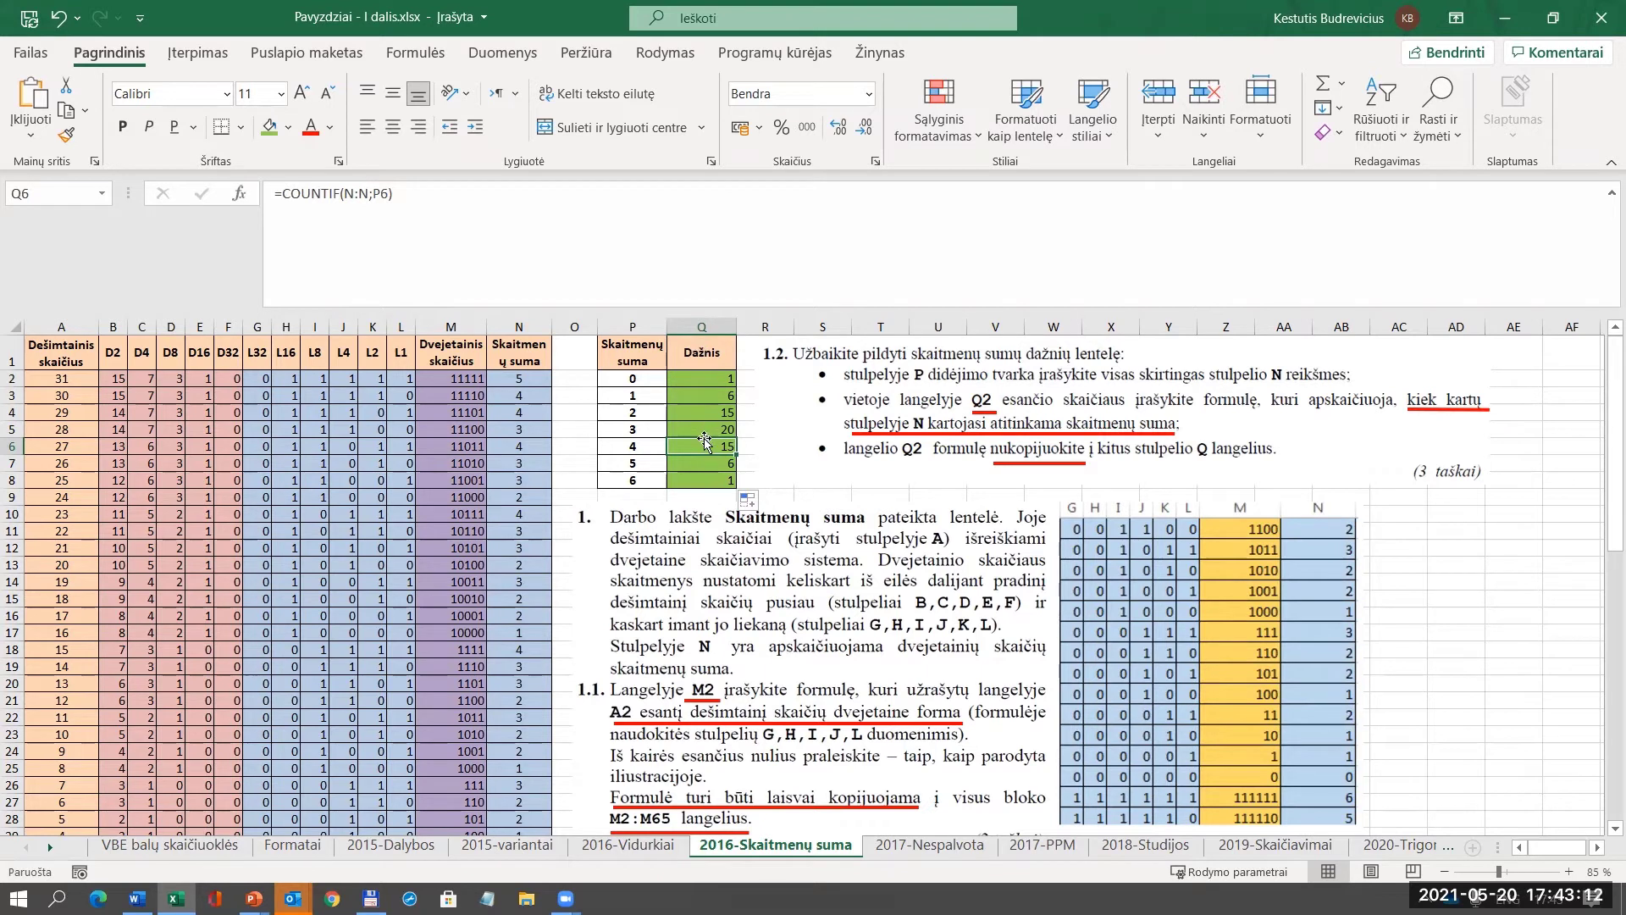
click(345, 197)
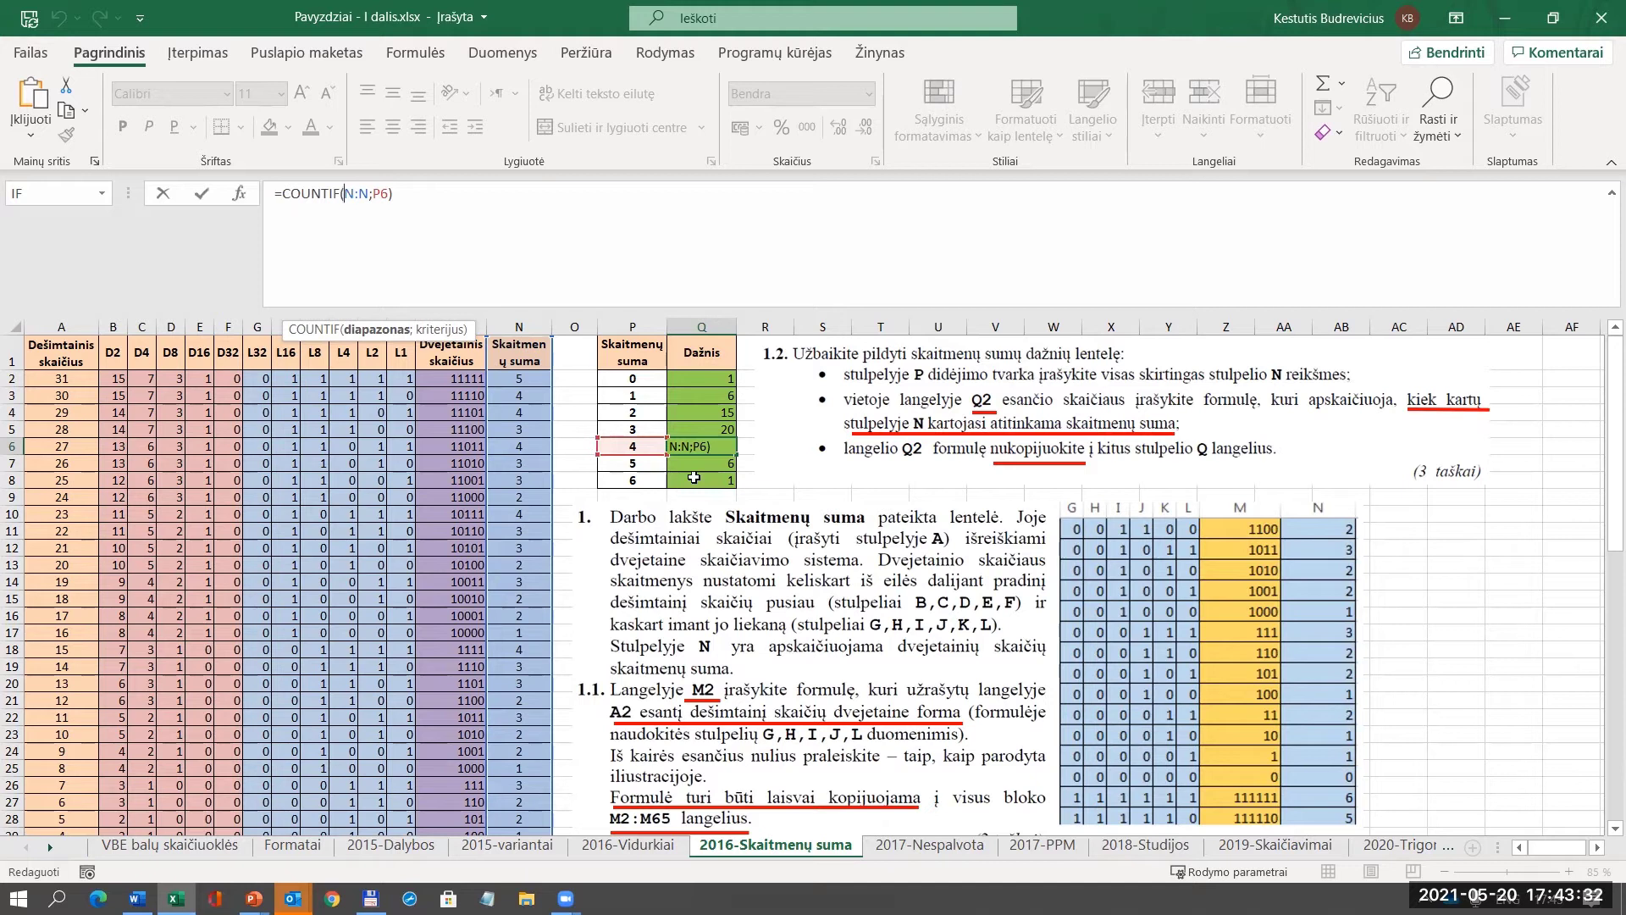
key(ctrl+Return)
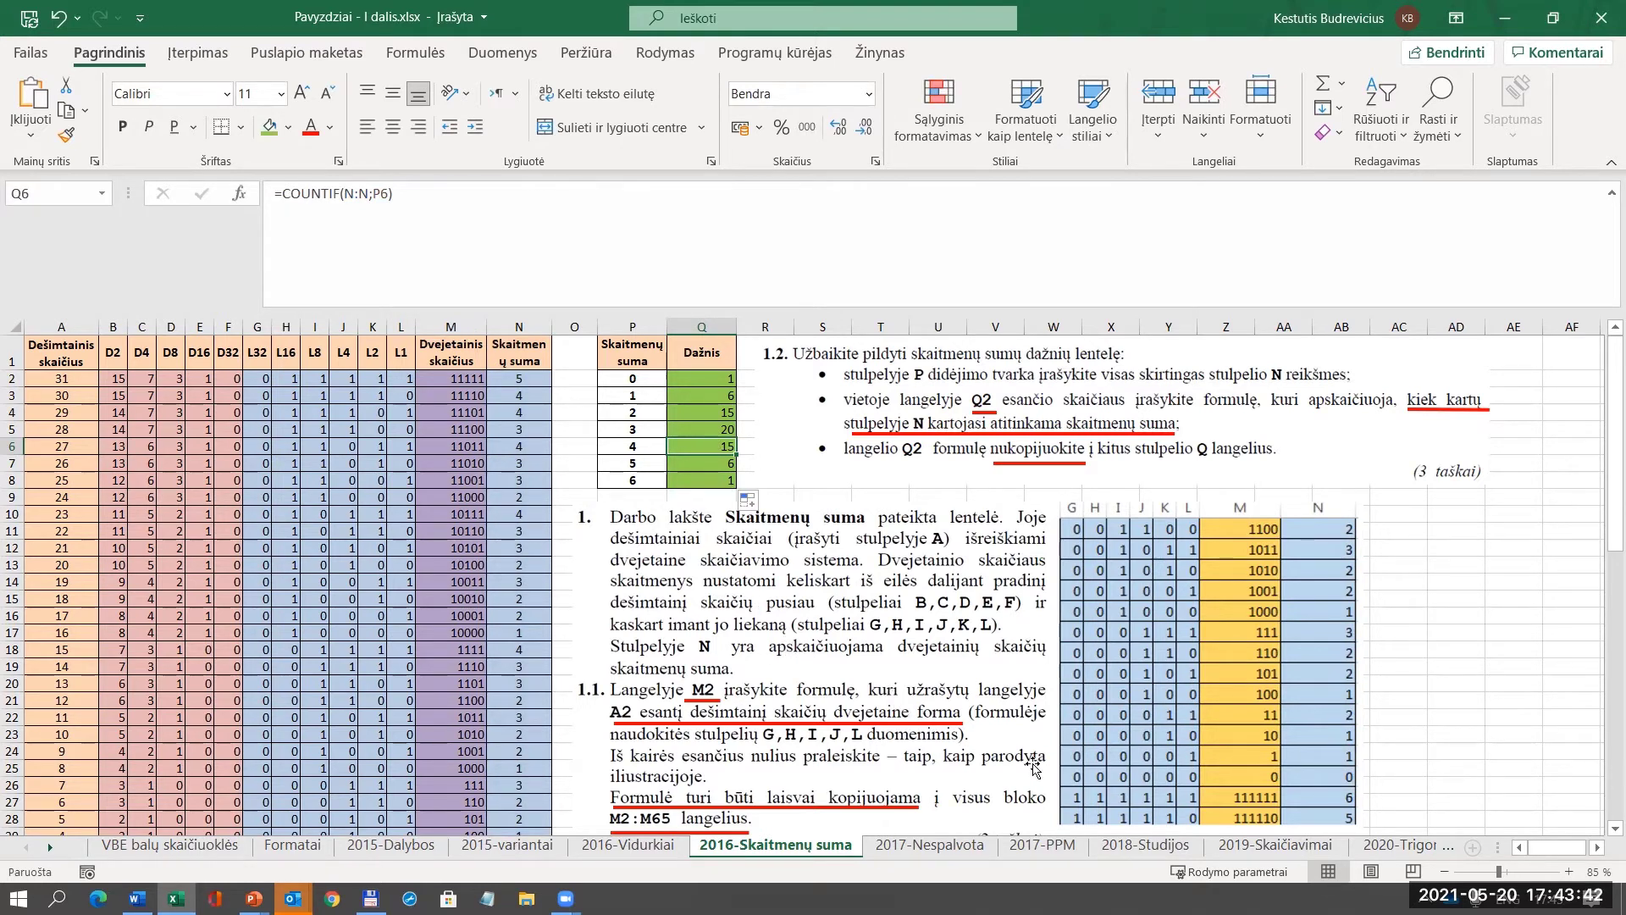
On the 2018-Studijos sheet, start inserting a function in G4 and list all function categories (Visos).
click(1133, 850)
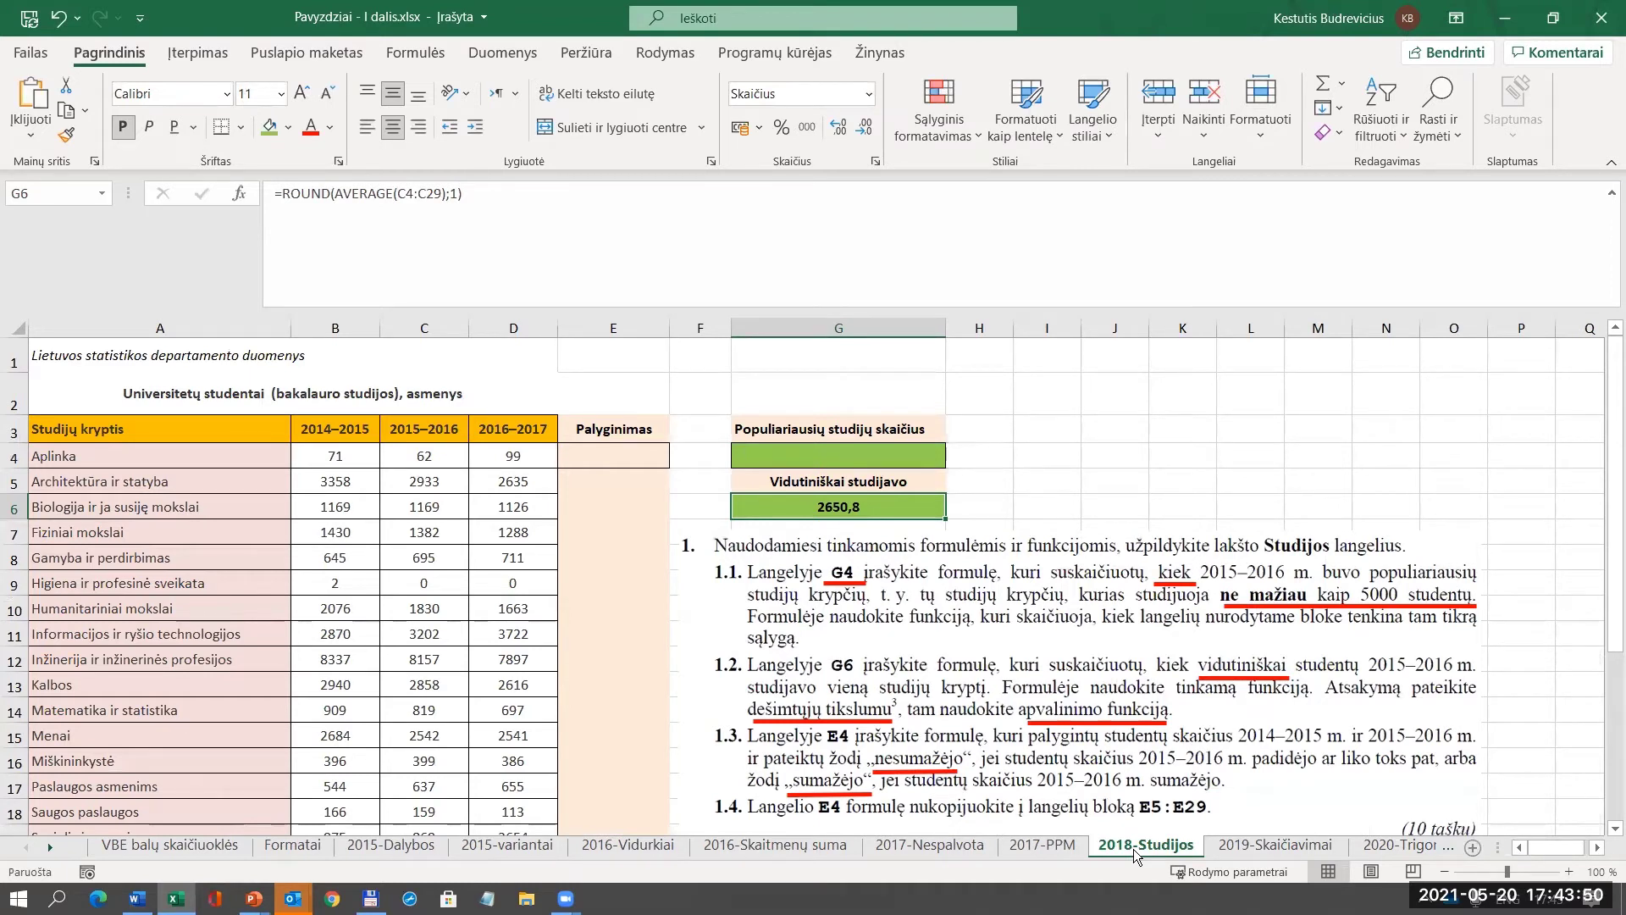
click(836, 458)
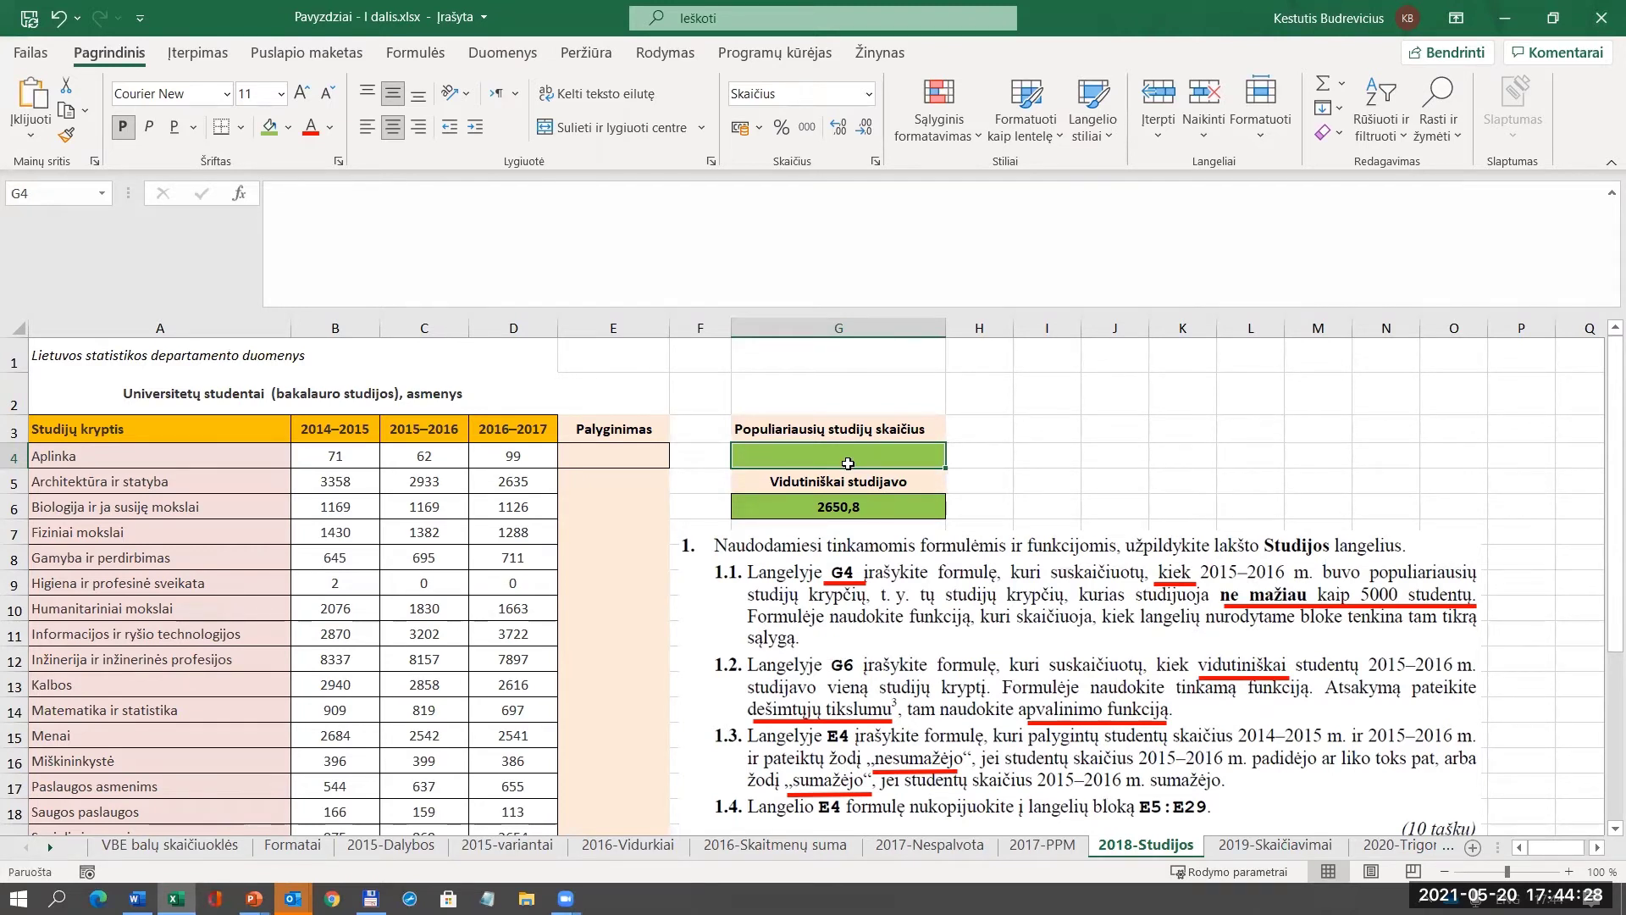
click(239, 196)
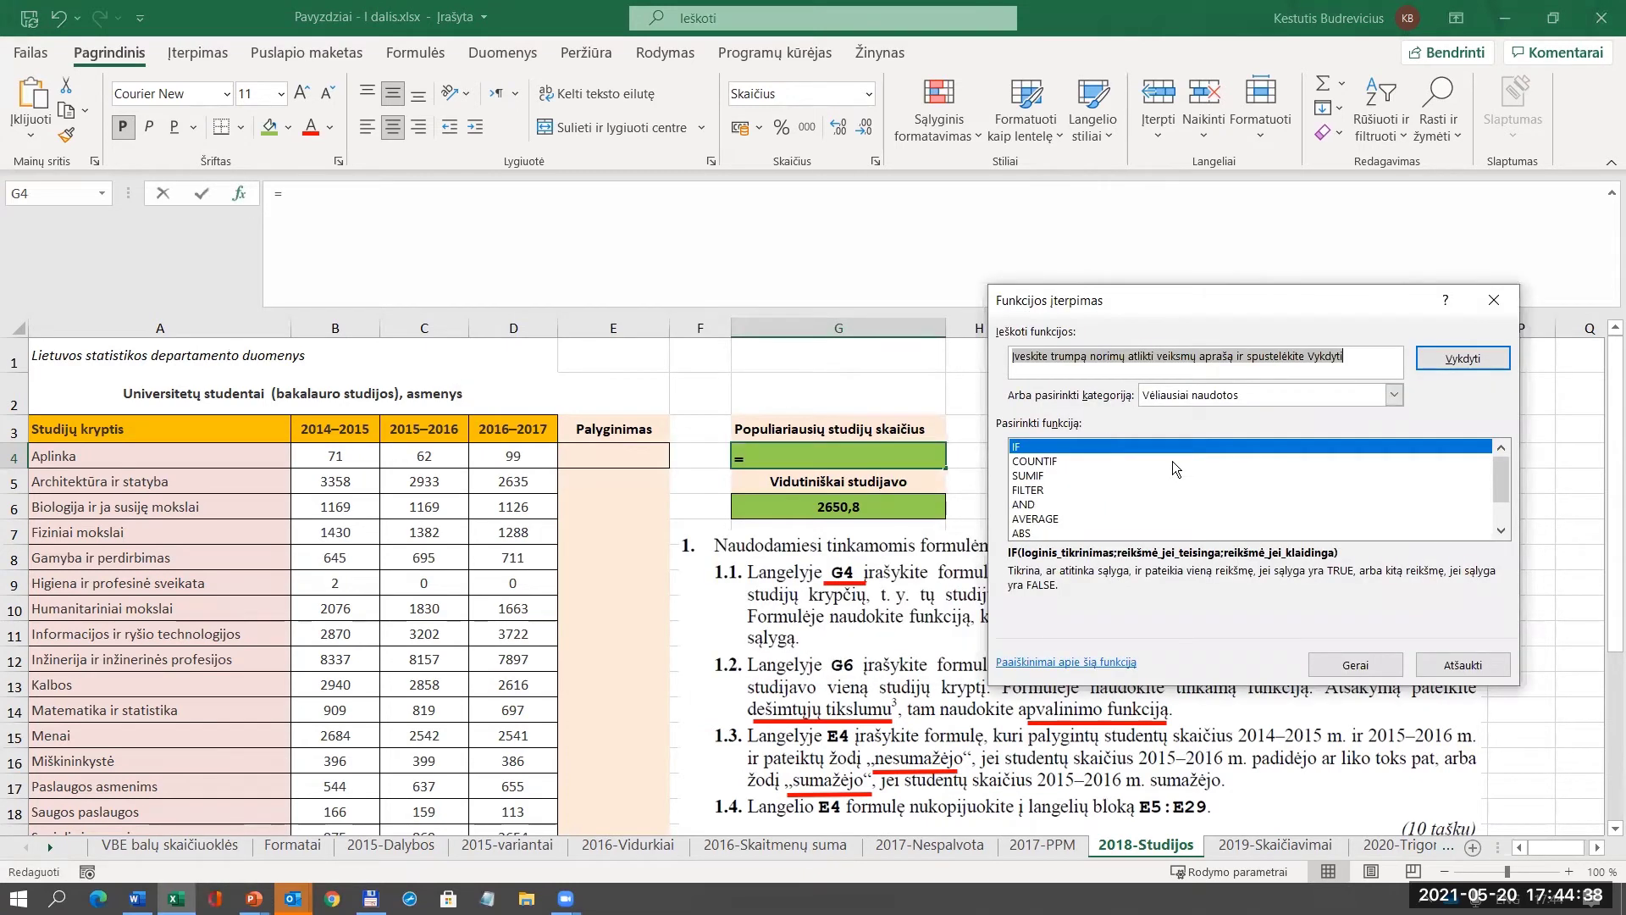
click(1391, 396)
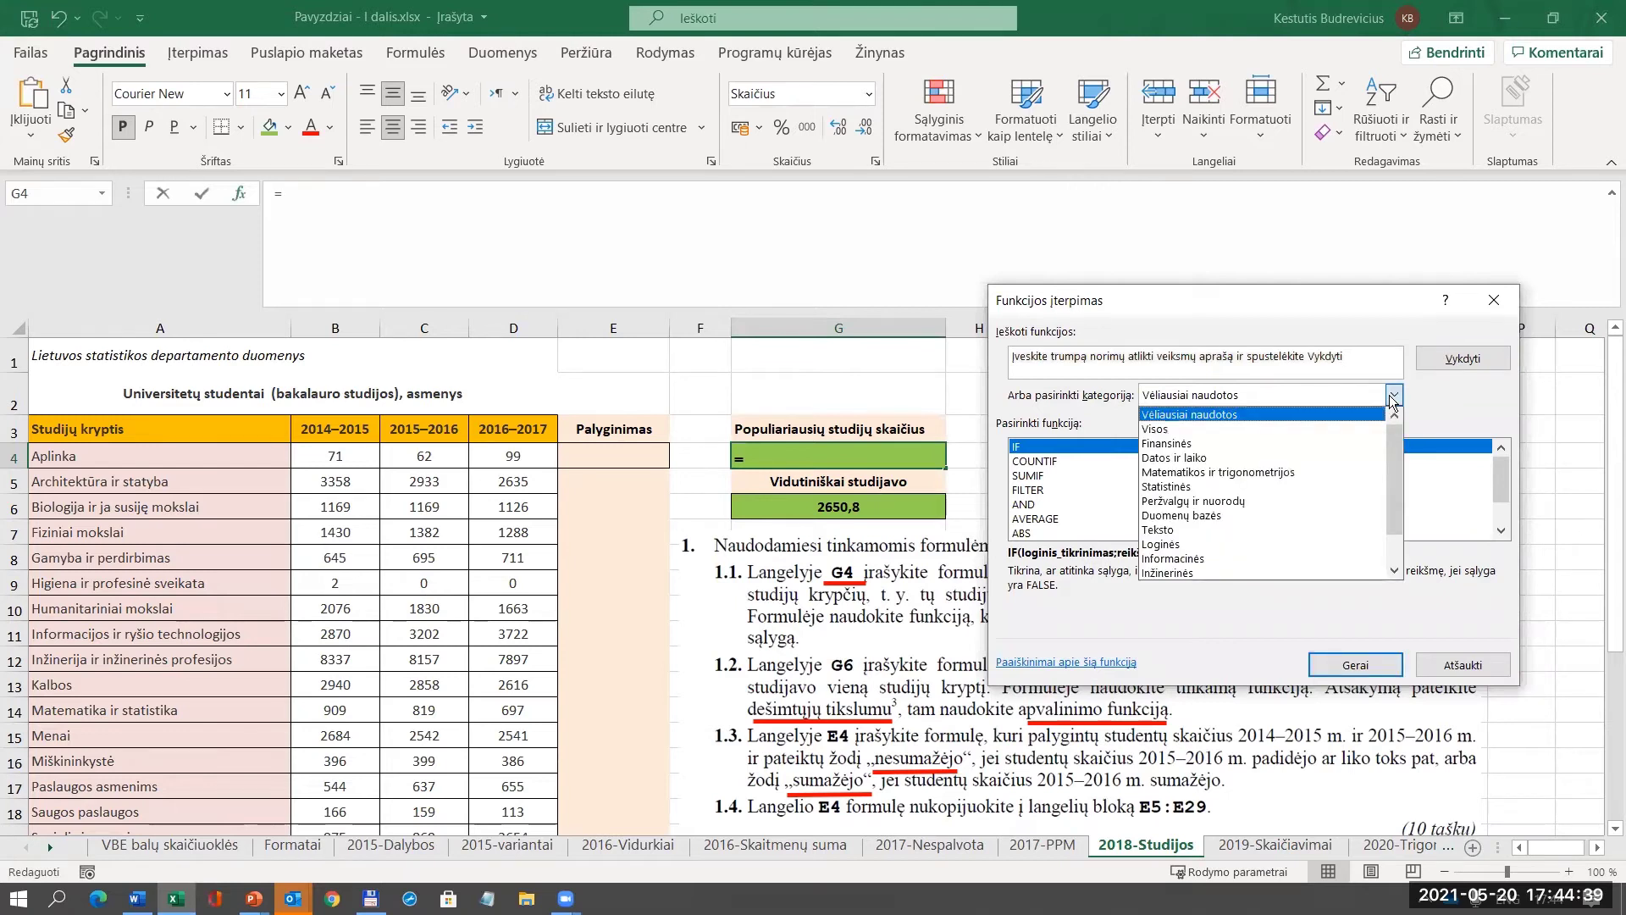
click(1203, 429)
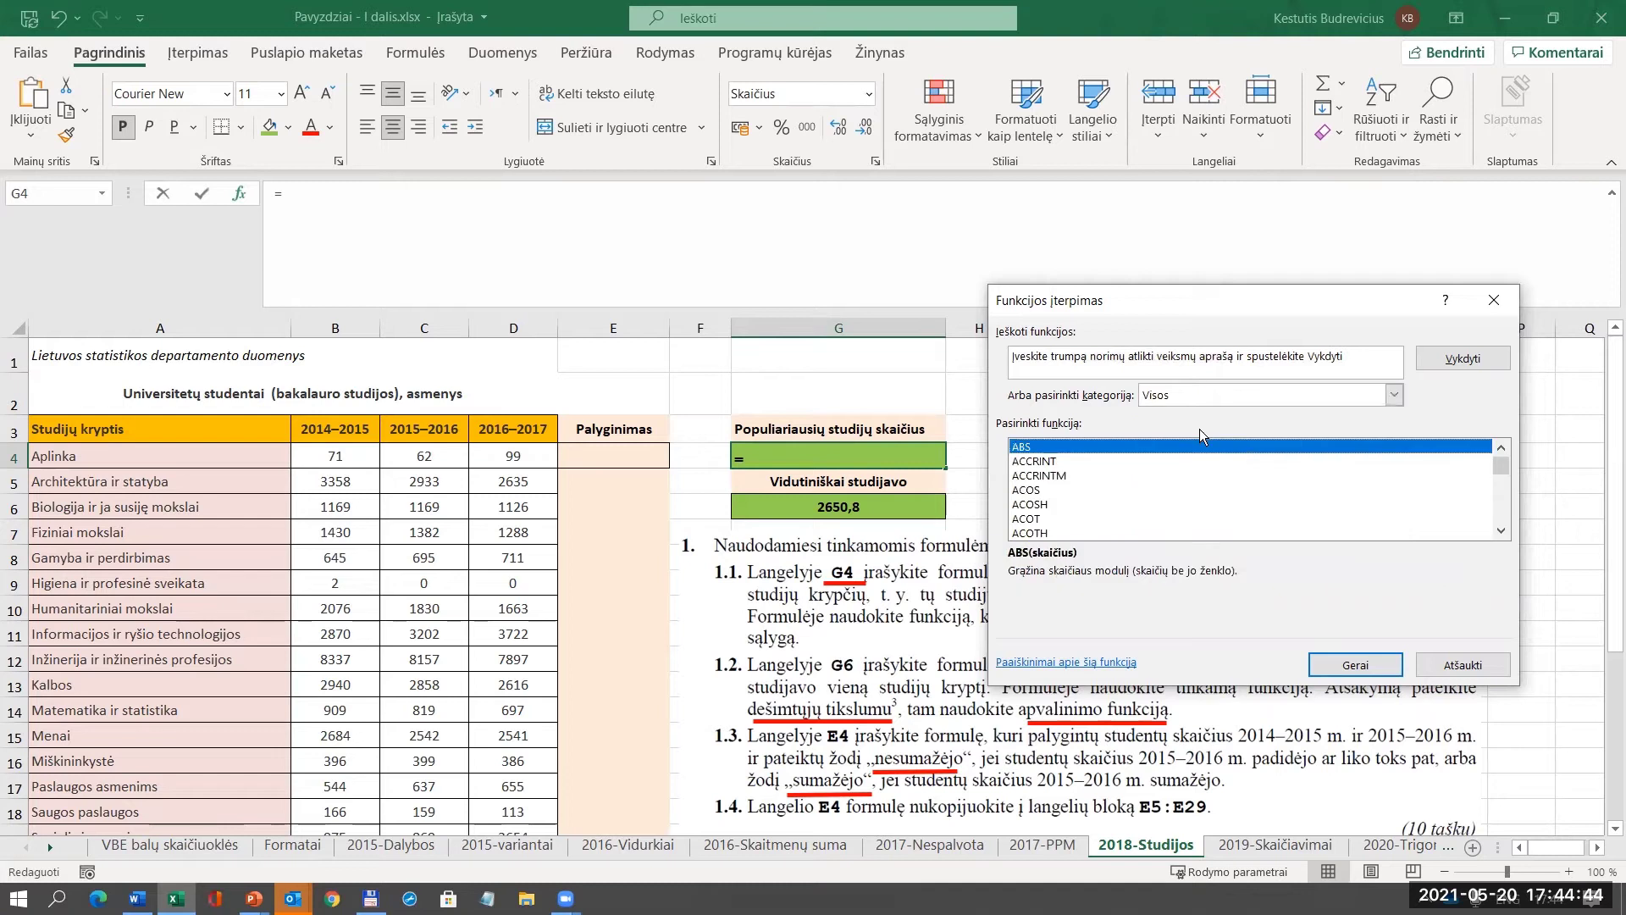
Find COUNTIF in the function list and insert it into G4.
key(c)
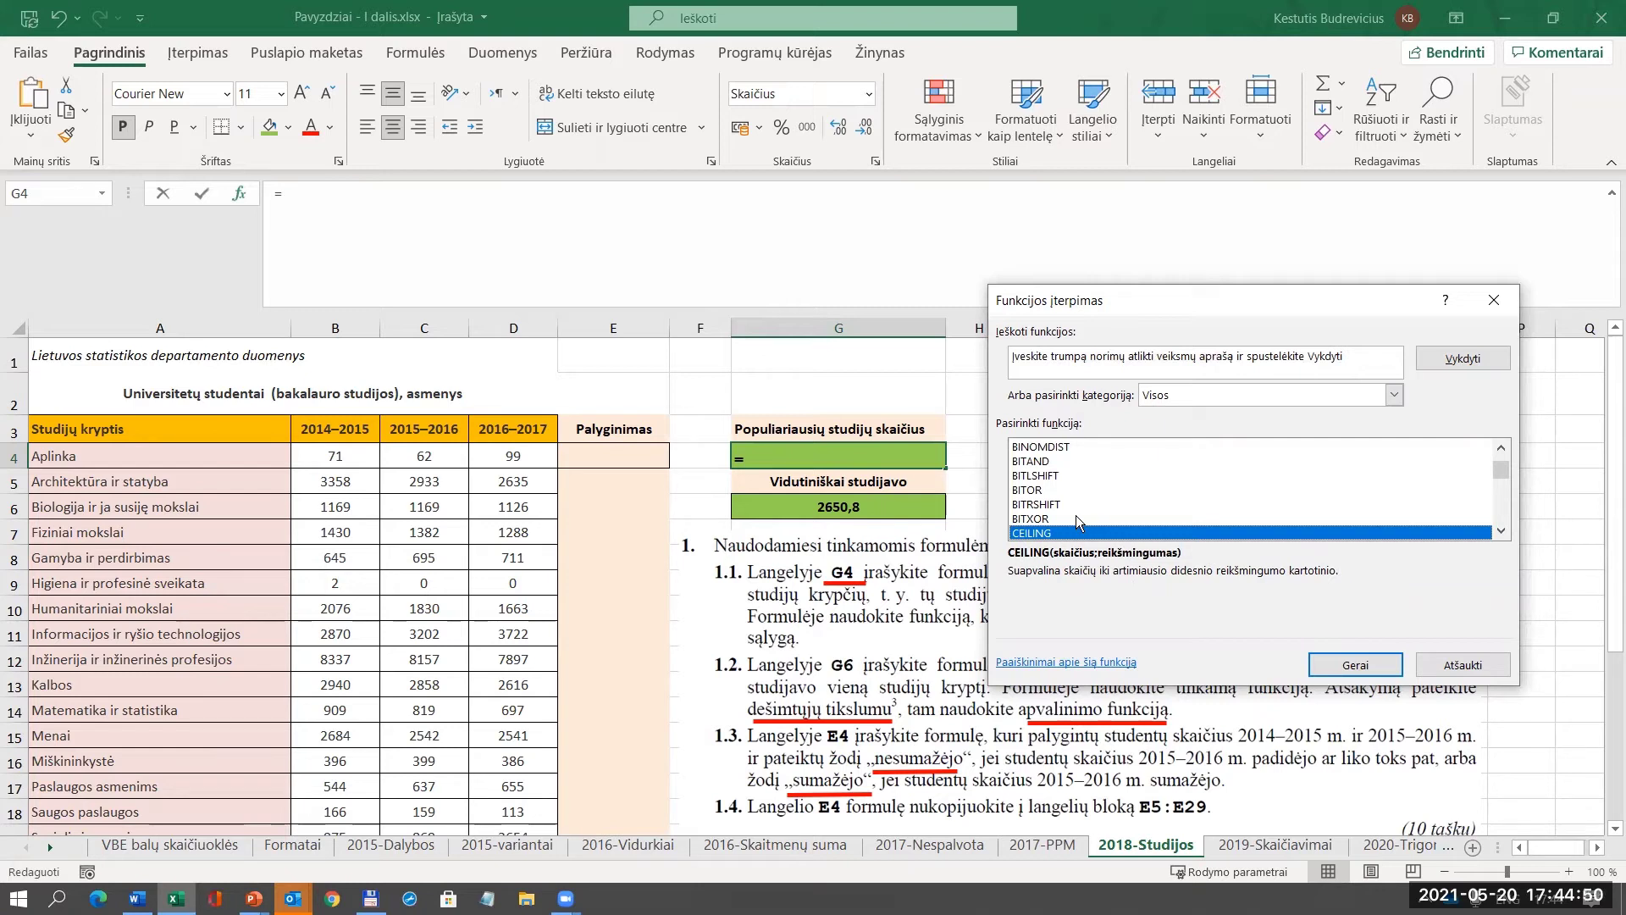
scroll(1074, 519, down, 1)
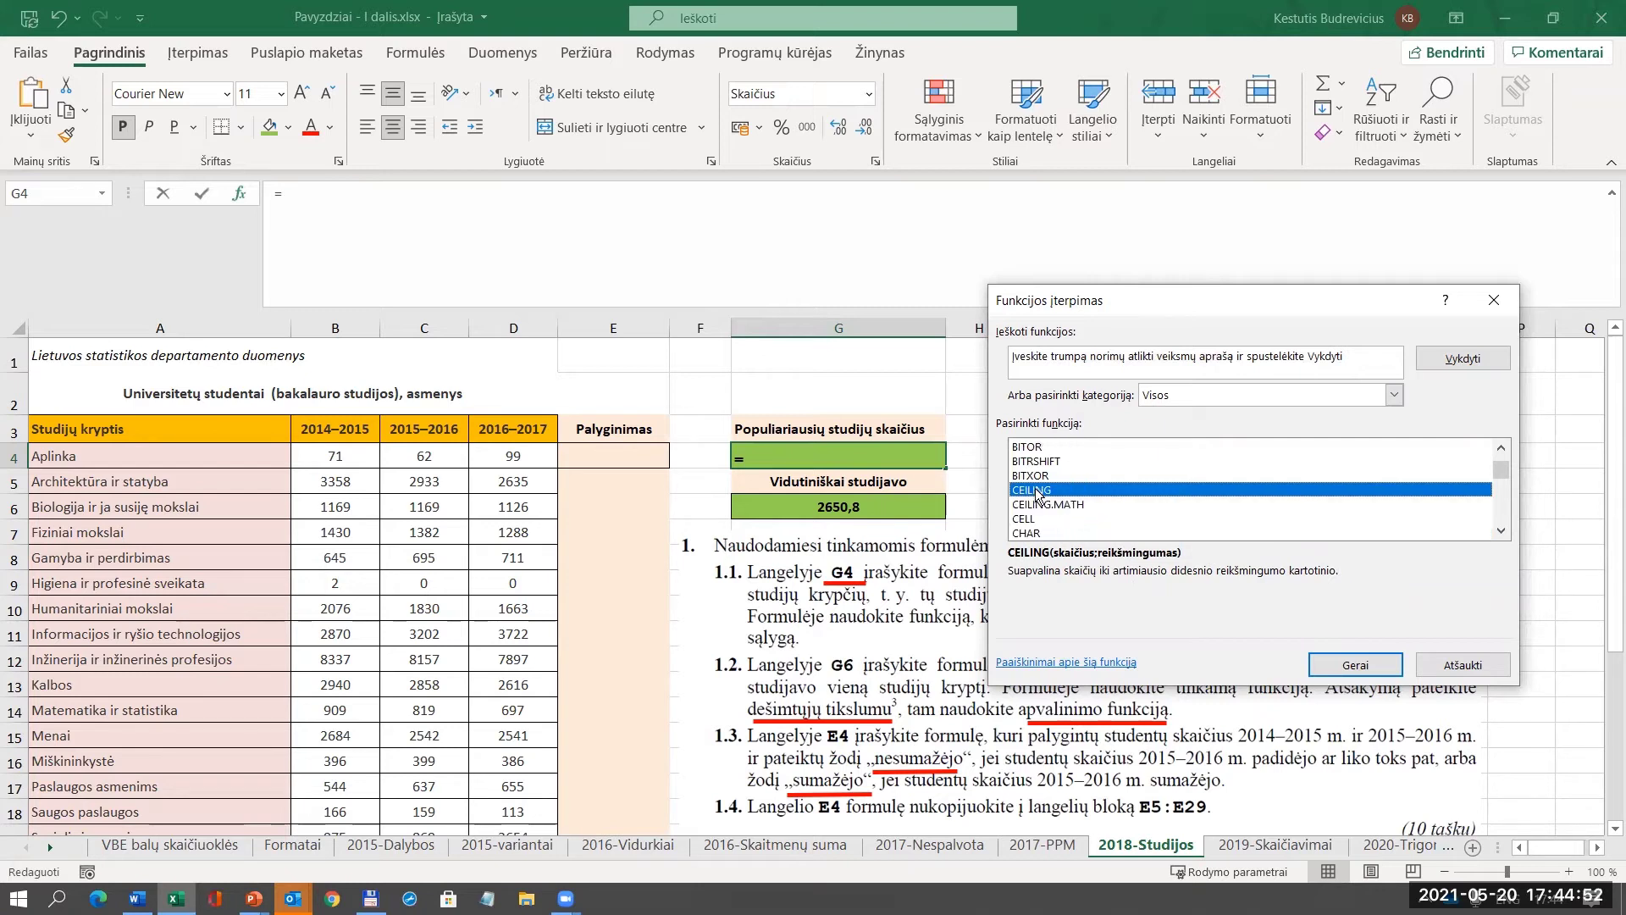
scroll(1040, 495, down, 5)
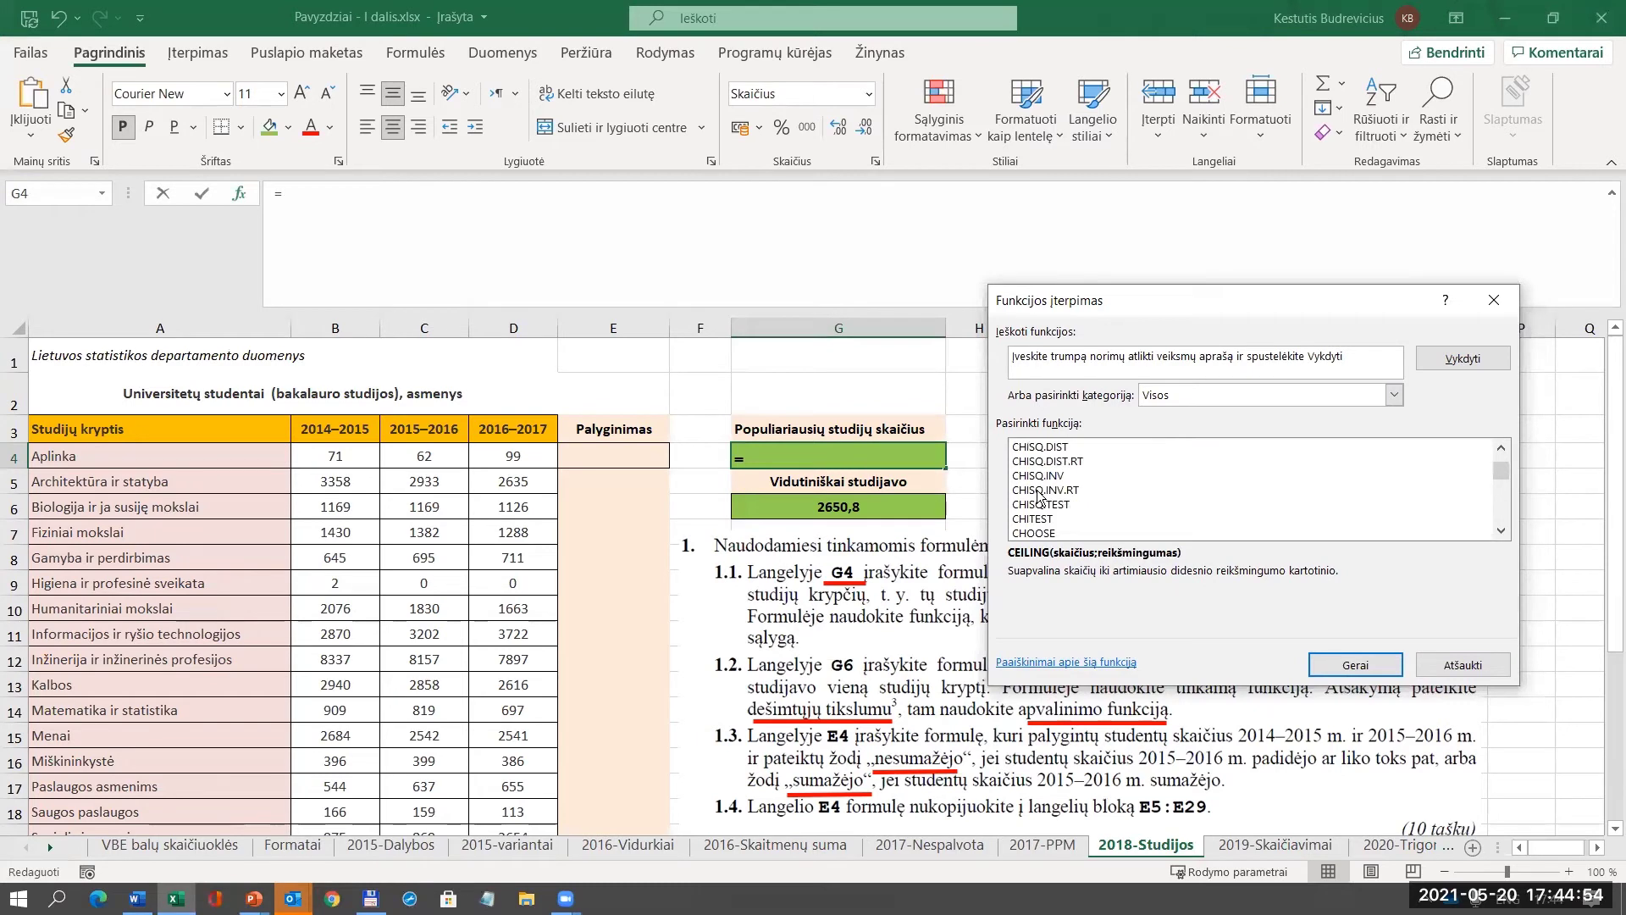
scroll(1040, 495, down, 4)
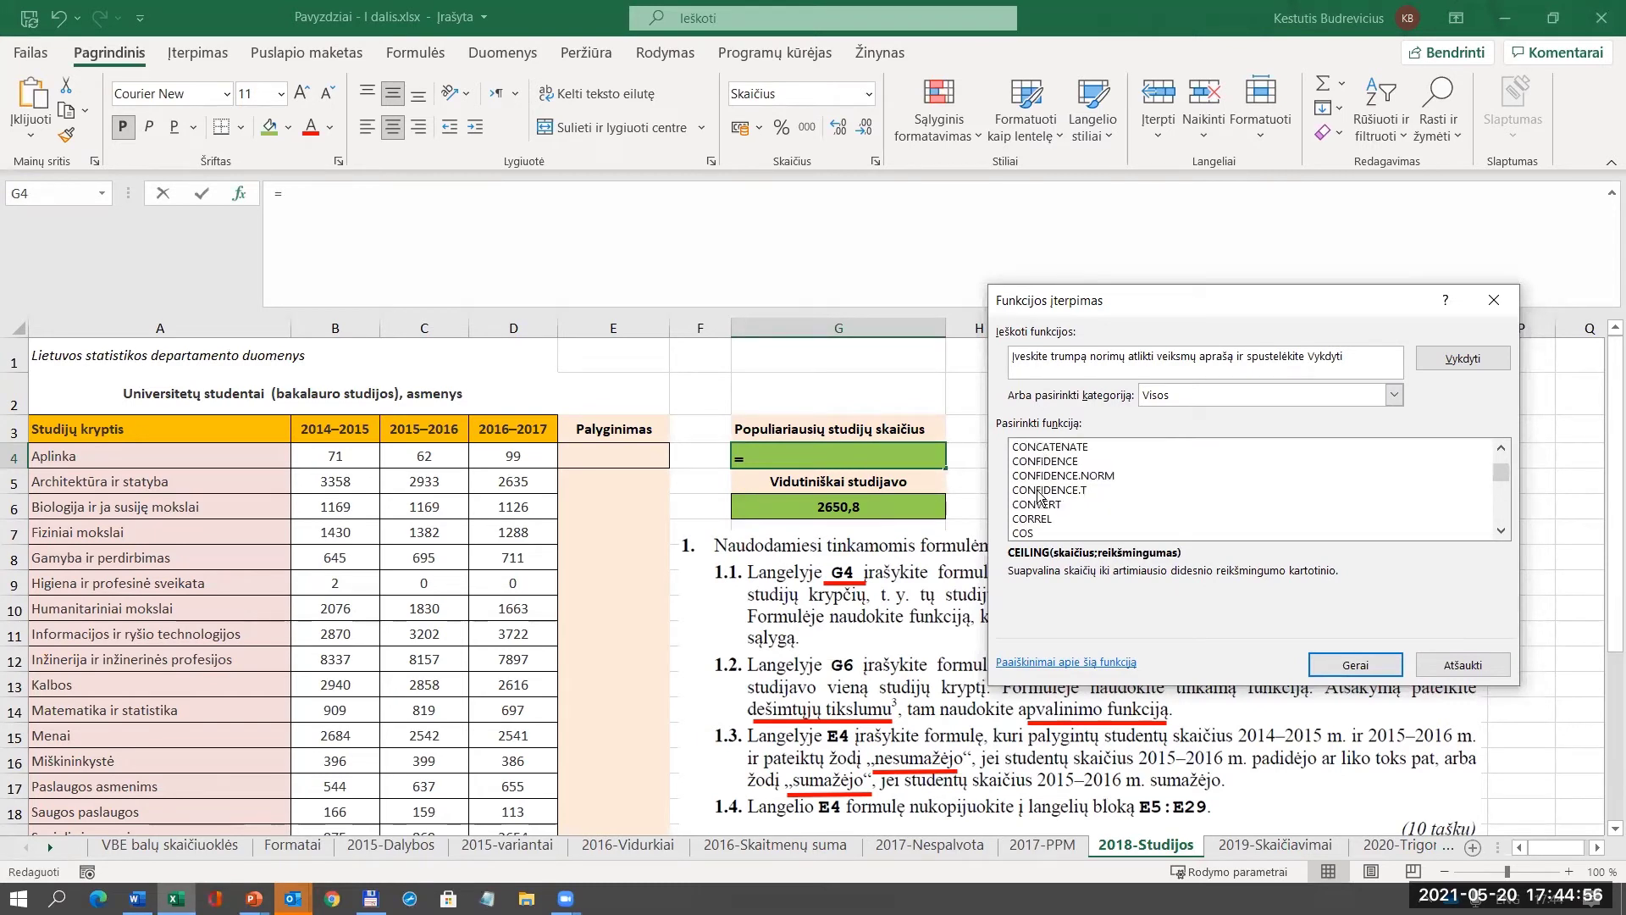
scroll(1040, 495, down, 5)
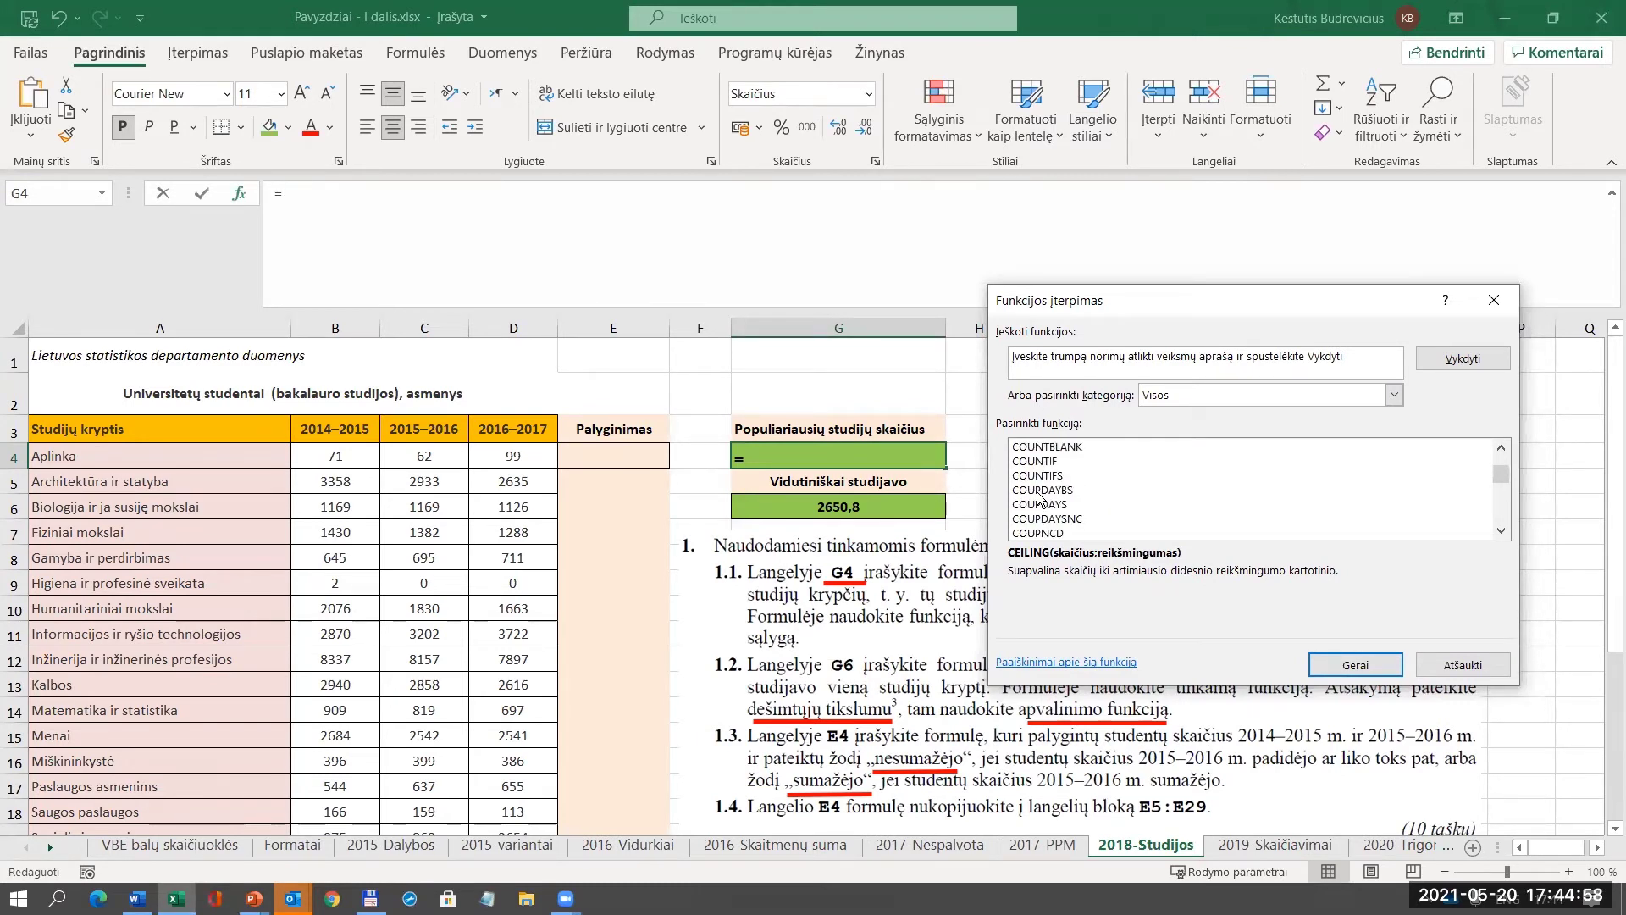
scroll(1038, 496, up, 1)
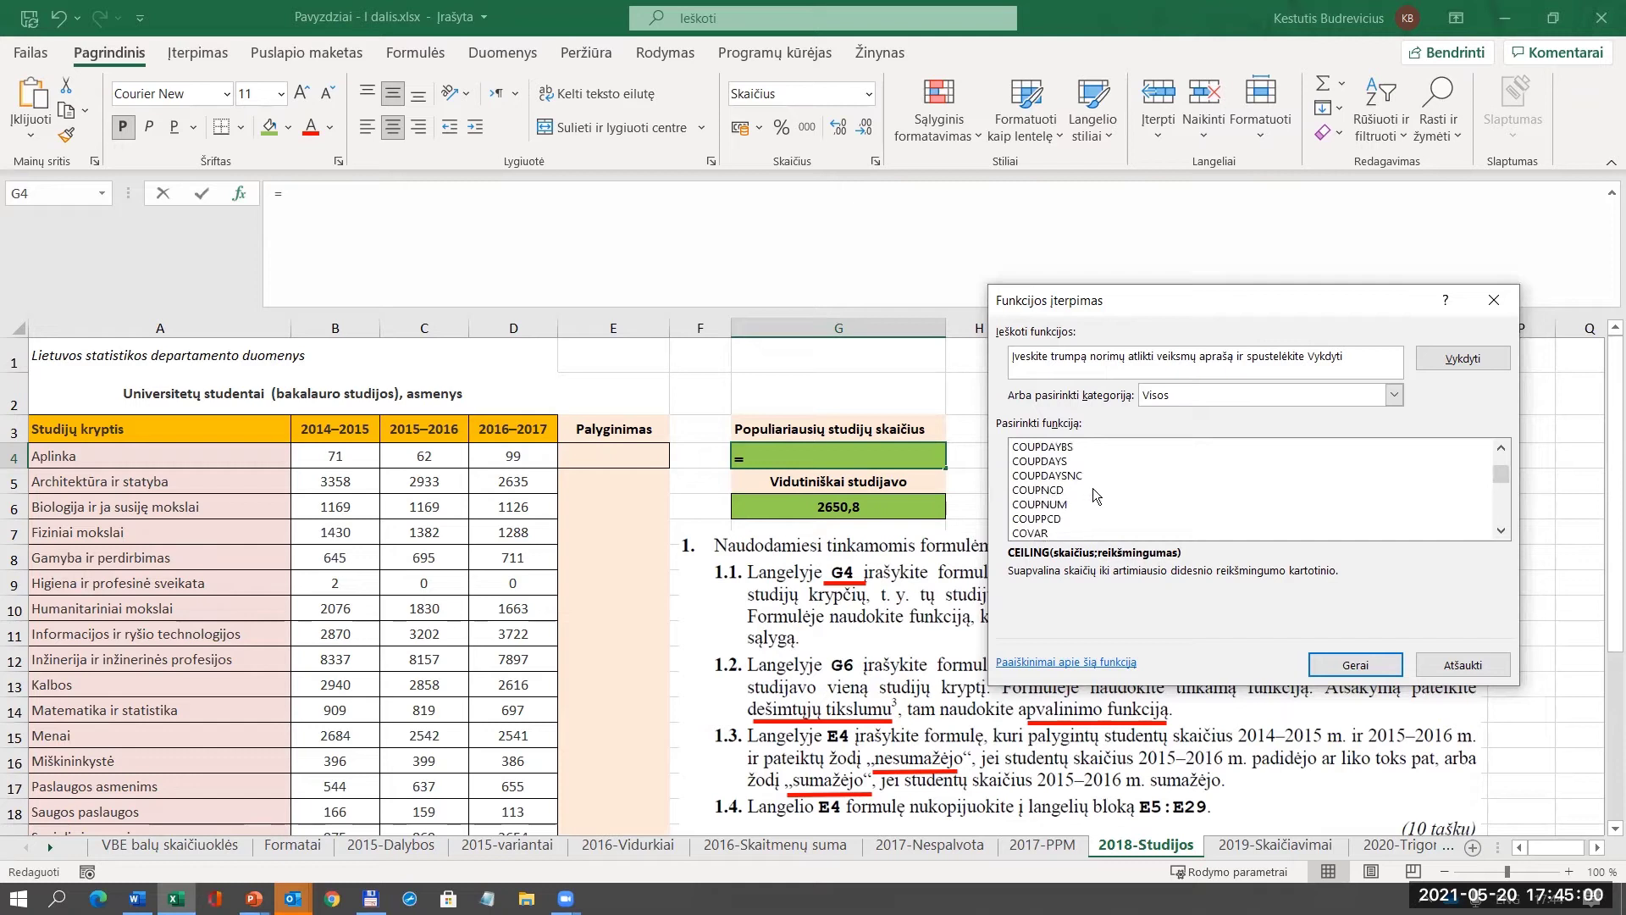
click(1059, 519)
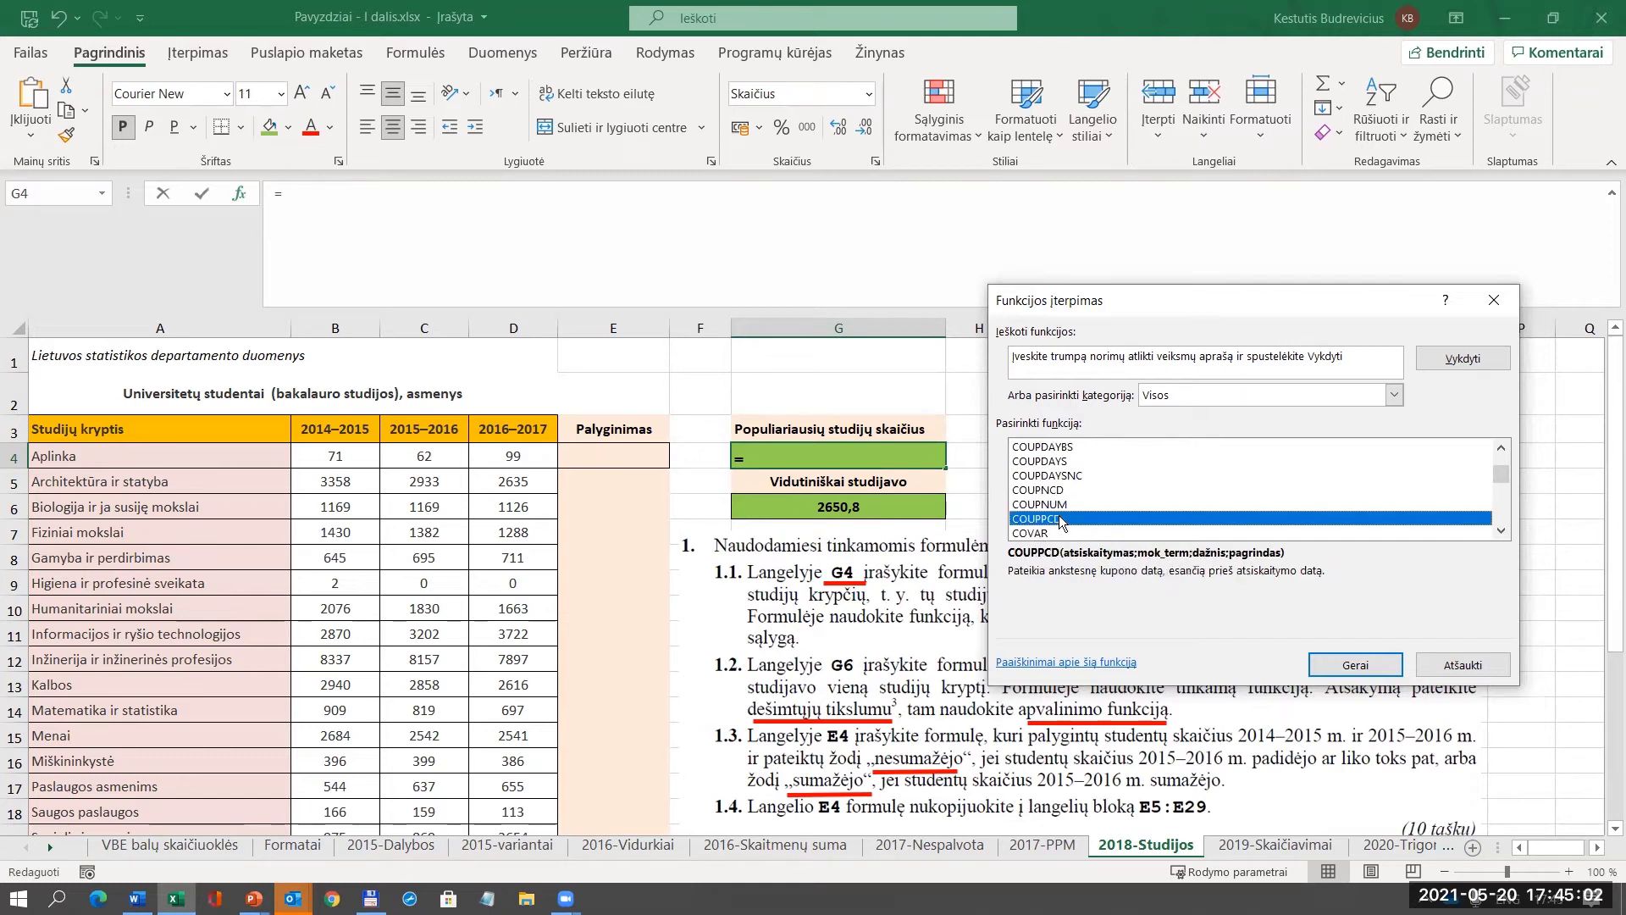
scroll(1058, 515, down, 1)
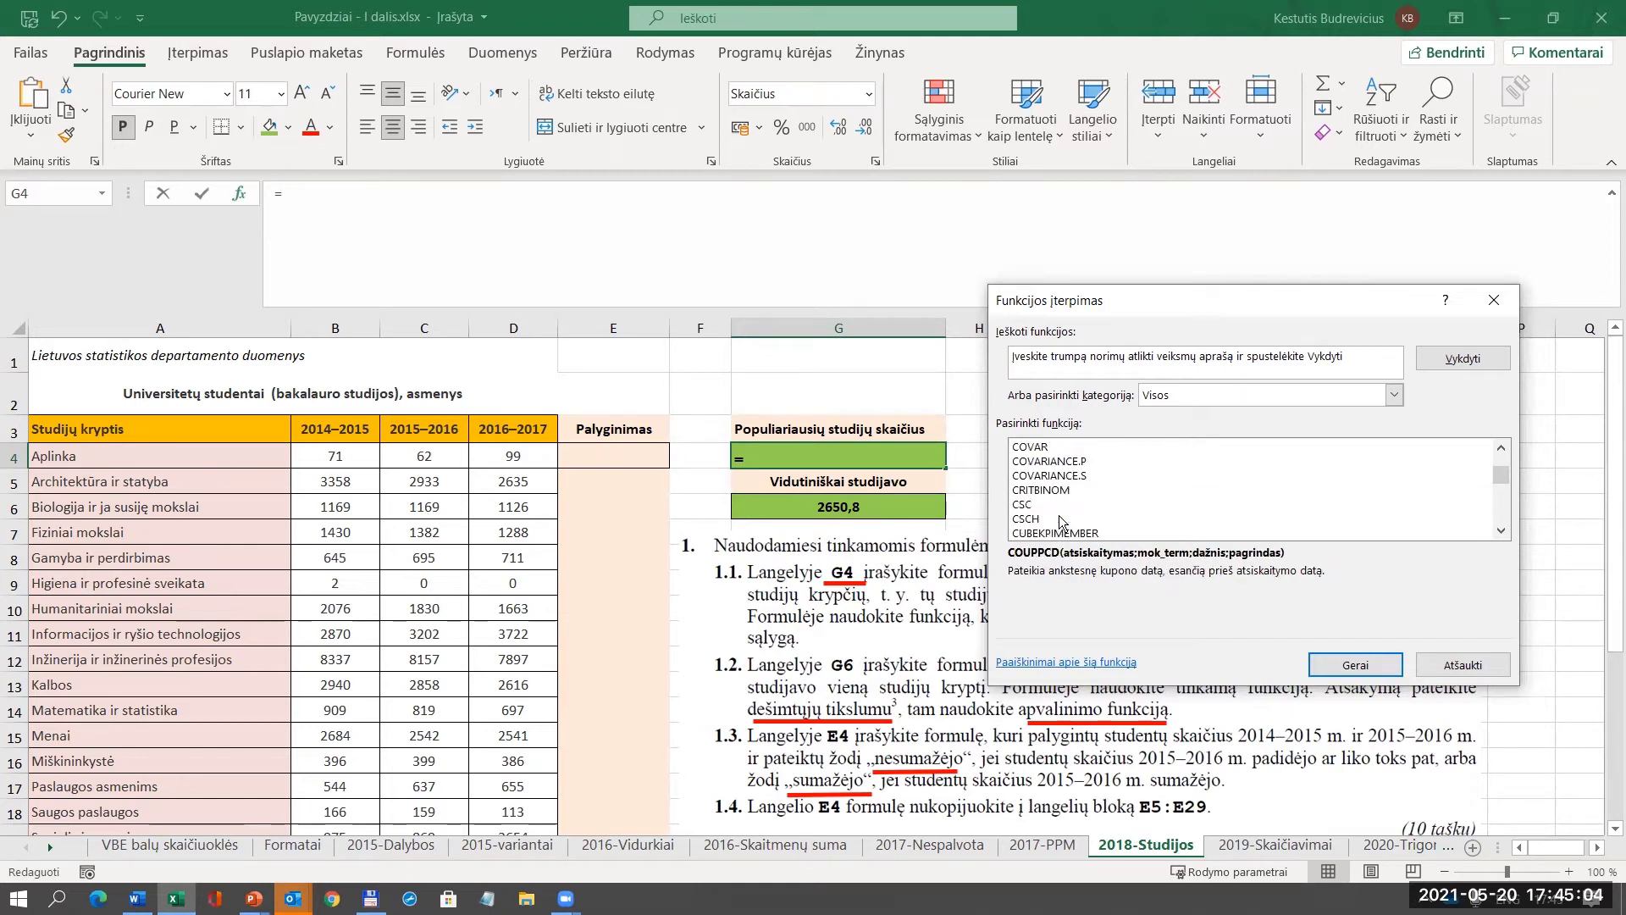
scroll(1060, 520, up, 1)
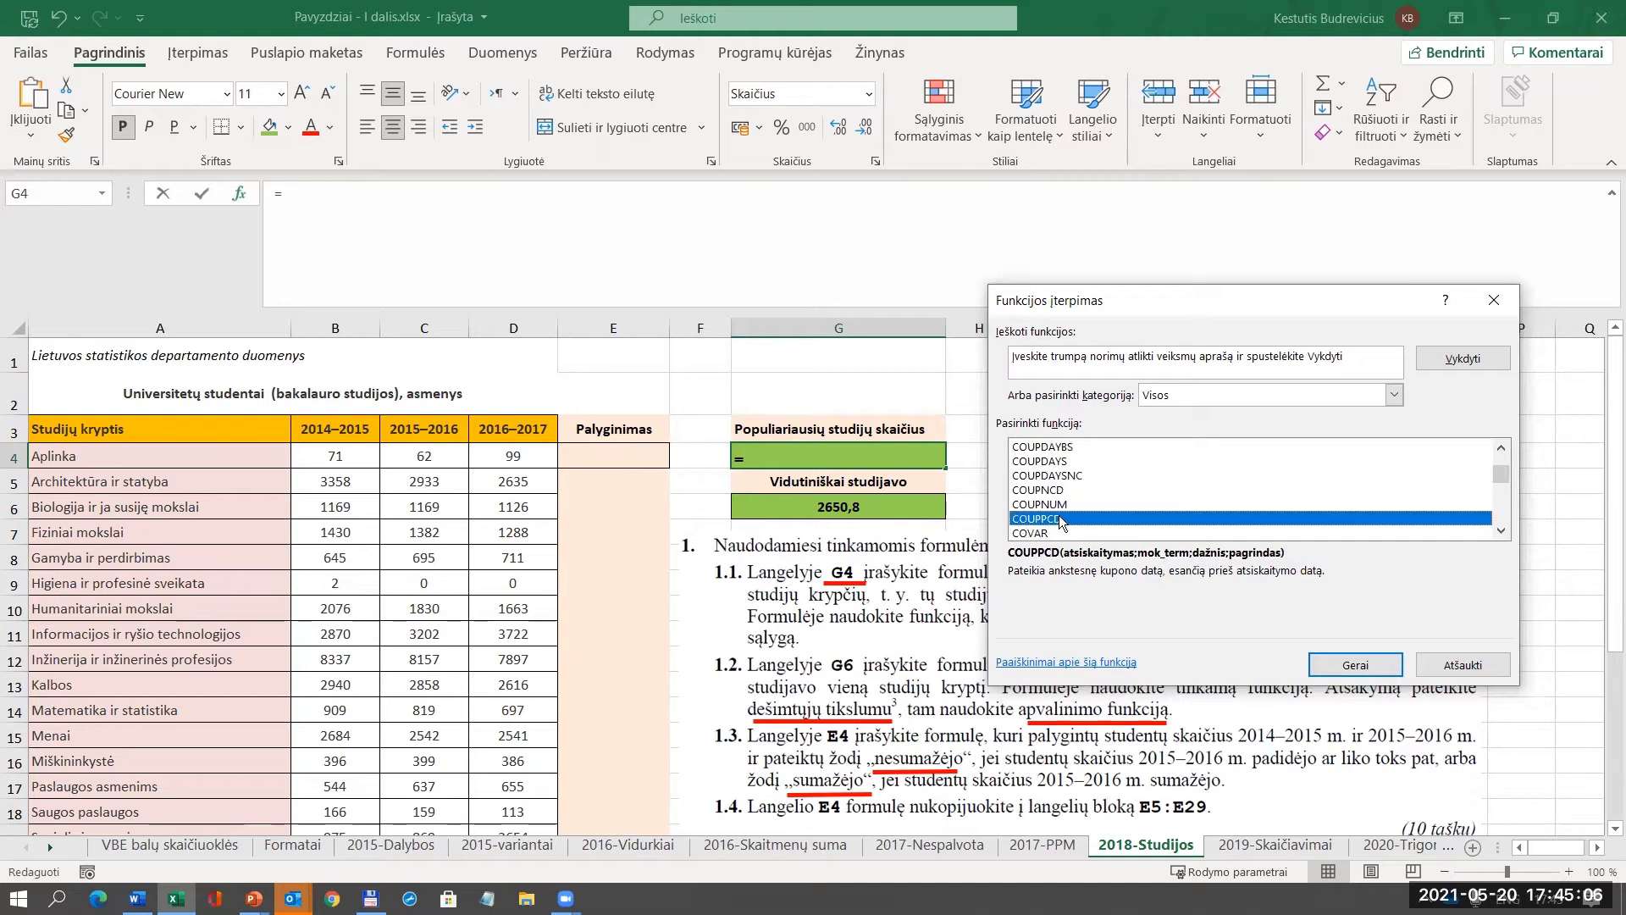
scroll(1059, 515, up, 1)
click(1054, 465)
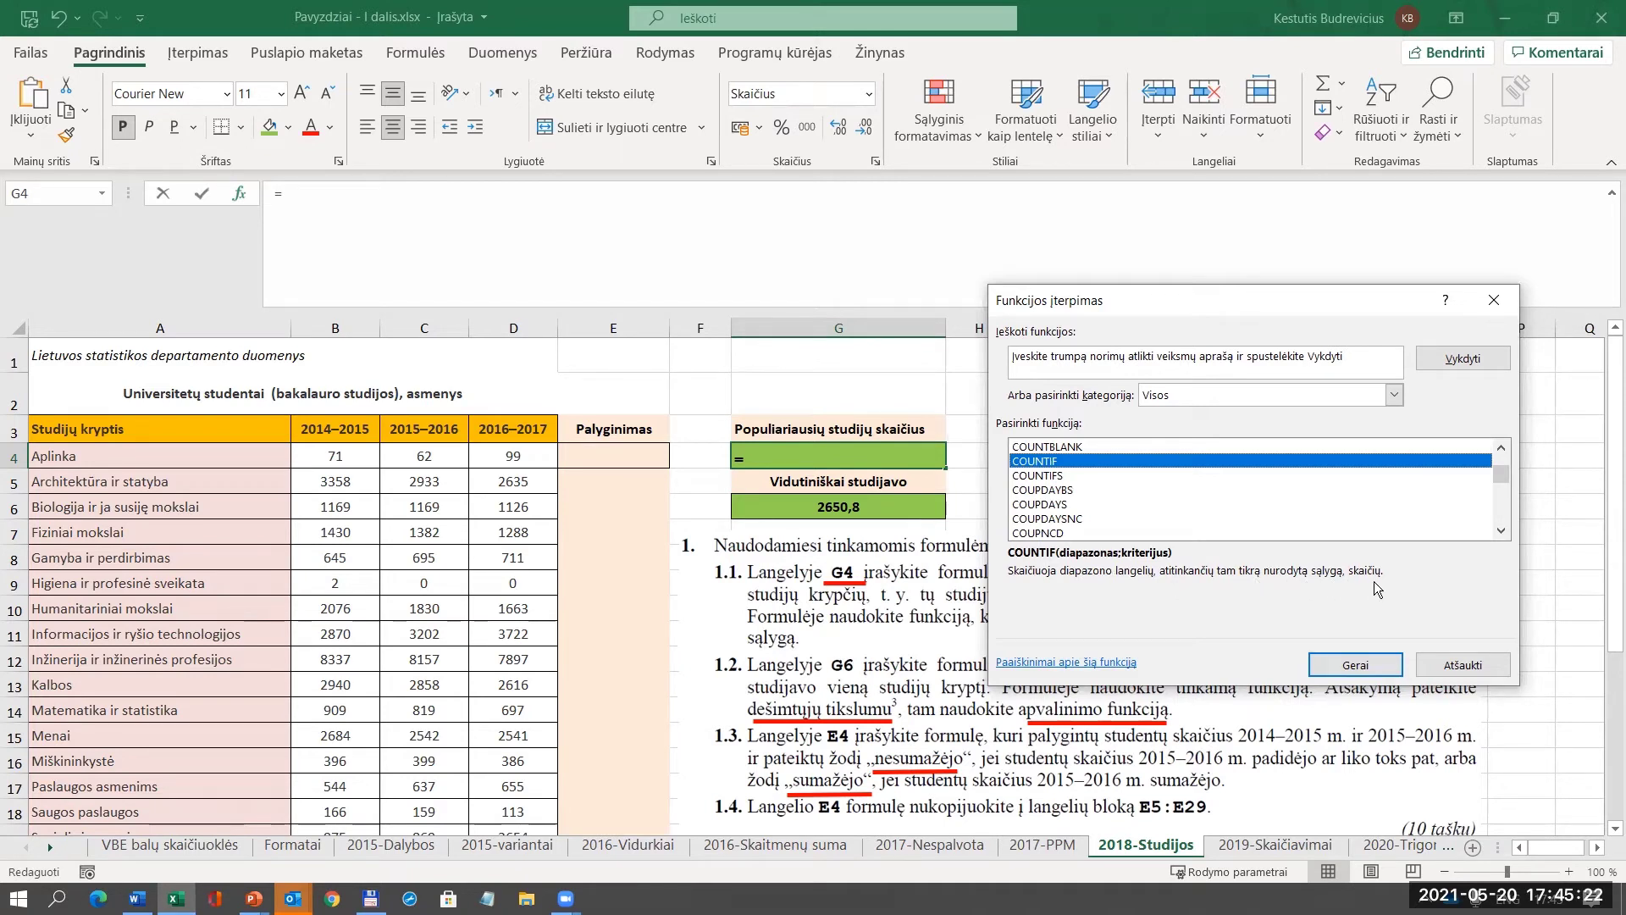
click(1359, 663)
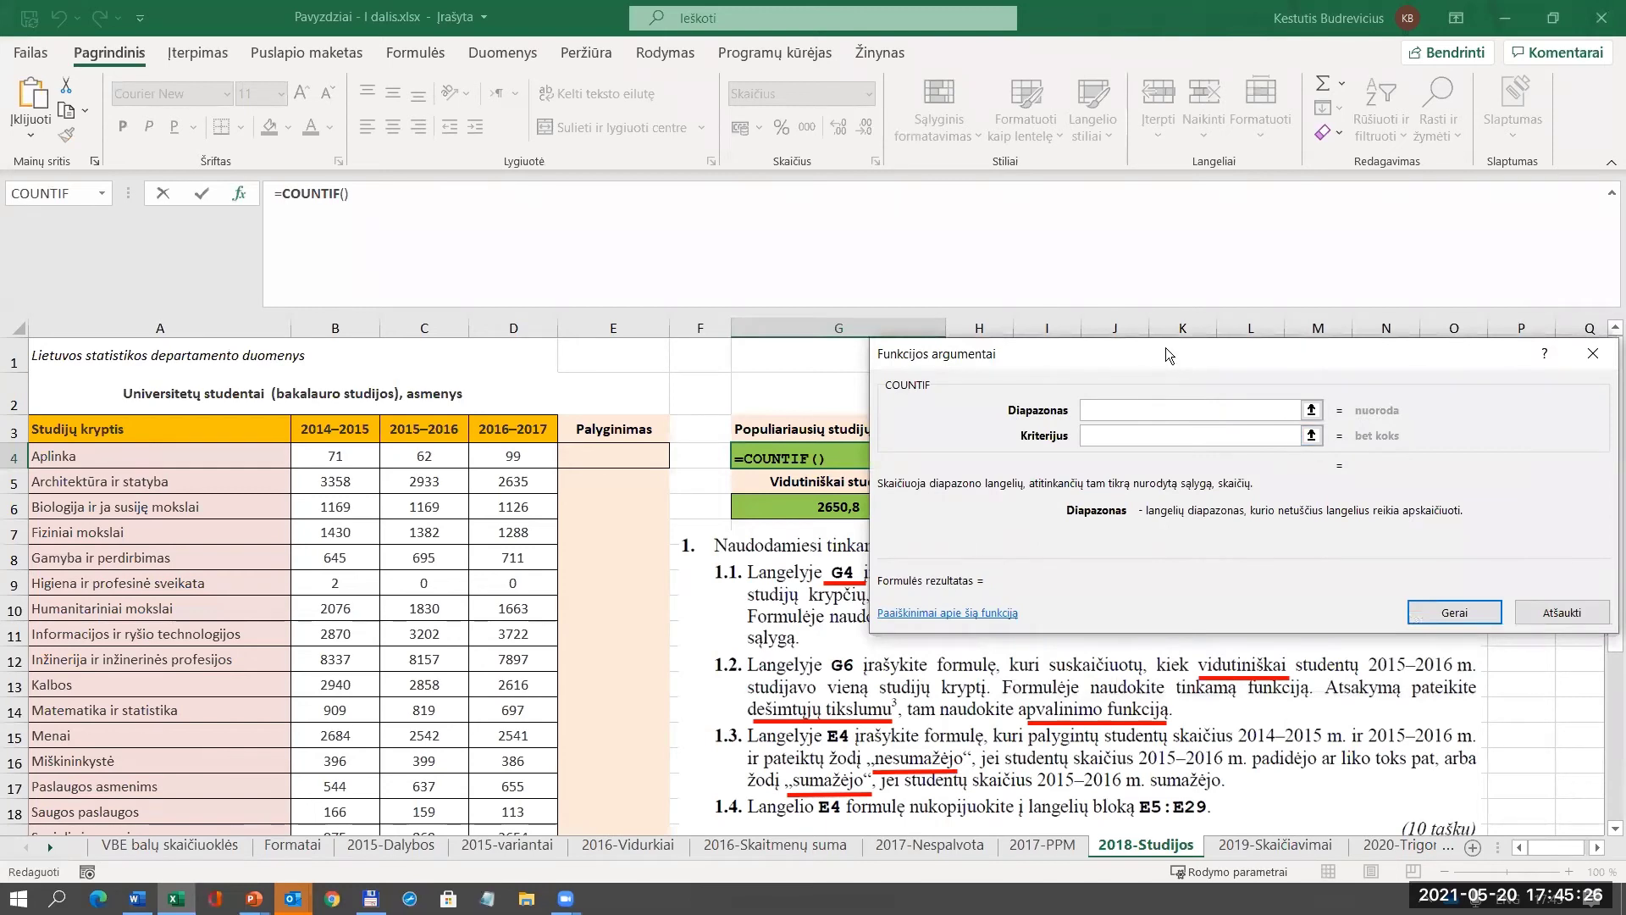
Complete the COUNTIF function in G4 with range C4:C29 and criterion ">=5000".
drag(1166, 347, 1137, 117)
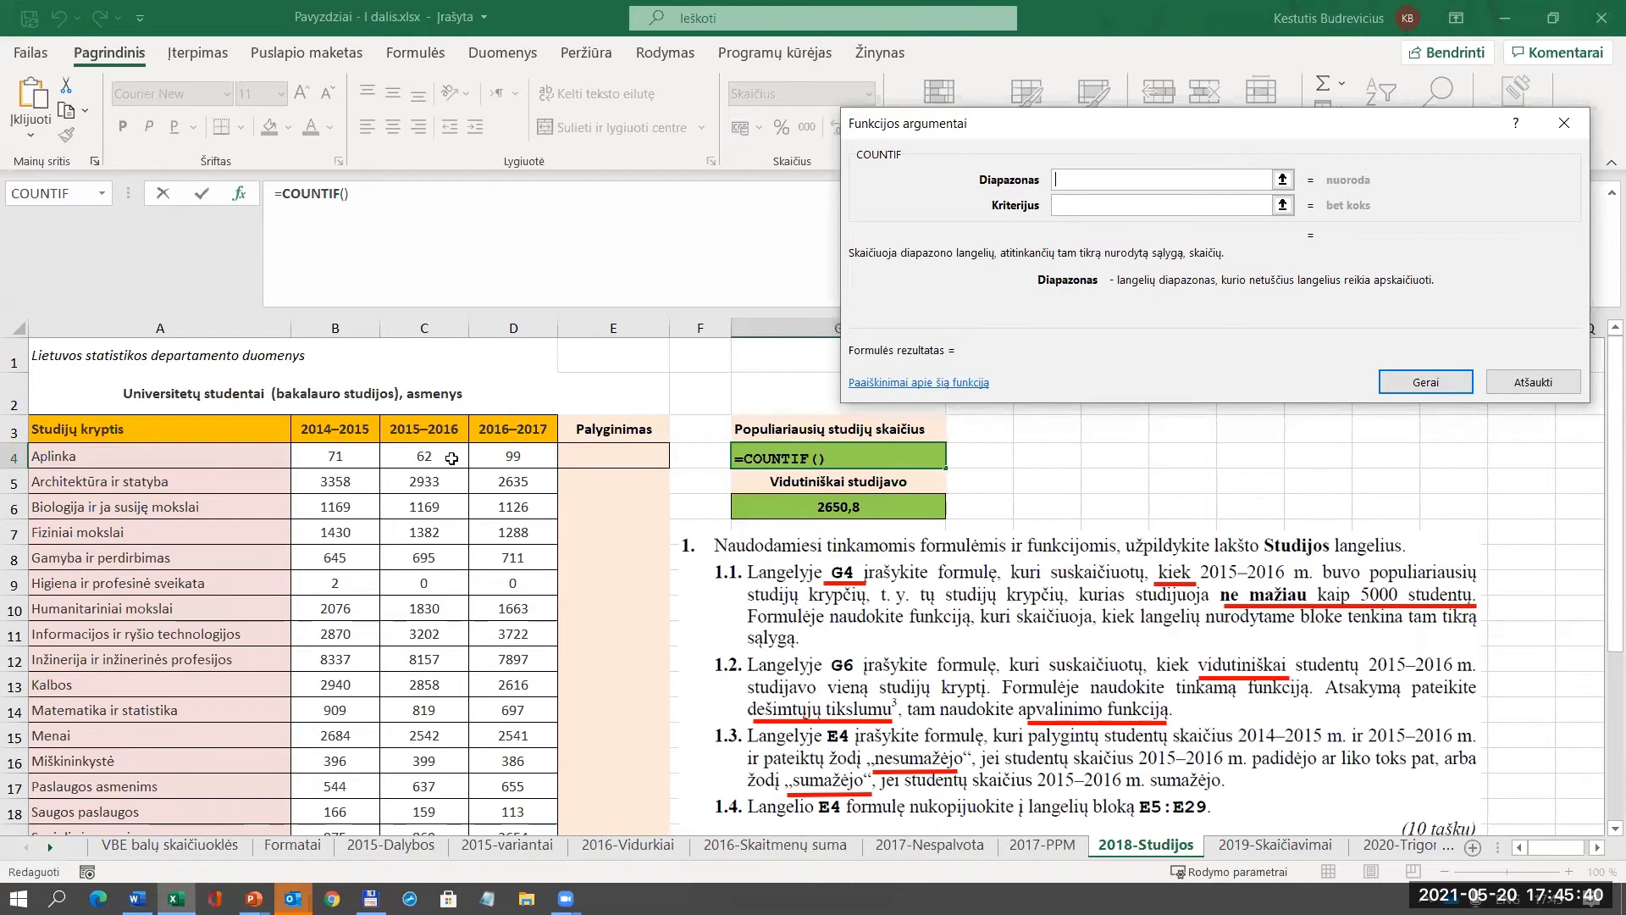
drag(451, 458, 460, 756)
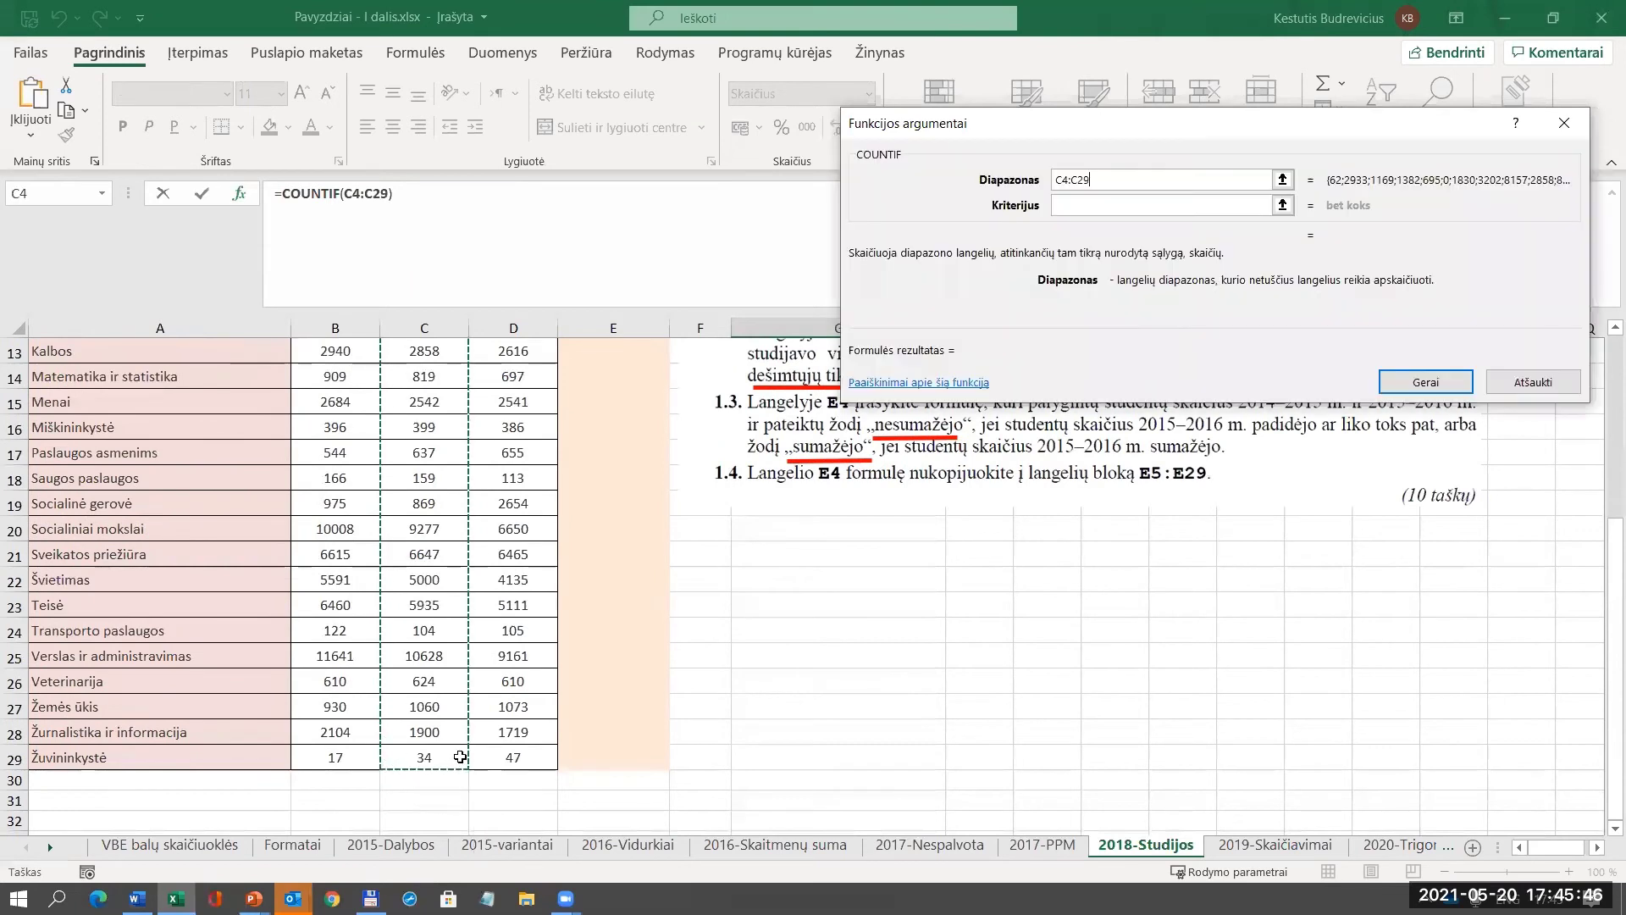
click(1161, 202)
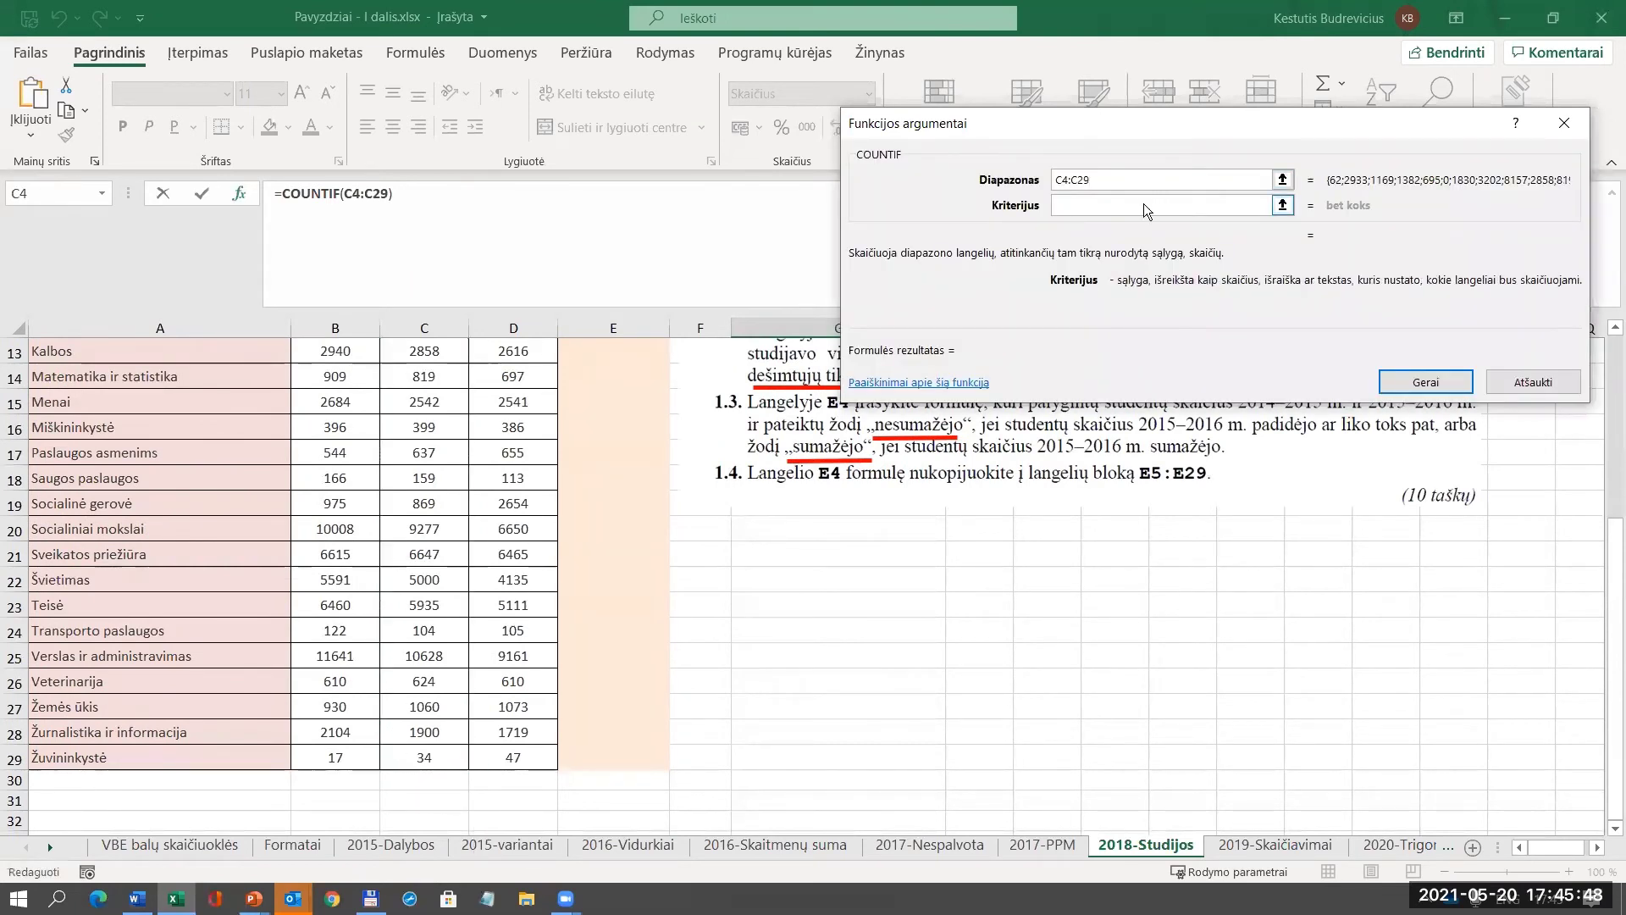
scroll(1165, 615, up, 3)
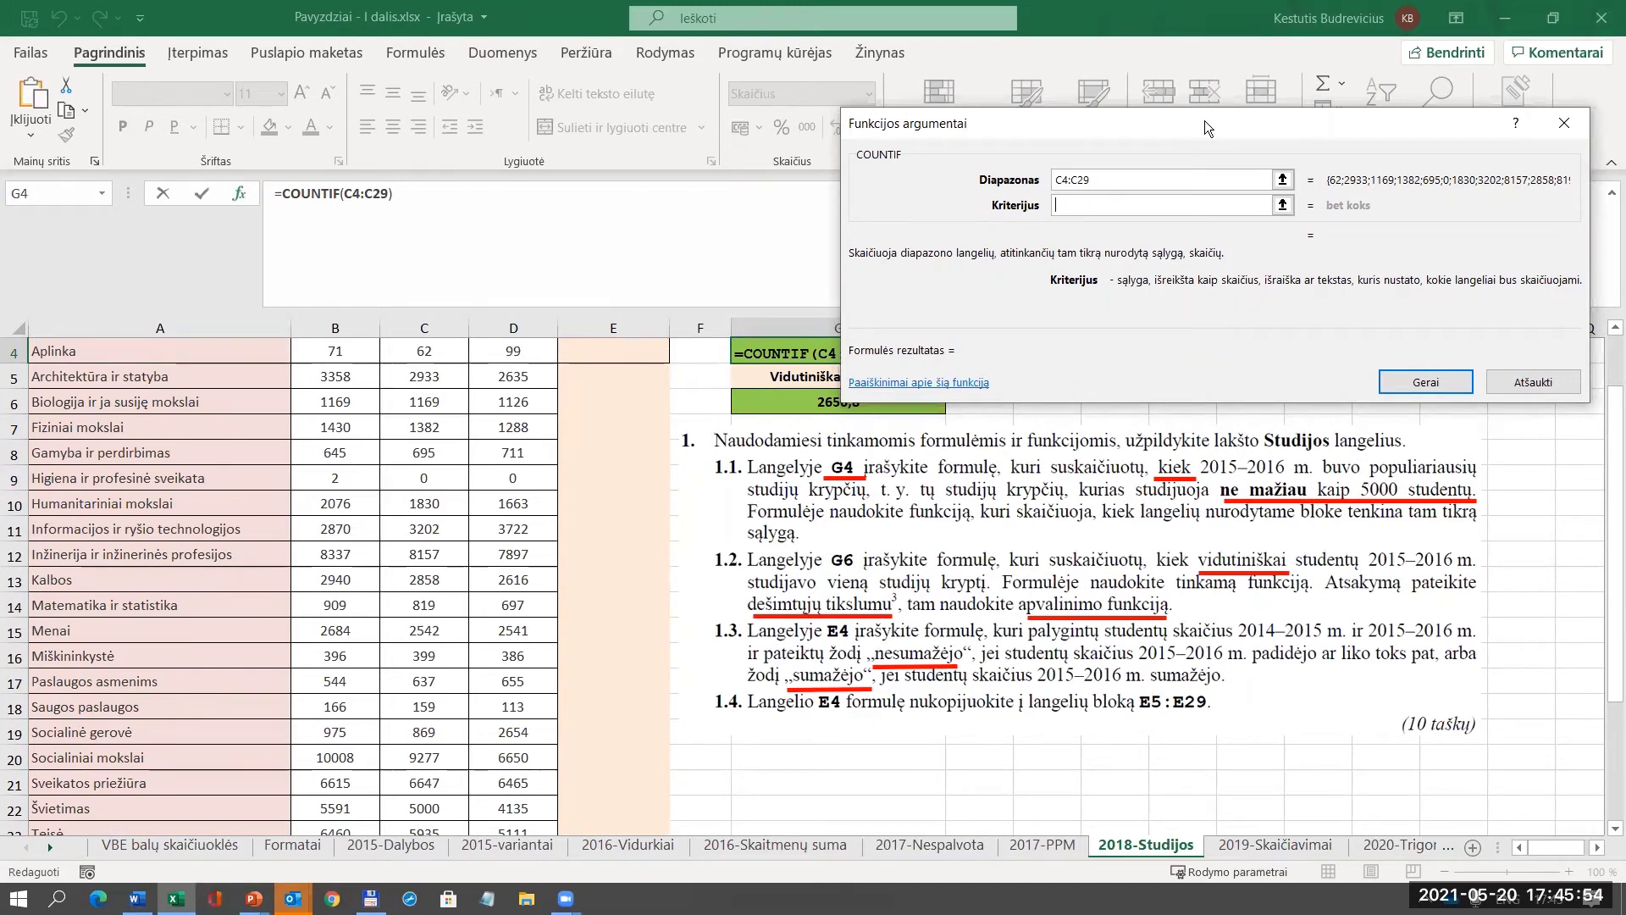
drag(1204, 121, 1093, 98)
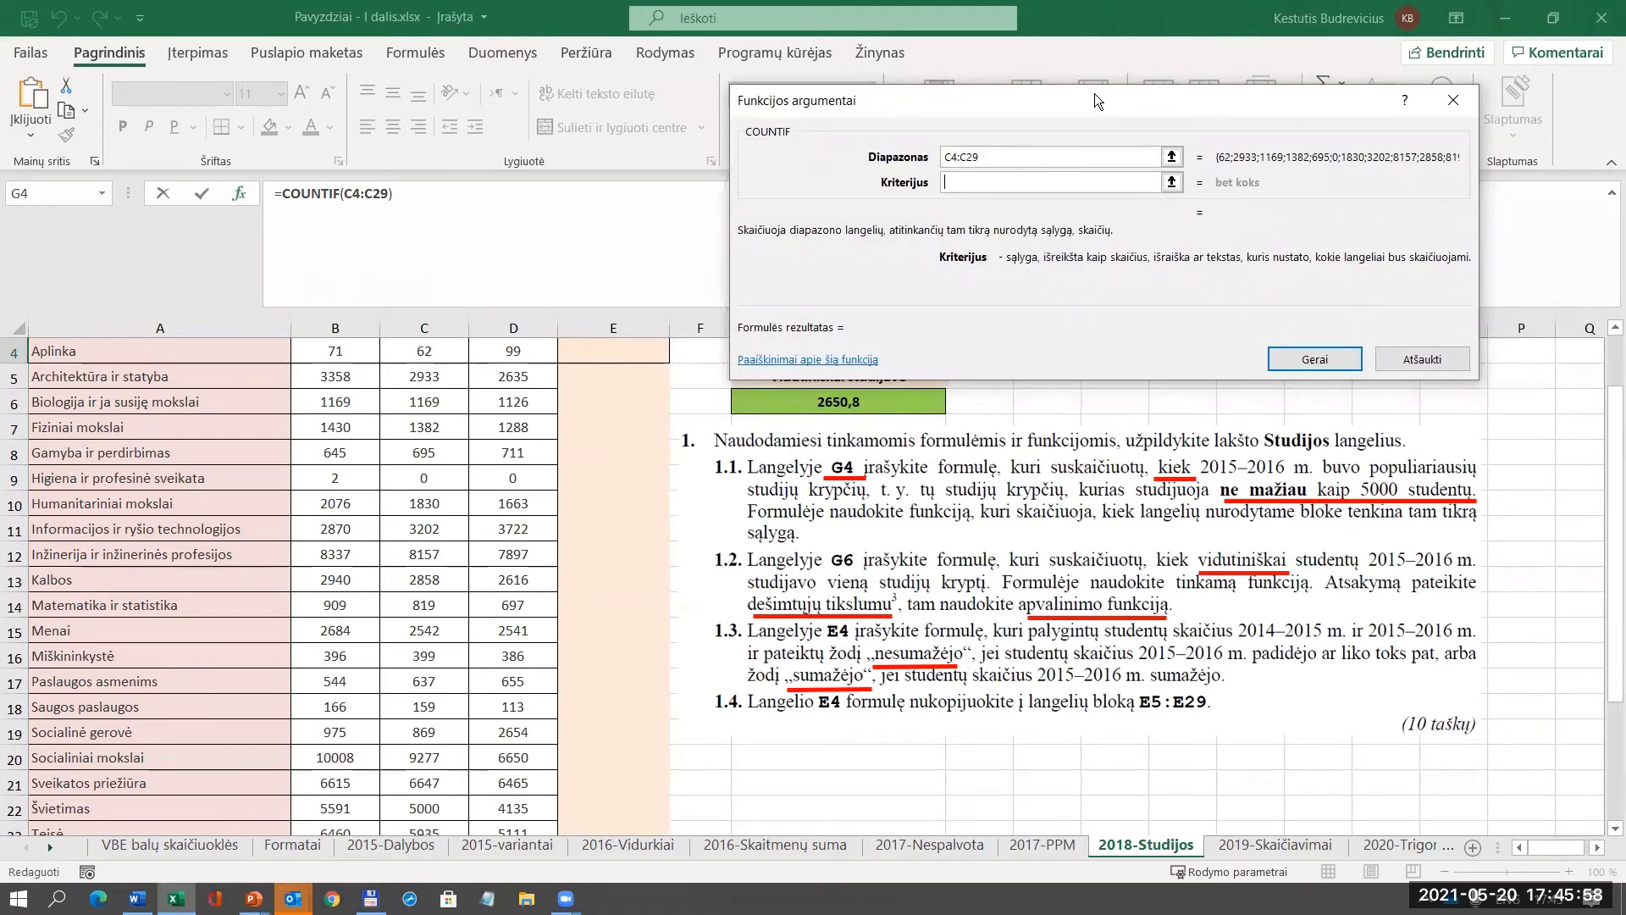
text(>5000)
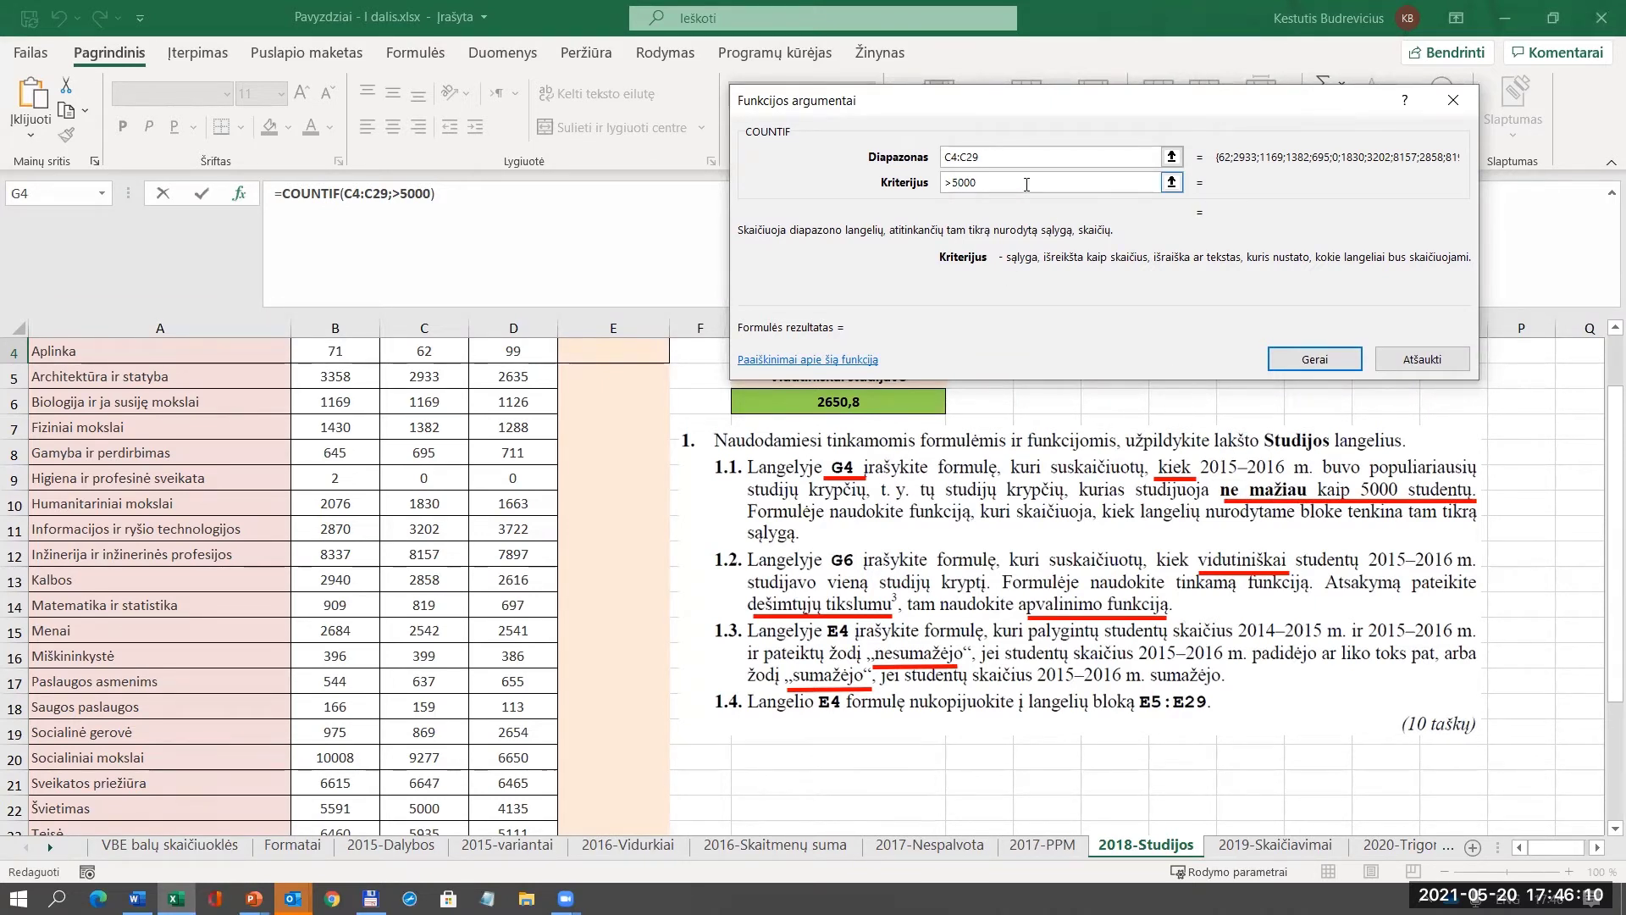
text(=)
click(999, 161)
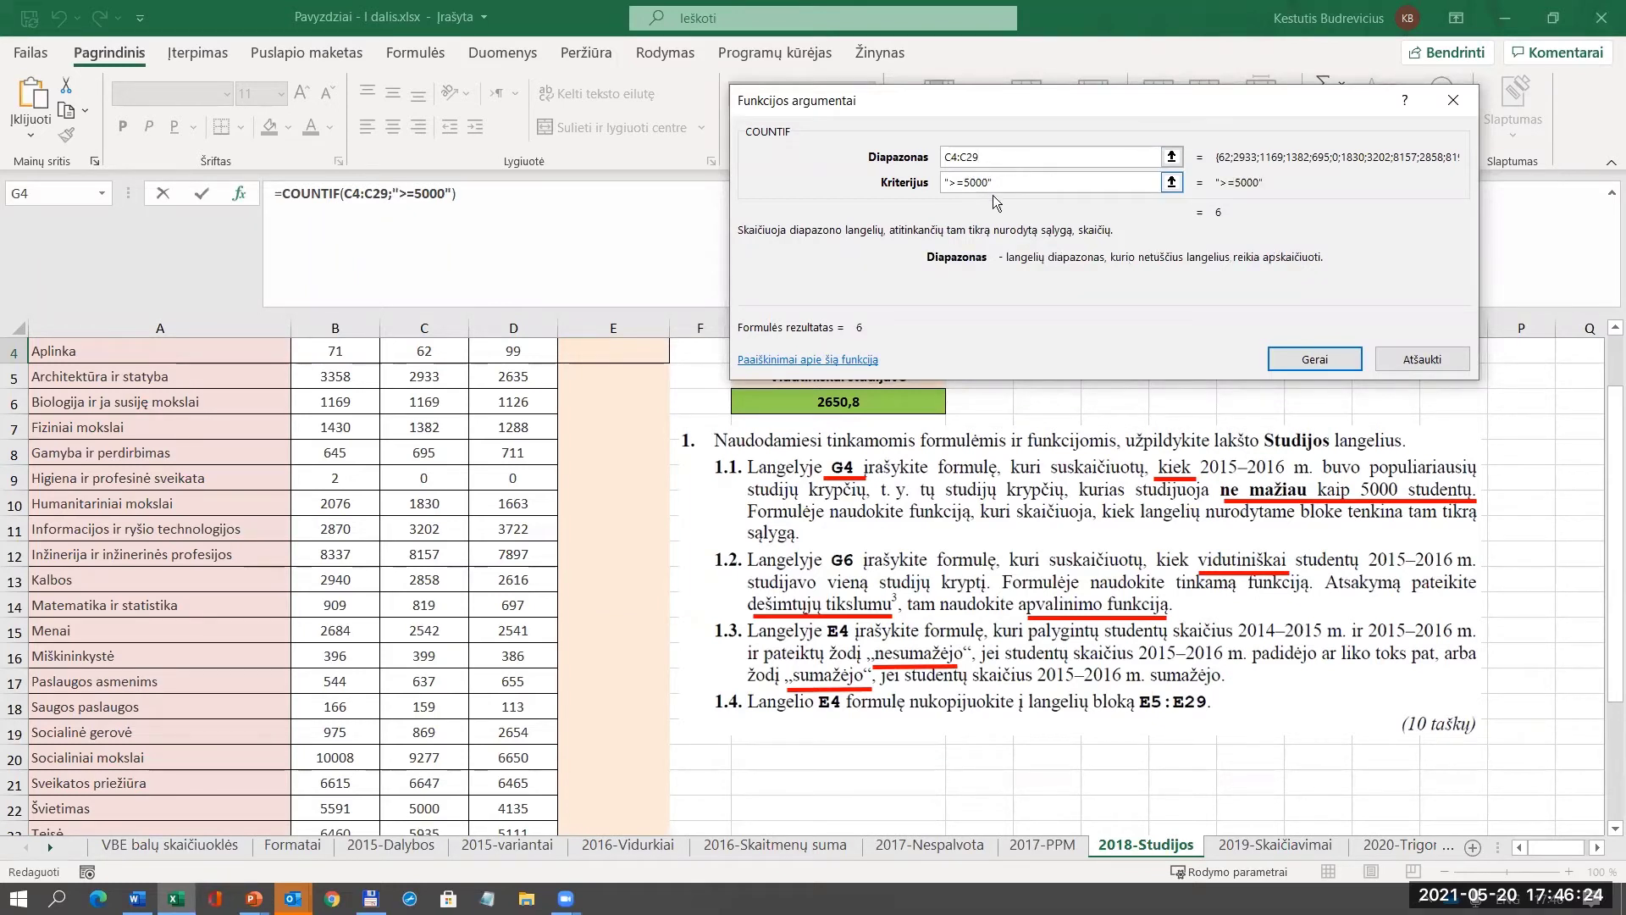
click(1009, 179)
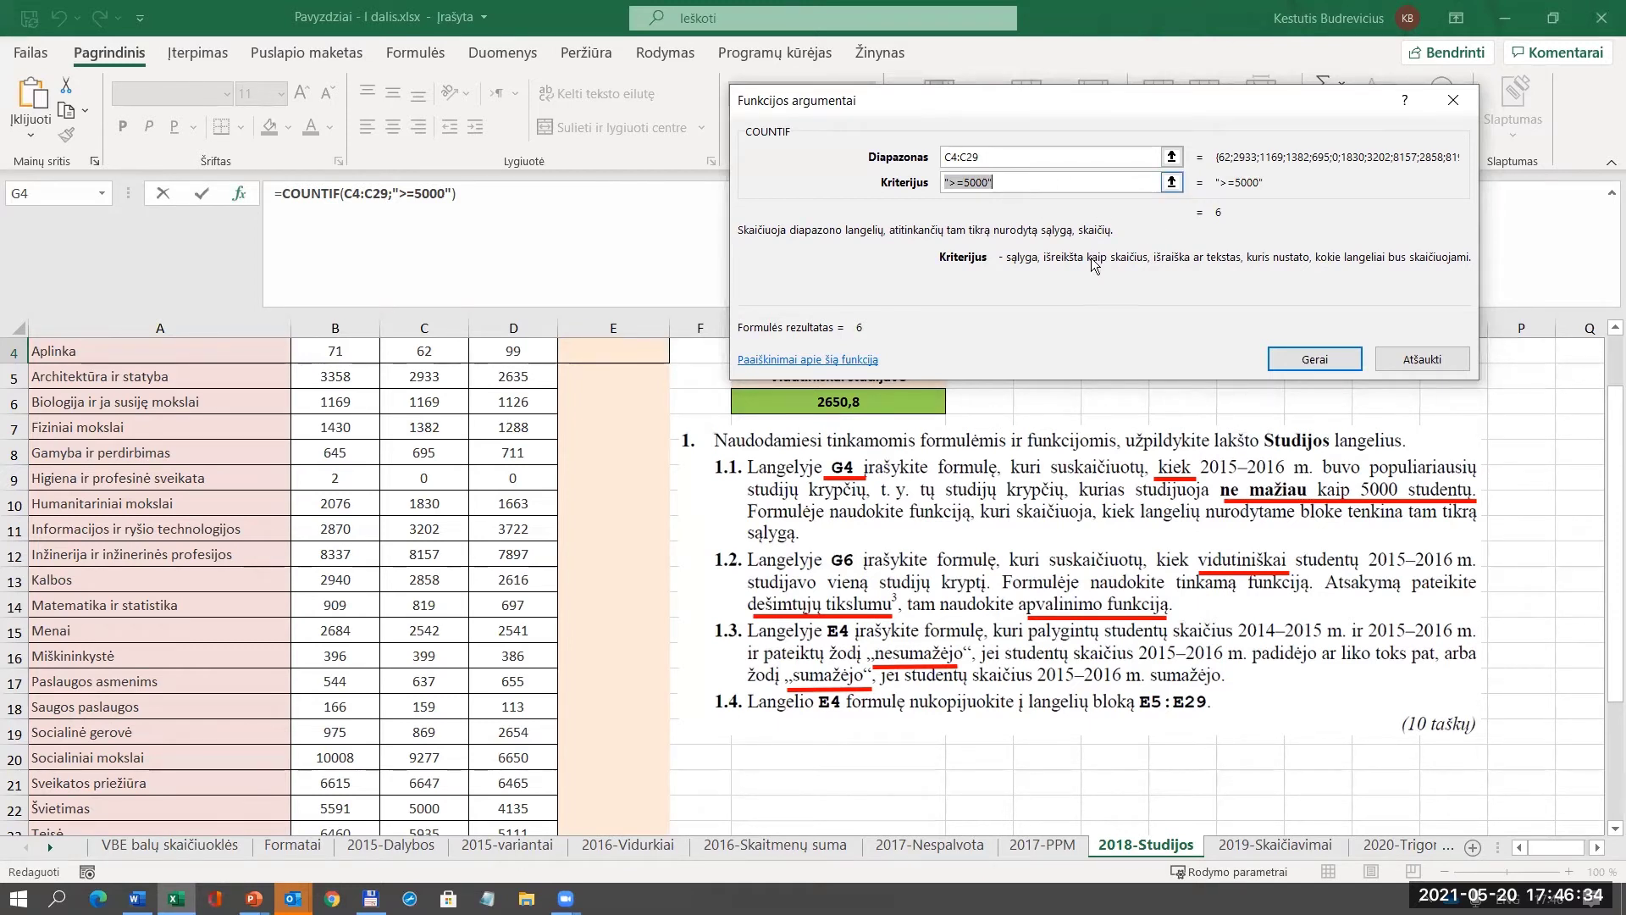
click(1318, 361)
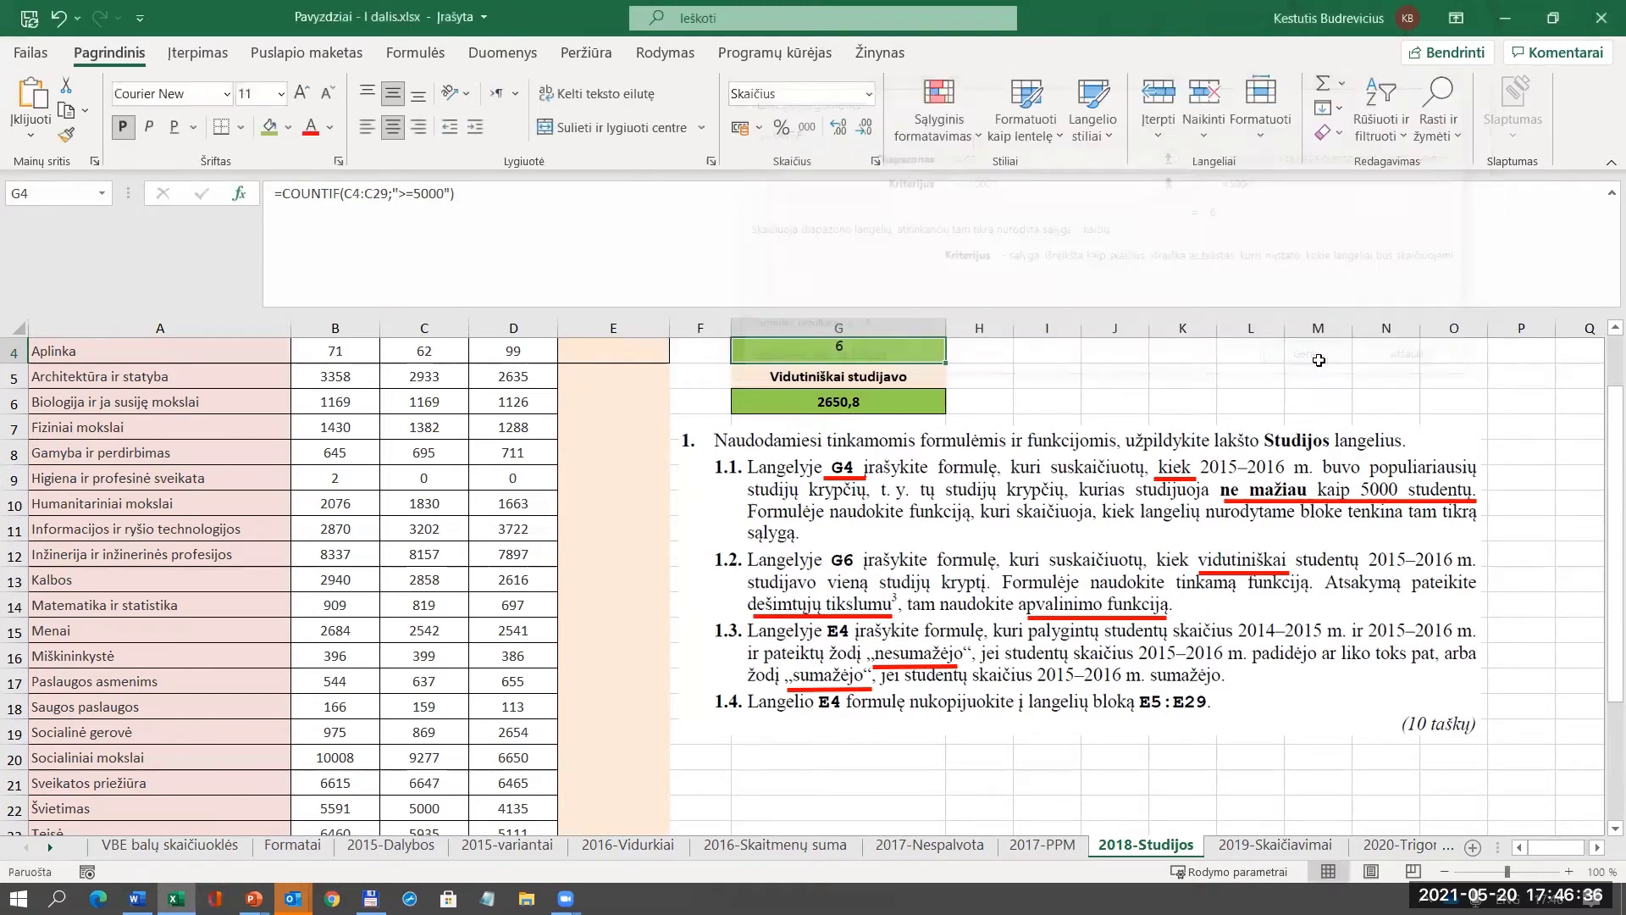
scroll(925, 457, up, 1)
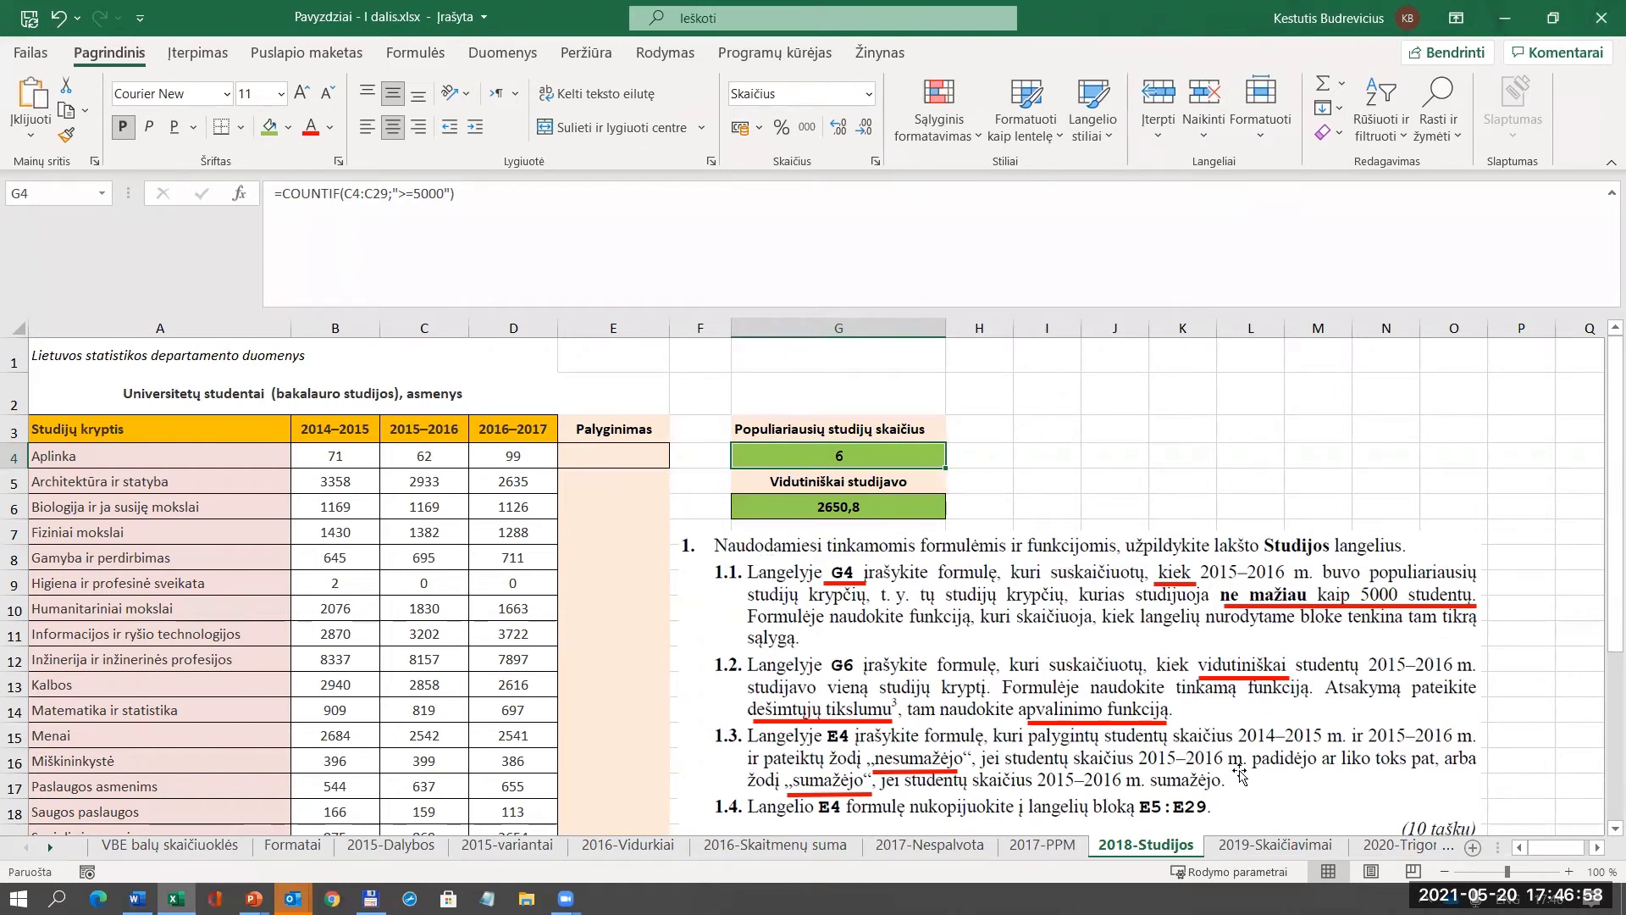
On the 2019-Skaičiavimai sheet, move the task picture slightly down off row 9 and fill cell G9 green.
click(1309, 844)
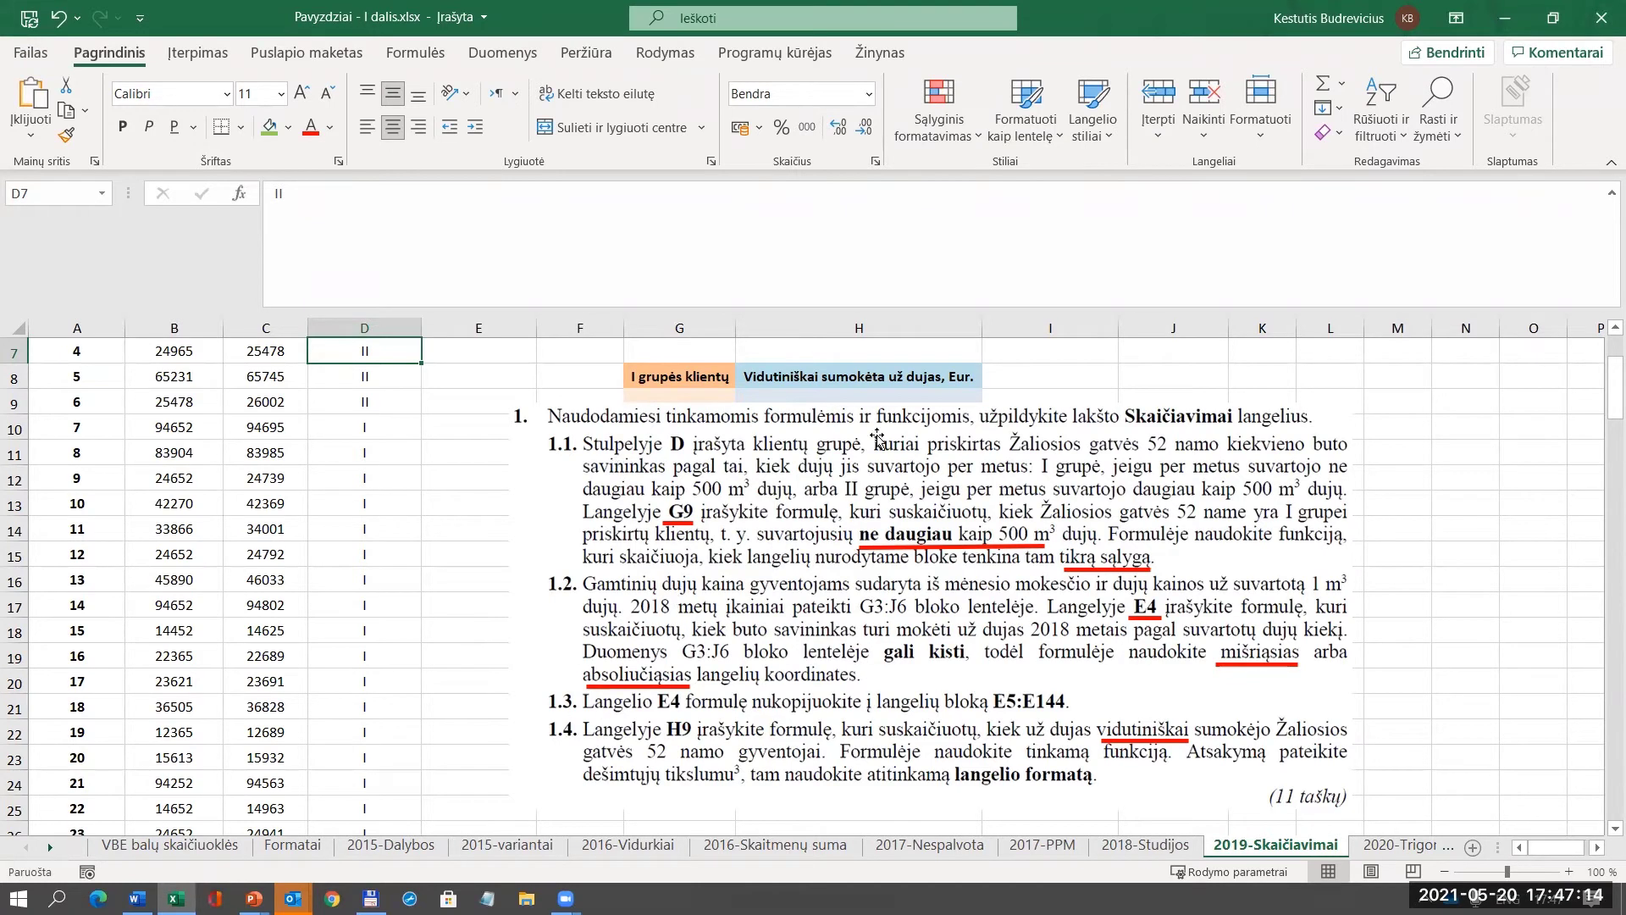
scroll(1159, 546, up, 2)
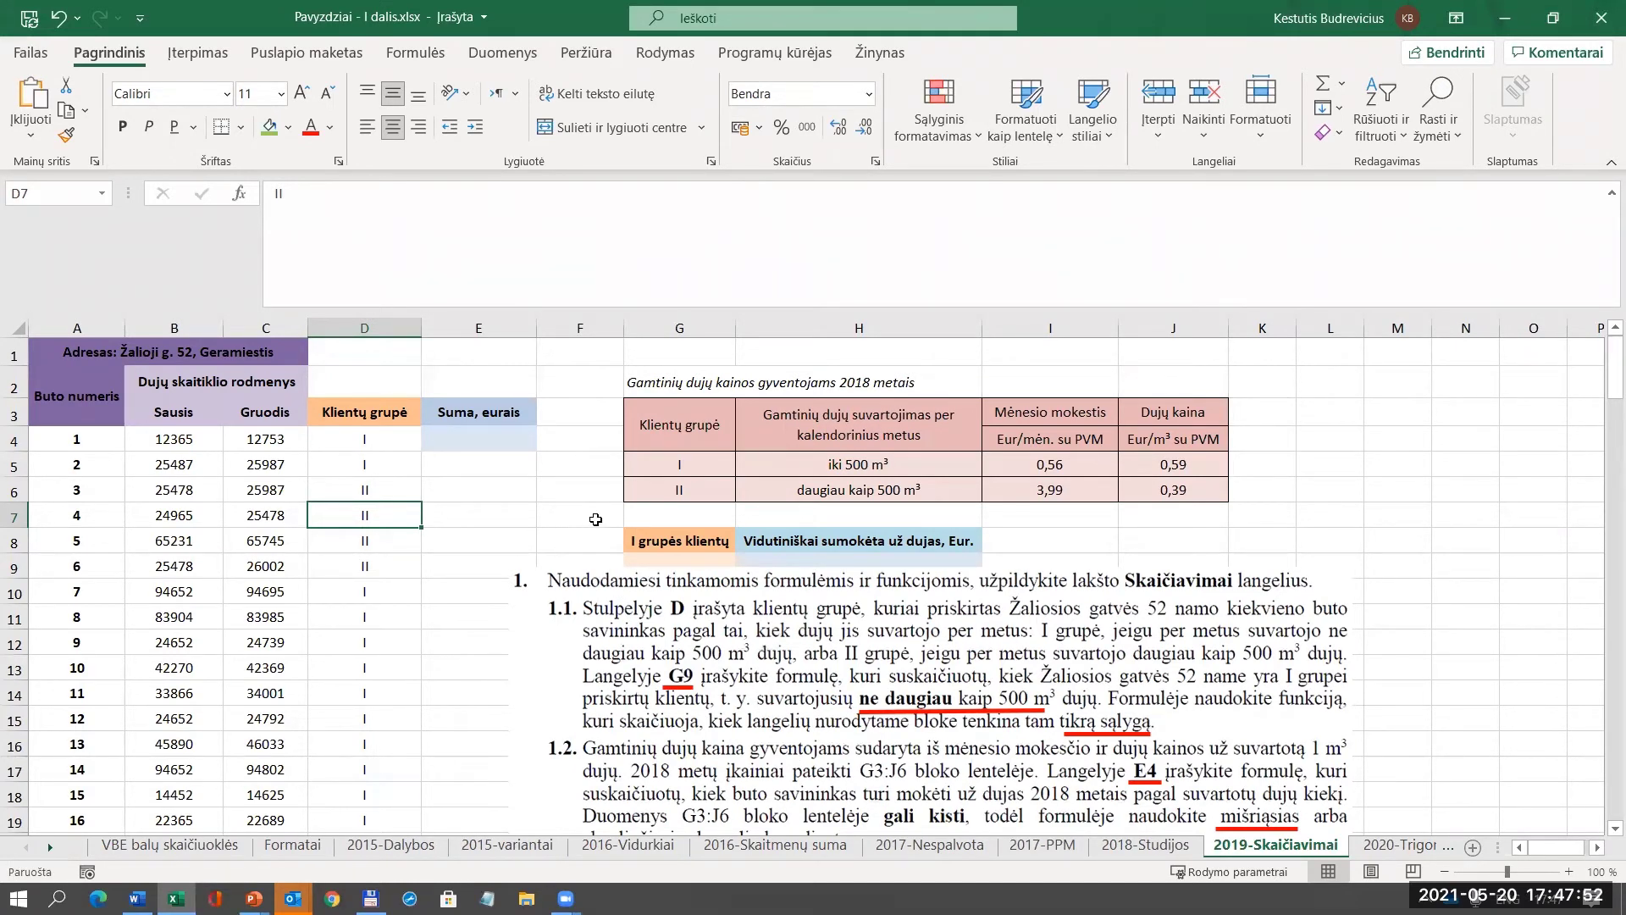
drag(592, 614, 554, 640)
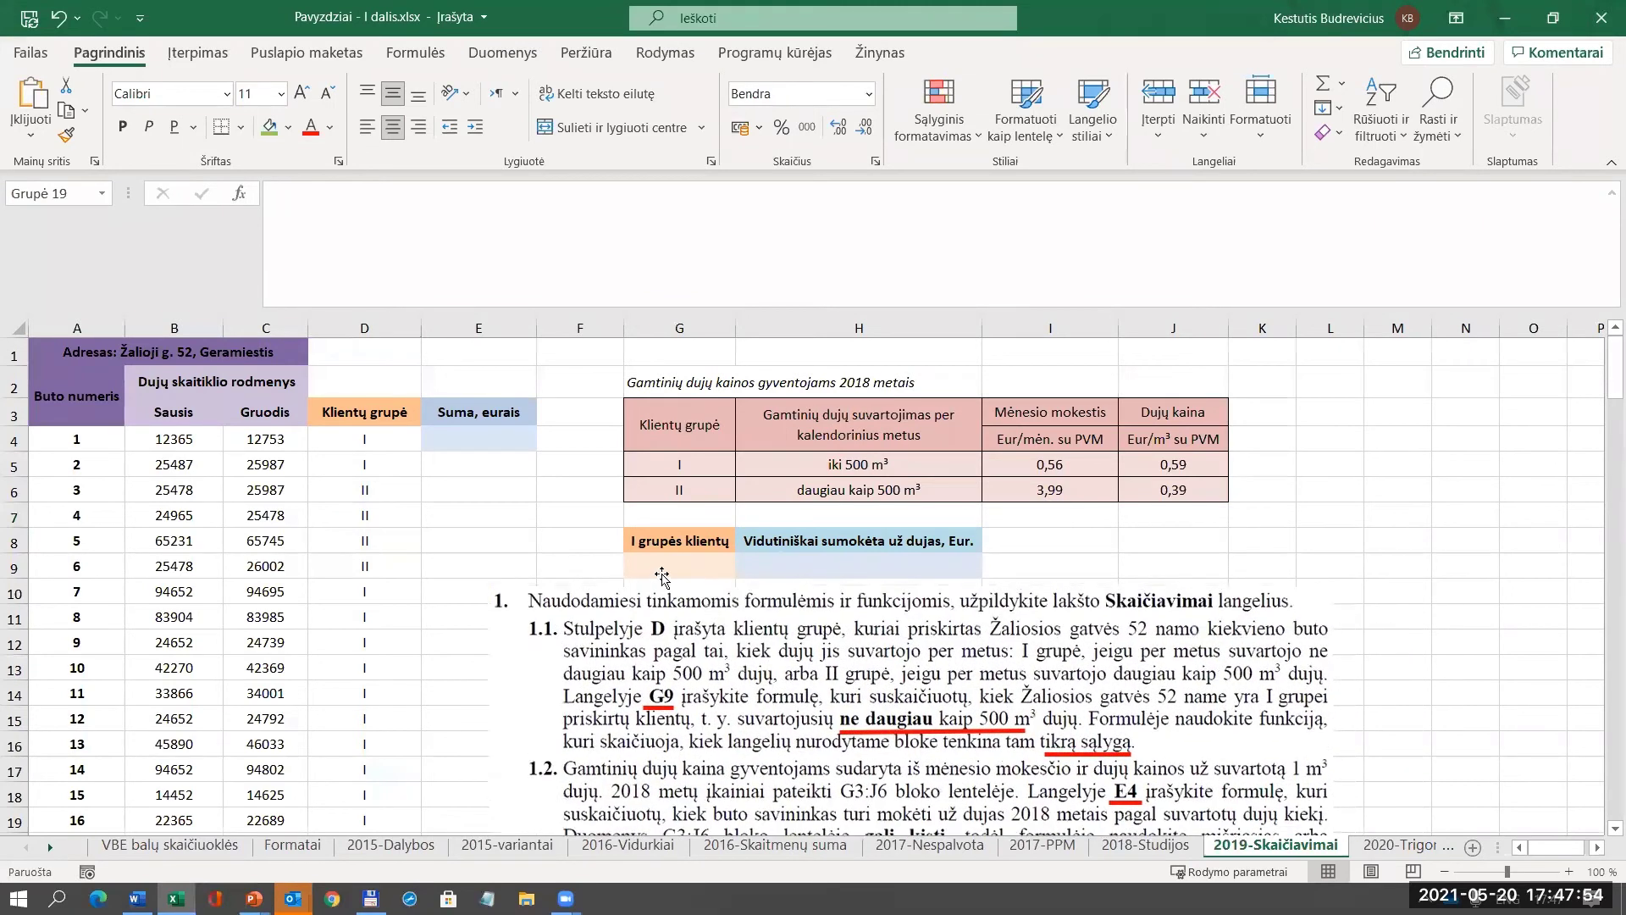
click(679, 565)
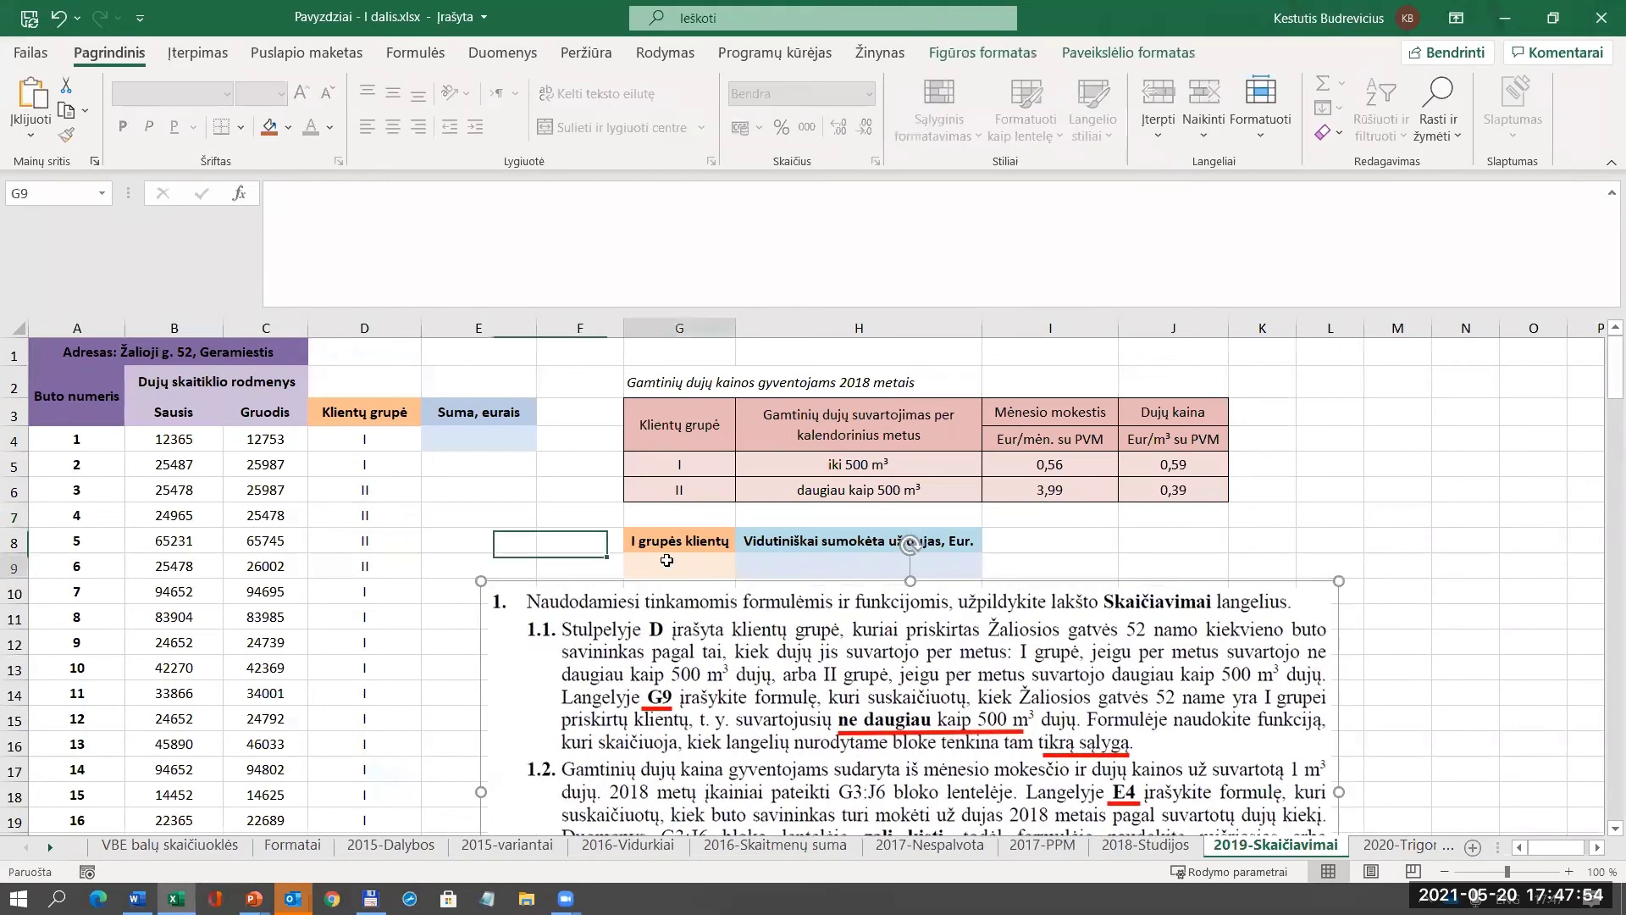
click(270, 127)
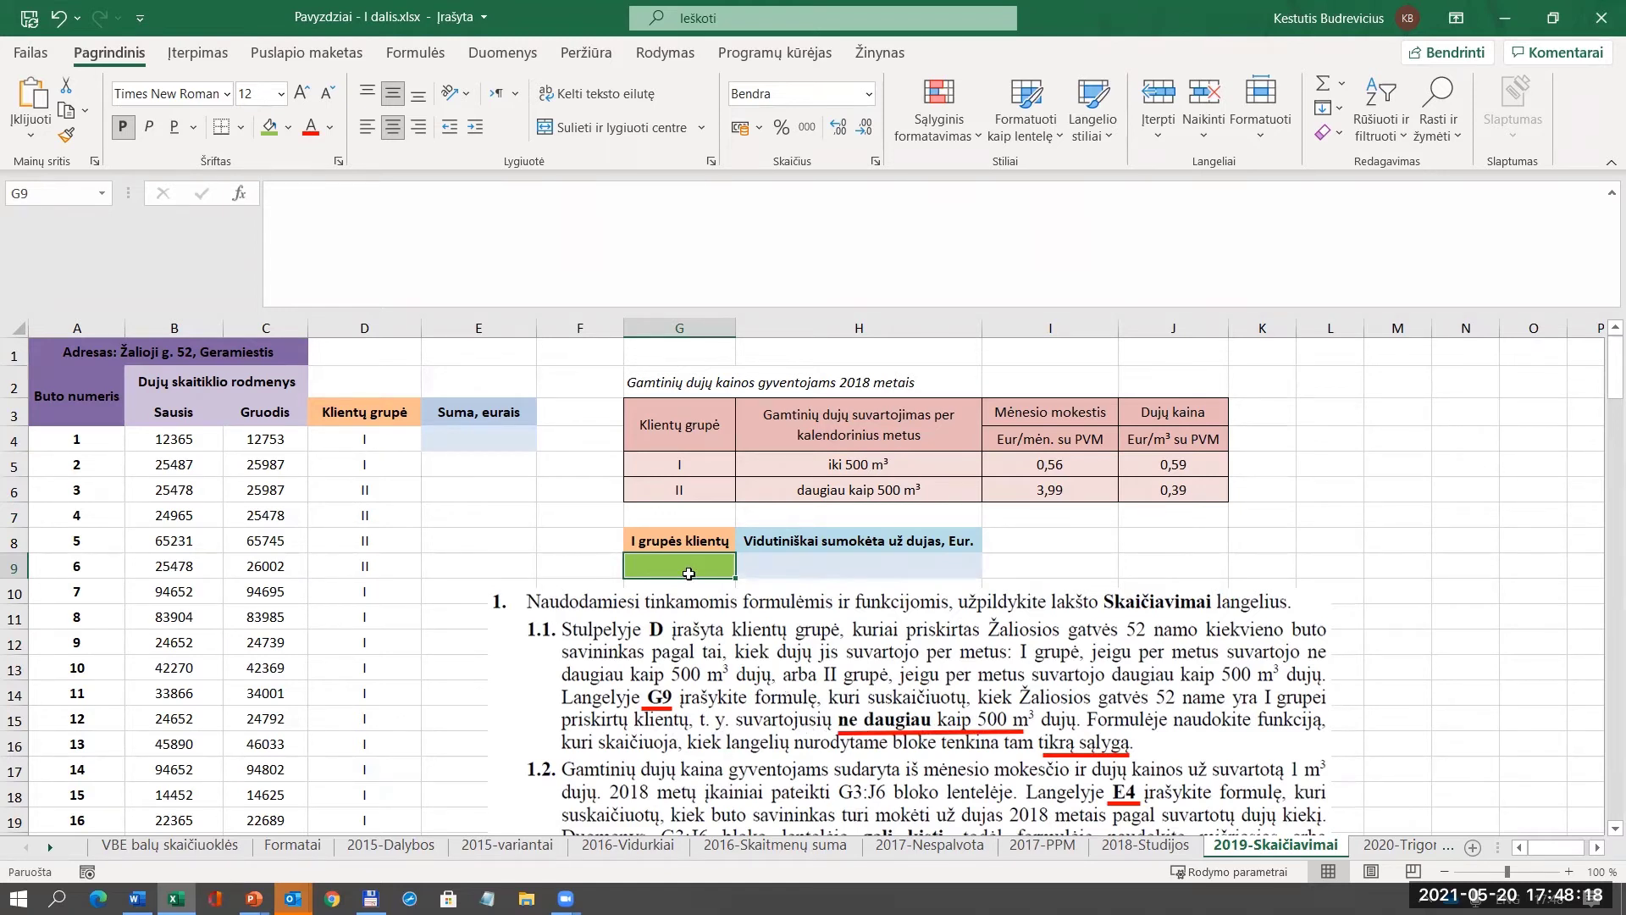
Enter =COUNTIF(D4:D144;I) in G9 to count the group I clients.
text(=co)
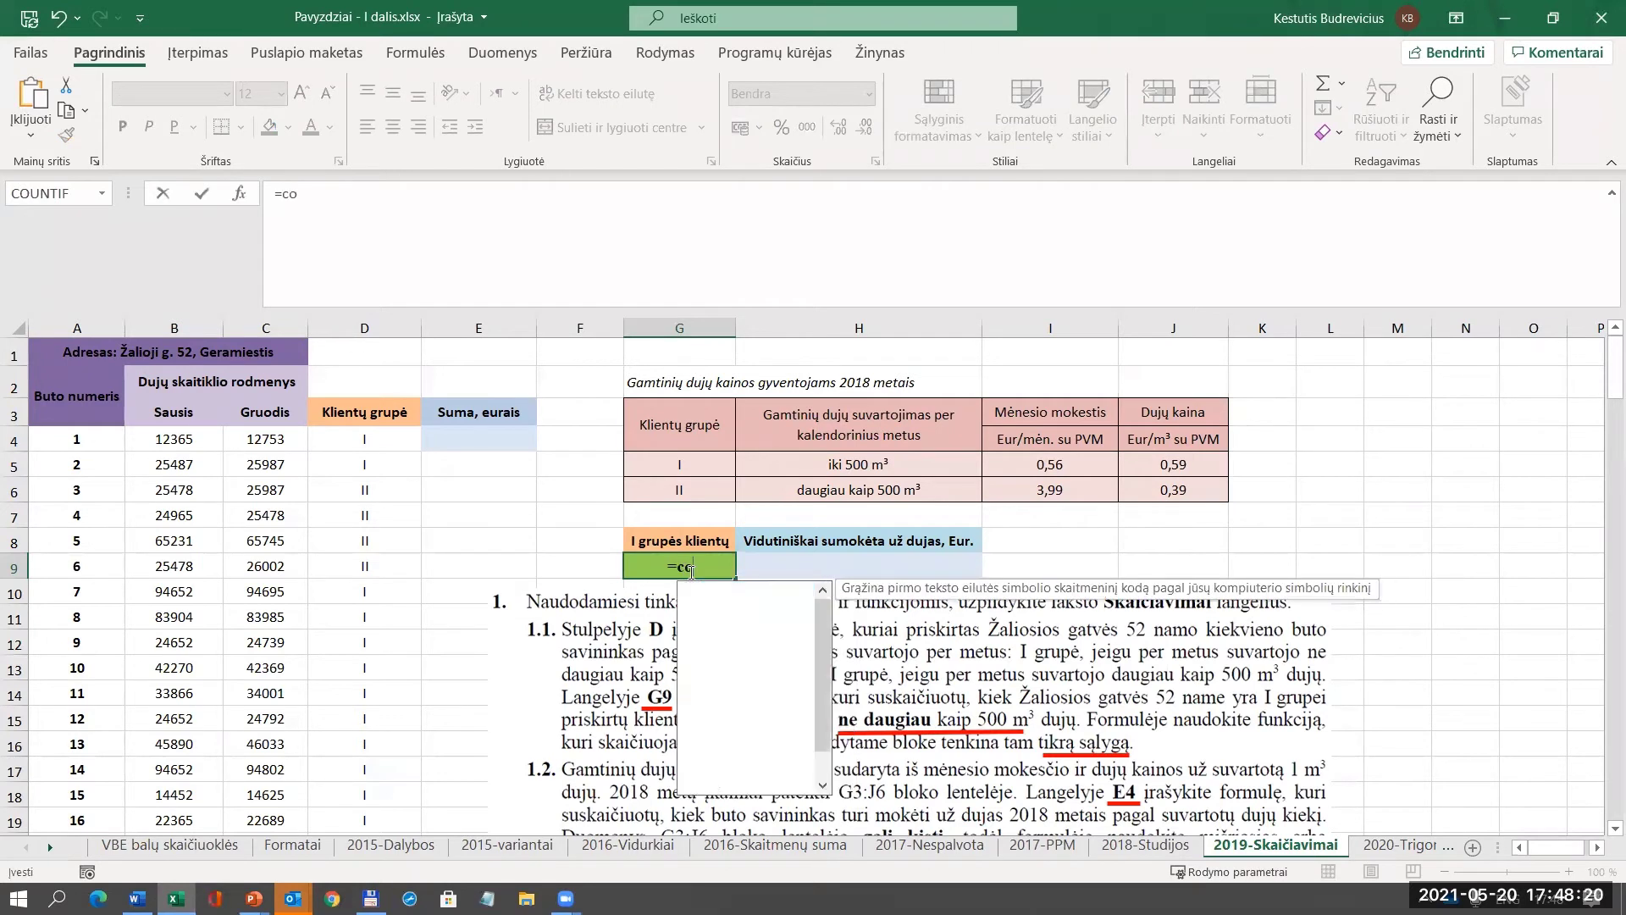
text(untif()
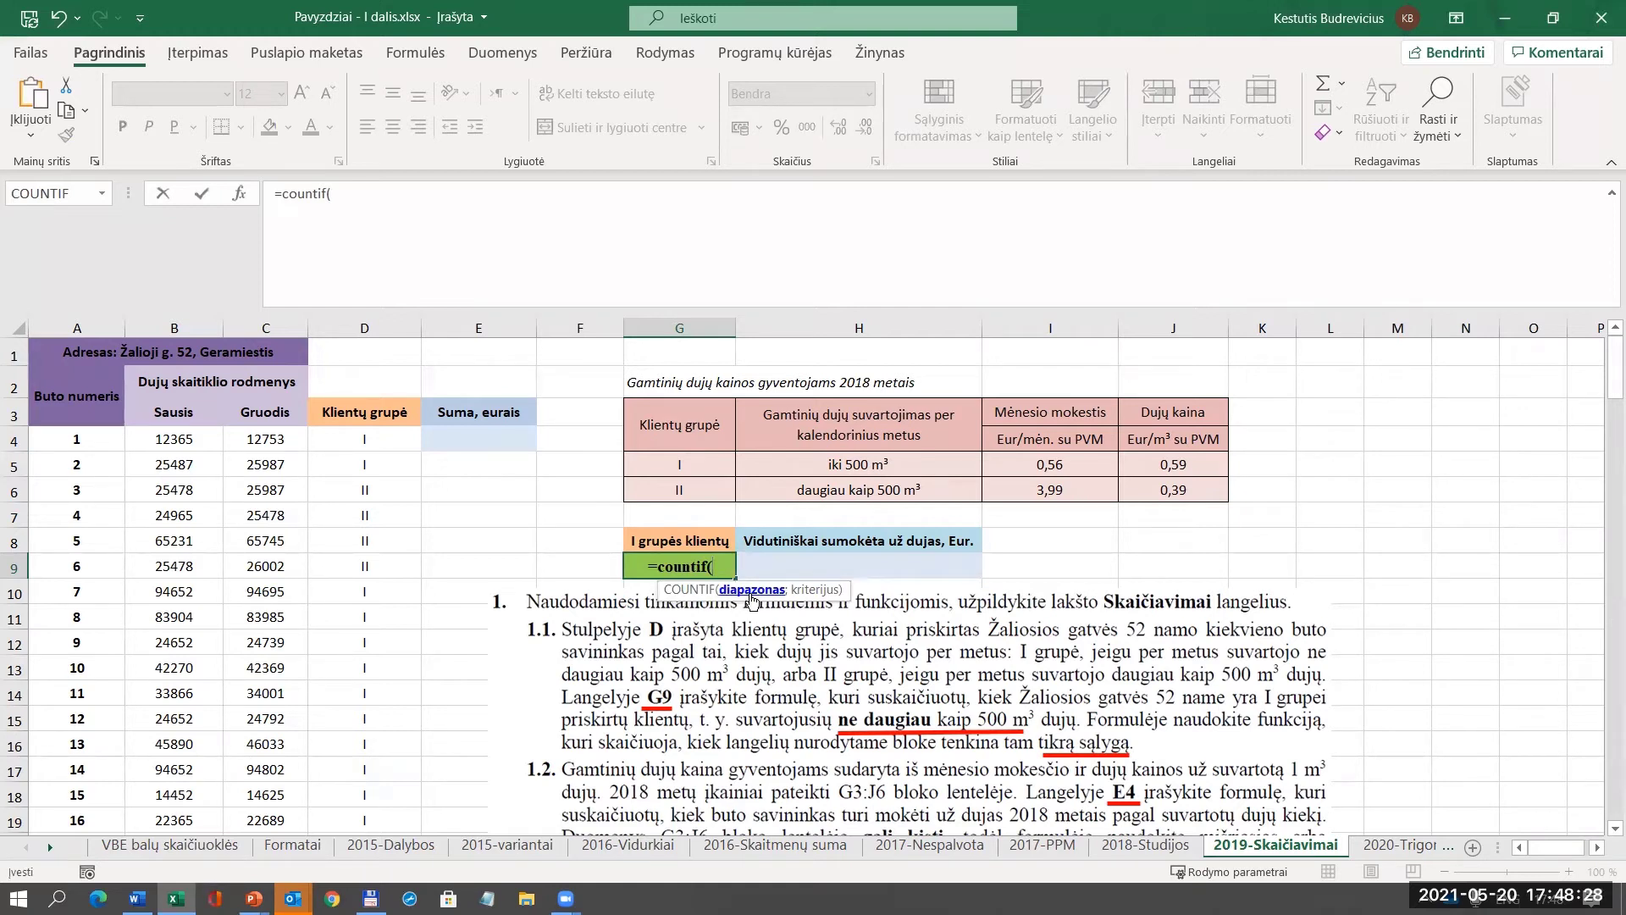
drag(369, 440, 374, 675)
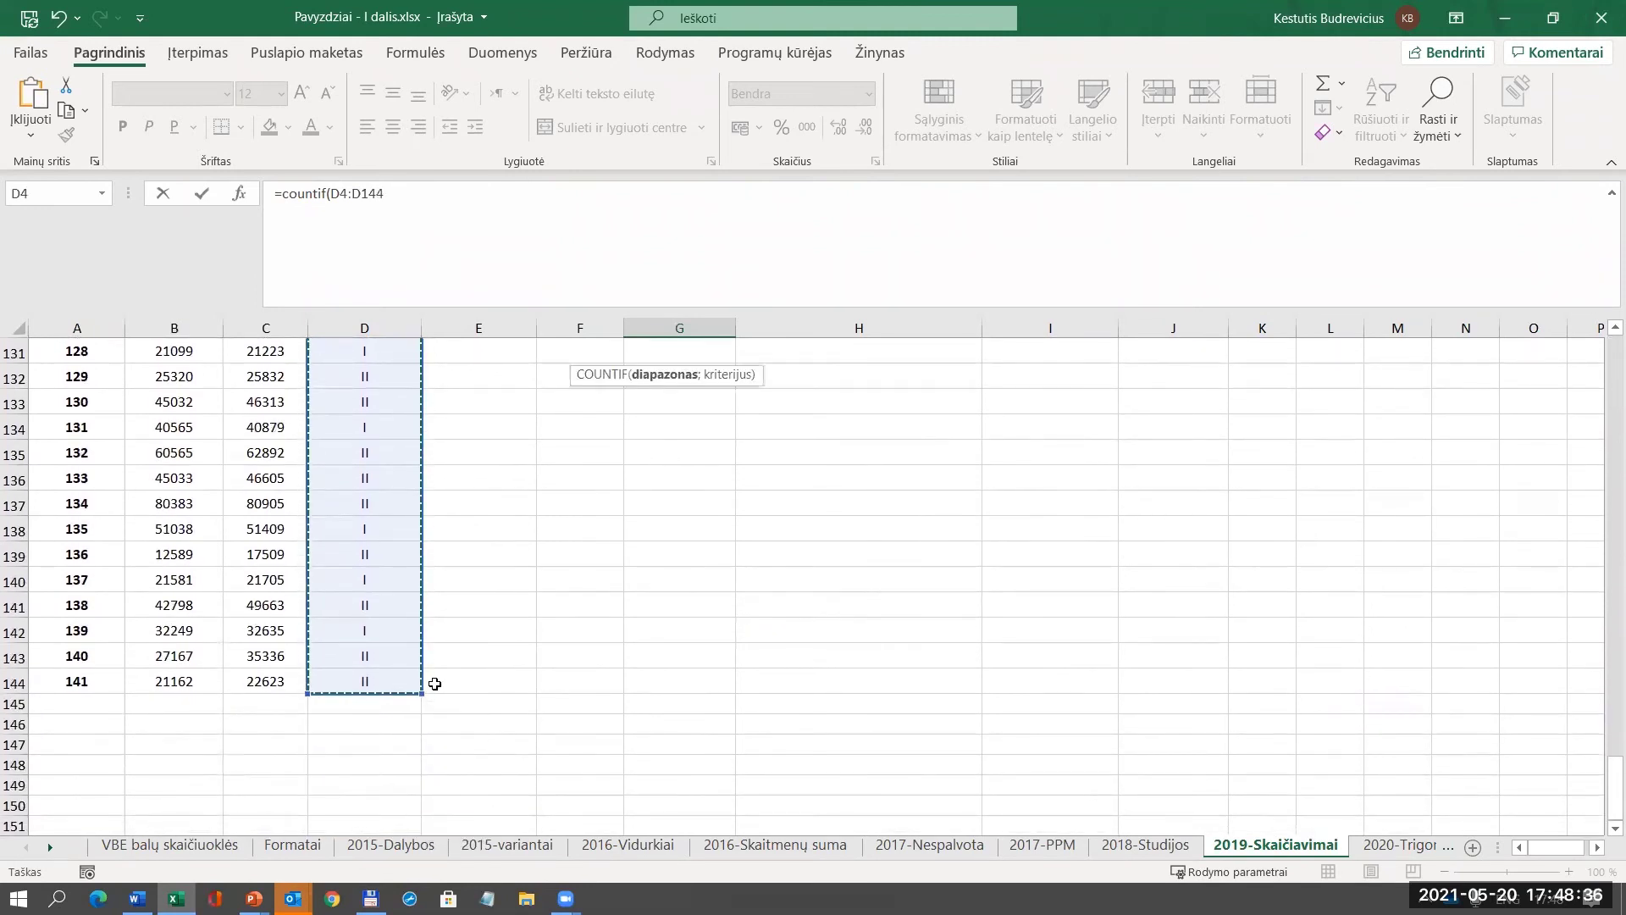
scroll(439, 683, up, 19)
scroll(440, 689, up, 20)
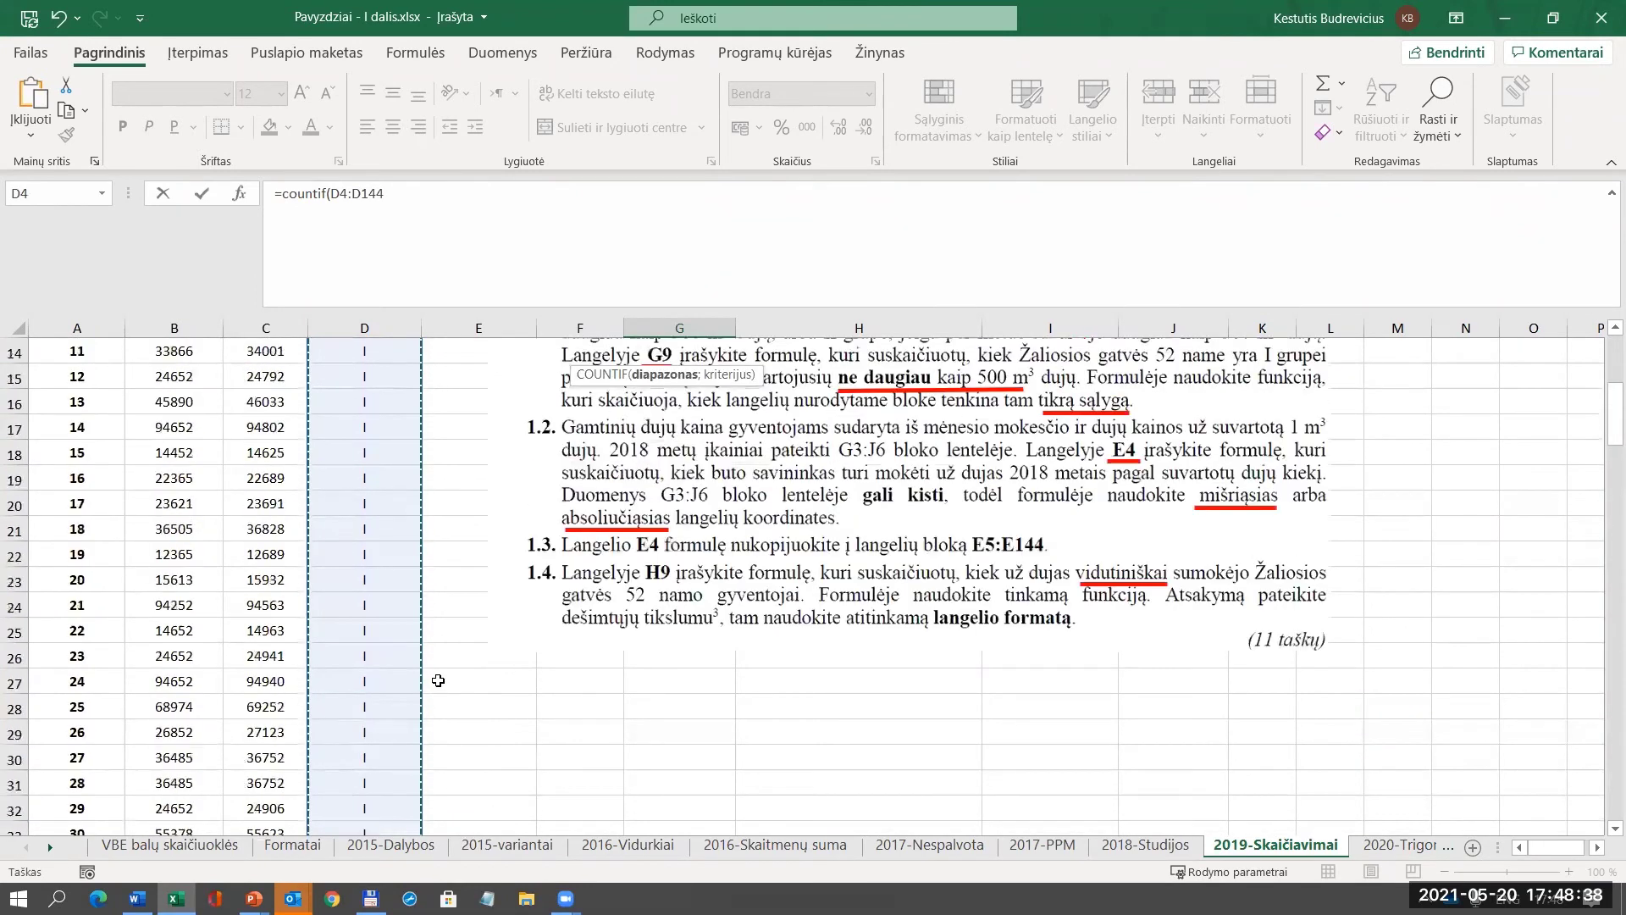
text(;)
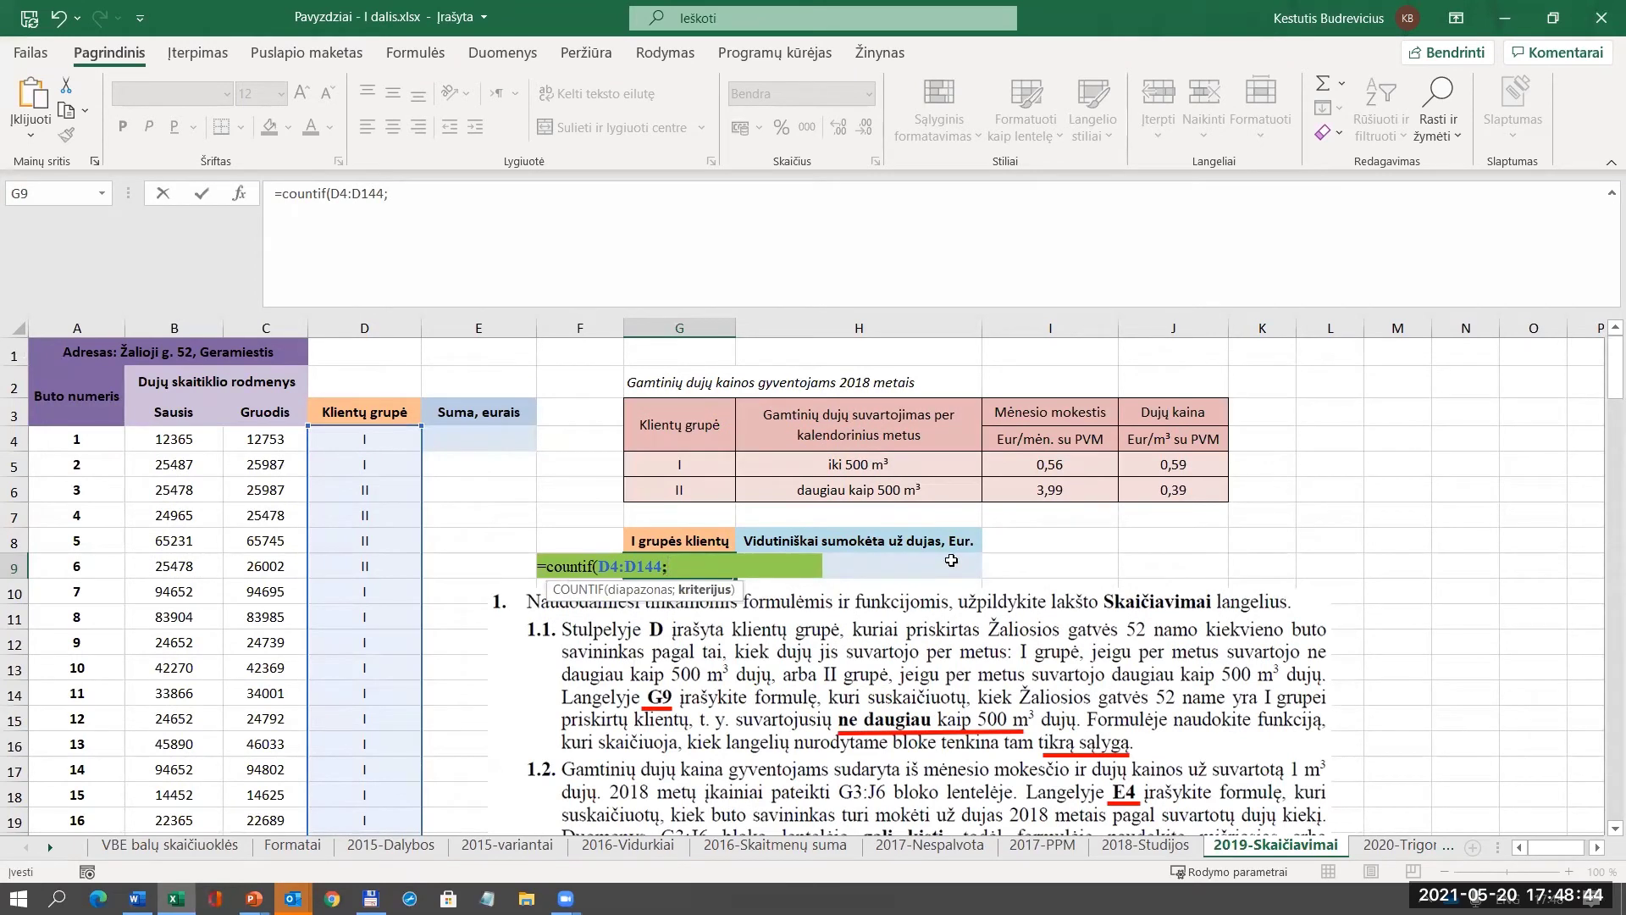
text(I)
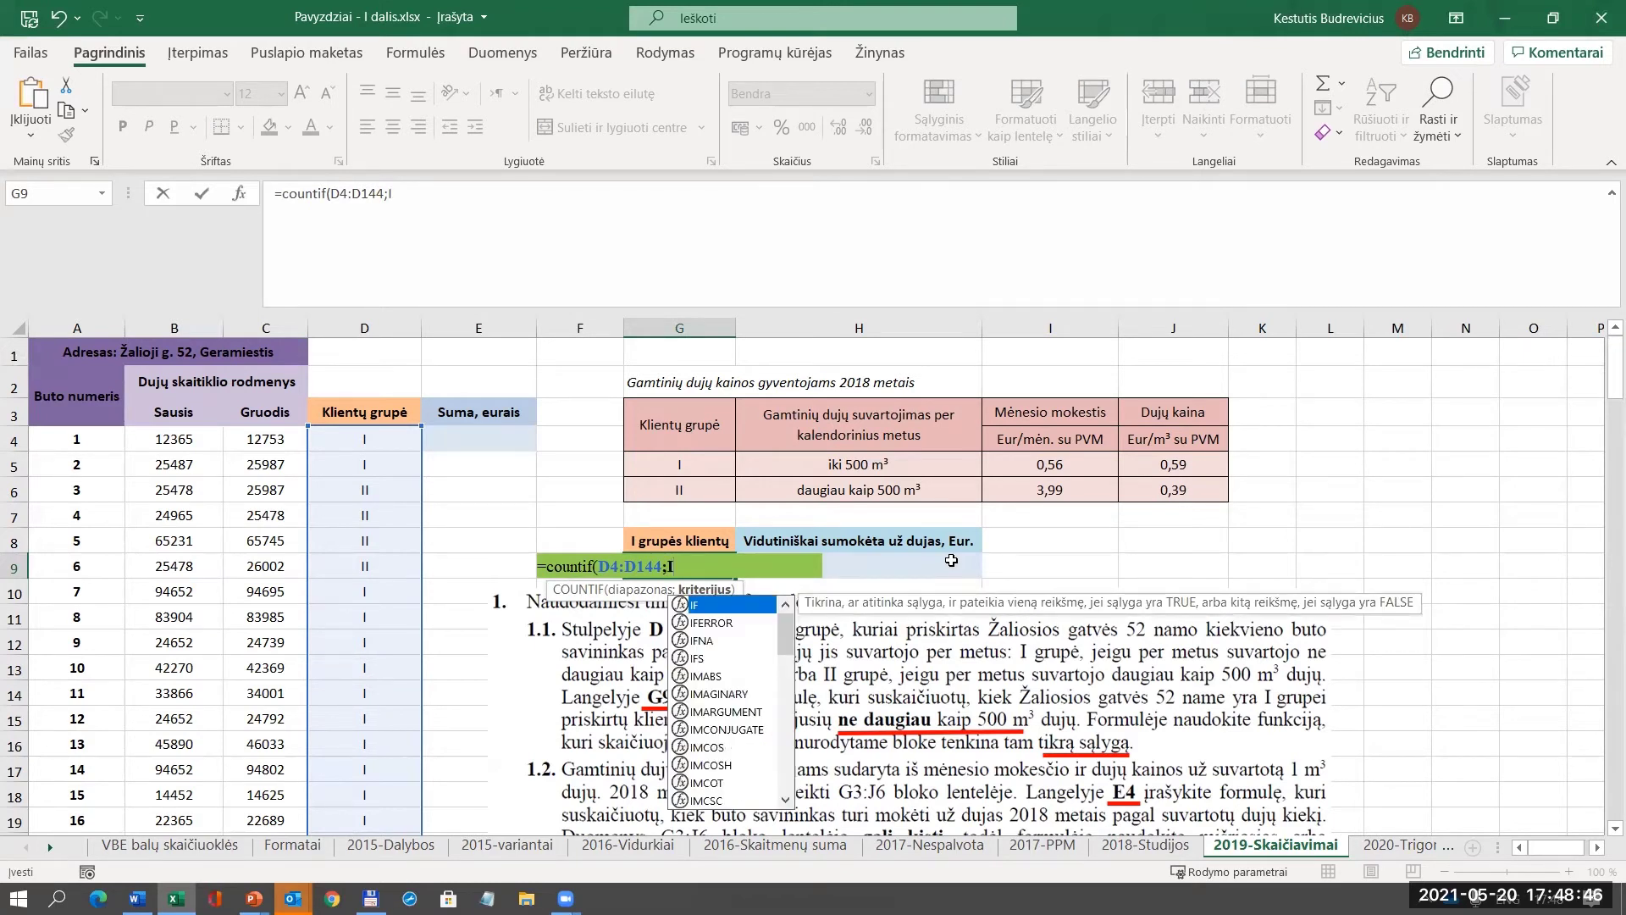
text())
key(Return)
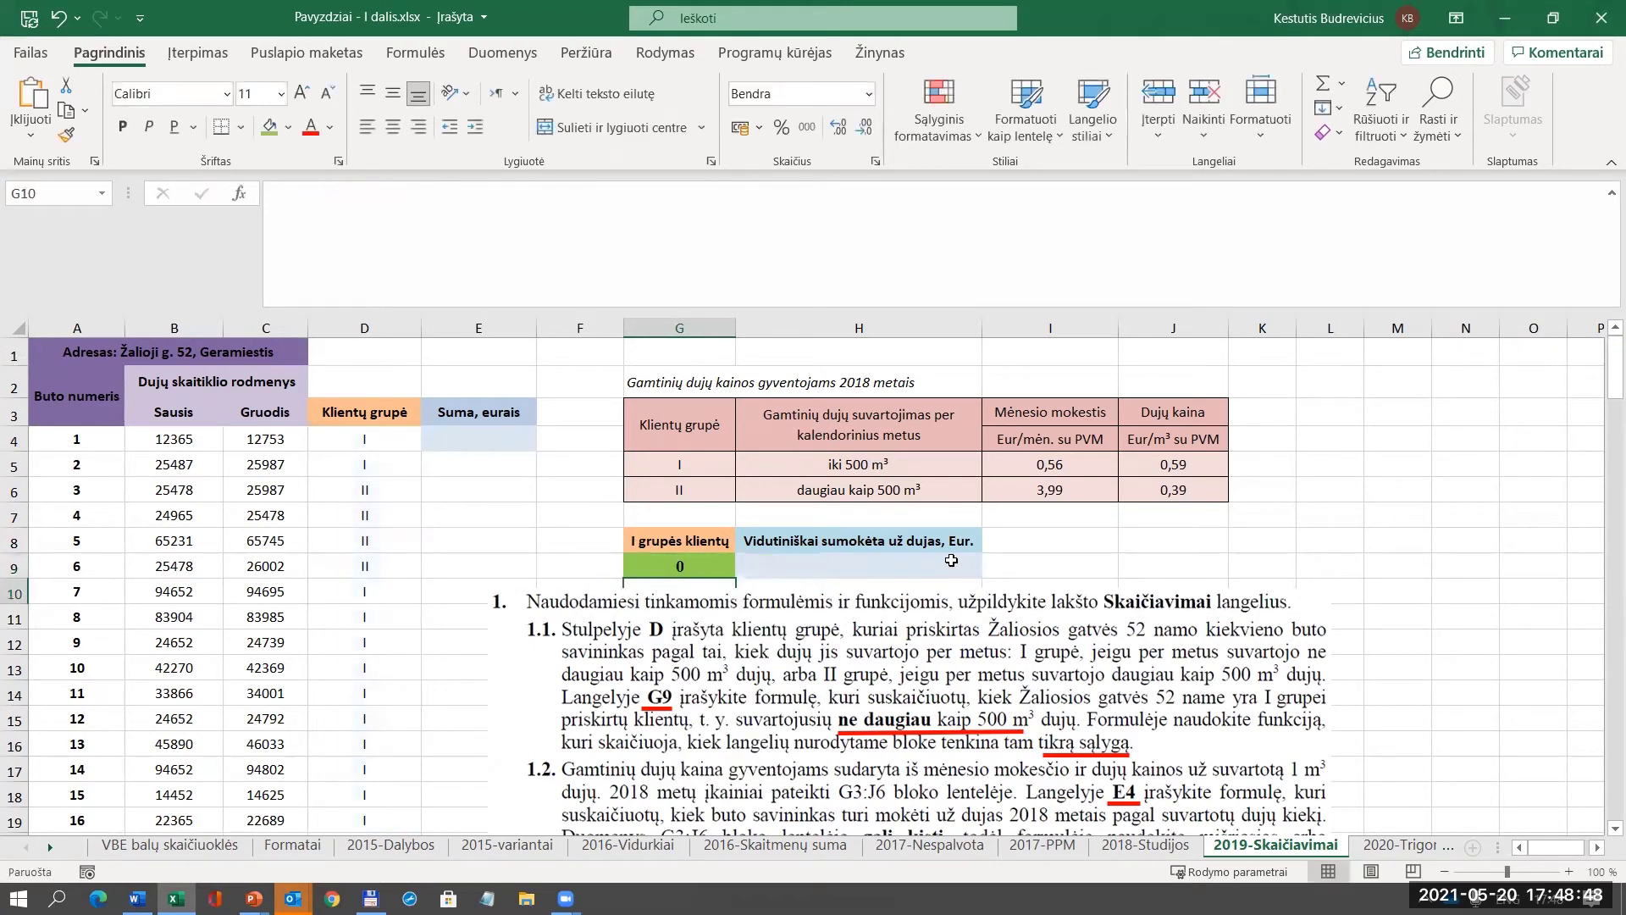
Correct the criterion in the G9 formula to quoted text so it reads =COUNTIF(D4:D144;"I").
click(660, 569)
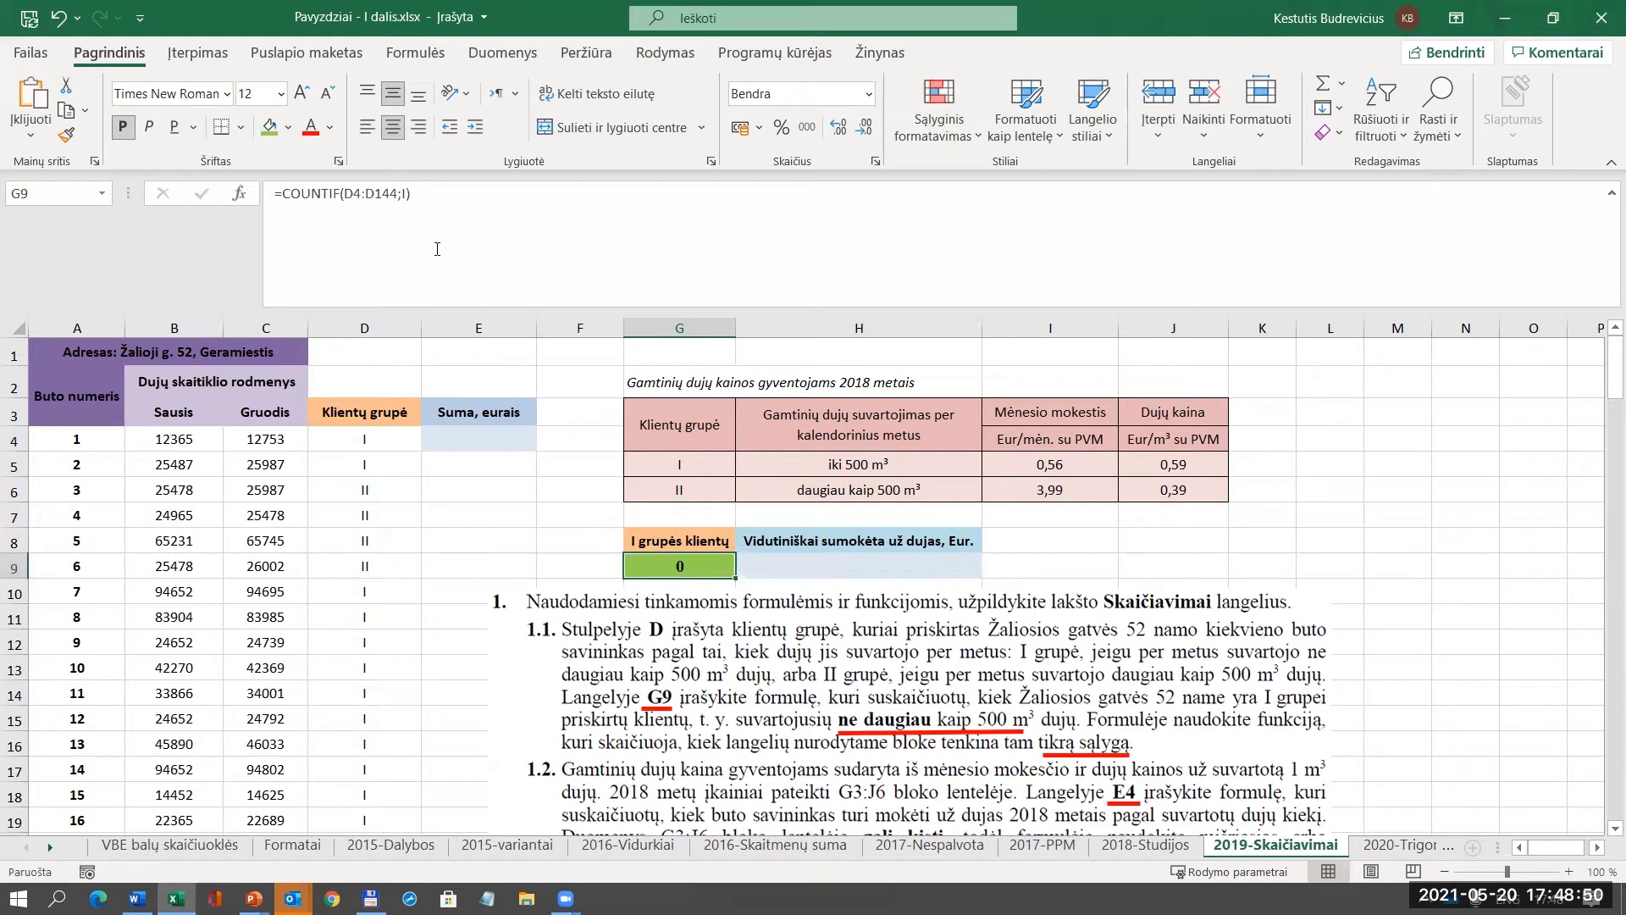
click(402, 193)
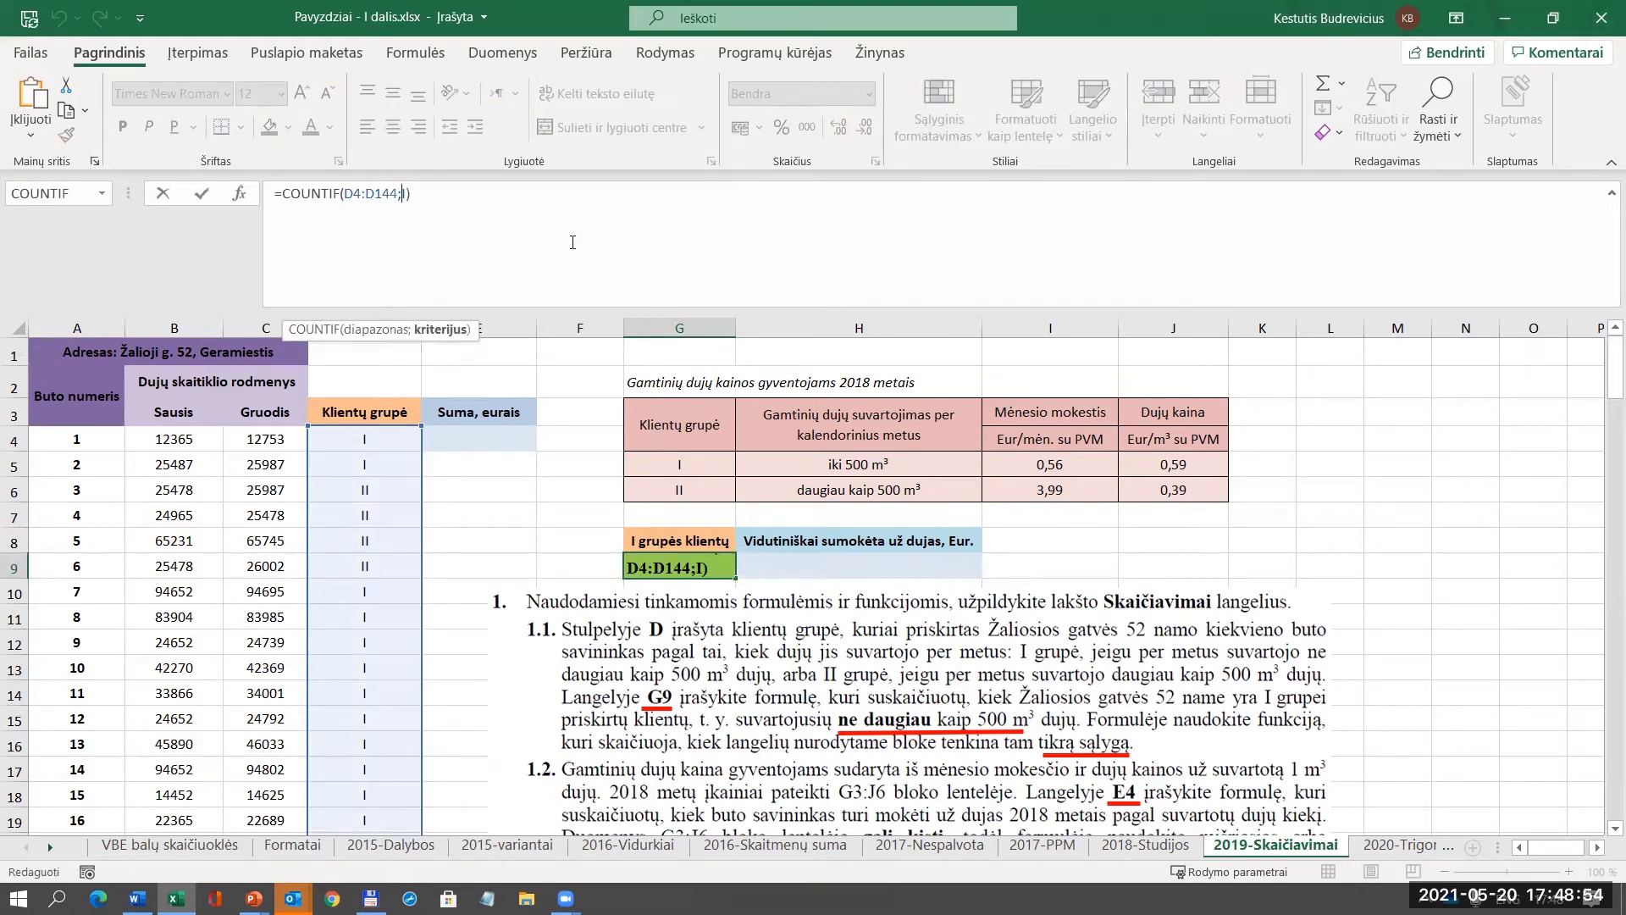
text("I")
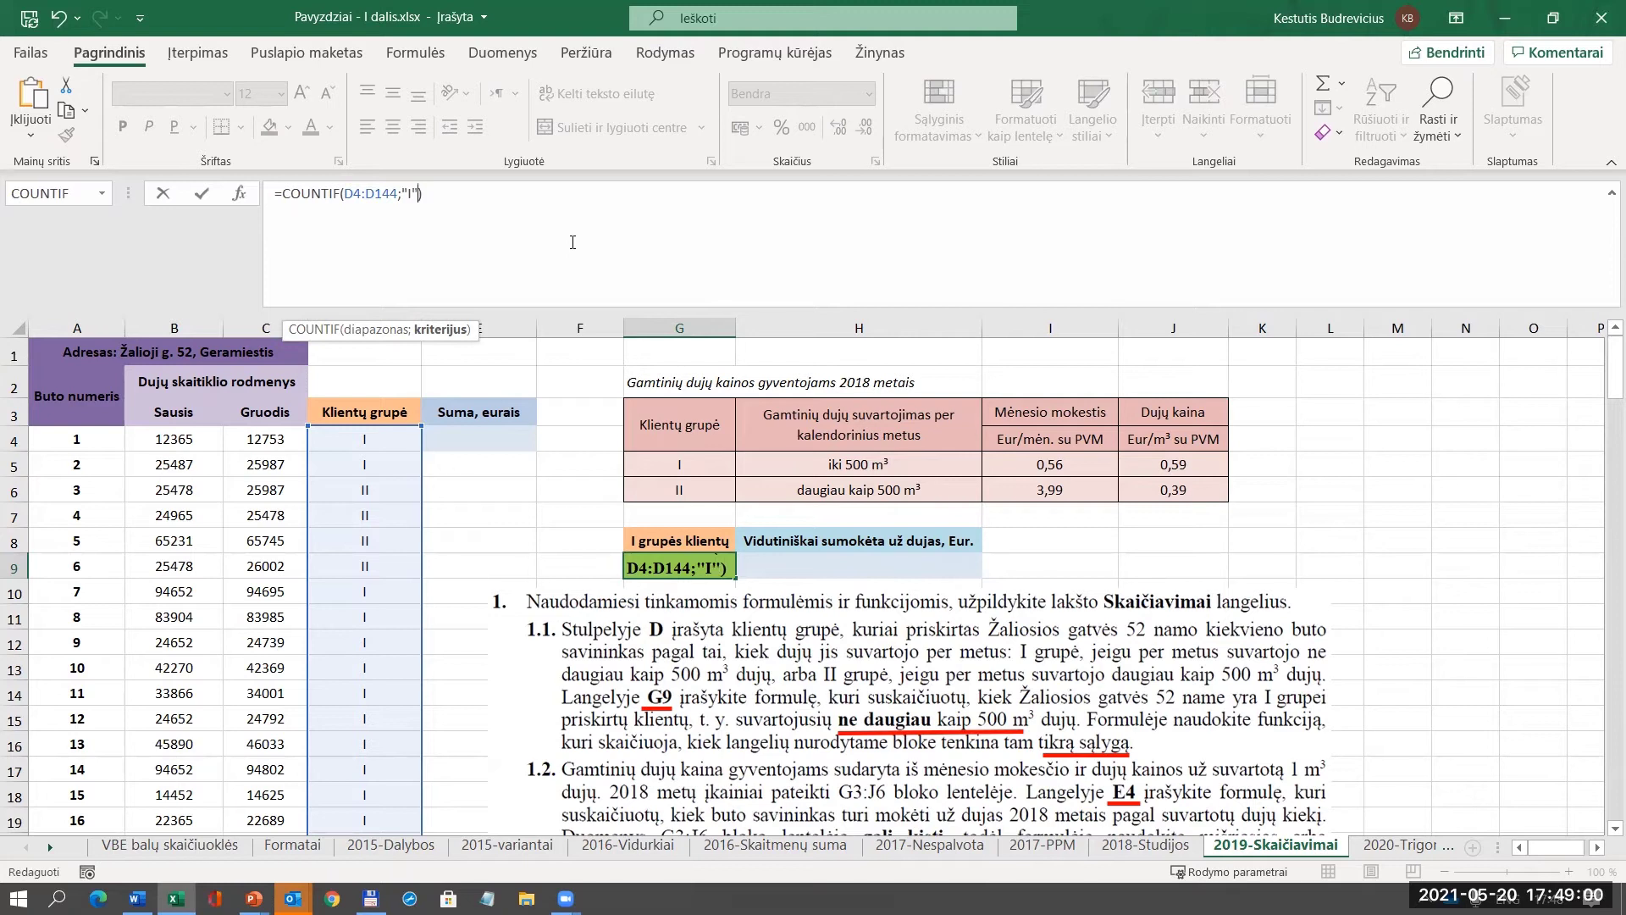
key(Return)
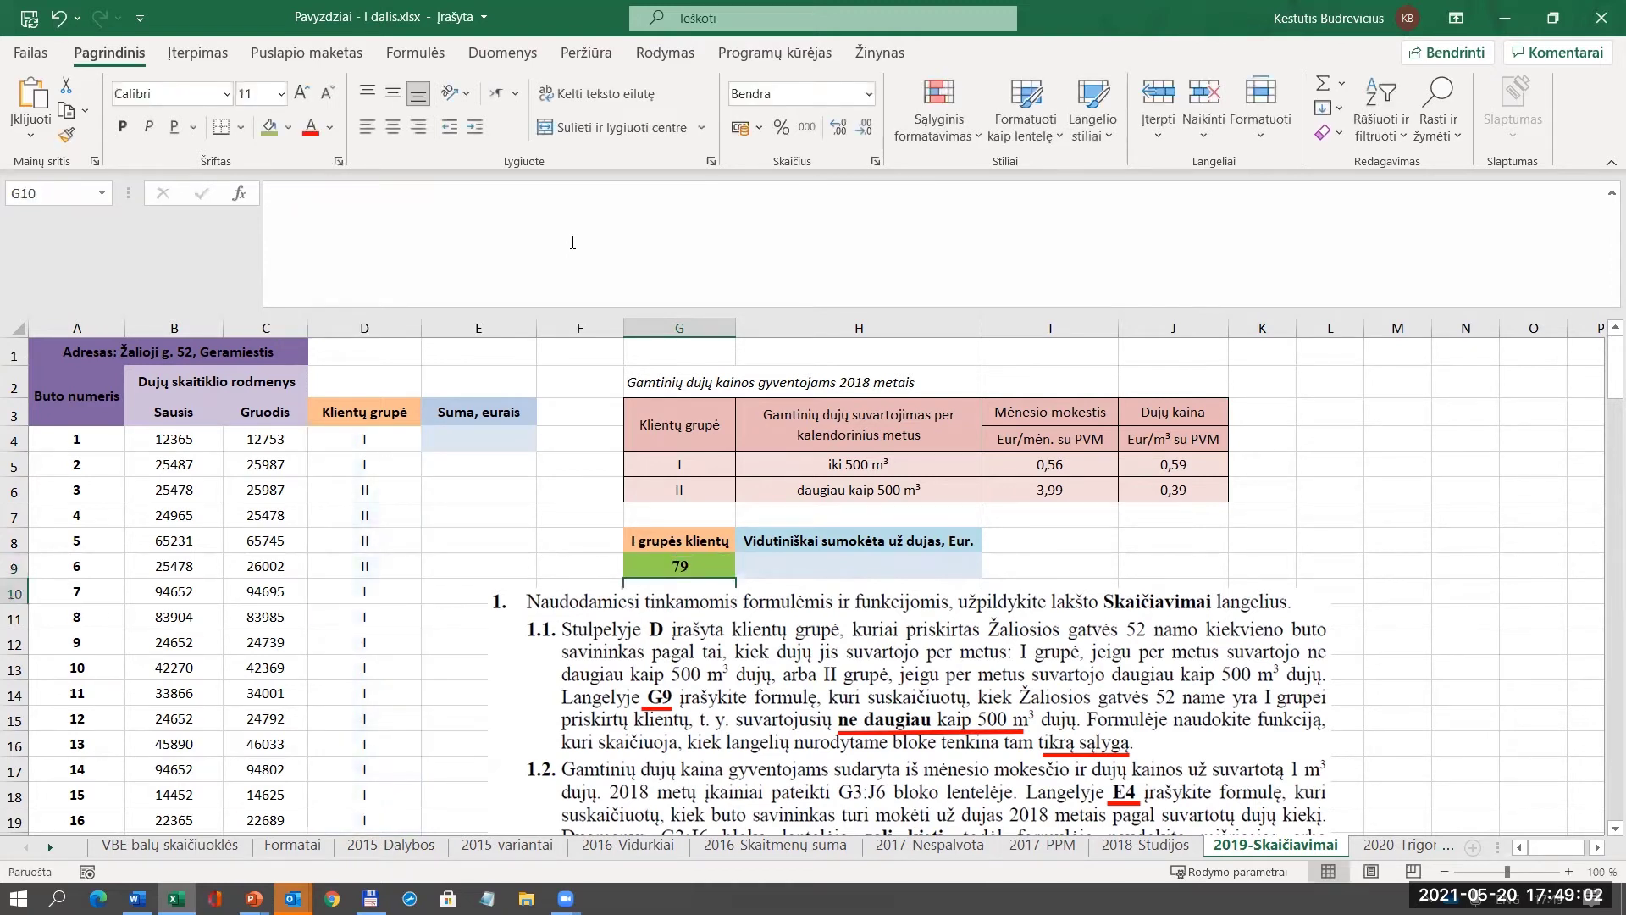
click(717, 568)
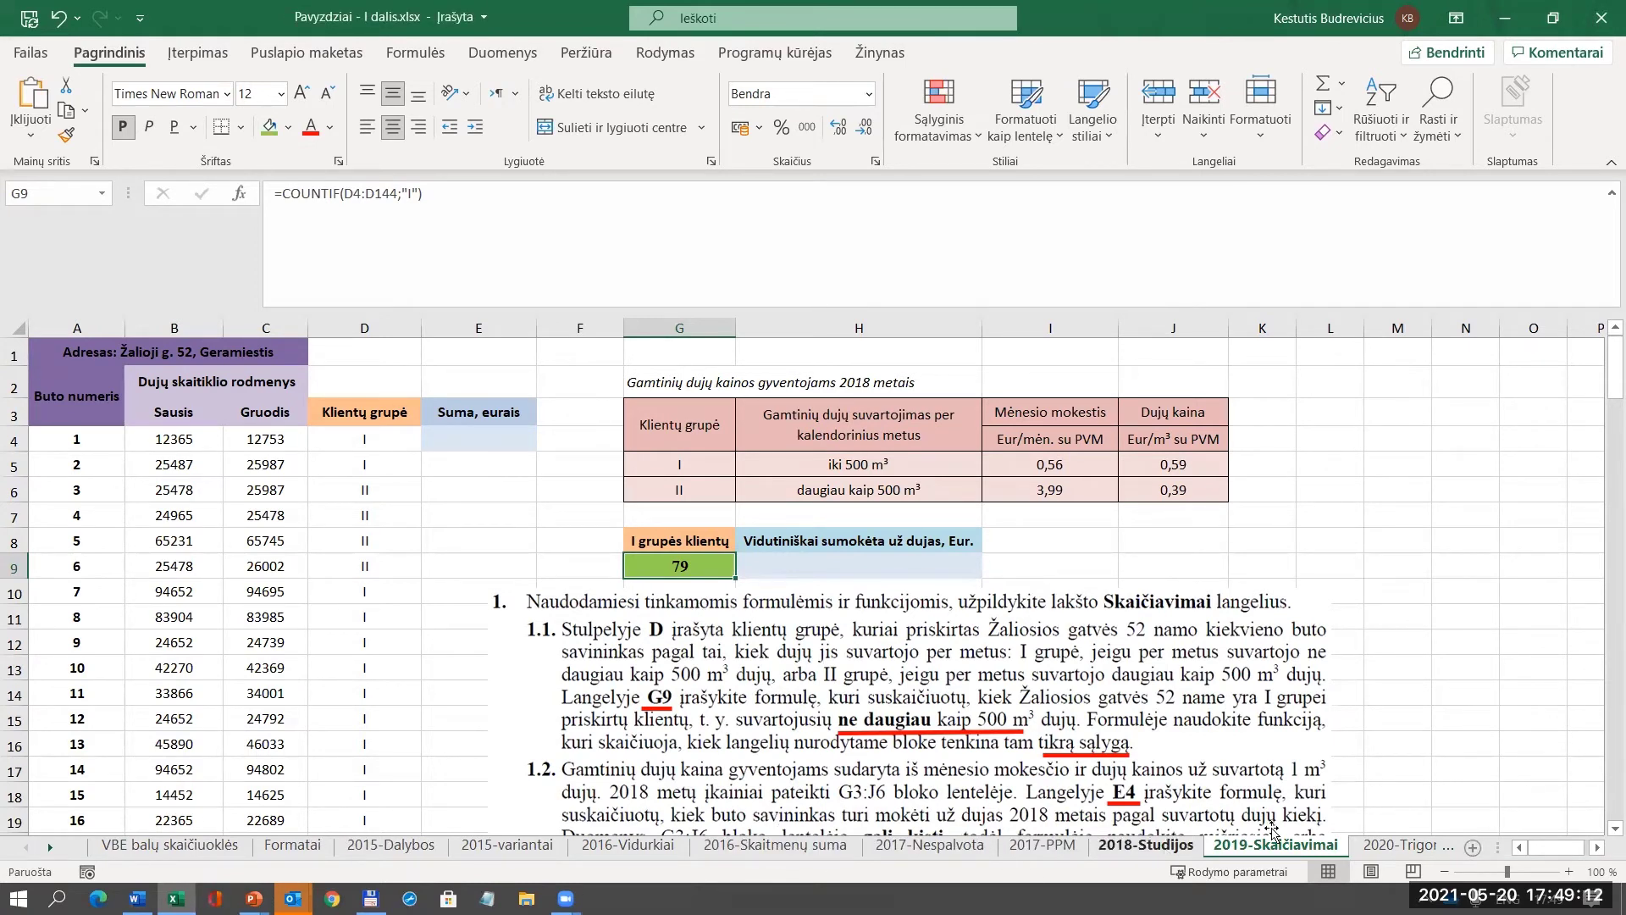
On the 2020-Trigonometrija sheet, fill cell G2 green.
click(1402, 844)
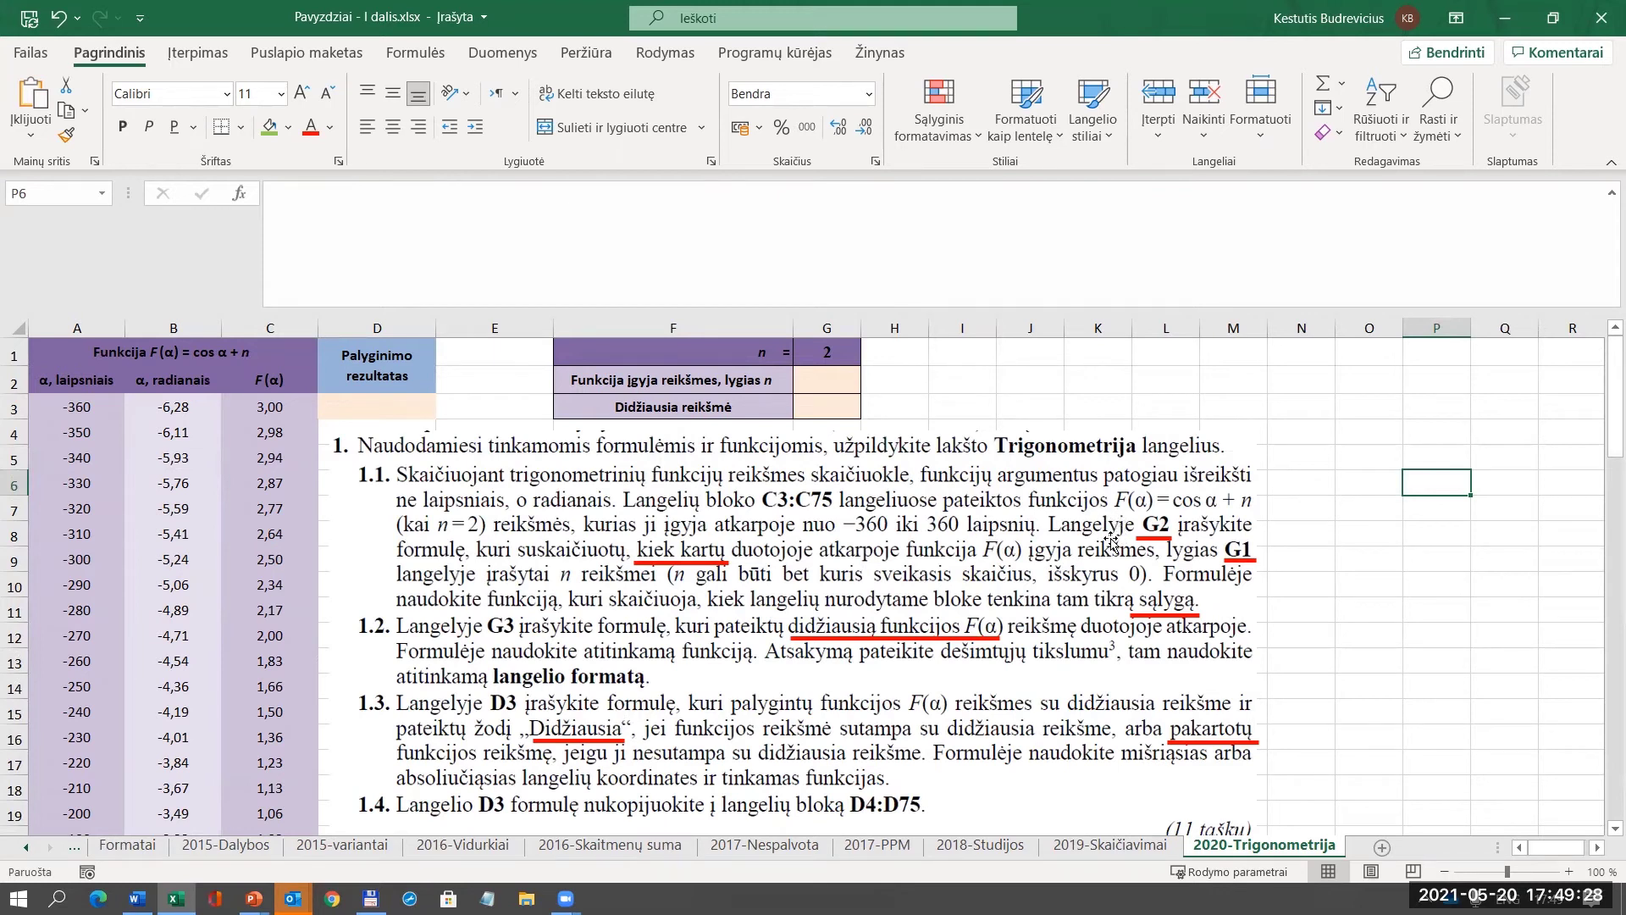
click(857, 388)
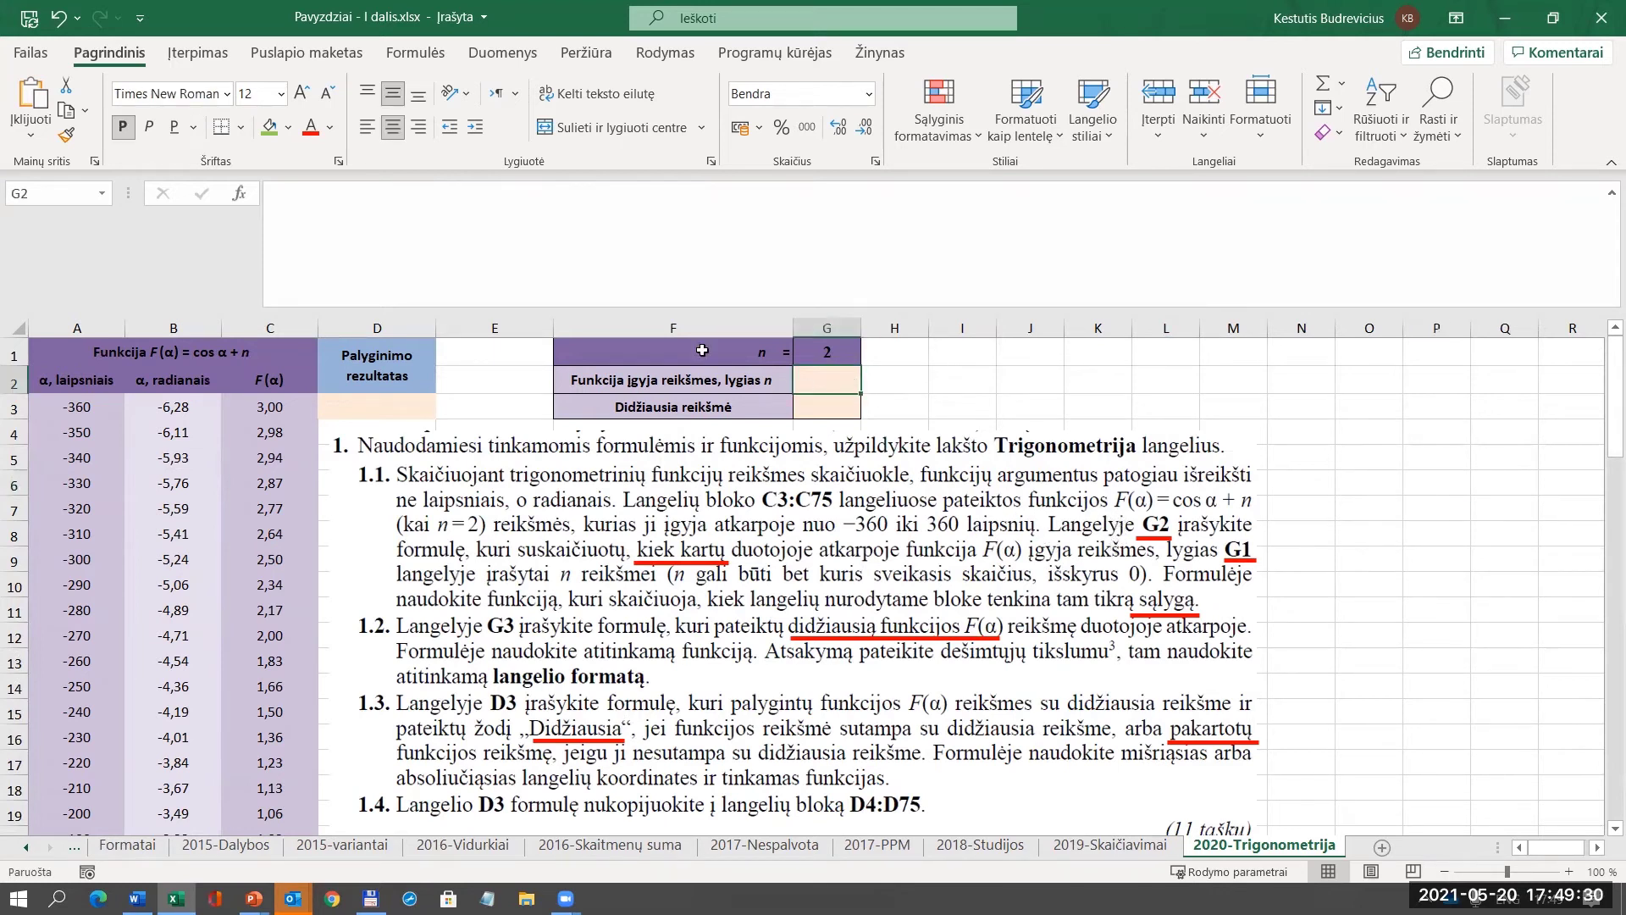
click(270, 134)
Insert the COUNTIF function into G2 from the recently used functions (Vėliausiai naudotos).
click(245, 196)
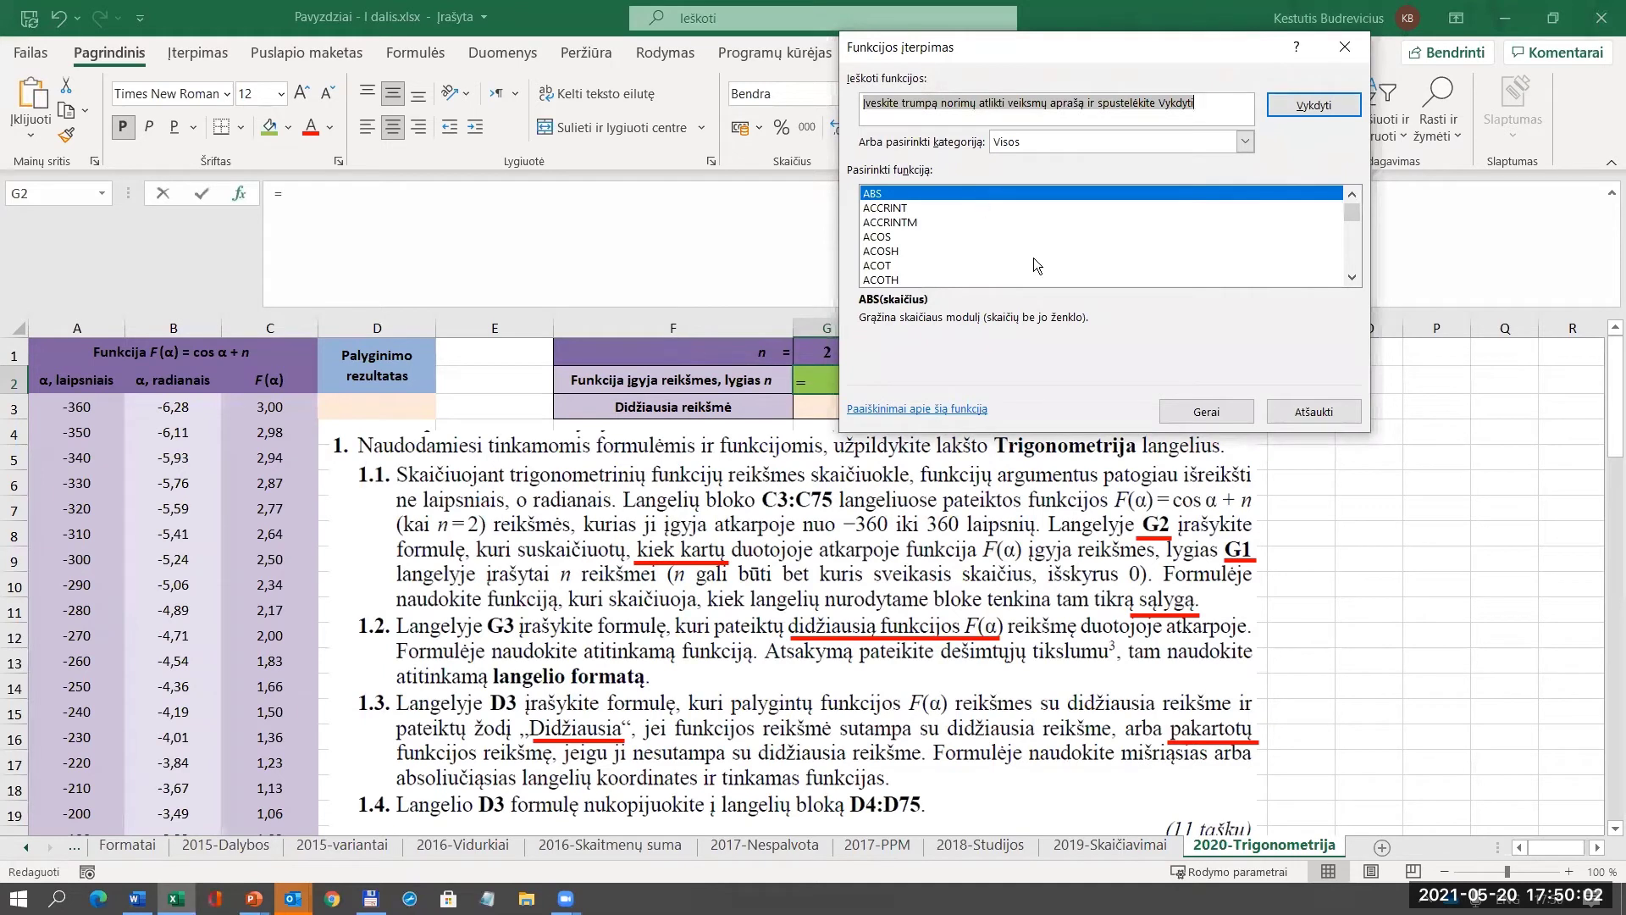
click(1244, 142)
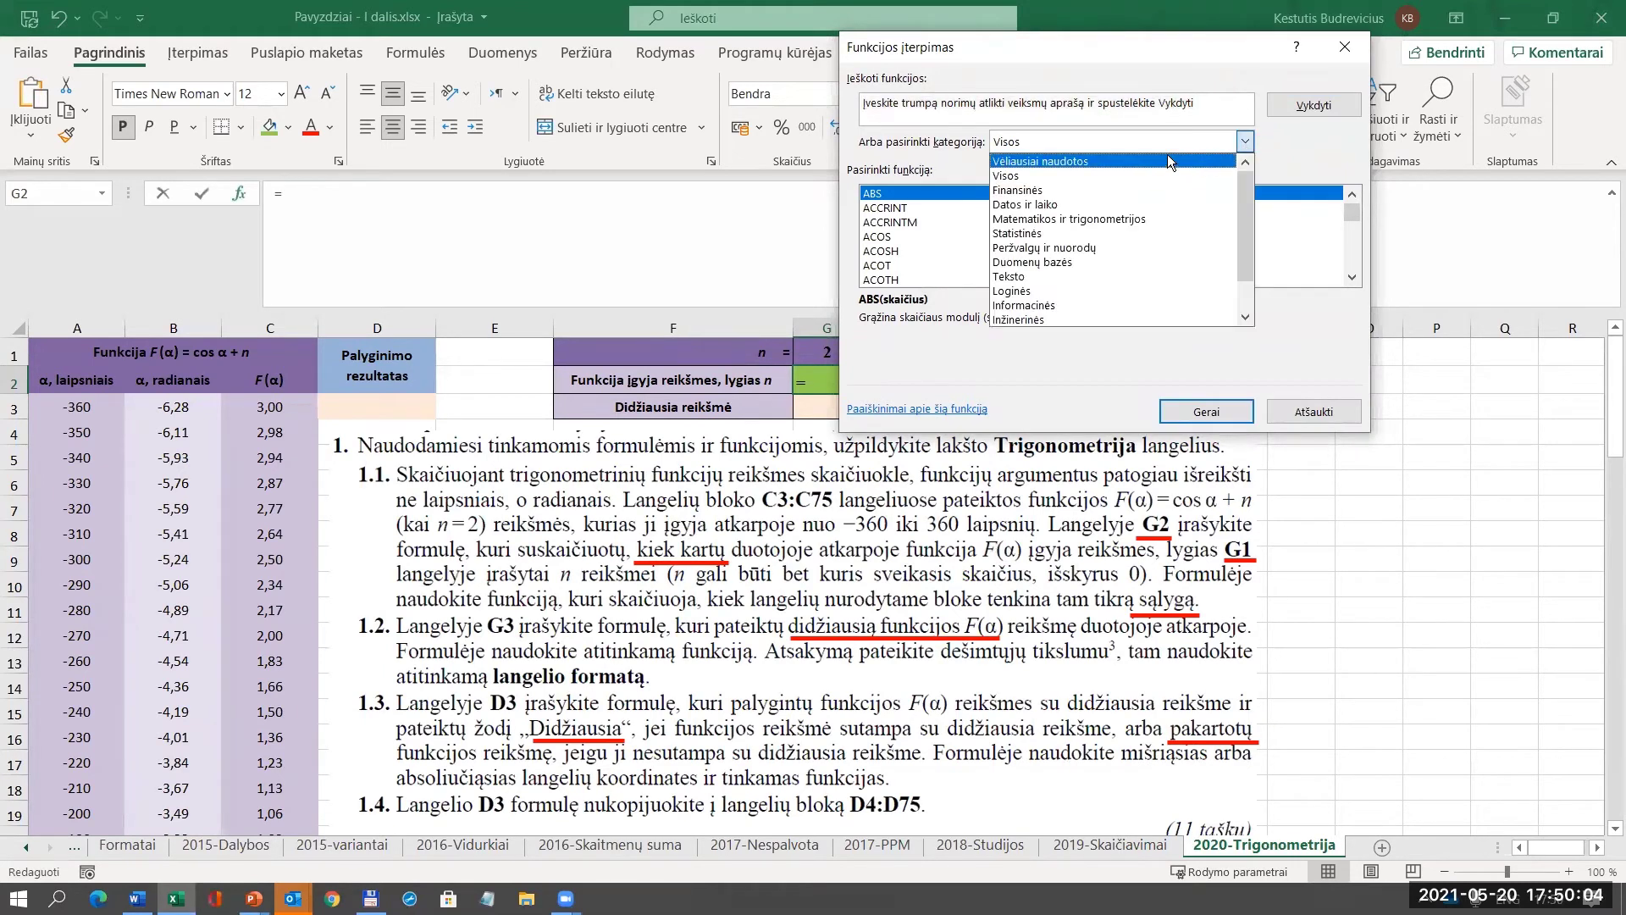
click(1167, 161)
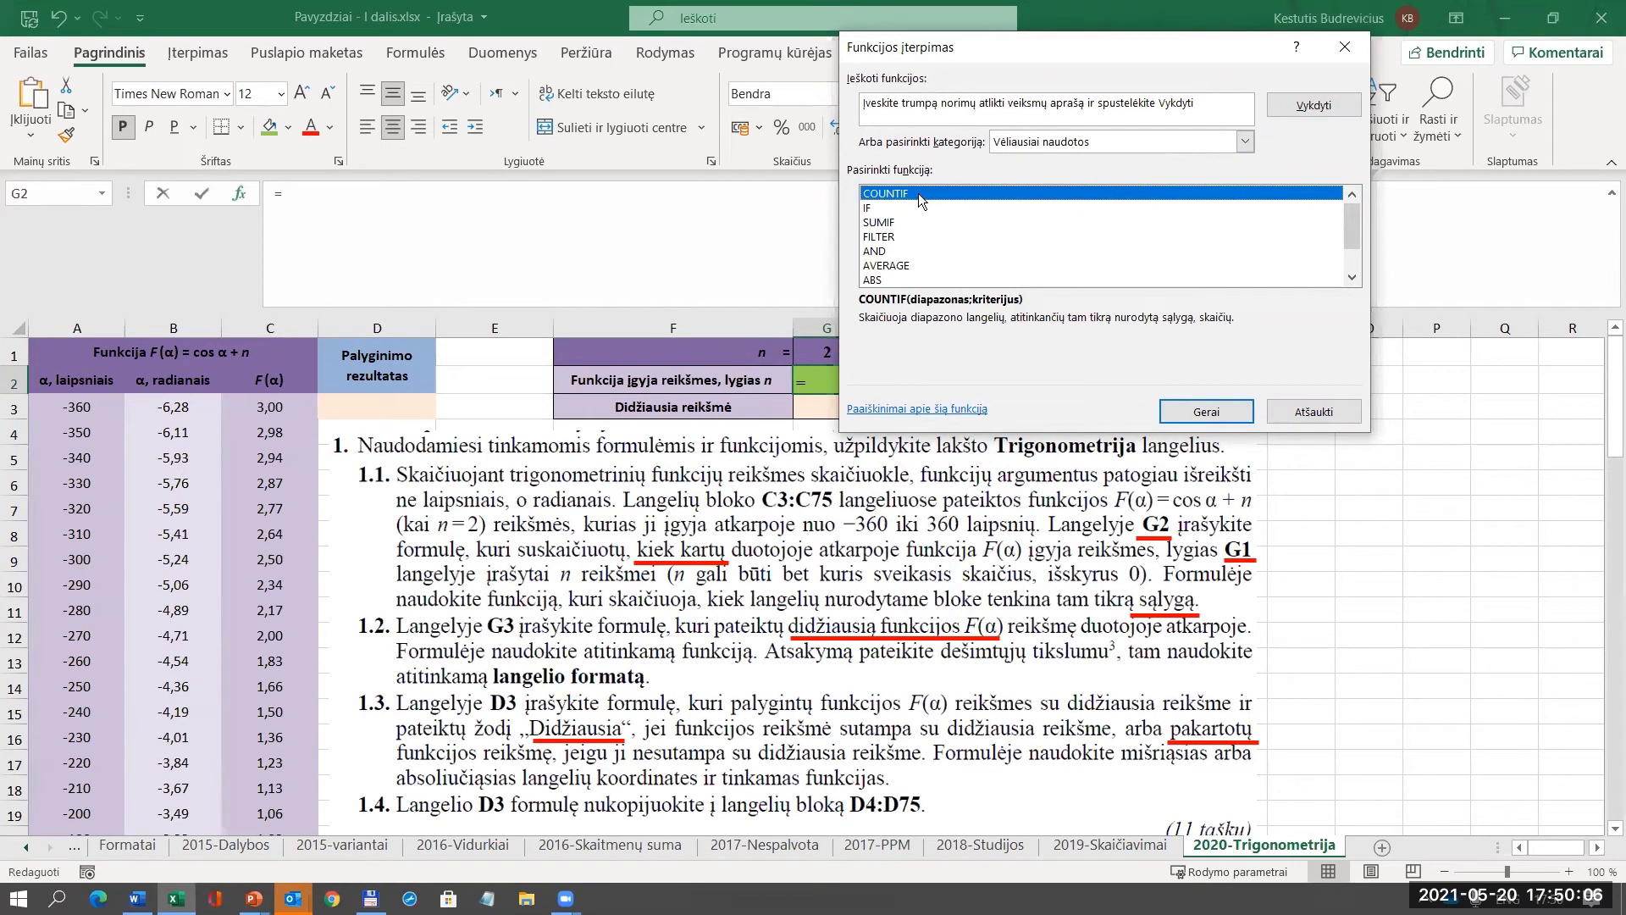
click(1209, 412)
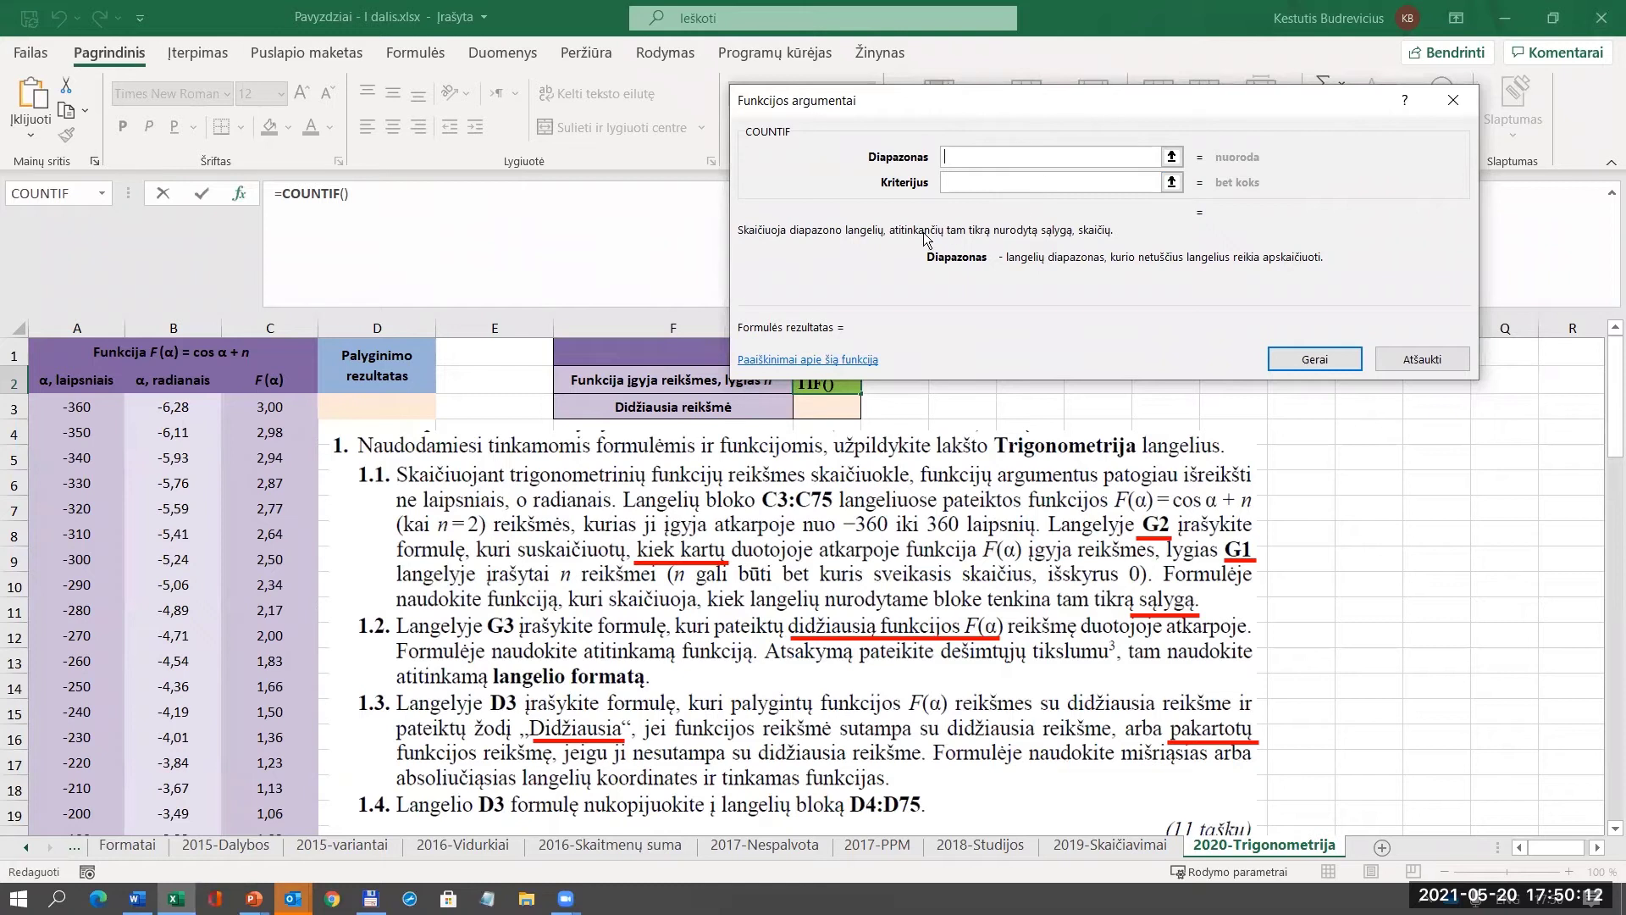
drag(290, 329, 77, 329)
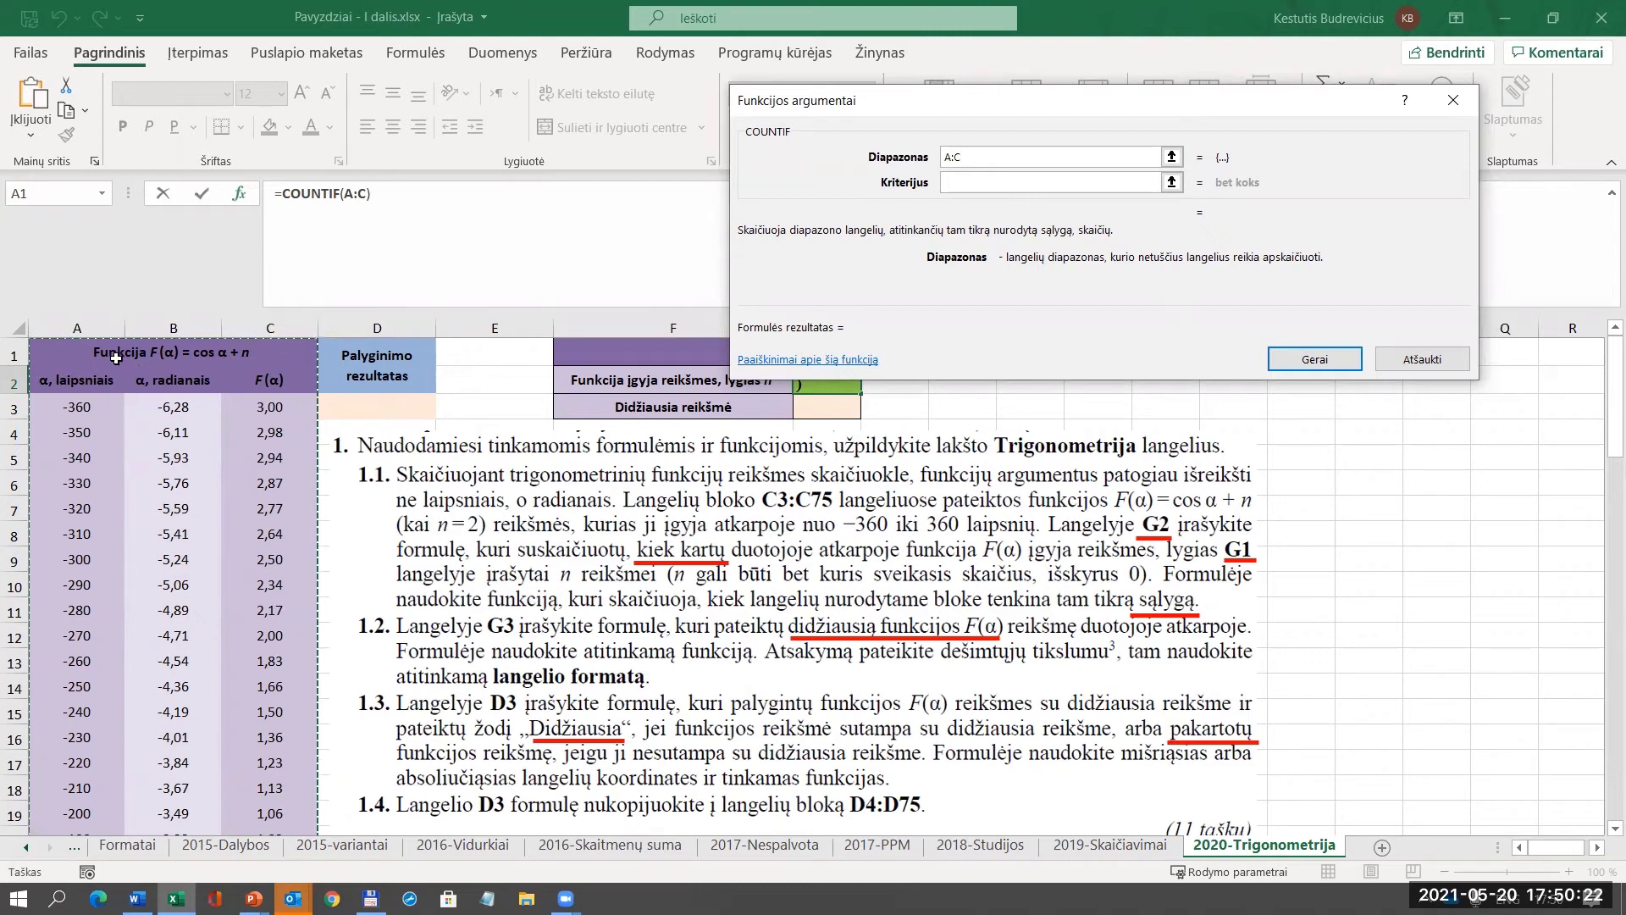
click(88, 346)
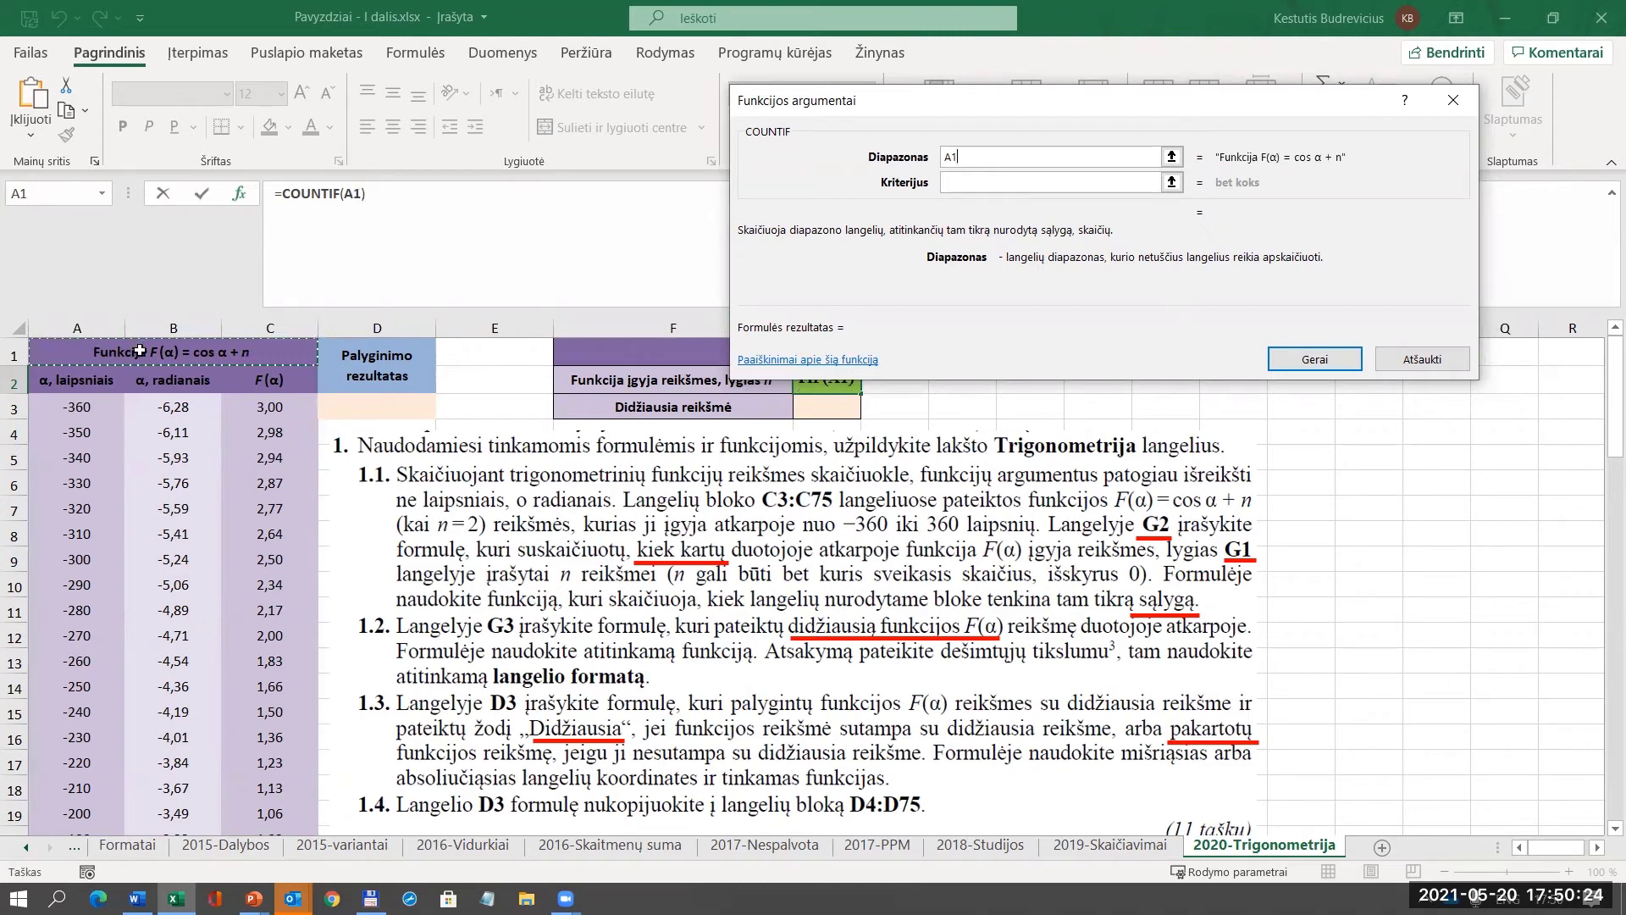
drag(955, 157, 931, 156)
key(BackSpace)
Complete the COUNTIF in G2 with the range C3:C75 and G1 as the criterion.
drag(269, 407, 316, 634)
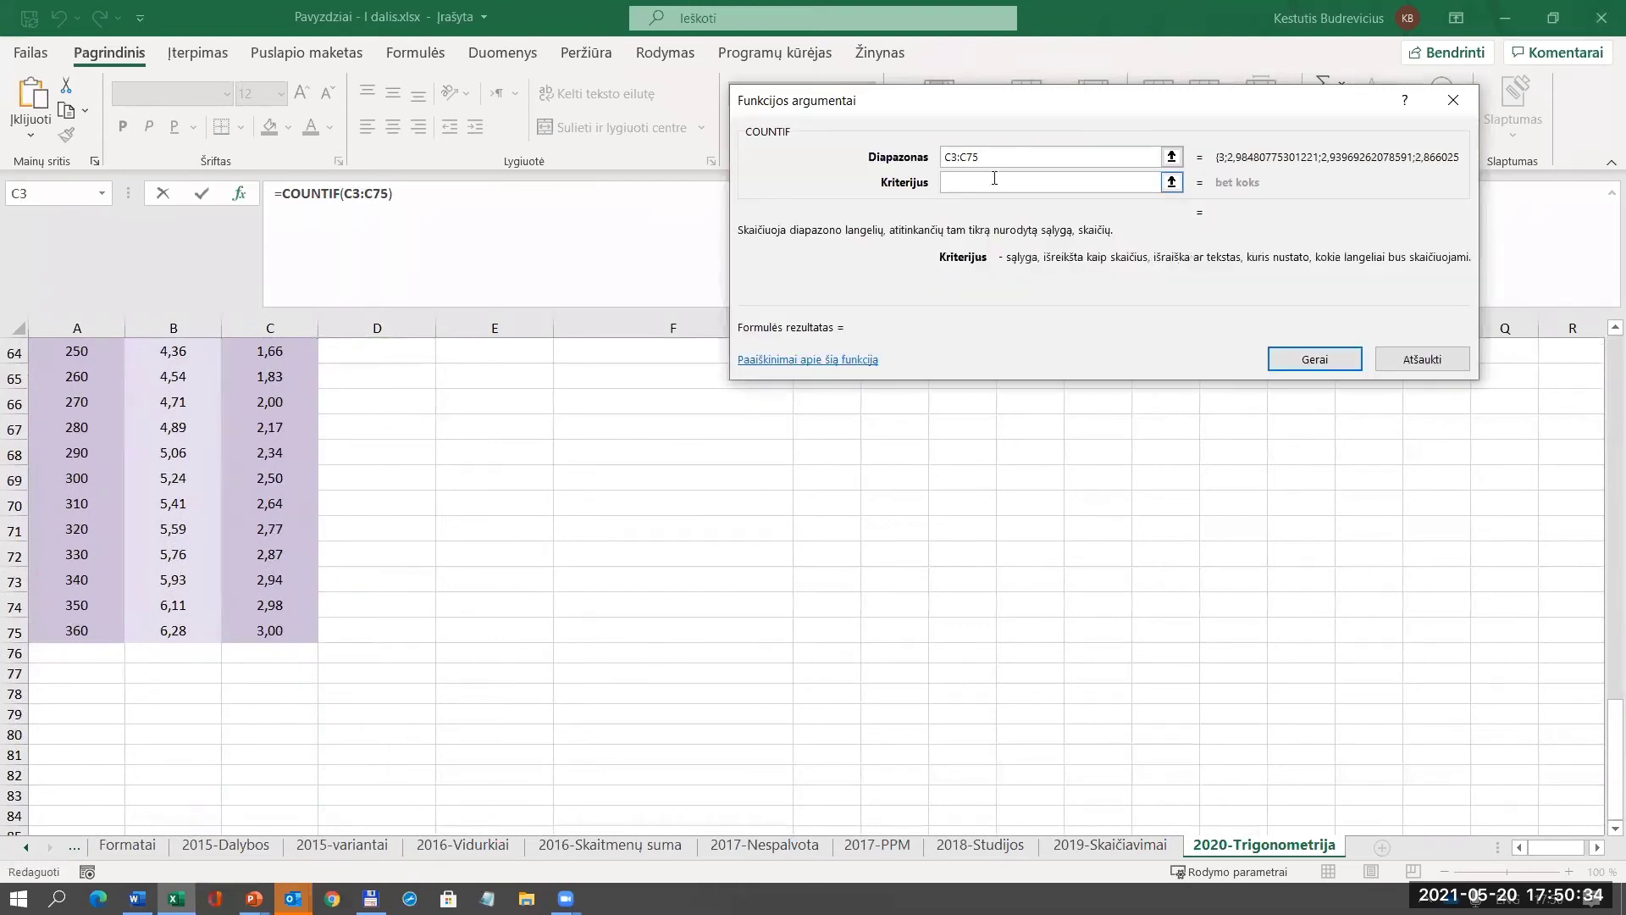
scroll(999, 601, up, 20)
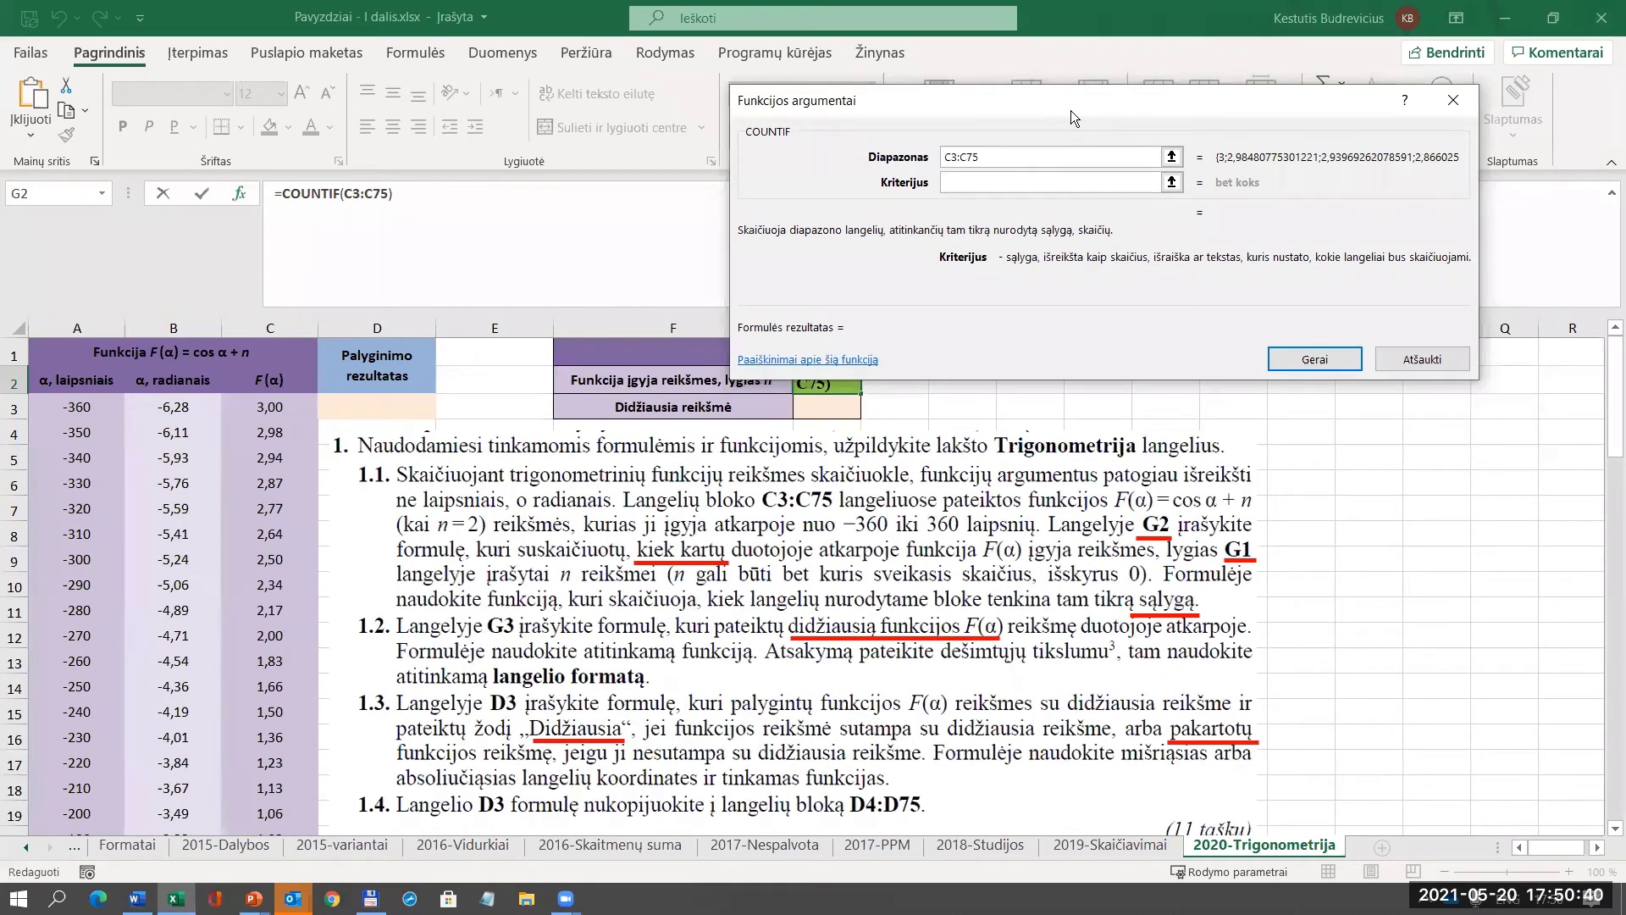
drag(1070, 110, 572, 634)
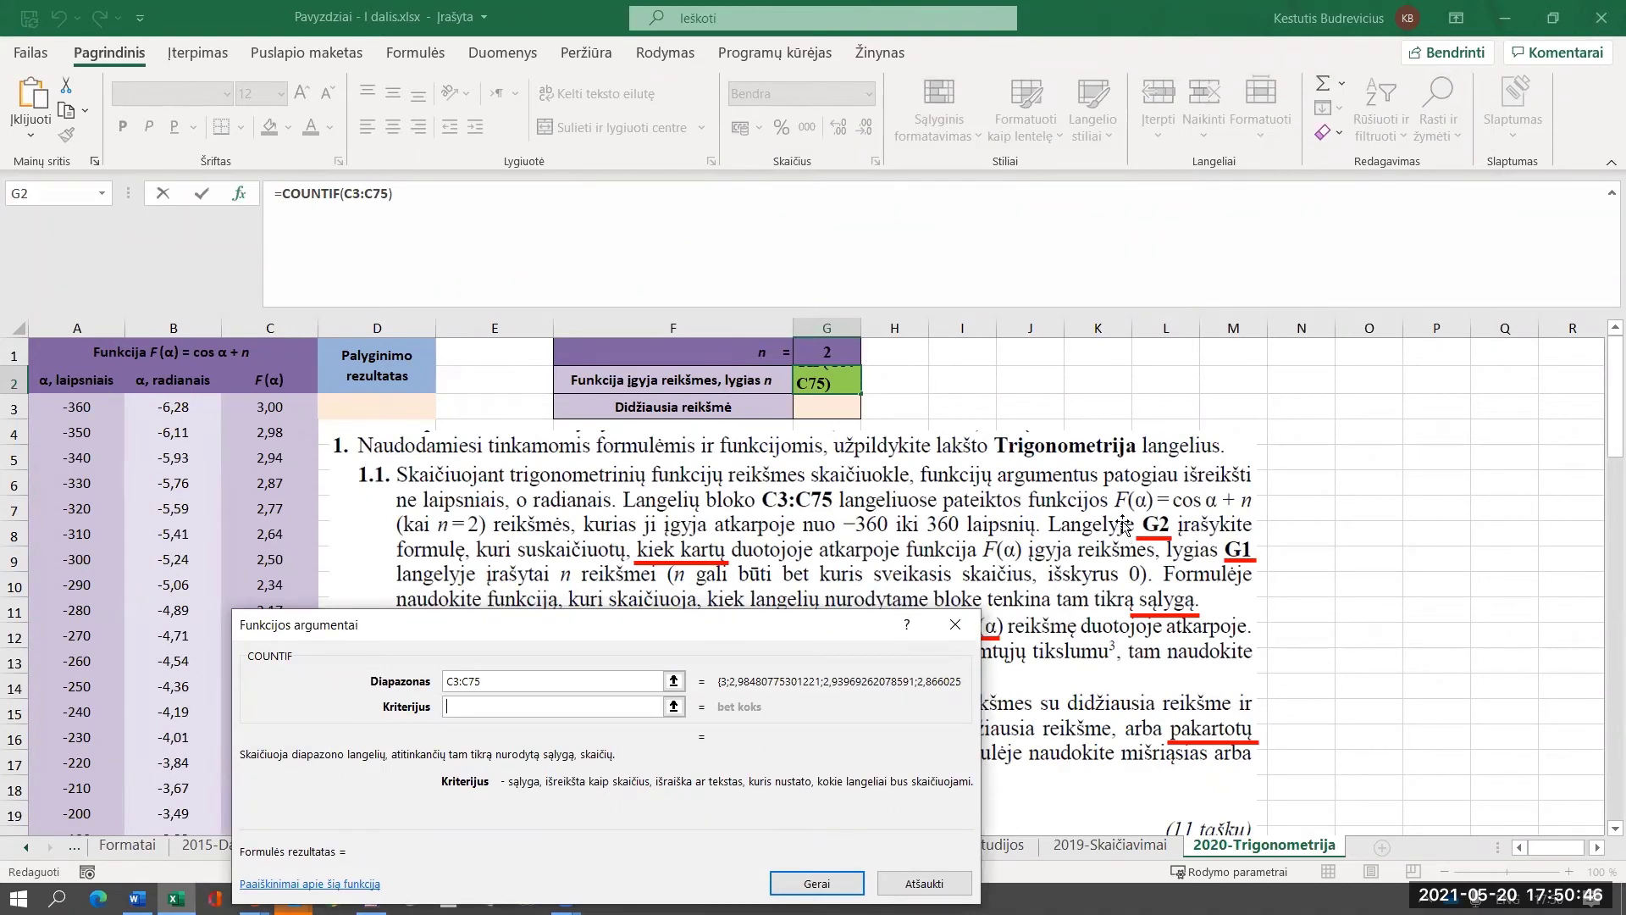
click(819, 351)
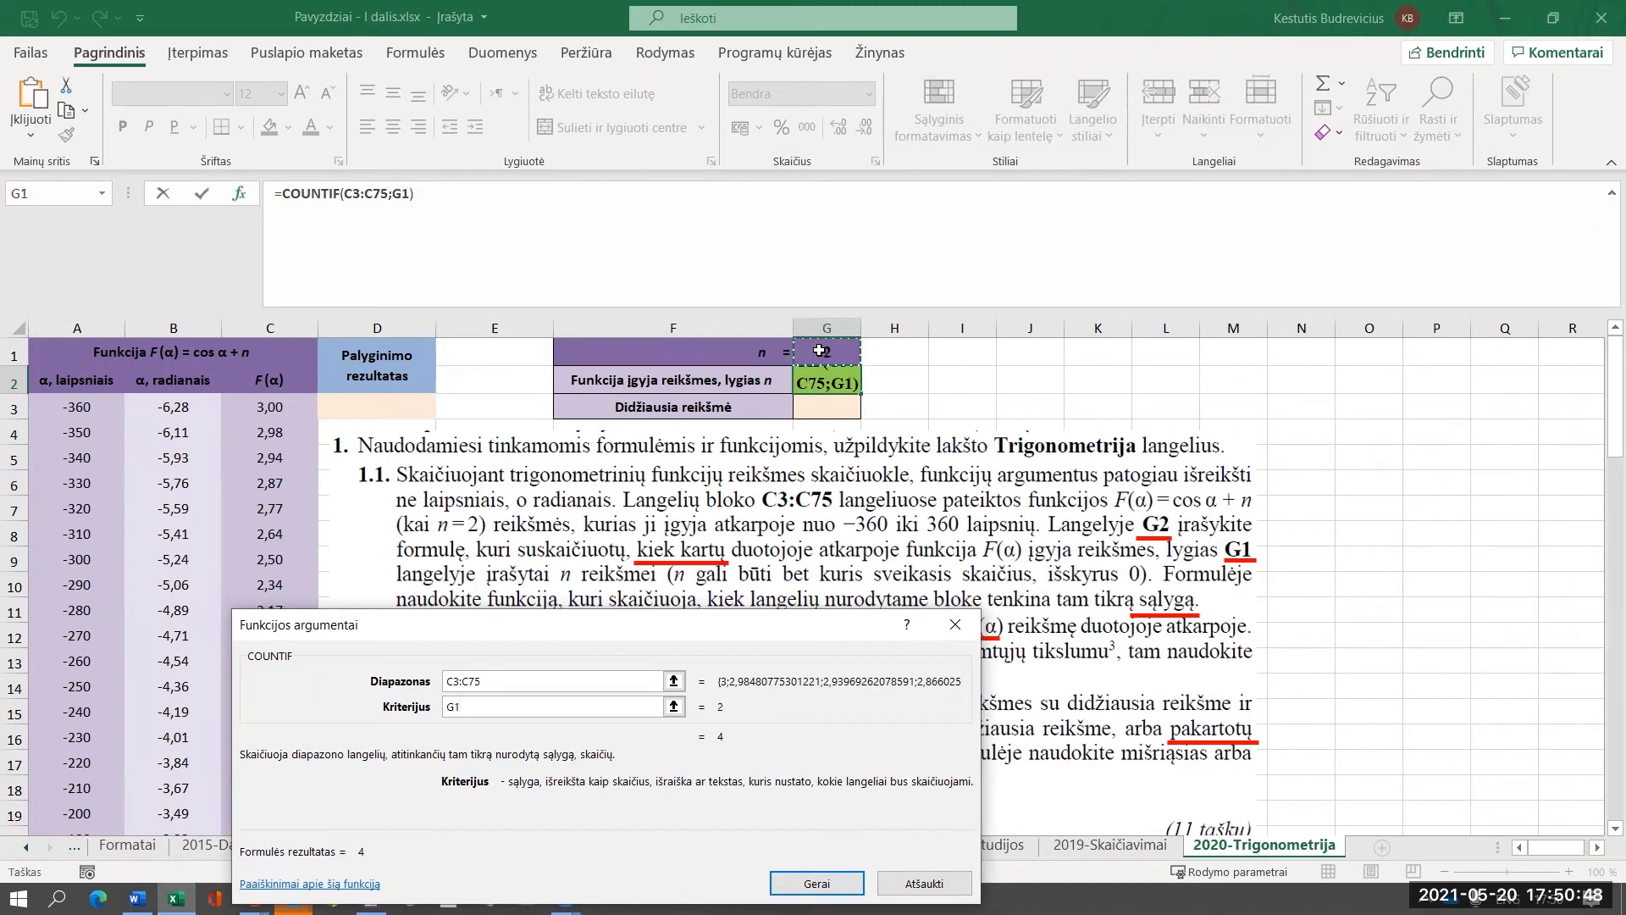
click(815, 883)
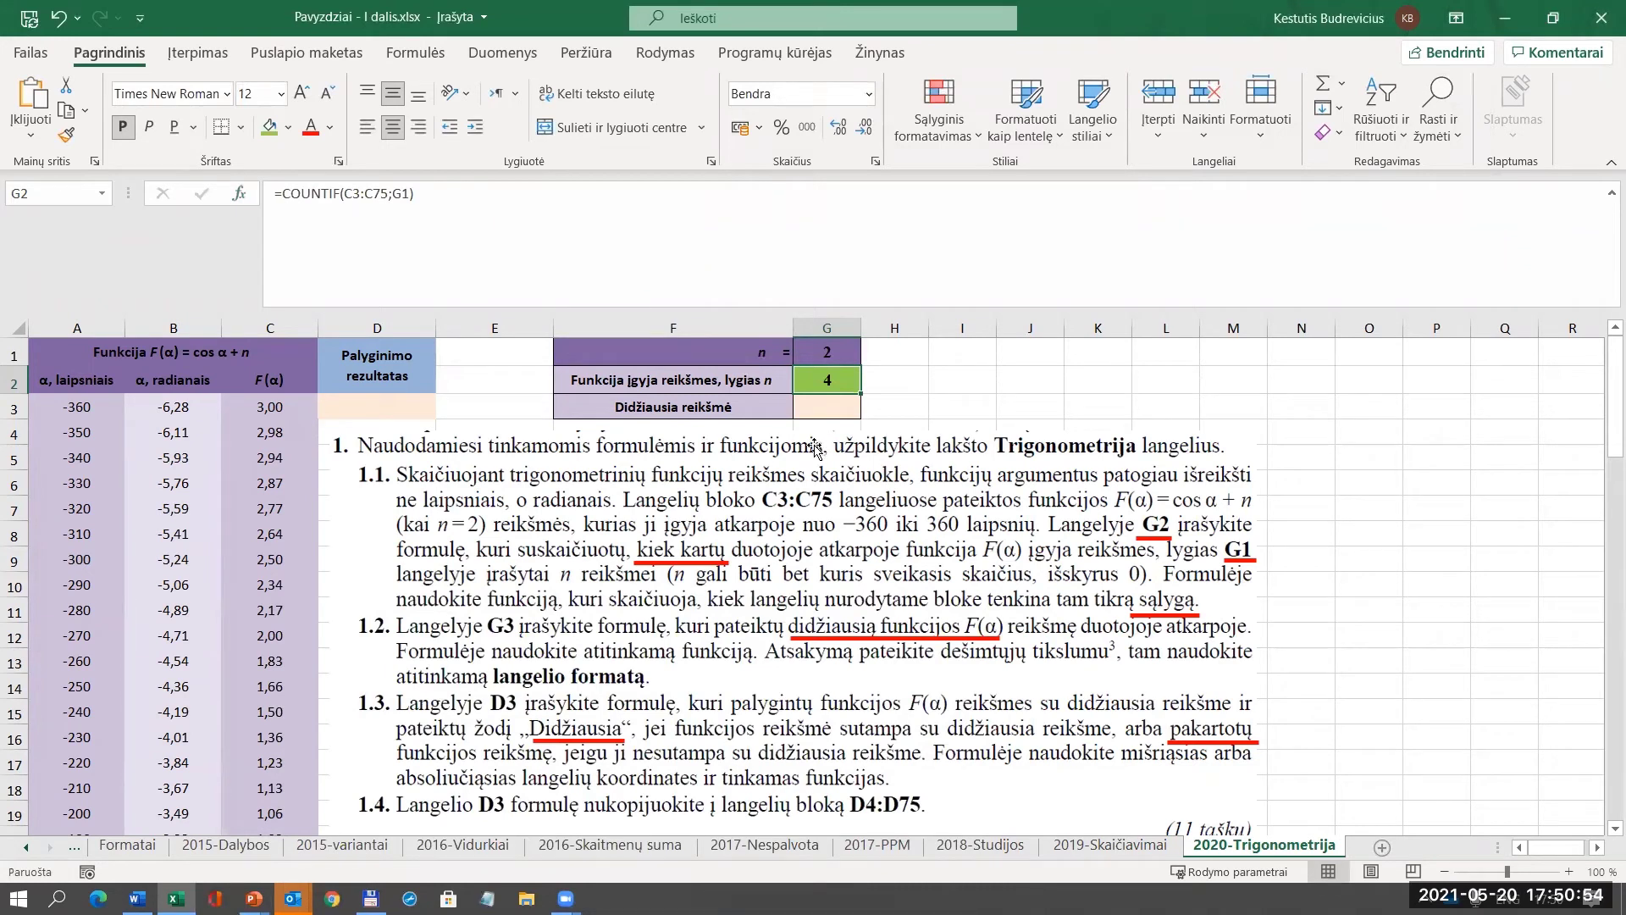
Enter a MAX formula over C3:C75 in G3 to find the largest function value.
key(Down)
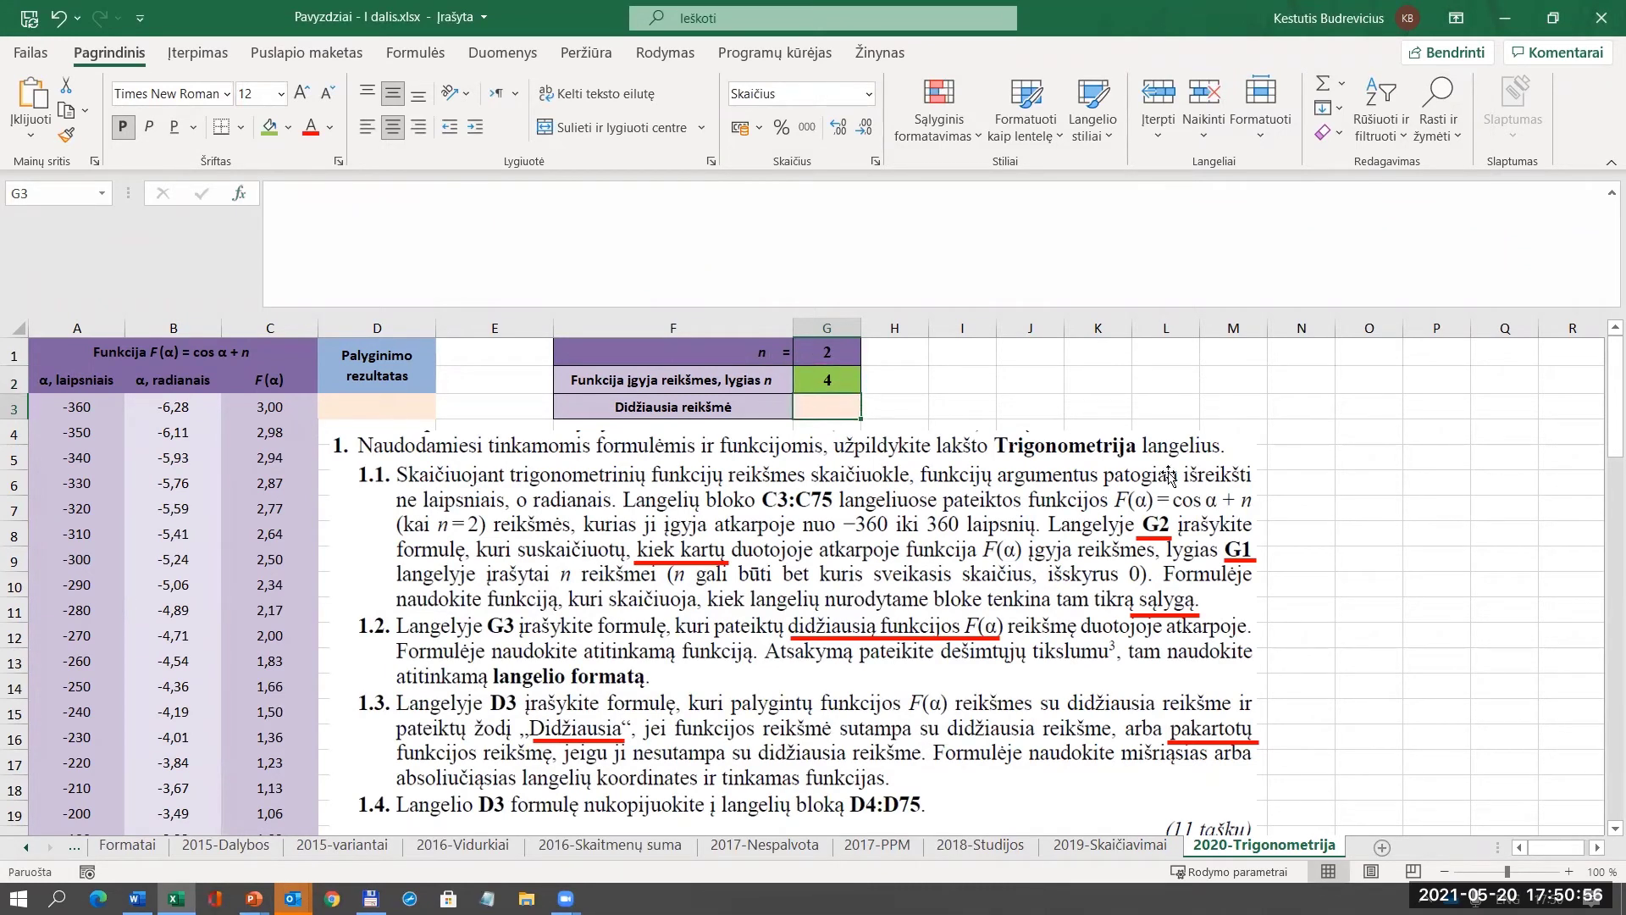
text(=amx()
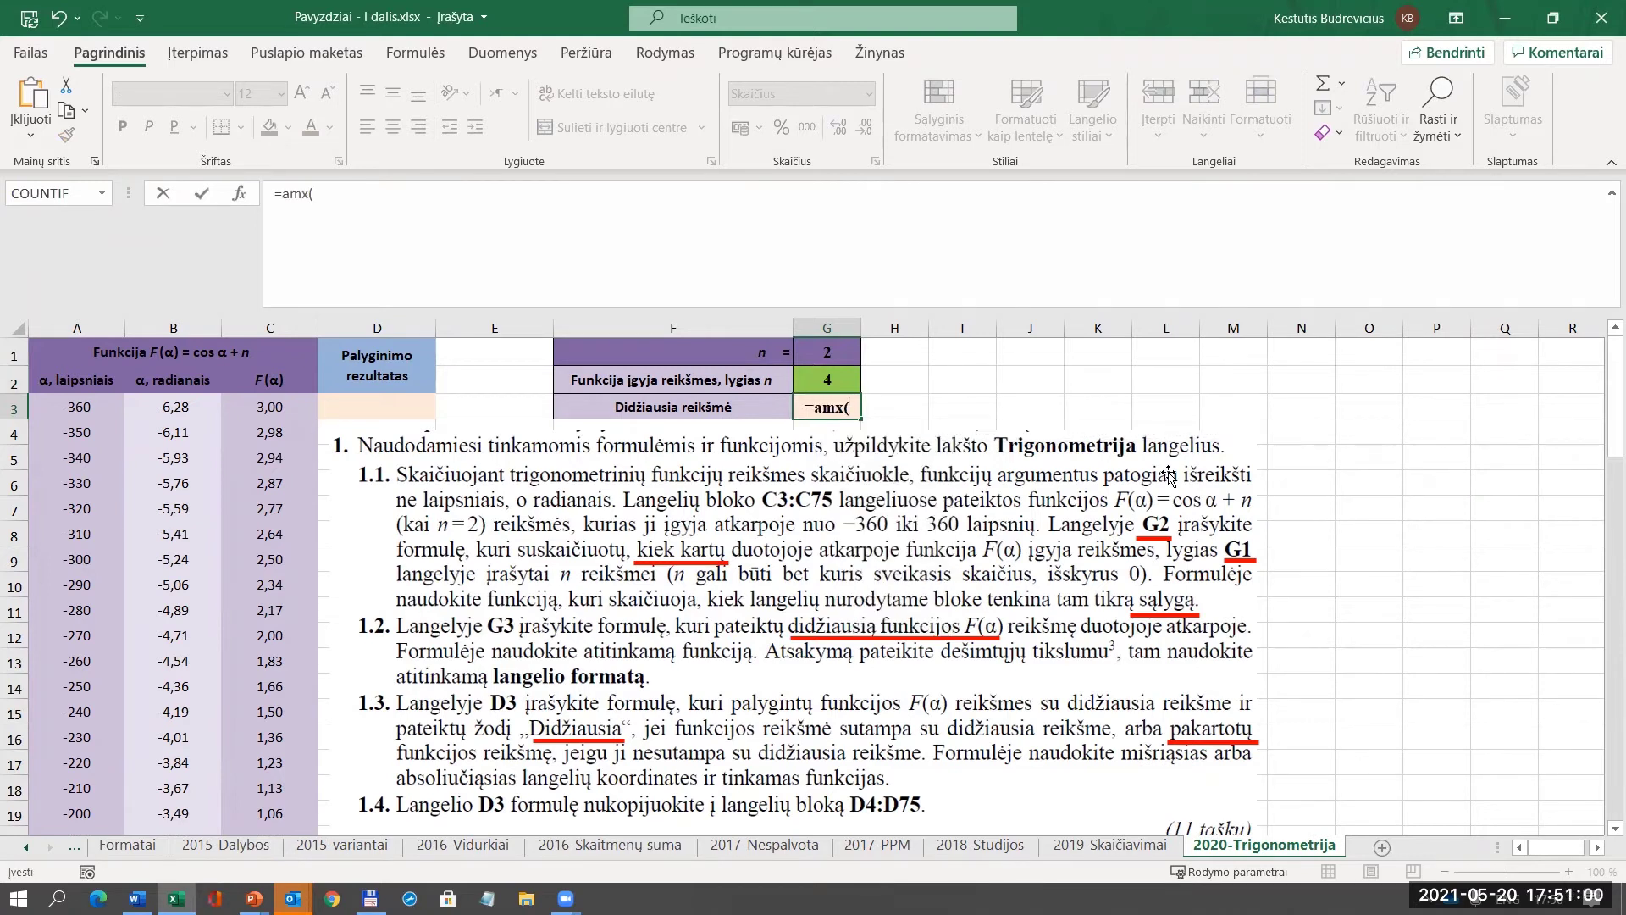
key(BackSpace)
key(BackSpace)
key(BackSpace)
key(BackSpace)
text(max)
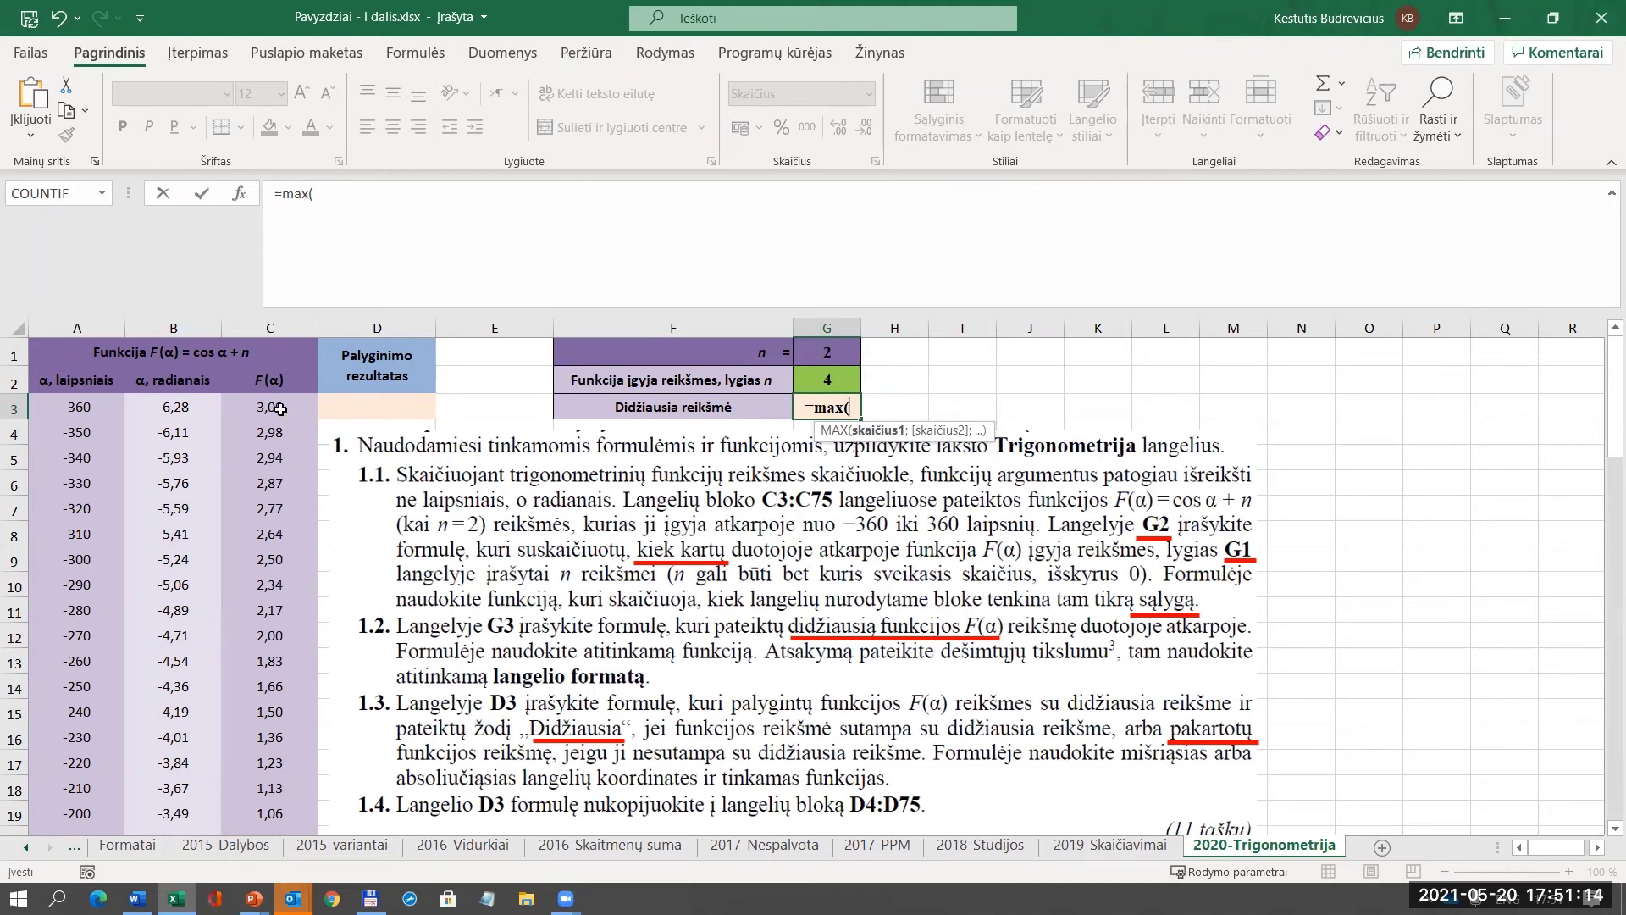
drag(276, 404, 292, 707)
click(386, 192)
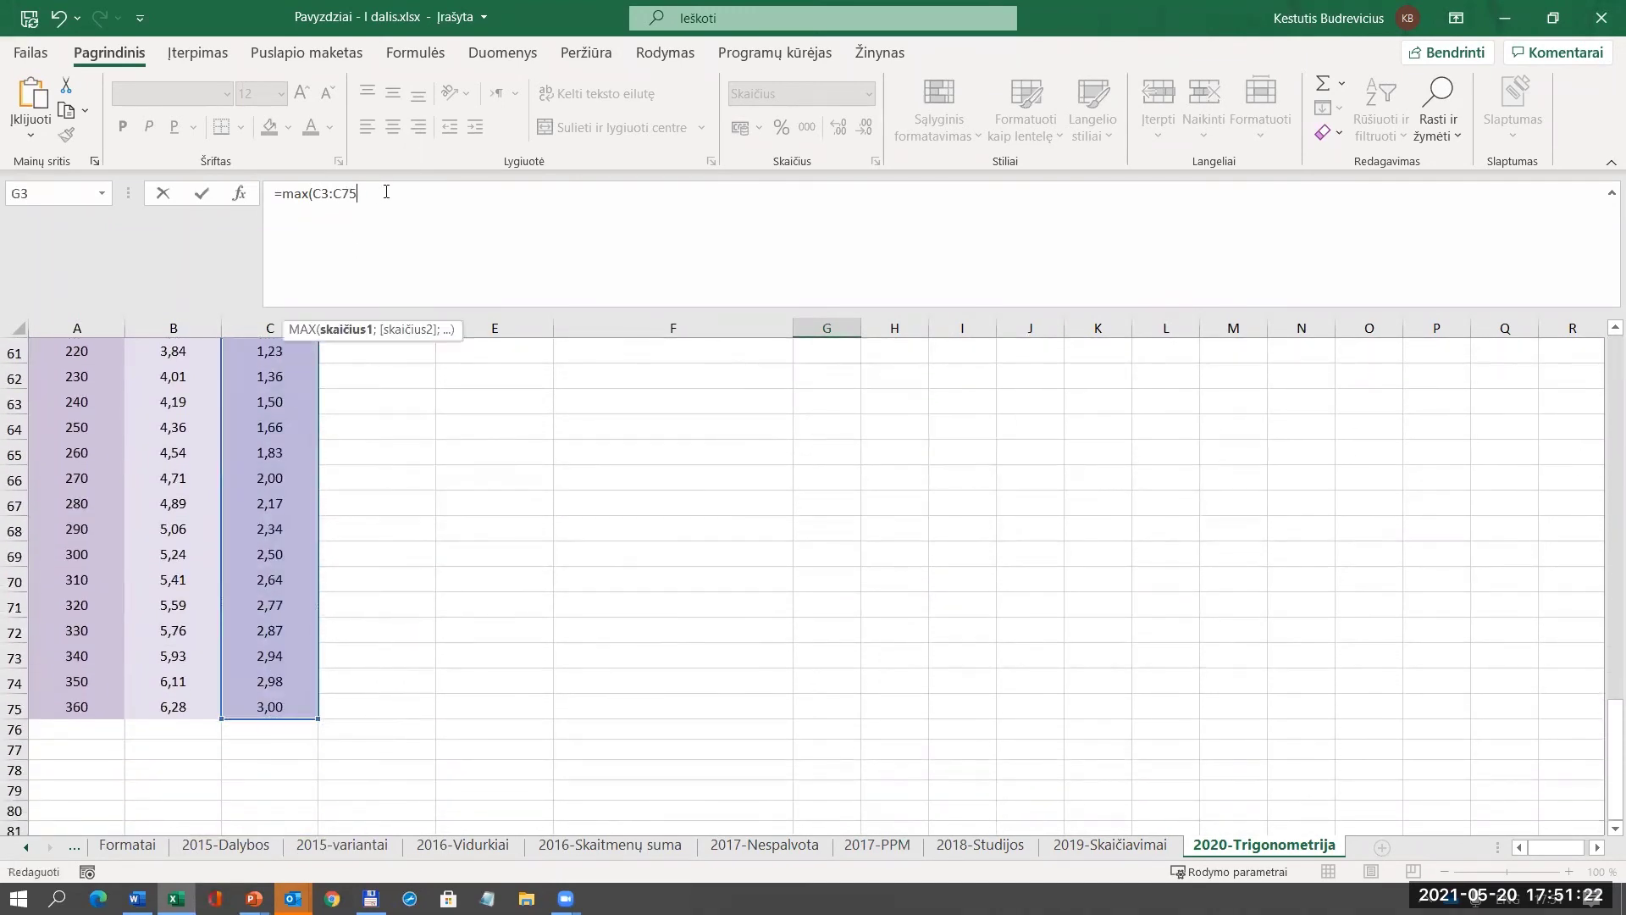
key(Return)
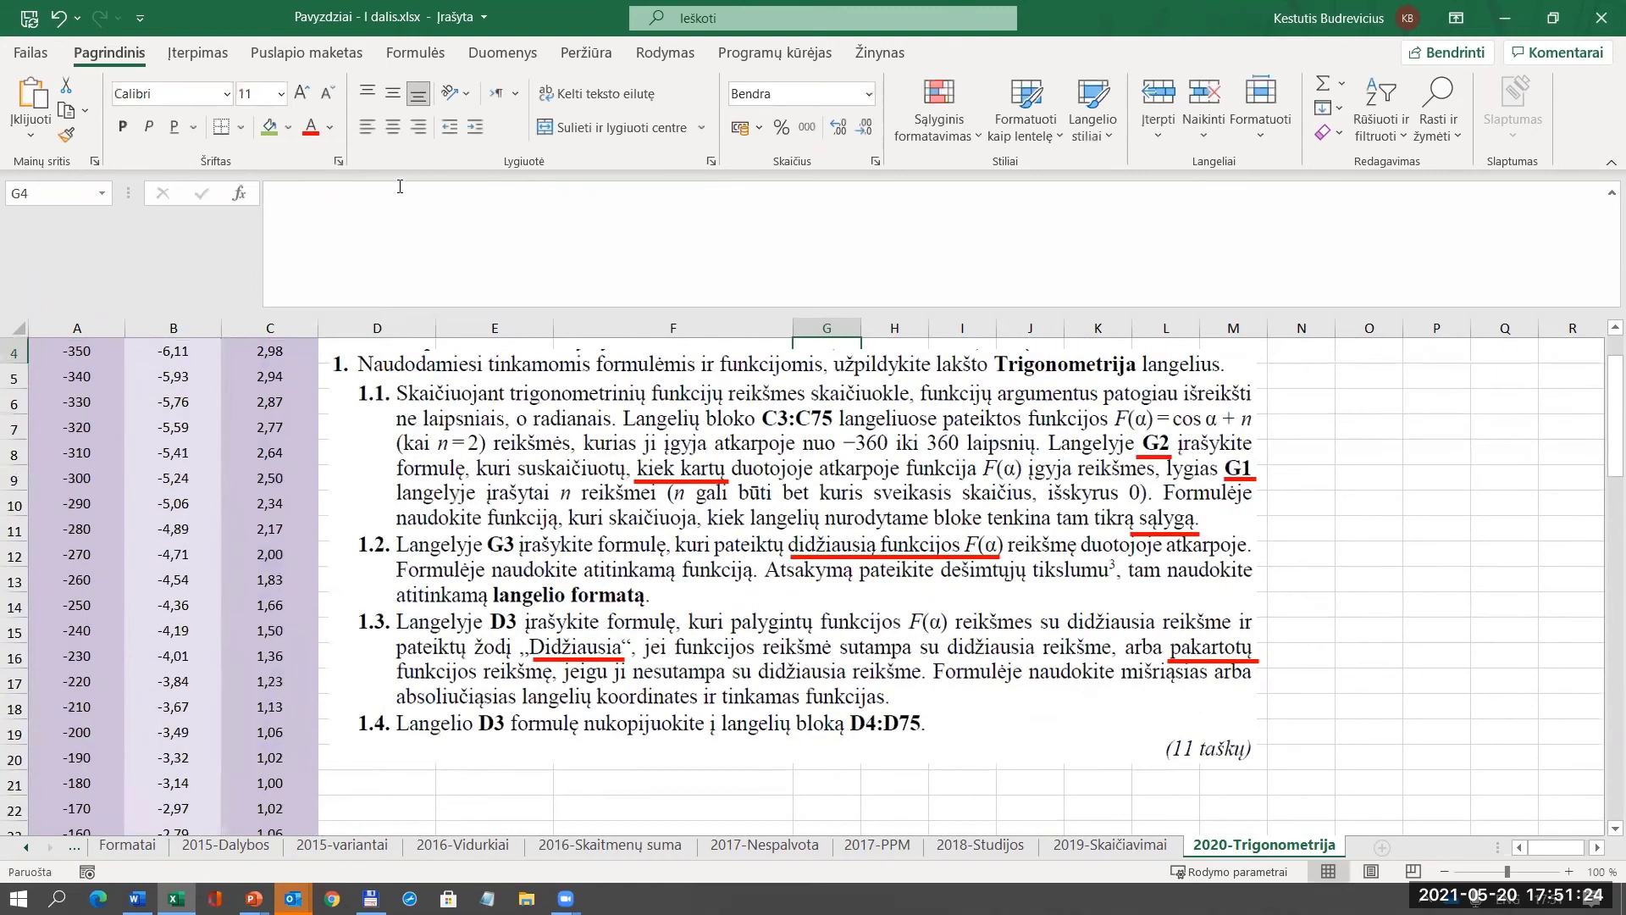
drag(276, 410, 292, 778)
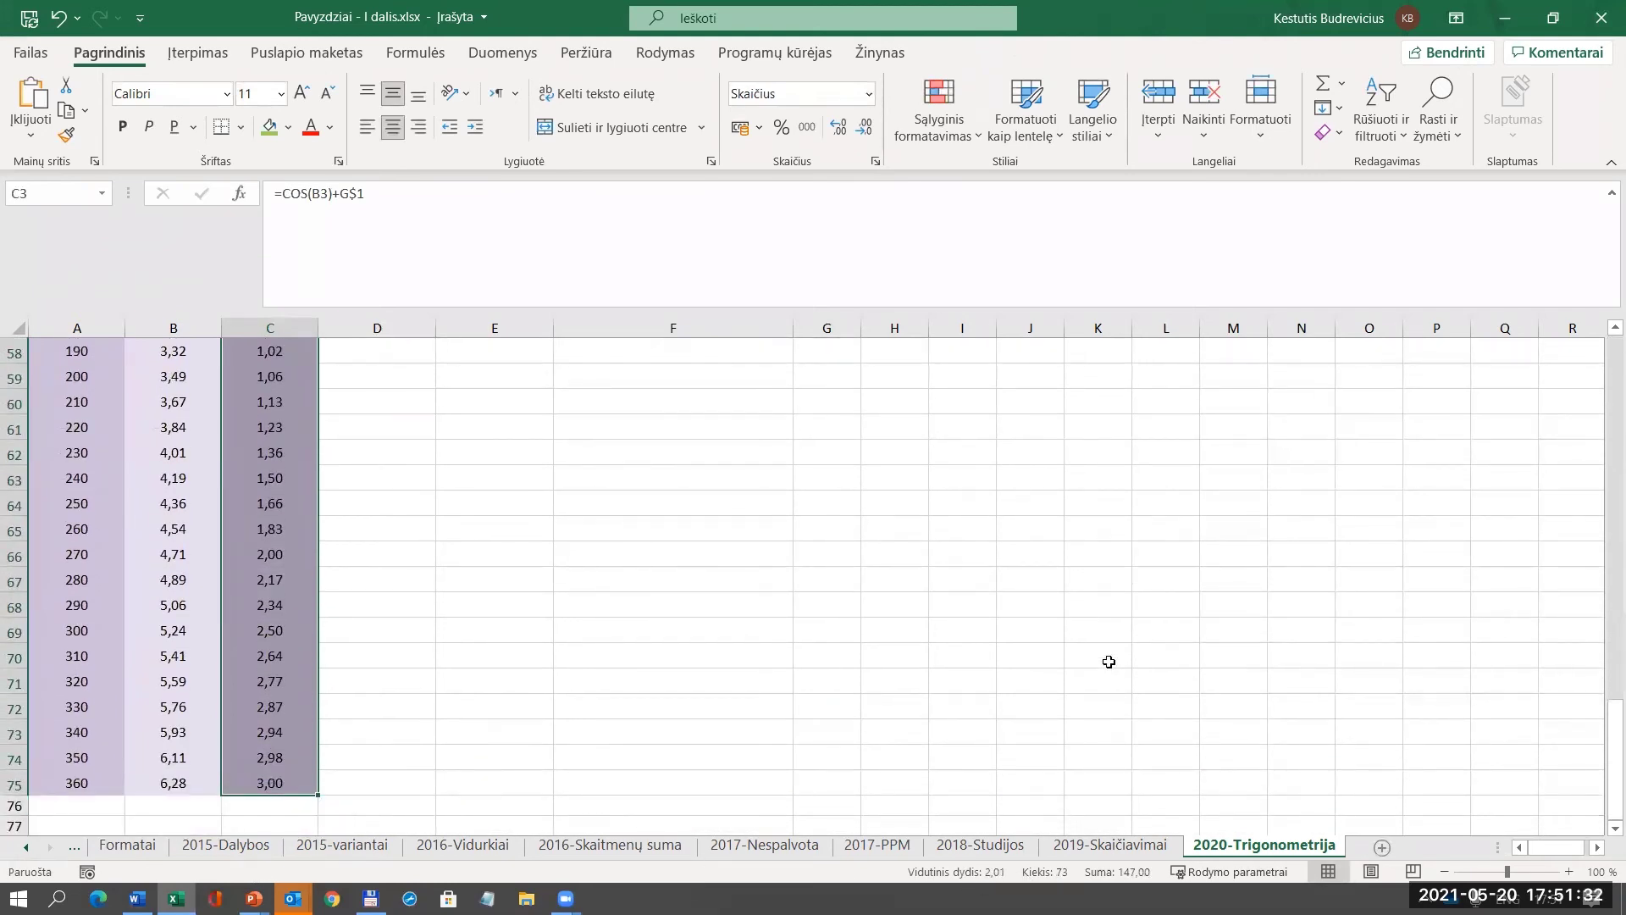
scroll(1109, 661, up, 19)
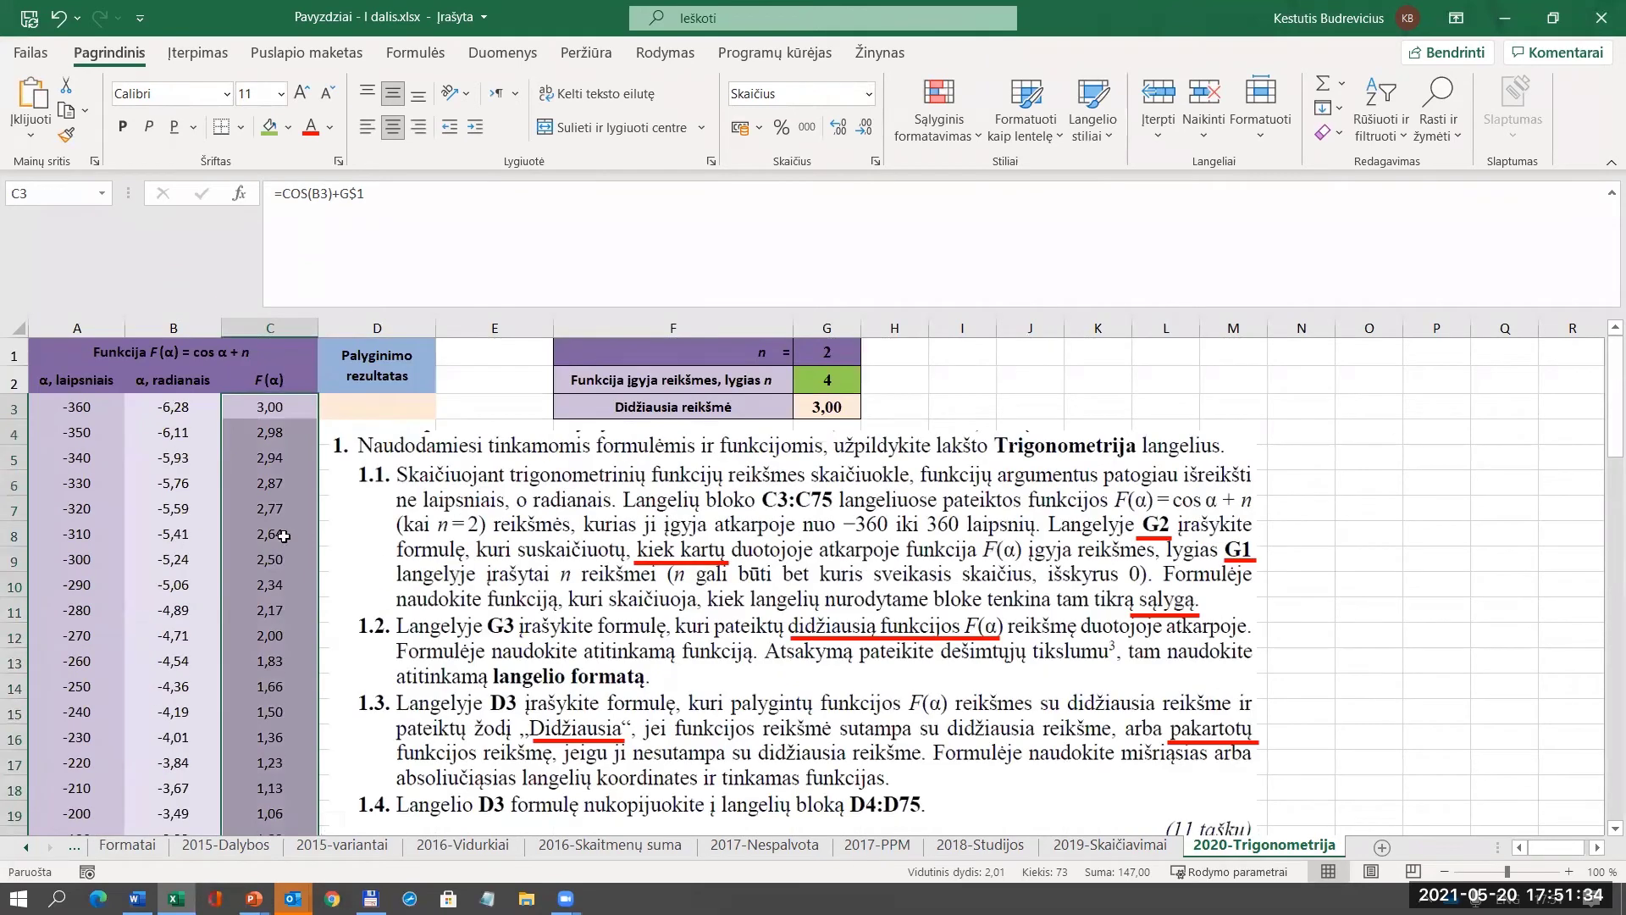
click(371, 559)
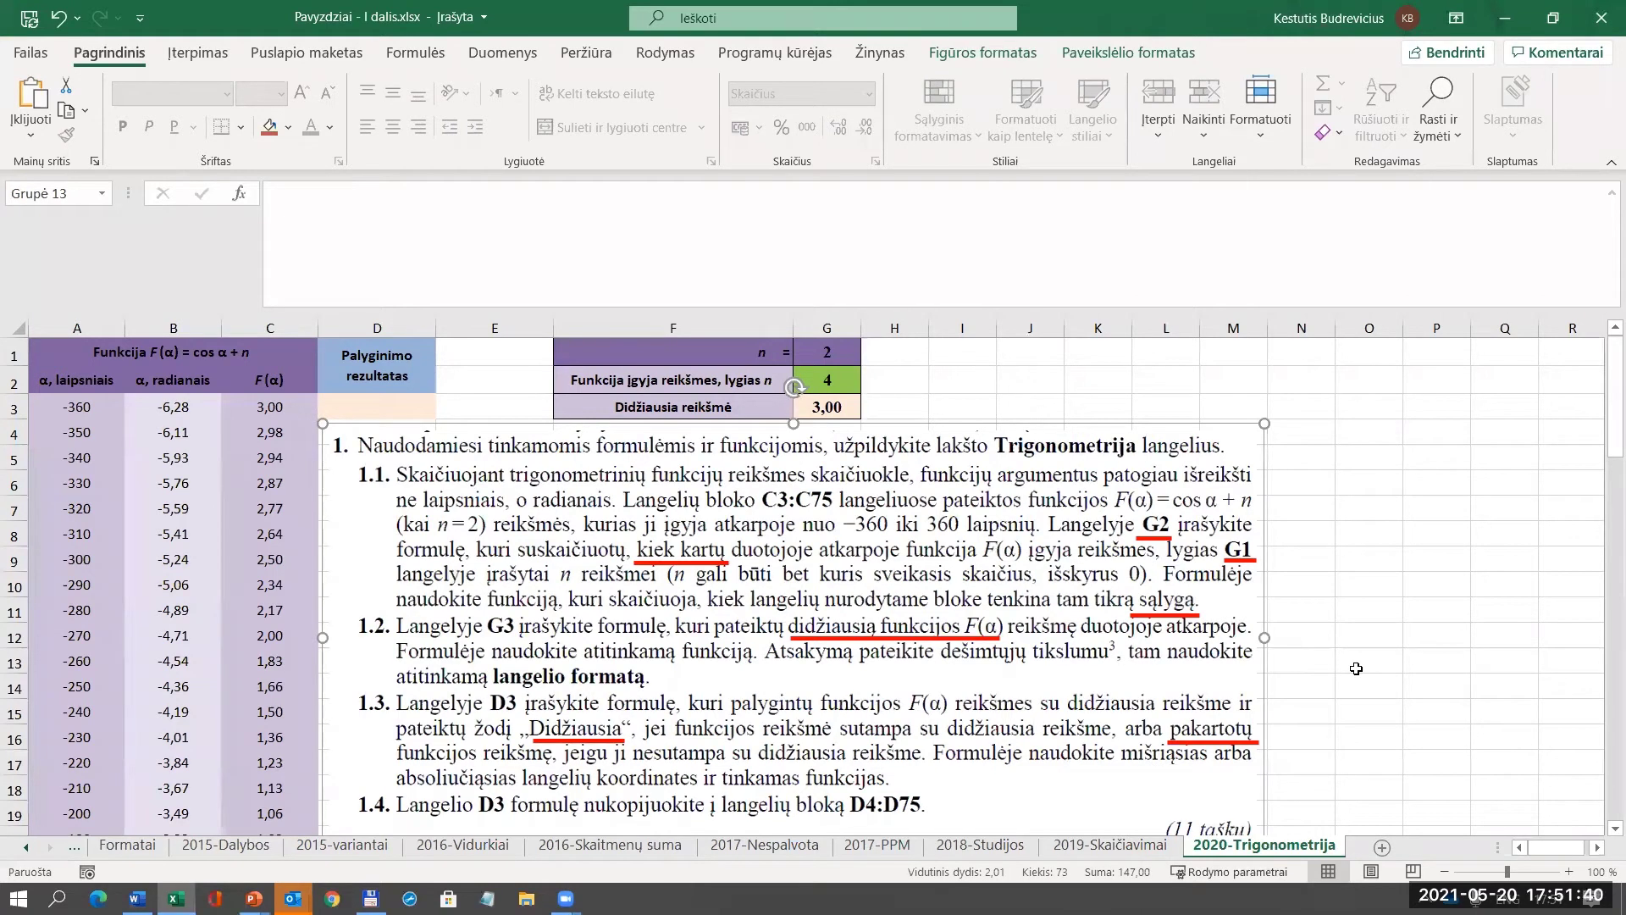
Switch to the PowerPoint slideshow and advance from the COUNTIF slide to the date and time functions slide.
key(alt+Tab)
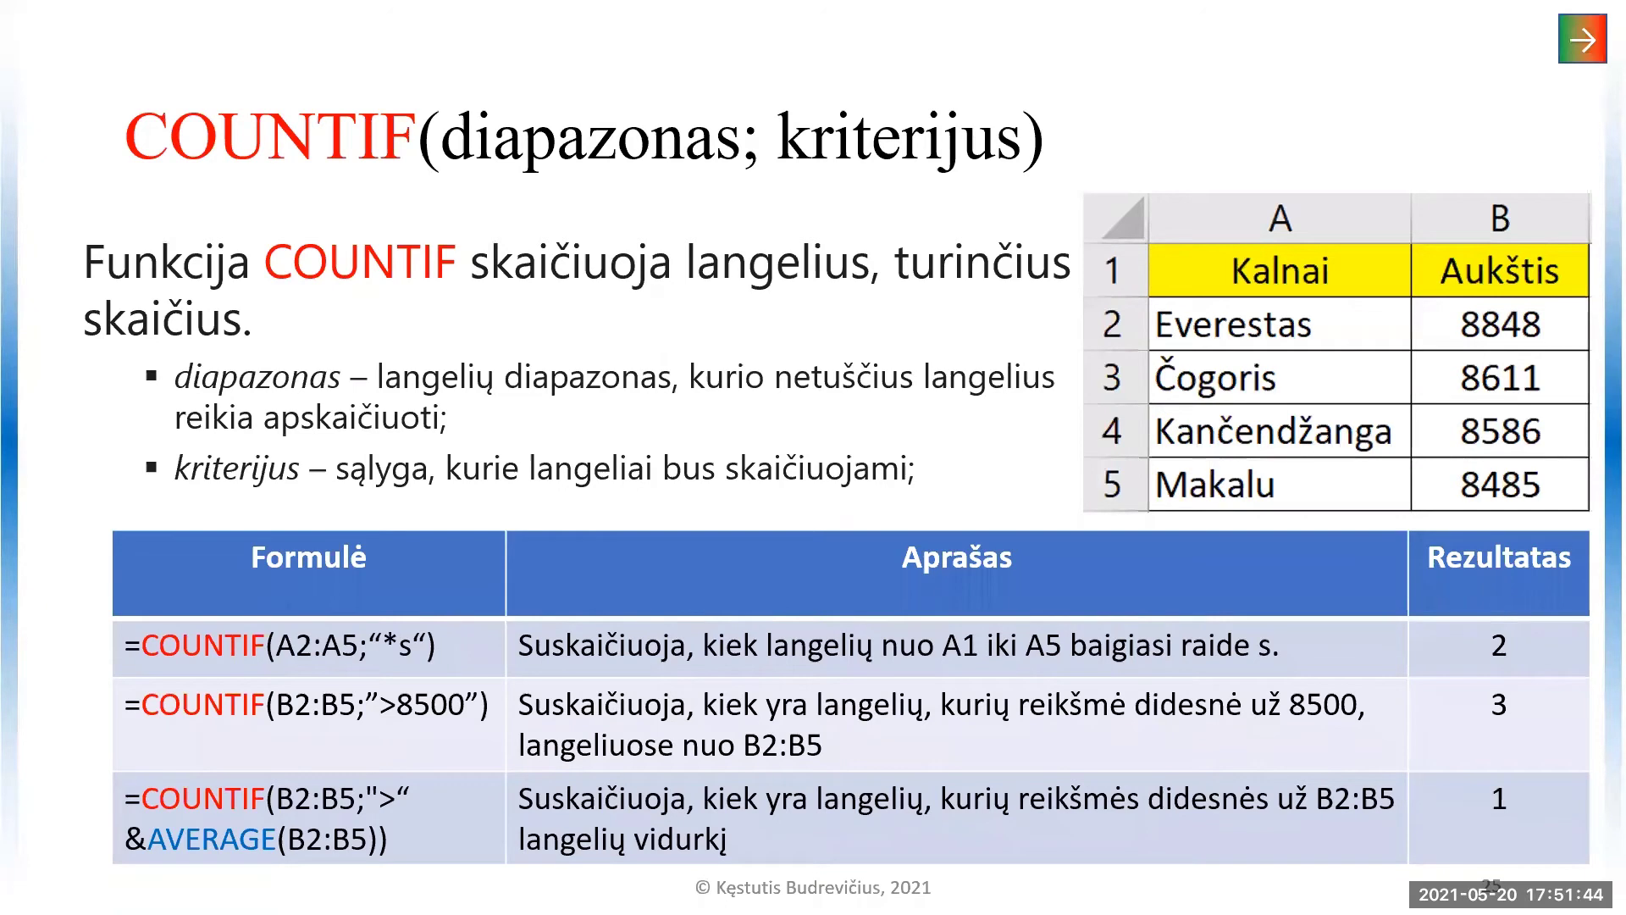
scroll(855, 332, down, 1)
scroll(855, 332, up, 1)
scroll(856, 340, down, 1)
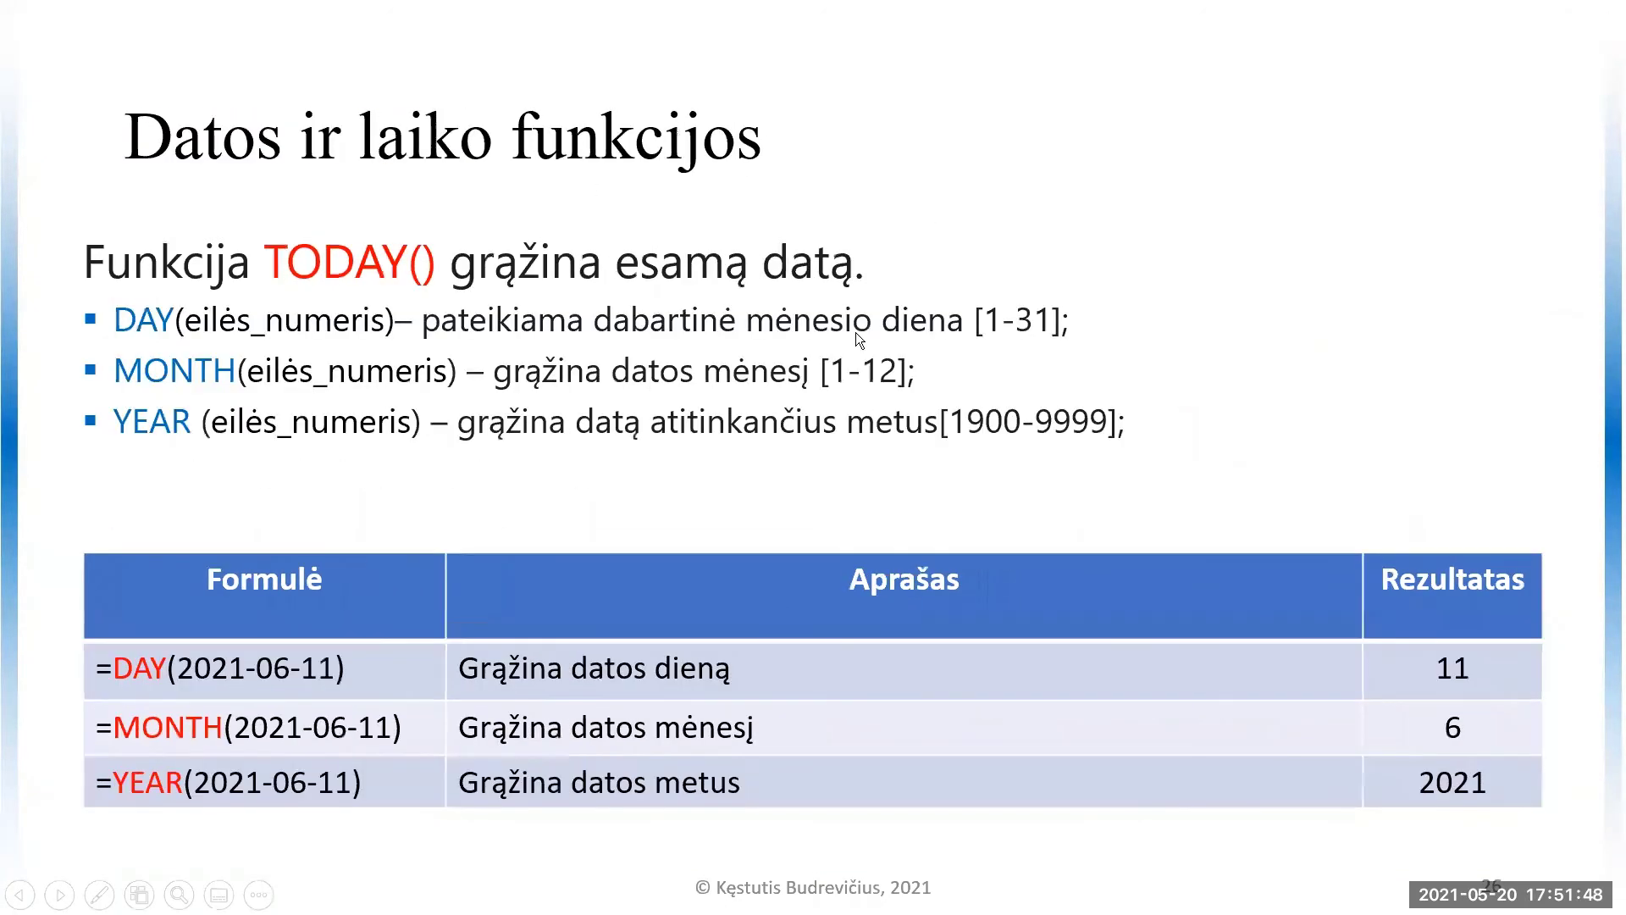
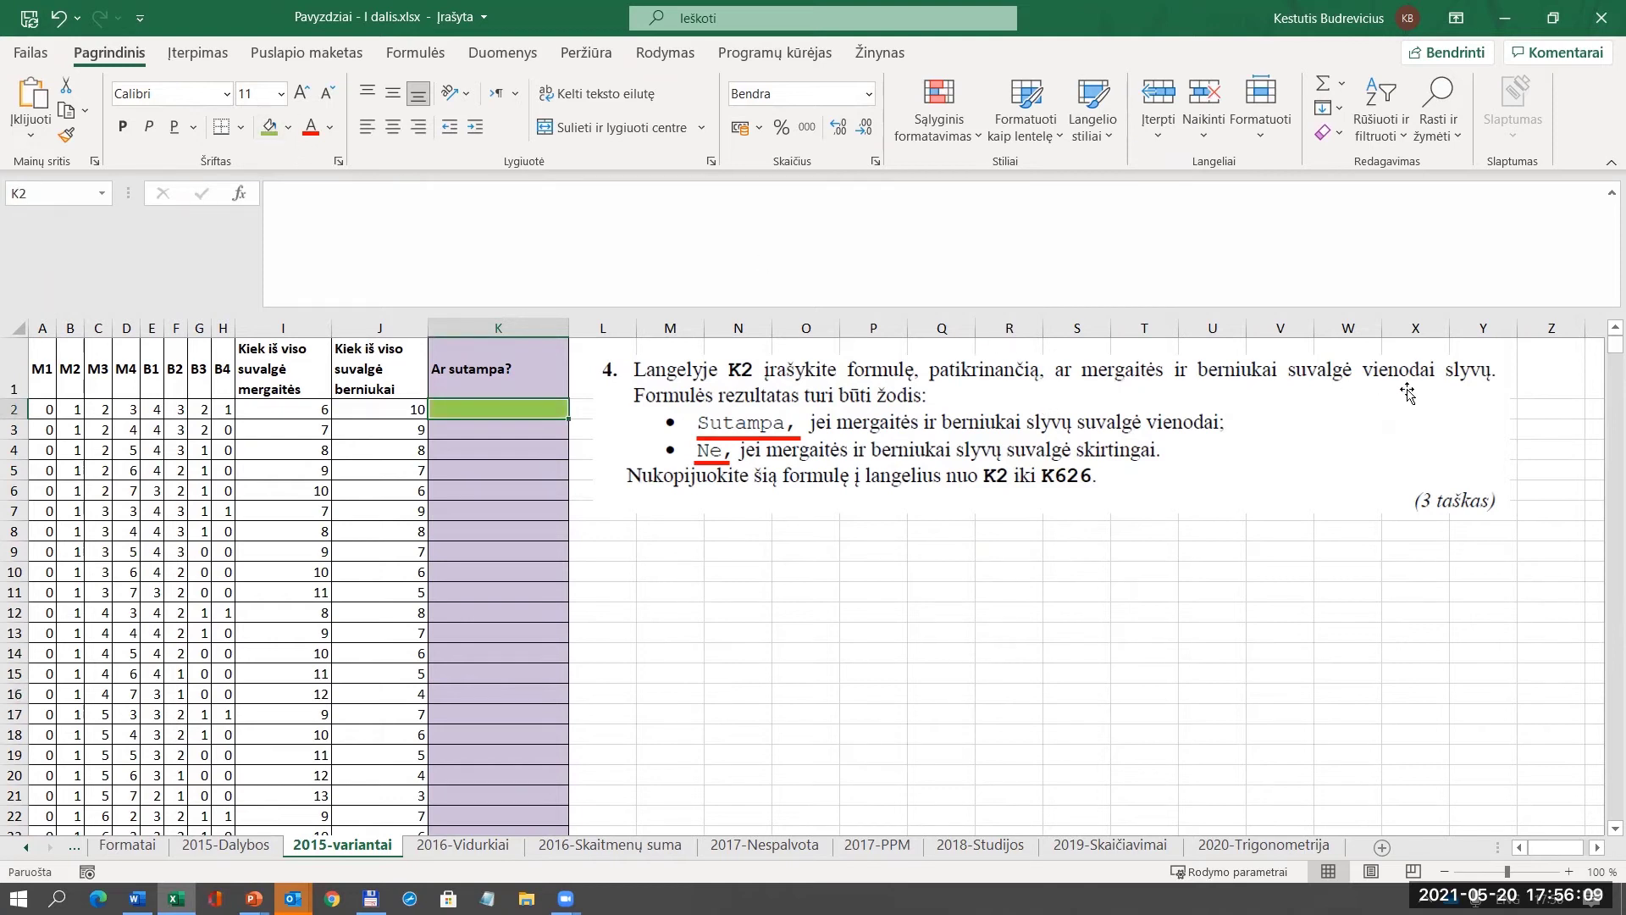
On the 2015-variantai sheet, insert the IF function into K2 from the recently used functions (Vėliausiai naudotos).
drag(317, 414, 376, 418)
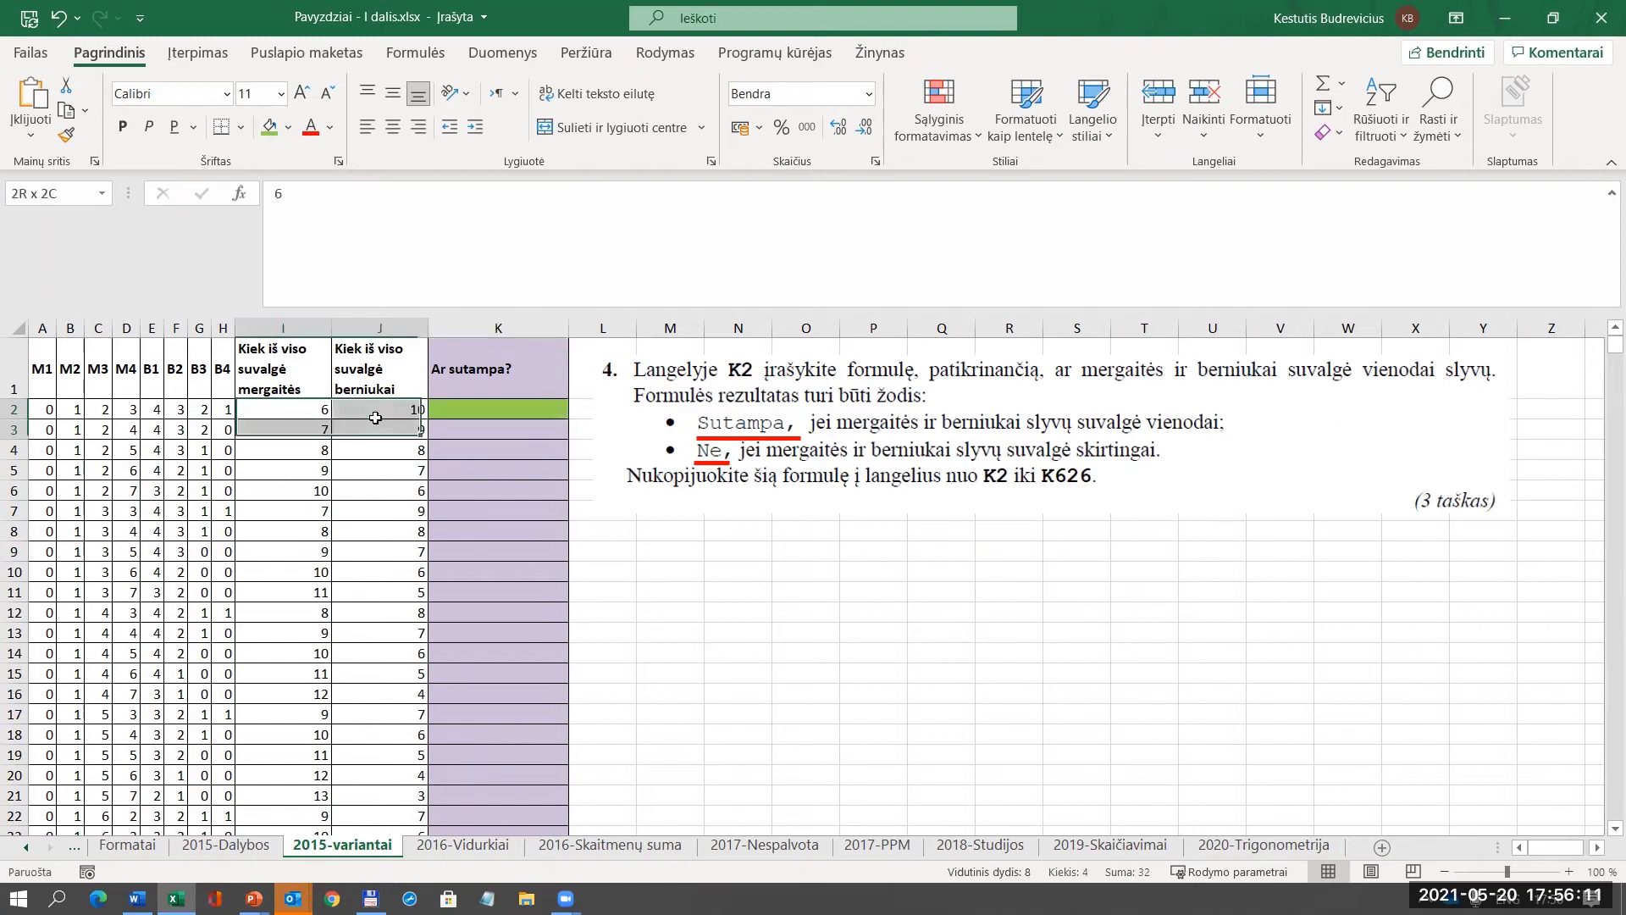
click(491, 411)
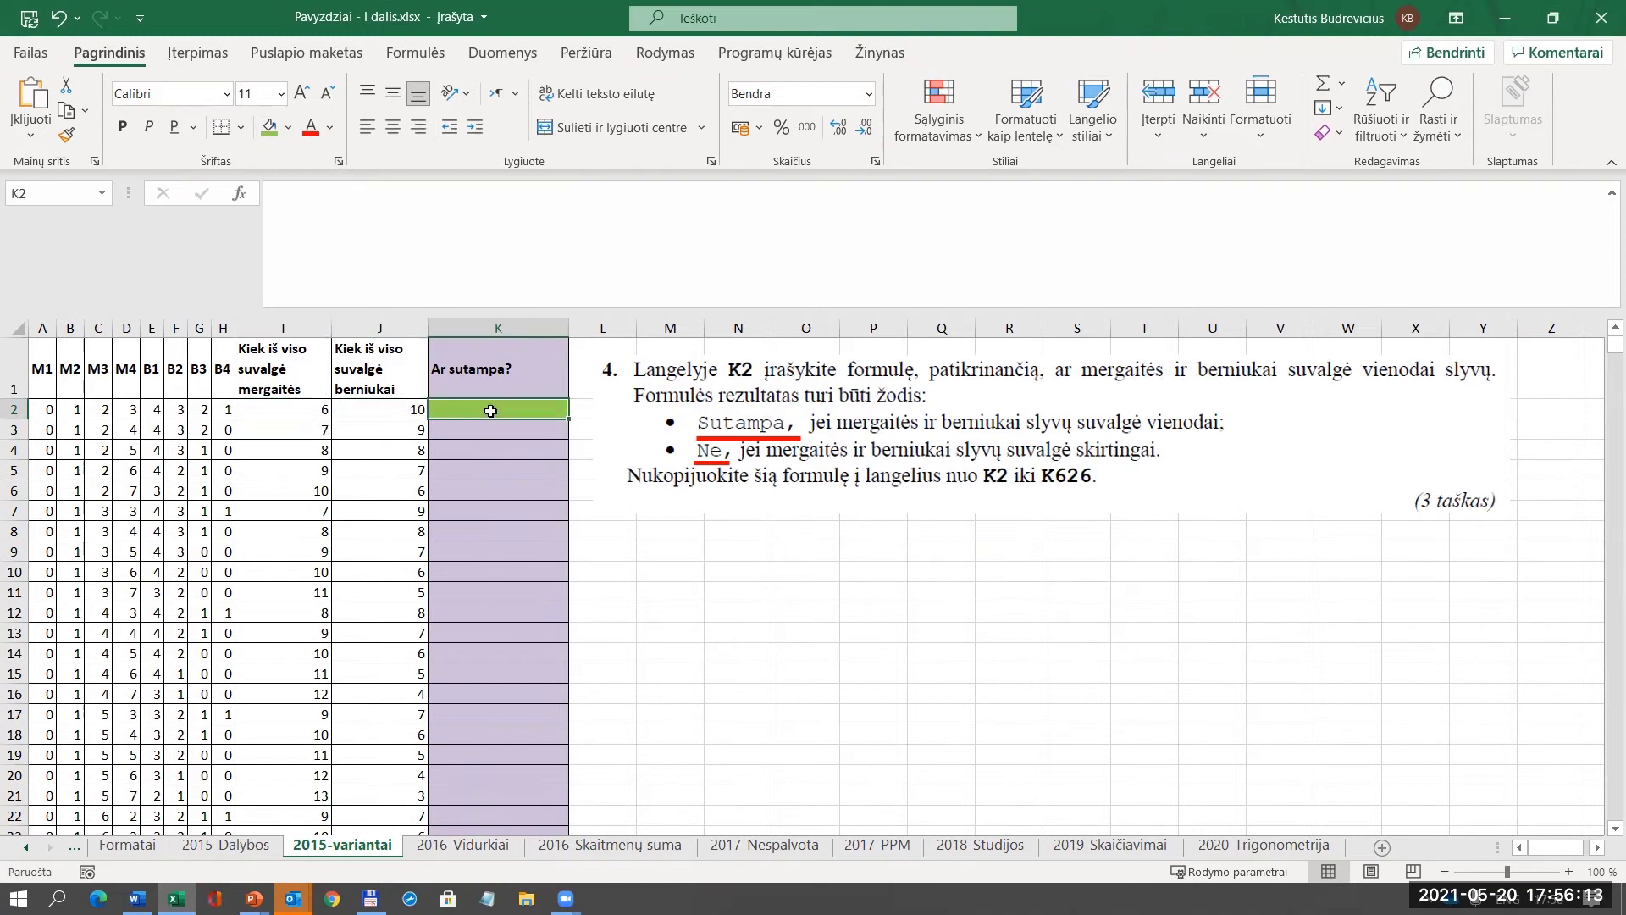
click(240, 193)
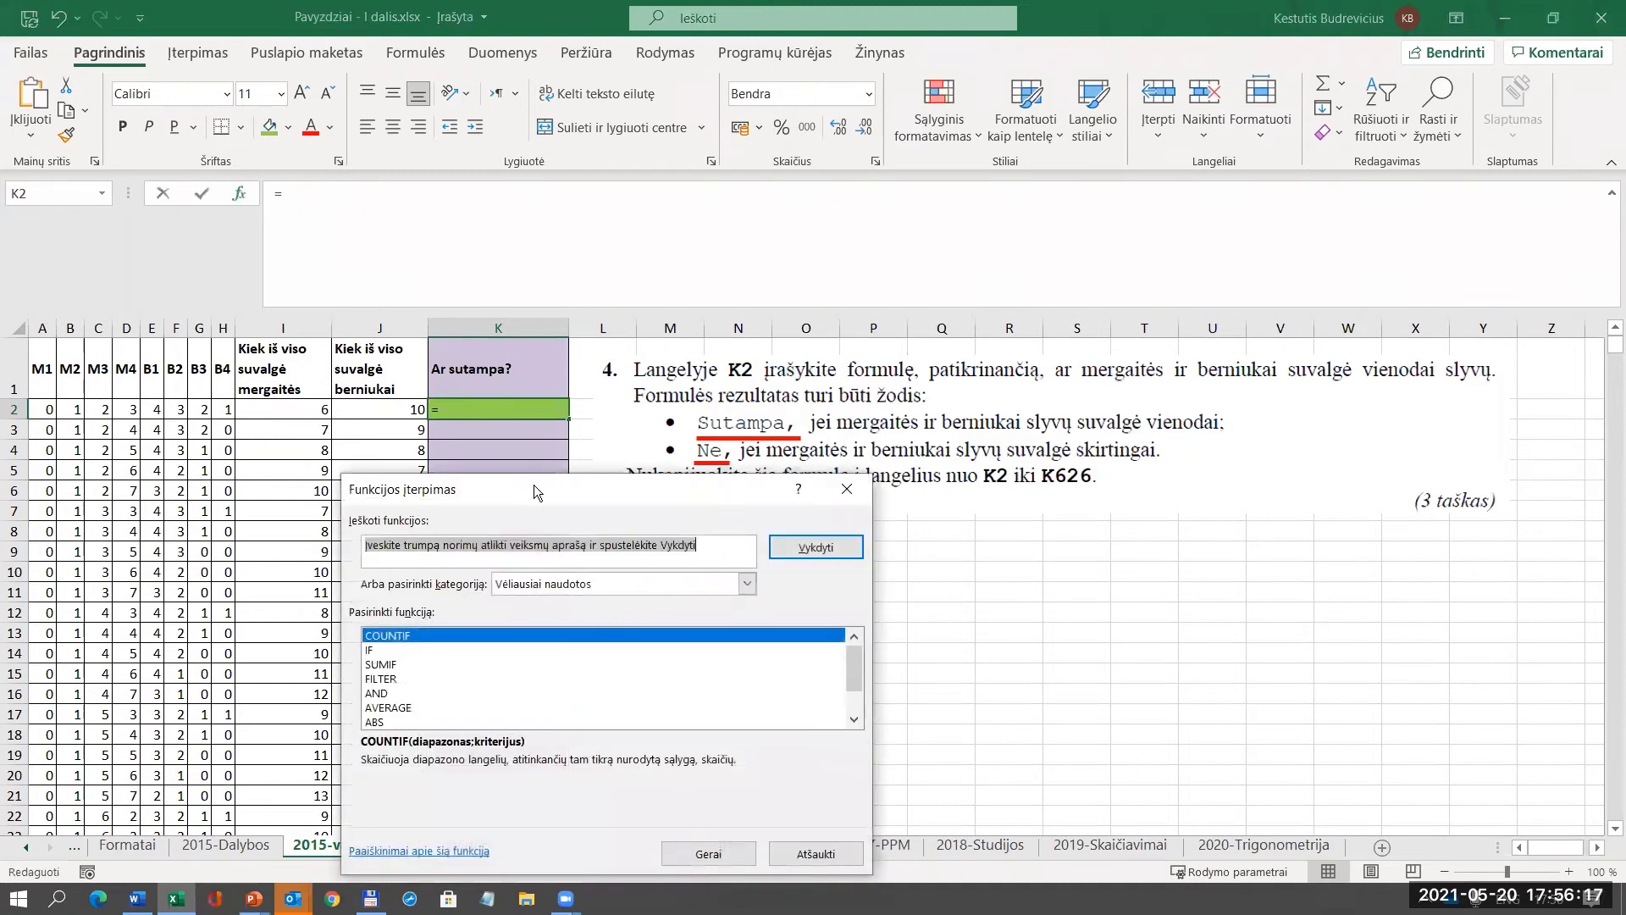
drag(533, 484, 1079, 490)
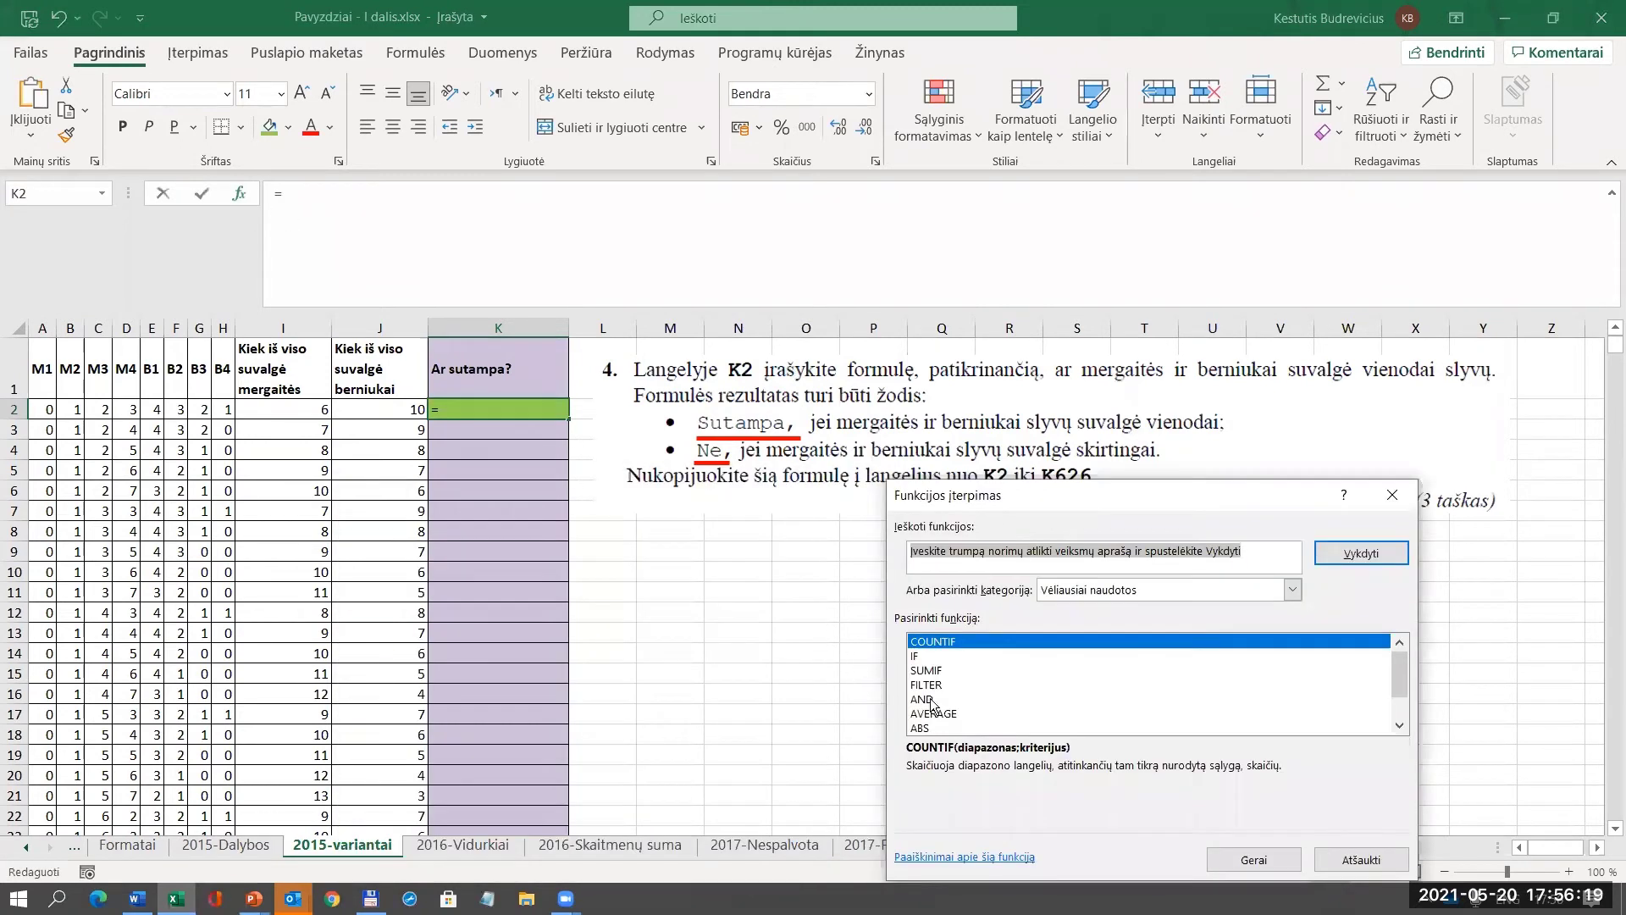
click(919, 657)
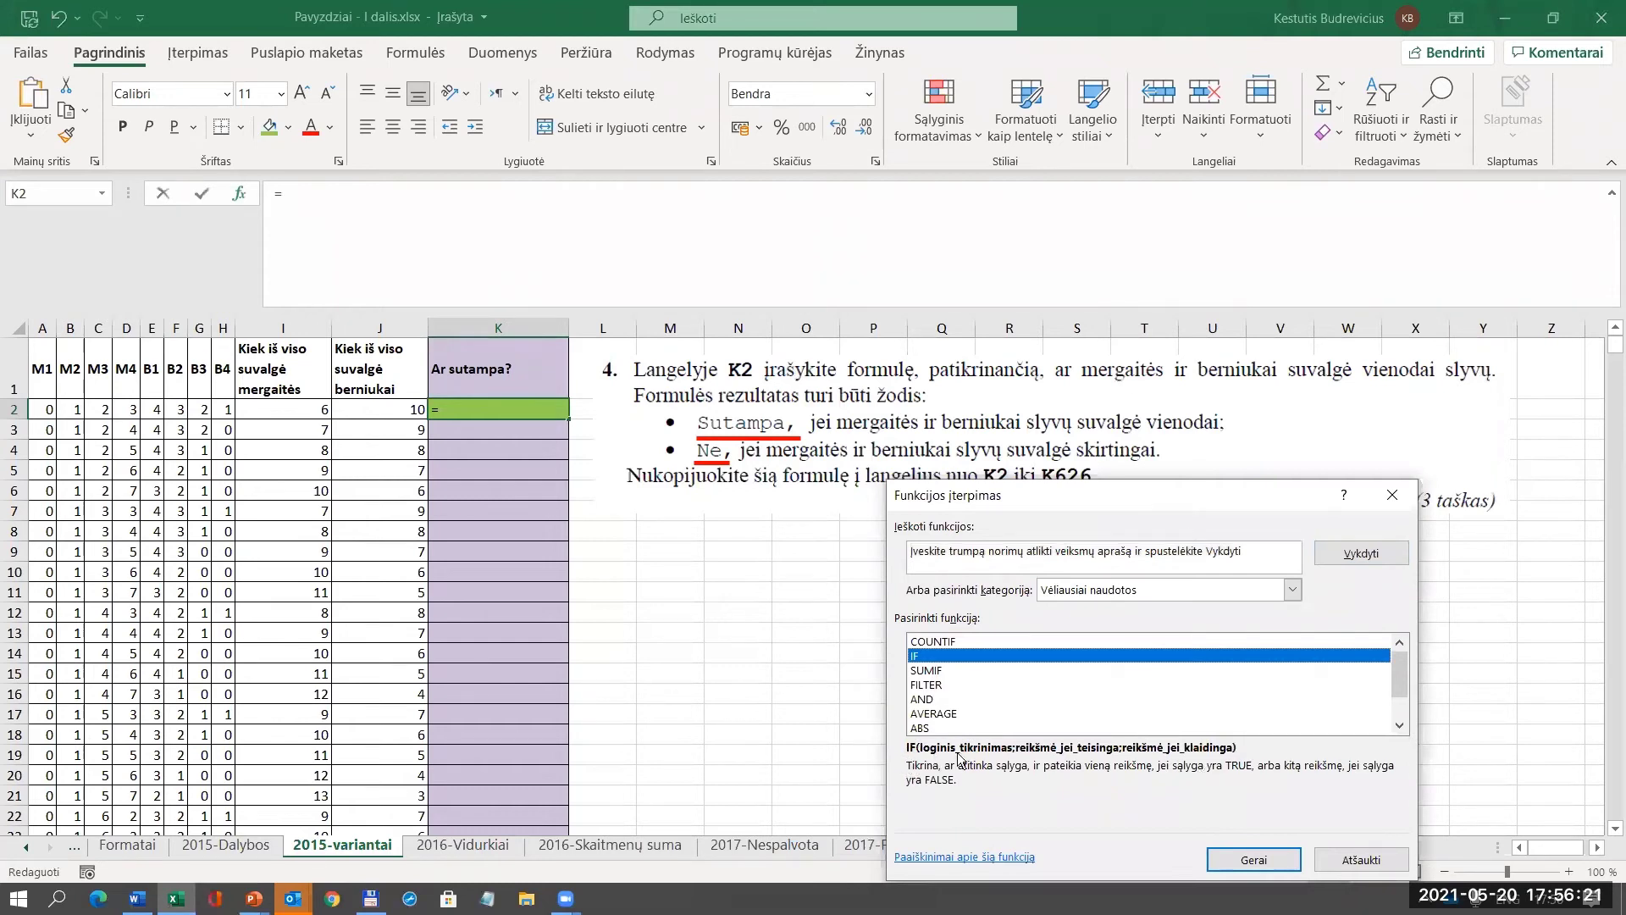
click(1274, 862)
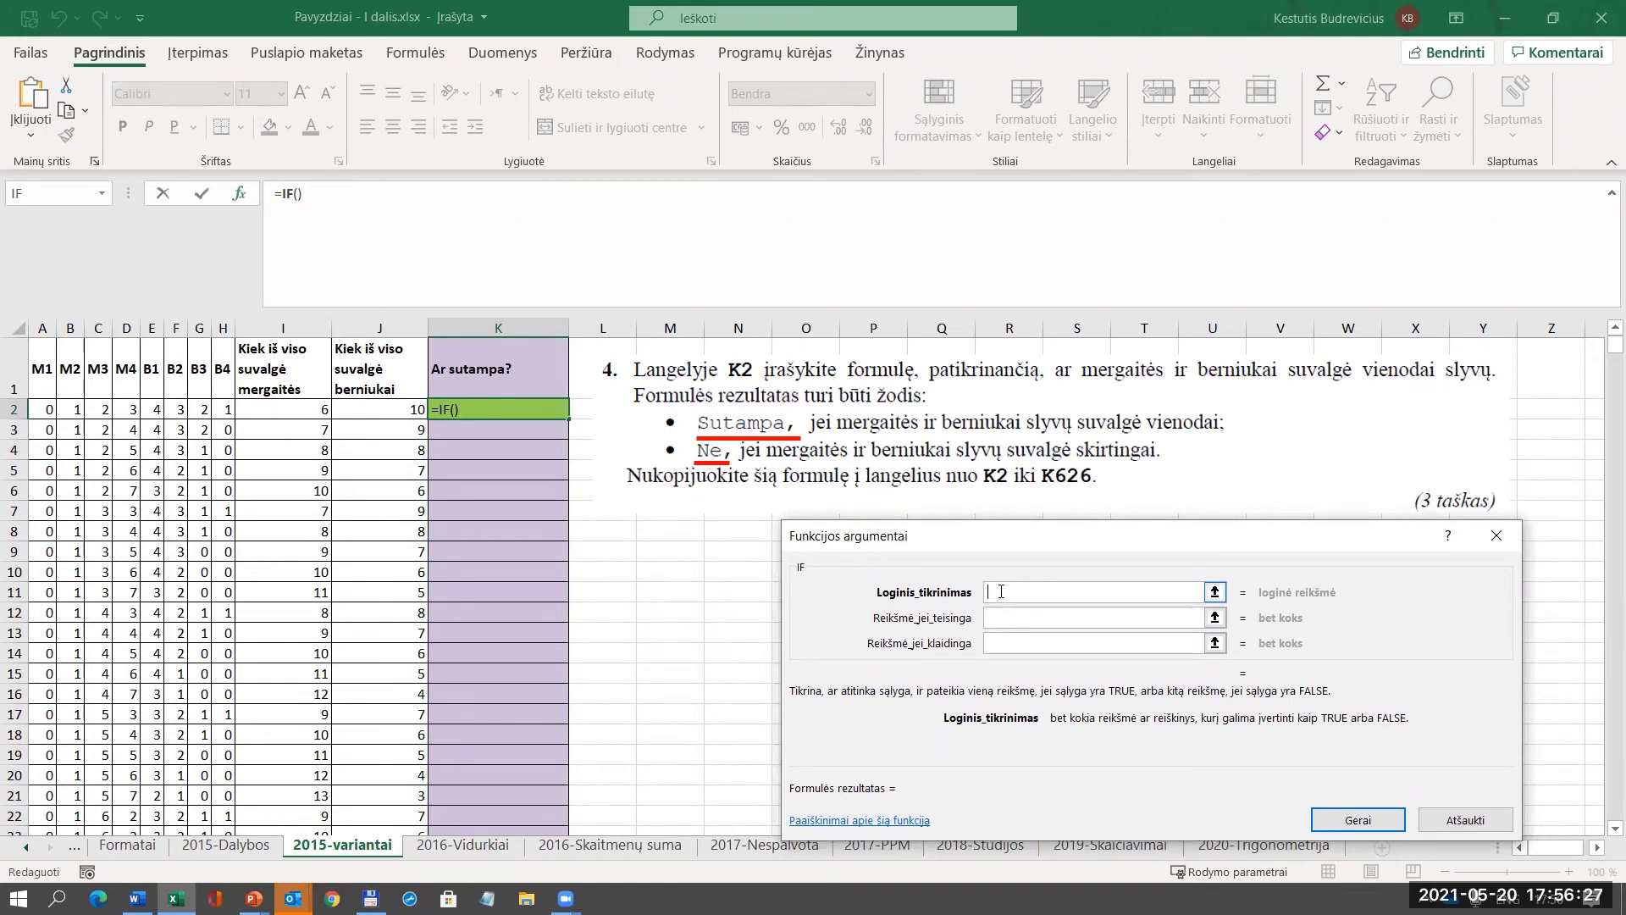
click(291, 409)
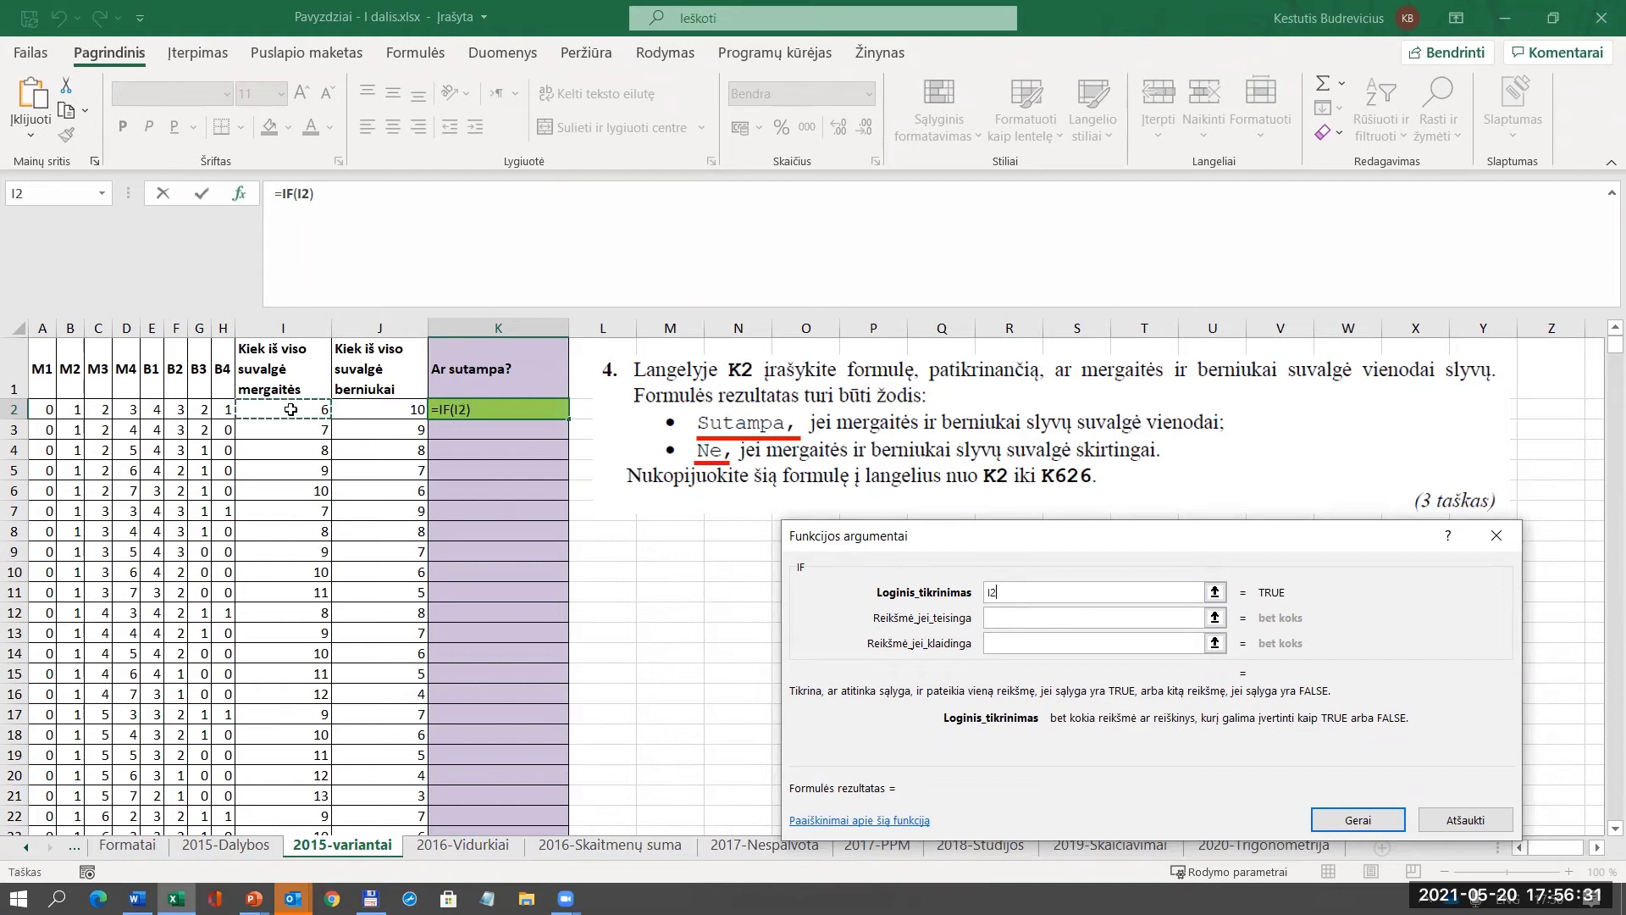
text(=)
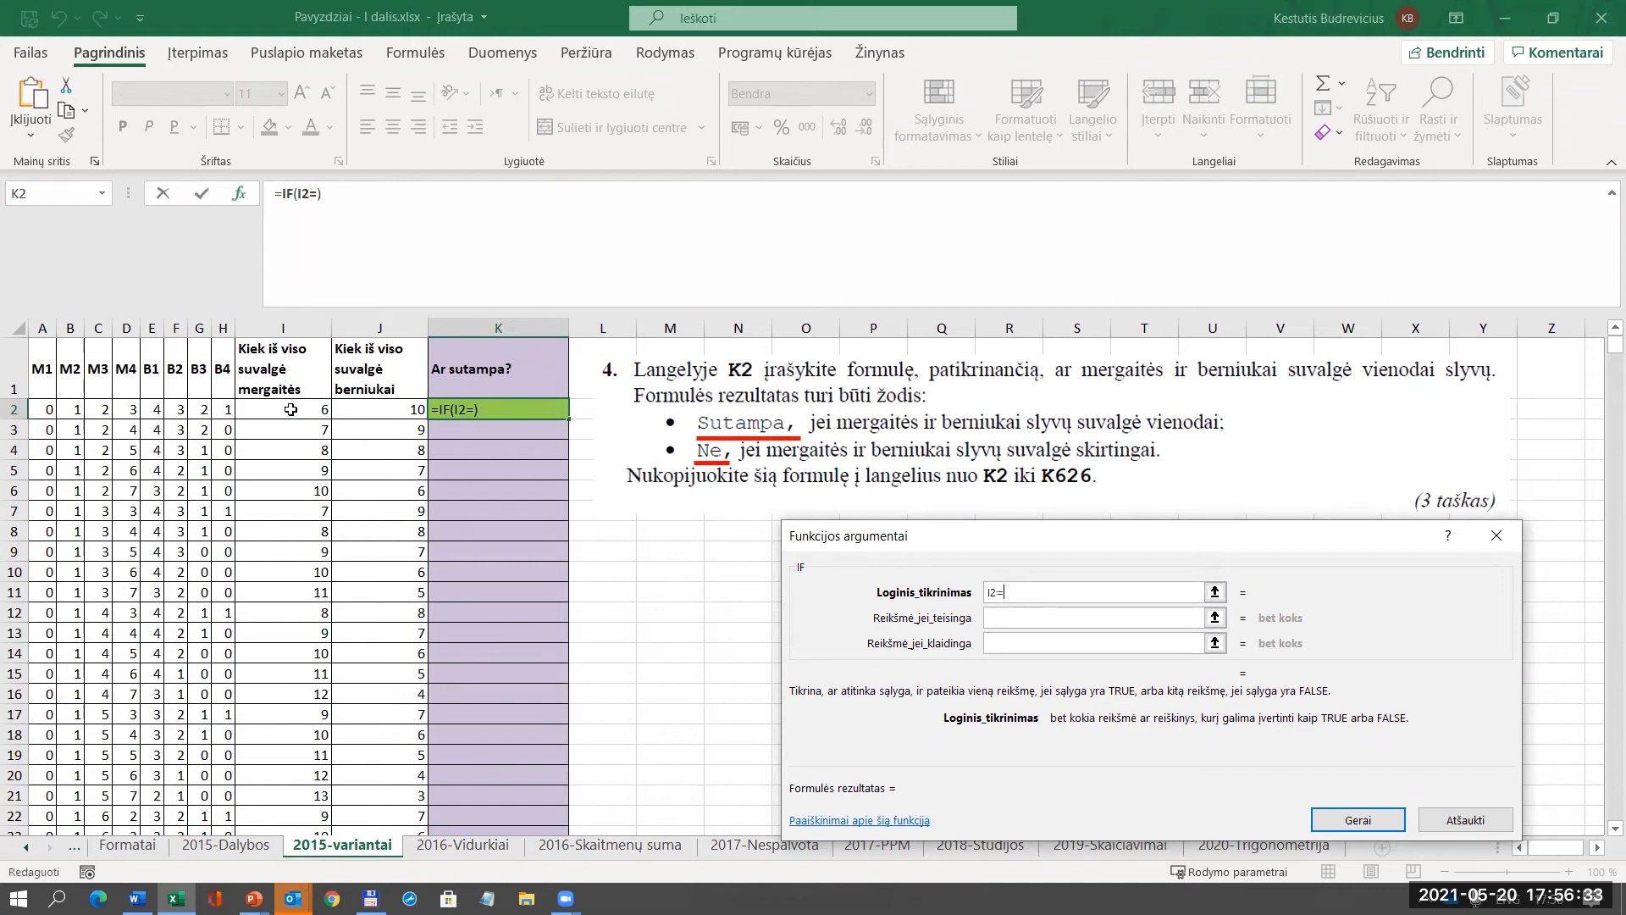
click(347, 409)
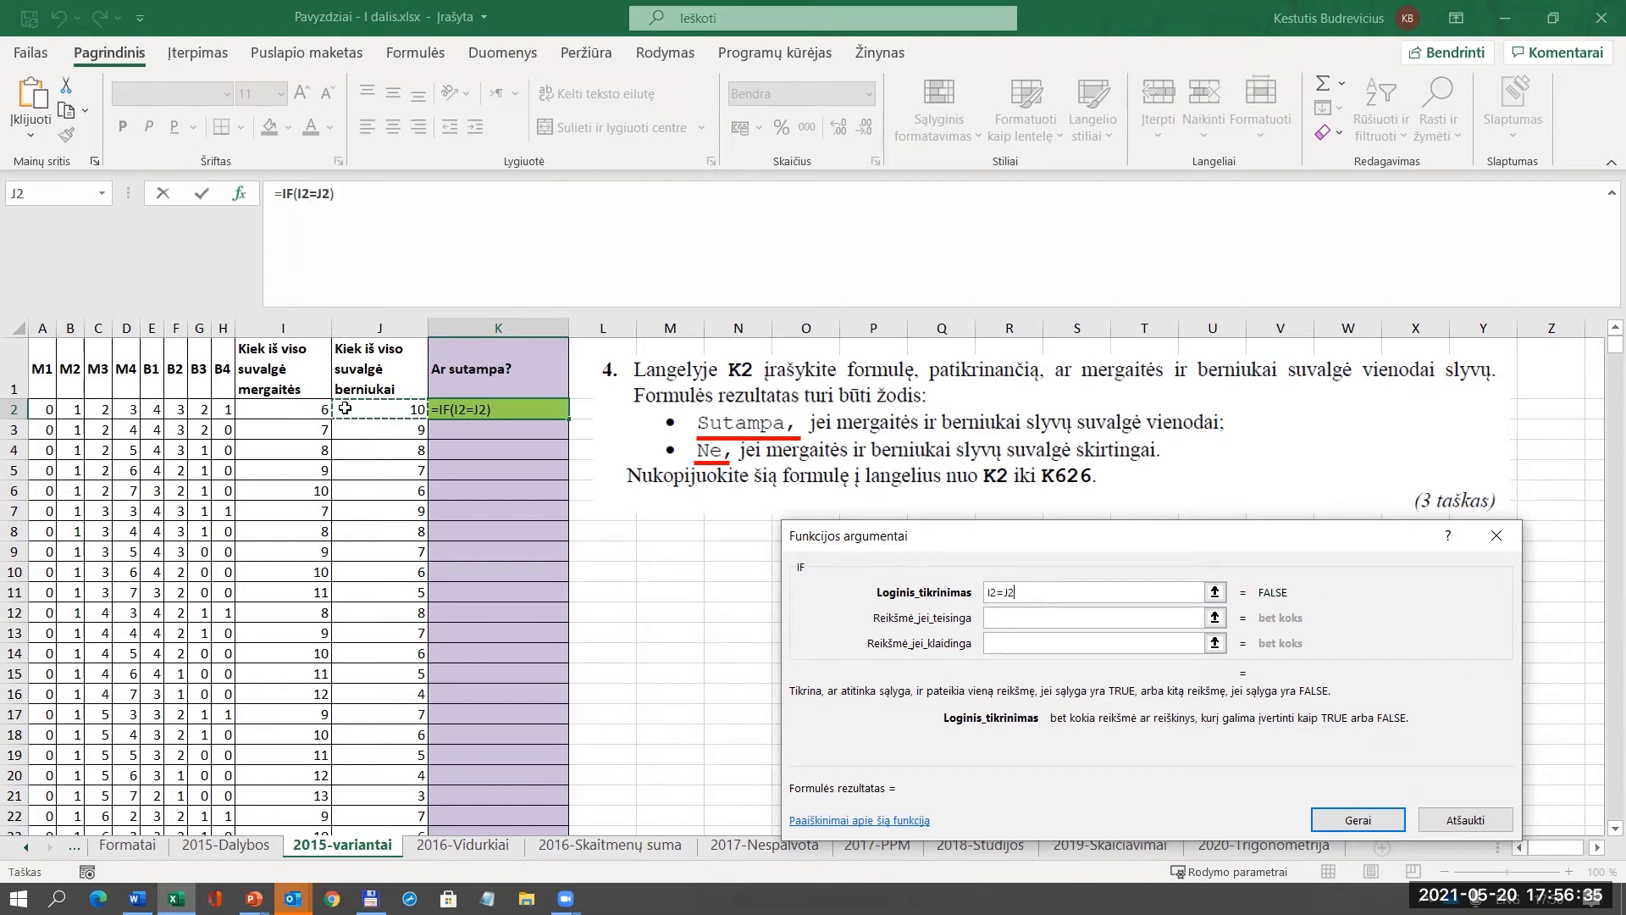
click(403, 210)
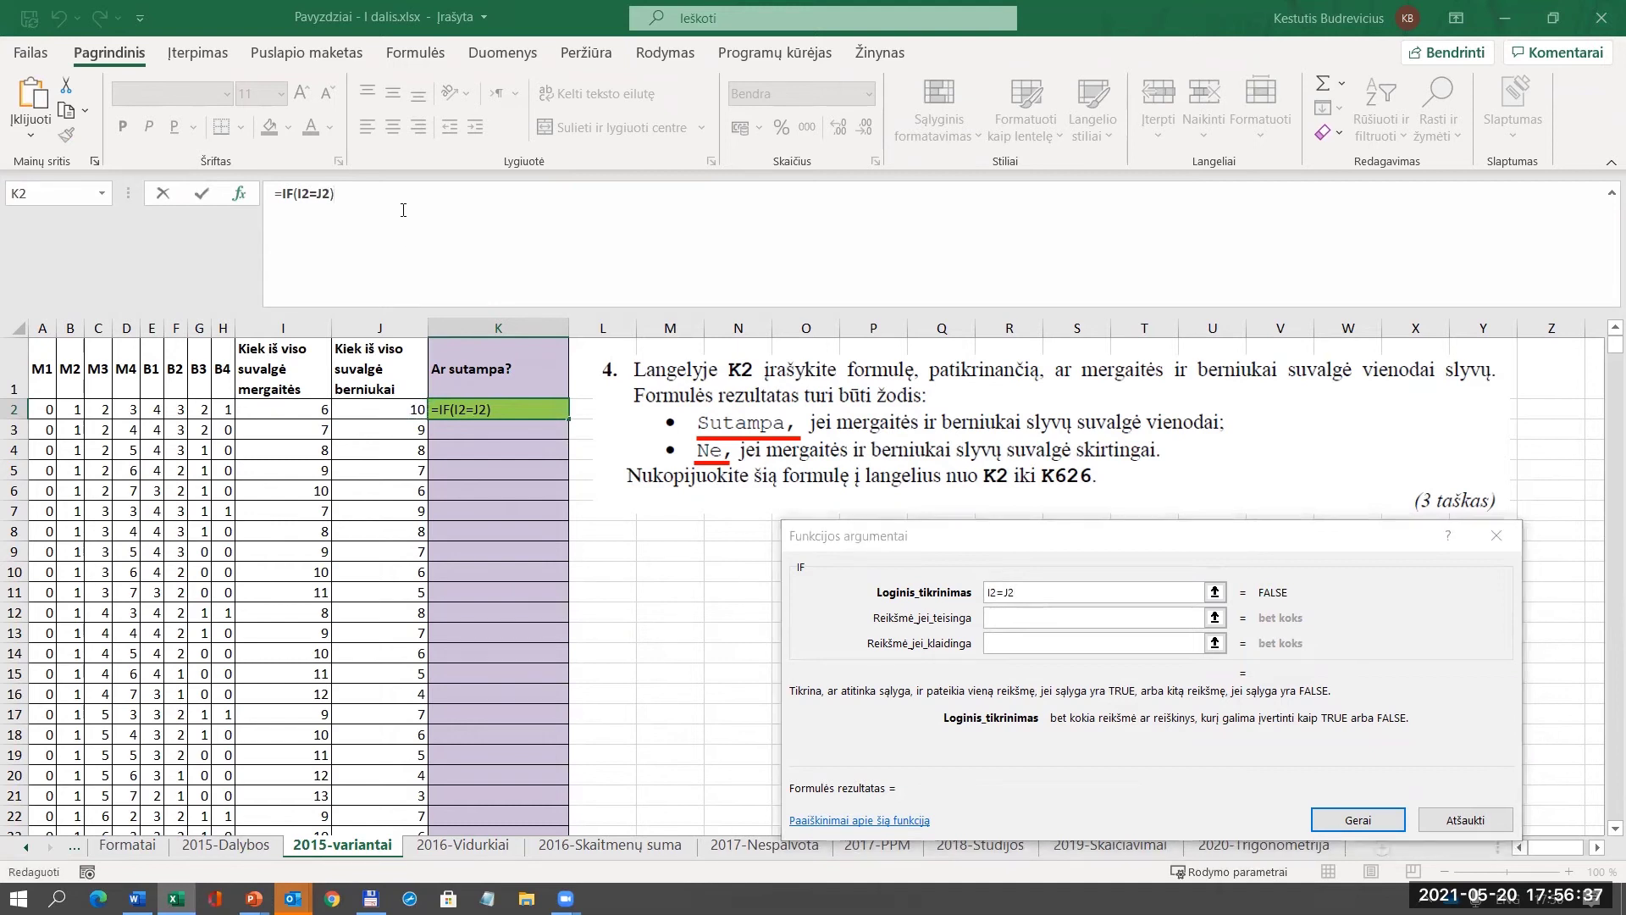
key(BackSpace)
key(BackSpace)
key(BackSpace)
key(BackSpace)
key(BackSpace)
key(BackSpace)
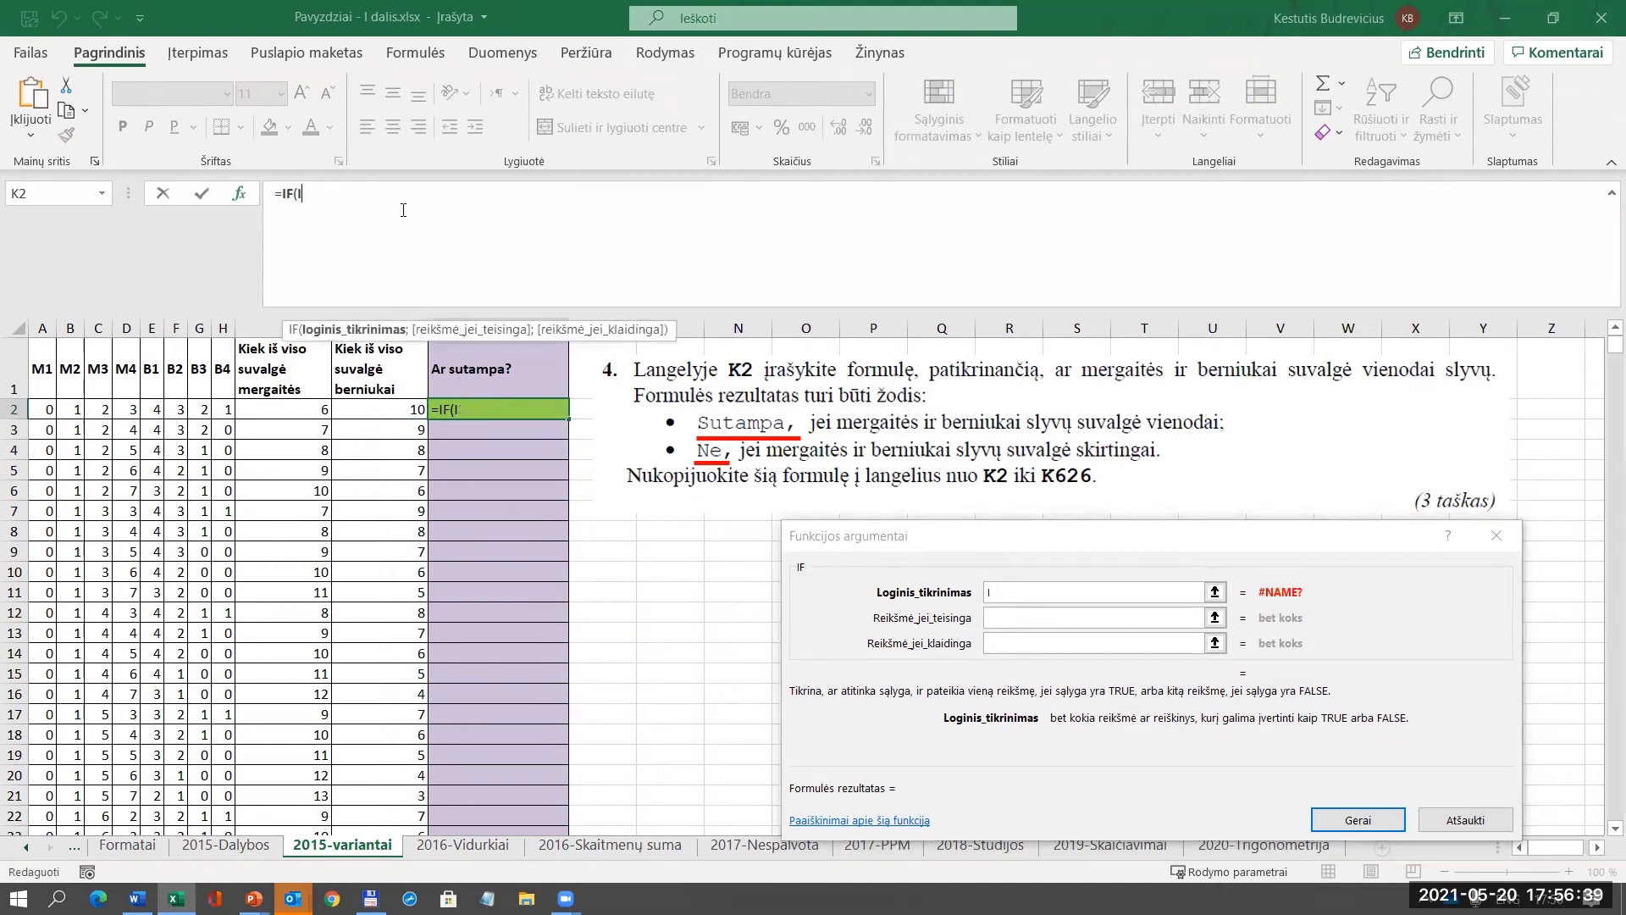
Enter I2=J2 as the logical test of the IF formula in K2, comparing the girls' and boys' totals.
click(279, 403)
text(=)
click(366, 407)
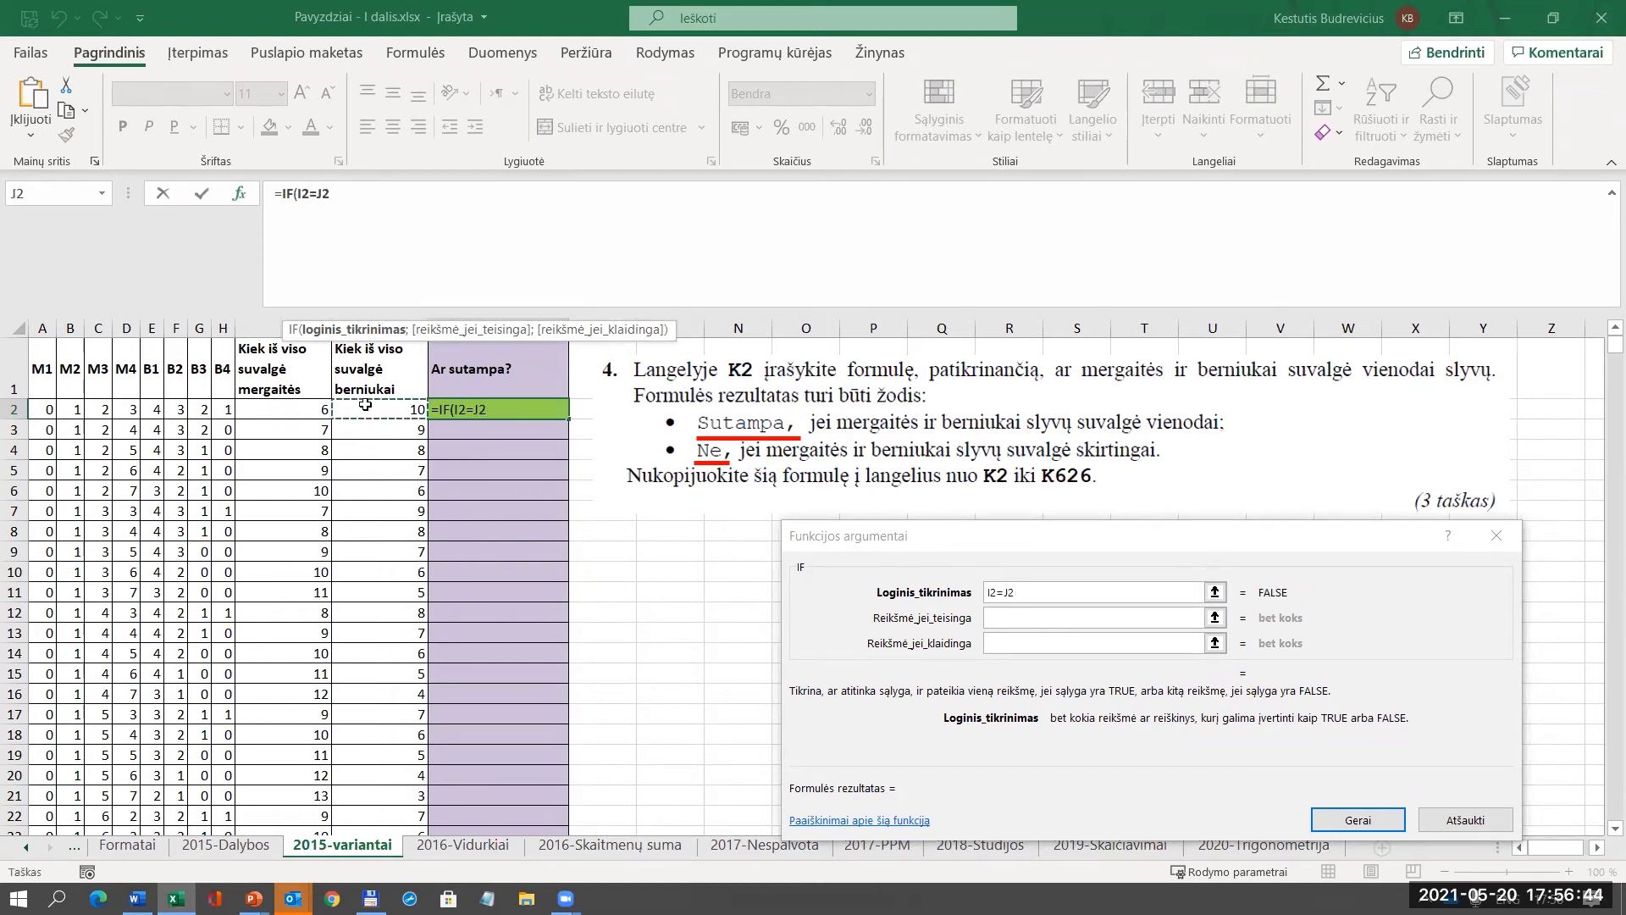
Complete the IF function in K2 with "Sutampa" for true and "Ne" for false, and copy it down through K626.
click(1108, 622)
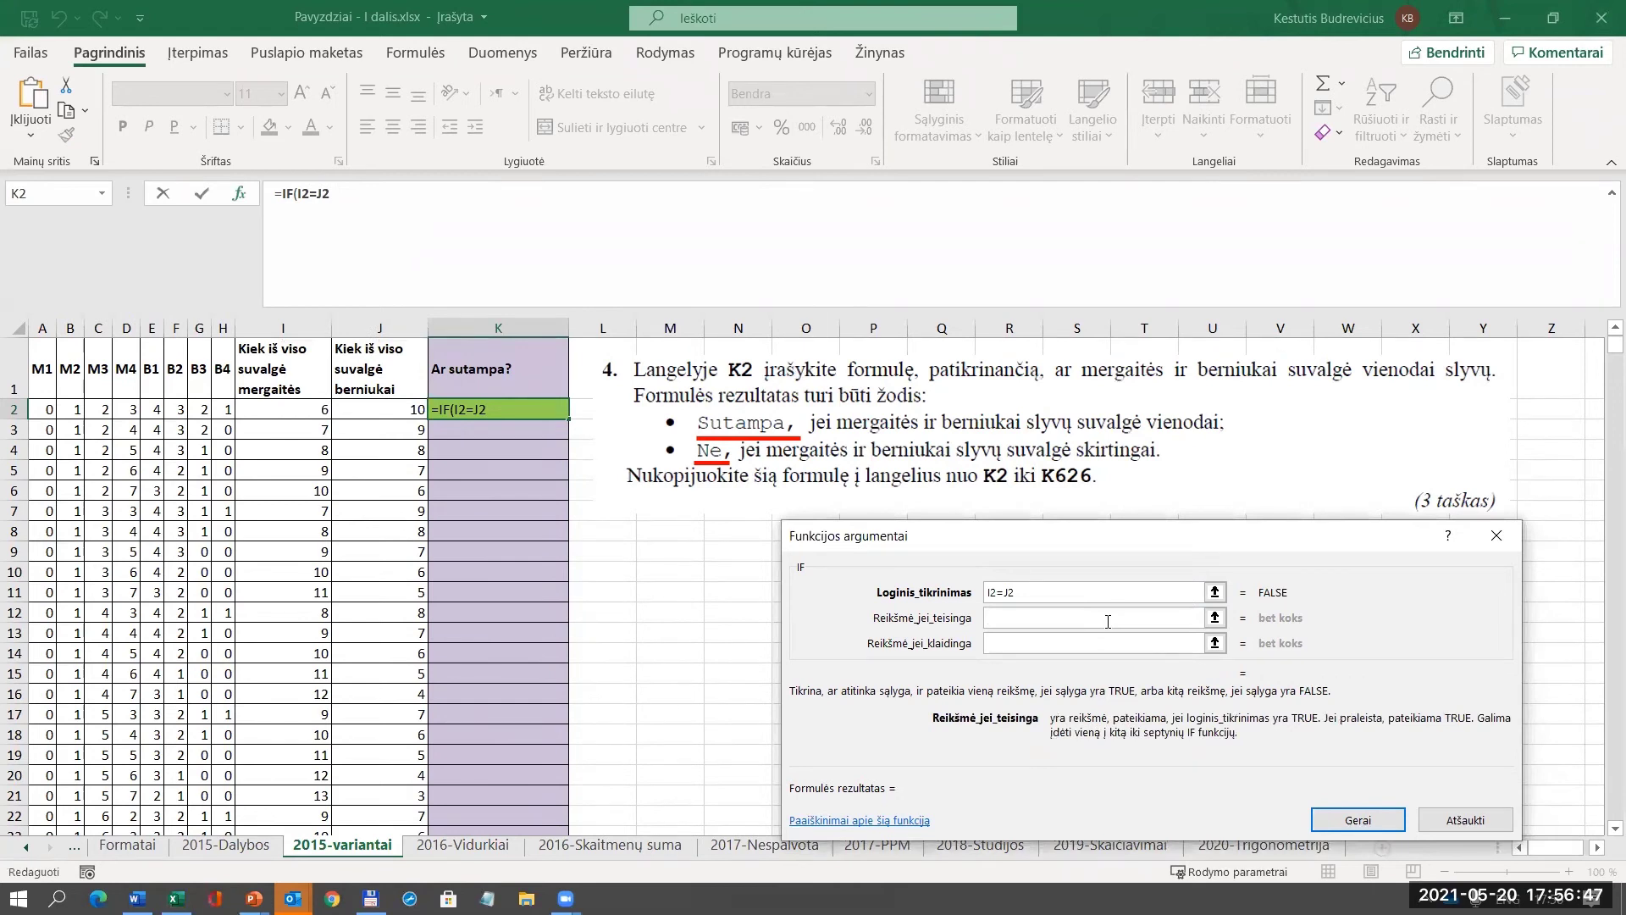
text(Sutamp)
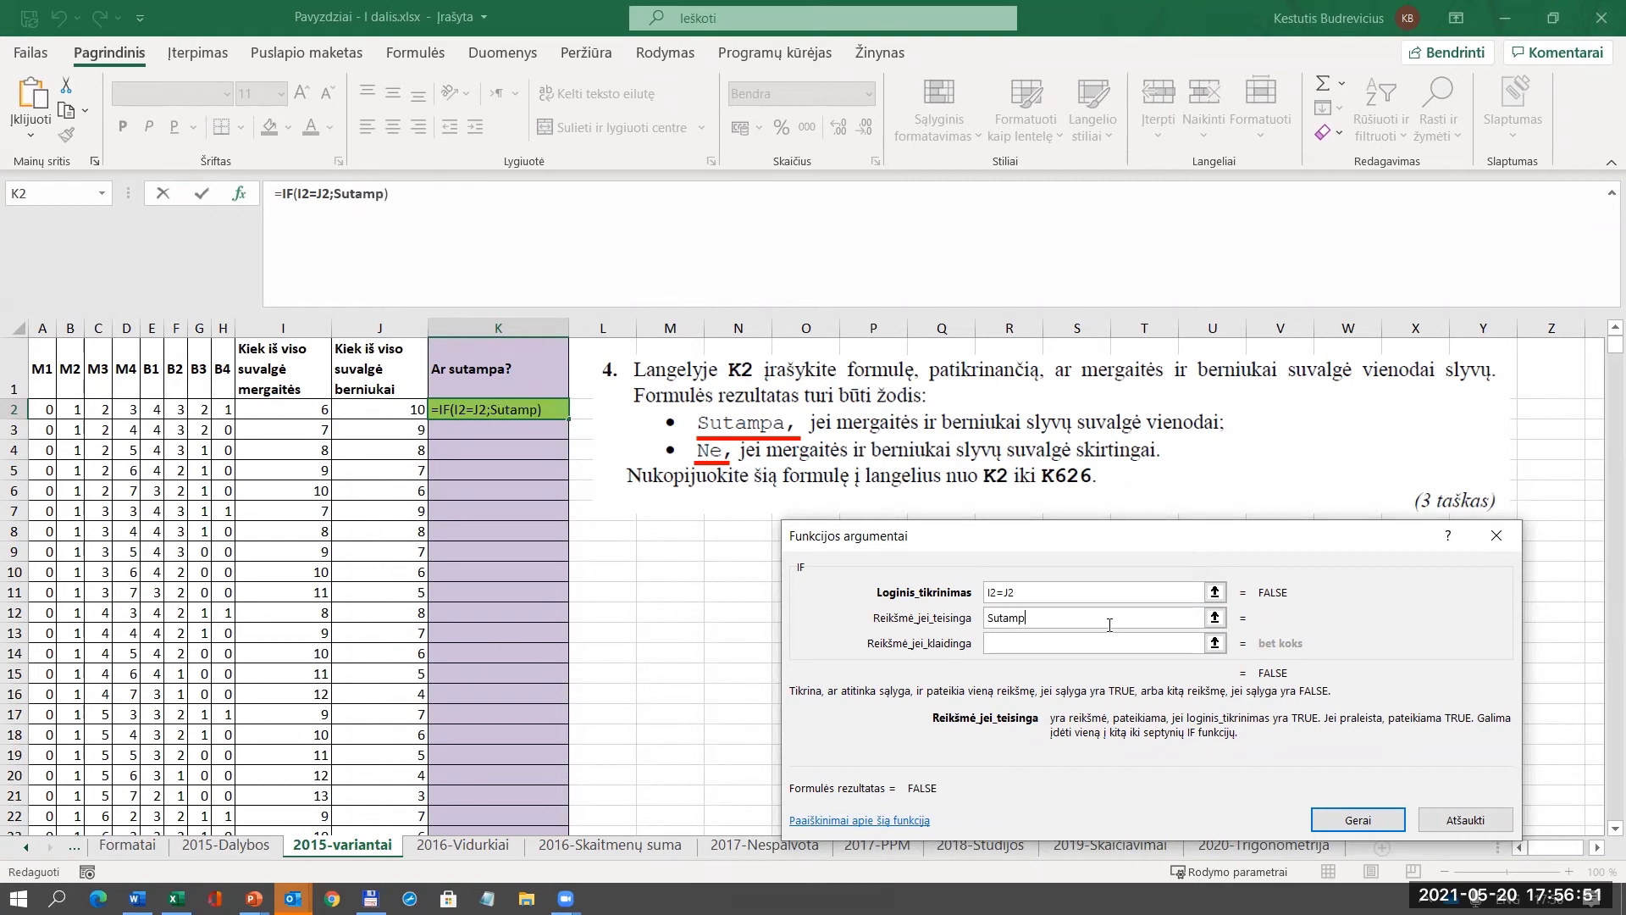
key(BackSpace)
key(BackSpace)
text(mpa)
click(1026, 642)
text(Ne)
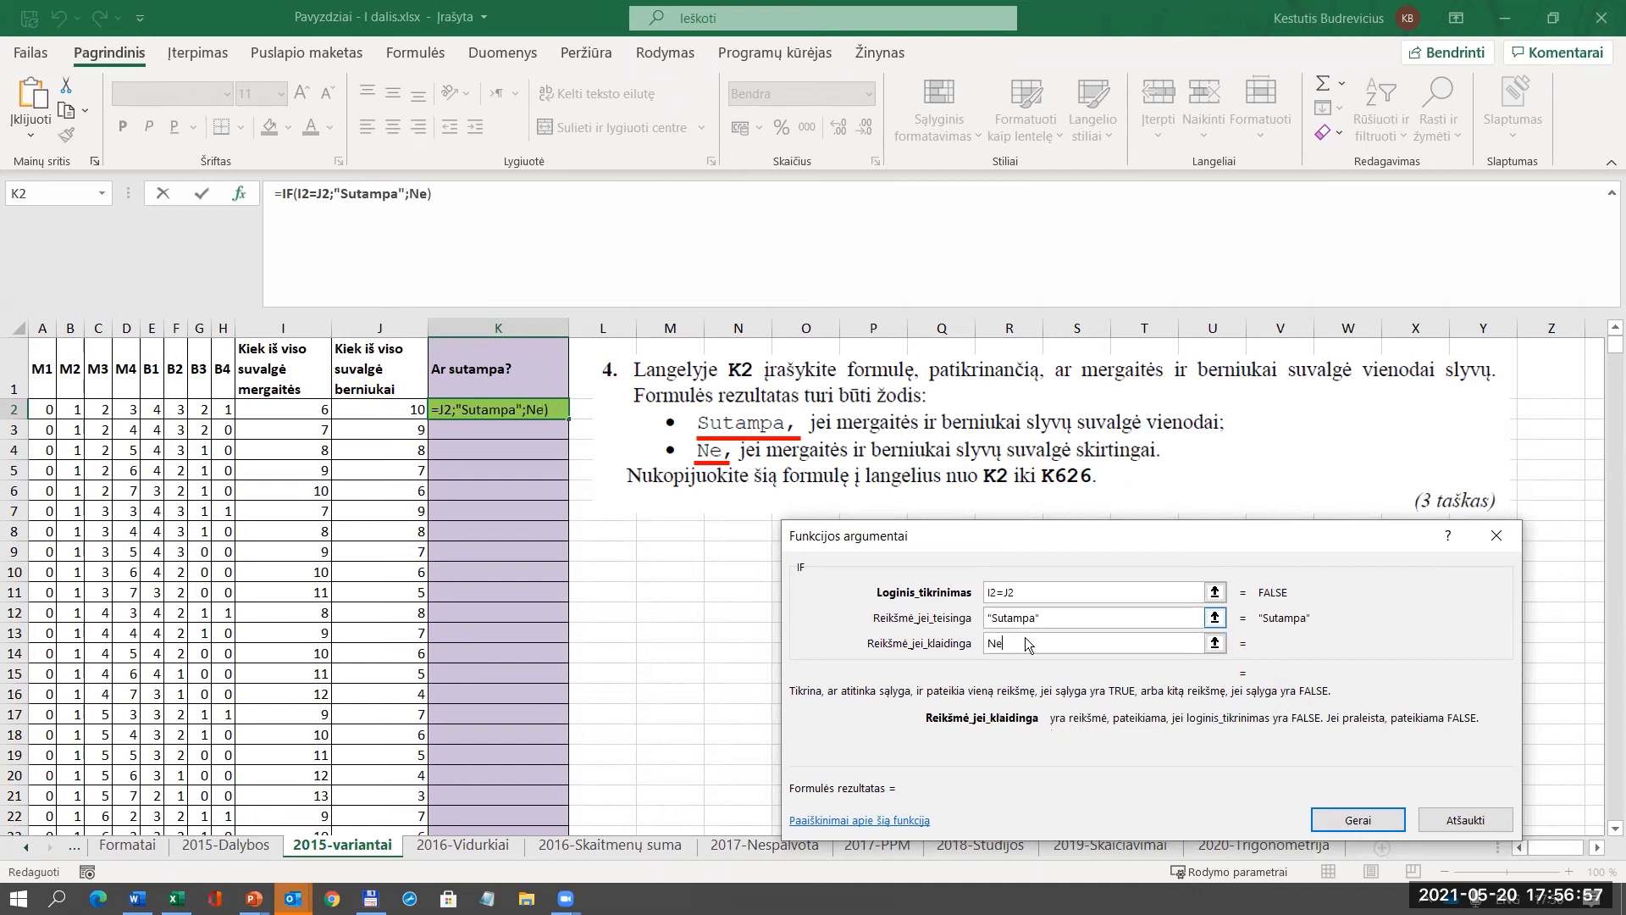
click(1047, 620)
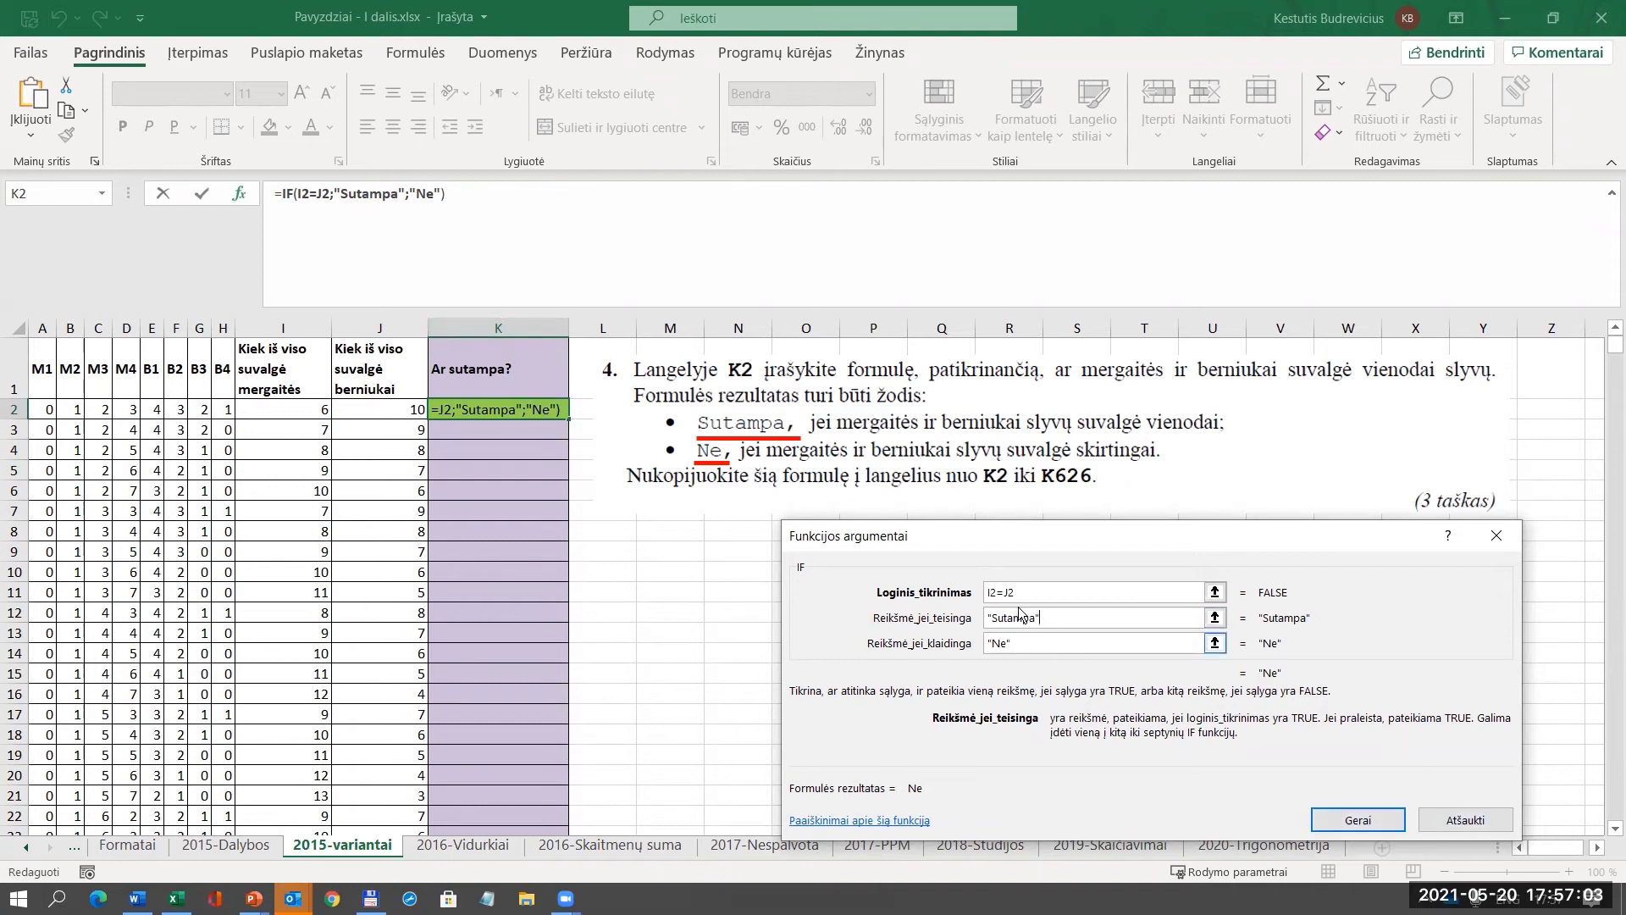
click(1355, 819)
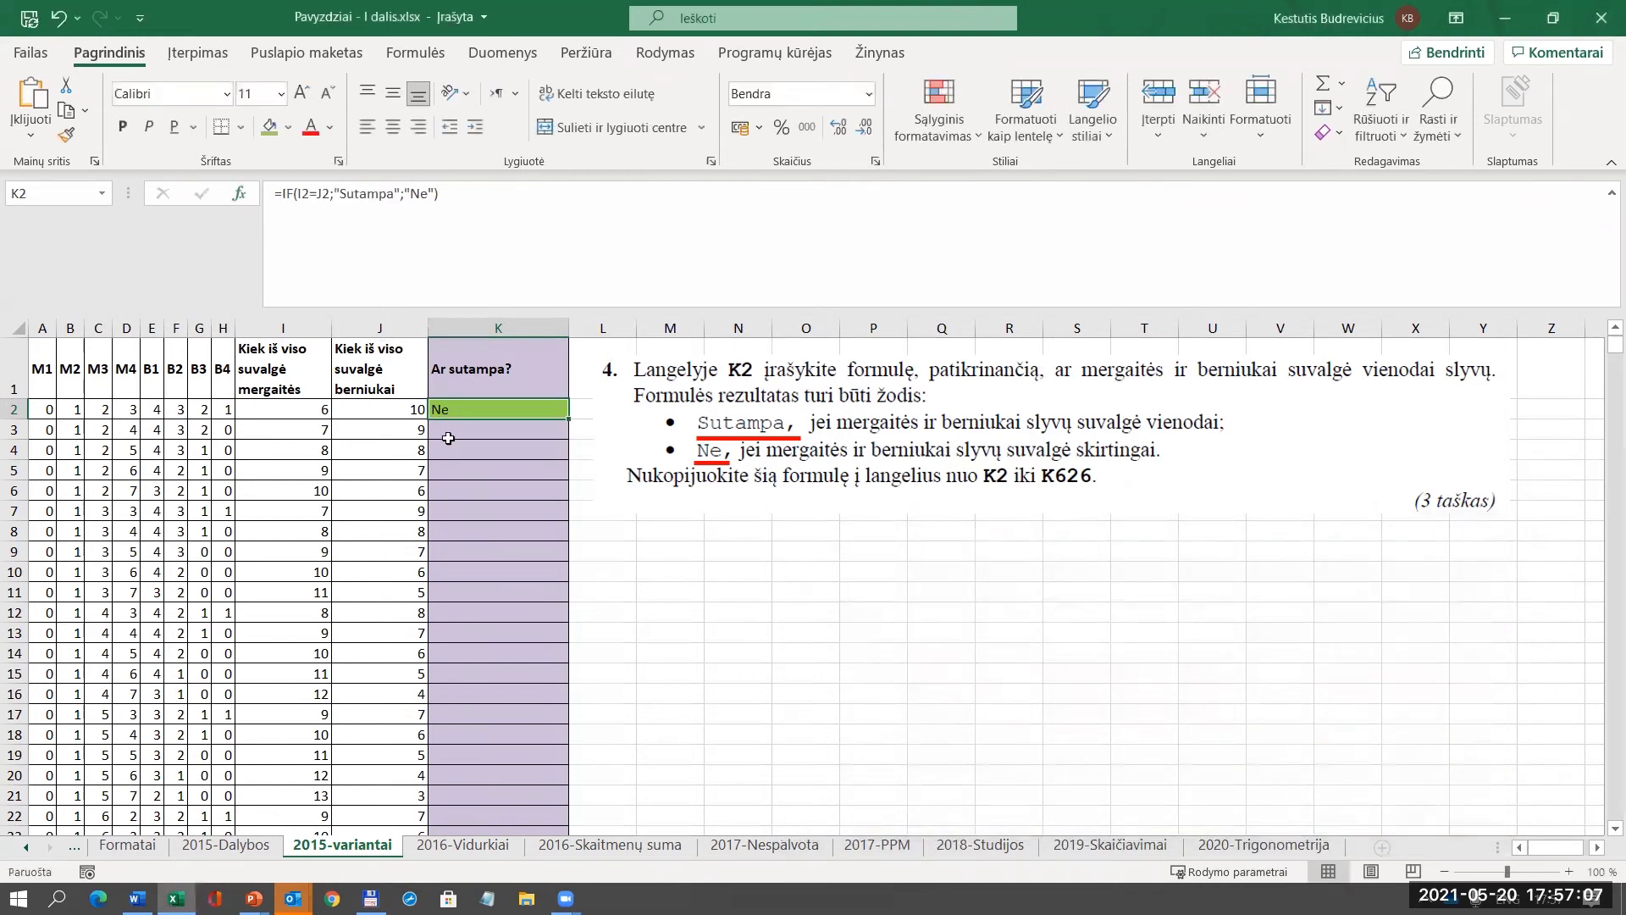
double_click(568, 417)
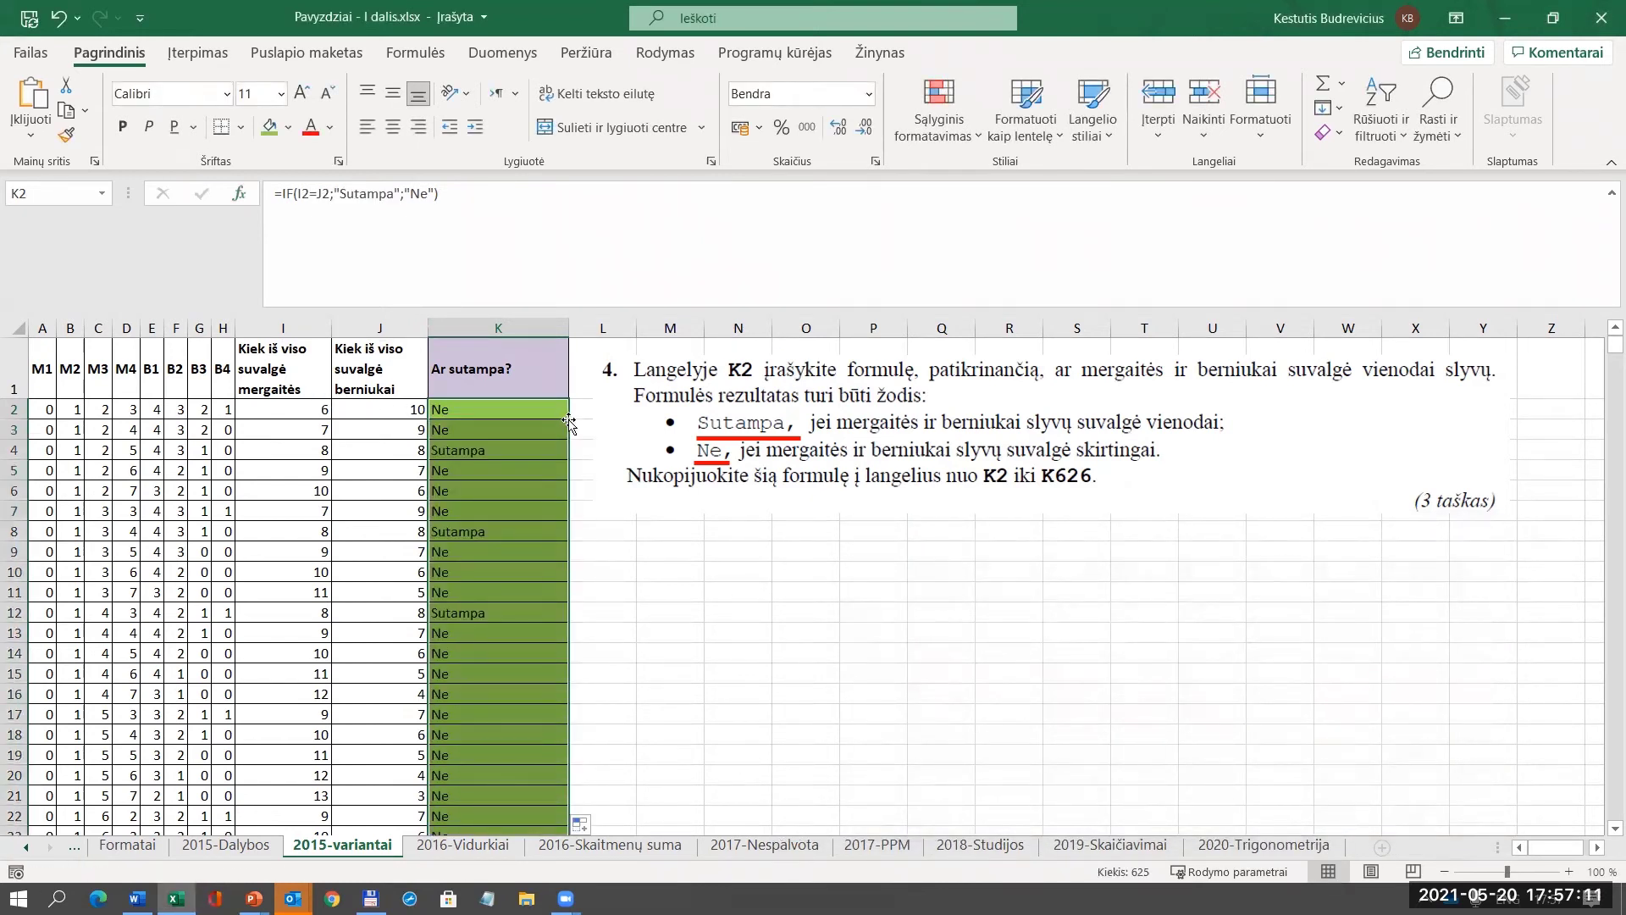
Check the match results in column K against the girls' and boys' totals, including rows 102 and 128.
scroll(557, 492, down, 12)
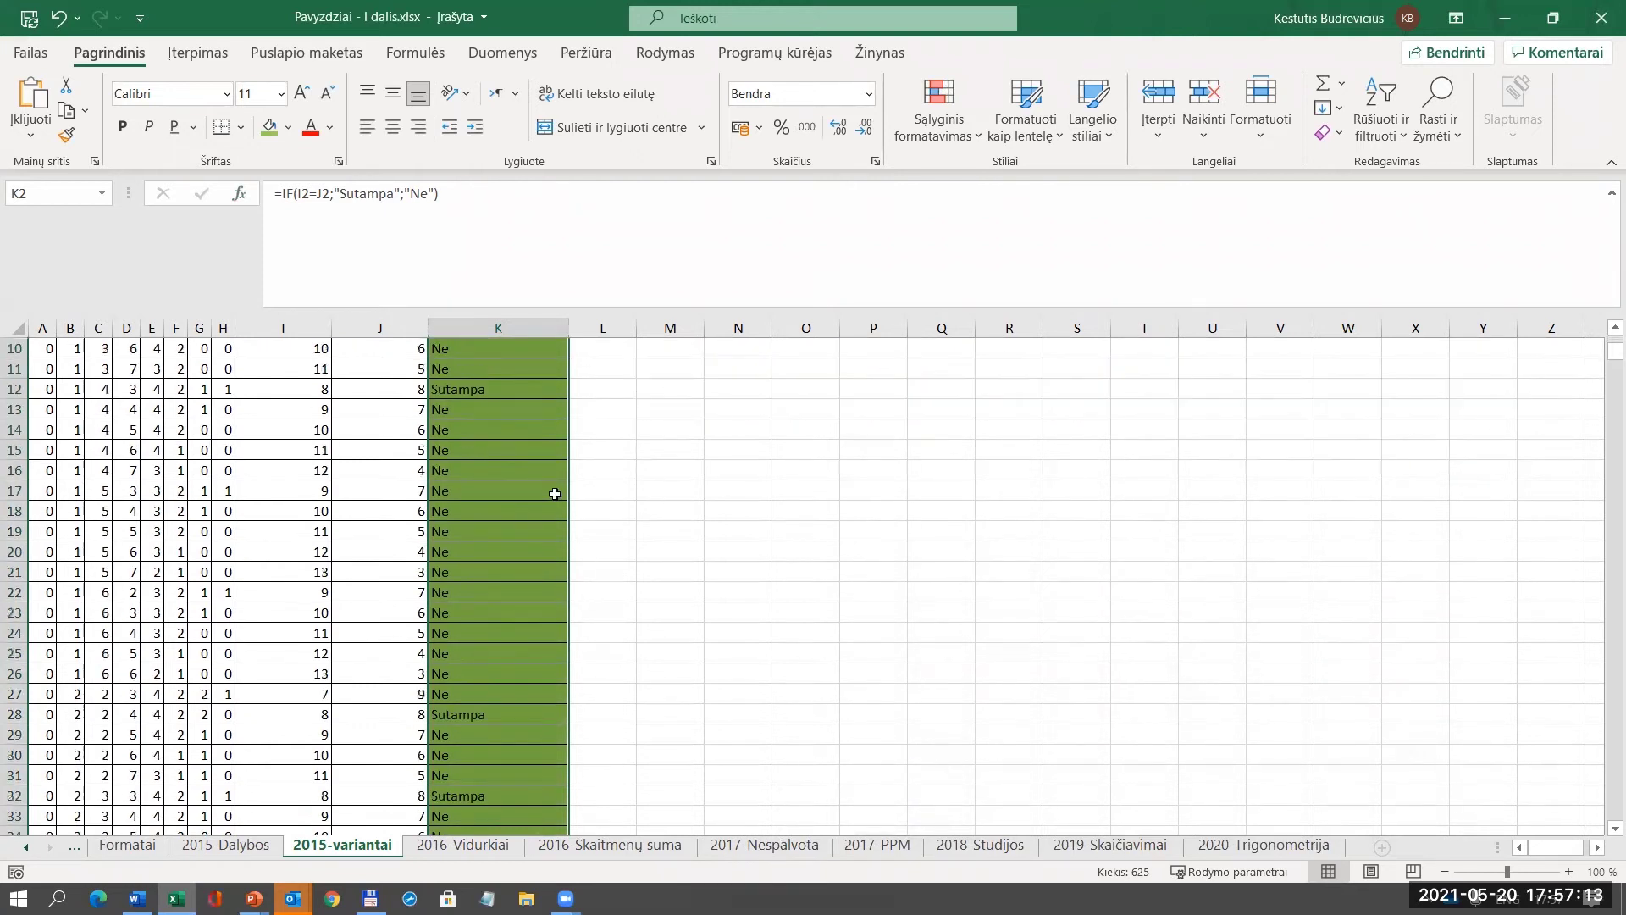
scroll(556, 492, down, 17)
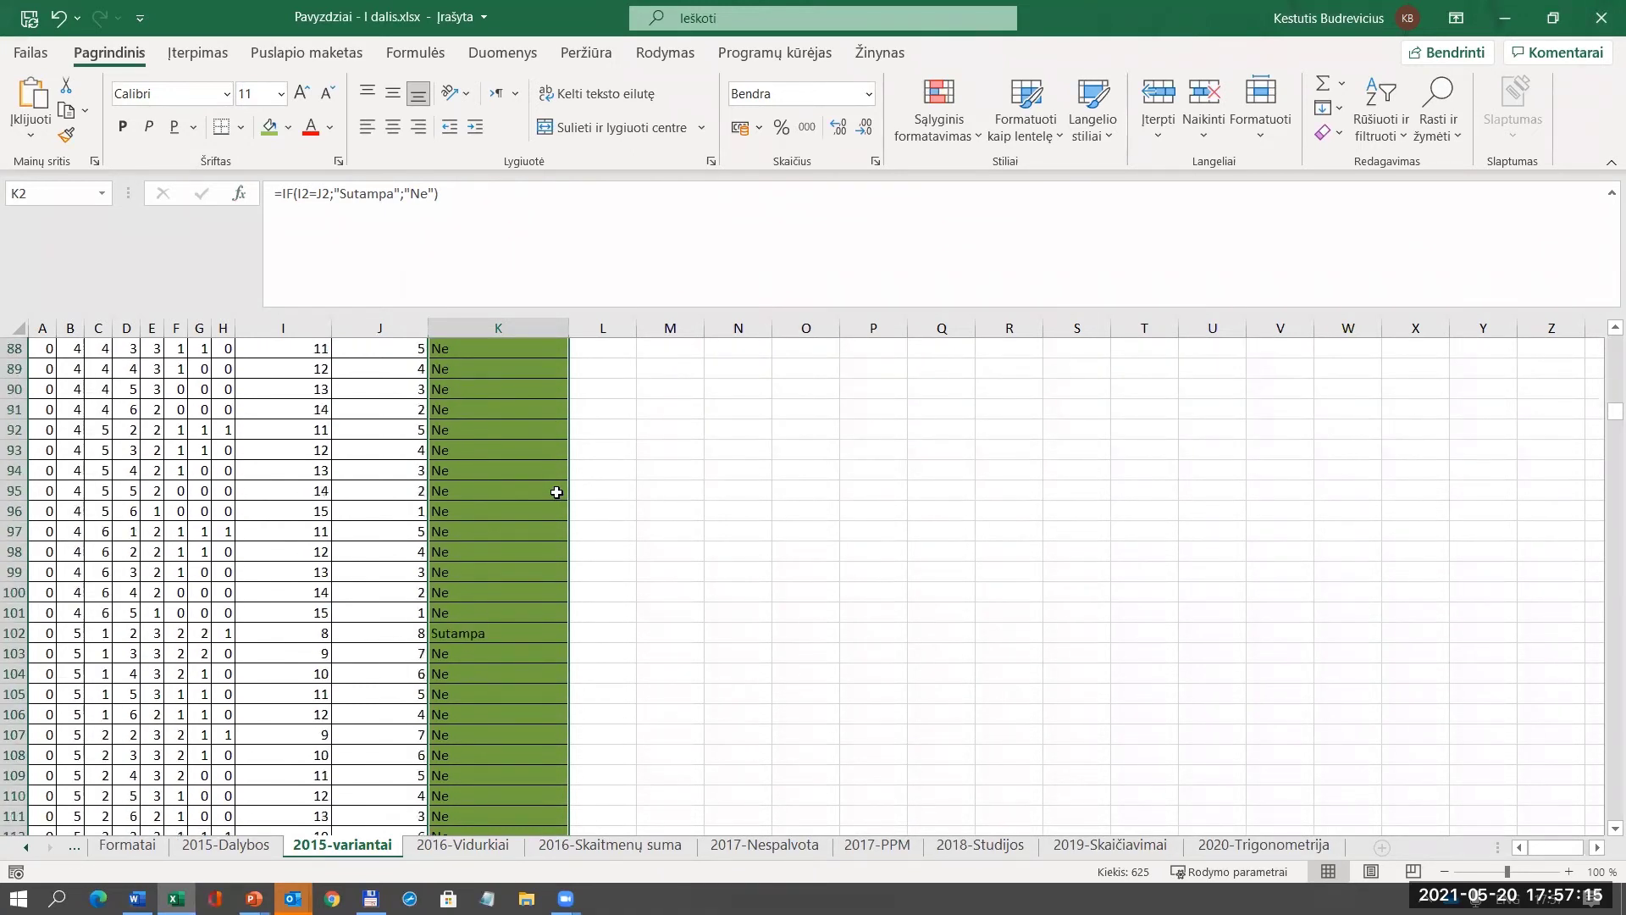
drag(311, 635, 378, 635)
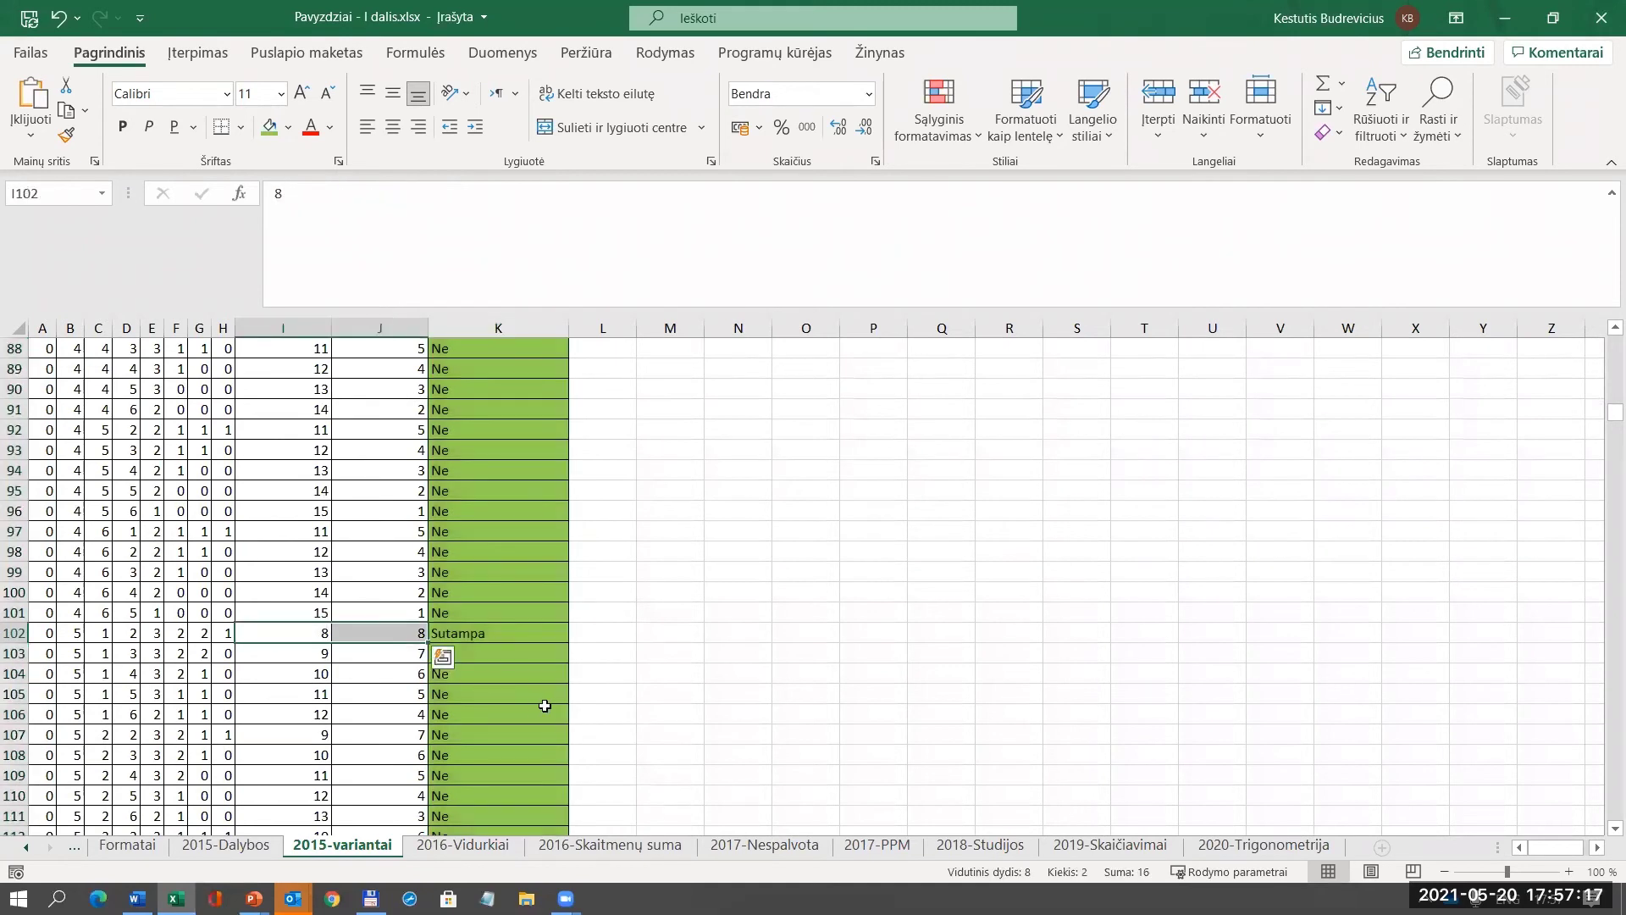
scroll(525, 711, down, 7)
click(323, 732)
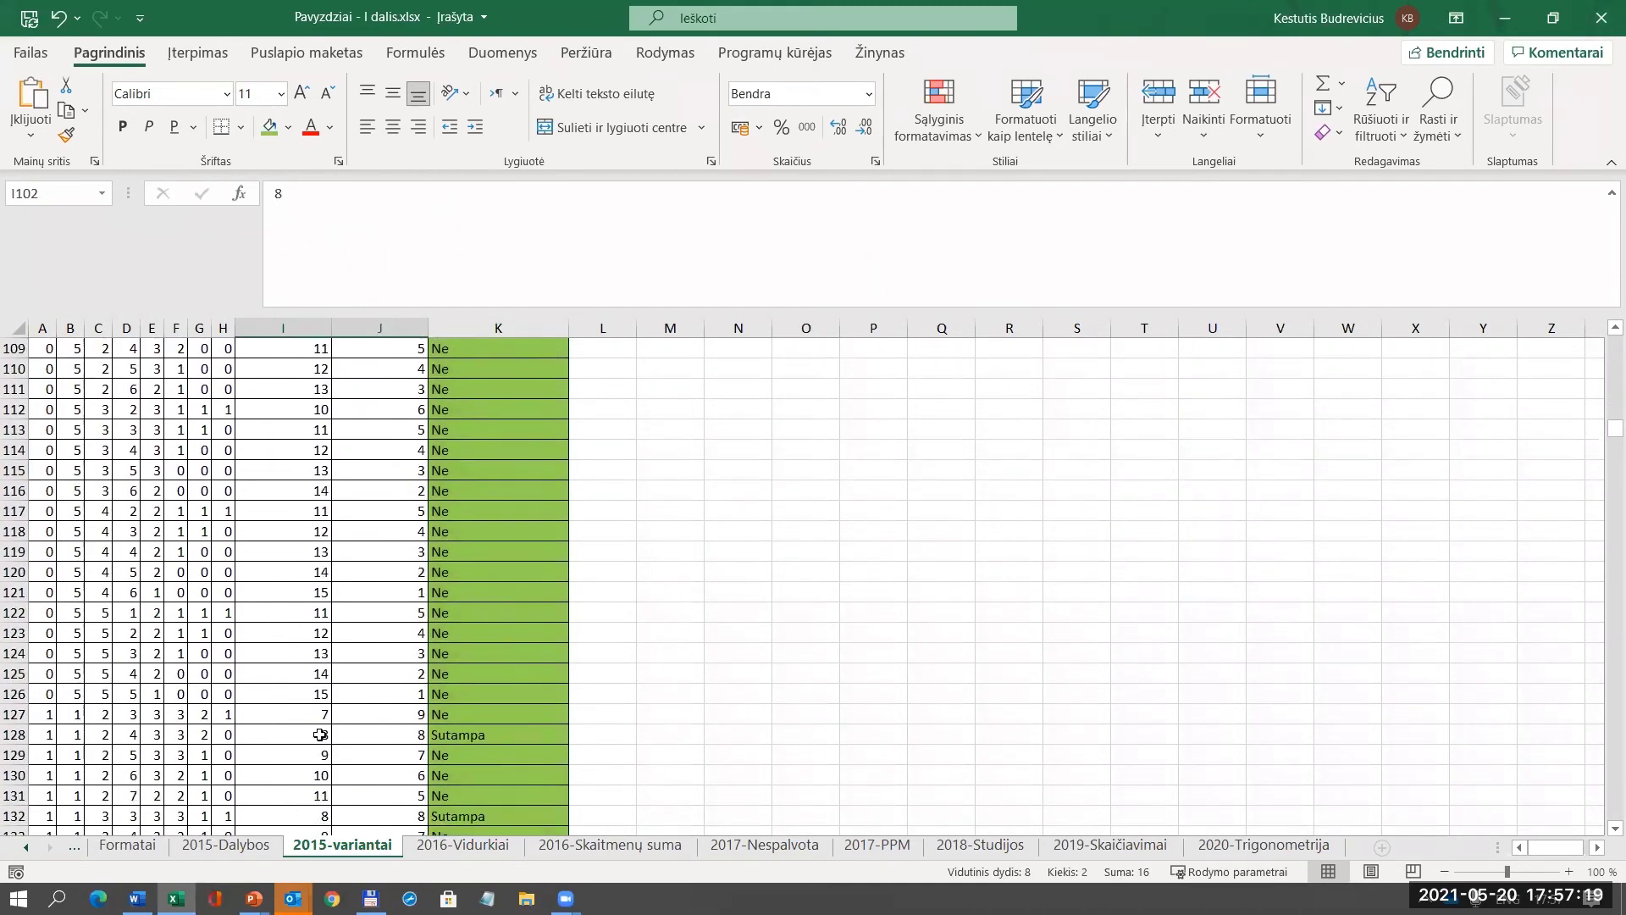
drag(350, 741, 390, 735)
scroll(662, 637, down, 3)
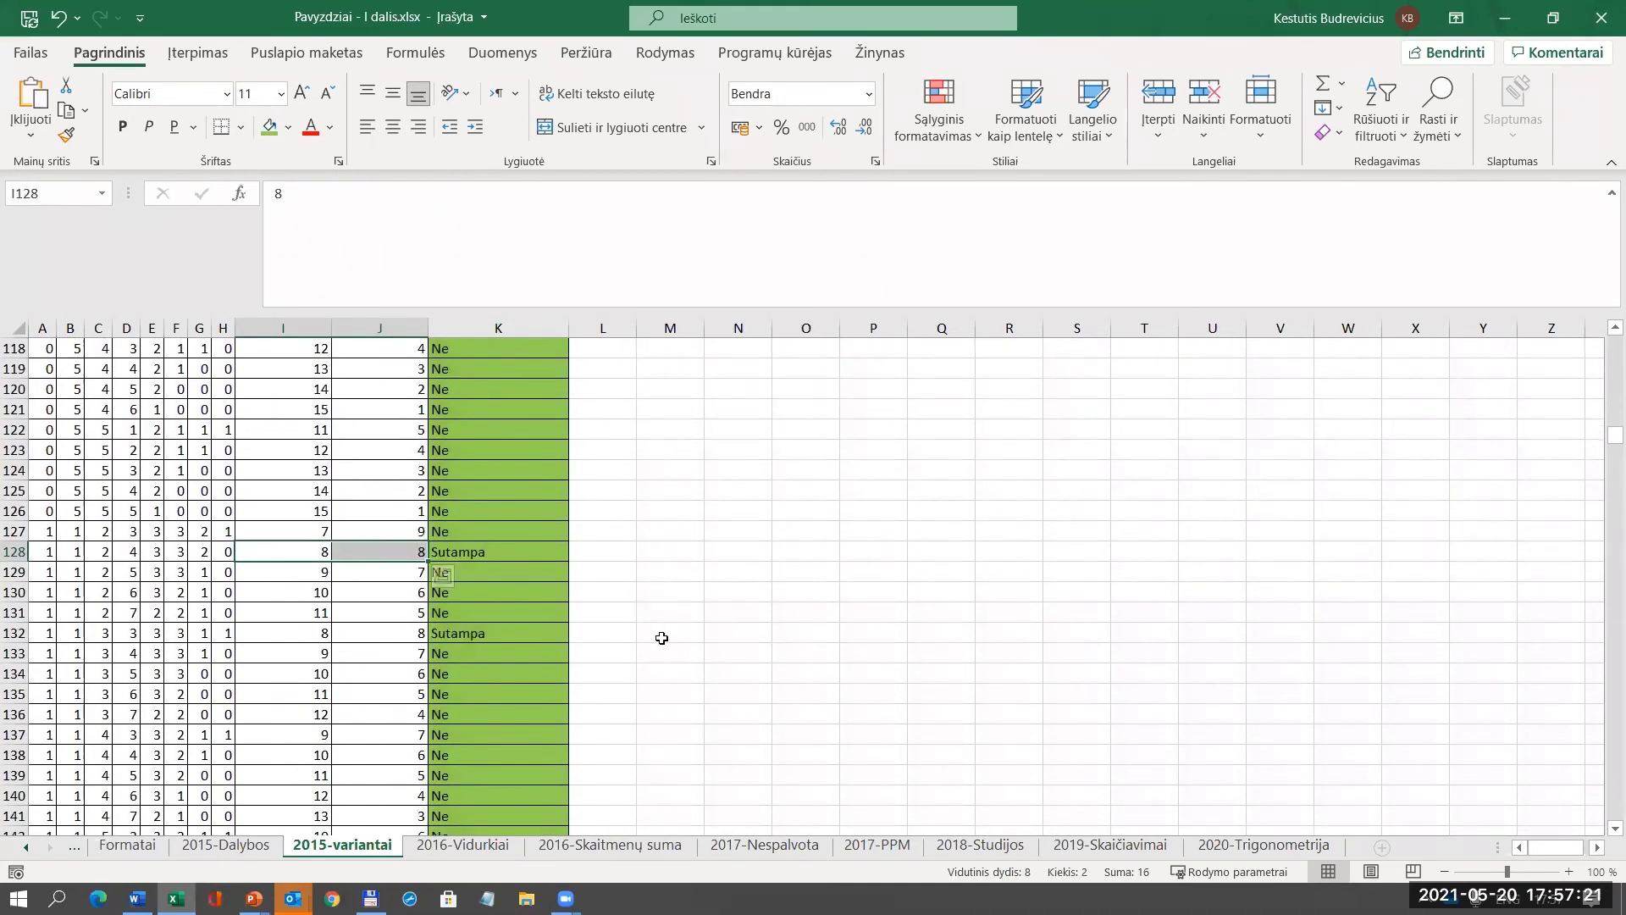
scroll(662, 637, up, 20)
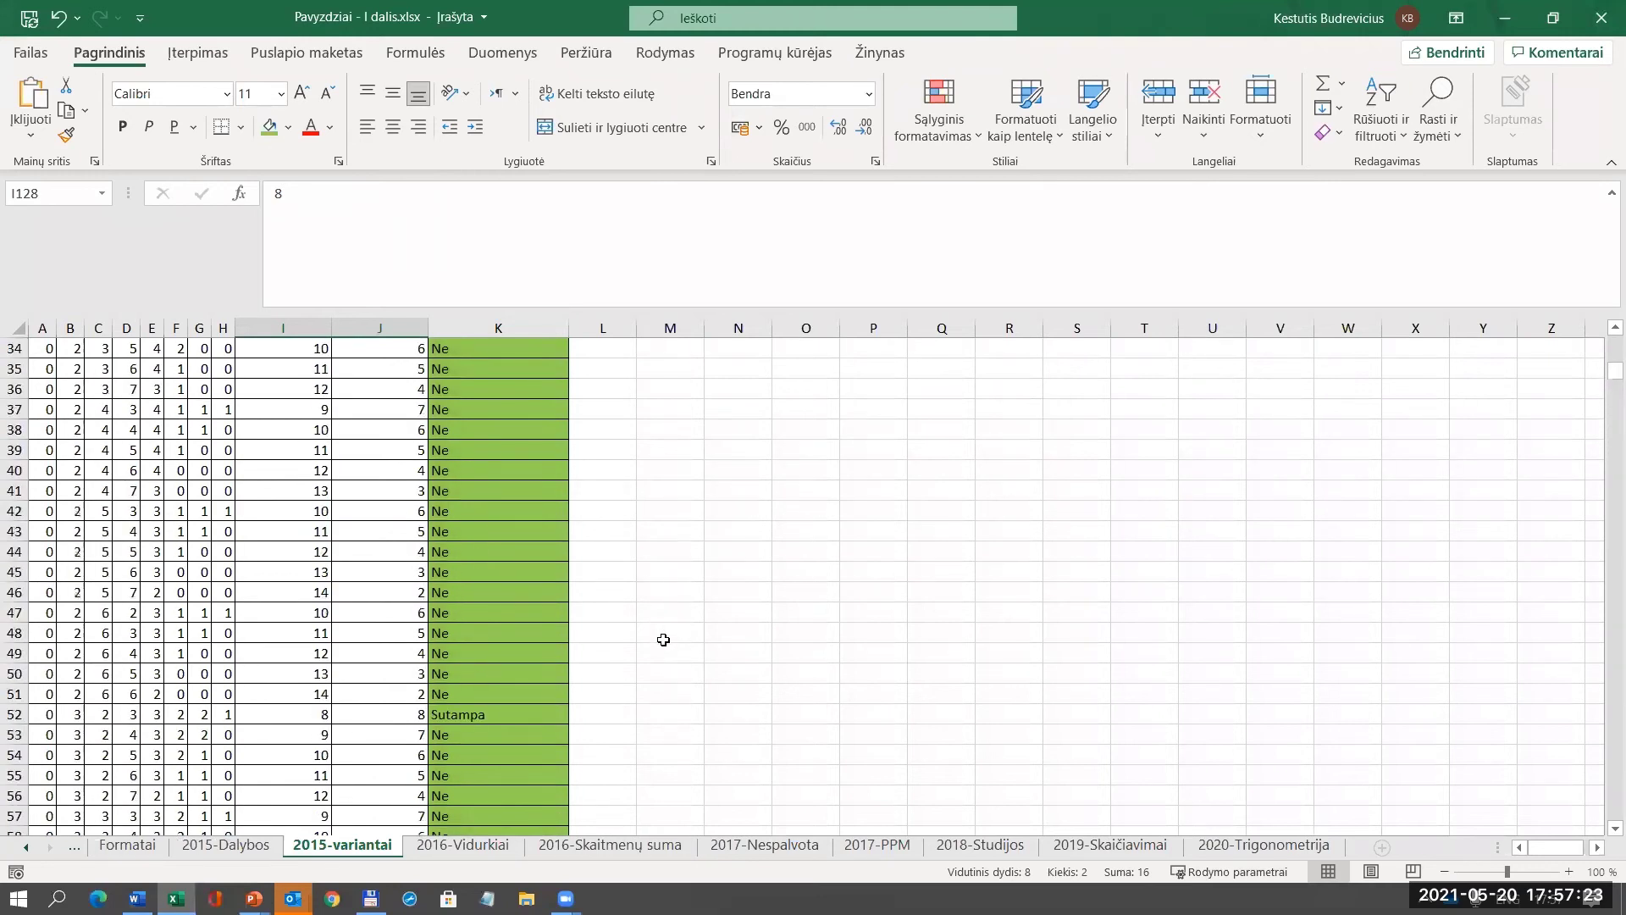
scroll(663, 636, up, 1)
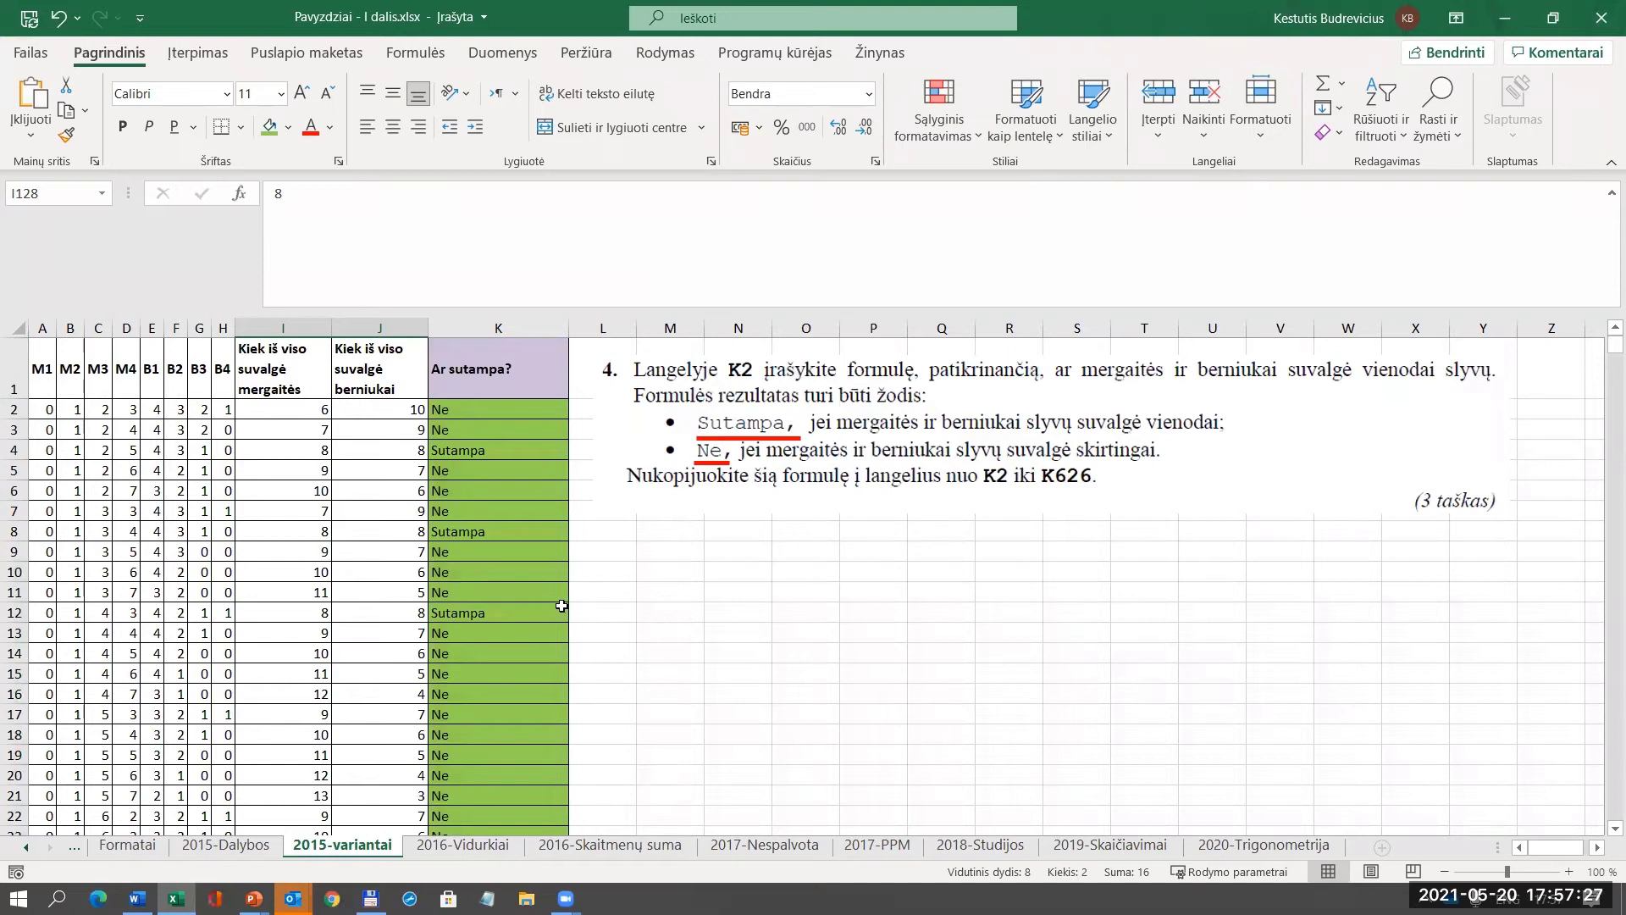
On the 2018-Studijos sheet, begin an IF formula in E4 that tests whether C4>=B4.
click(969, 843)
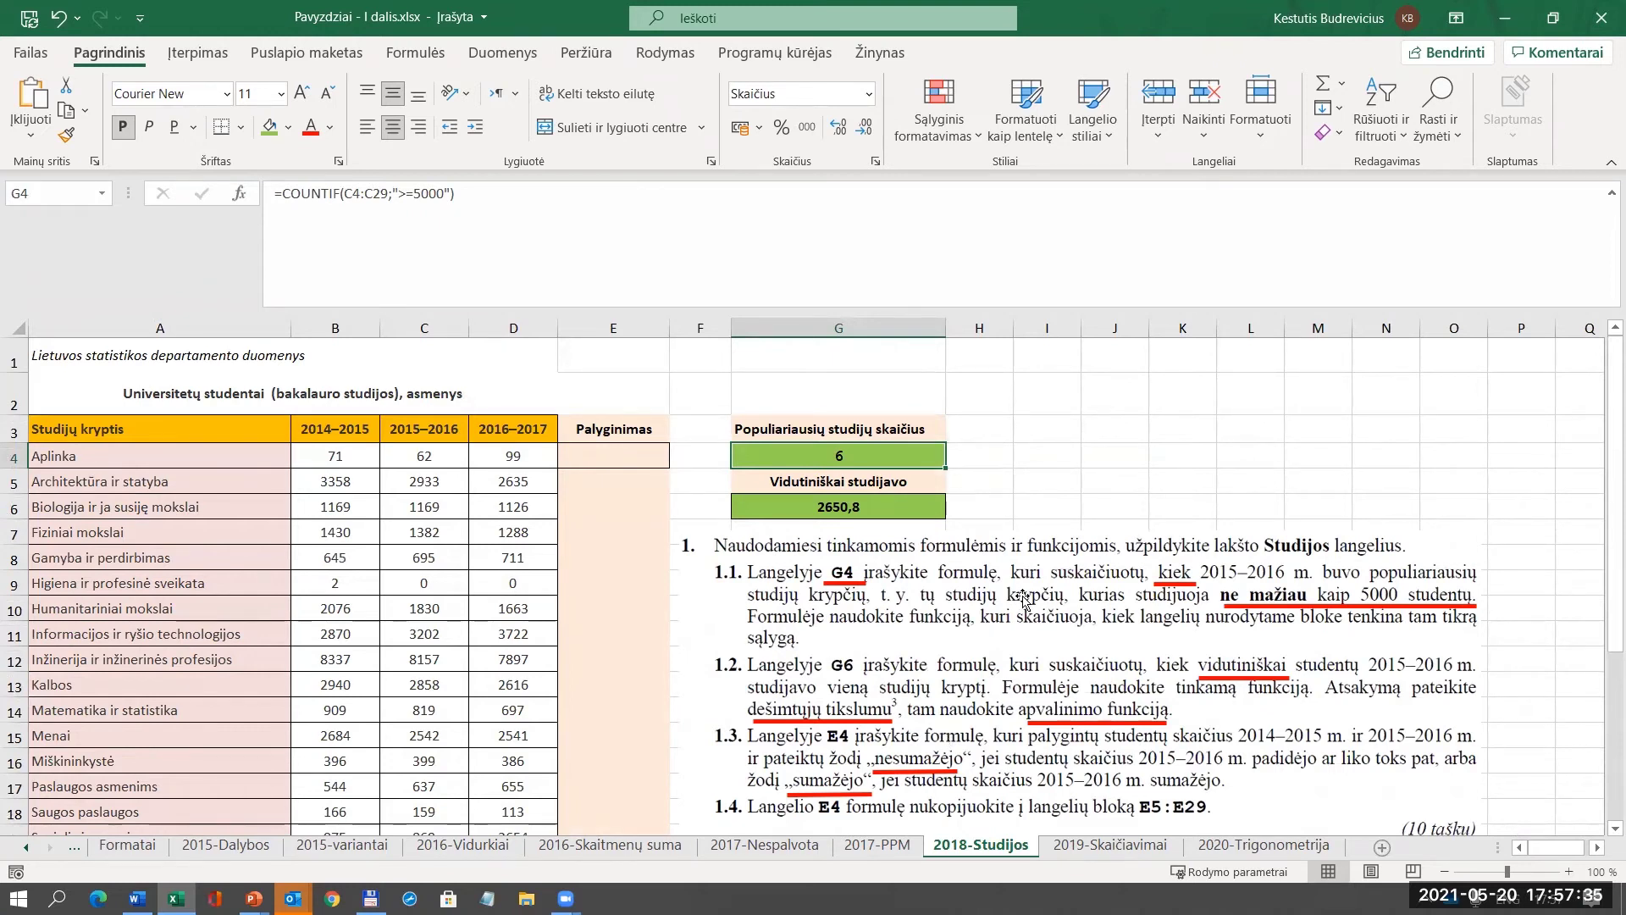
scroll(1025, 600, down, 1)
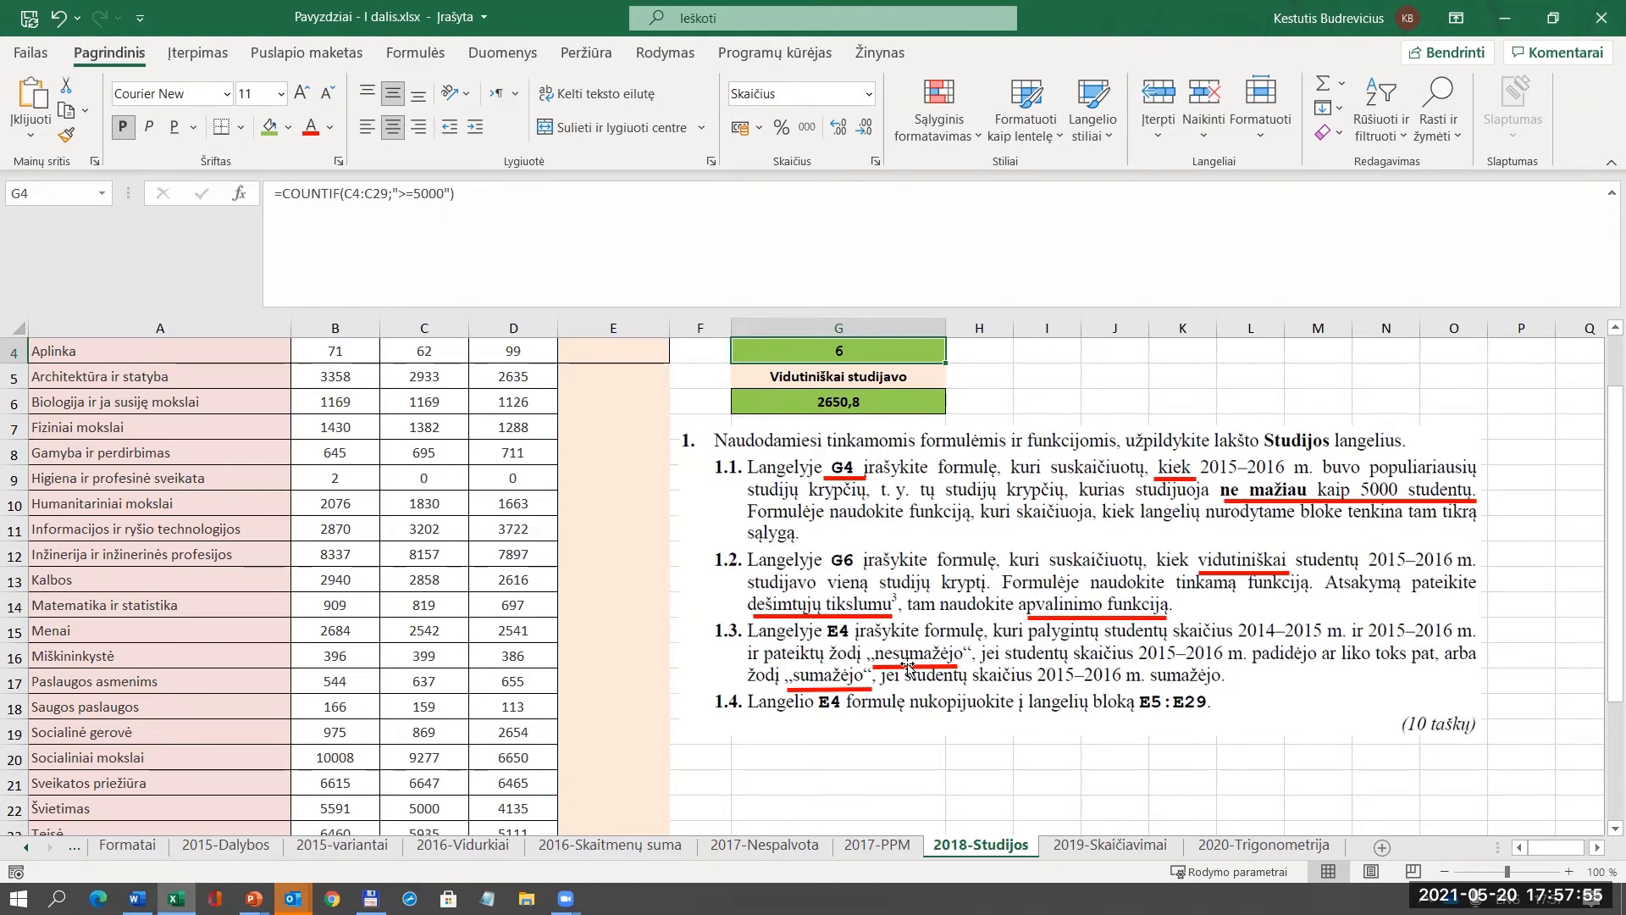
scroll(725, 638, up, 1)
click(631, 457)
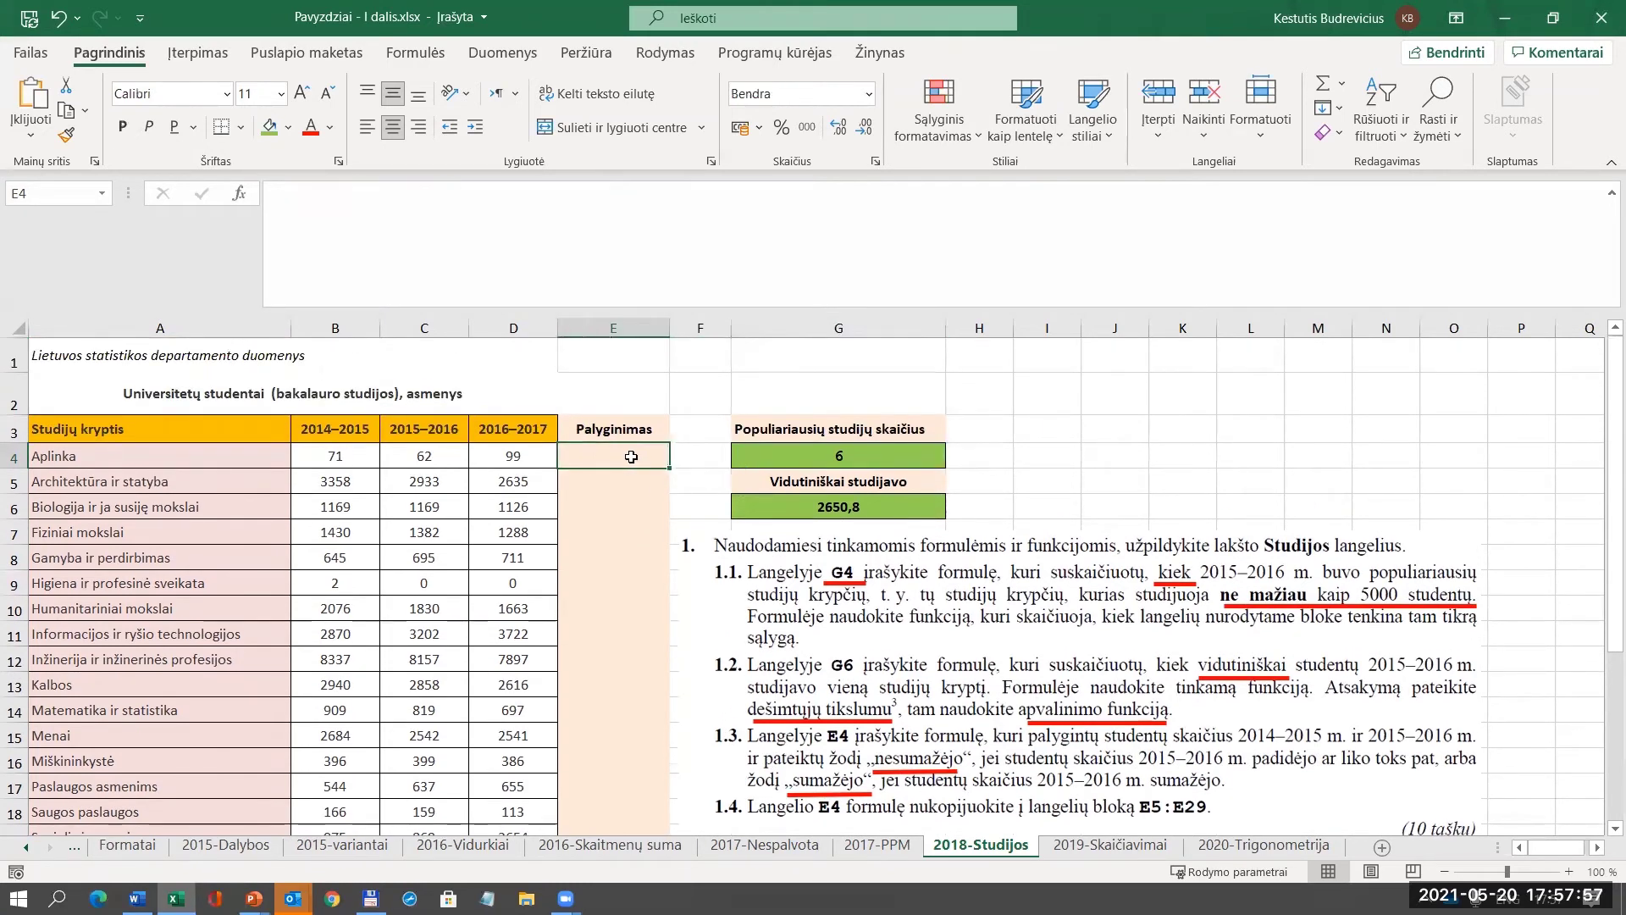
text(=if()
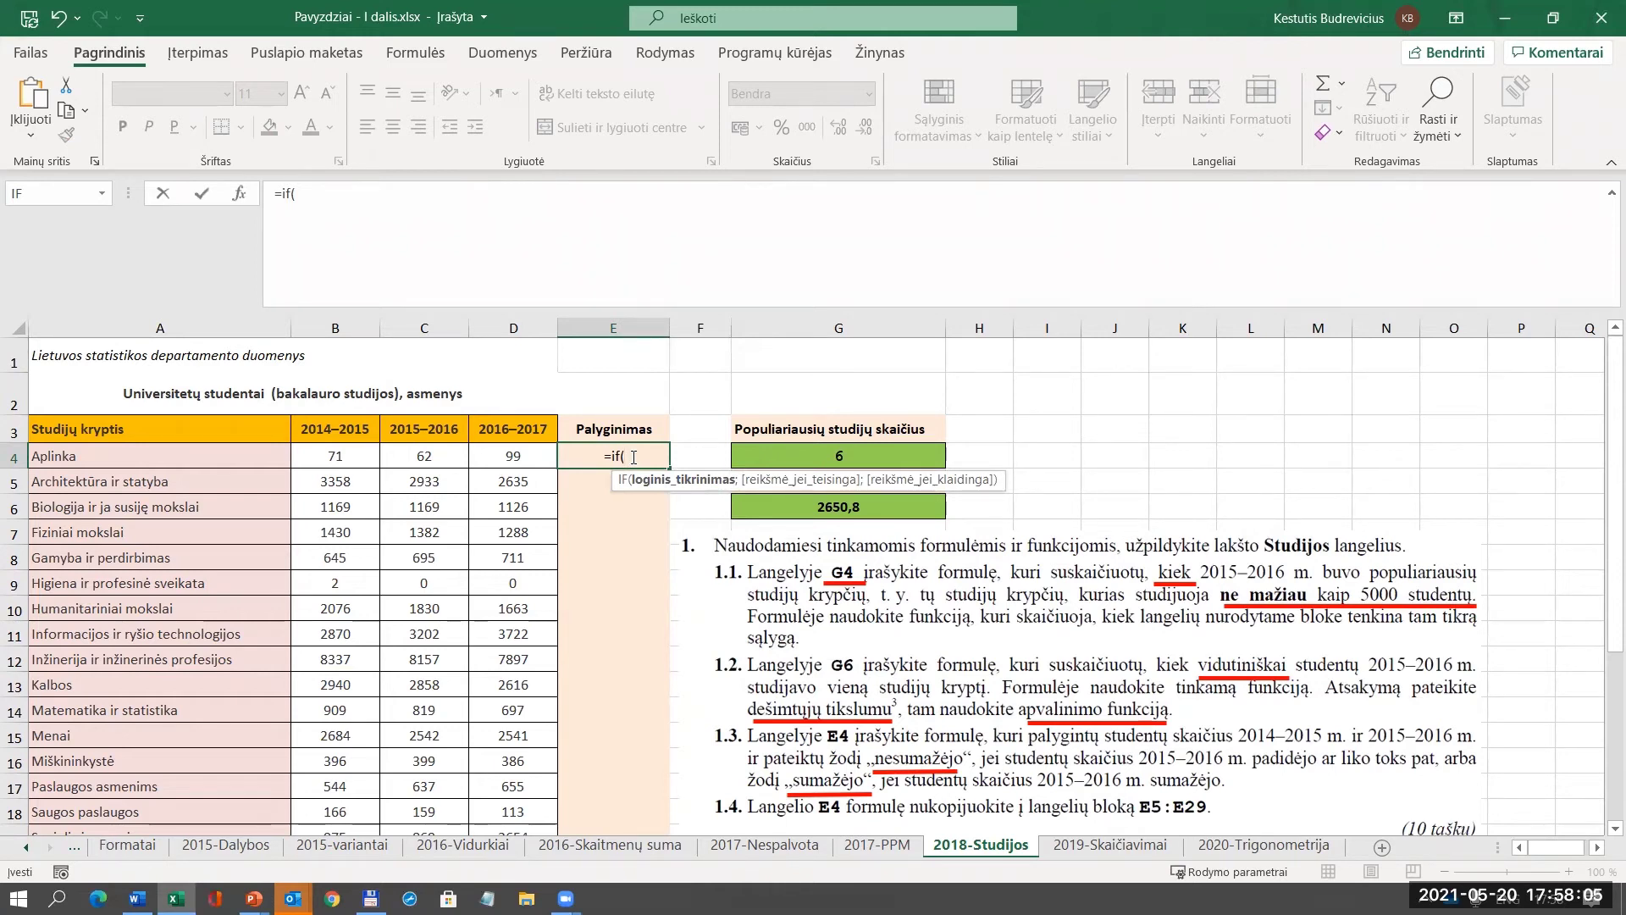
click(421, 459)
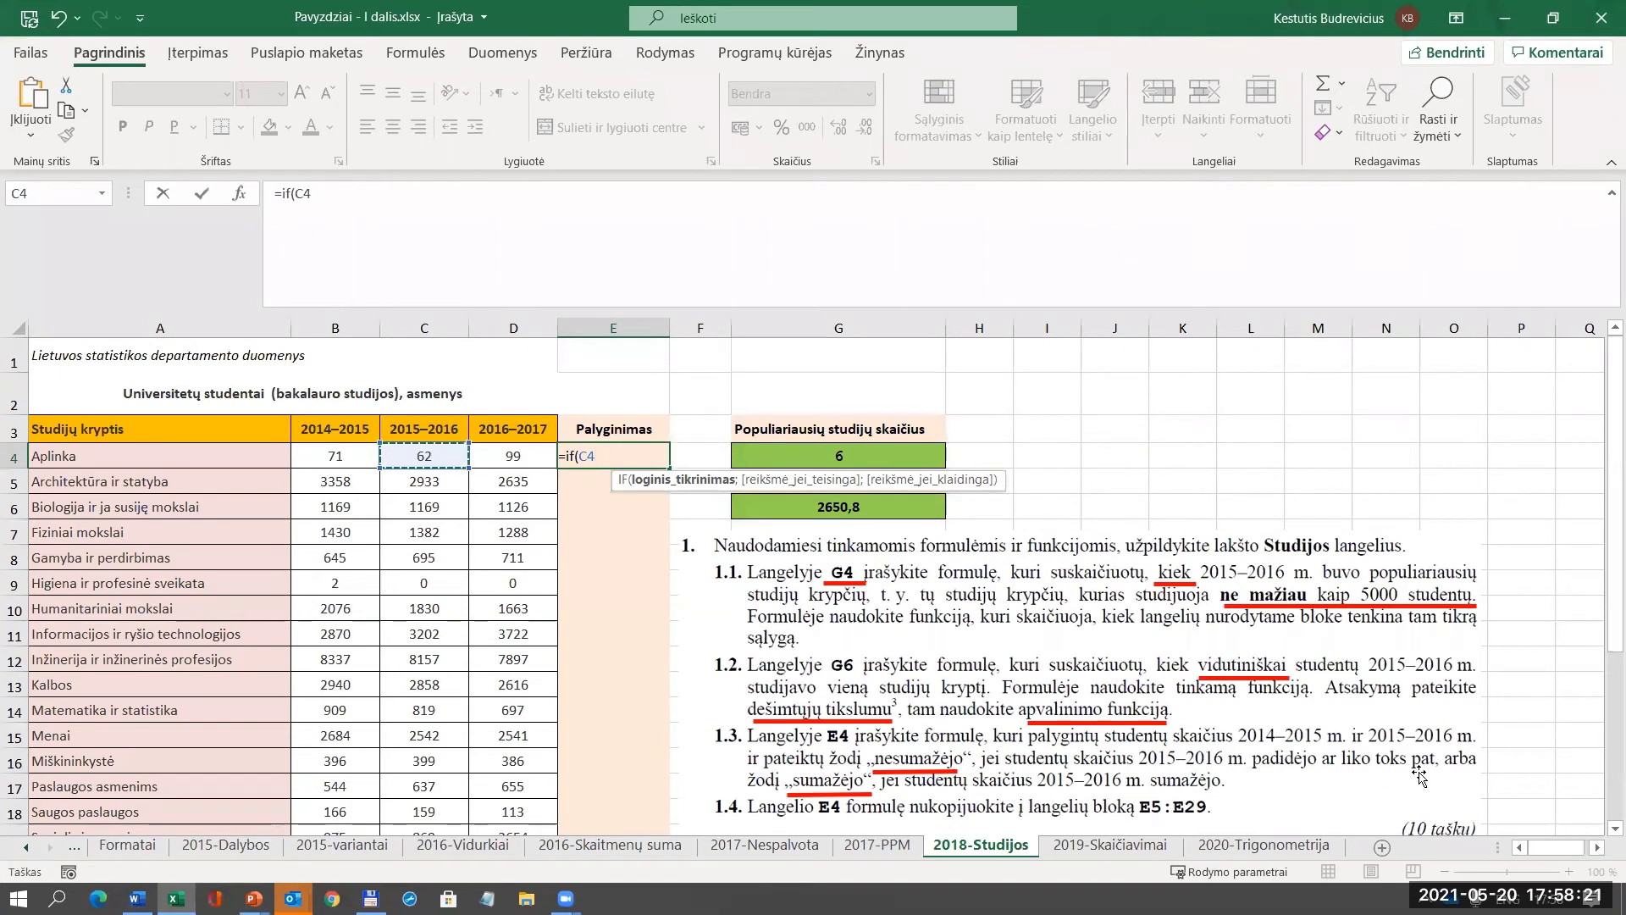
text(>)
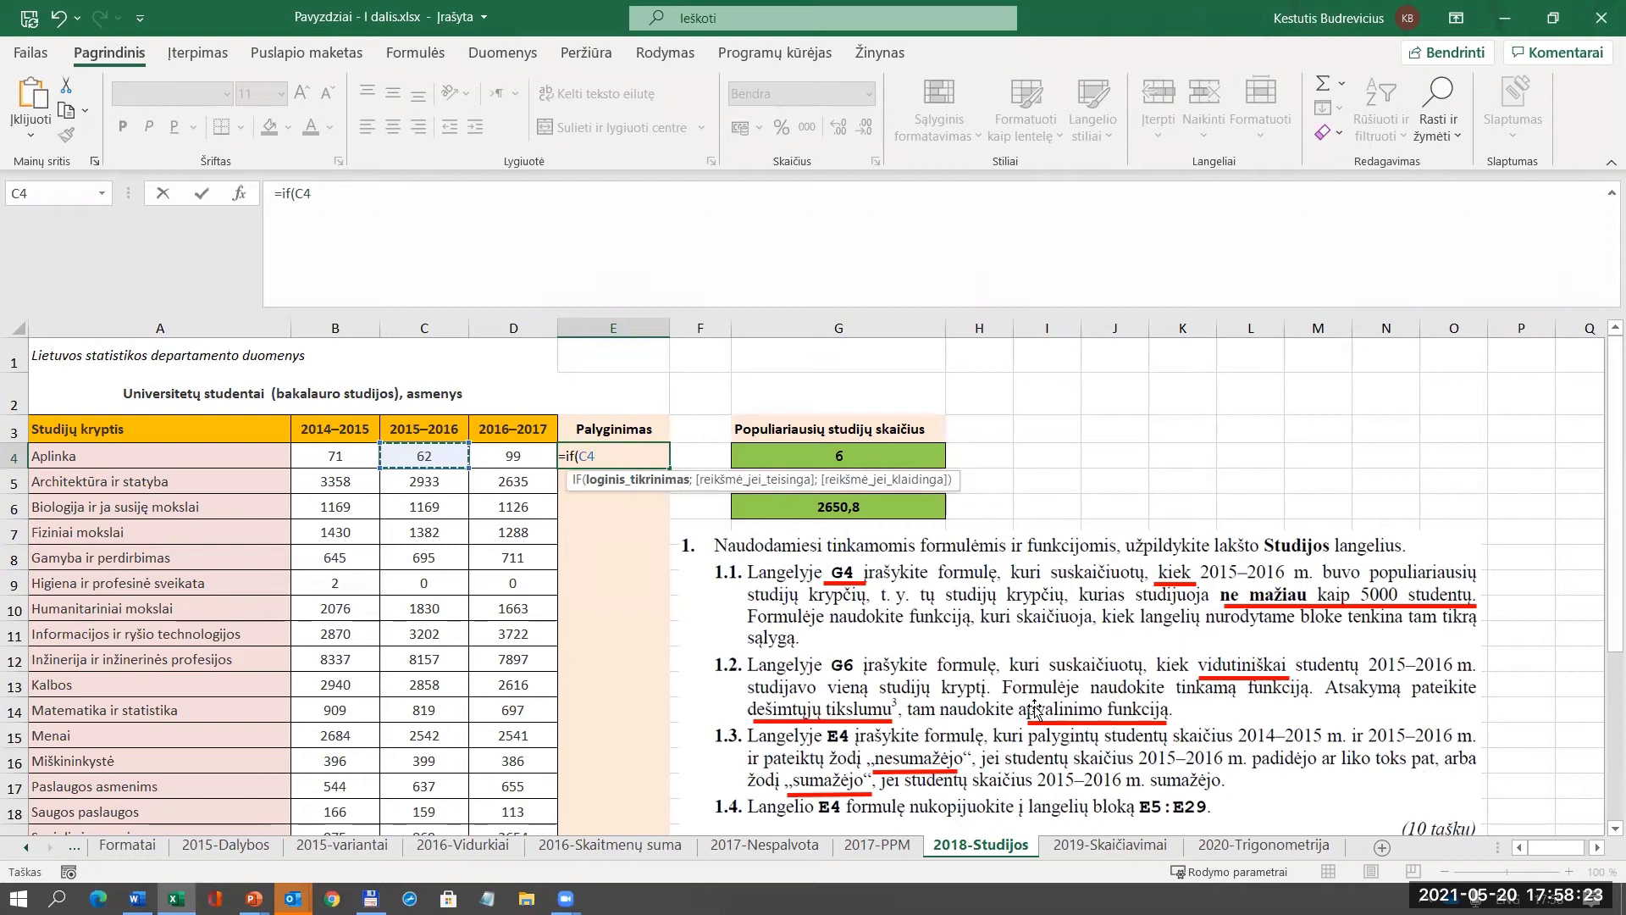
text(=)
click(347, 455)
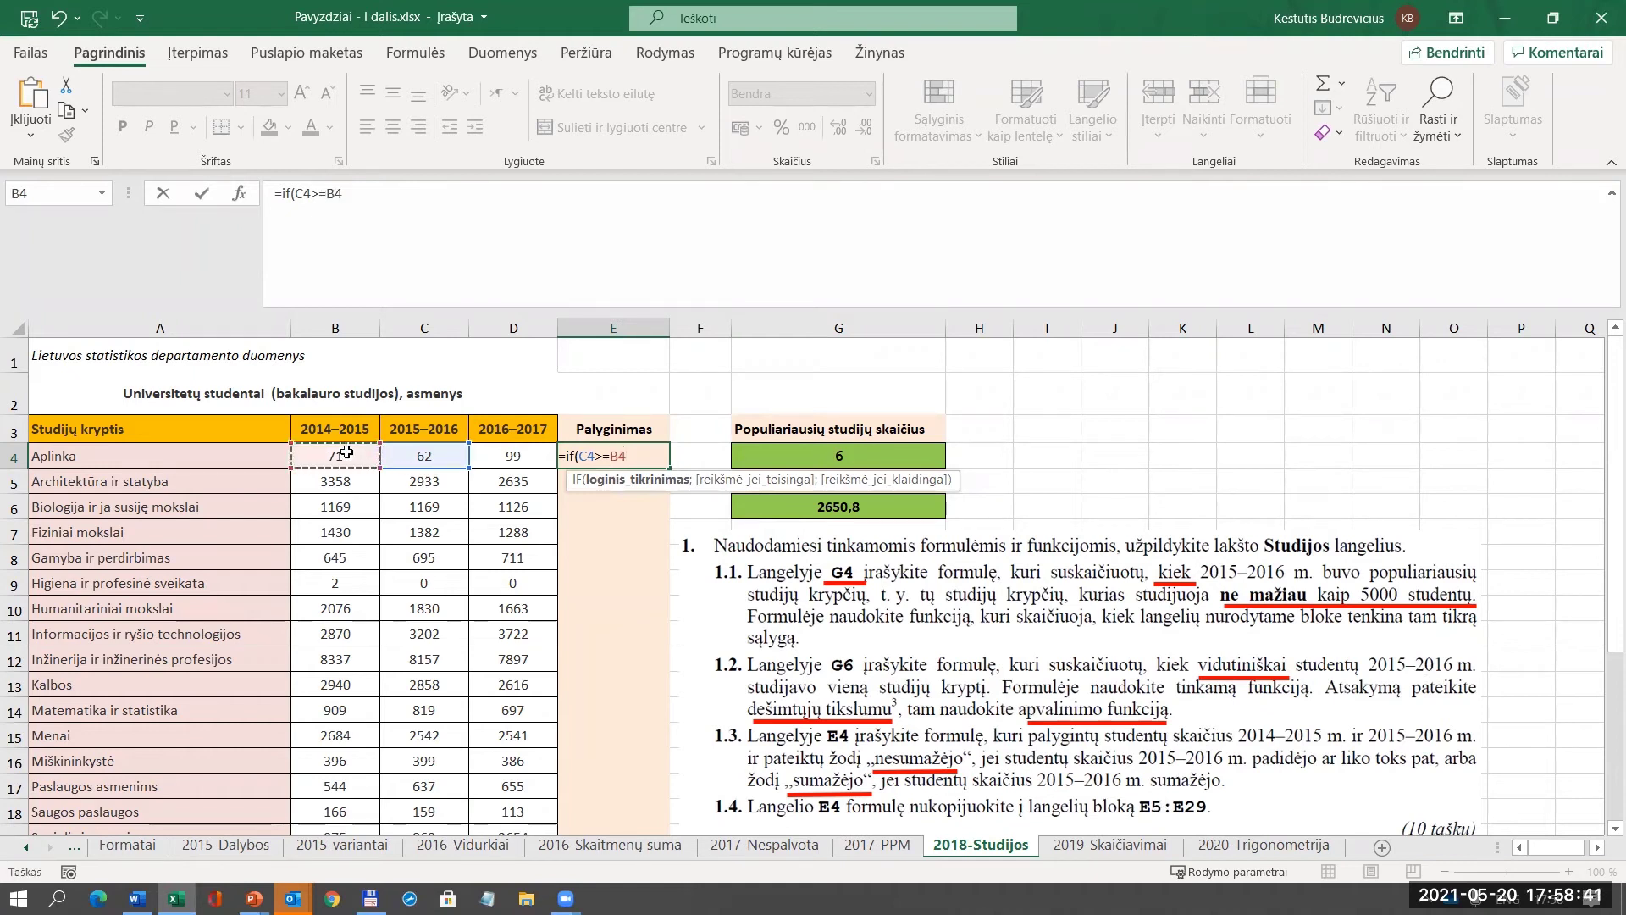
text(;)
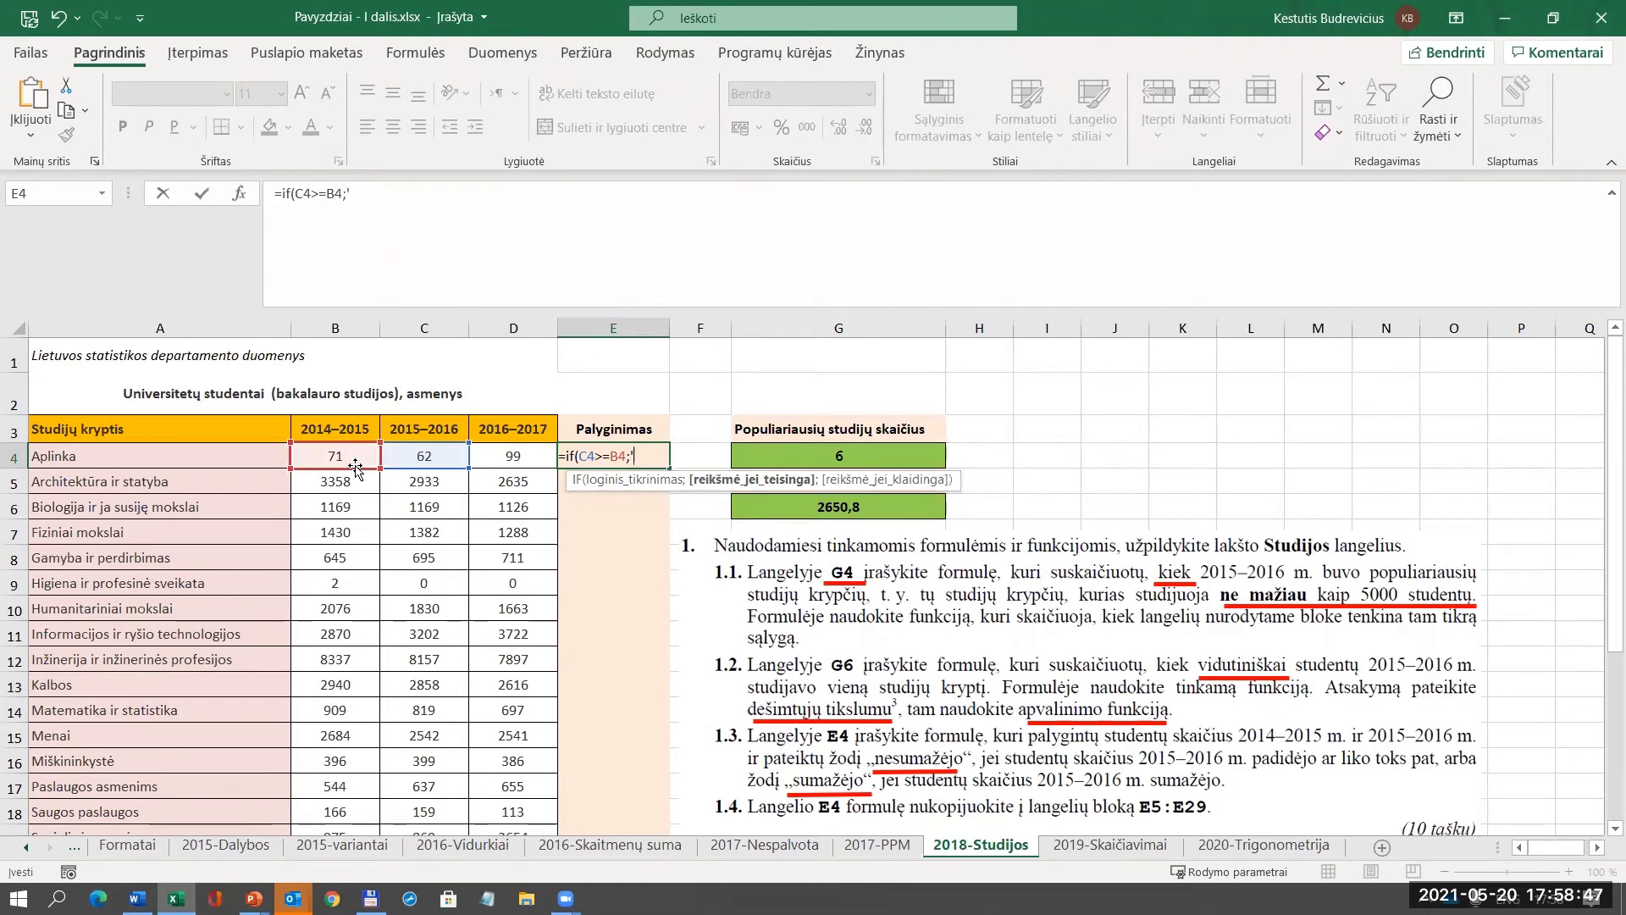
Finish the E4 formula so it returns "nesumažėjo" when true and "sumažėjo" when false.
text("nesuma=)
key(BackSpace)
key(BackSpace)
key(BackSpace)
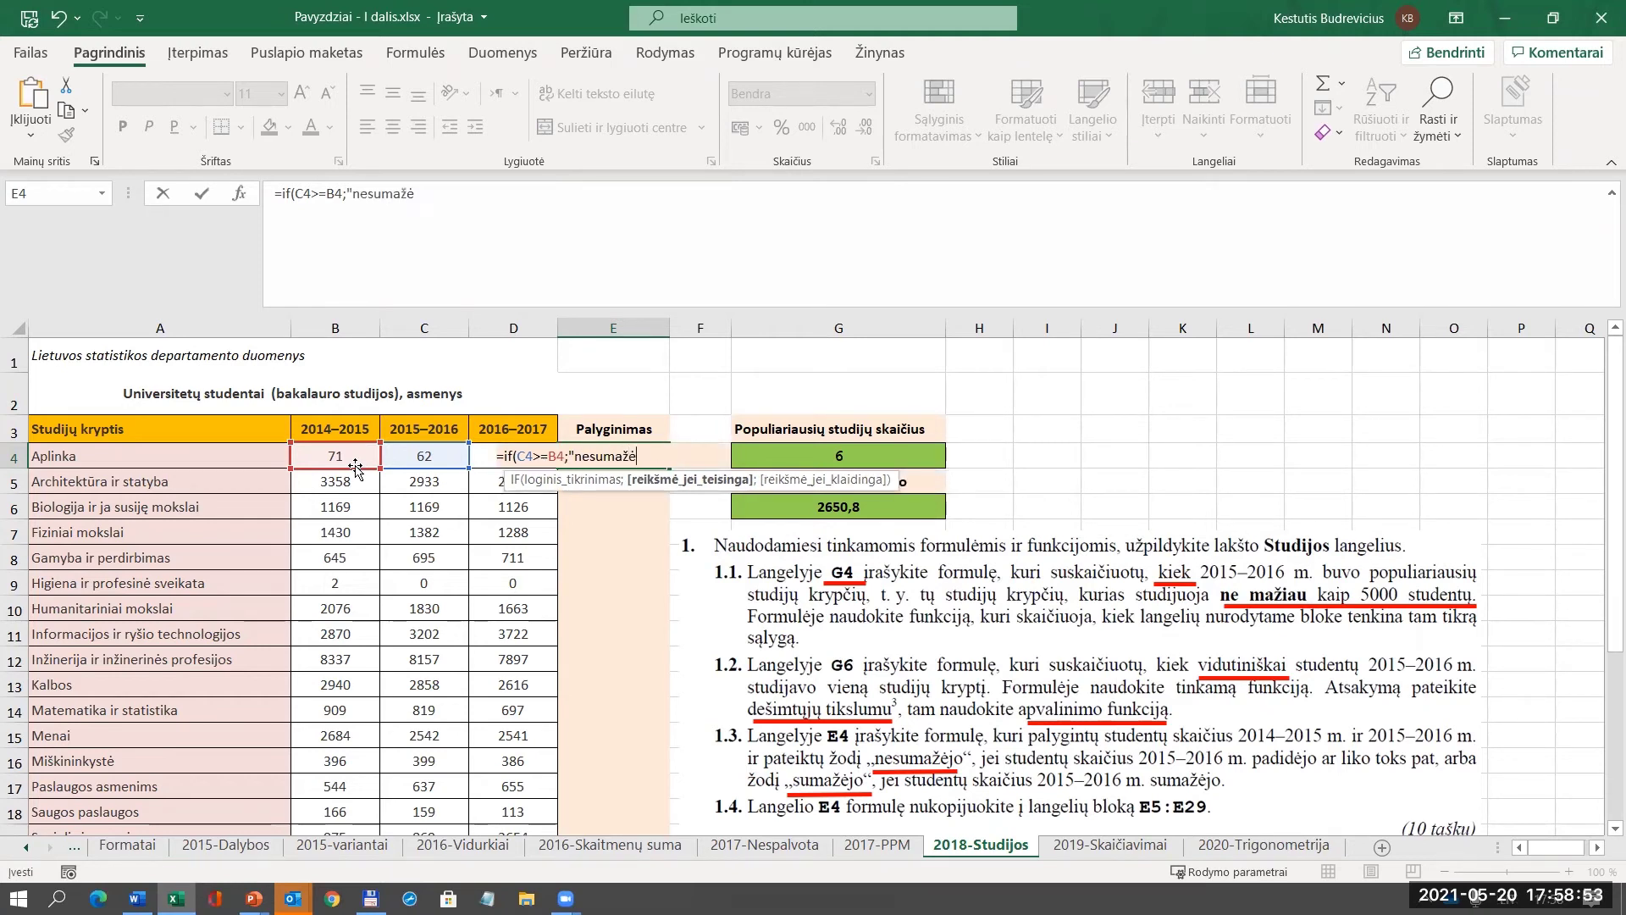
text(žėjo";)
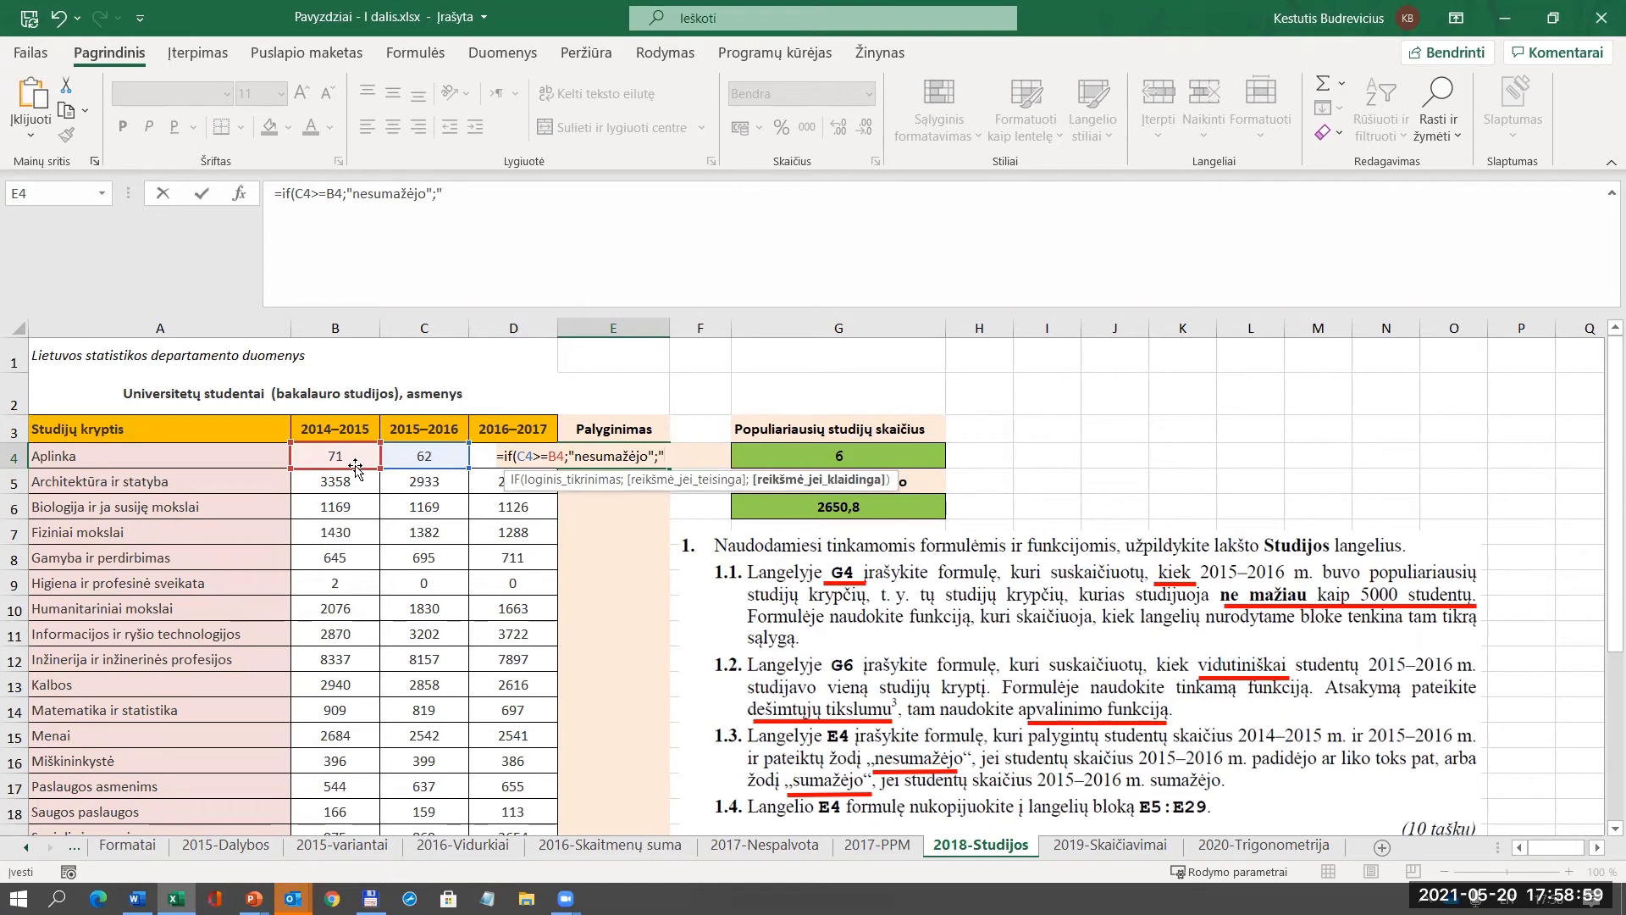
text("sumažėjo"))
key(Return)
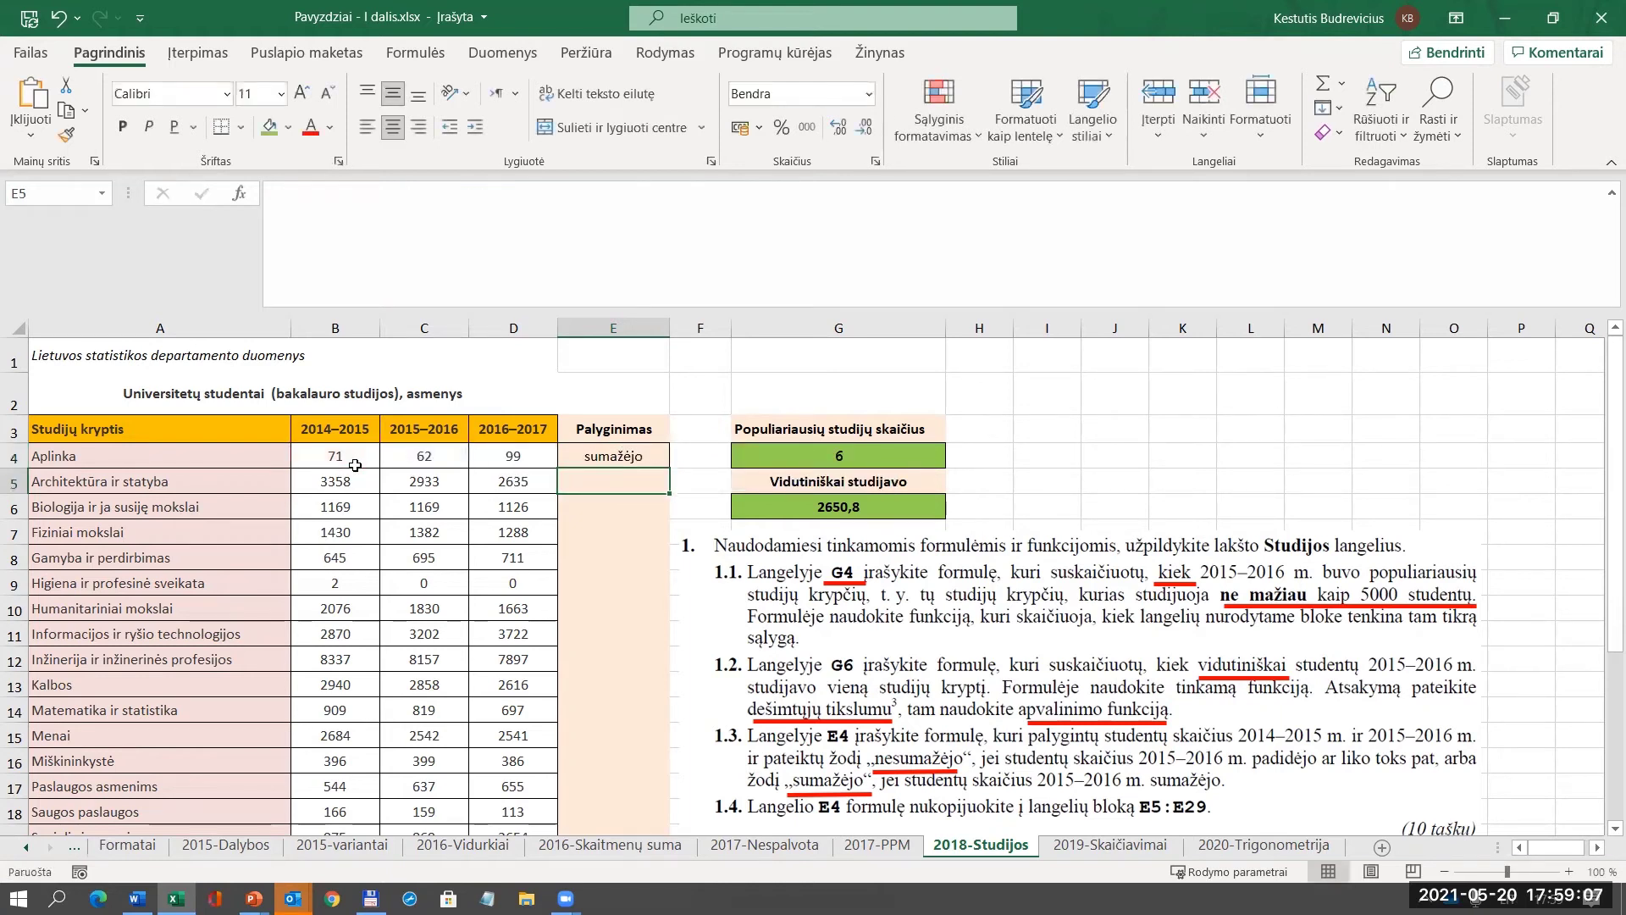
Check B4 and C4 against the result, and copy the E4 formula down through E29.
click(353, 460)
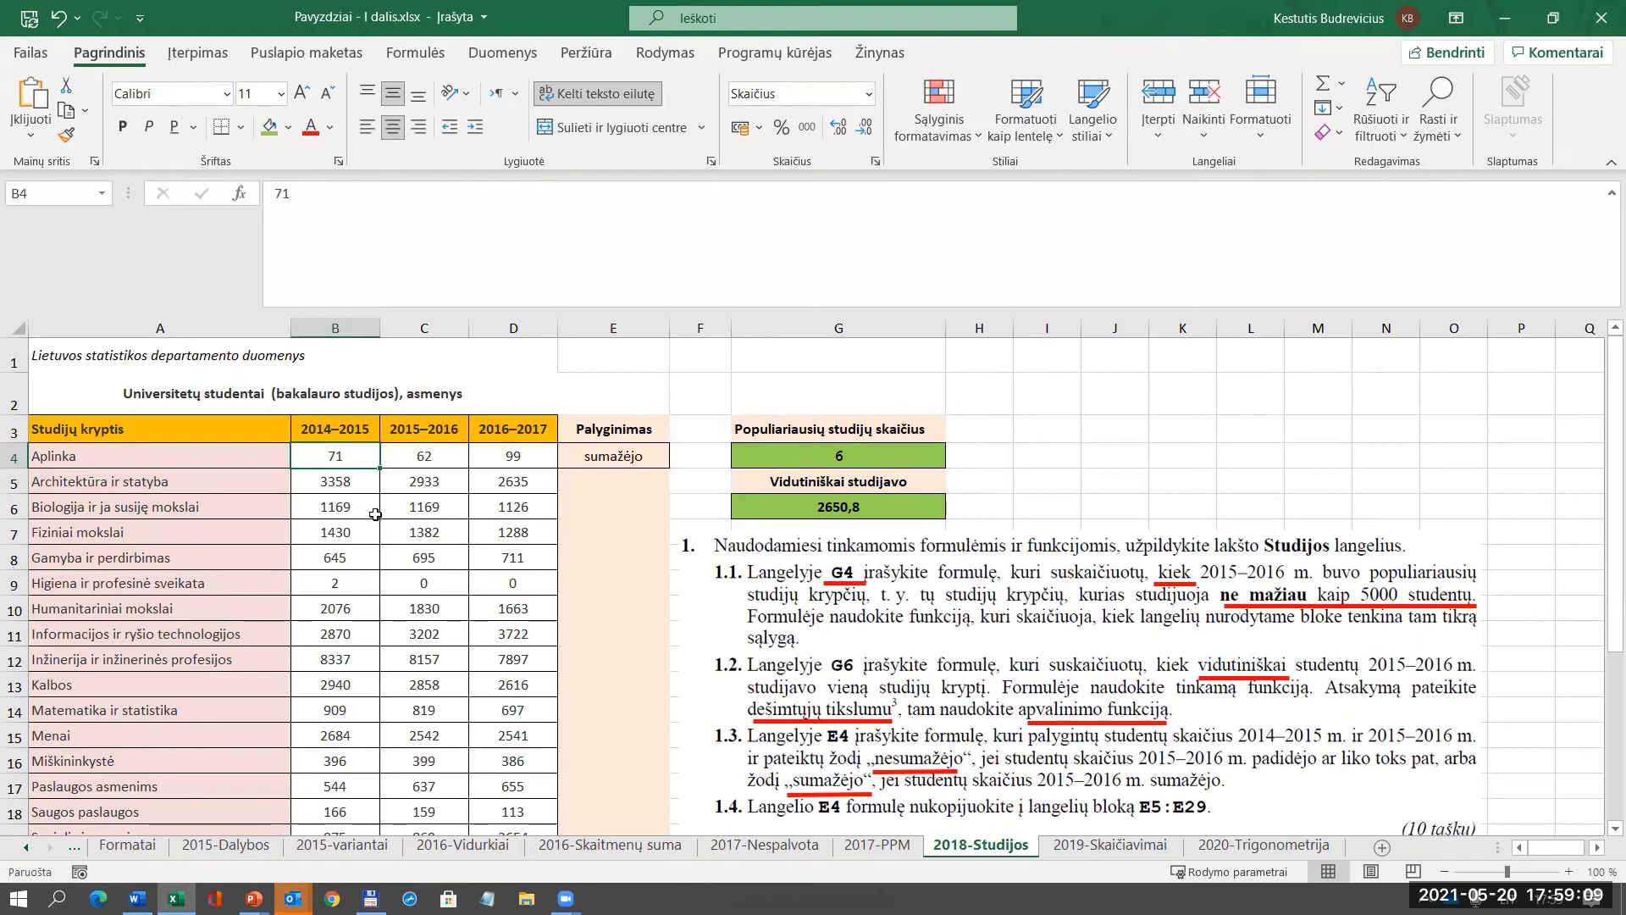
click(421, 457)
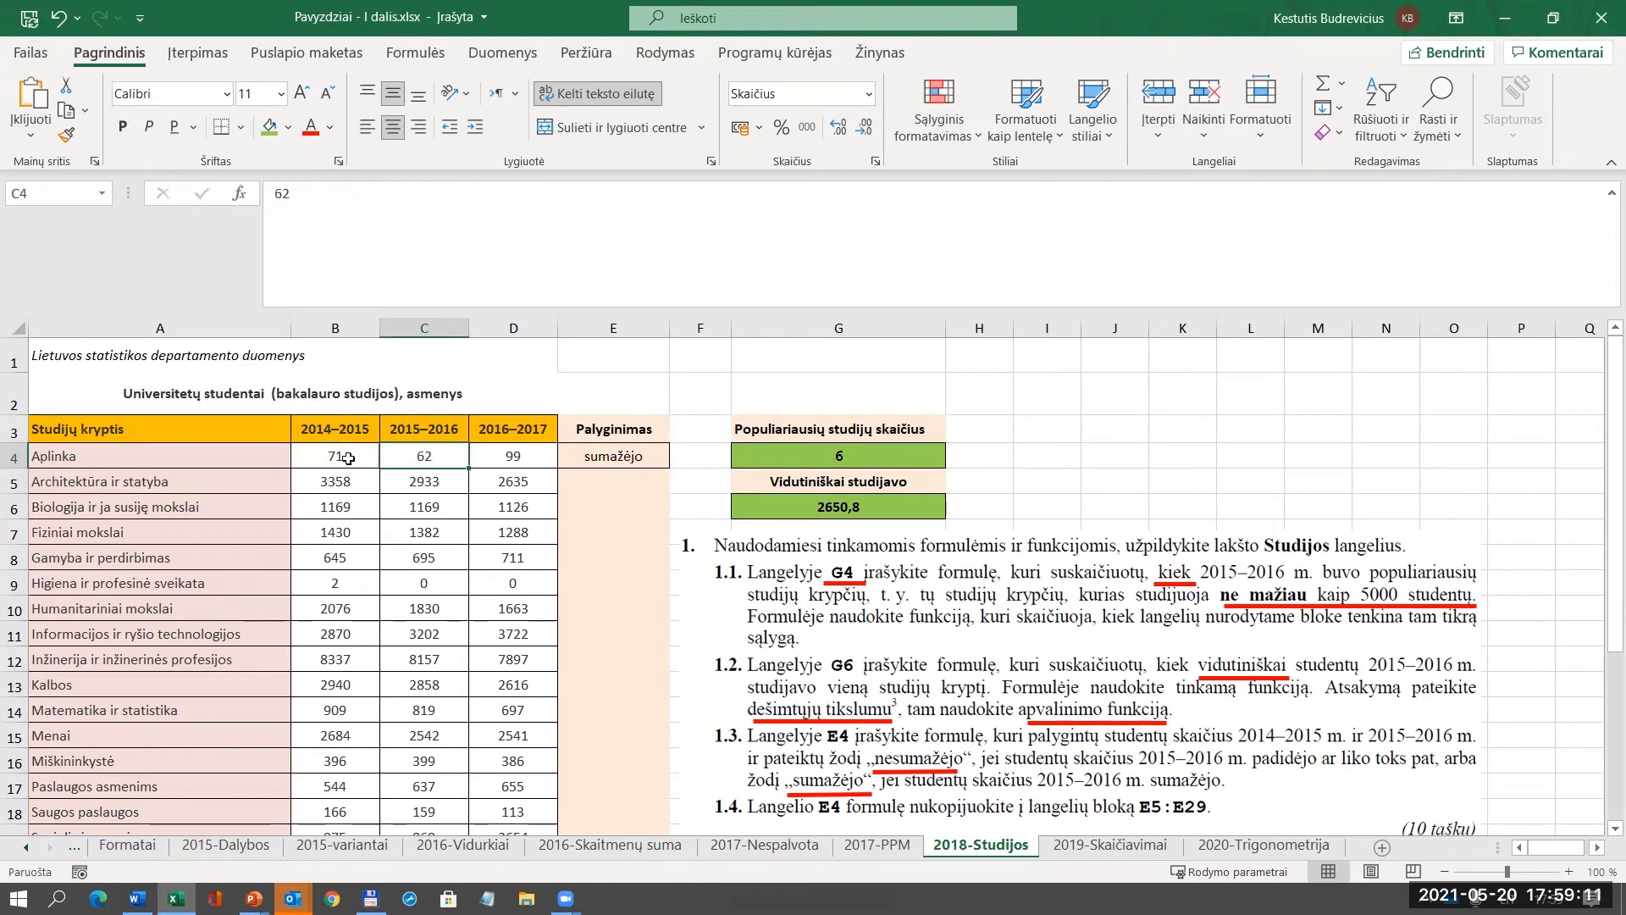
click(664, 460)
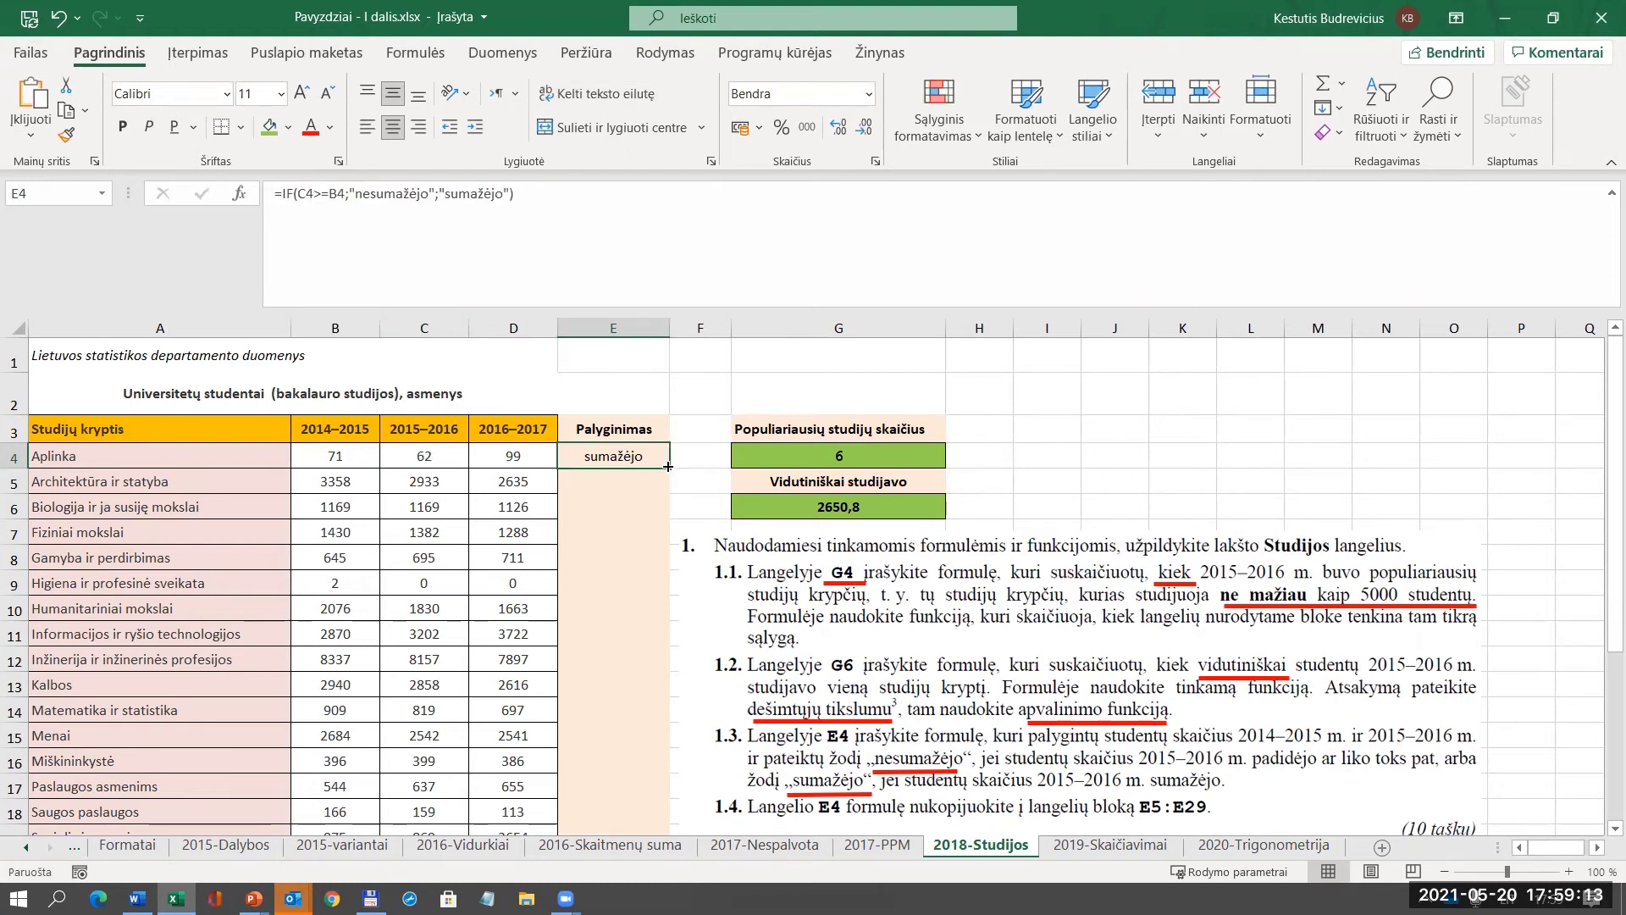
double_click(668, 467)
Review the comparison results in column E against the 2014–2015 and 2015–2016 student numbers, including rows 27 and 29.
scroll(668, 523, down, 1)
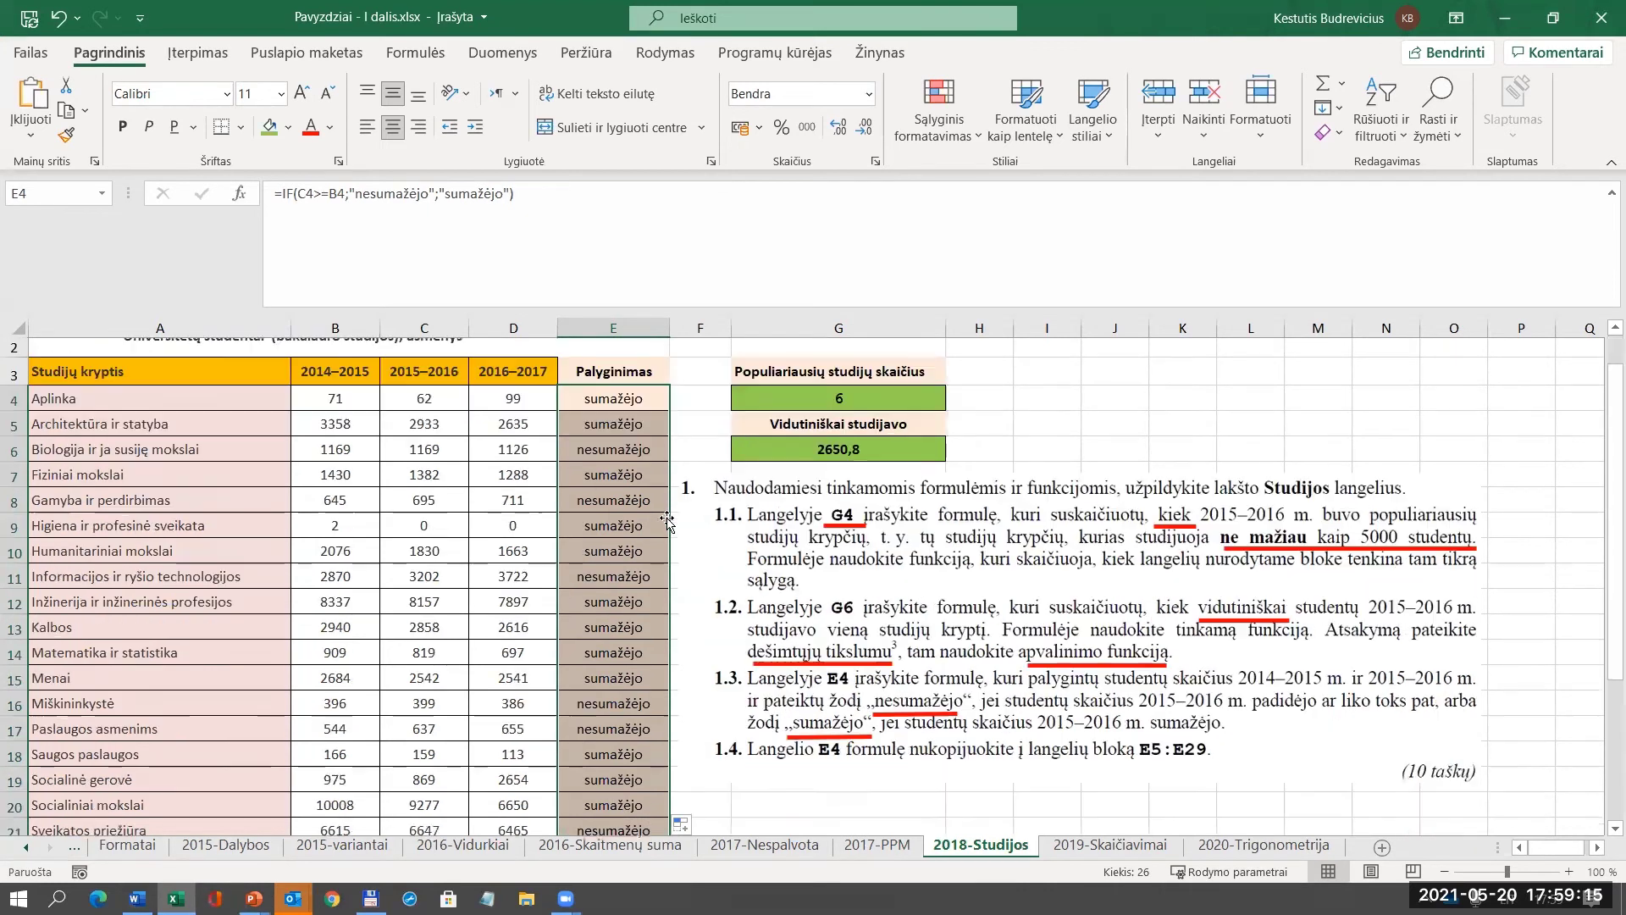
scroll(668, 523, down, 5)
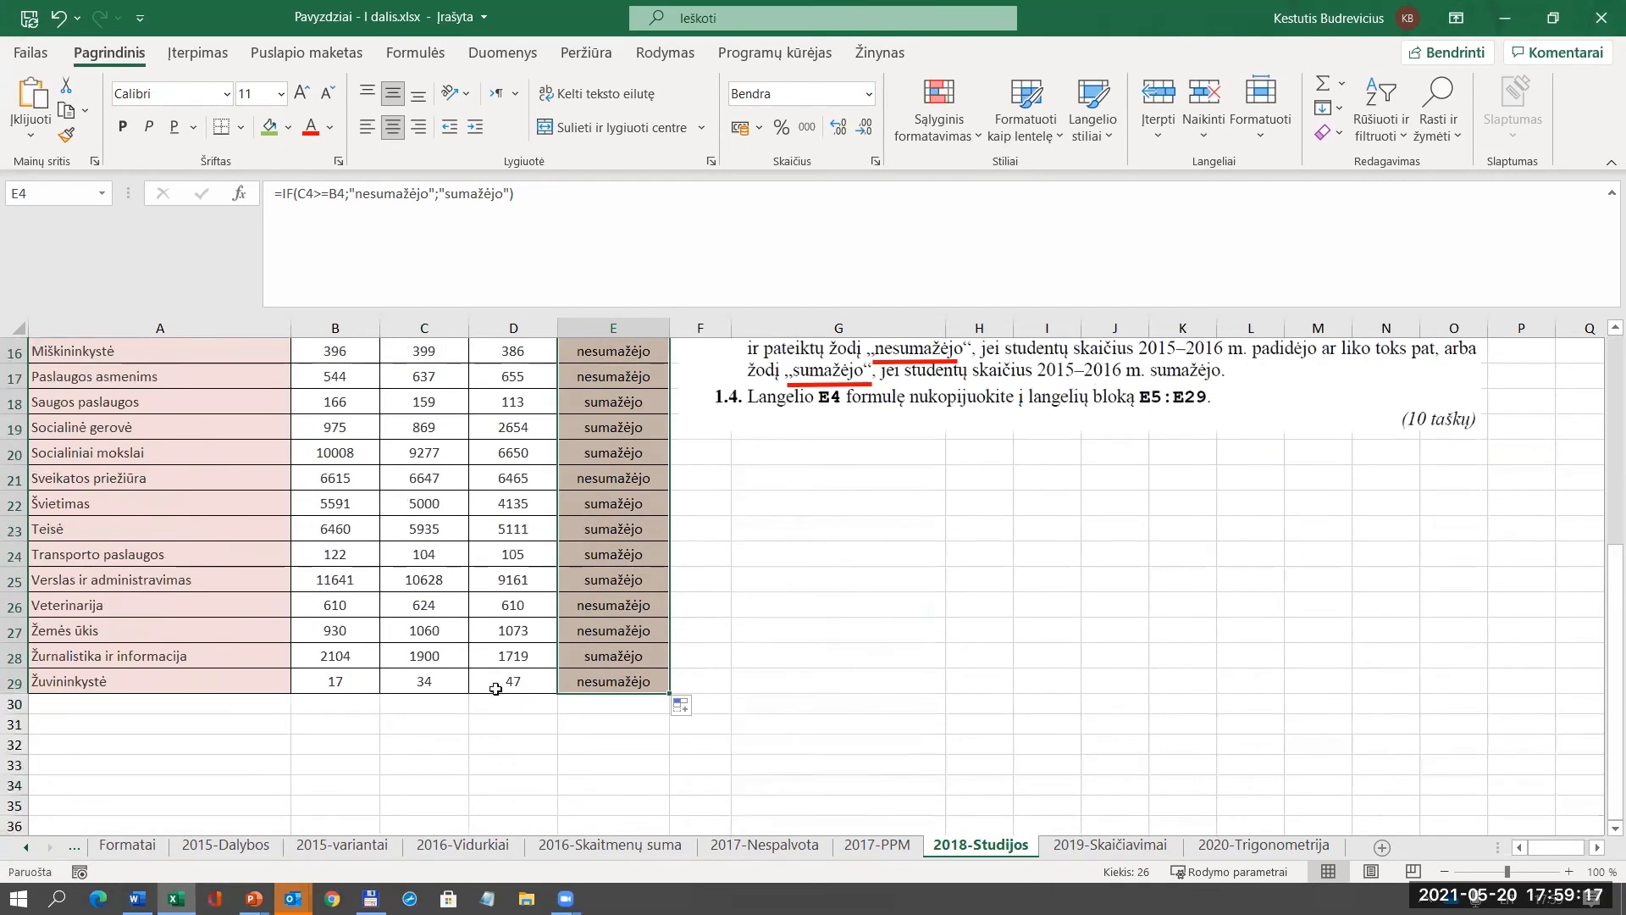
drag(361, 635, 508, 623)
click(577, 630)
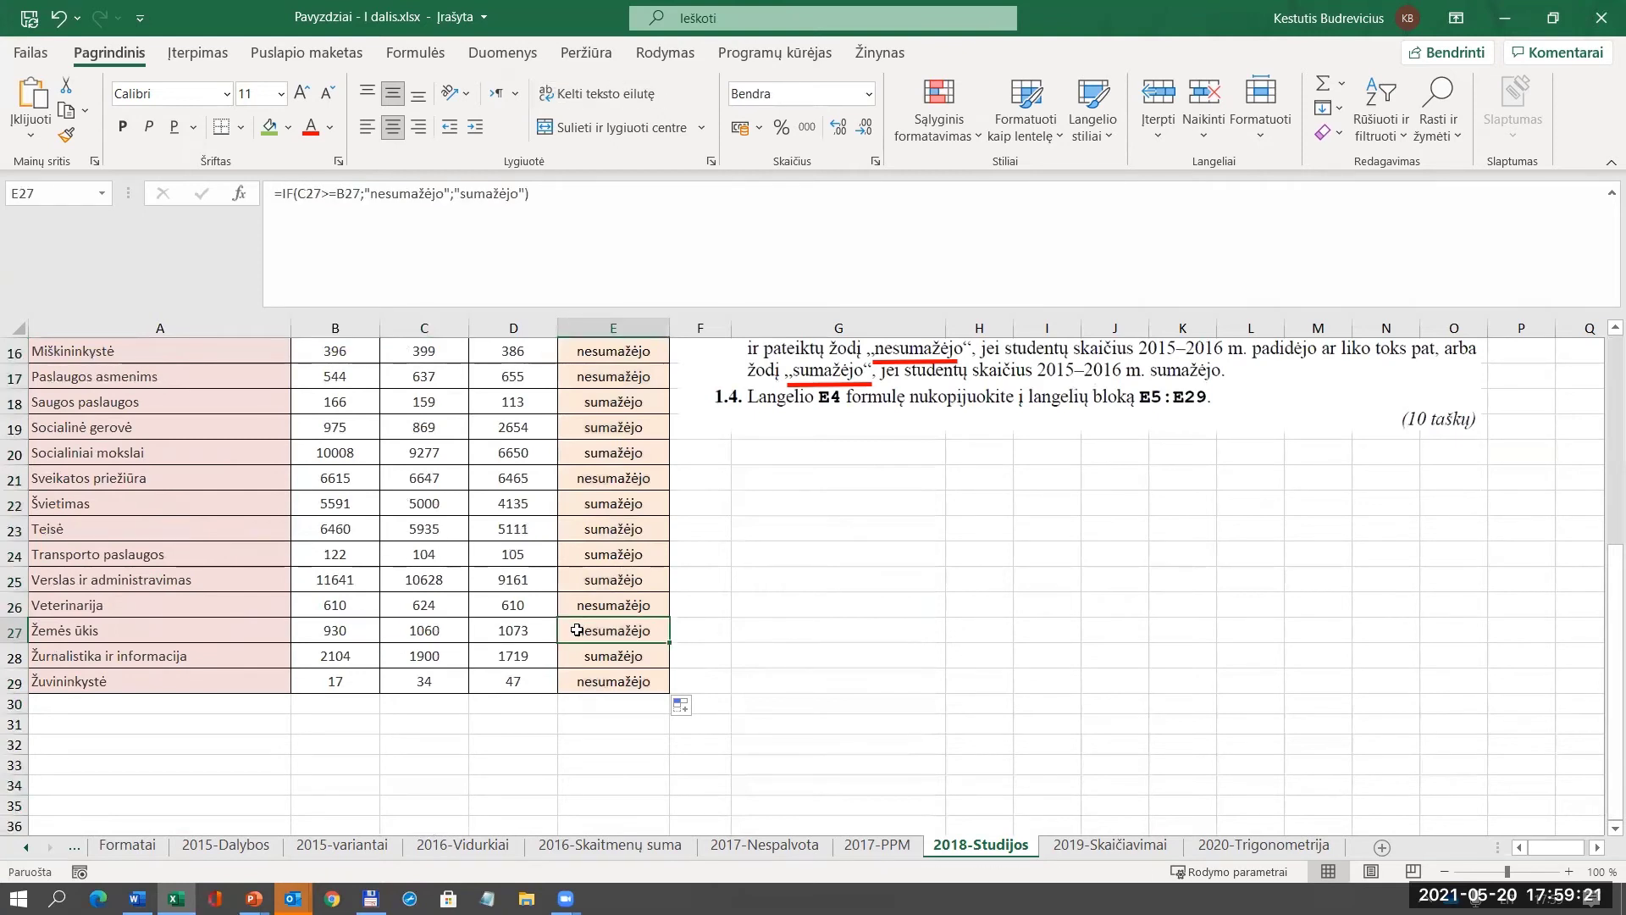
drag(330, 680, 437, 682)
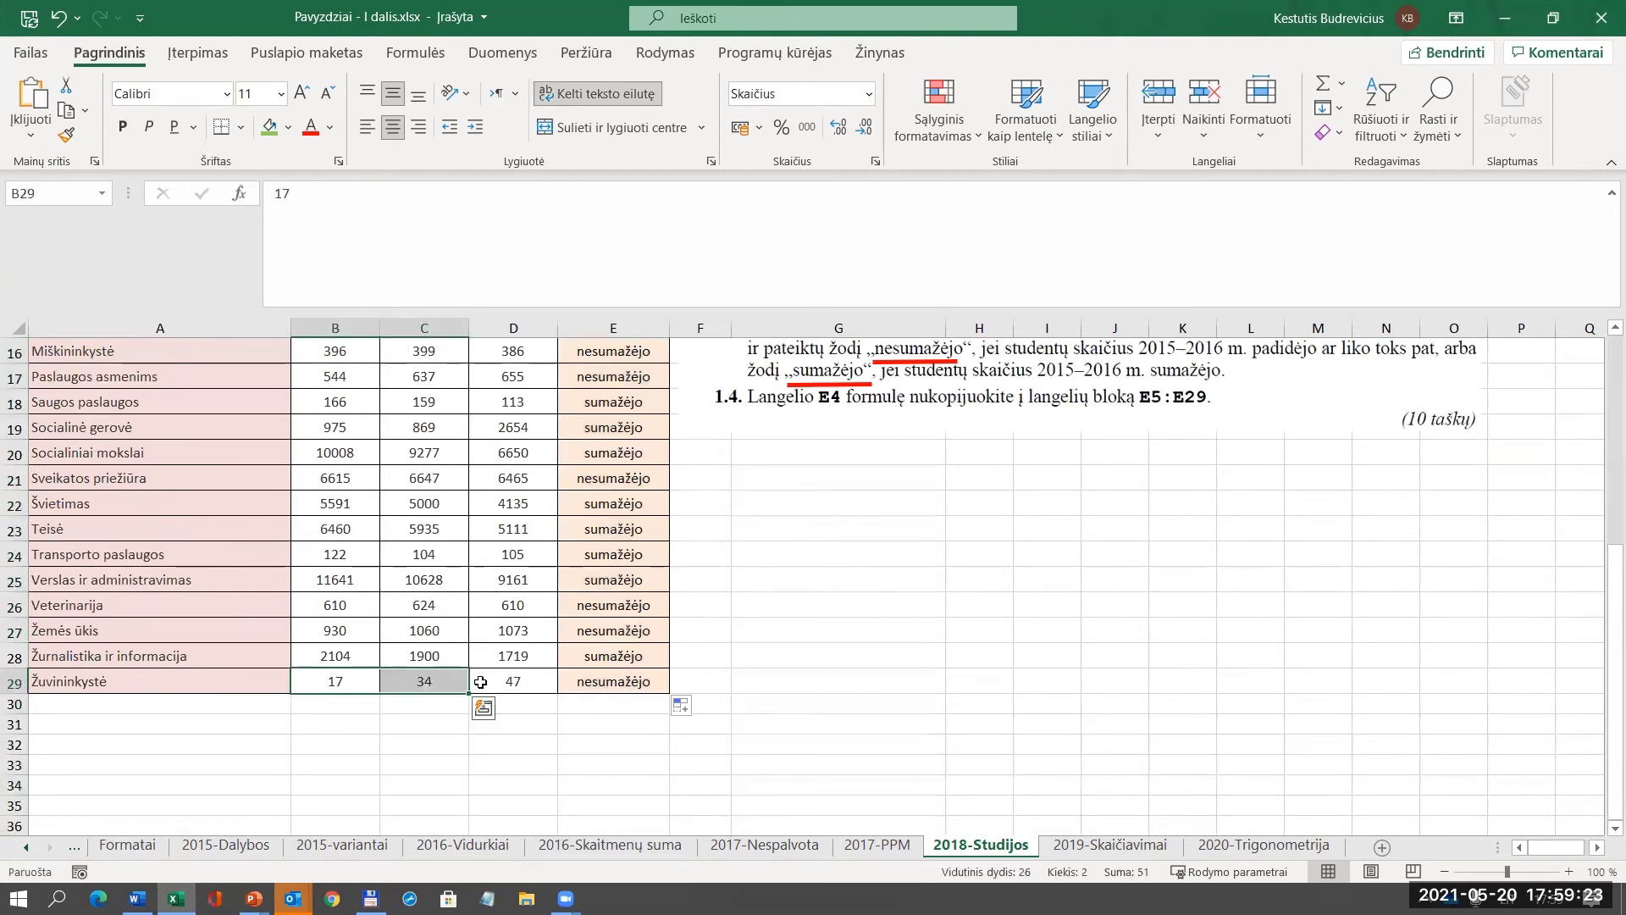
scroll(461, 676, up, 1)
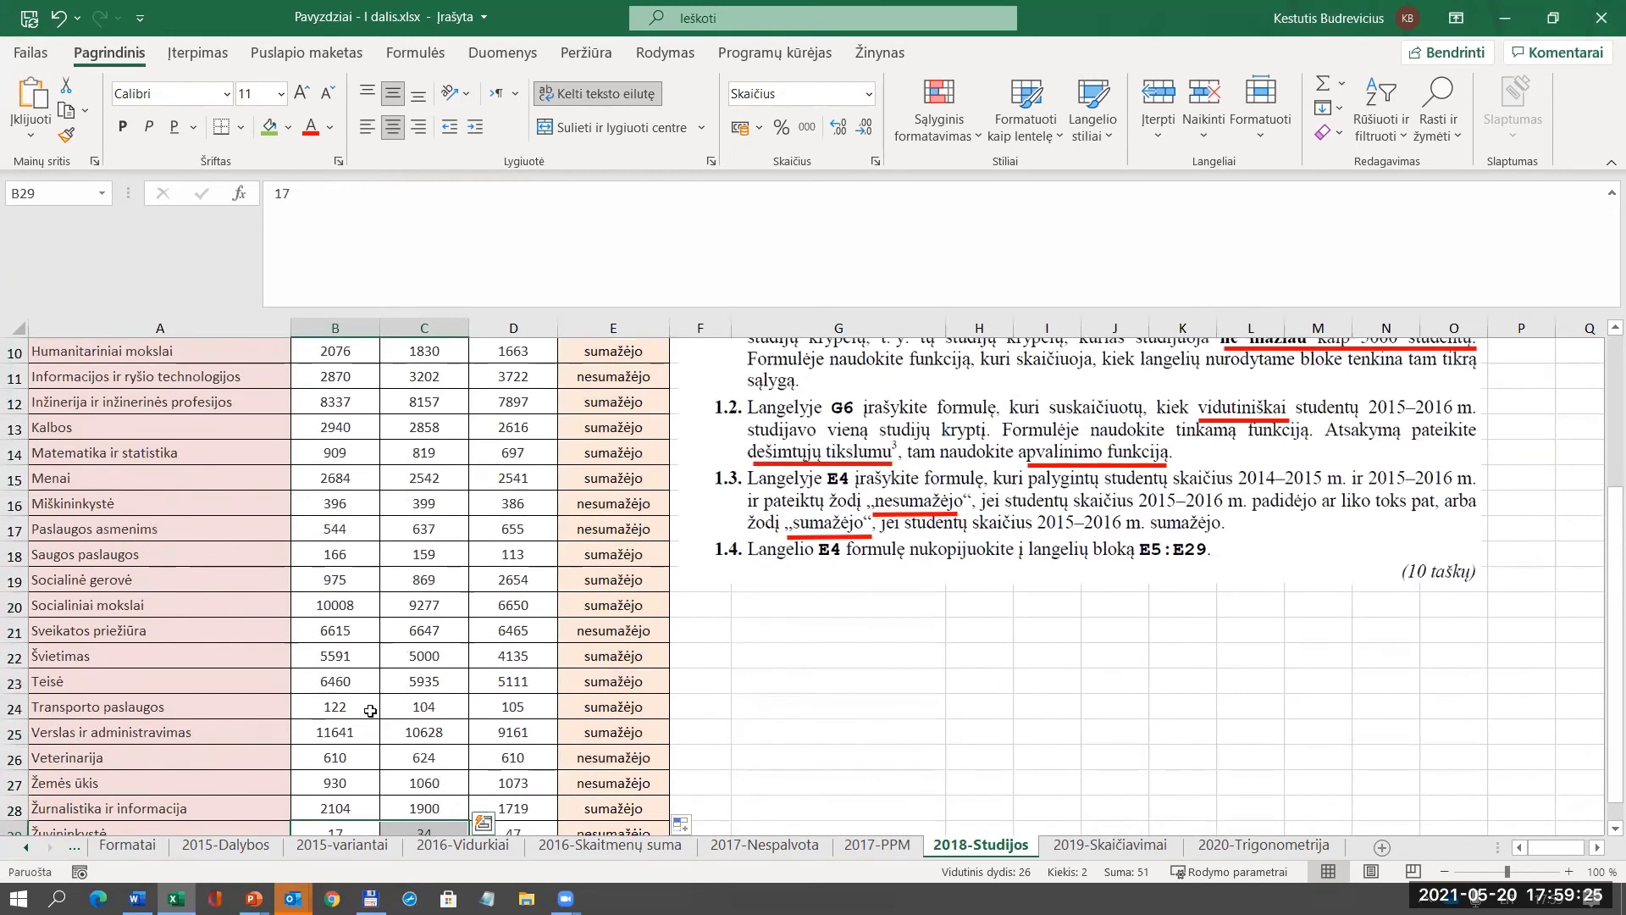
scroll(377, 650, up, 1)
scroll(377, 649, up, 1)
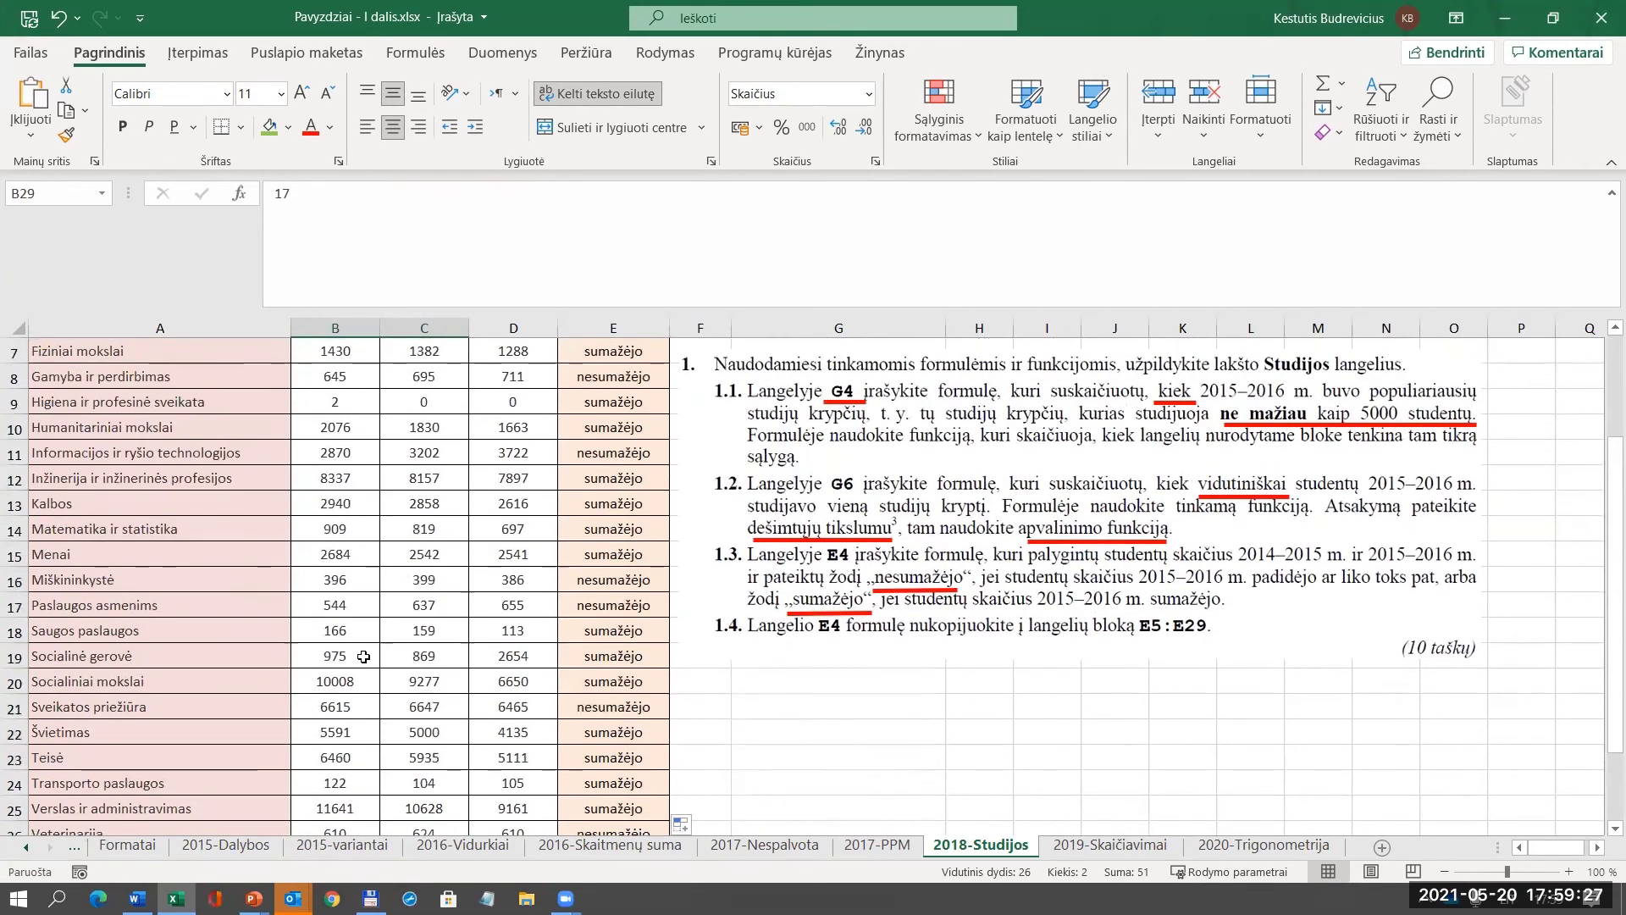
scroll(364, 657, up, 1)
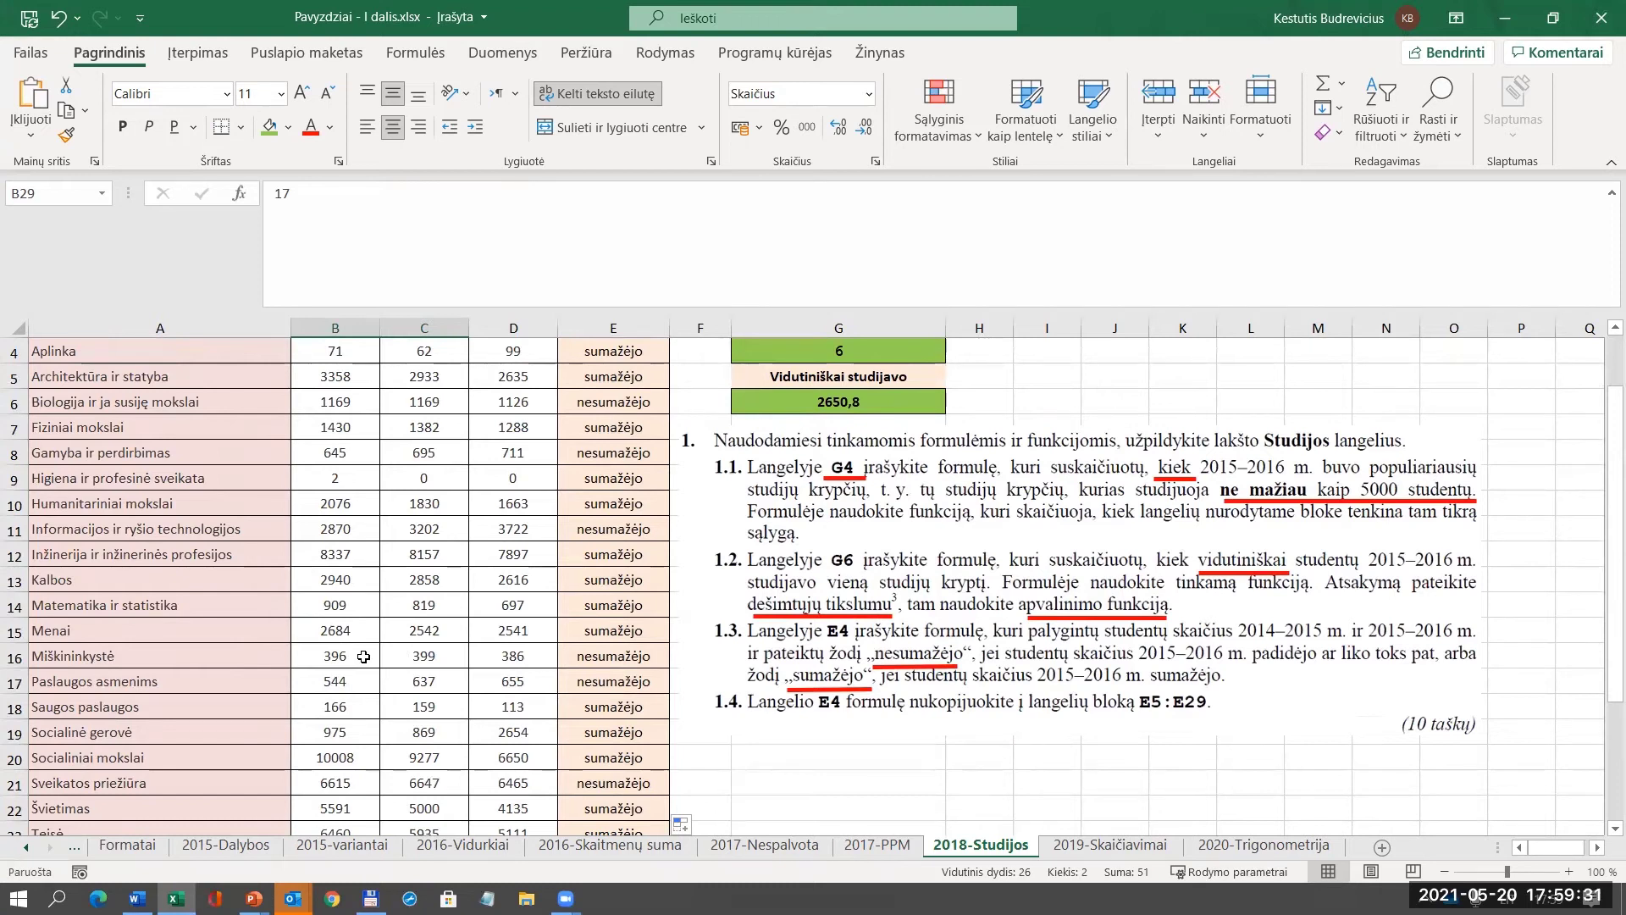
scroll(363, 656, up, 2)
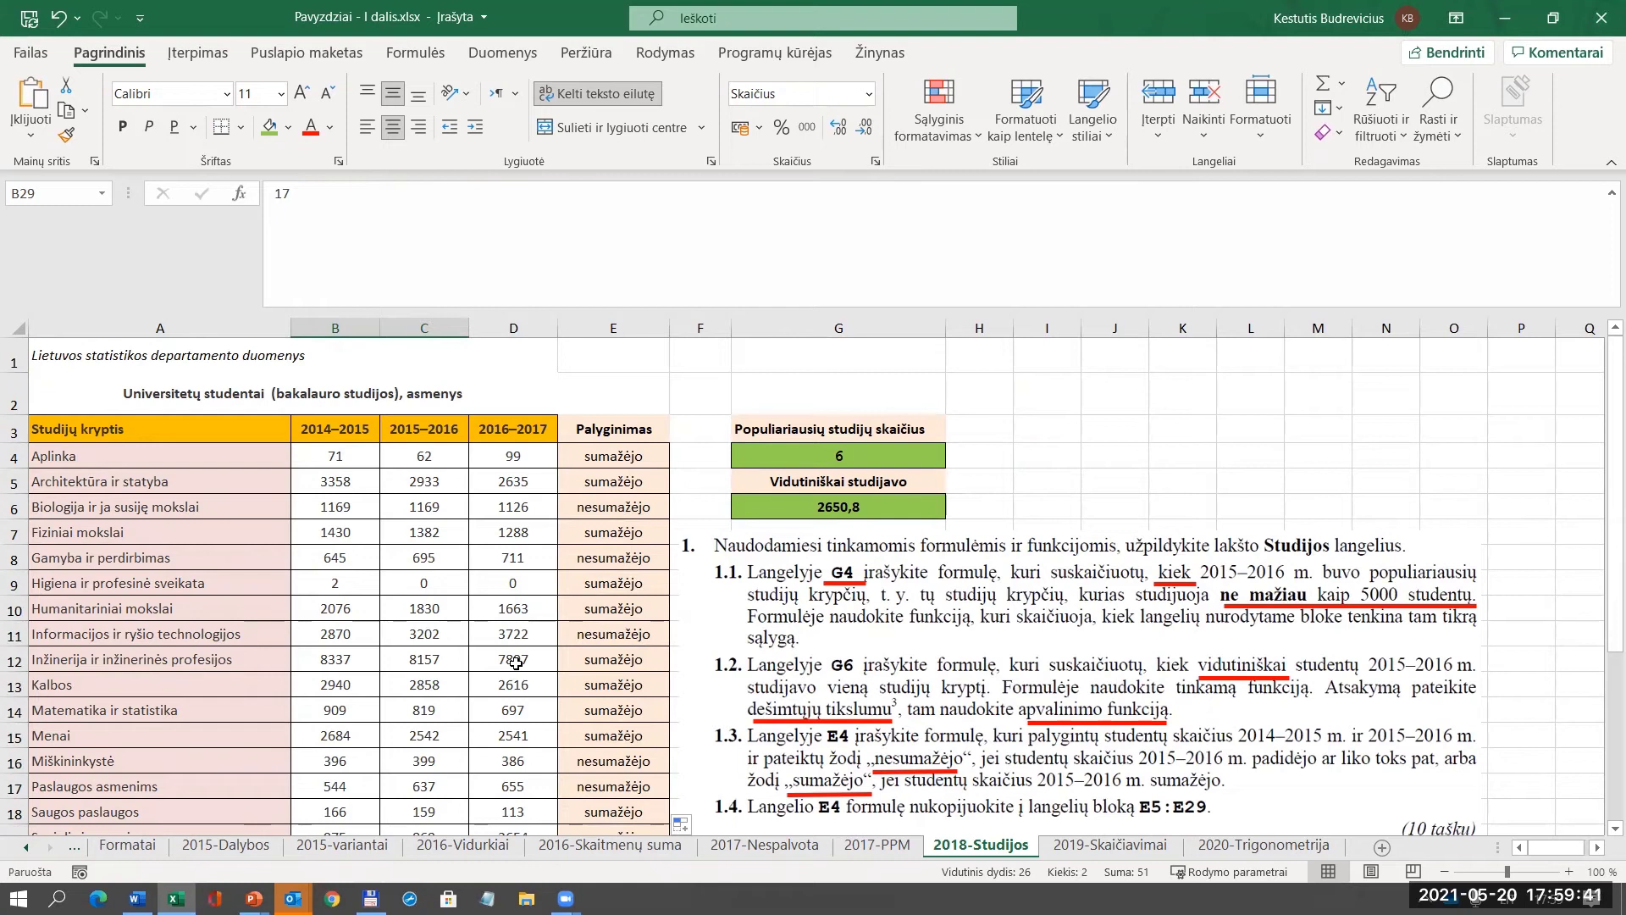
On the 2020-Trigonometrija sheet, begin an IF formula in D3 that tests whether C3=G3.
click(1248, 842)
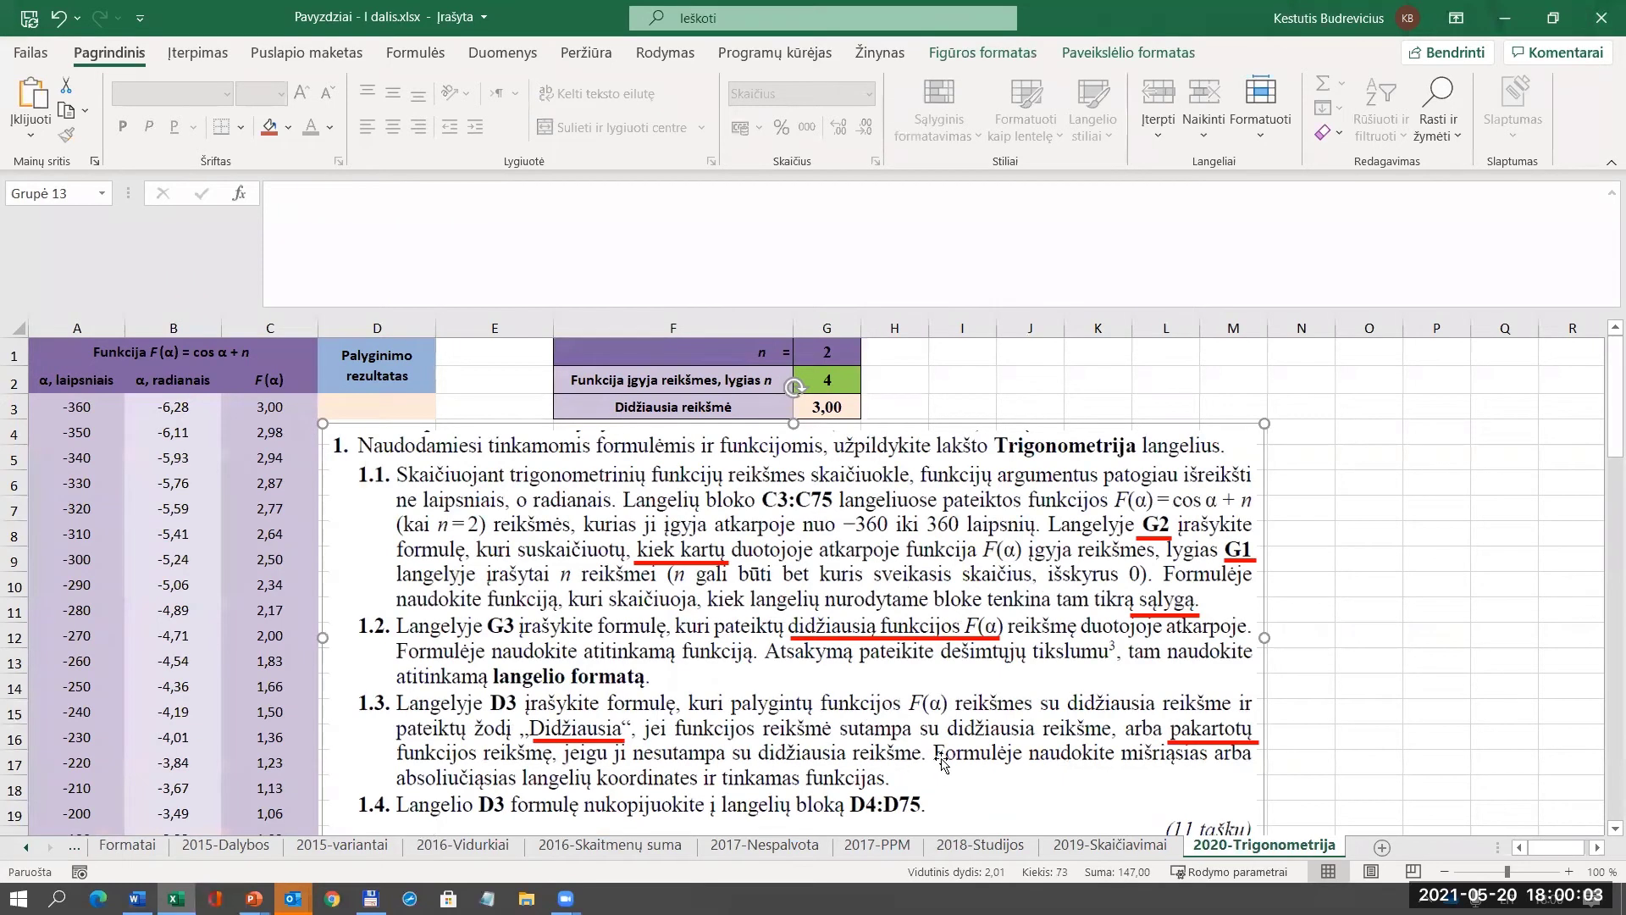
click(374, 406)
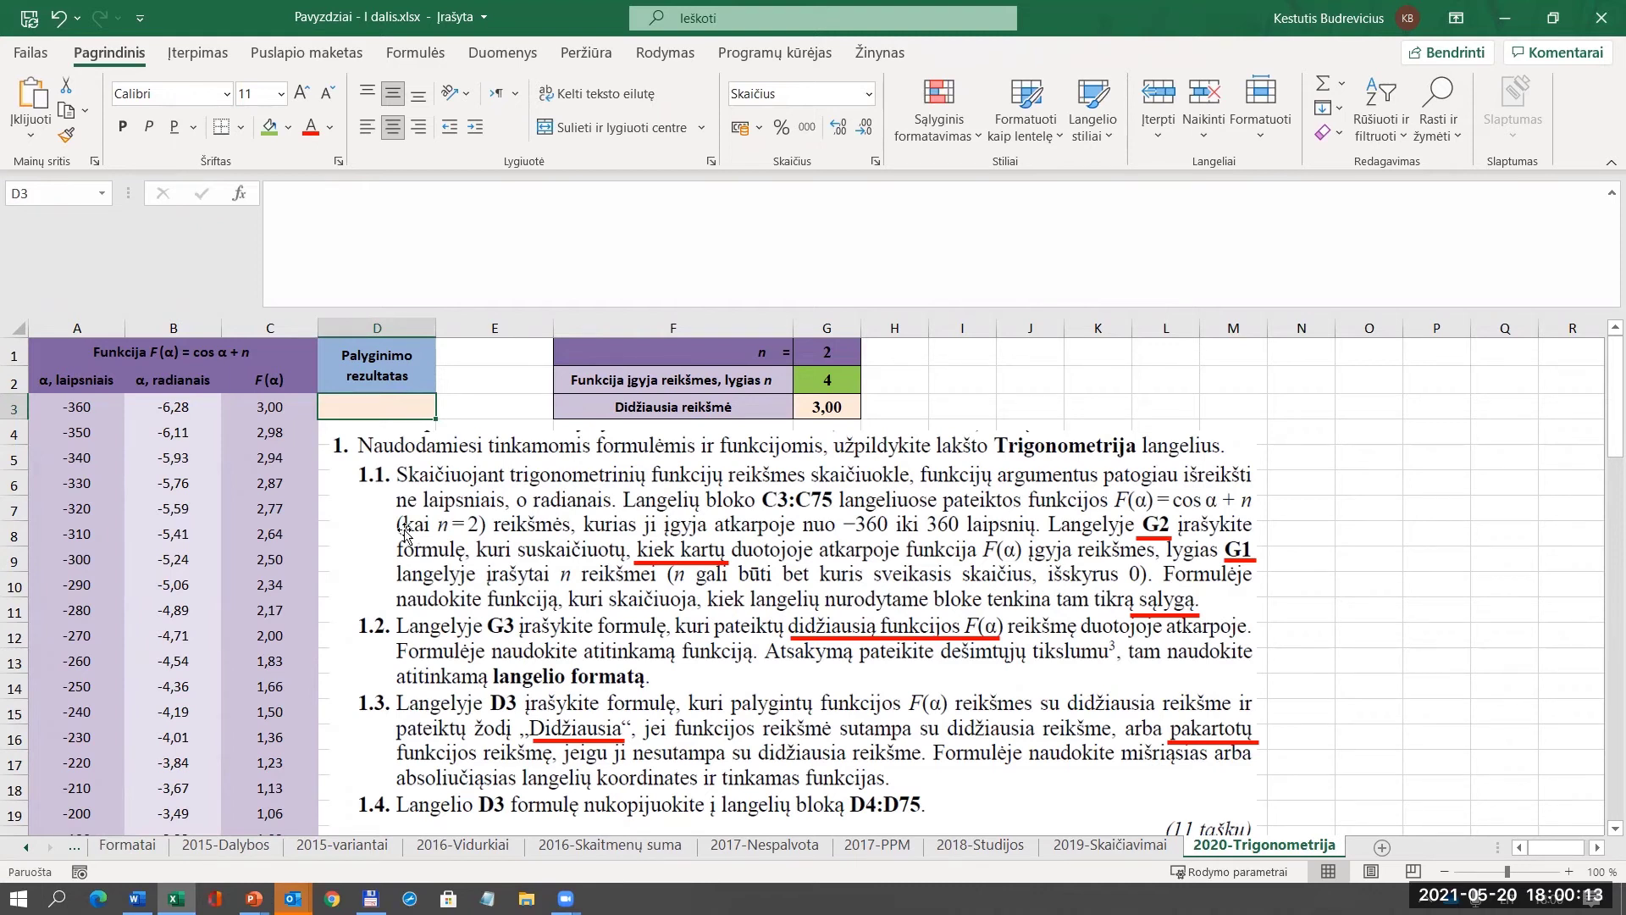
click(241, 193)
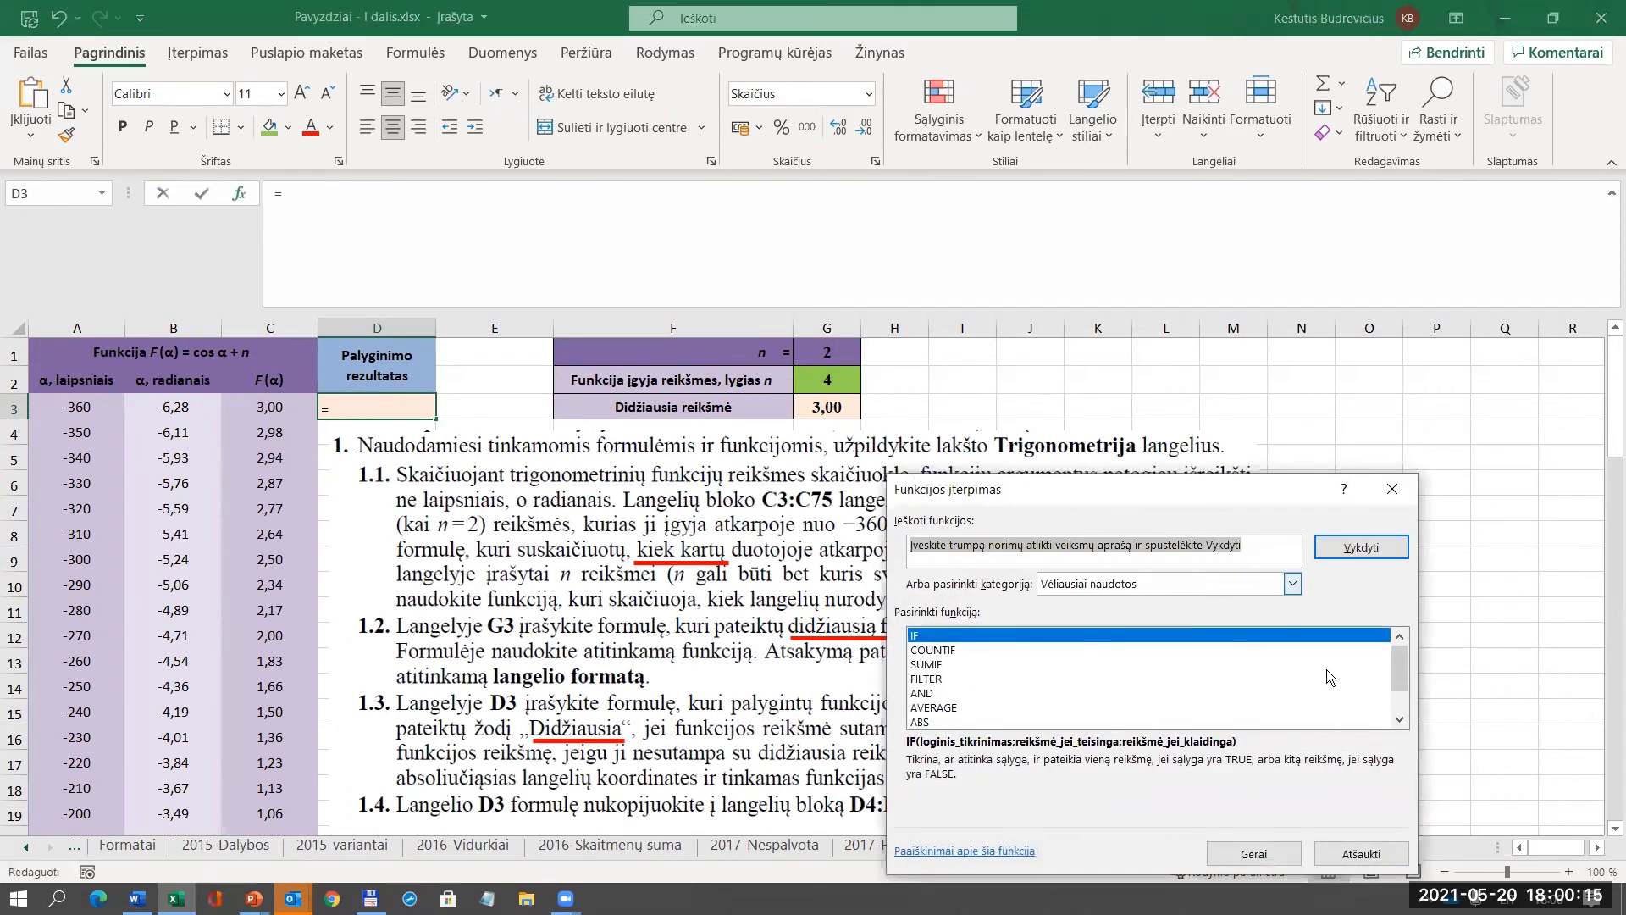
click(1275, 852)
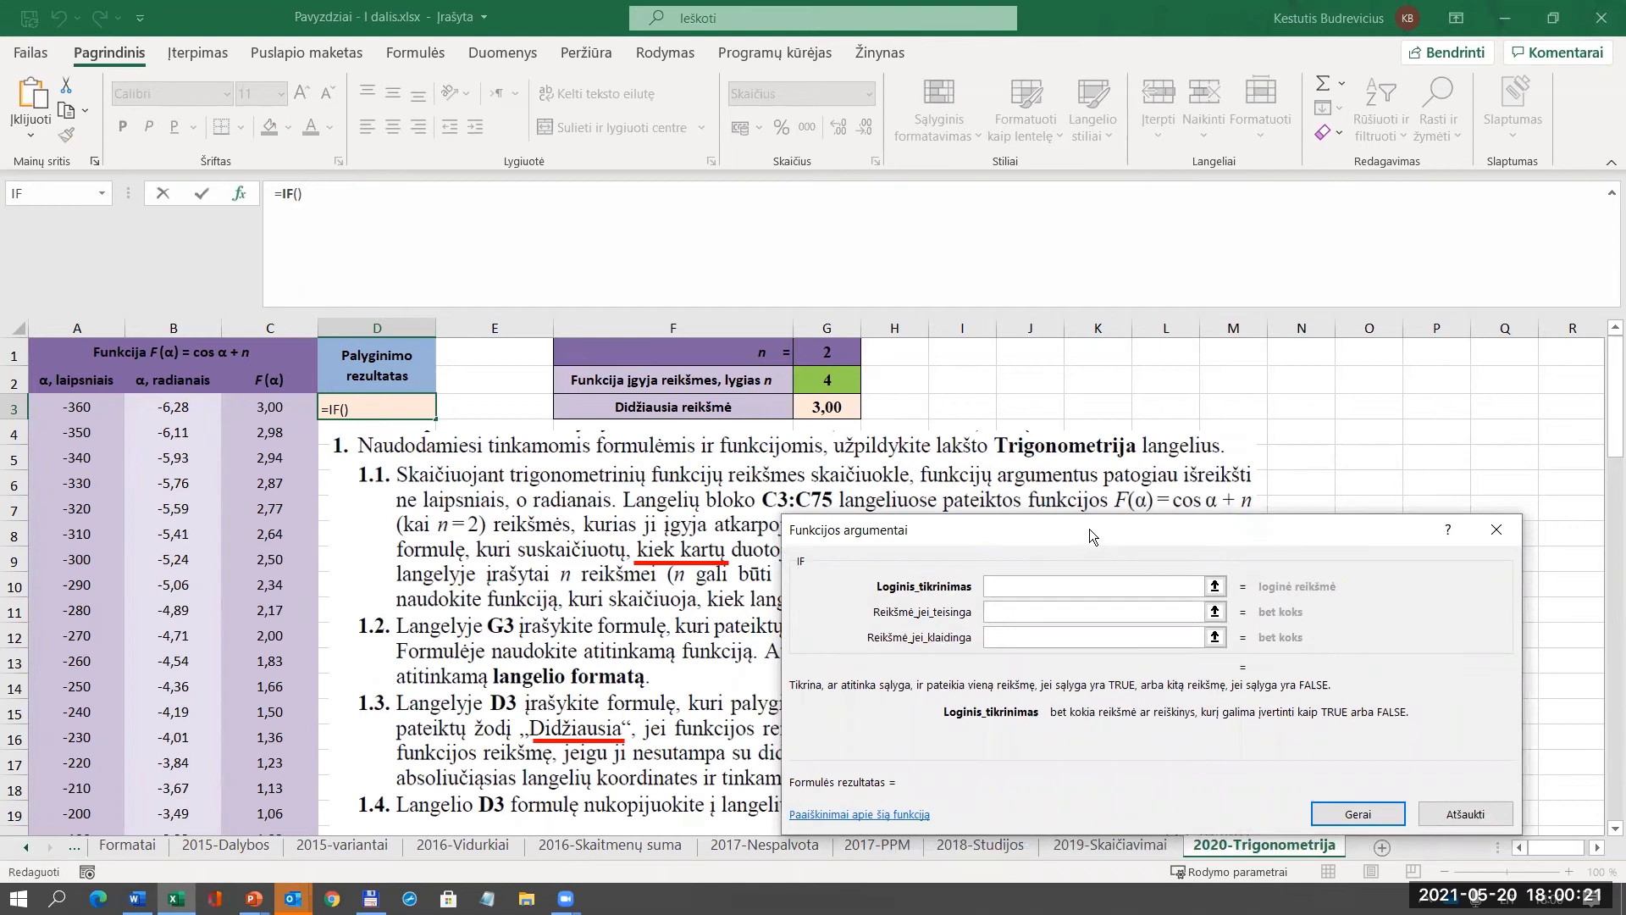
drag(1089, 528, 1120, 299)
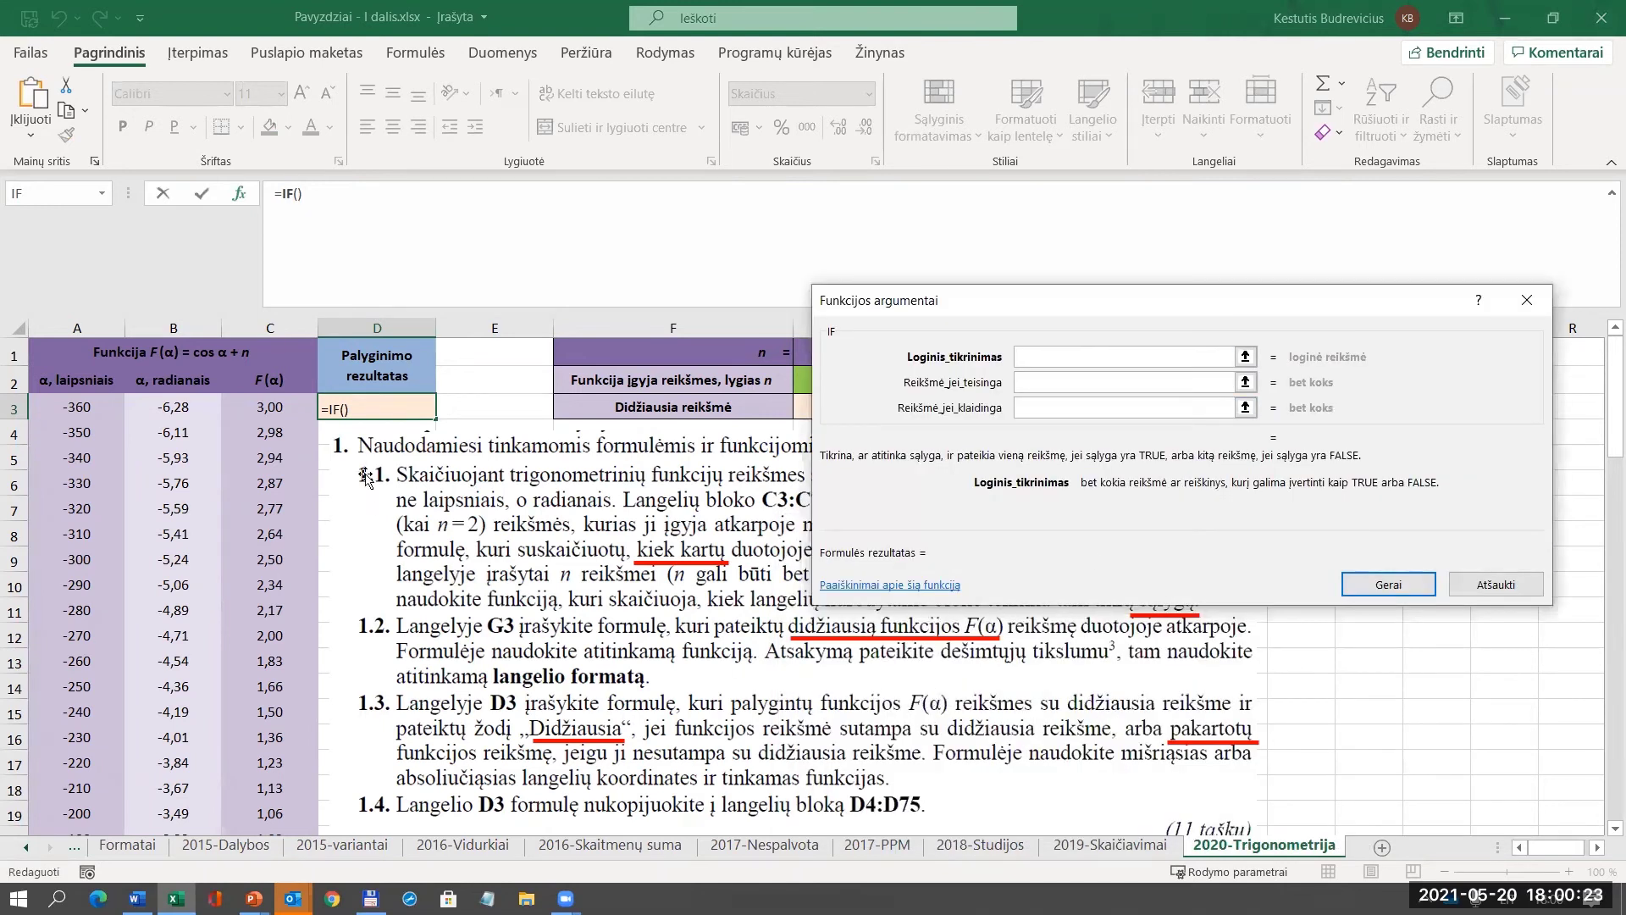
click(268, 403)
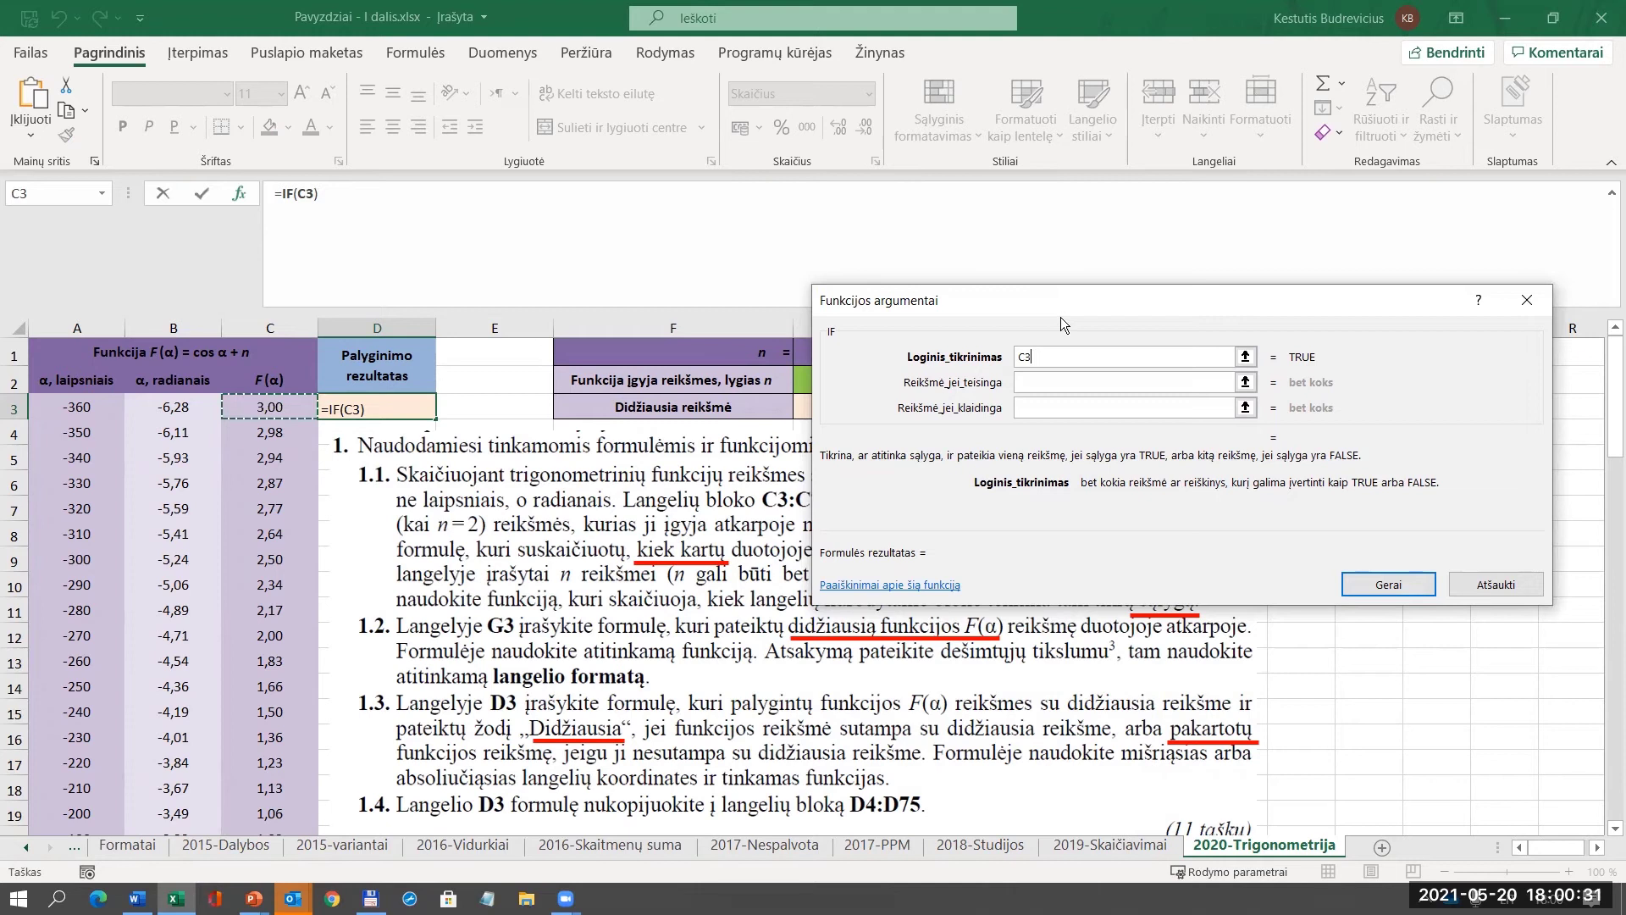
drag(1060, 316, 1025, 395)
text(ž)
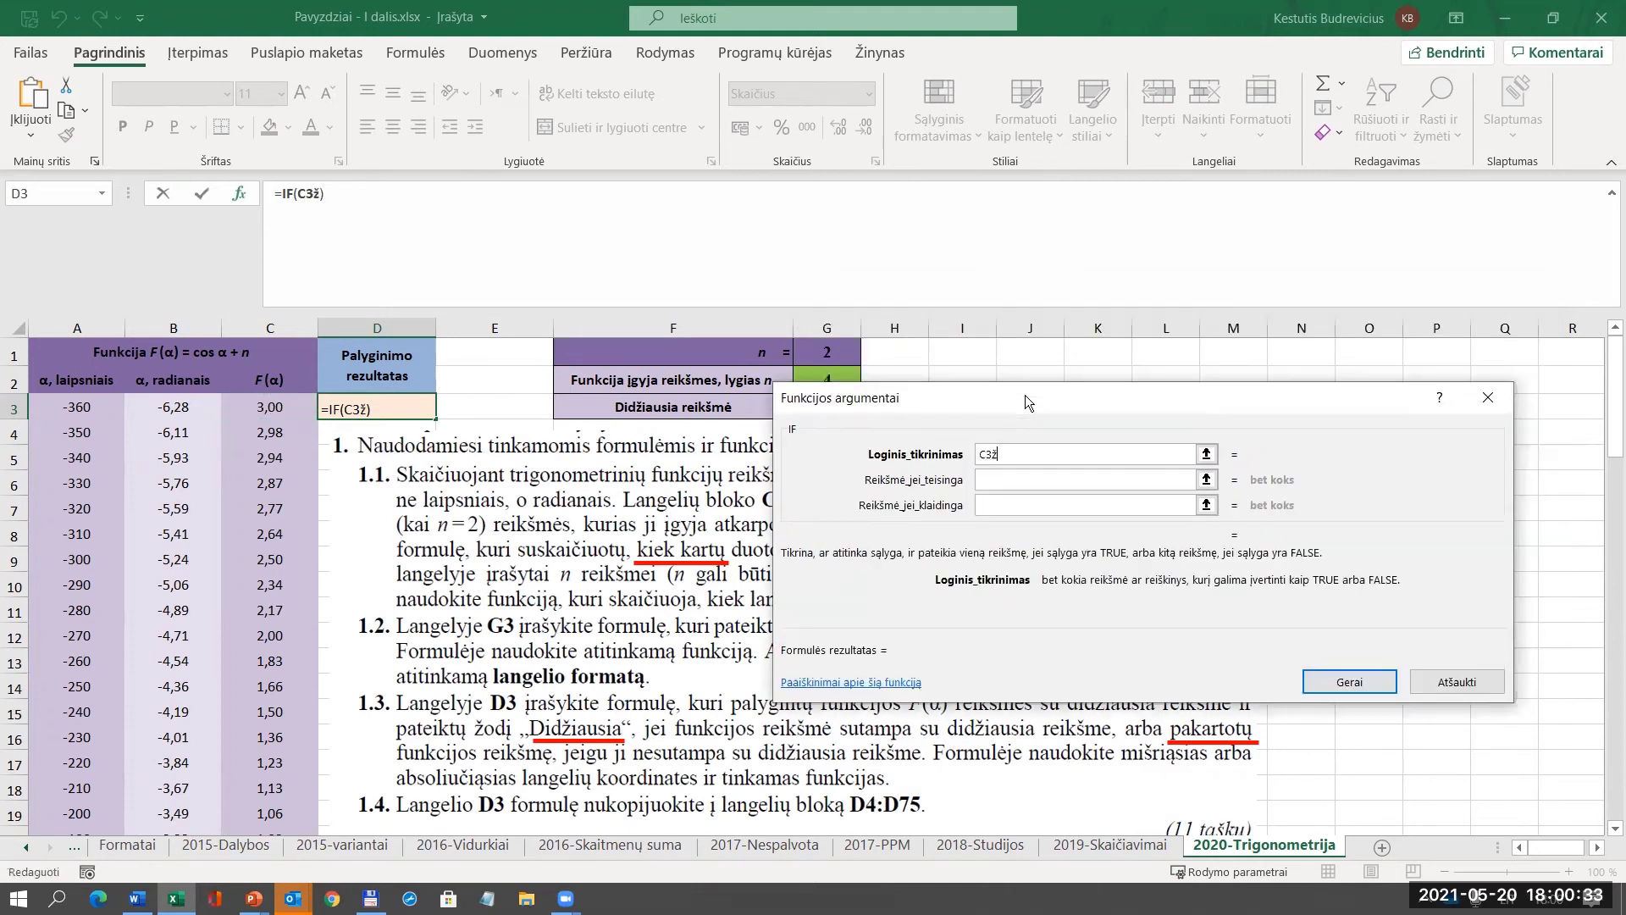
key(BackSpace)
text(=)
drag(993, 393, 986, 449)
click(849, 408)
key(Tab)
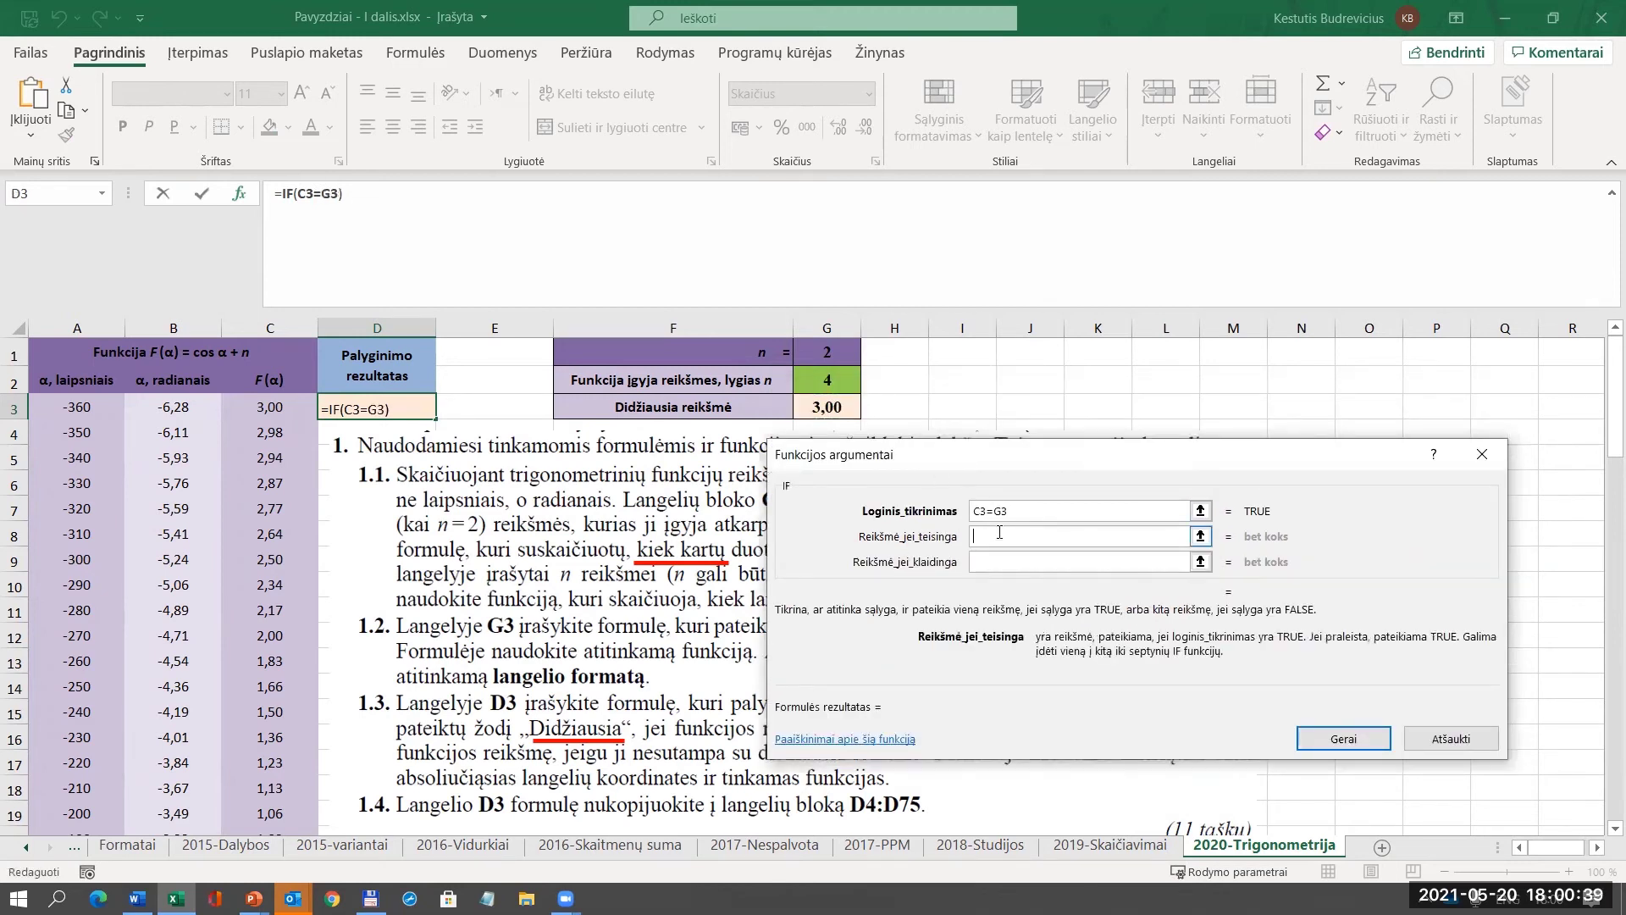
Finish the D3 formula so it returns "Didžiausia" when true and C3 when false, and move the task text clear of column D.
drag(1130, 435, 1221, 305)
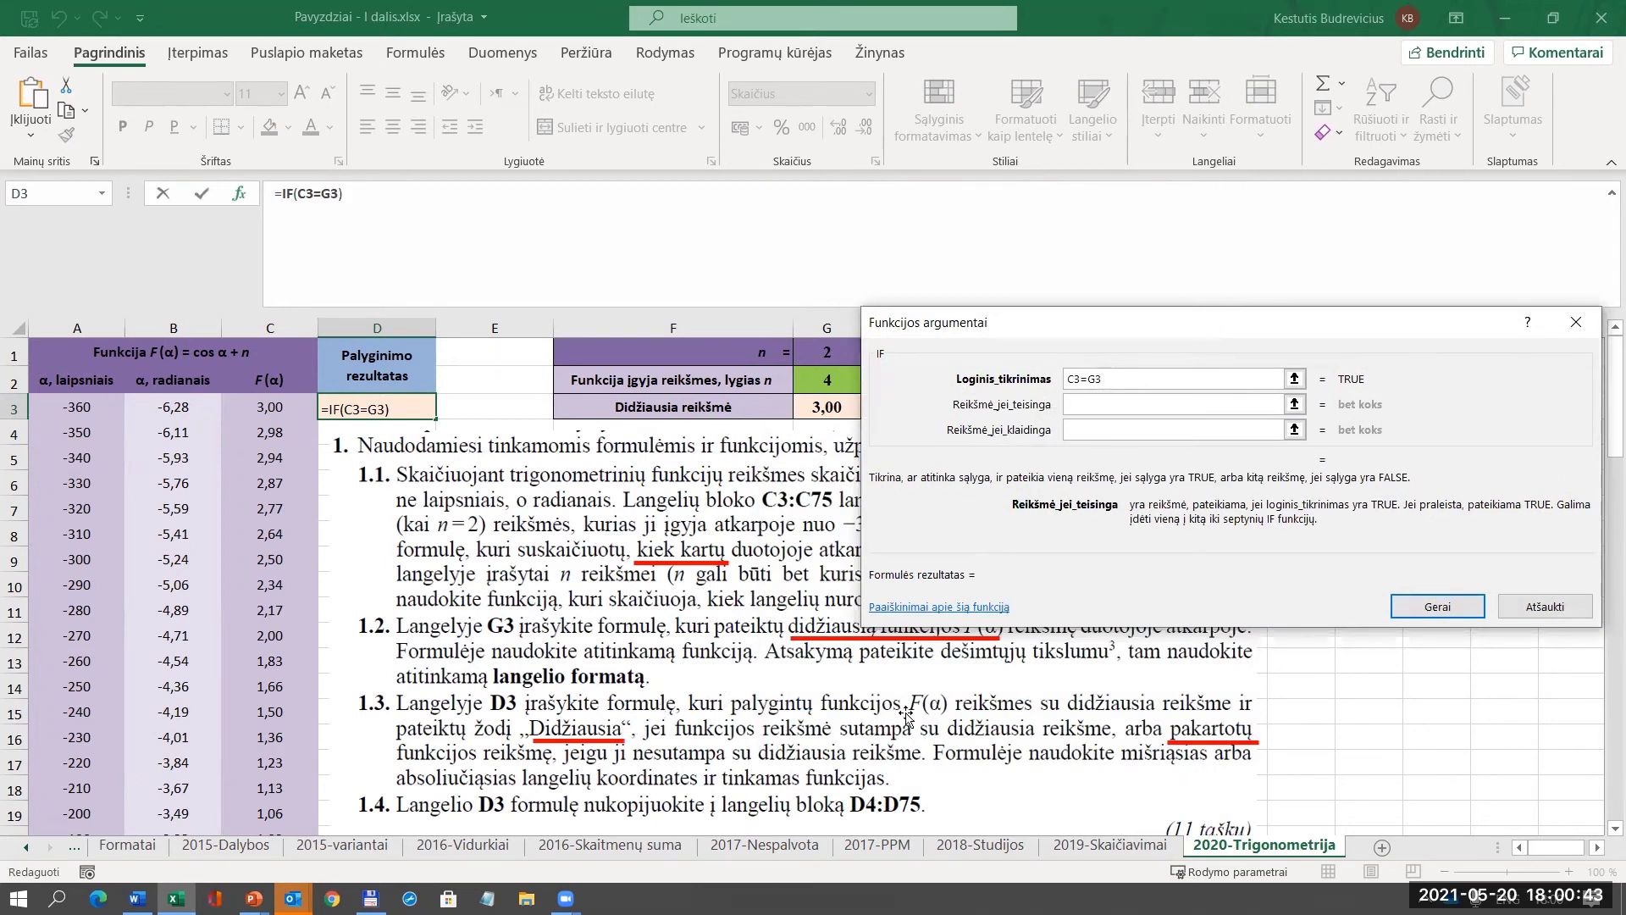
click(1117, 402)
text(Did=)
key(BackSpace)
key(alt+shift)
text(ž)
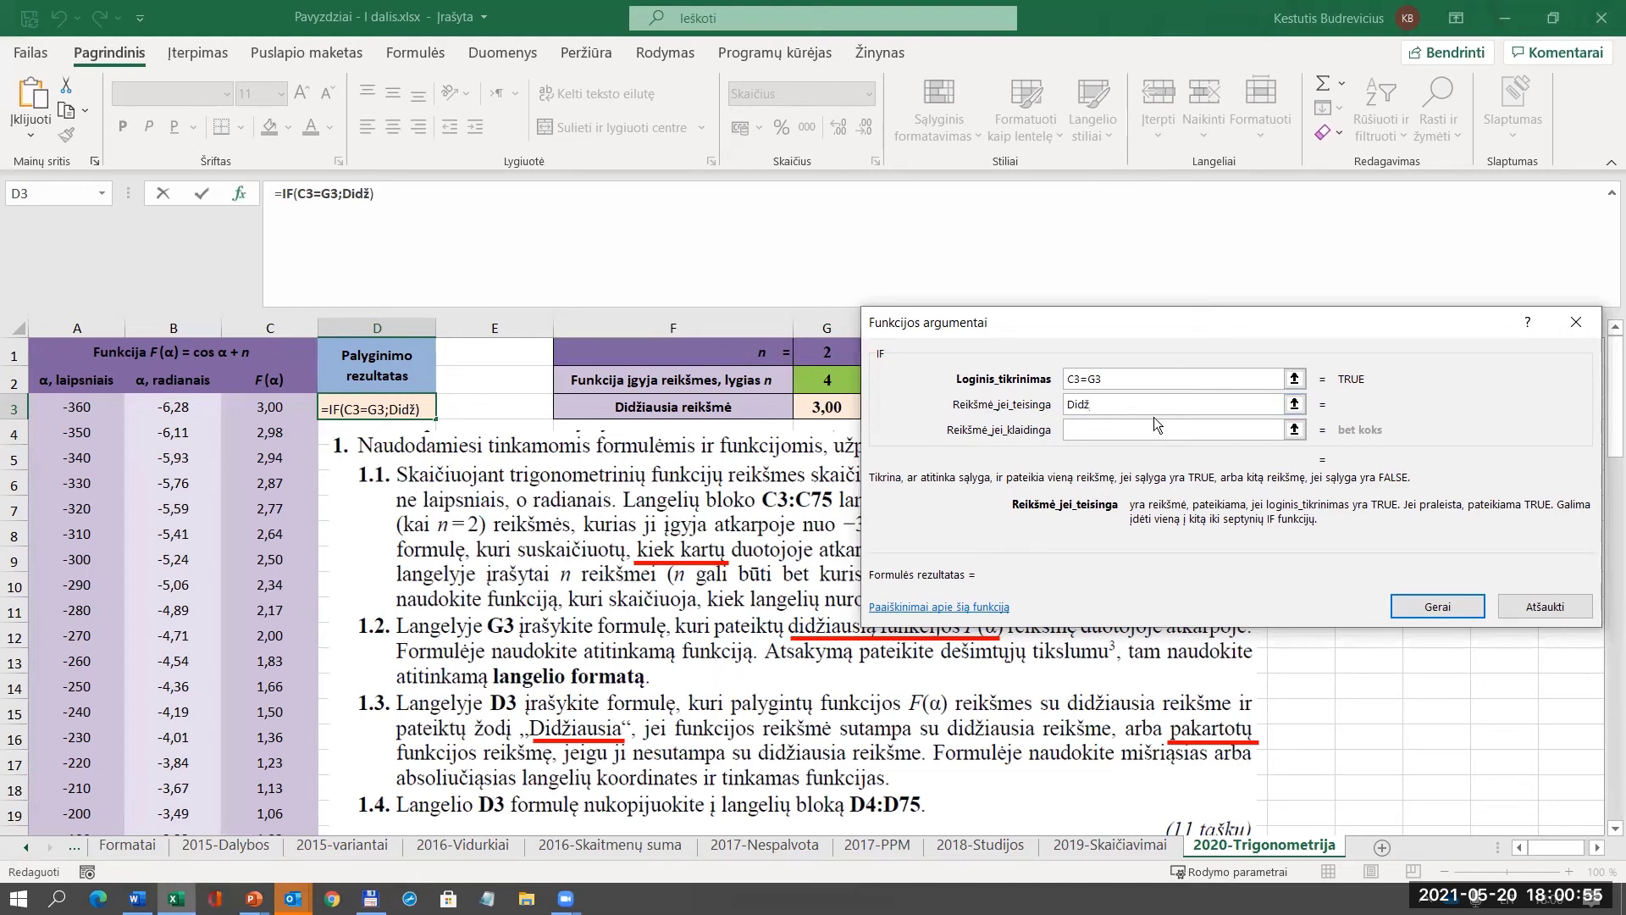
text(iausia)
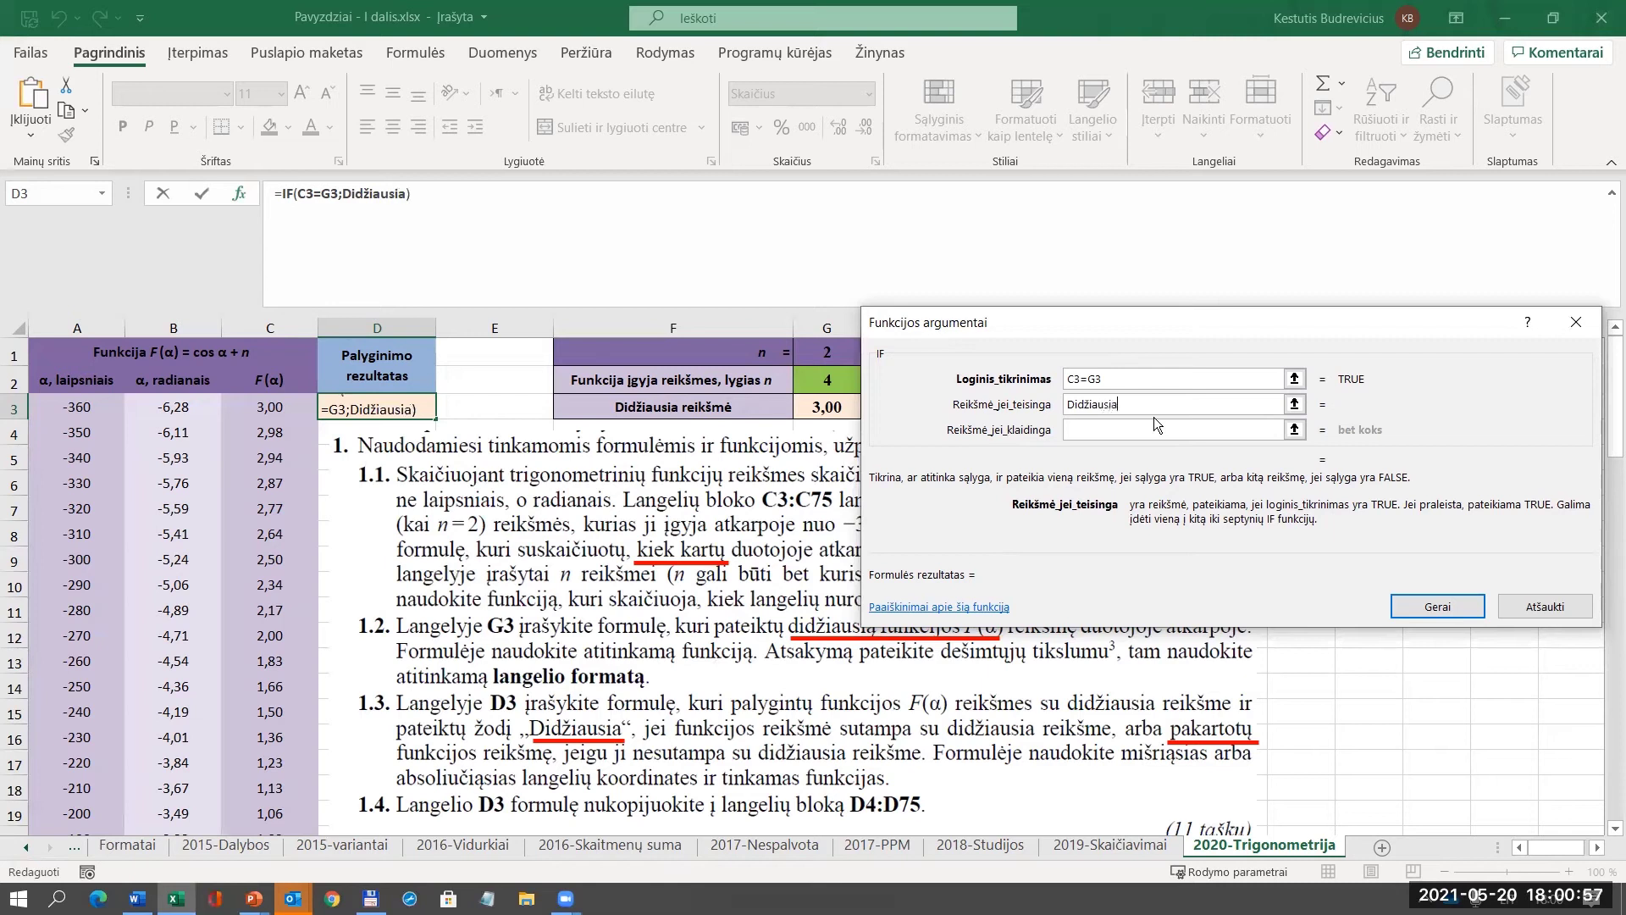
click(1118, 431)
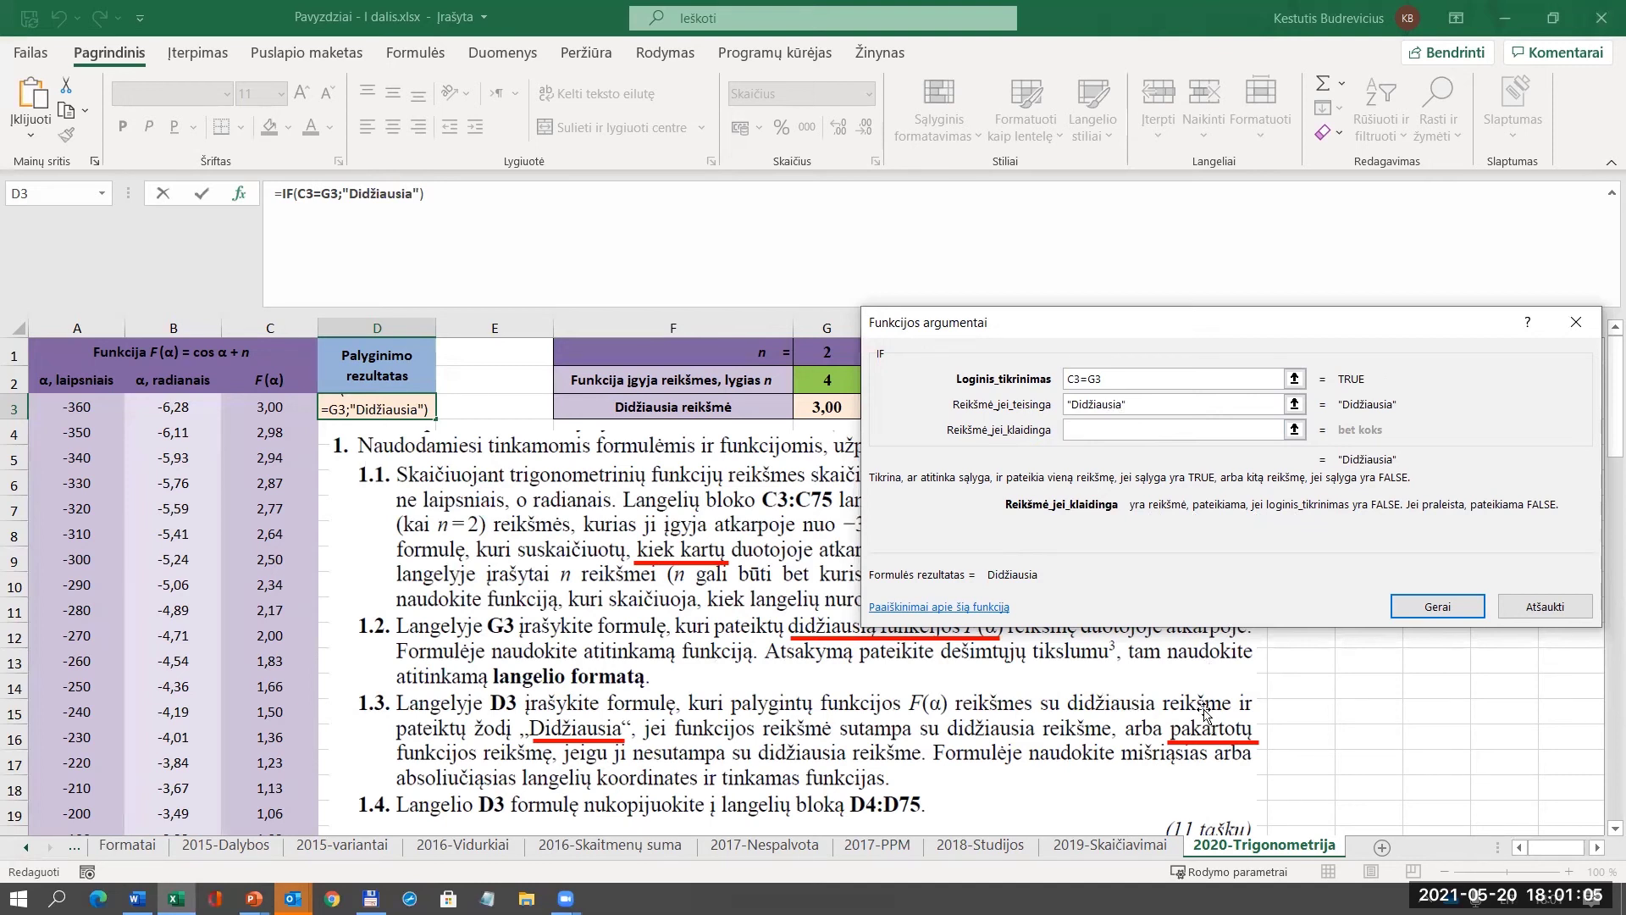
click(265, 407)
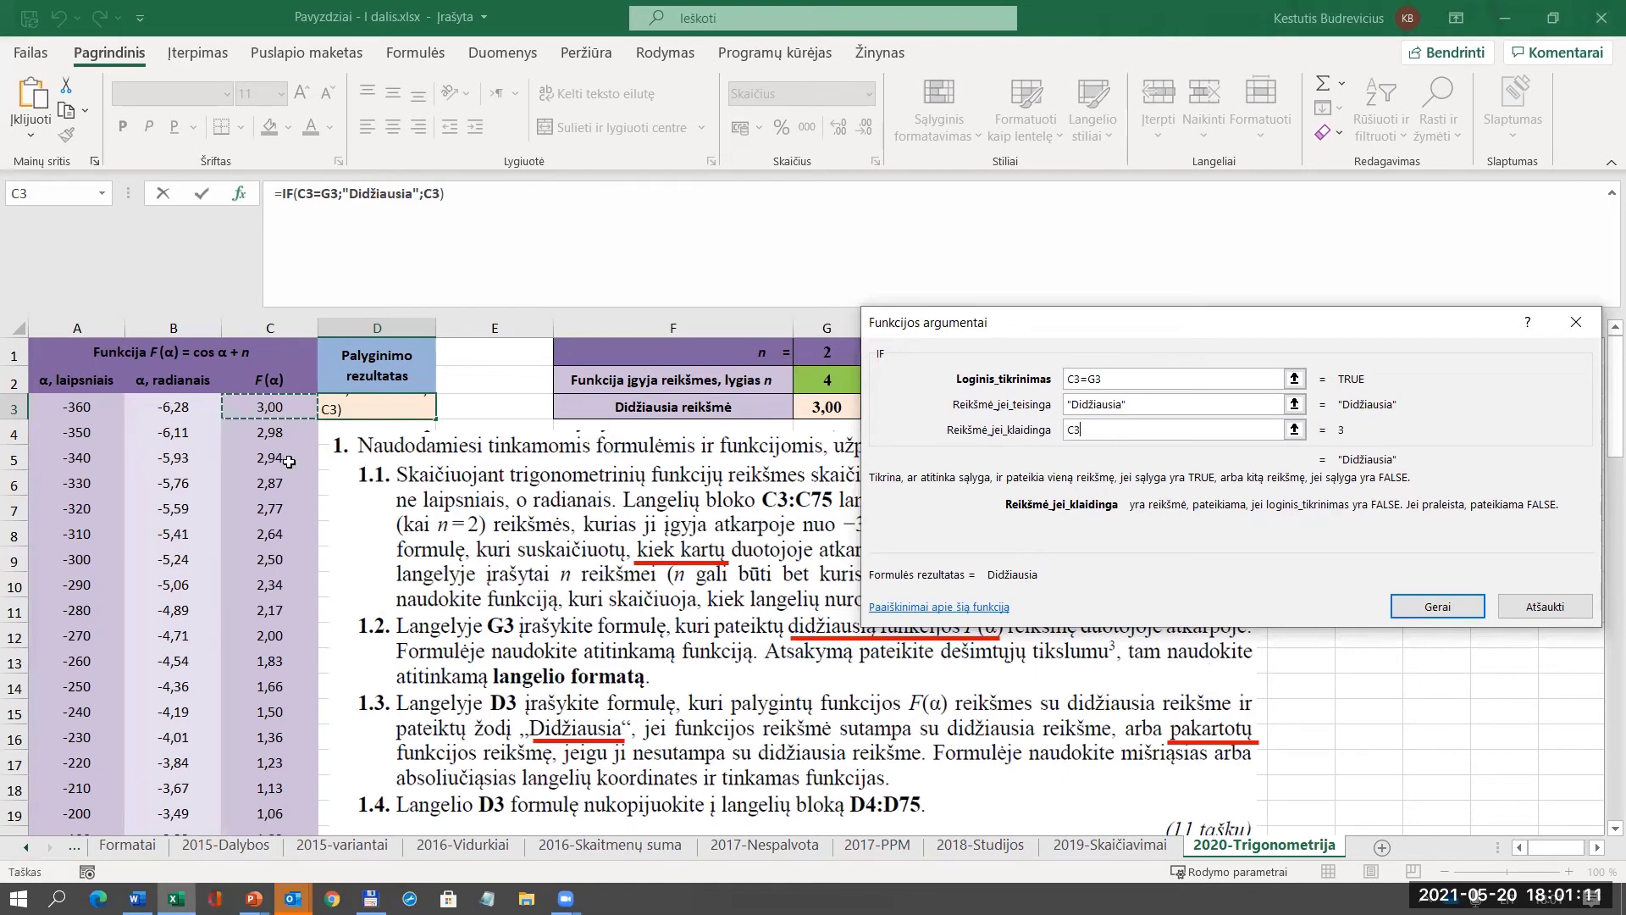
click(1450, 606)
drag(641, 549, 810, 556)
Copy the D3 formula down through D75 and inspect the references used in the copy in D9.
click(408, 419)
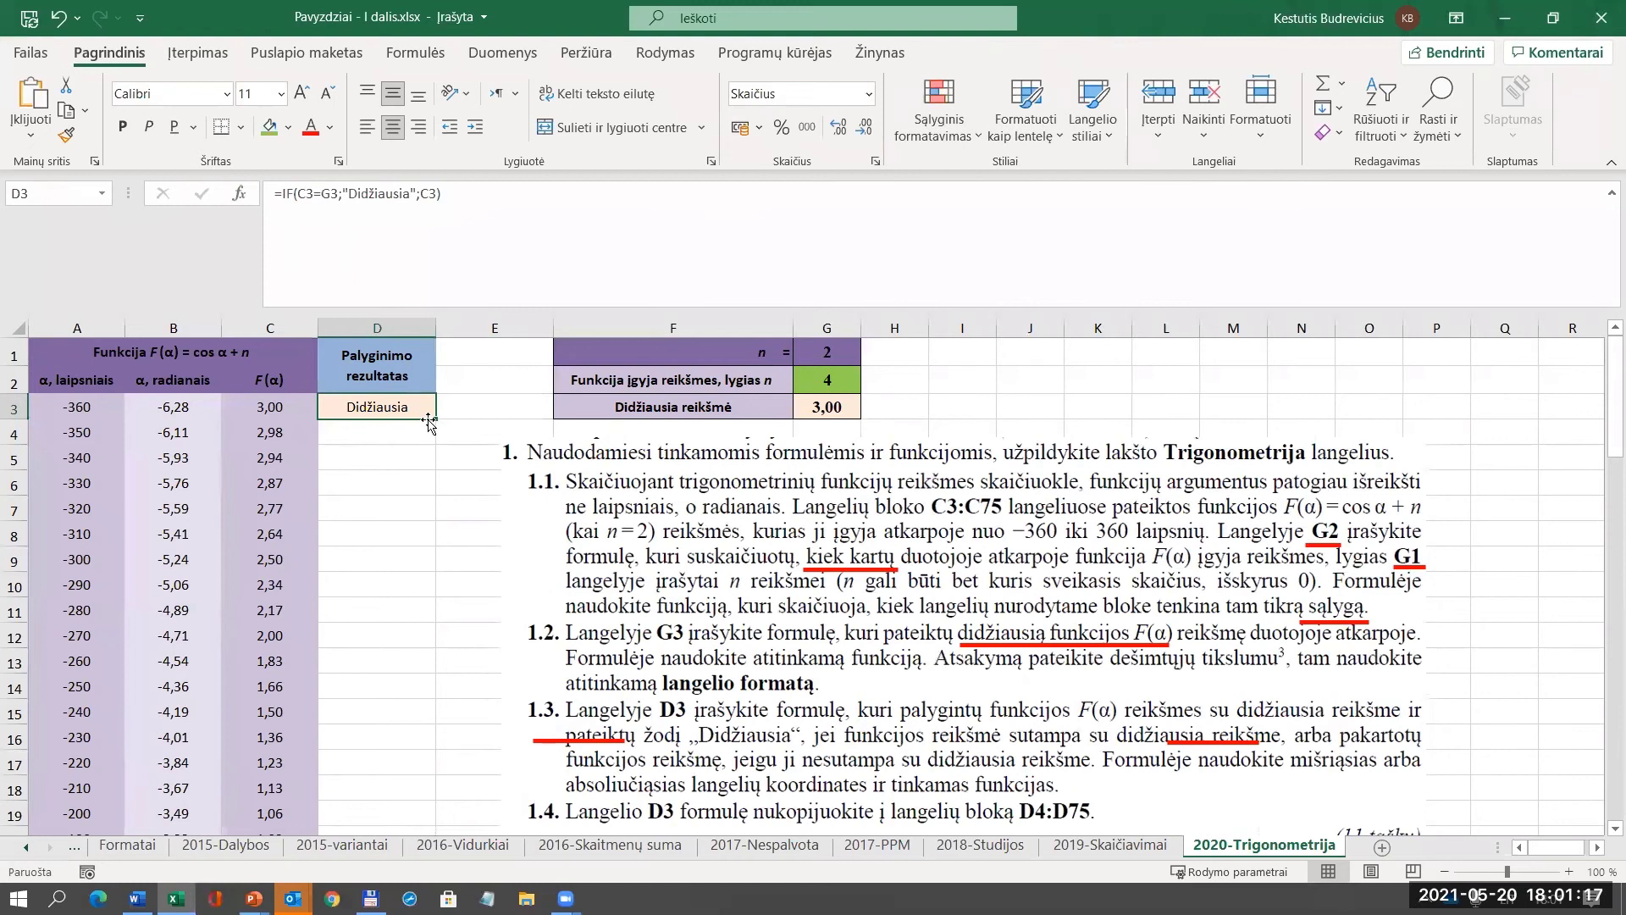
double_click(432, 419)
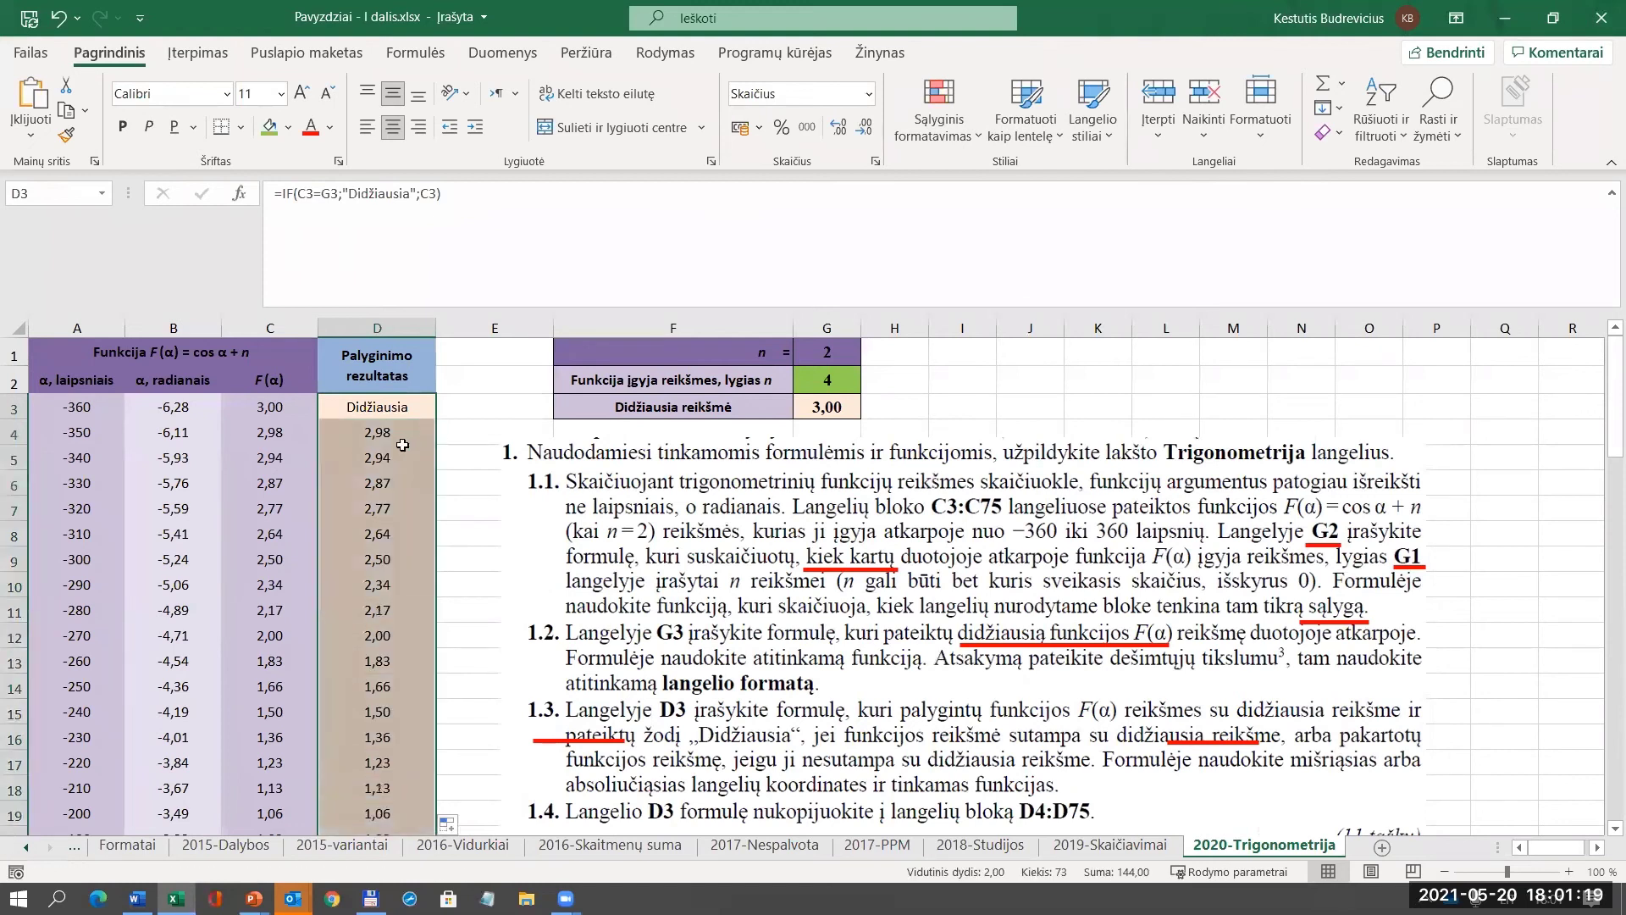
drag(402, 434, 401, 487)
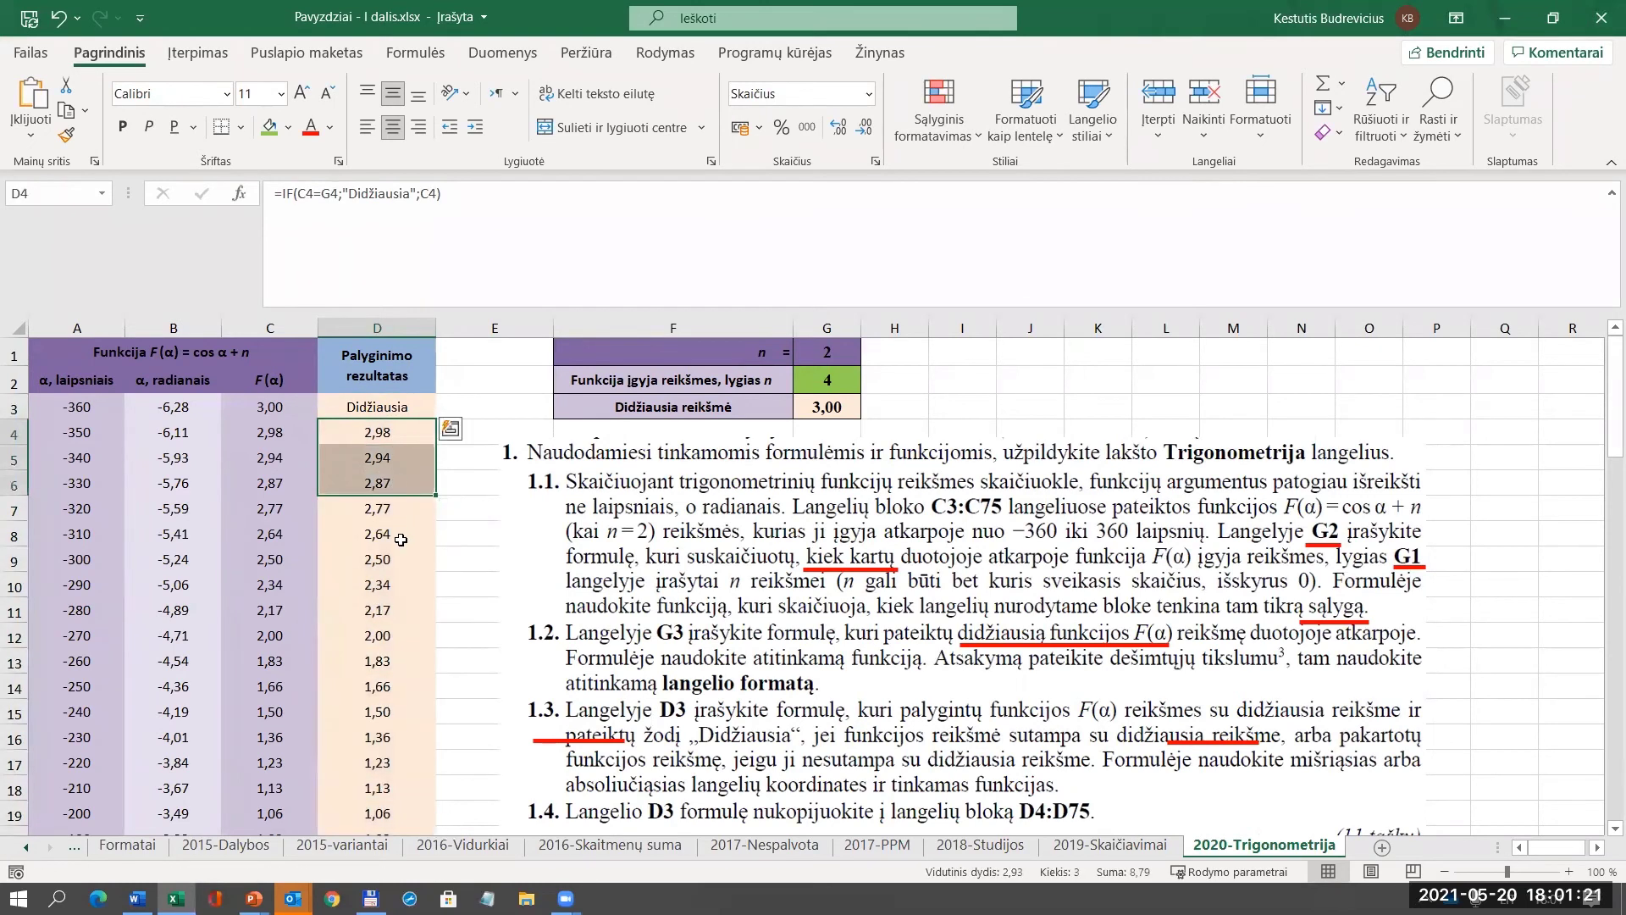
scroll(400, 540, down, 10)
scroll(402, 506, up, 6)
scroll(403, 505, up, 5)
click(372, 557)
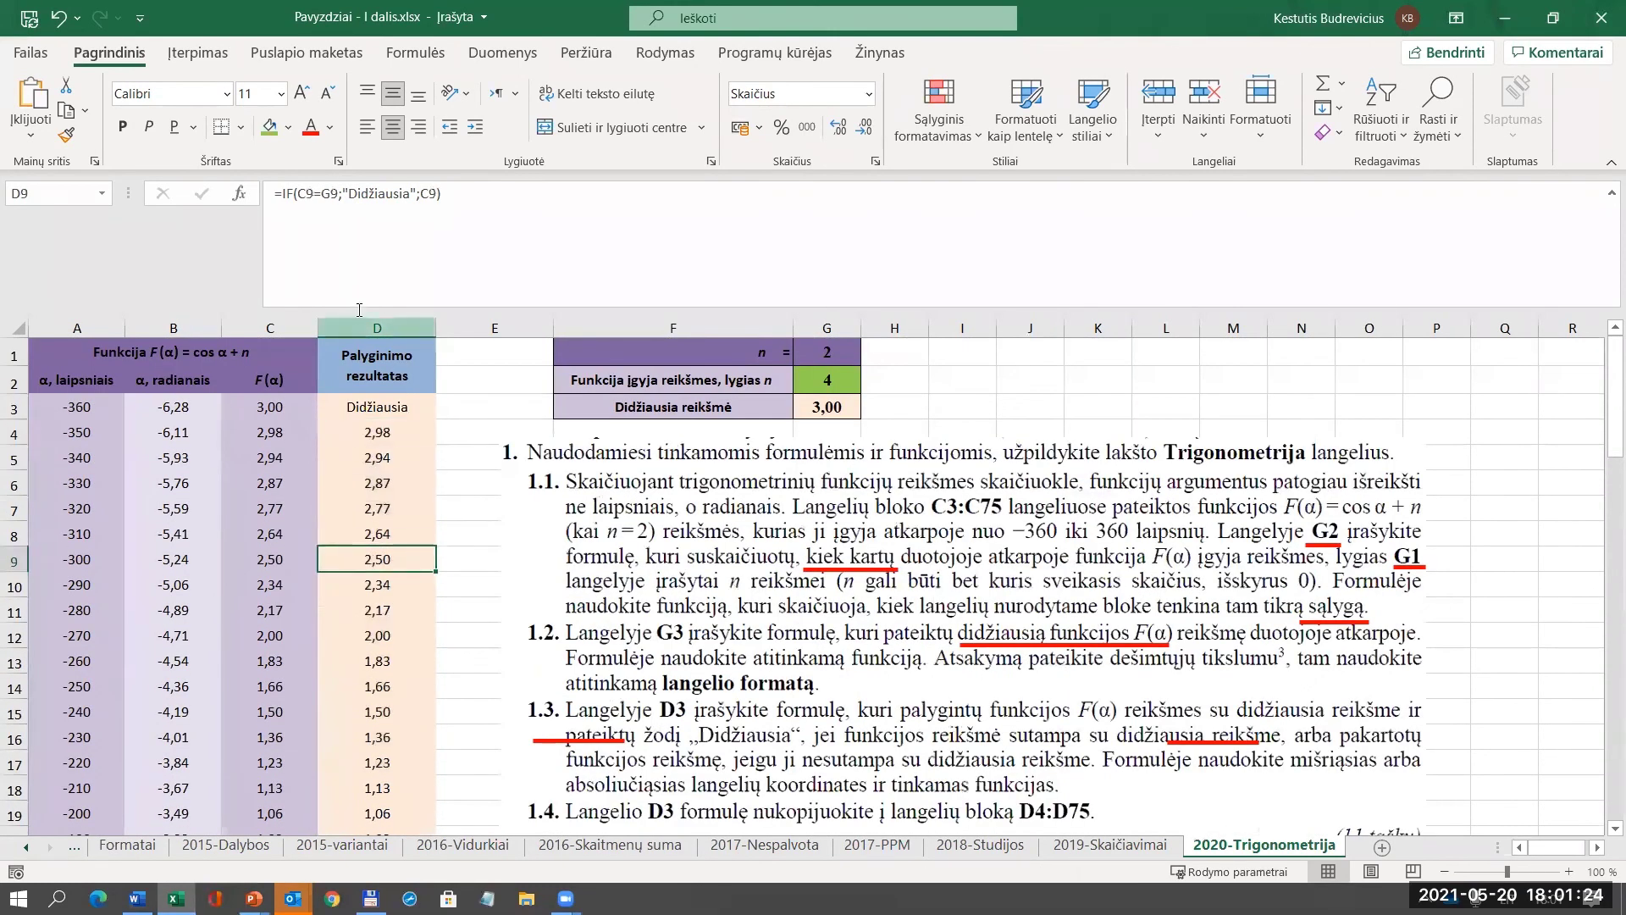
click(364, 185)
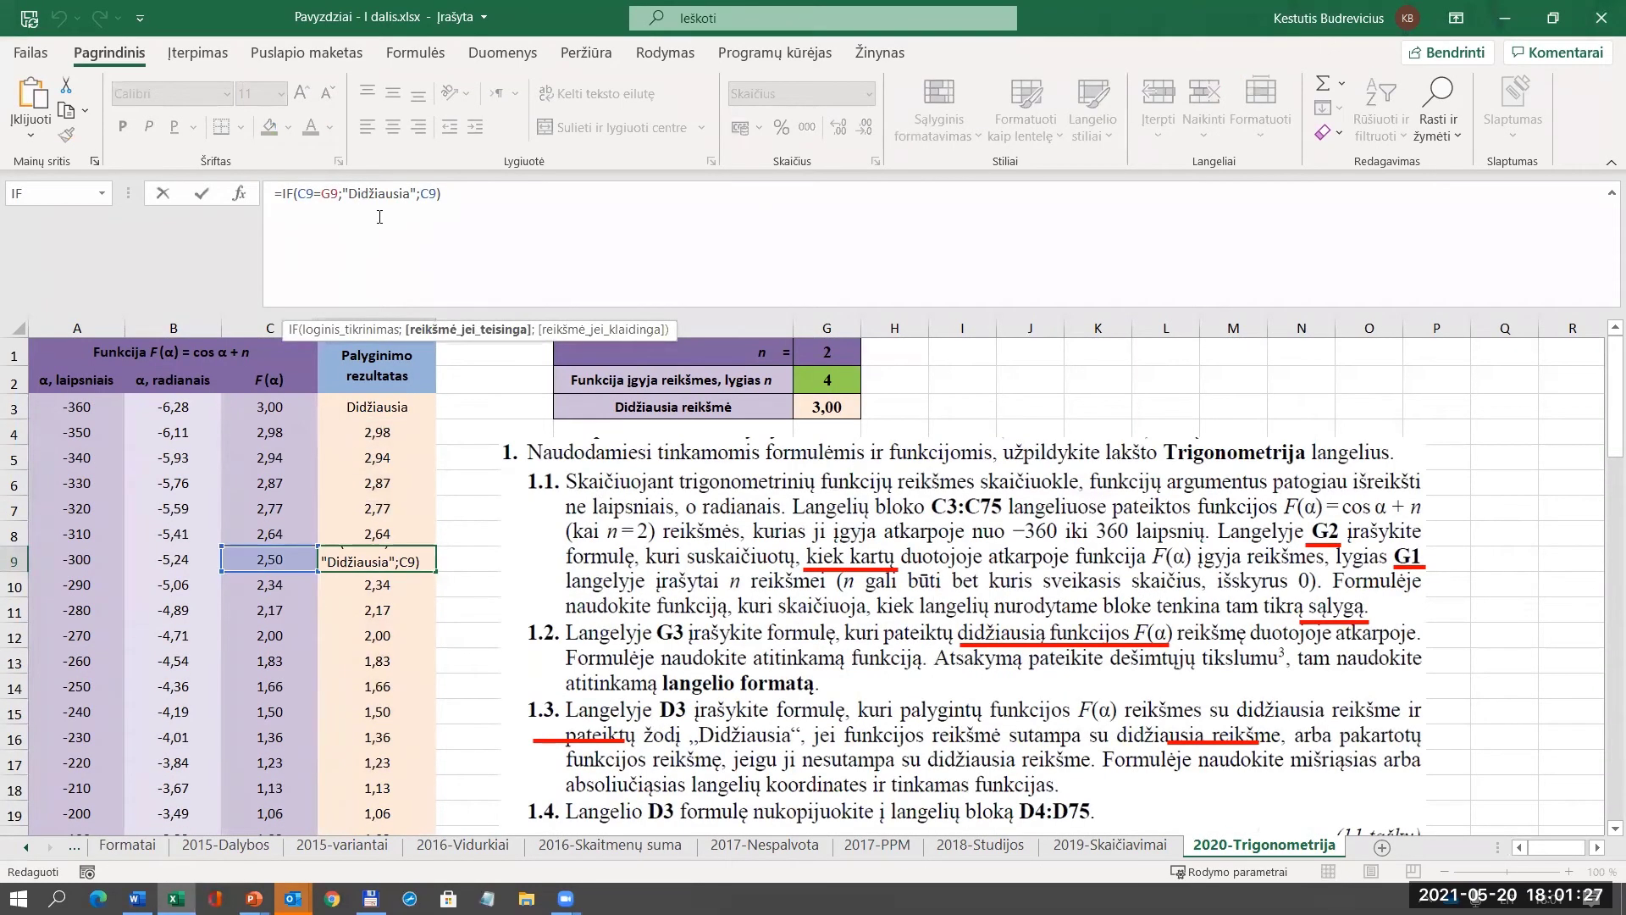
key(Escape)
Move the task text away from column G and check which cells the D6 formula compares.
drag(821, 593, 1188, 658)
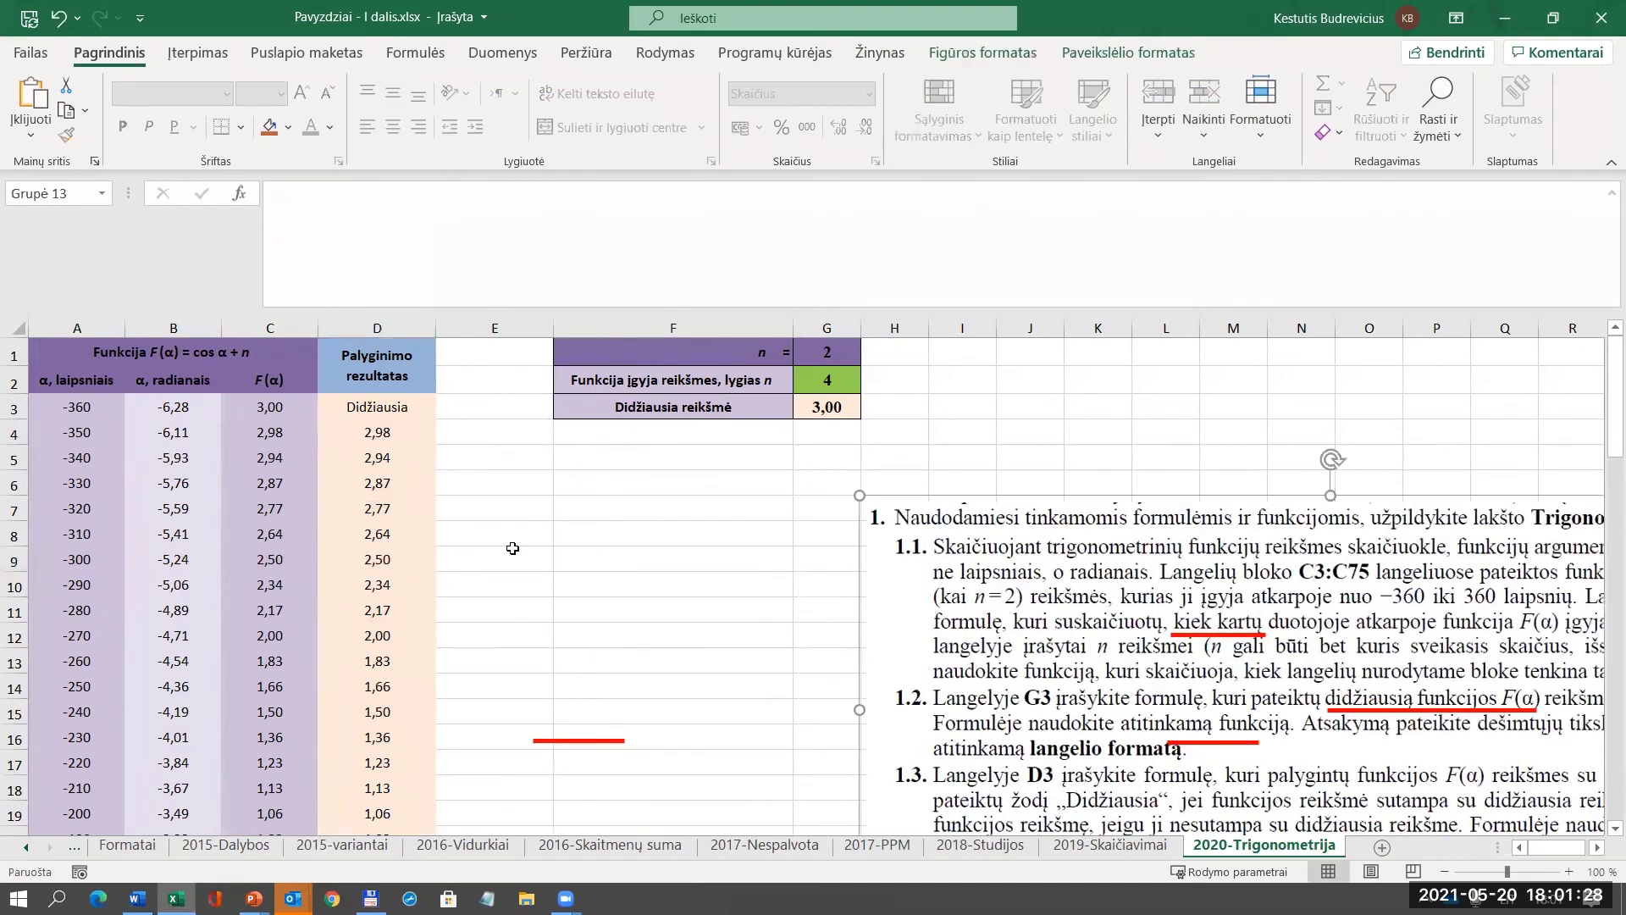
click(398, 479)
click(330, 193)
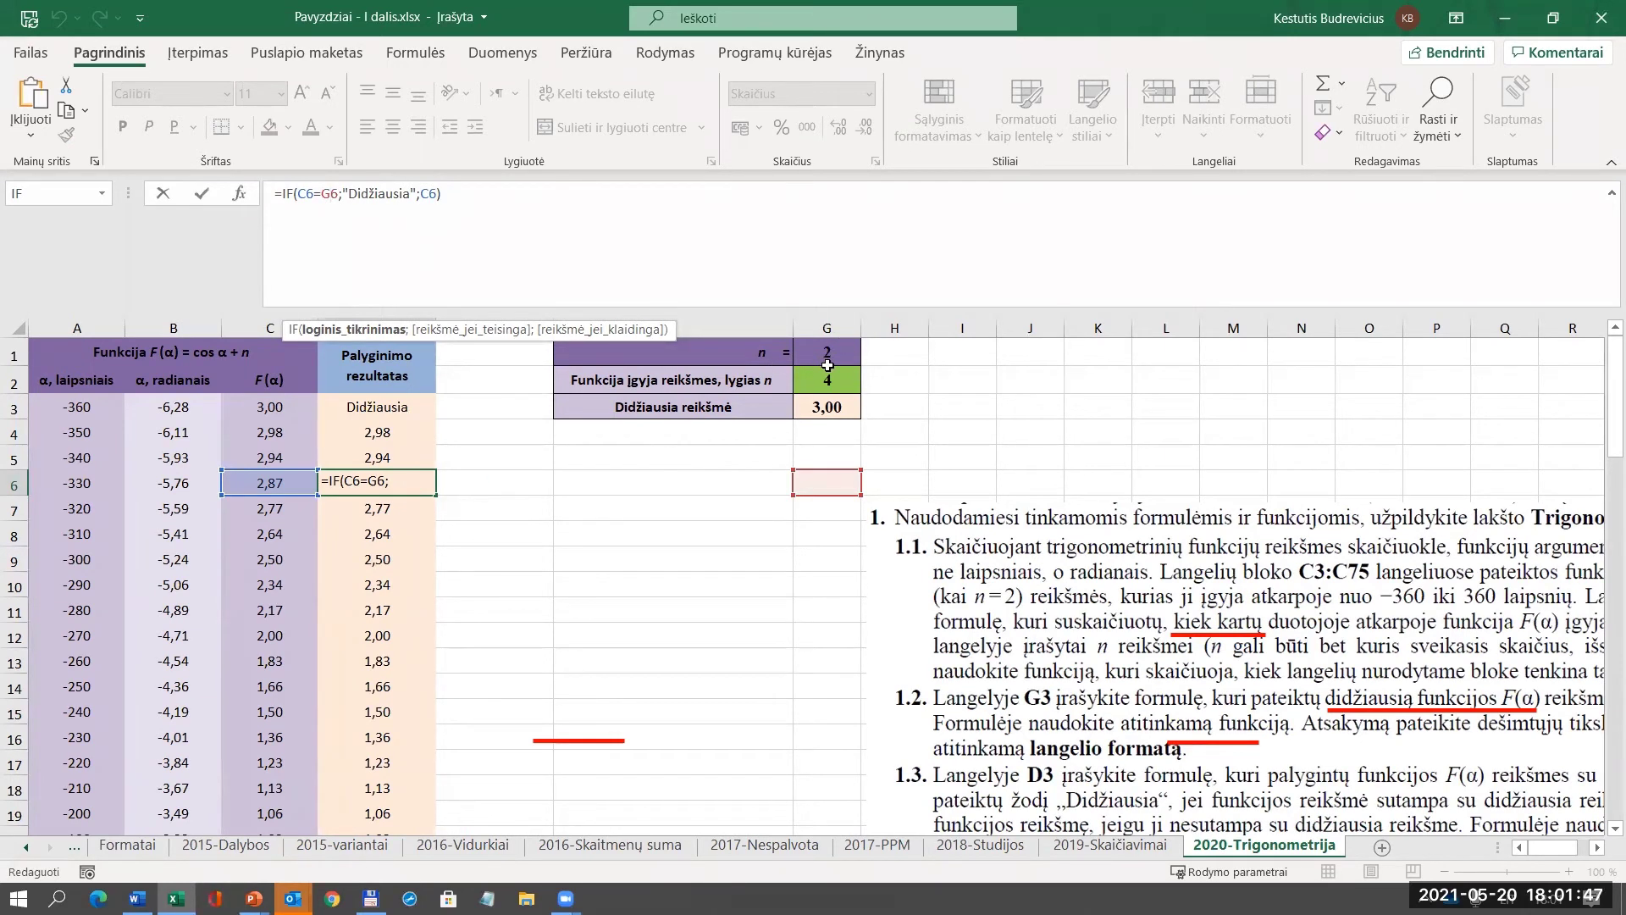
key(Escape)
Make the G3 reference in the D3 formula absolute as $G$3, and copy the formula down through D75.
click(377, 411)
click(384, 247)
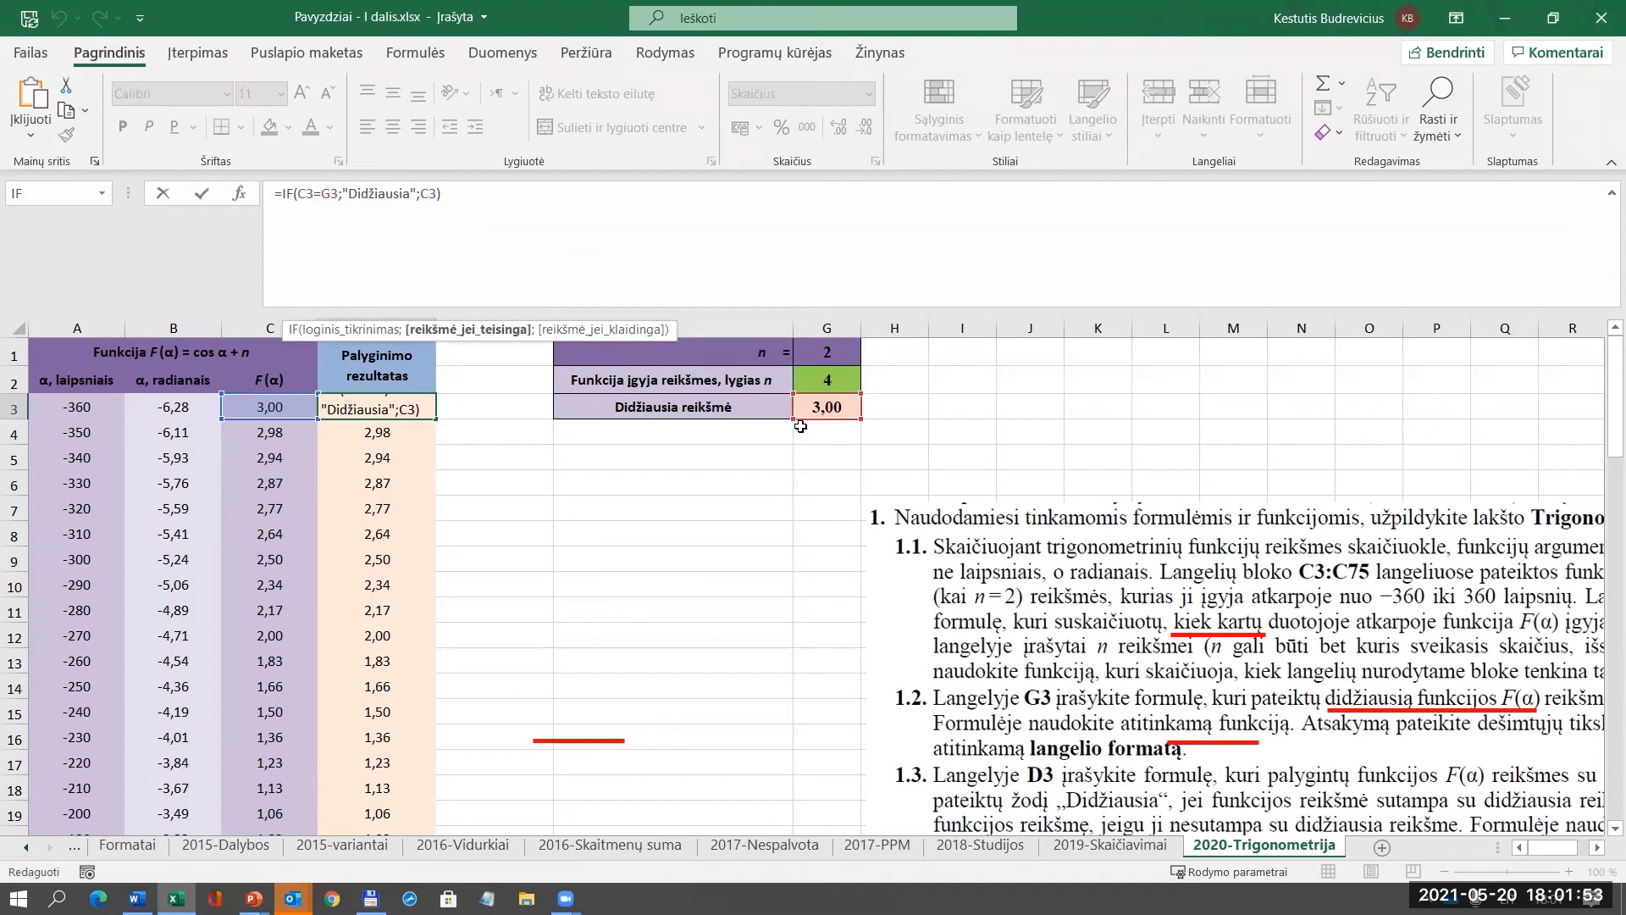
click(330, 193)
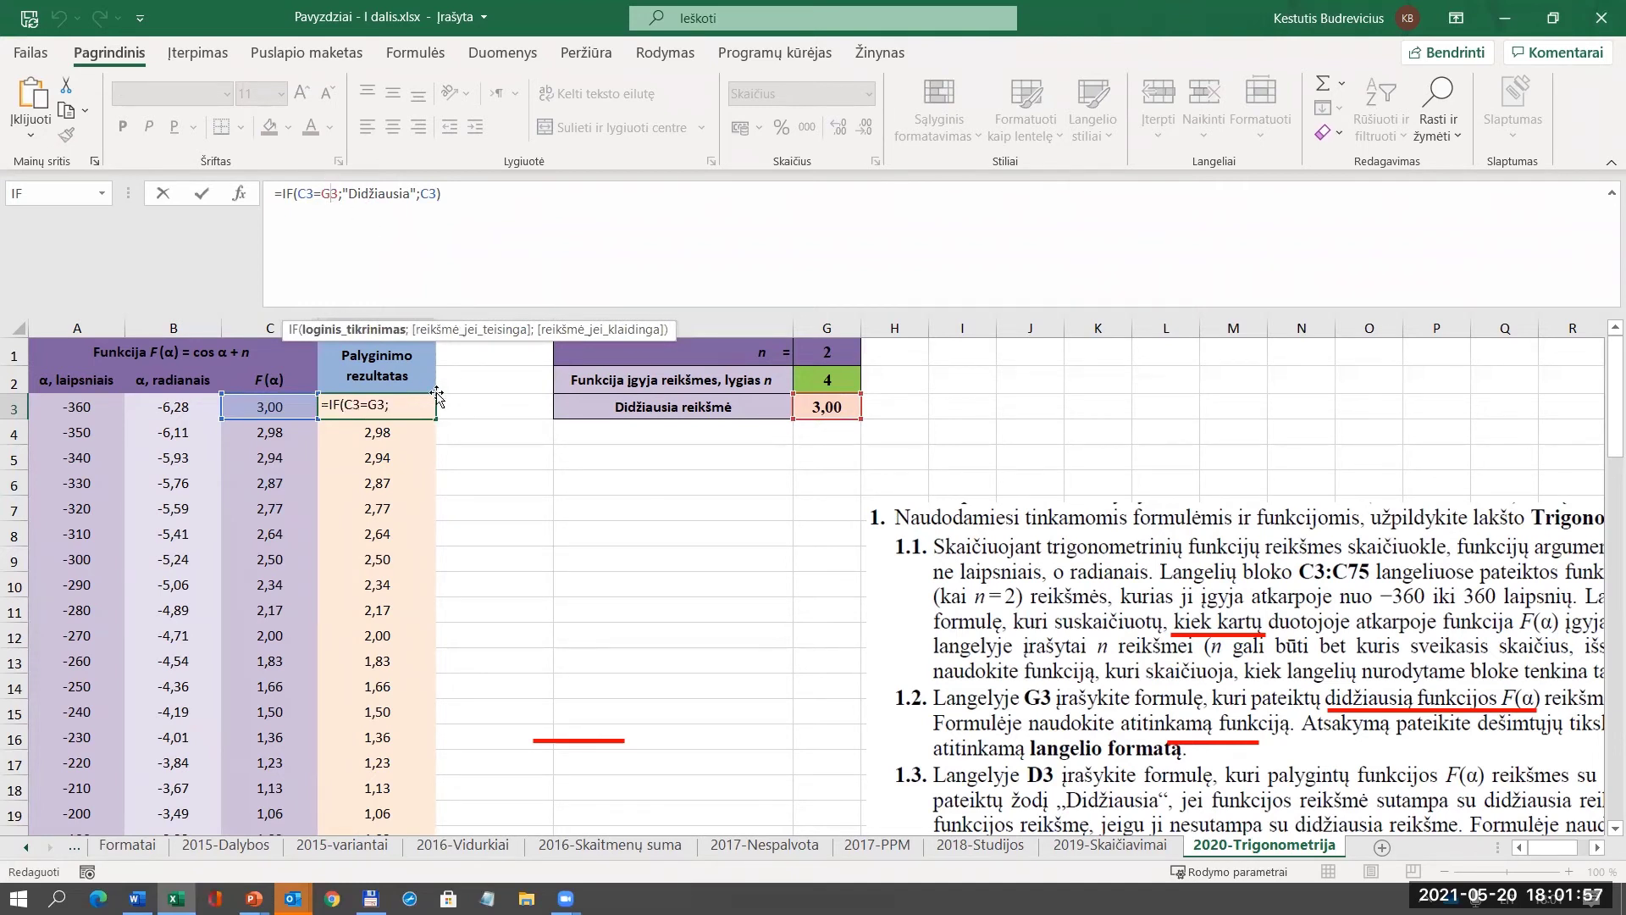
key(F4)
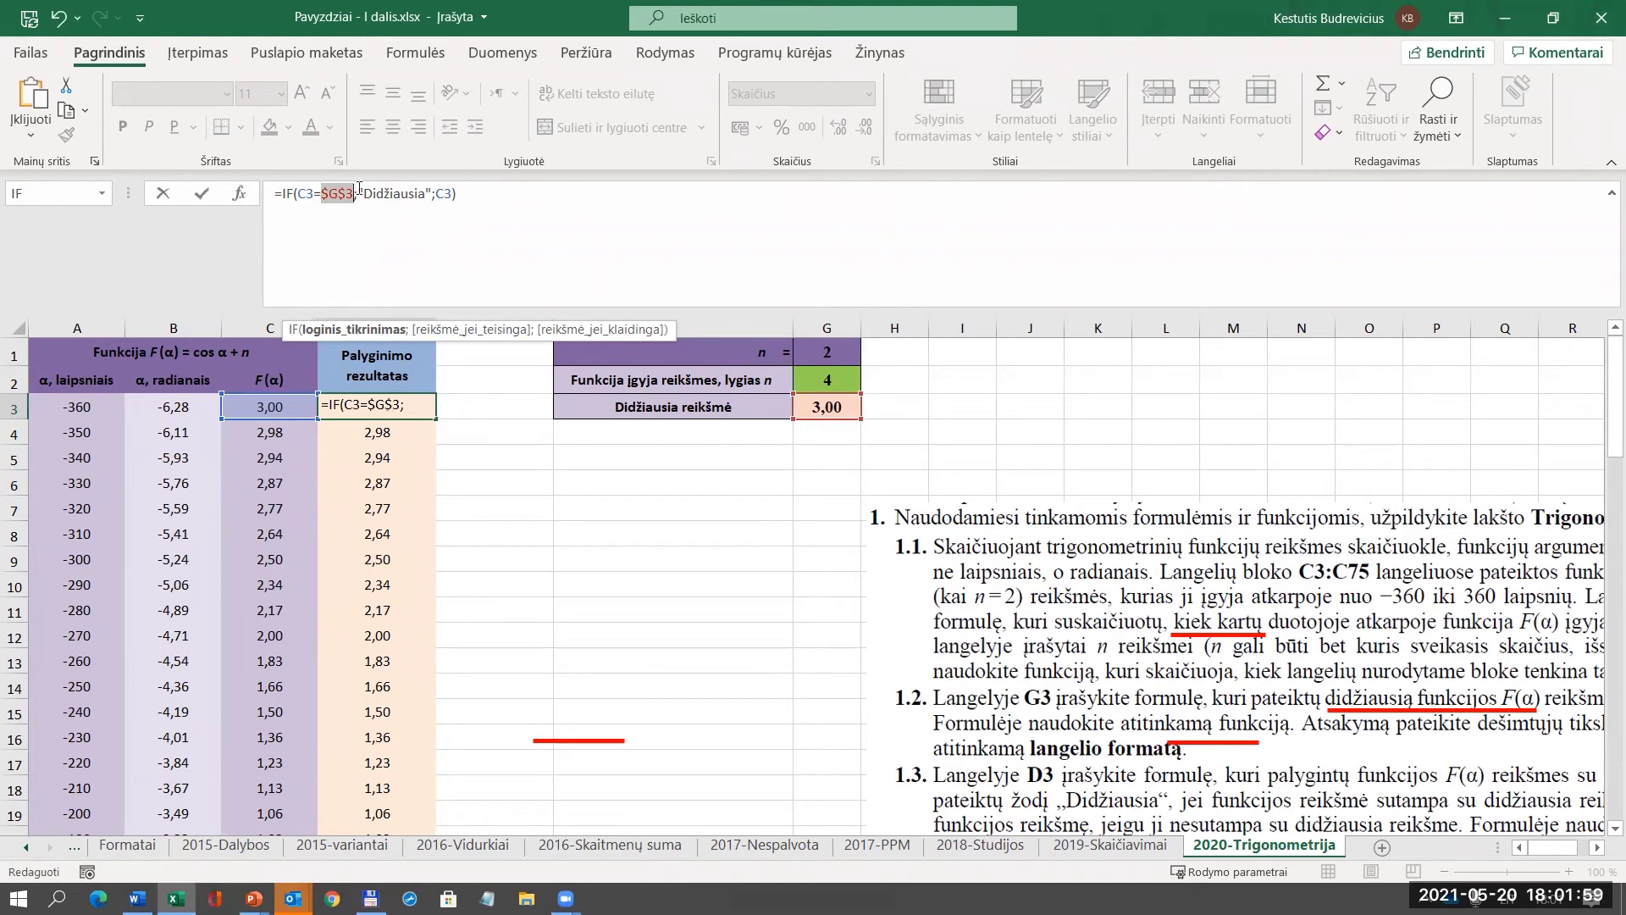
key(Return)
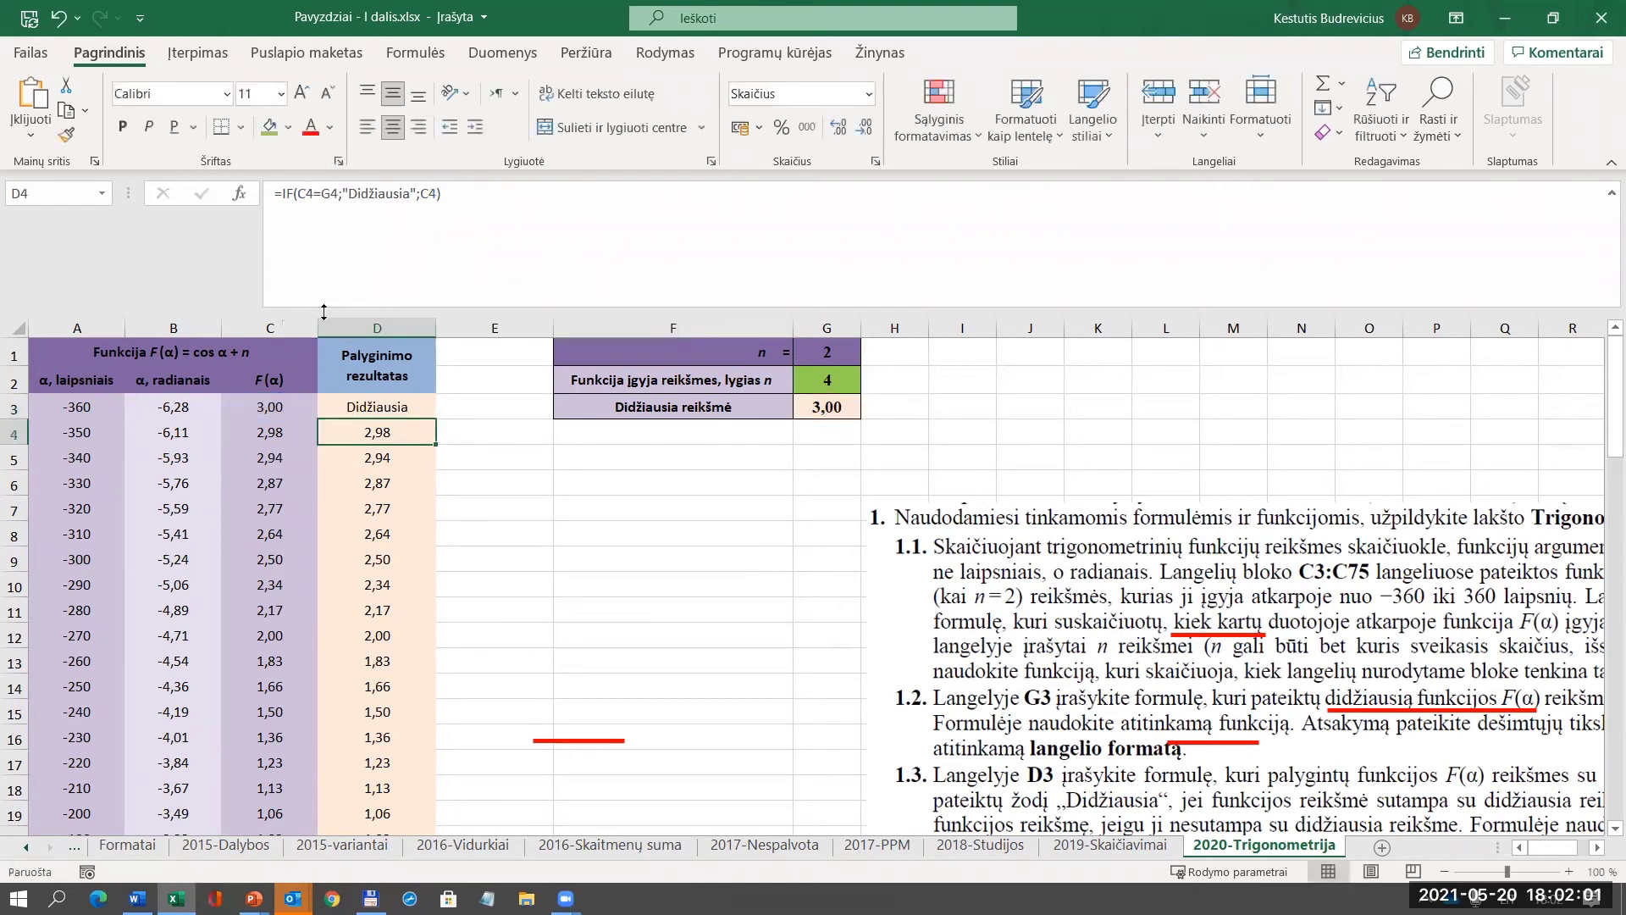
click(390, 409)
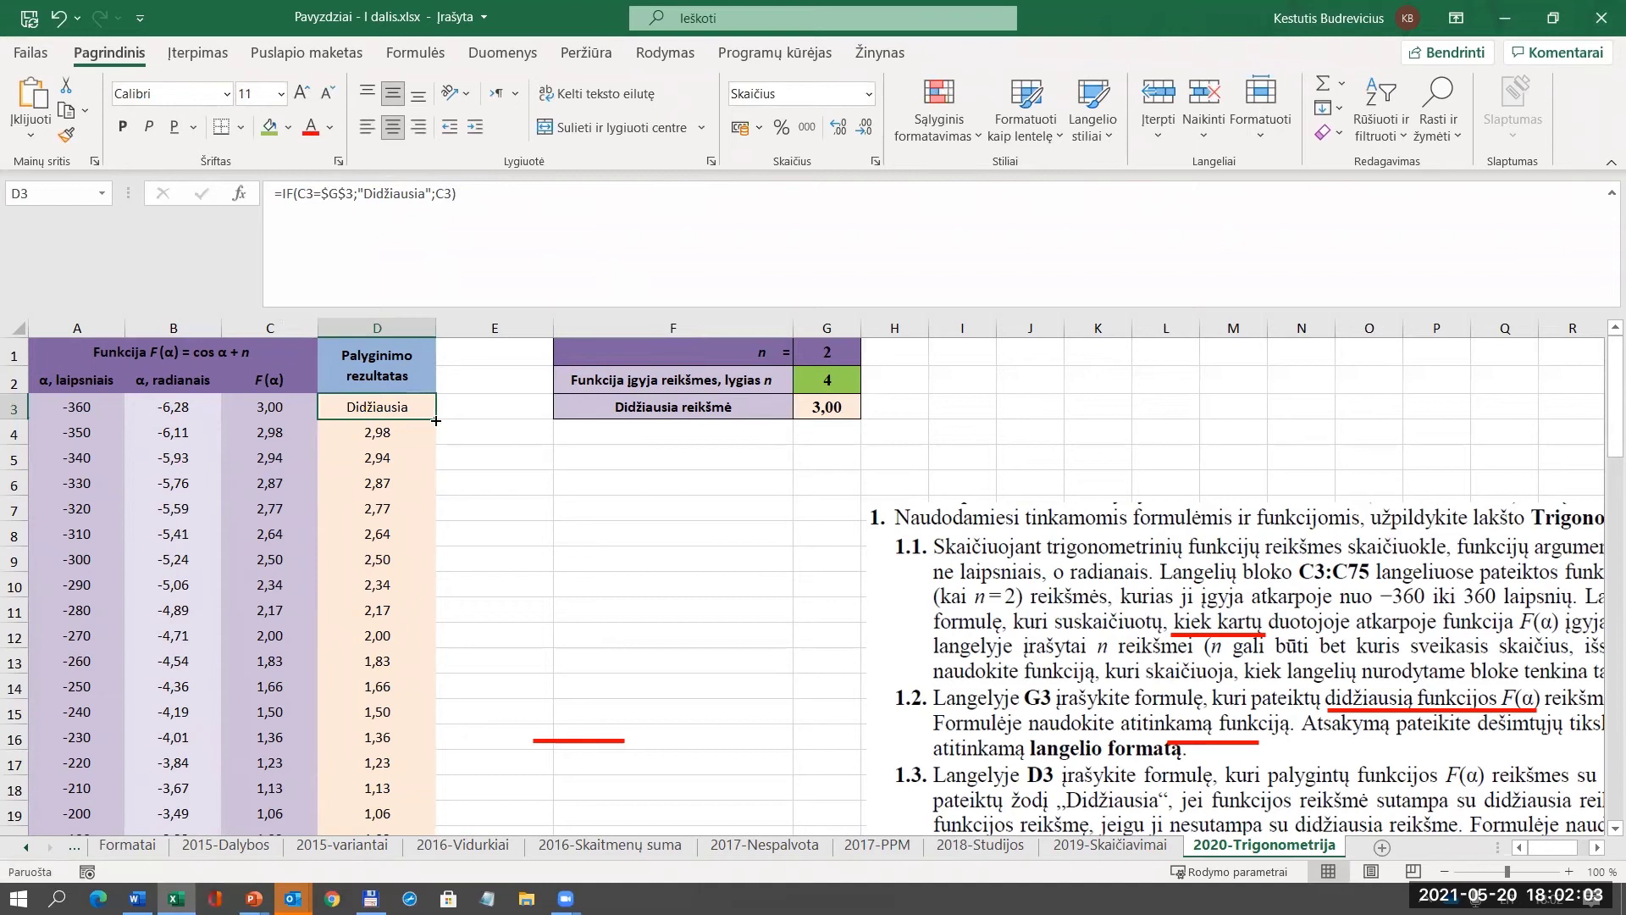
double_click(435, 419)
Check the references in the D5 and D11 formulas, and move the task text back beside the table.
click(363, 455)
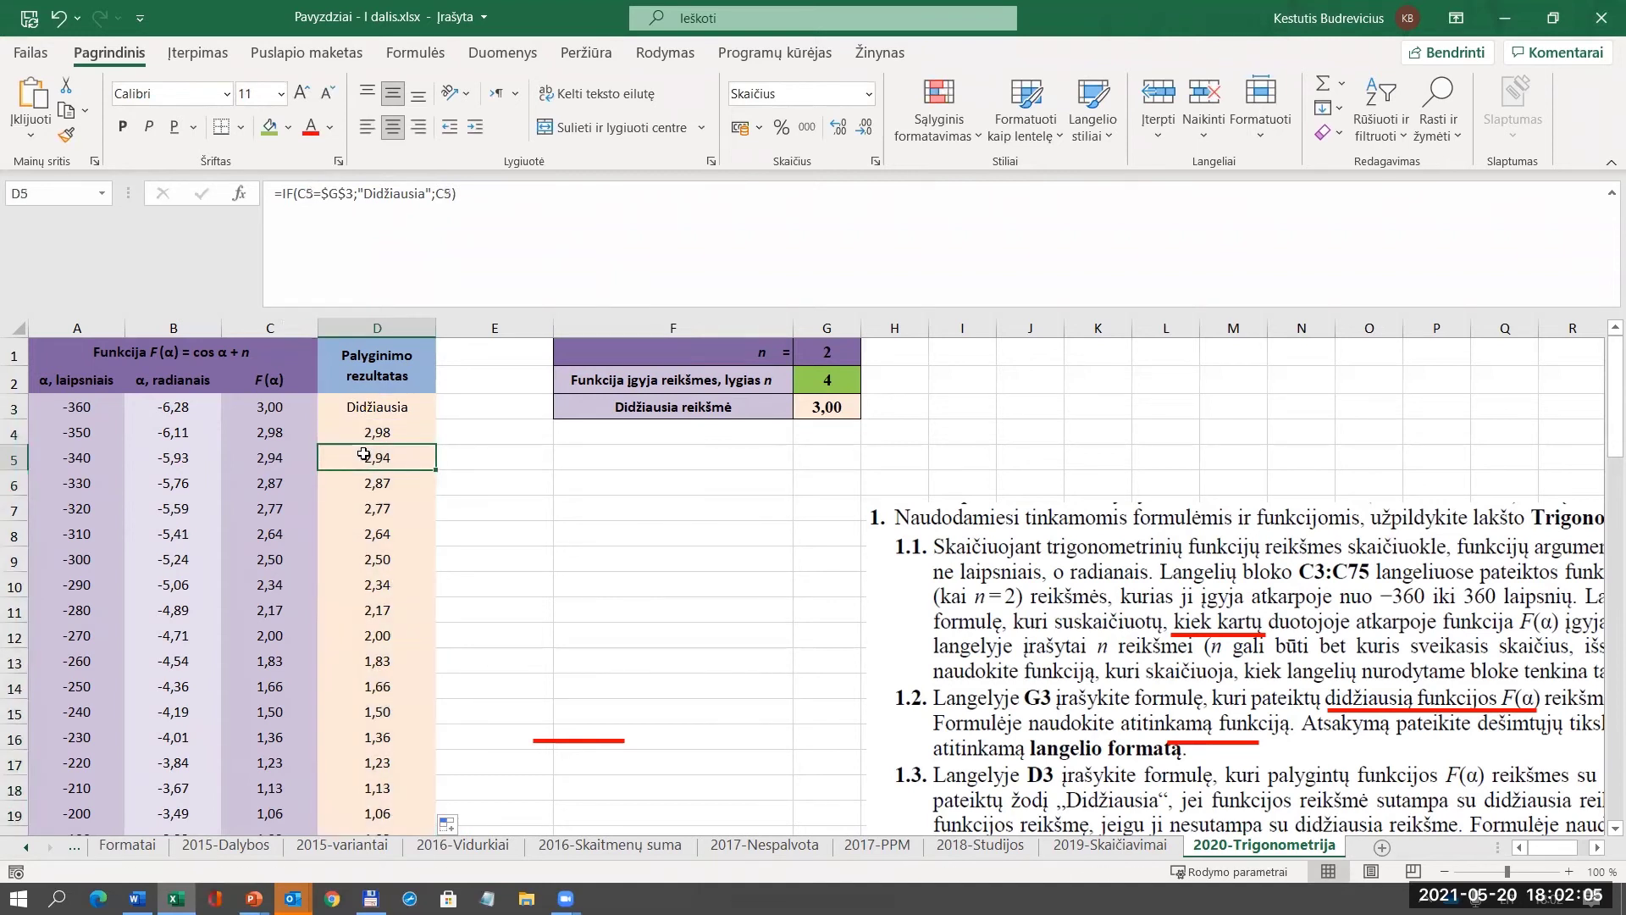
click(343, 204)
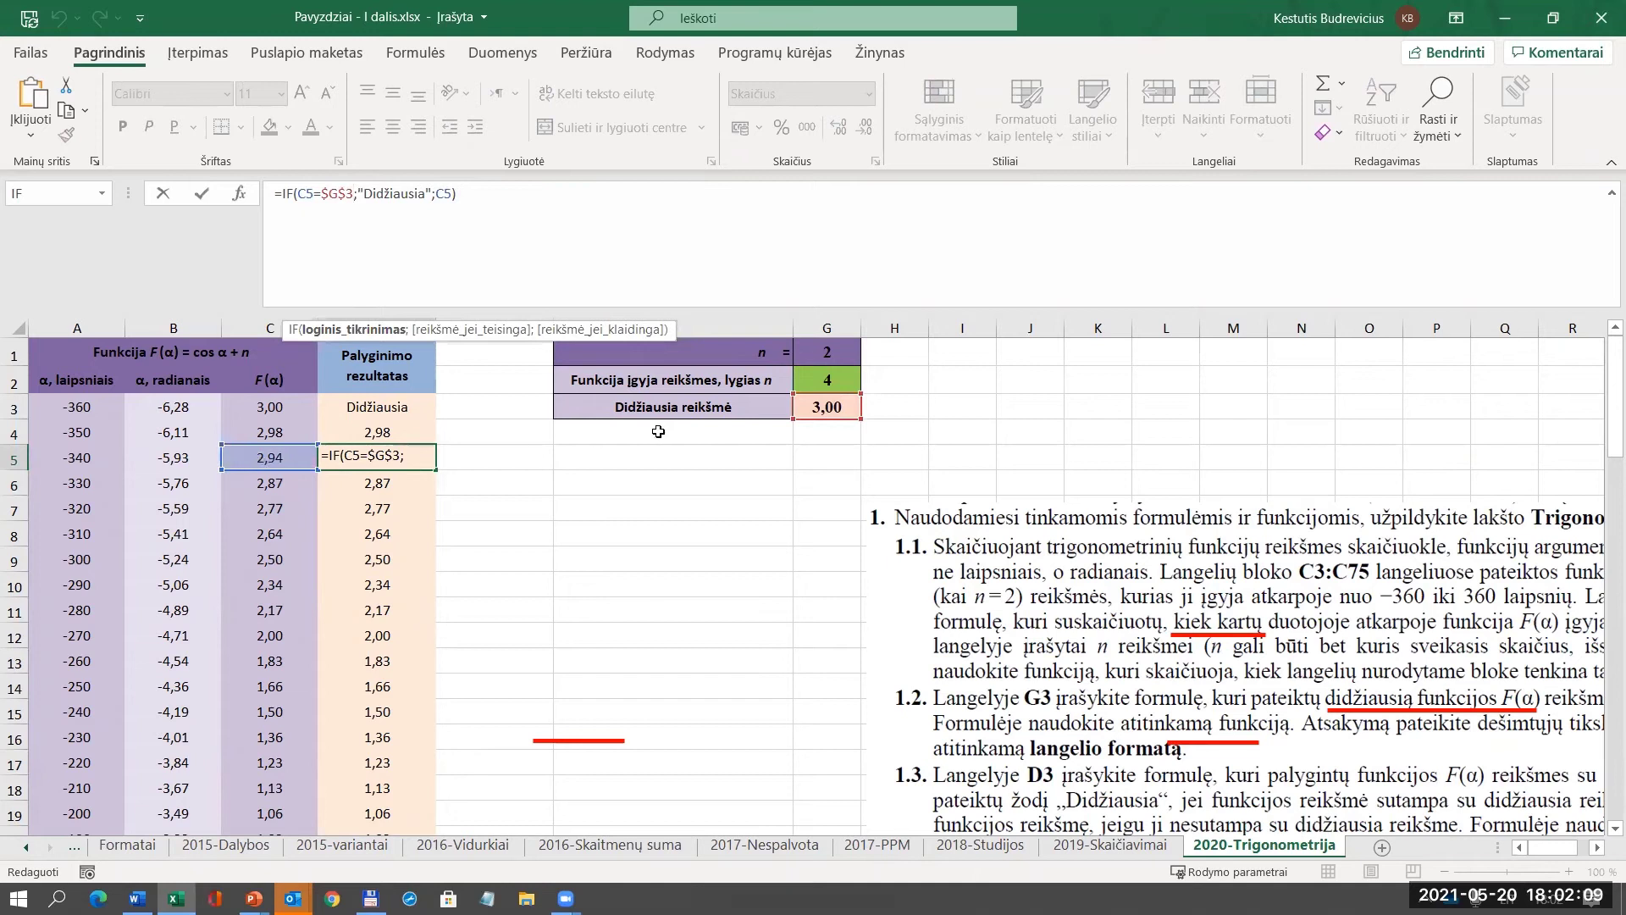
key(Escape)
click(381, 606)
key(F2)
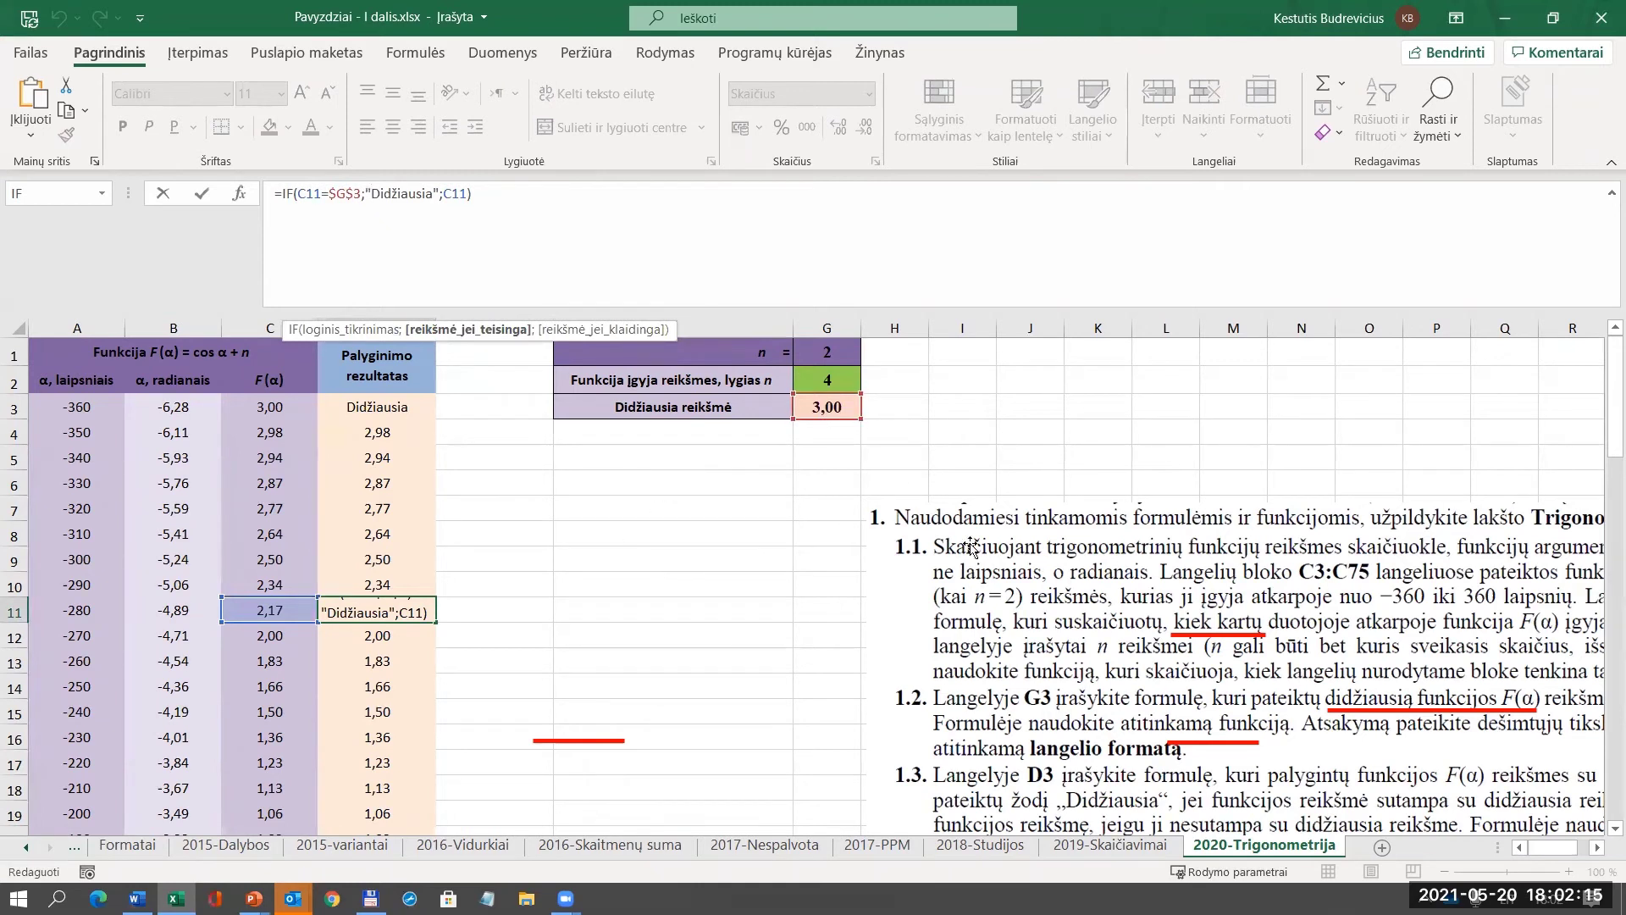
drag(905, 547, 537, 489)
click(1121, 409)
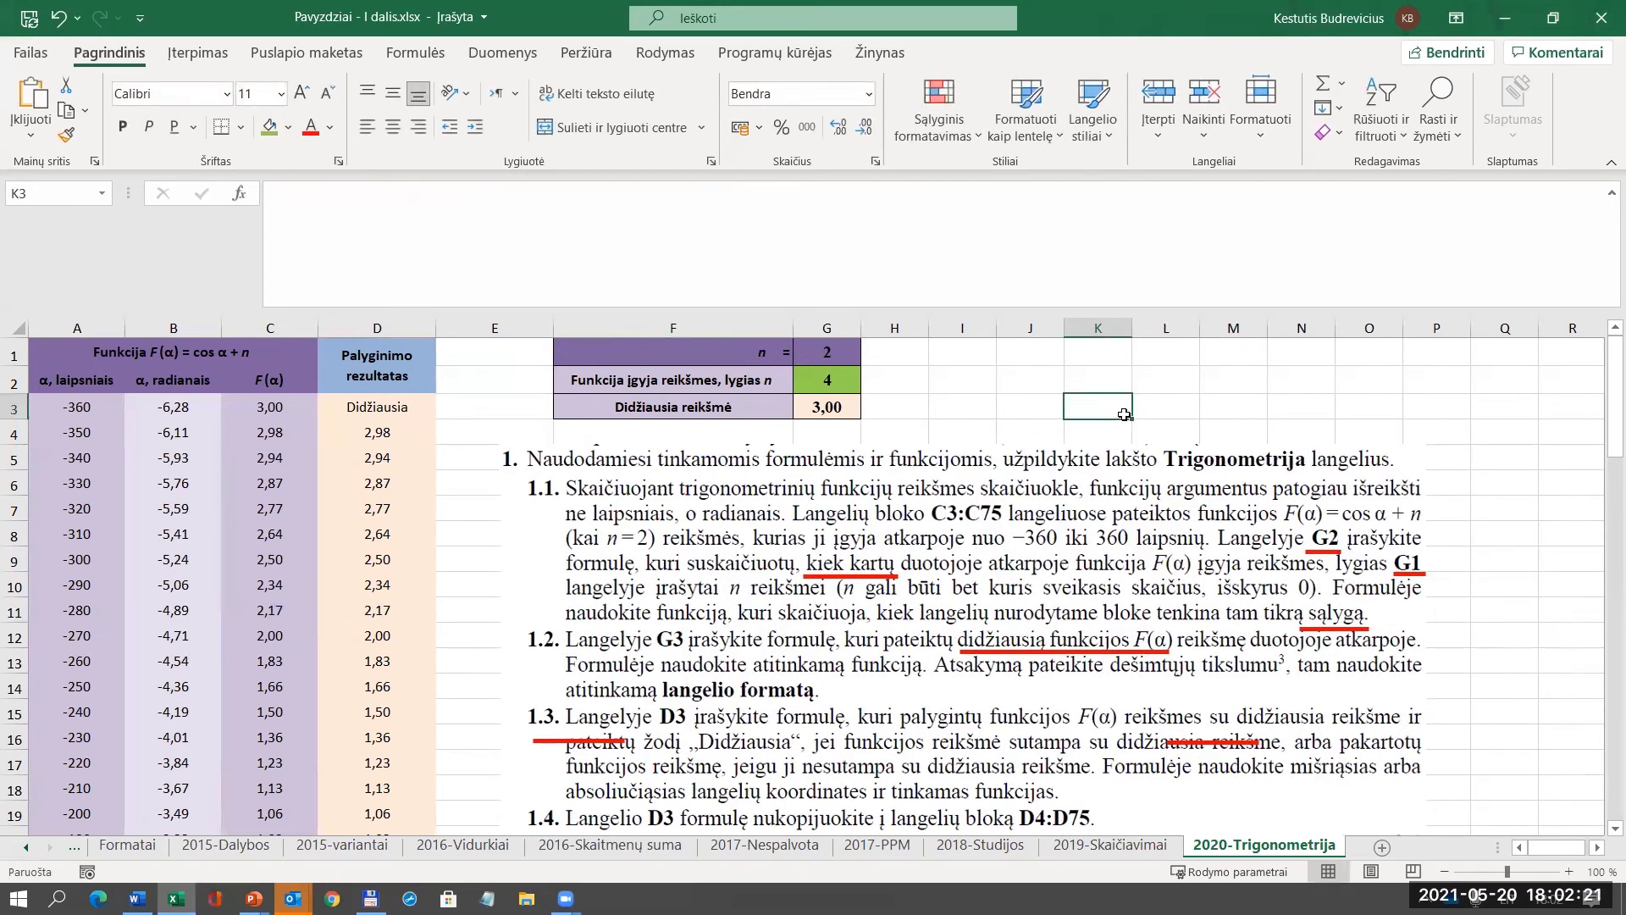
Switch to the PowerPoint slideshow and advance to the slide "Sudėtingesnis tikrinimas (IF)".
key(alt+Tab)
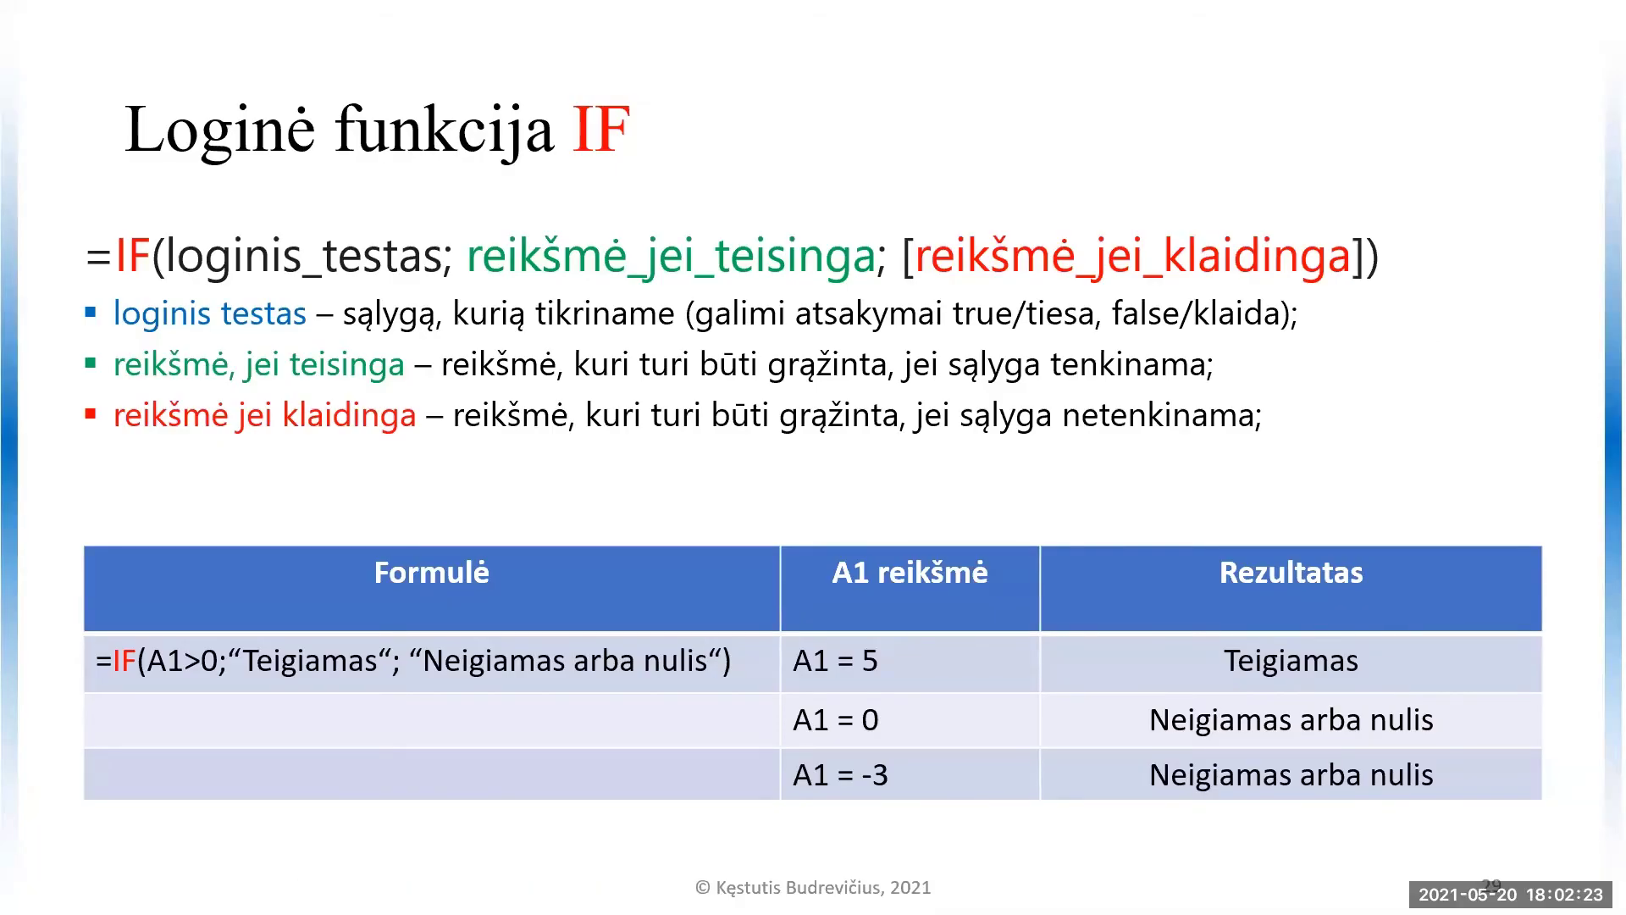
key(Right)
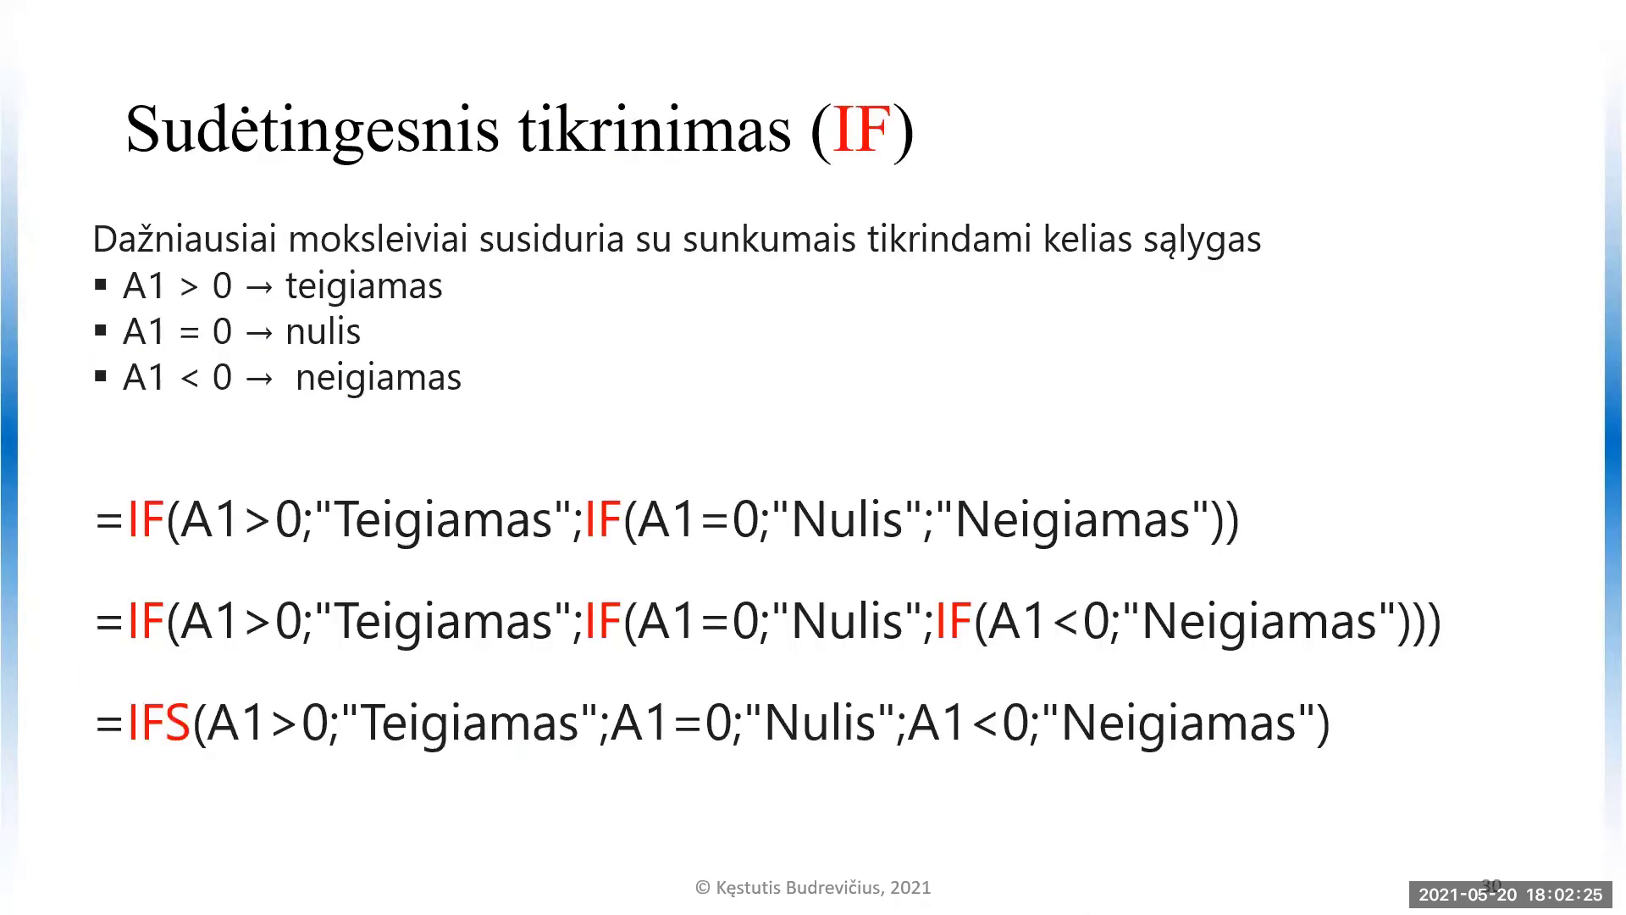
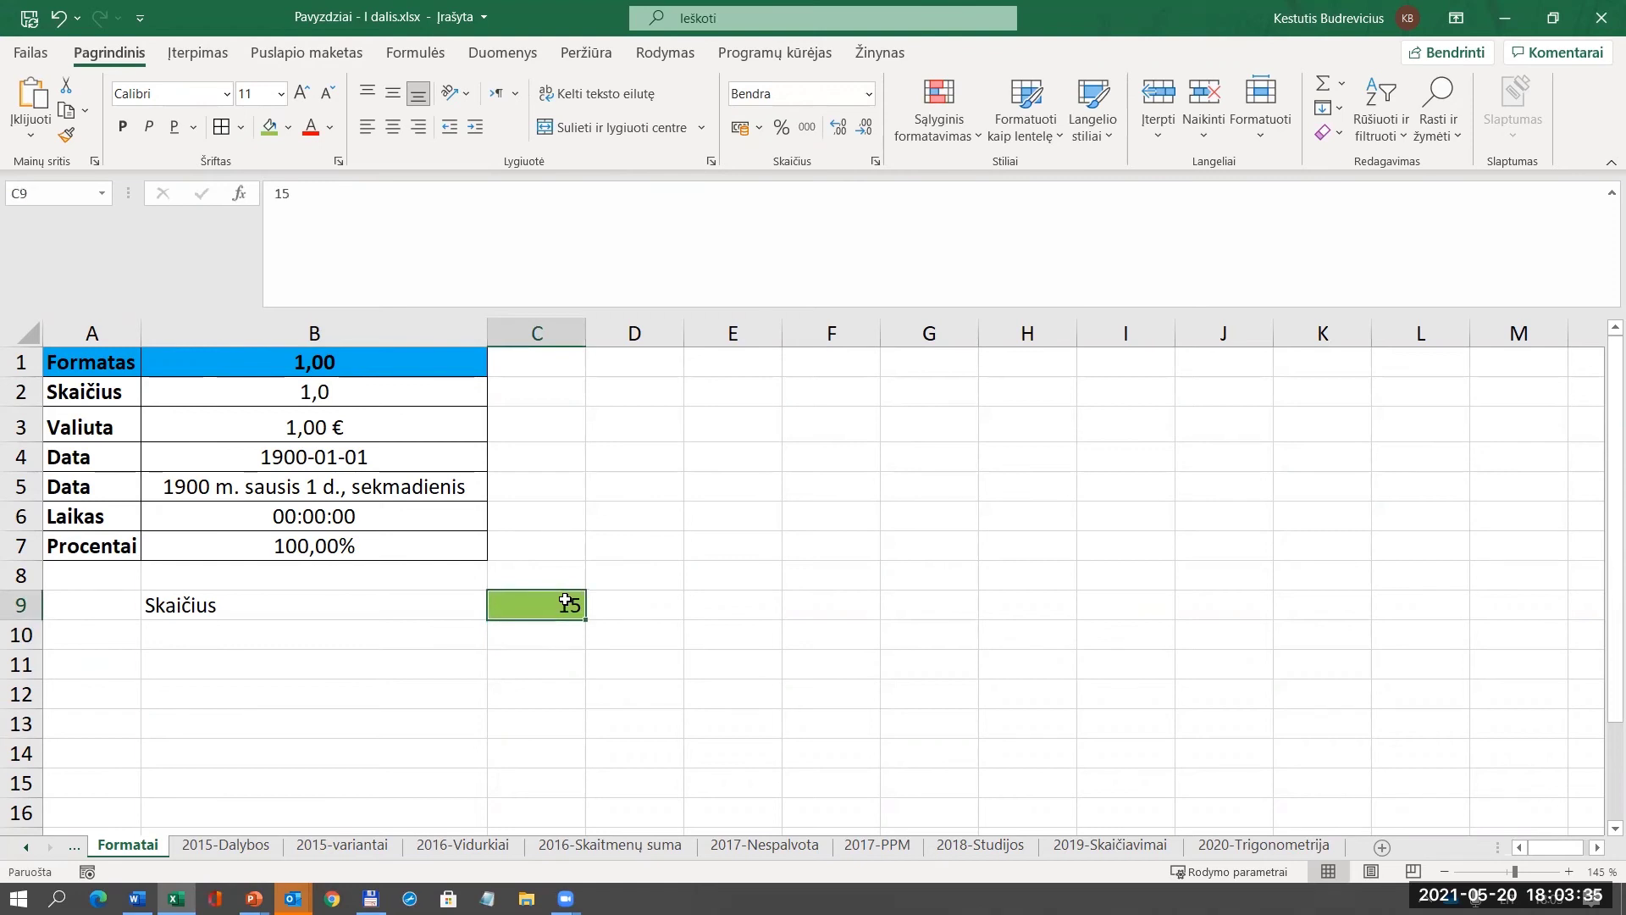
On the Formatai sheet, enter 0 in the Skaičius cell C9 and replace it with -6.
text(0)
key(Return)
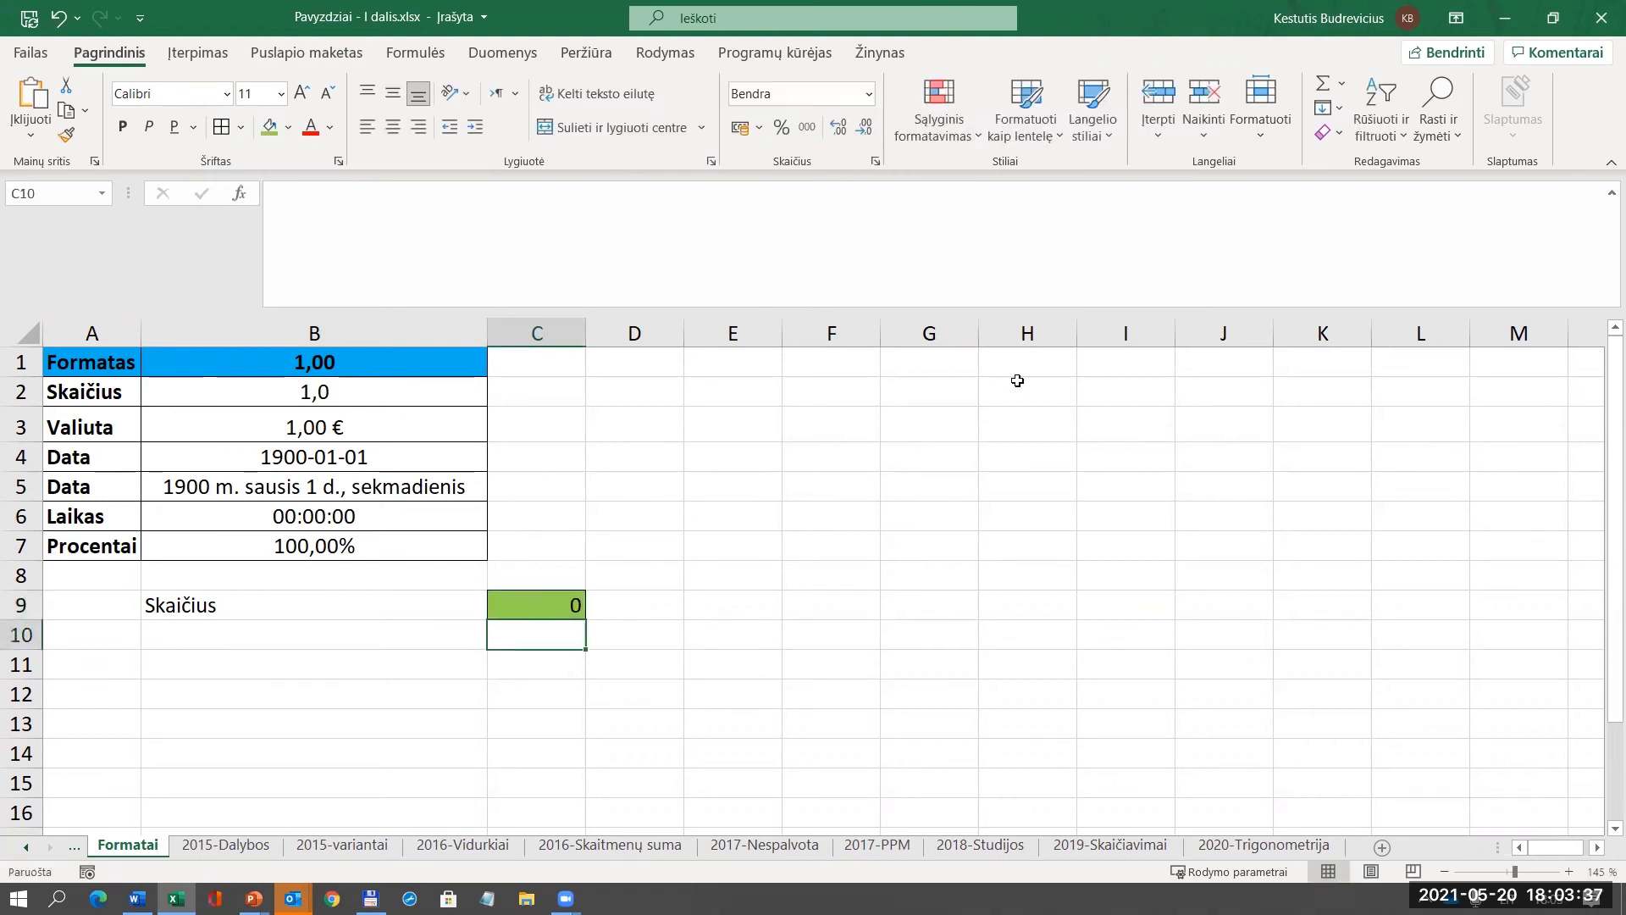
key(Up)
text(-6)
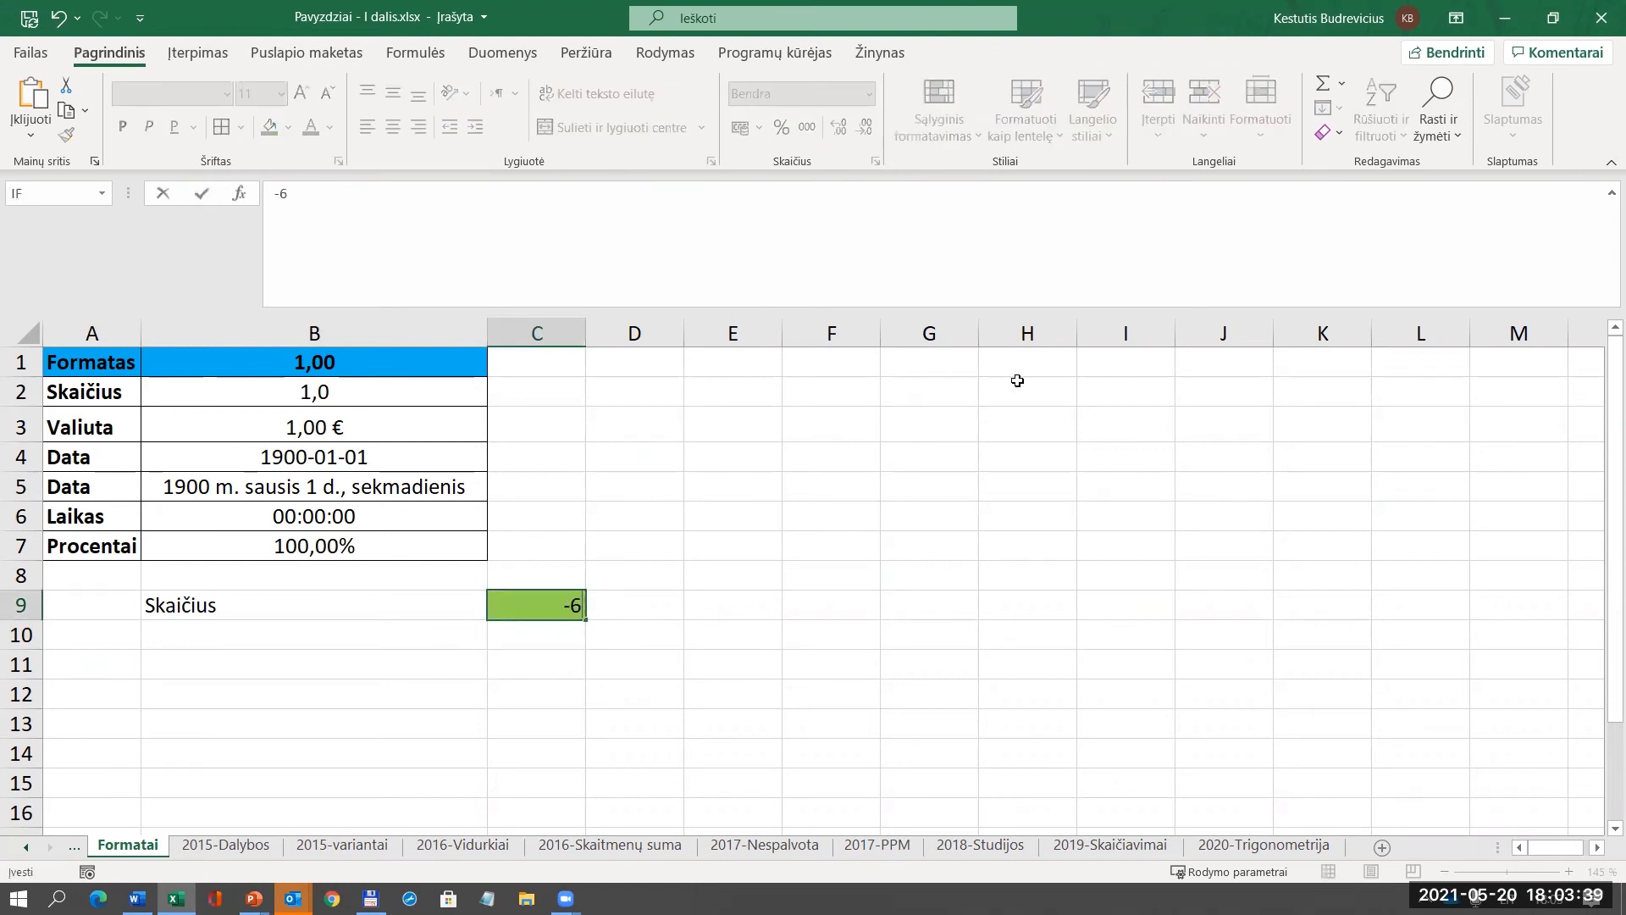
key(Return)
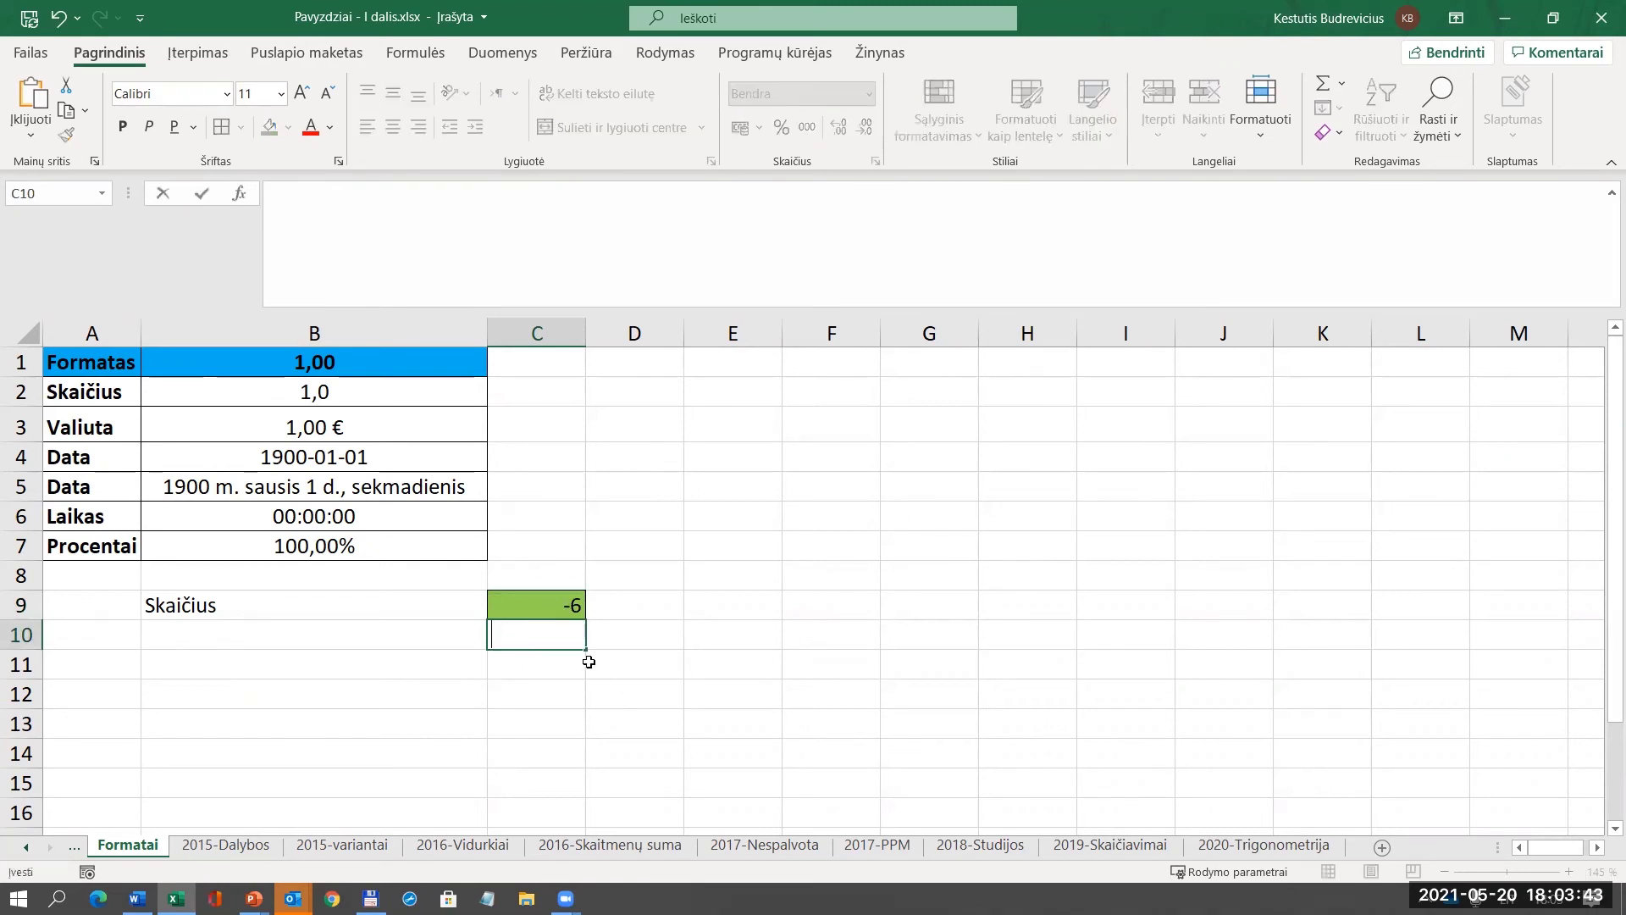
Enter the formula =IF(C9>0;"Teigiamas";"Neigiamas") in cell C10 and select that cell to check it.
text(=if()
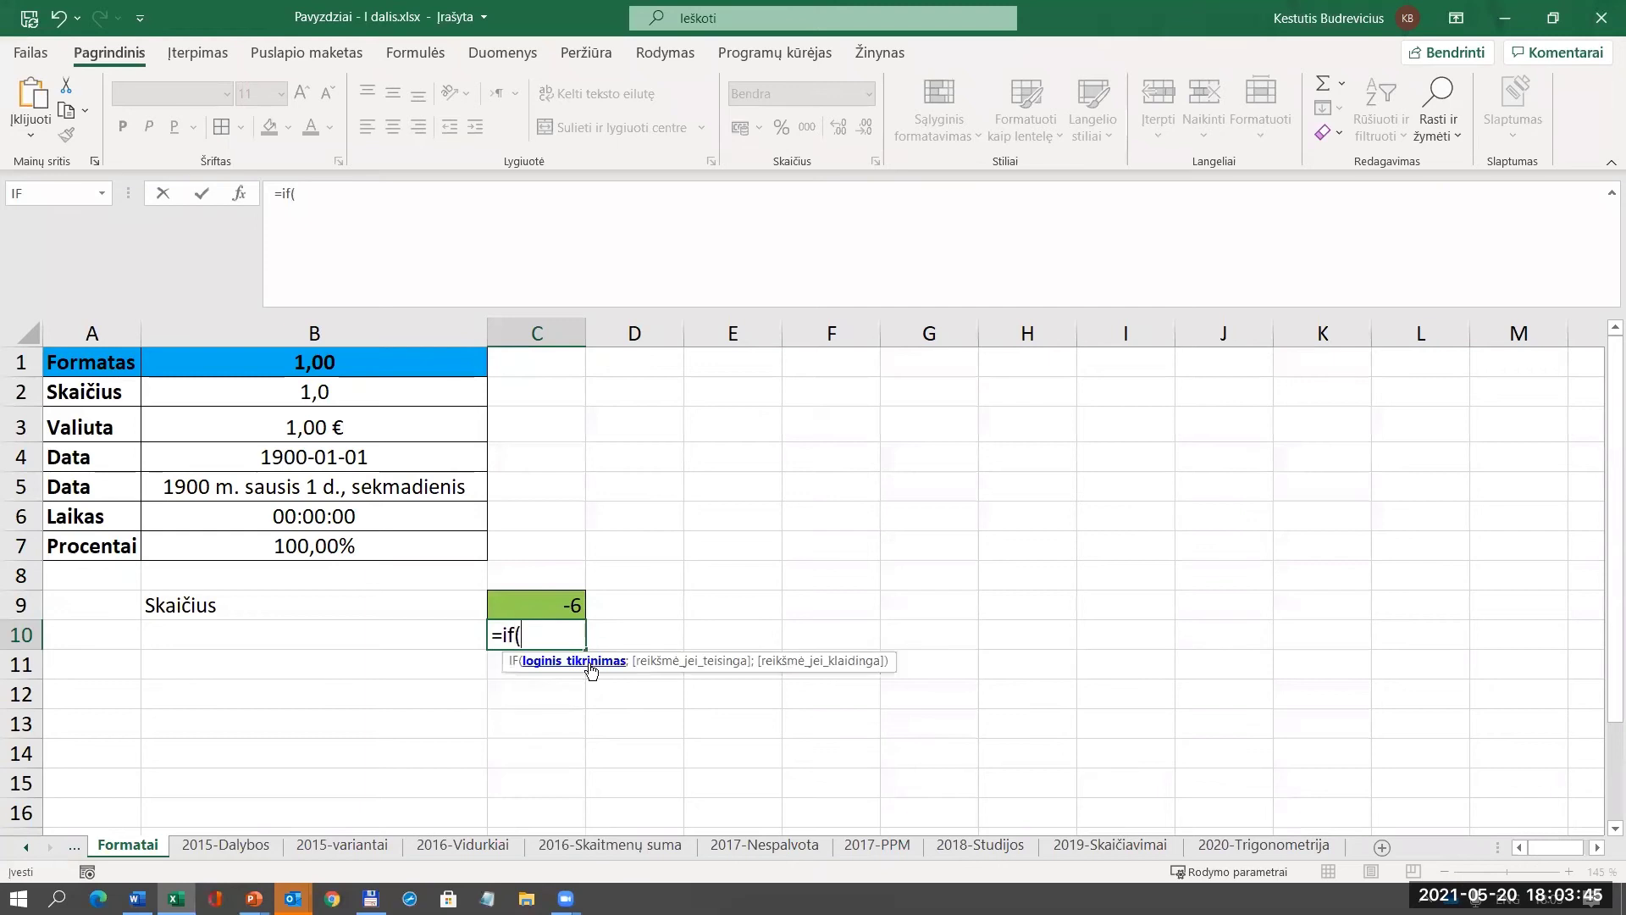
click(562, 604)
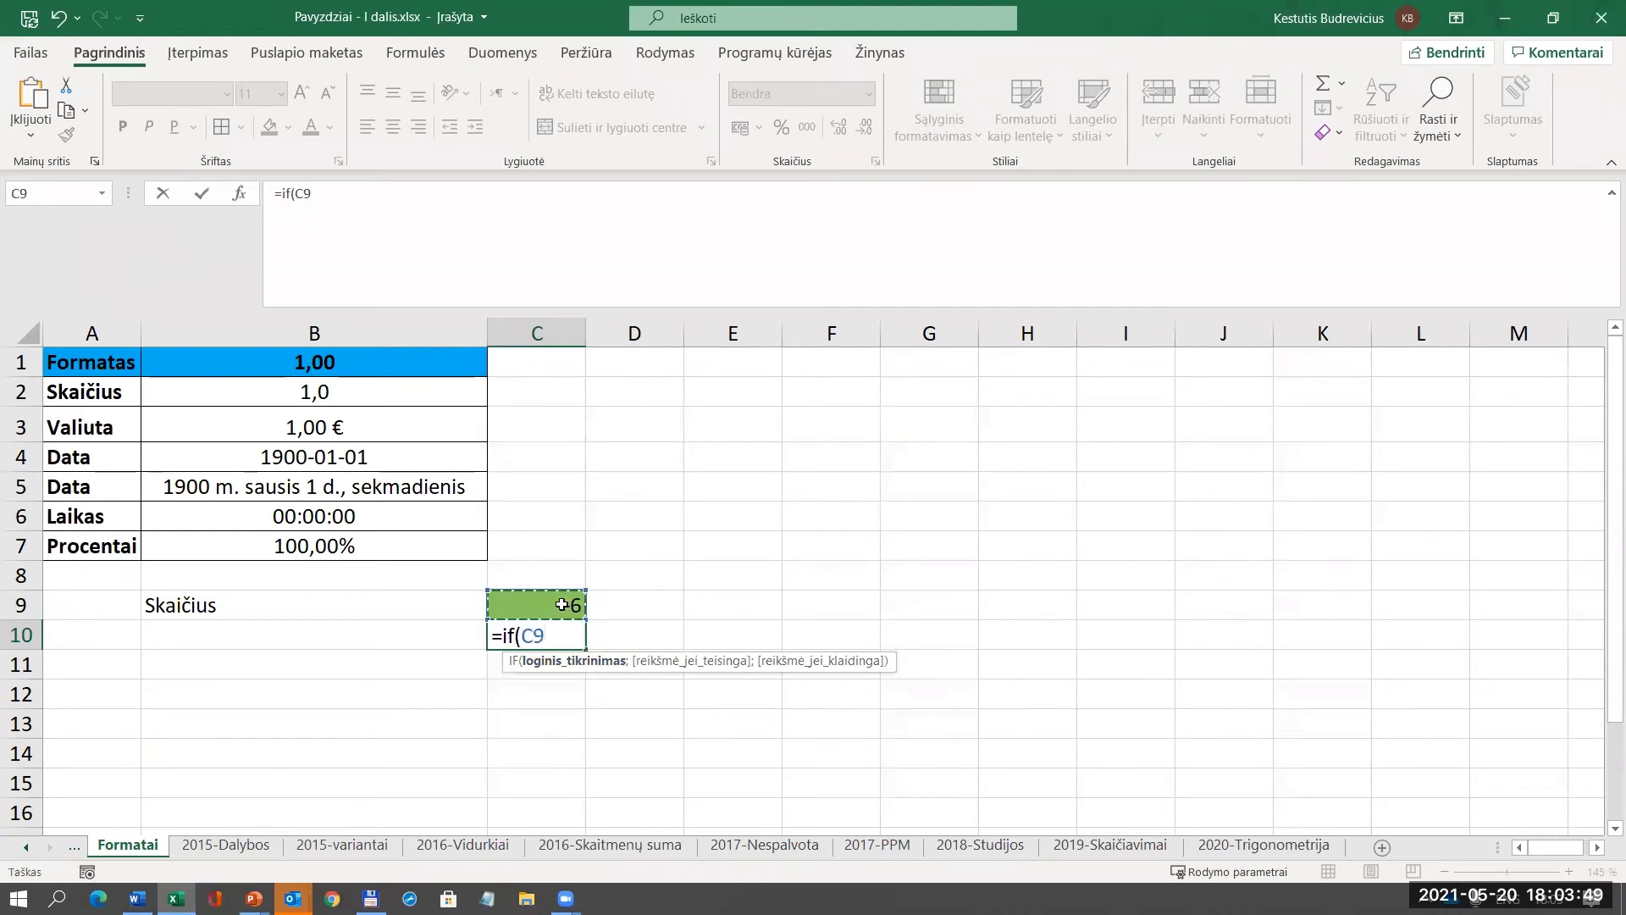
text(>0l)
key(BackSpace)
text(;"Teis)
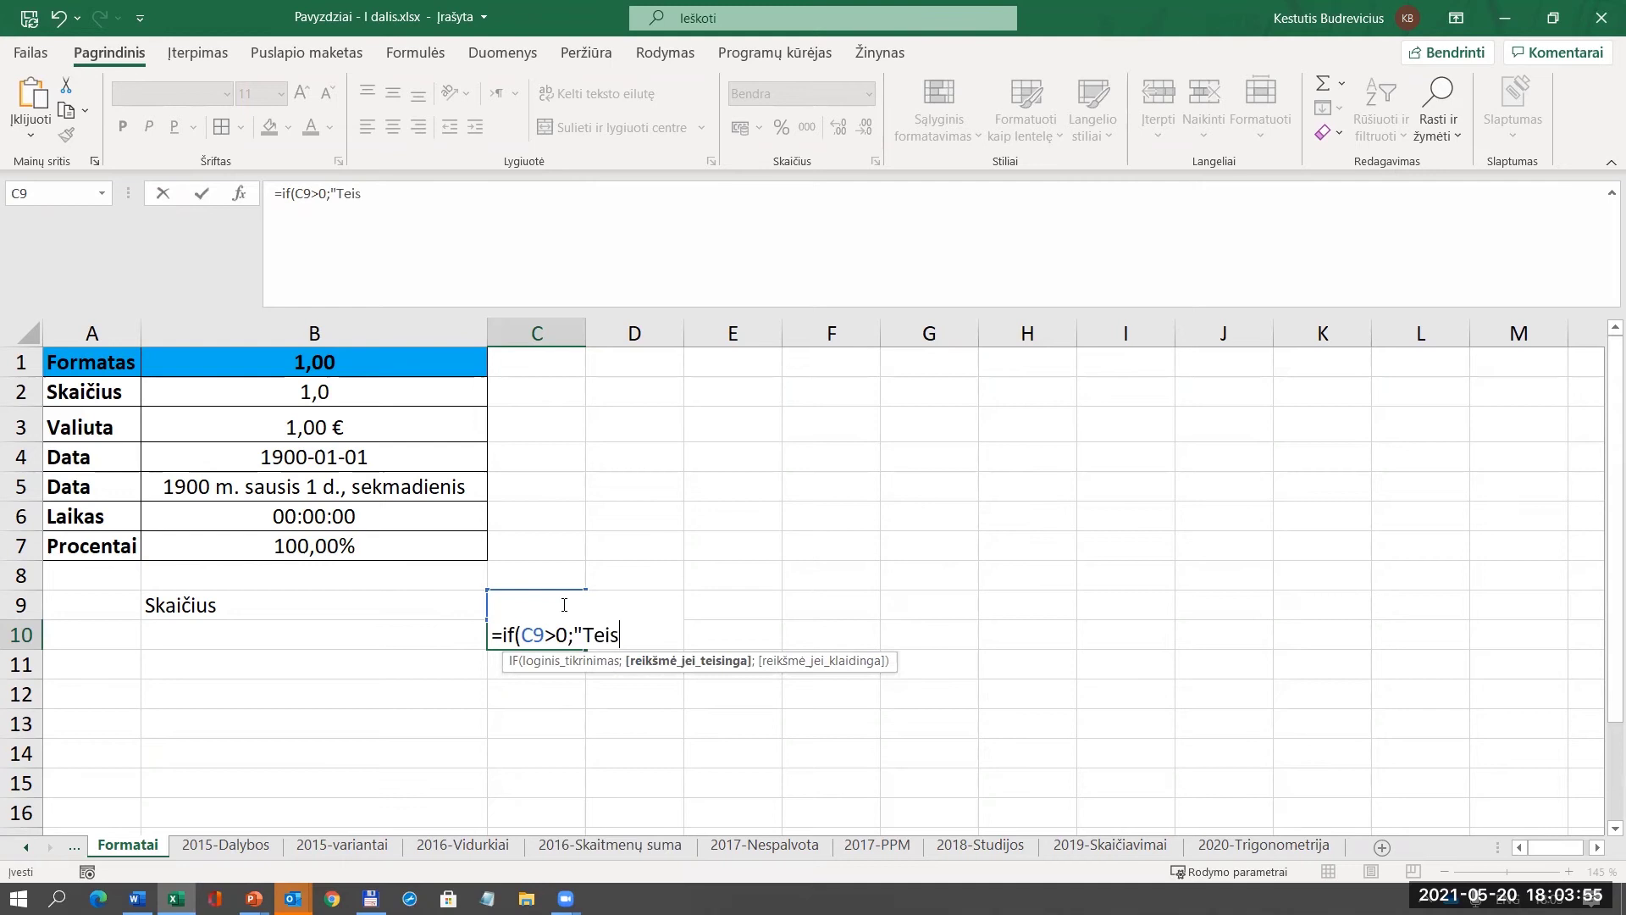
key(BackSpace)
text(giamas";)
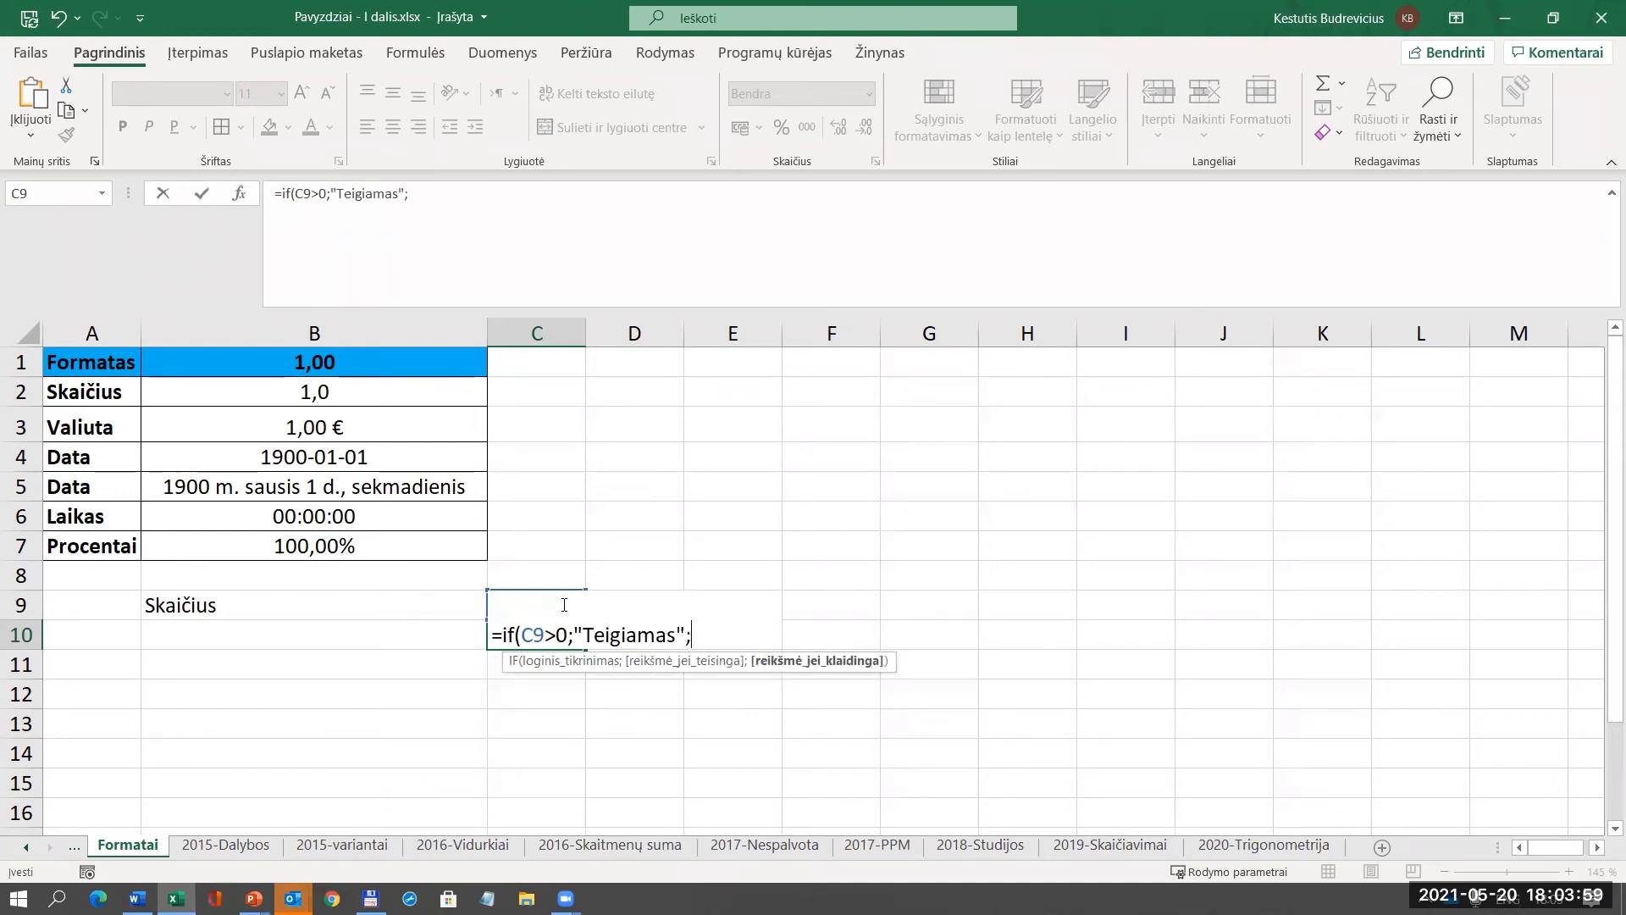
text("Neigiamas"))
key(Return)
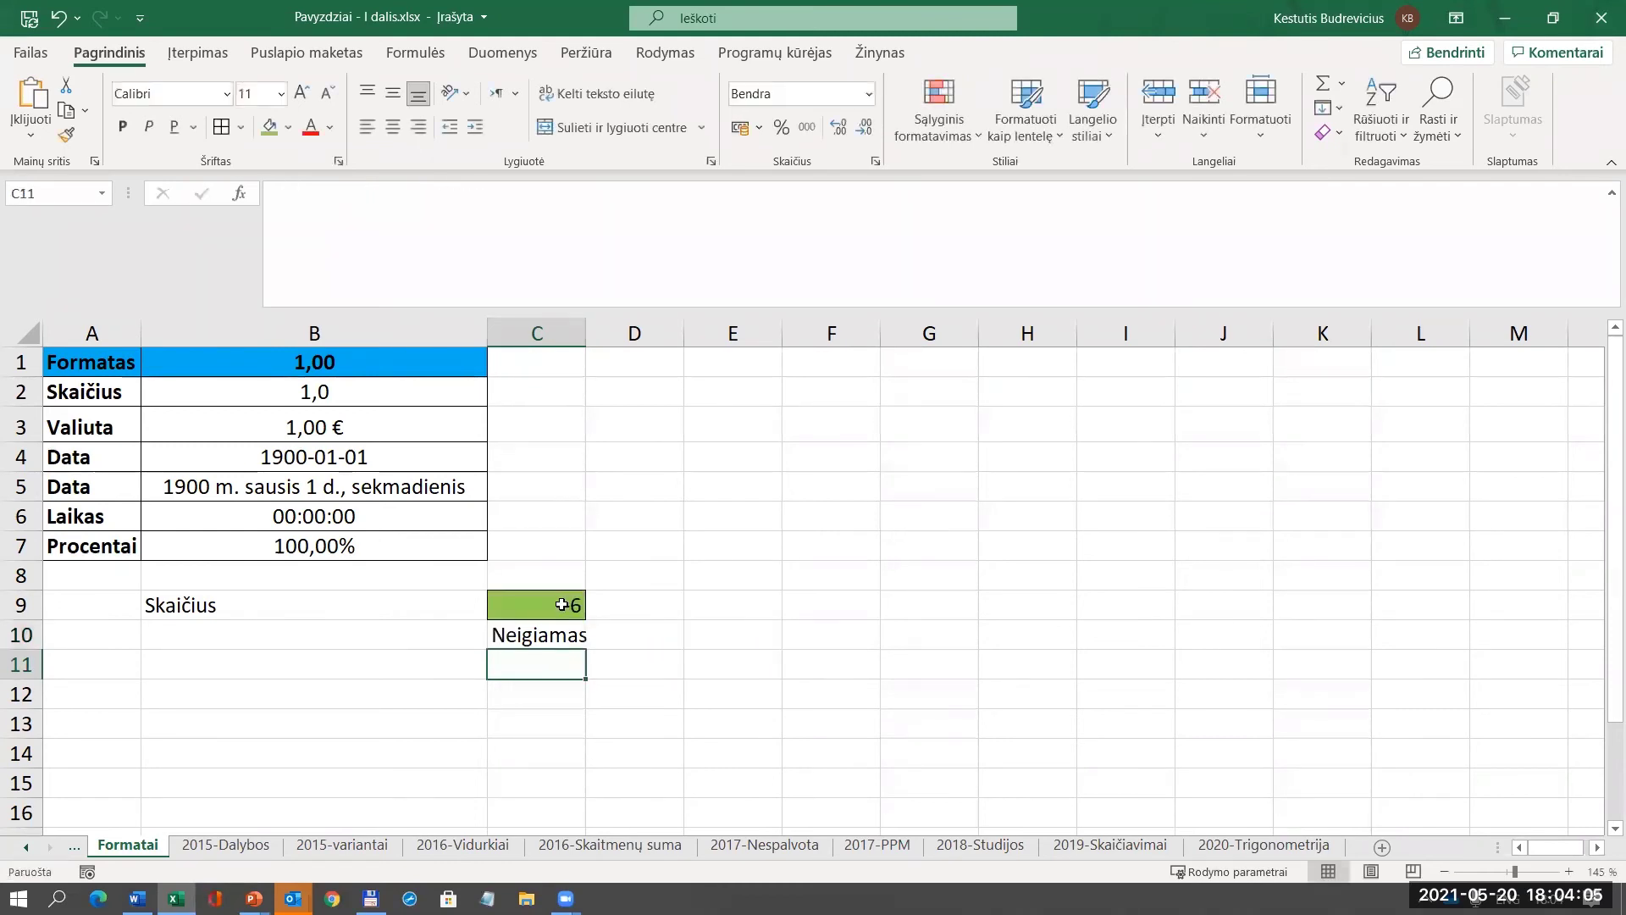
click(557, 635)
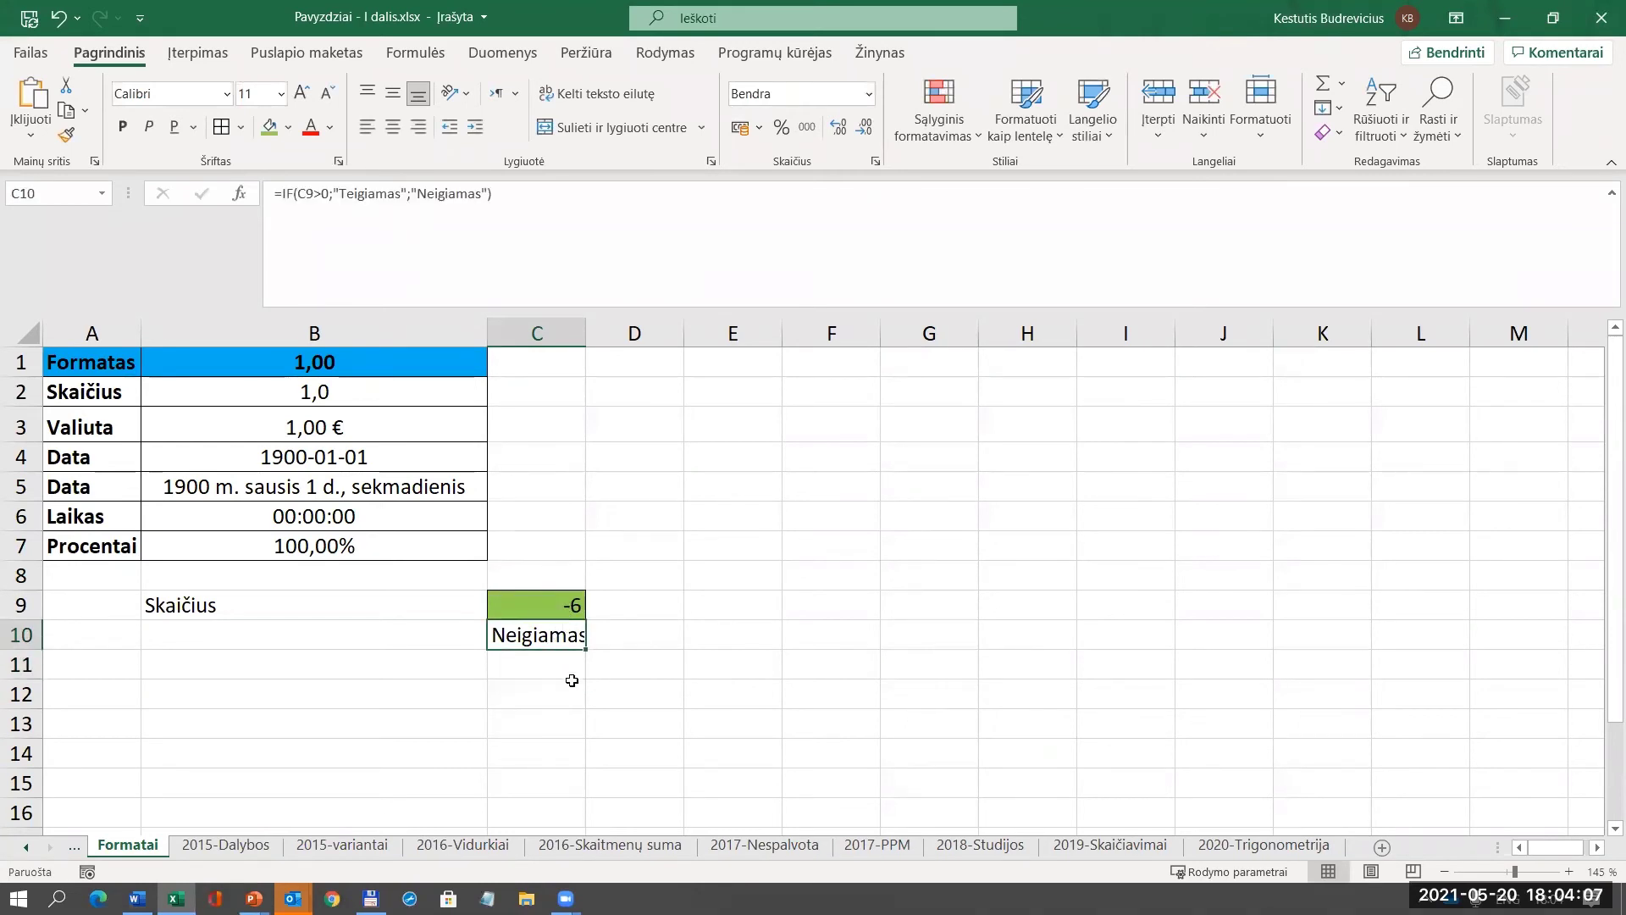
Test the C10 formula by setting C9 to 100 and replacing it with 0, and widen column C slightly.
click(571, 604)
text(100)
key(Return)
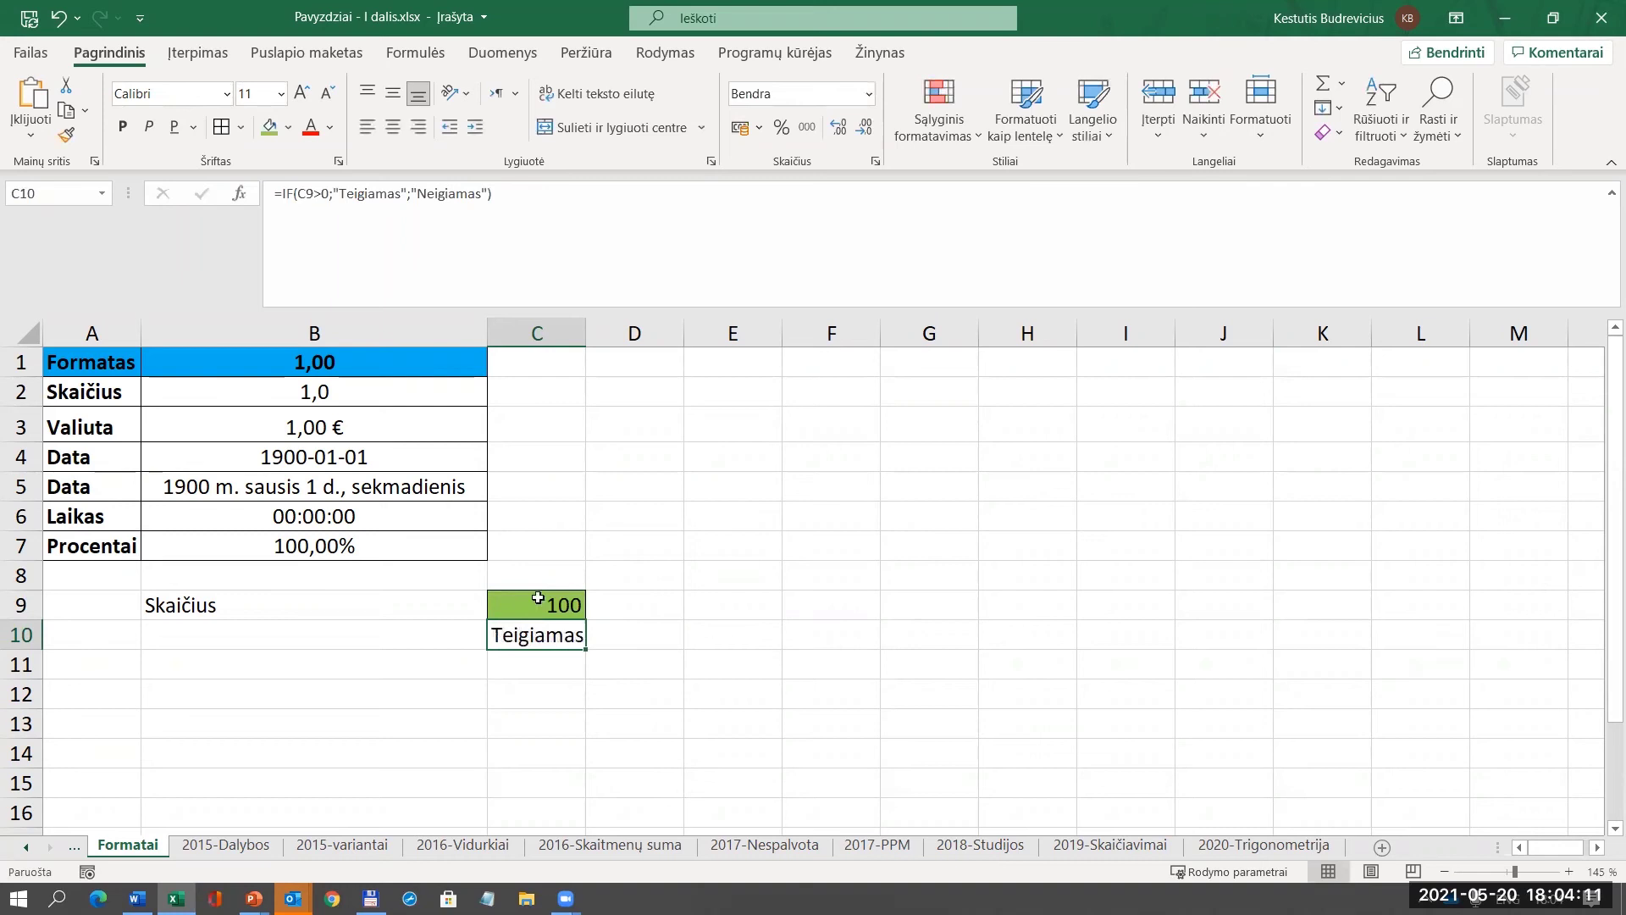
click(538, 598)
text(0)
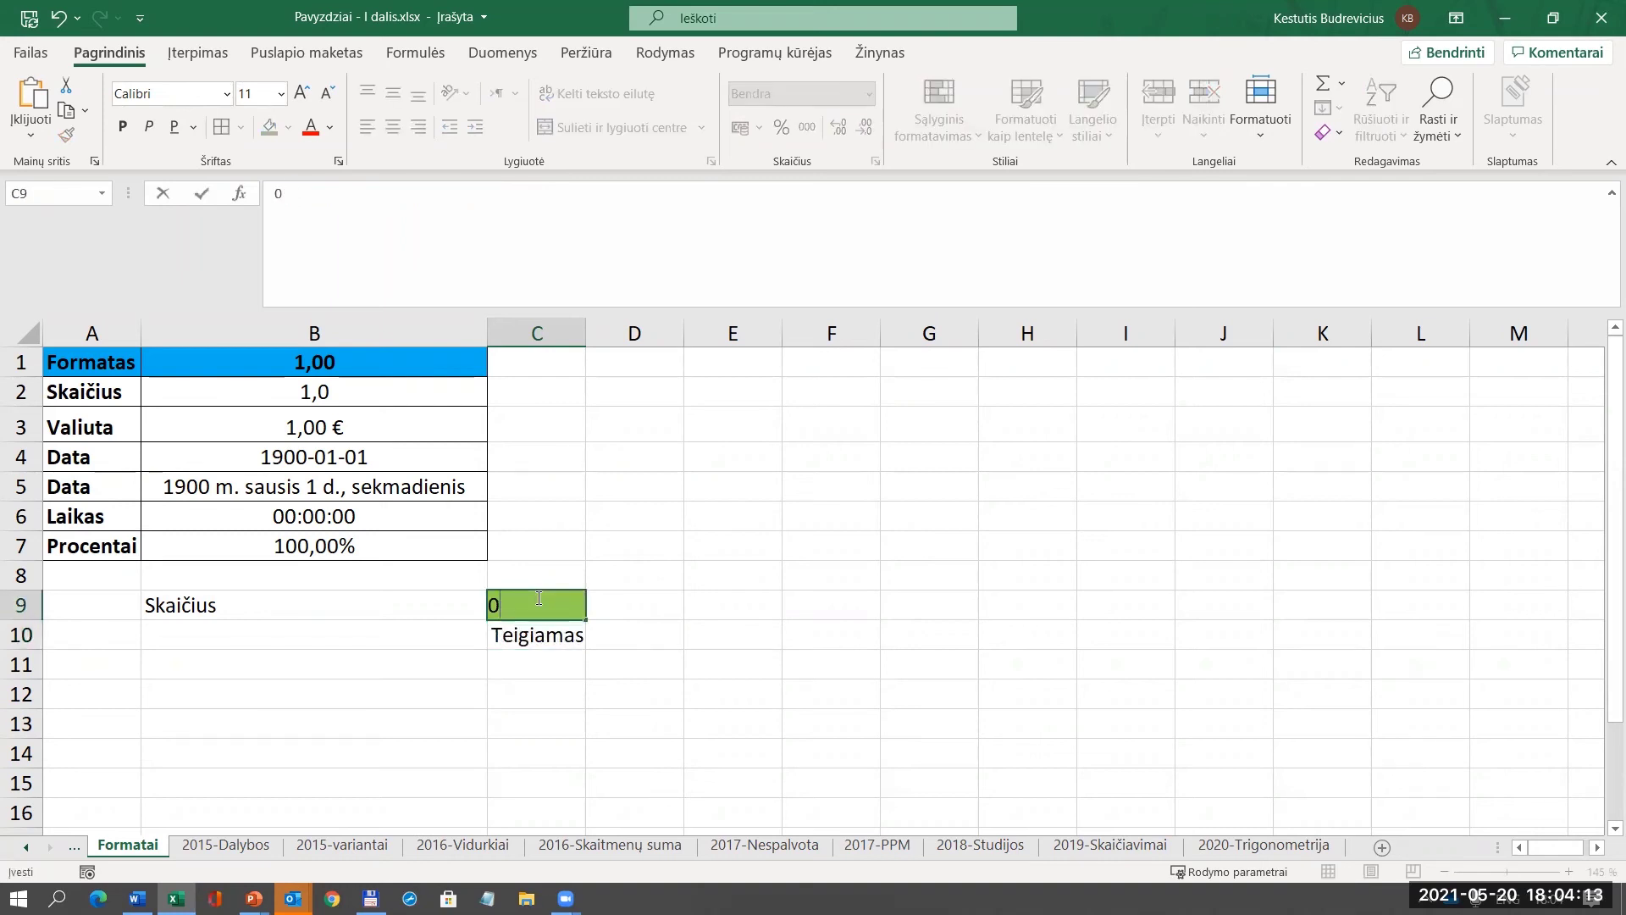
key(Return)
drag(585, 333, 614, 338)
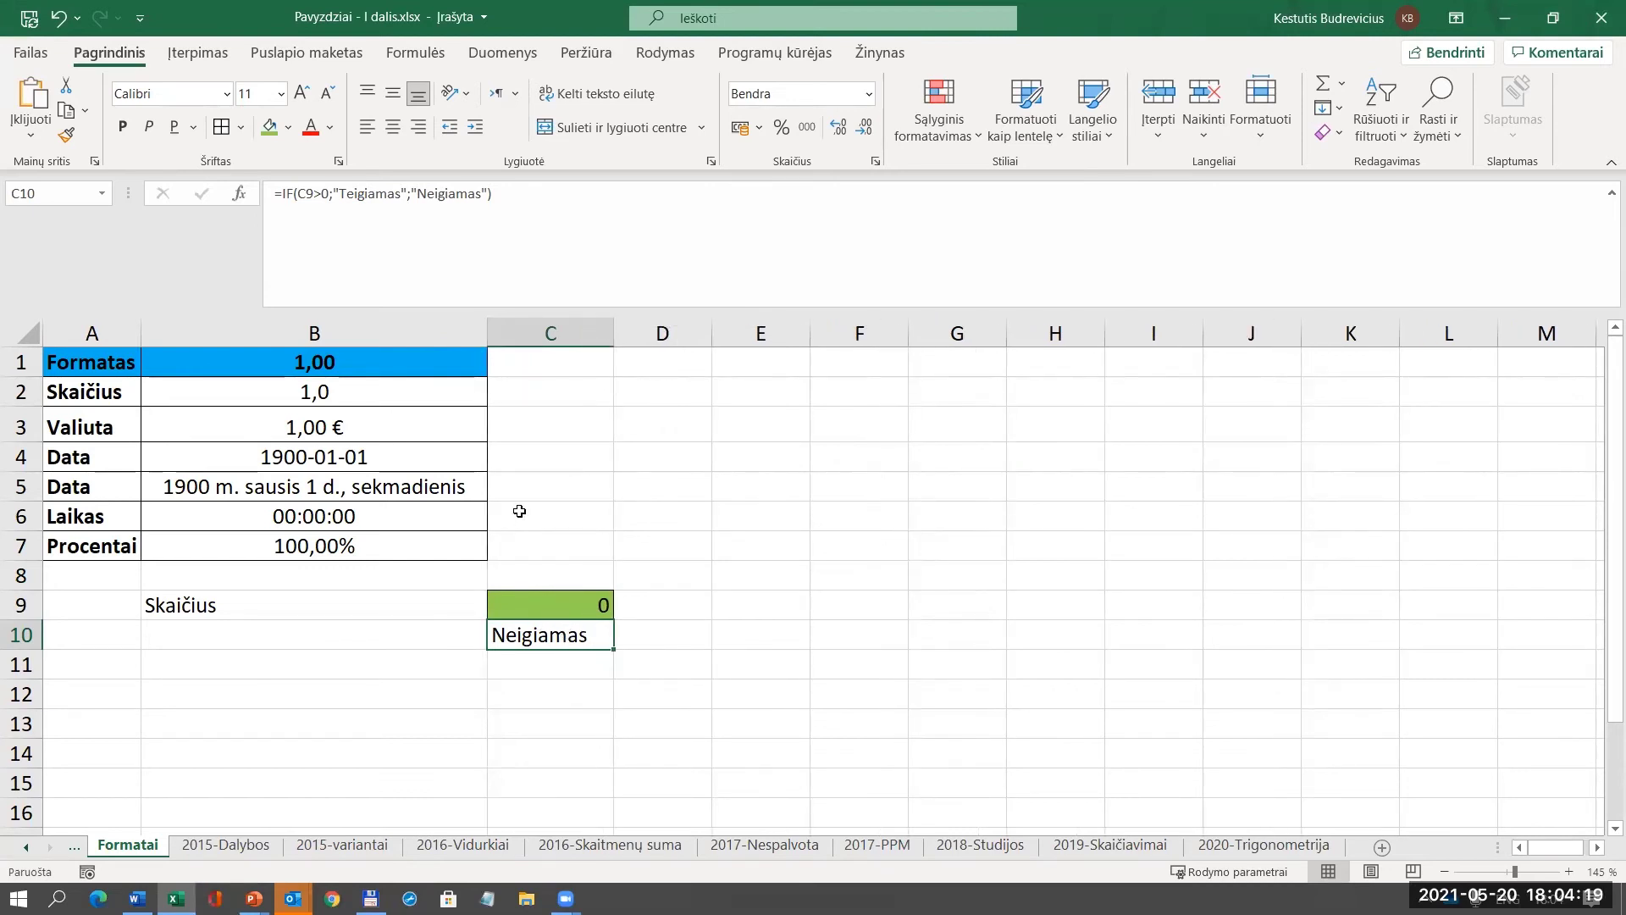
In the function arguments of C10, clear the value-if-false "Neigiamas" and insert a nested IF function in its place.
click(241, 195)
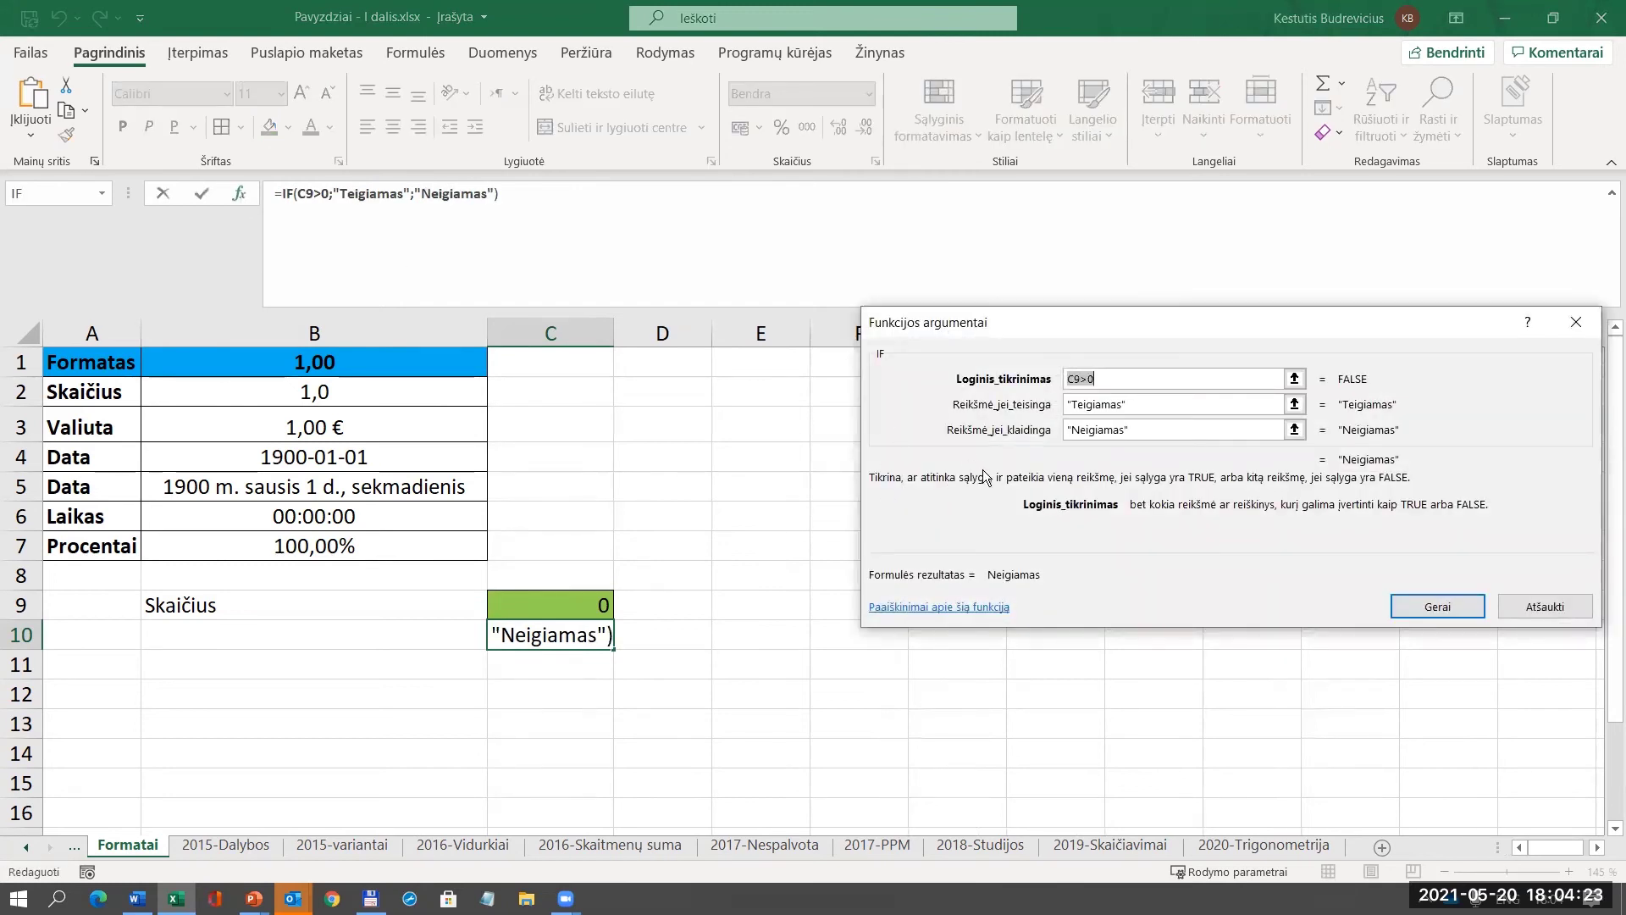
drag(1154, 431, 1061, 424)
key(Delete)
click(1152, 378)
click(1148, 405)
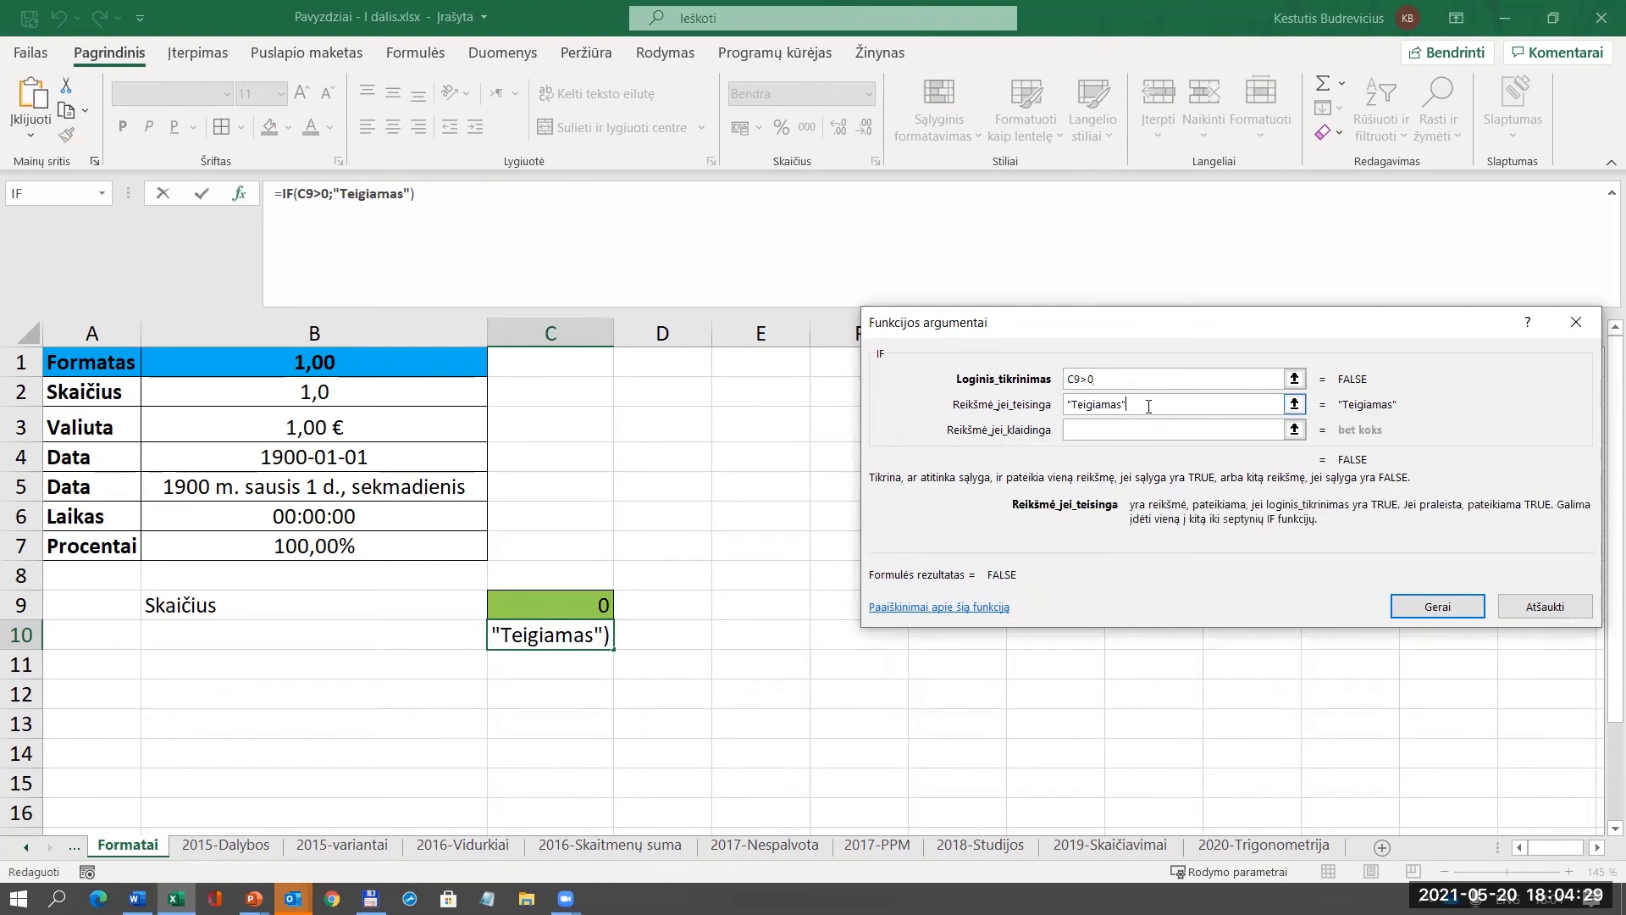
click(1120, 428)
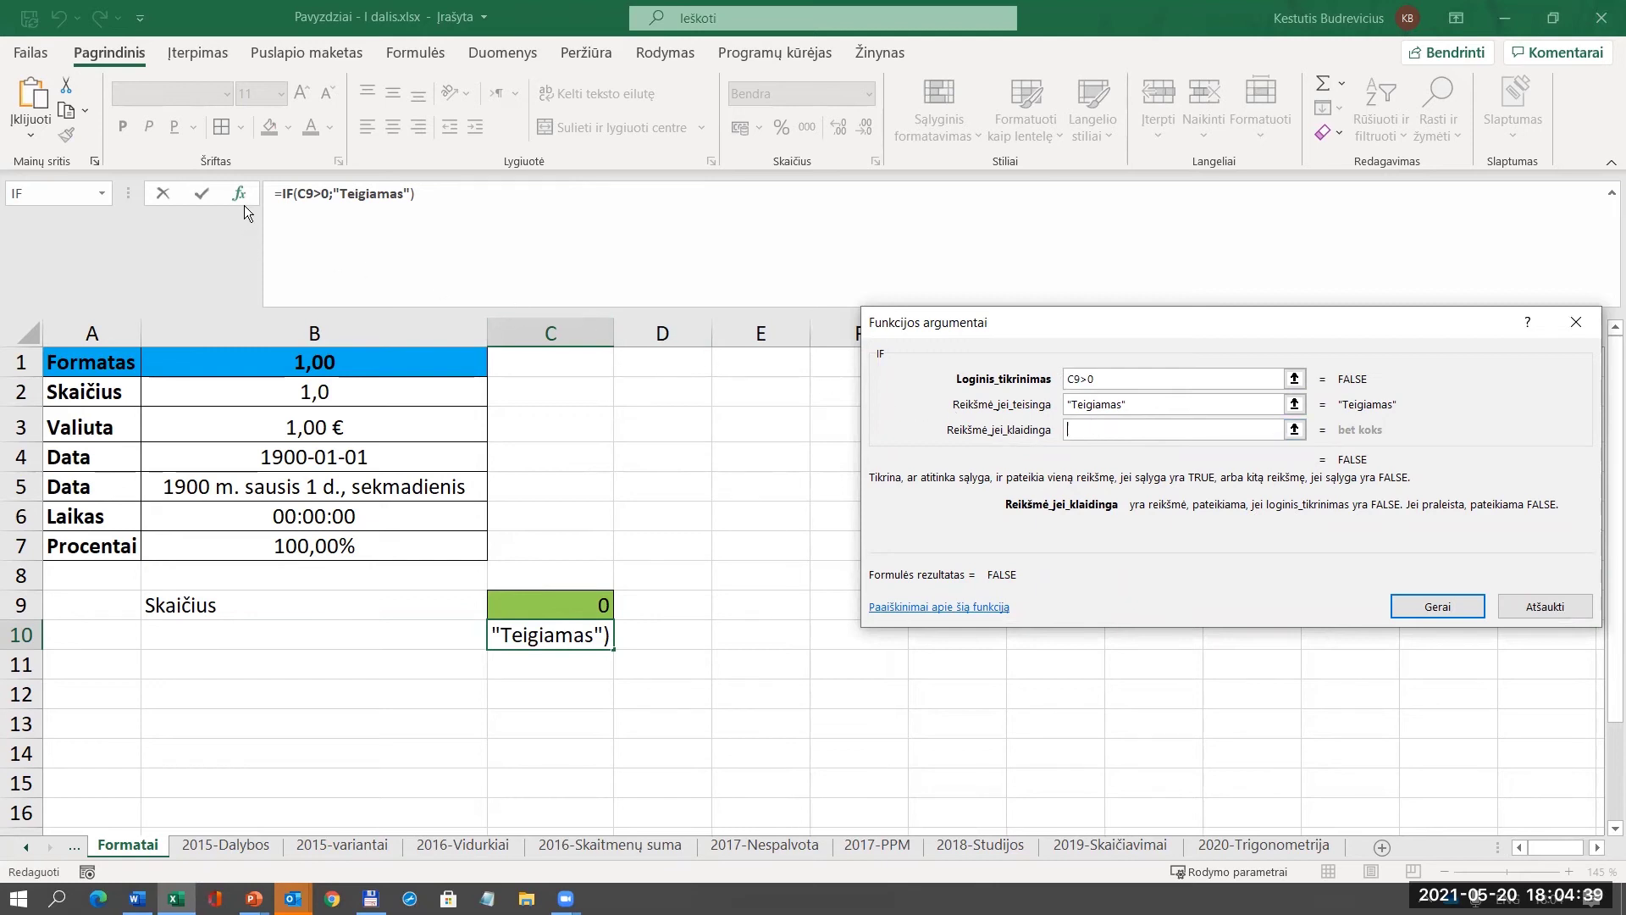
click(109, 195)
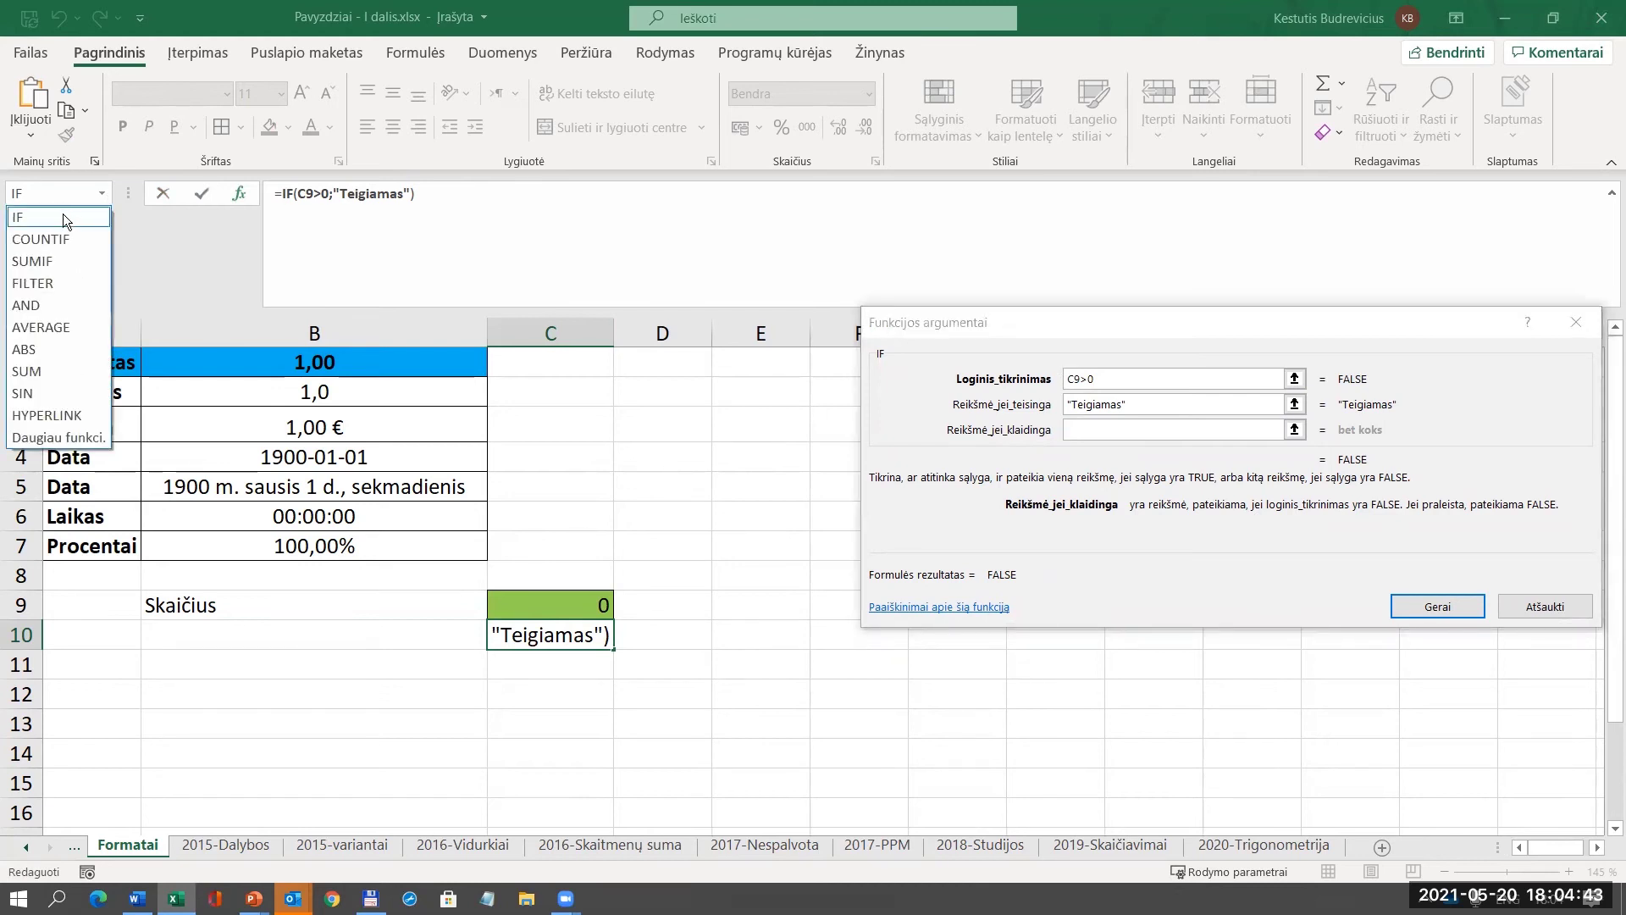
click(61, 216)
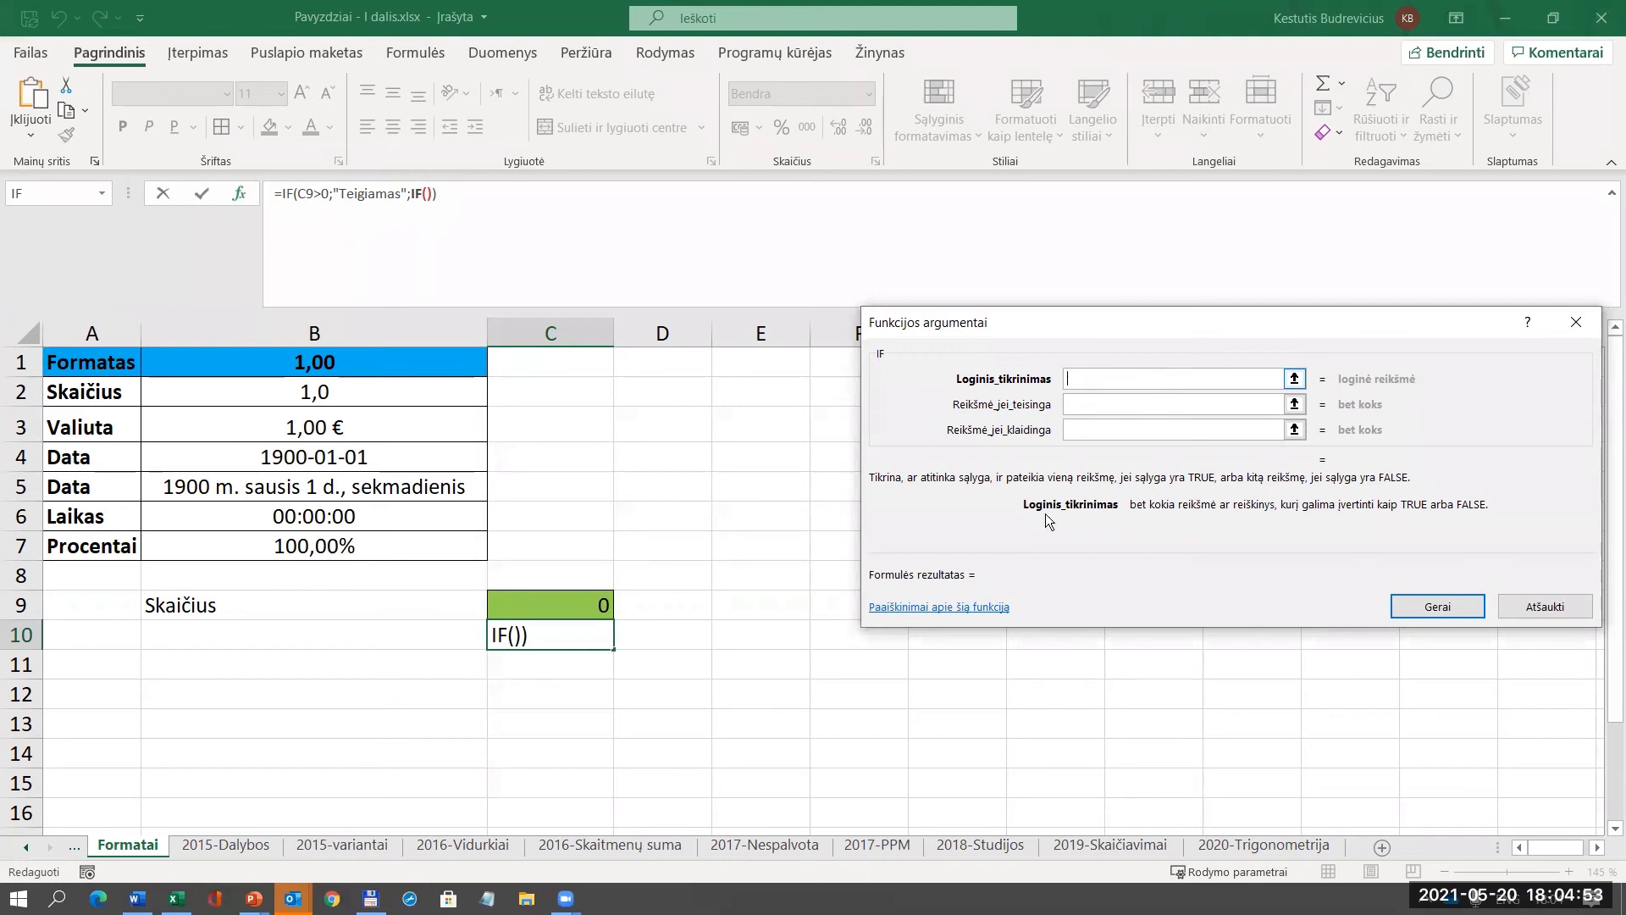
Fill in the nested IF with the condition C9=0, "Nulis" when true and "Neigiamas" when false.
click(567, 601)
text(=0)
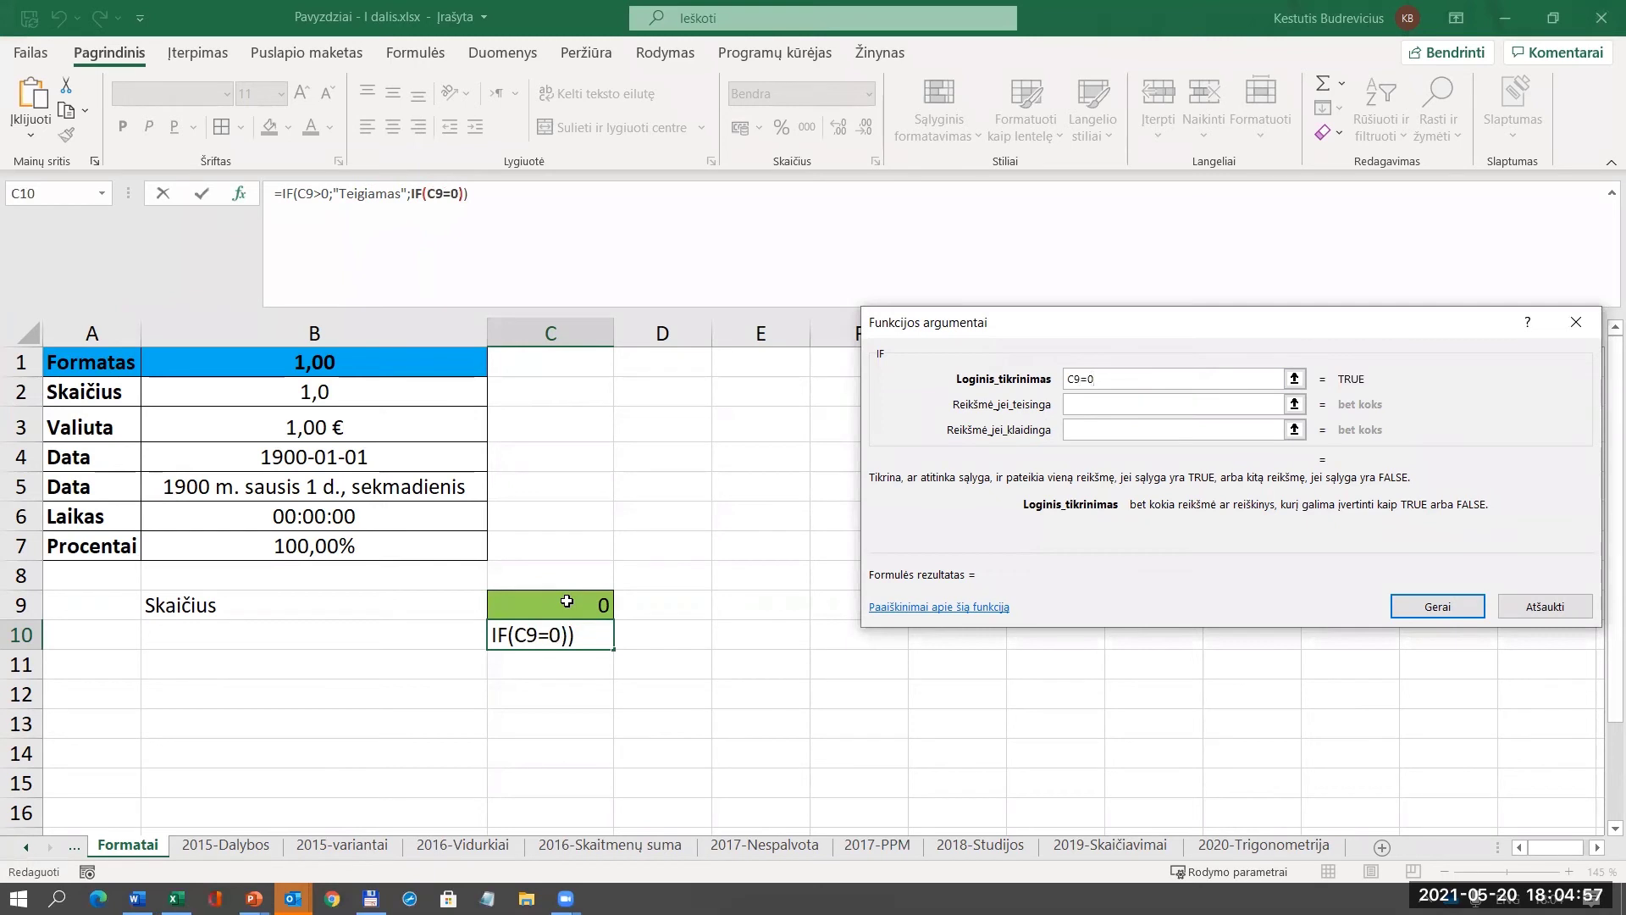
click(1142, 407)
text("Nulis)
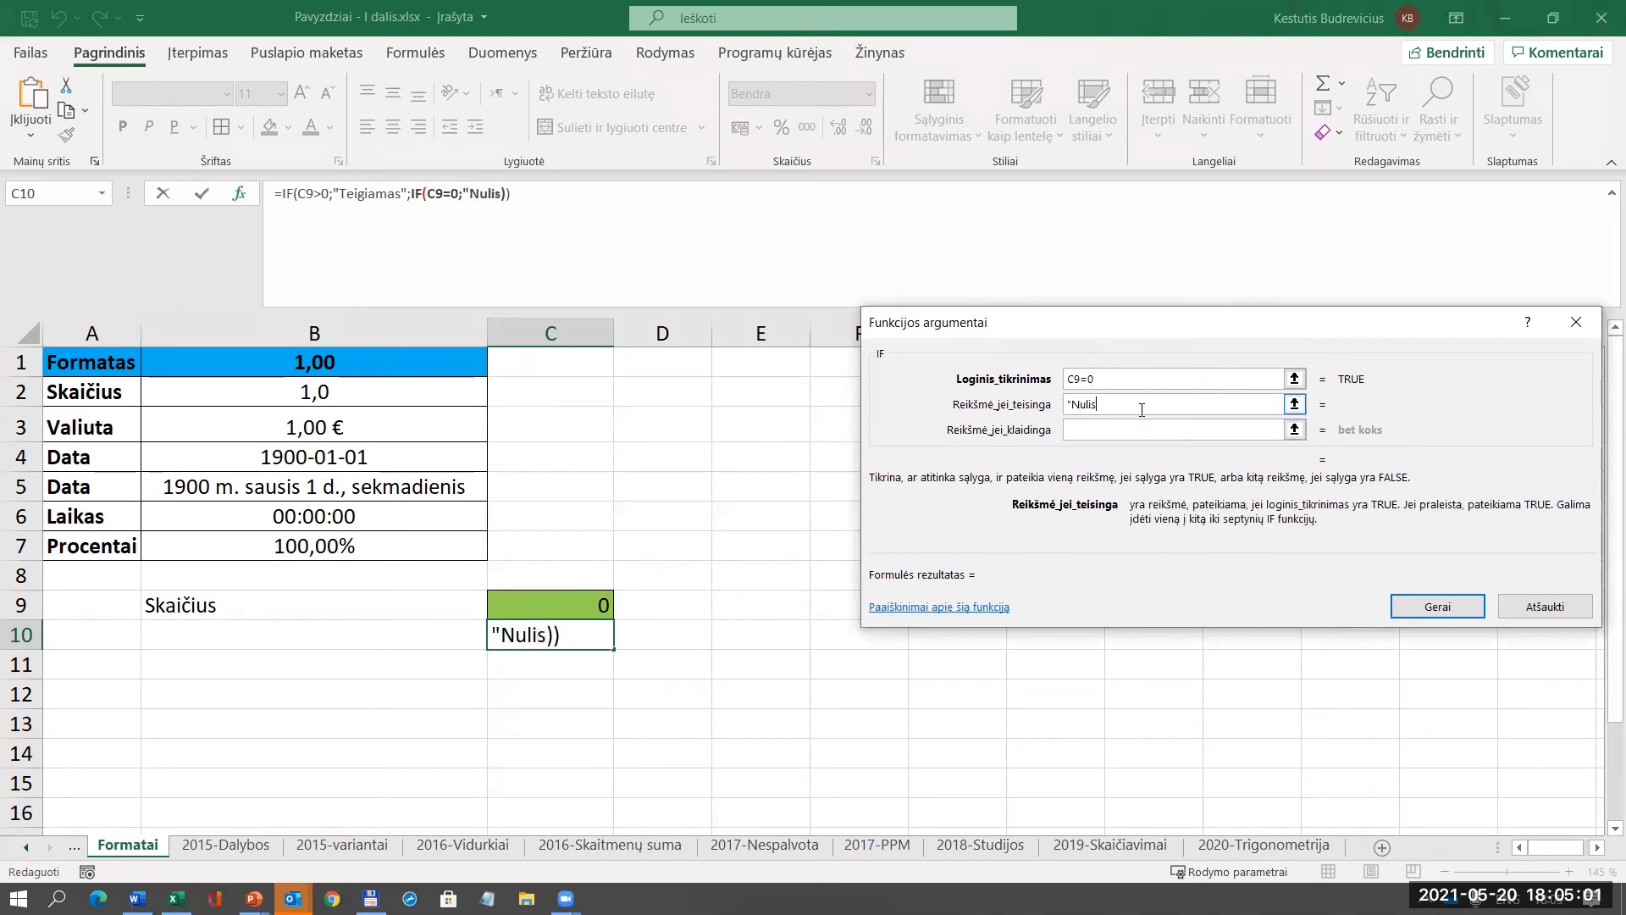
text(")
key(Tab)
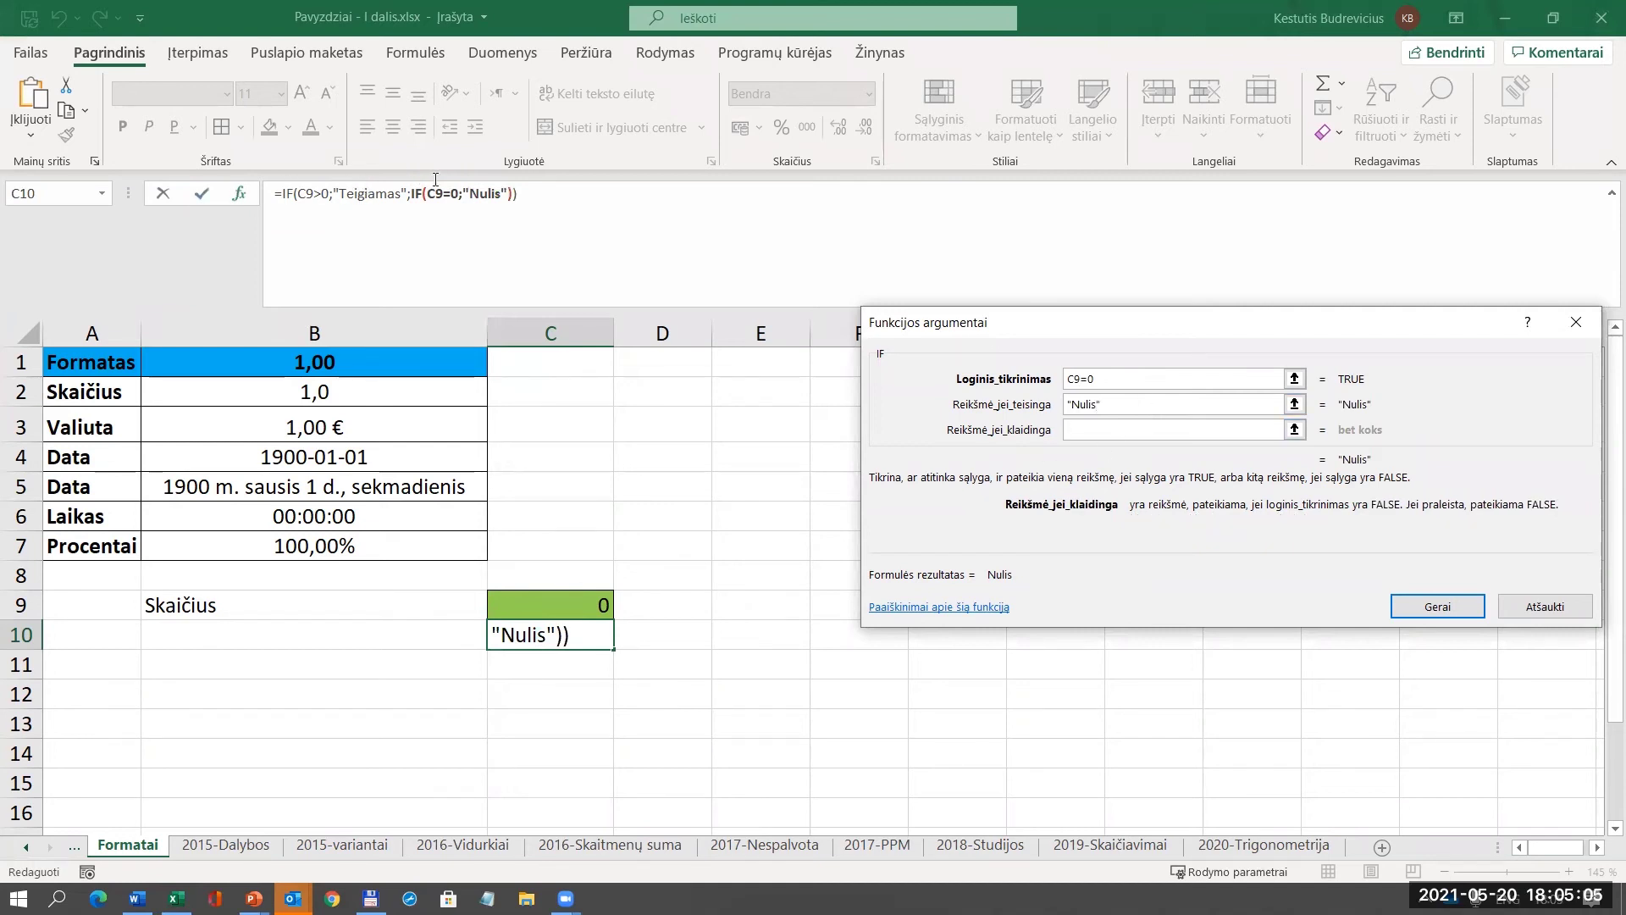
text(Neigiamas)
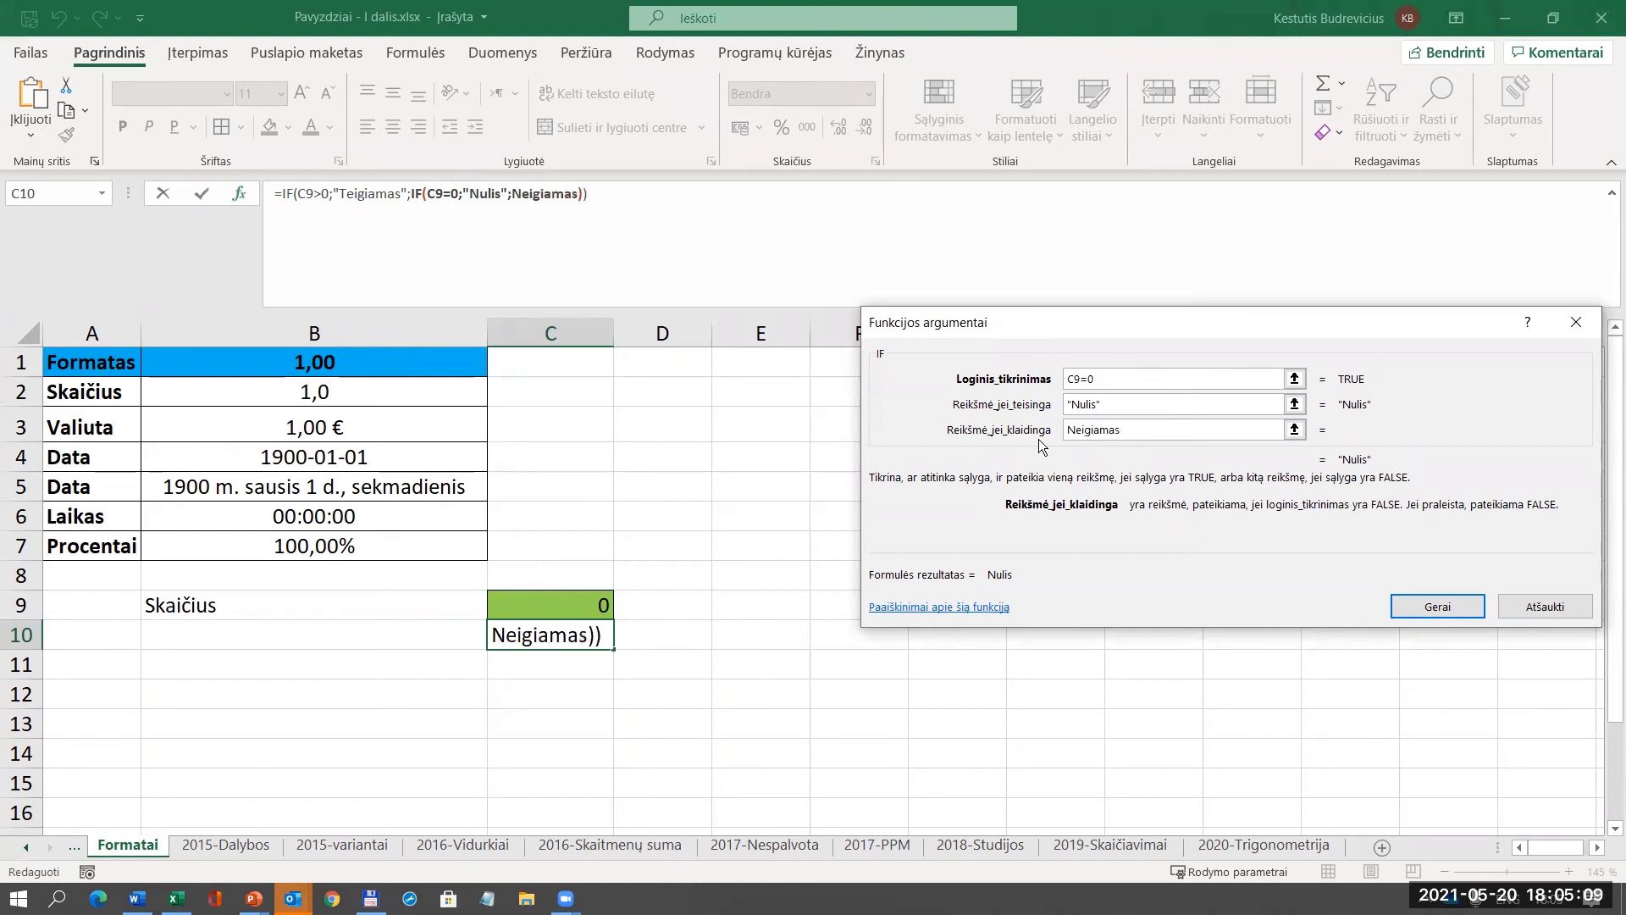
click(1126, 406)
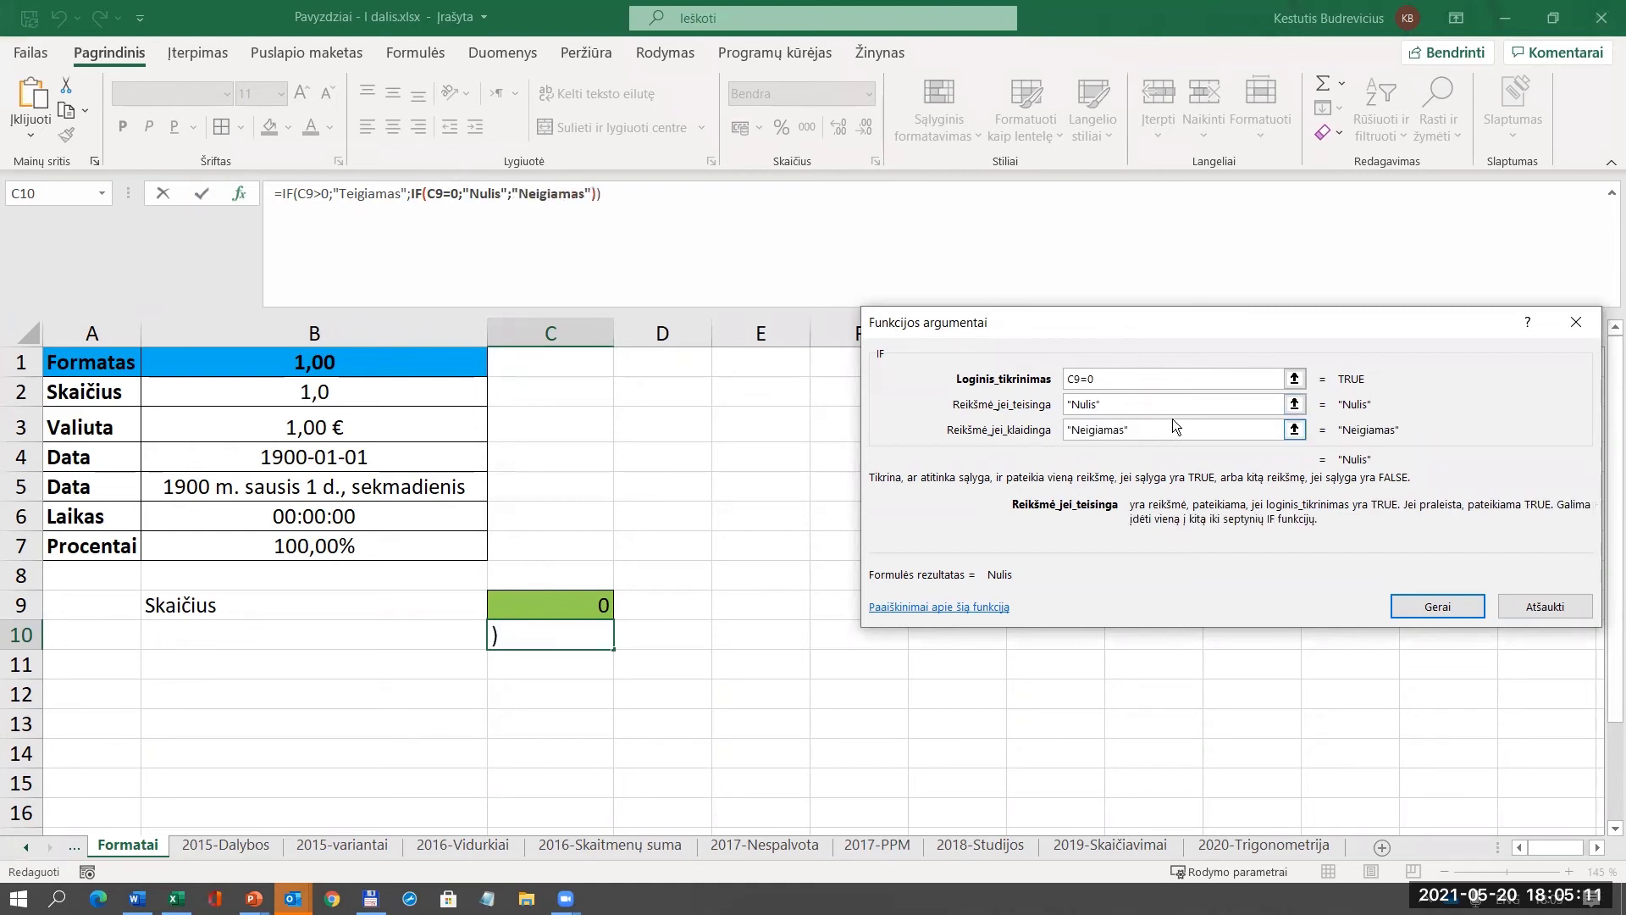
Clear and re-enter "Neigiamas" as the nested IF's value-if-false, and apply the formula to C10.
drag(1172, 428, 1054, 432)
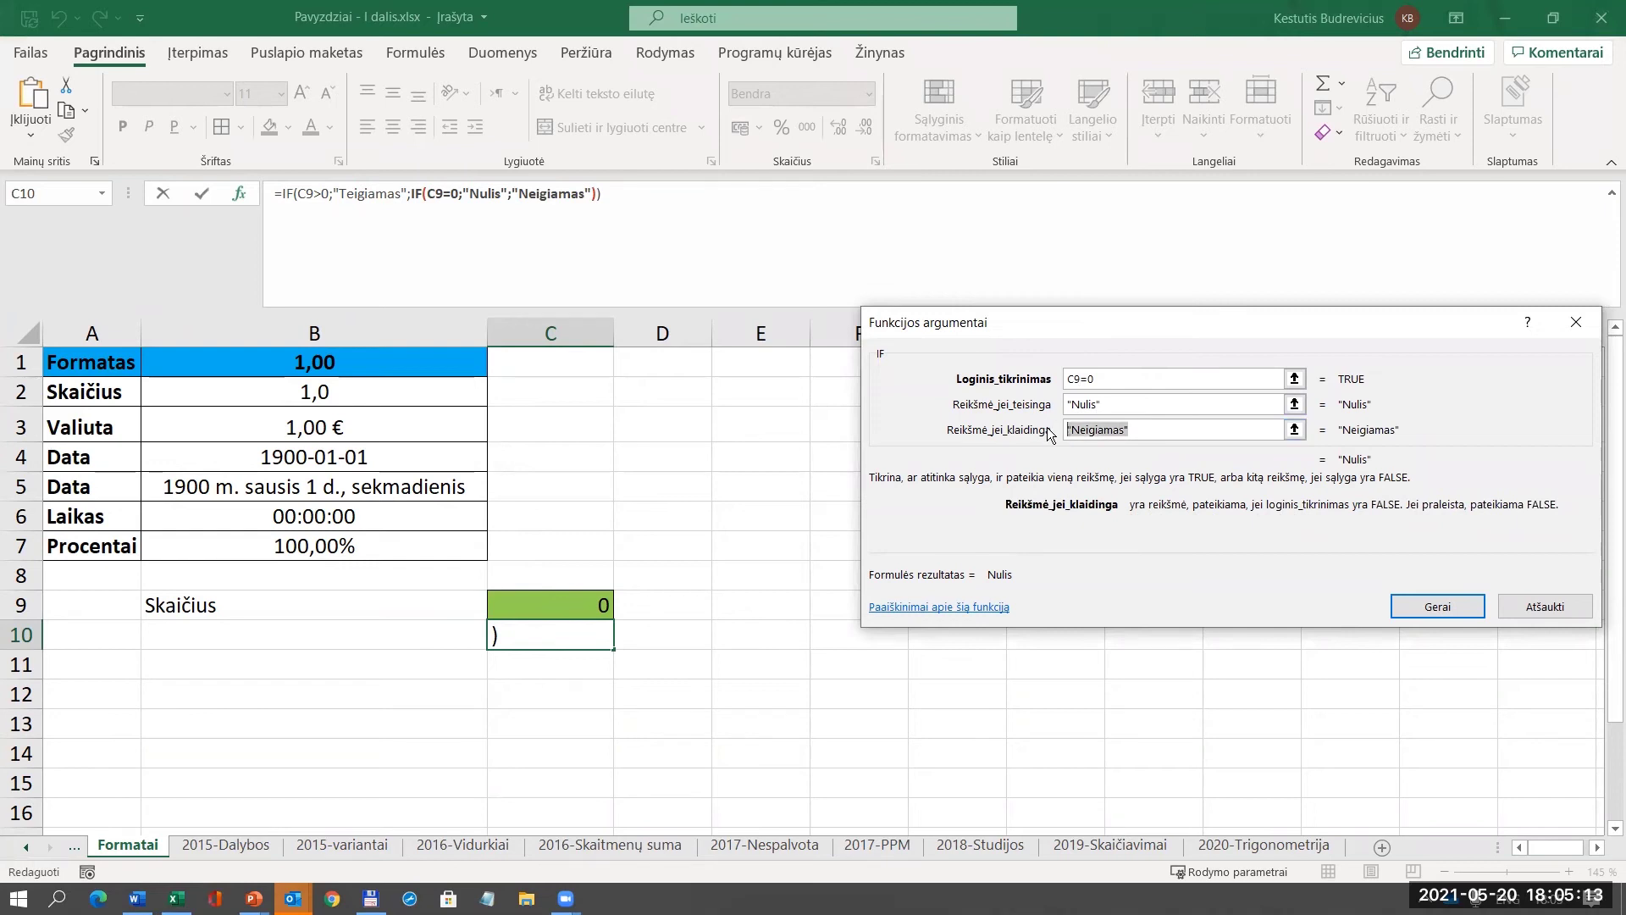
key(BackSpace)
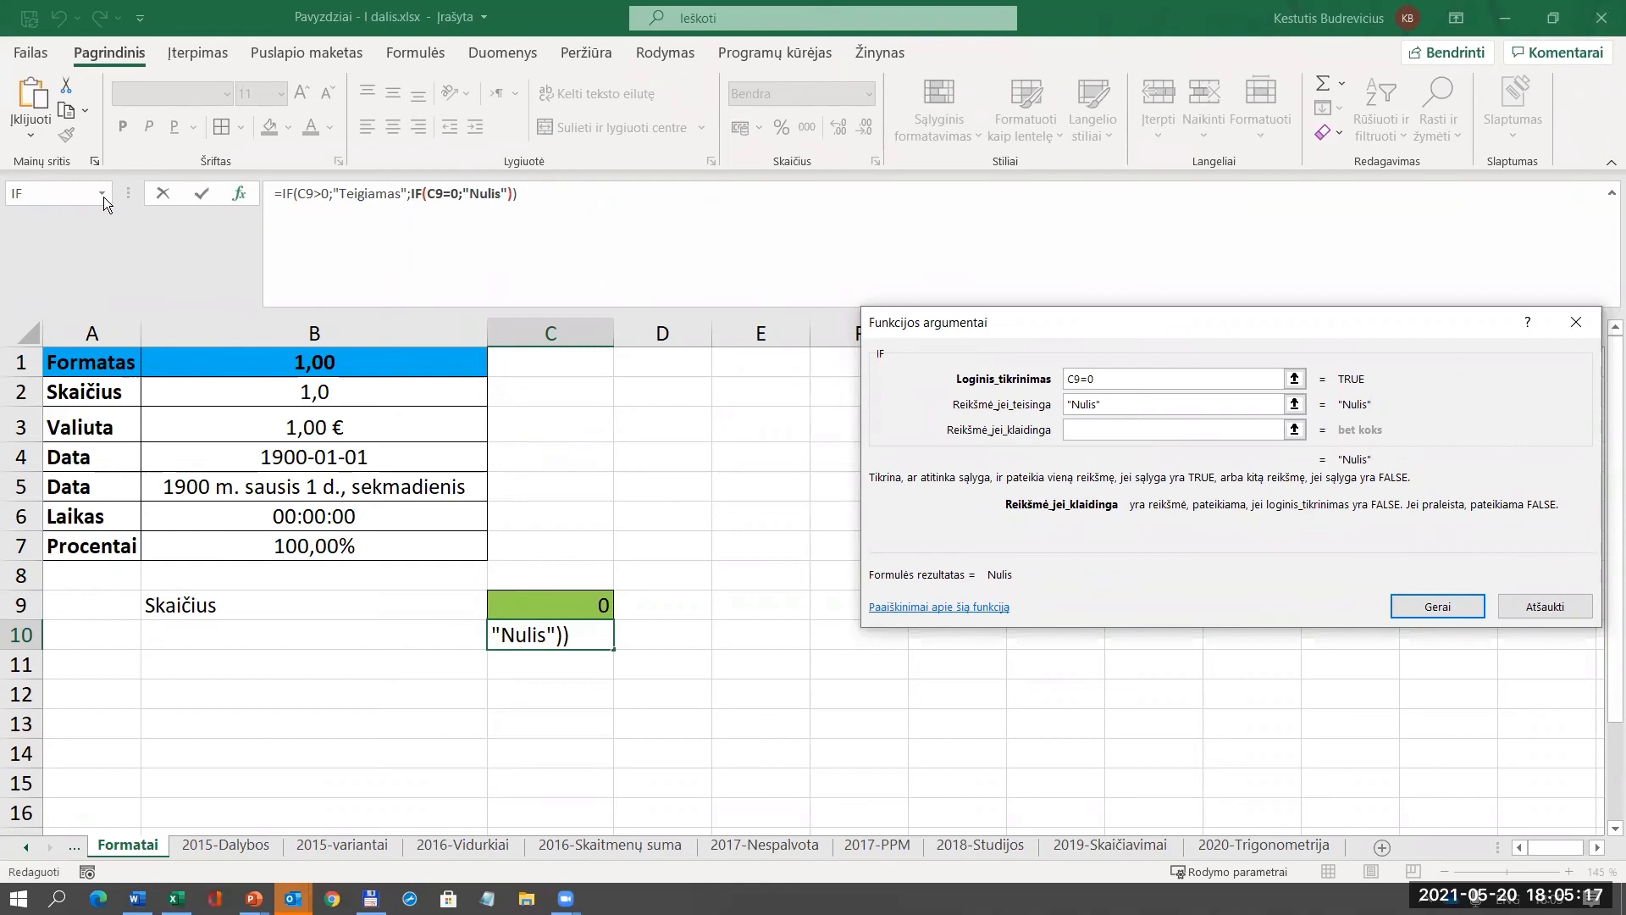
text("Ne)
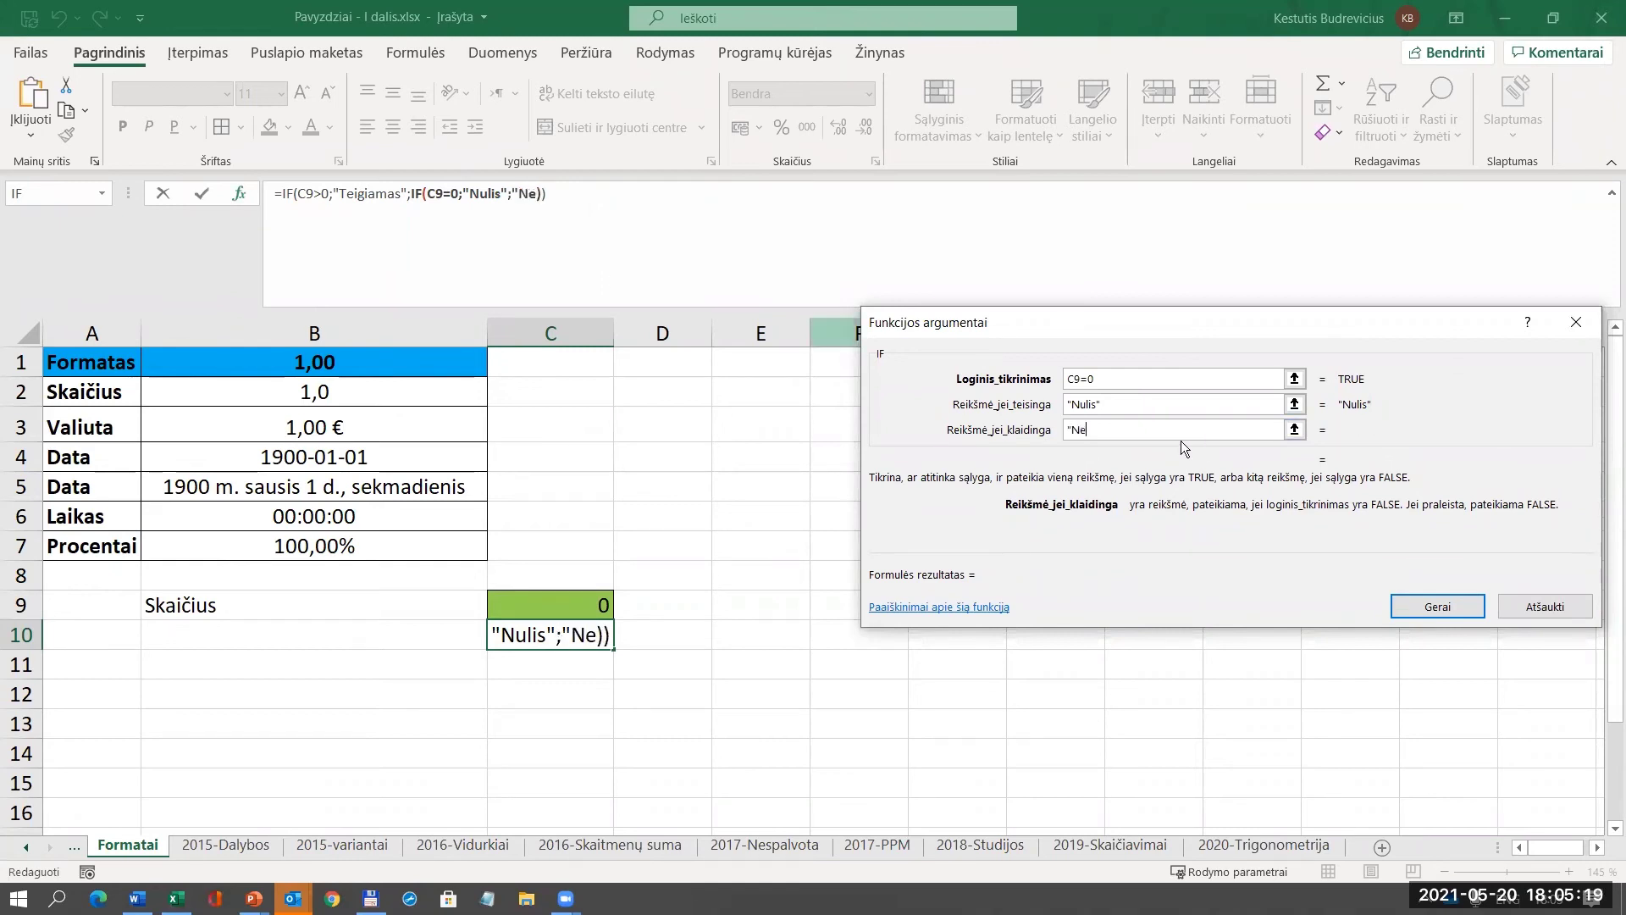
text(igiam)
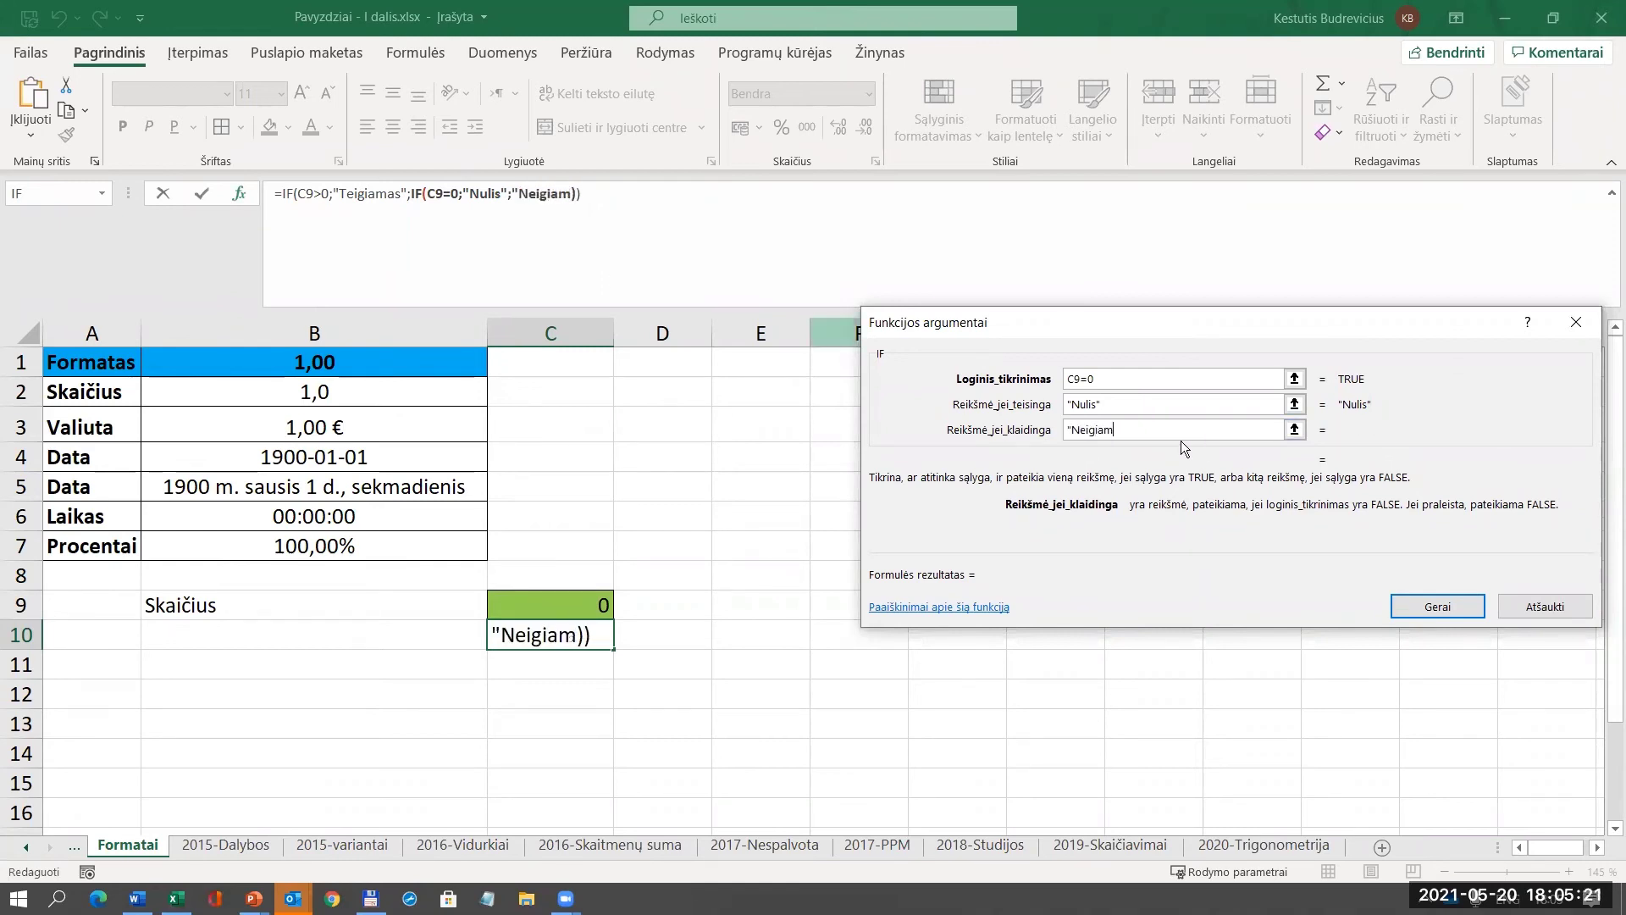
text(as")
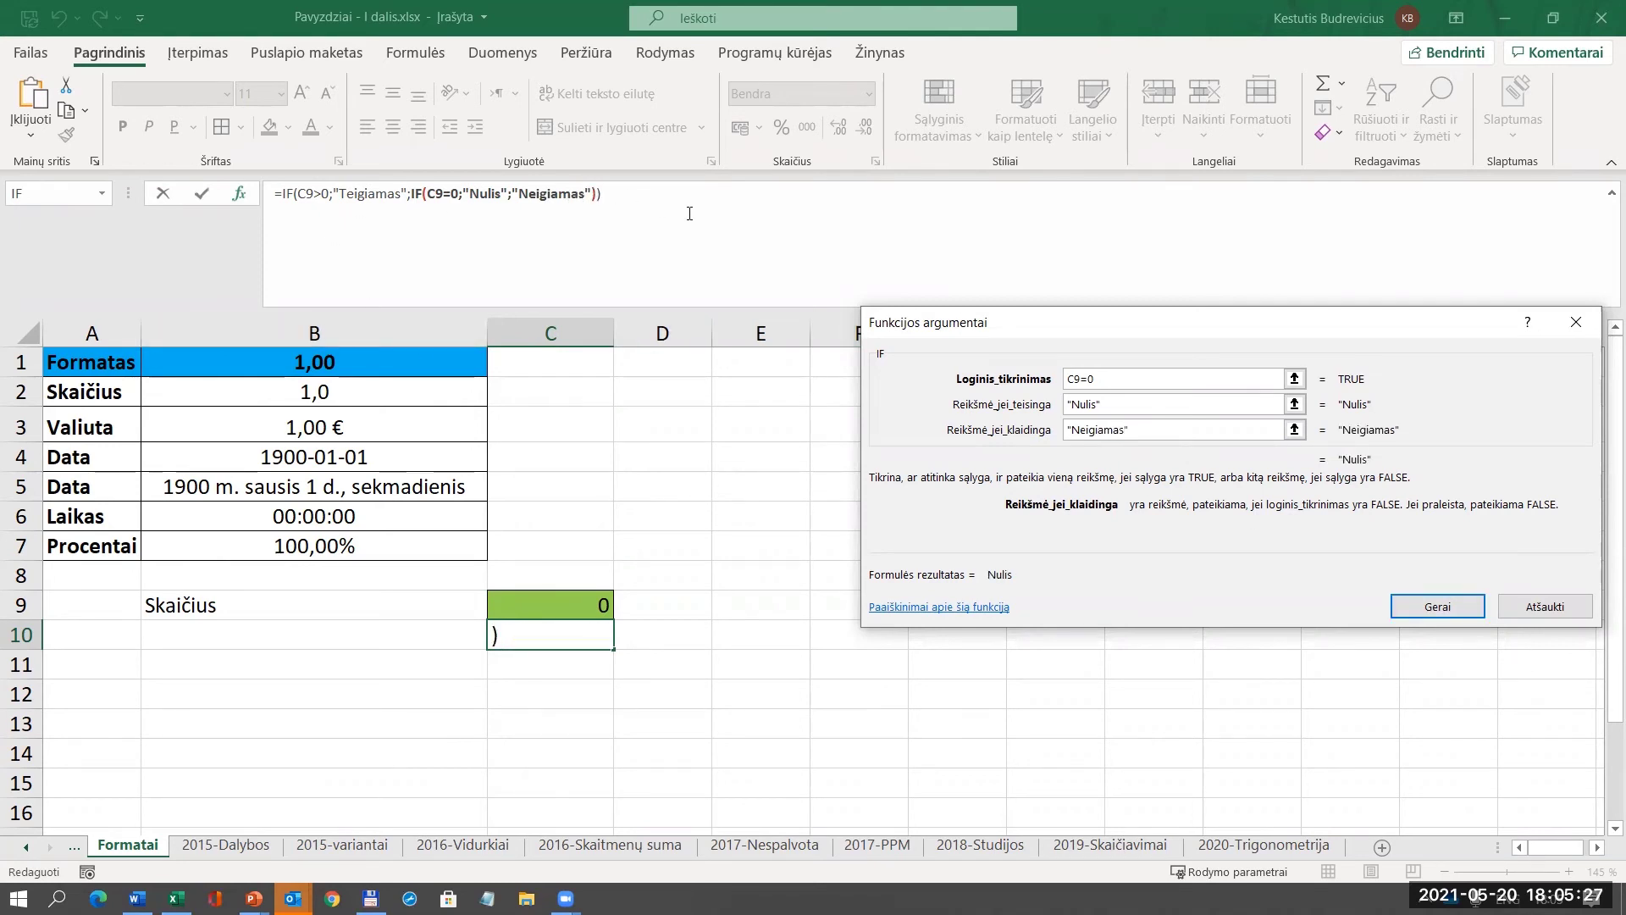
click(1438, 606)
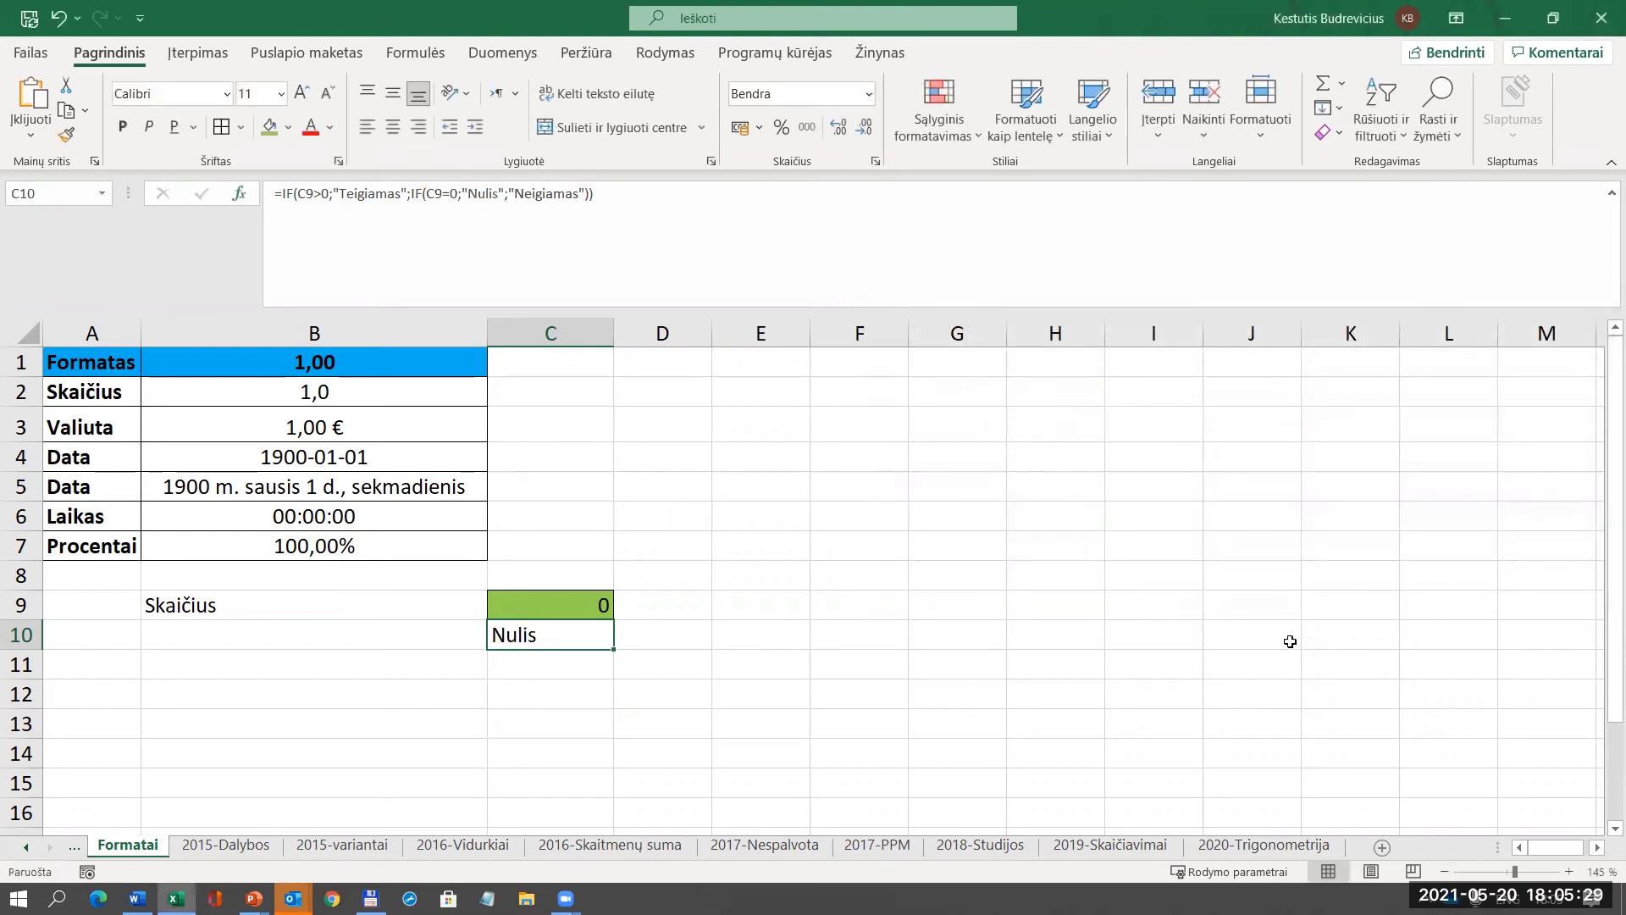
Test the nested formula by setting C9 to 100 and replacing it with -5.
click(555, 602)
text(100)
key(Return)
click(557, 601)
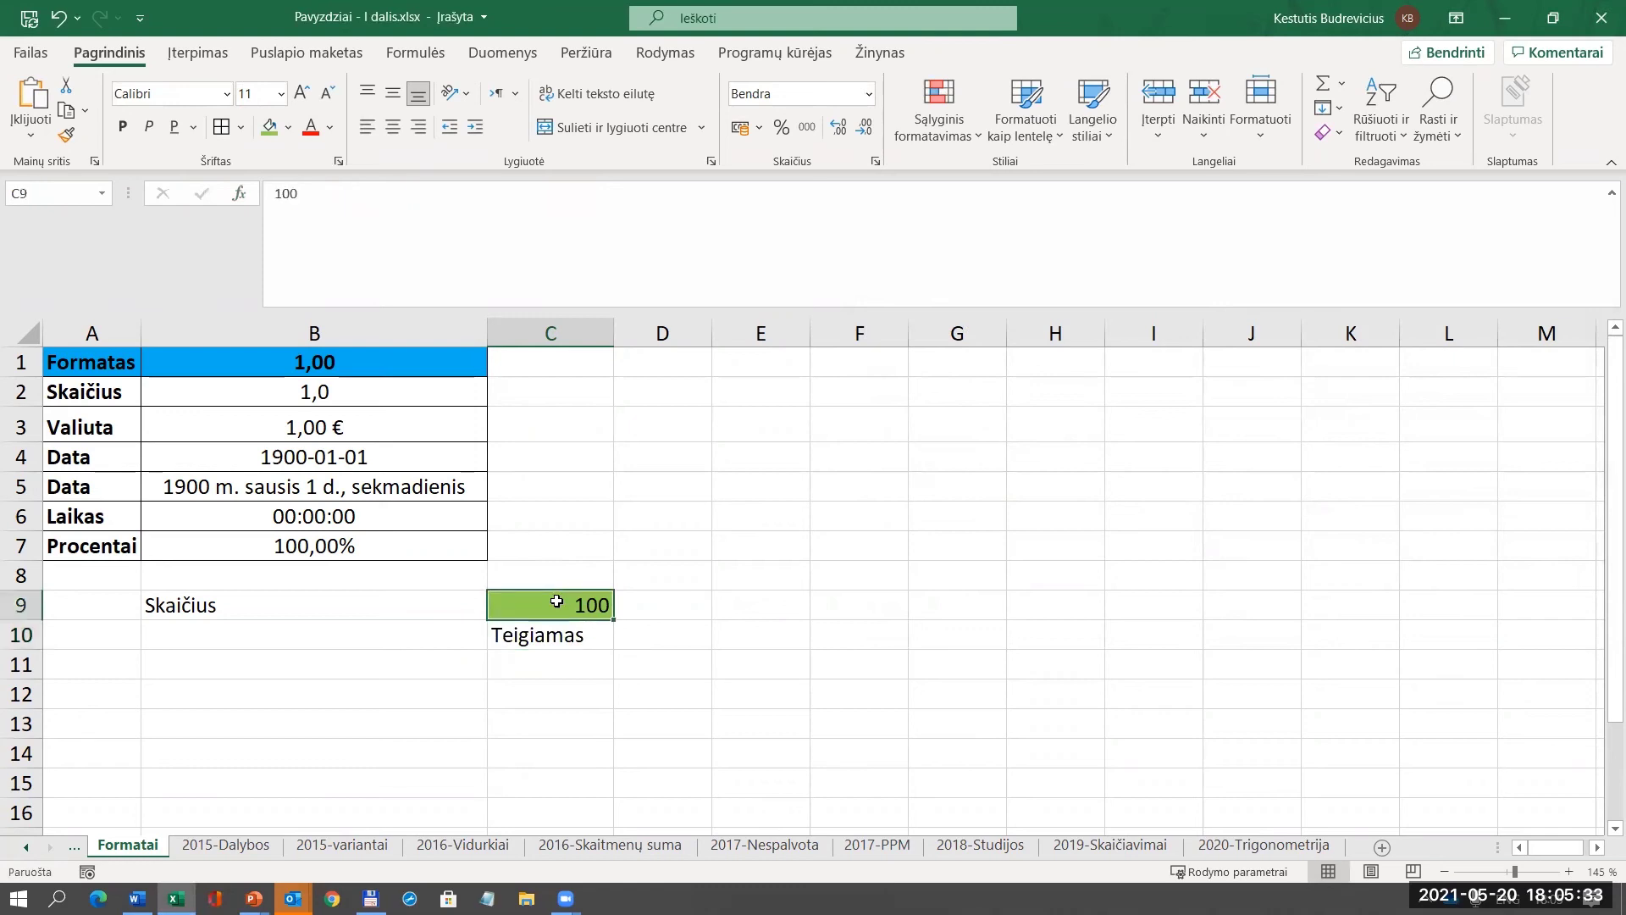
text(-5)
key(Return)
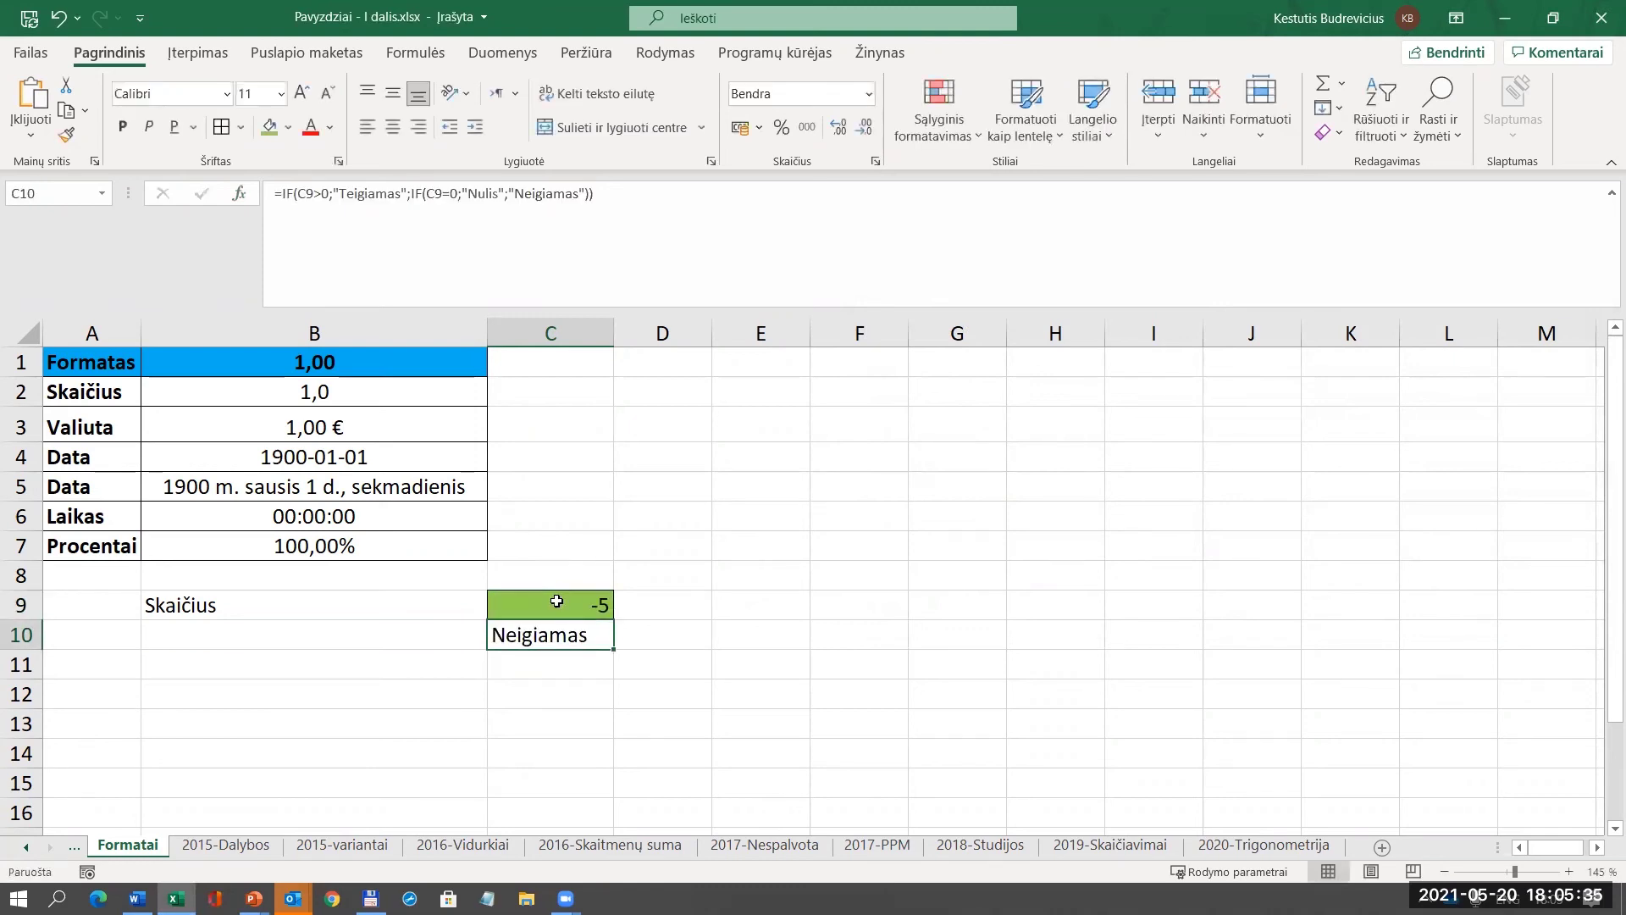
Start an IF formula in D10 with the condition C9>0 and "Teigiamas" as the value when true.
click(670, 629)
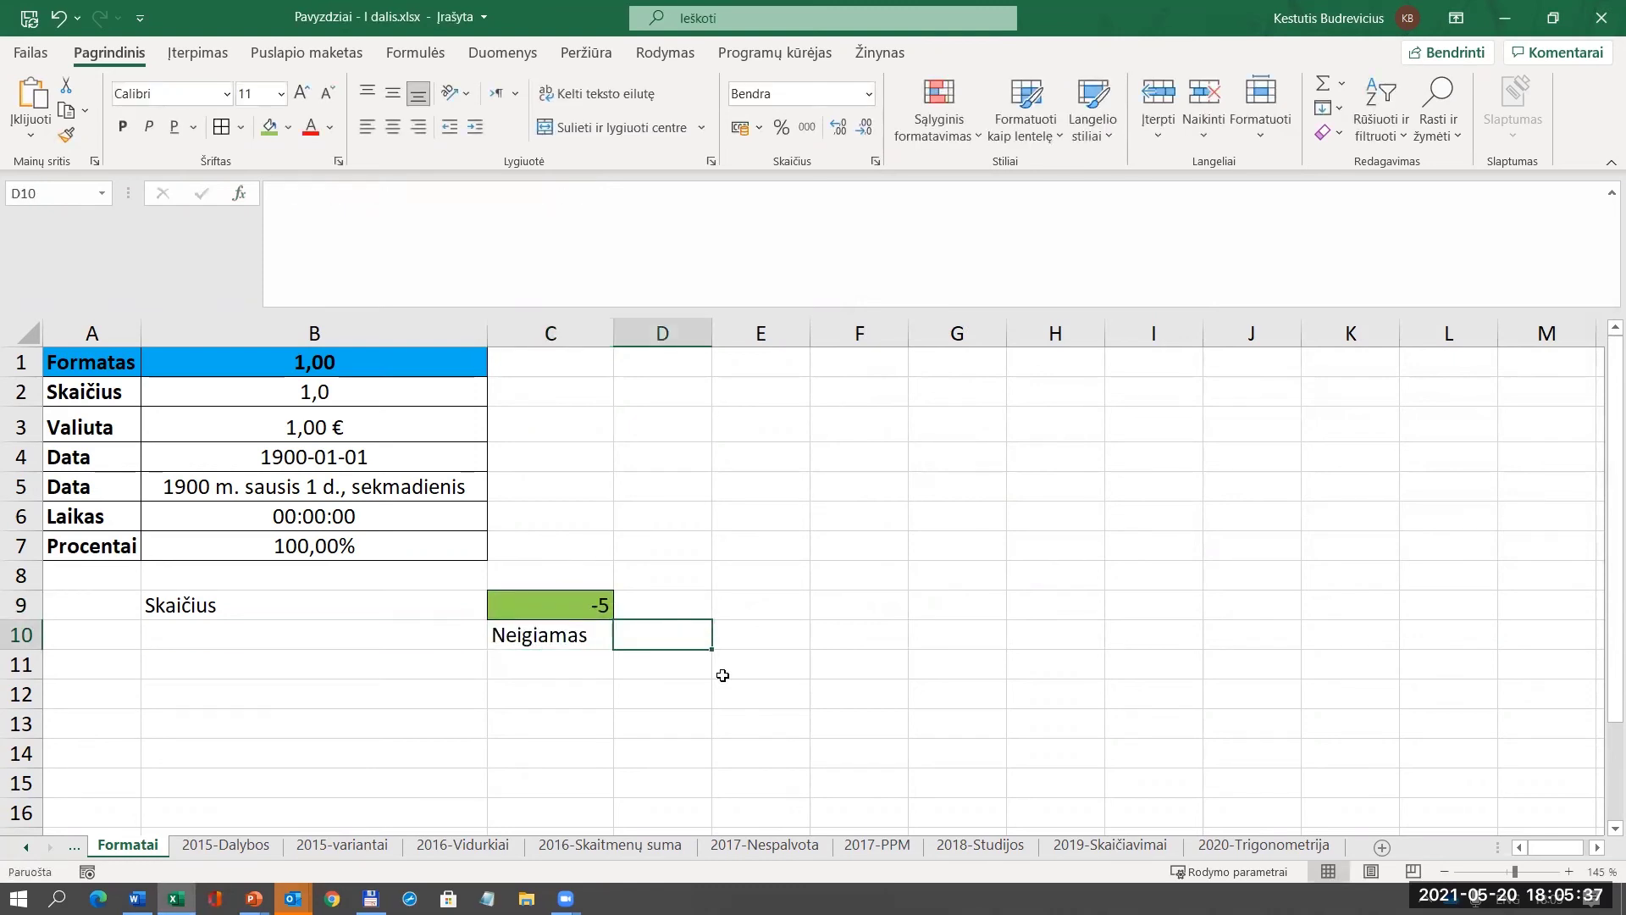
text(=)
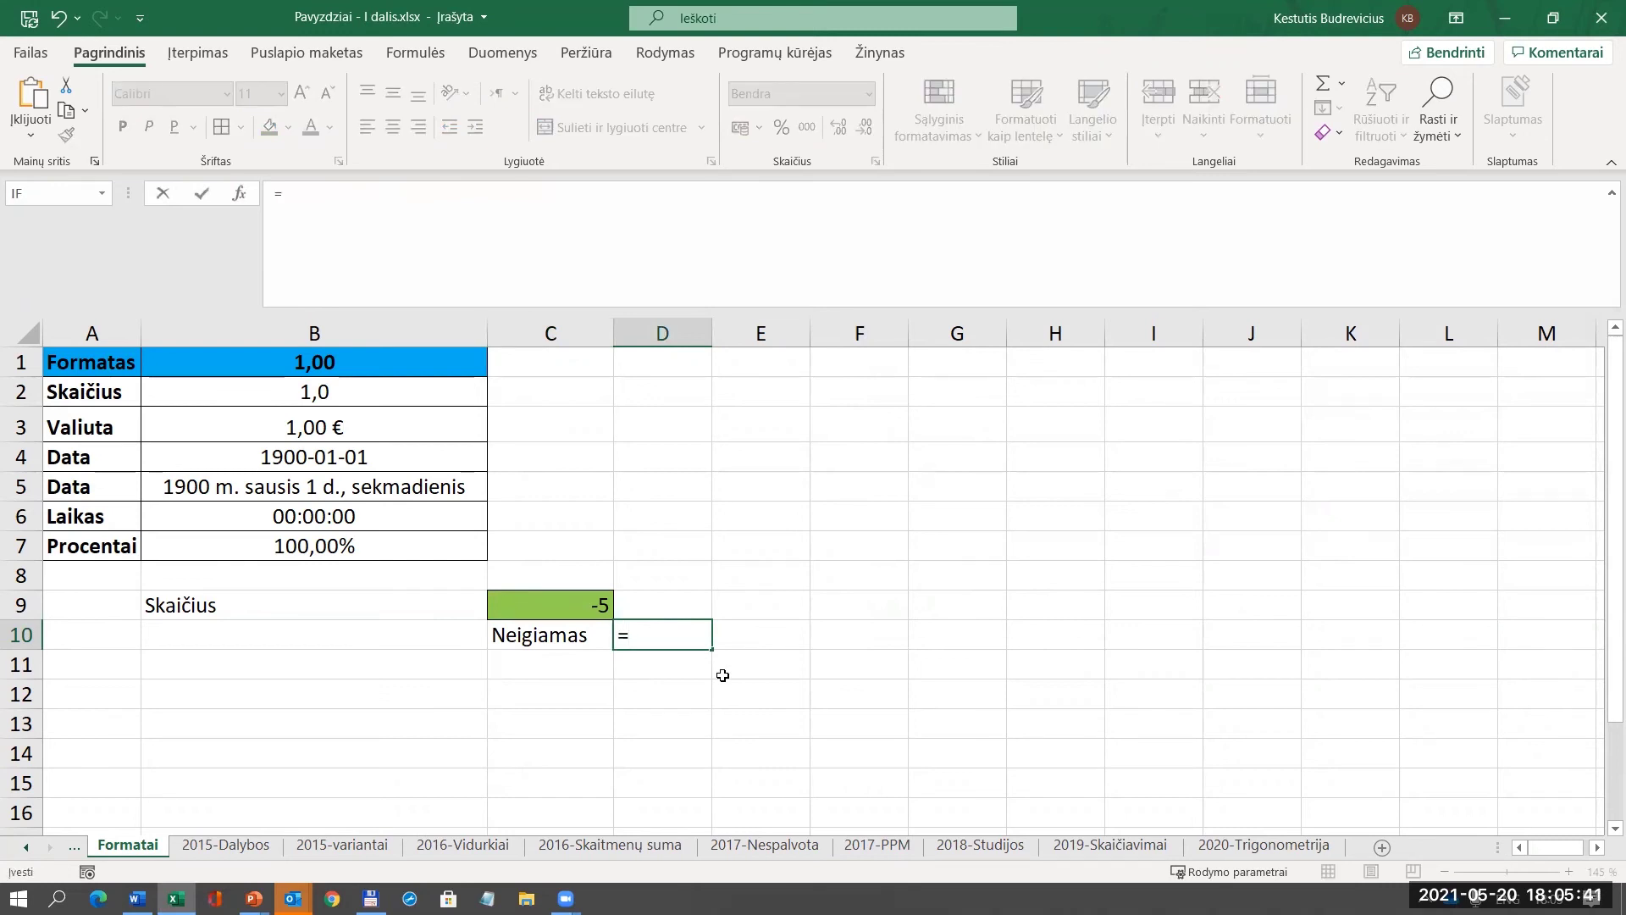
text(if()
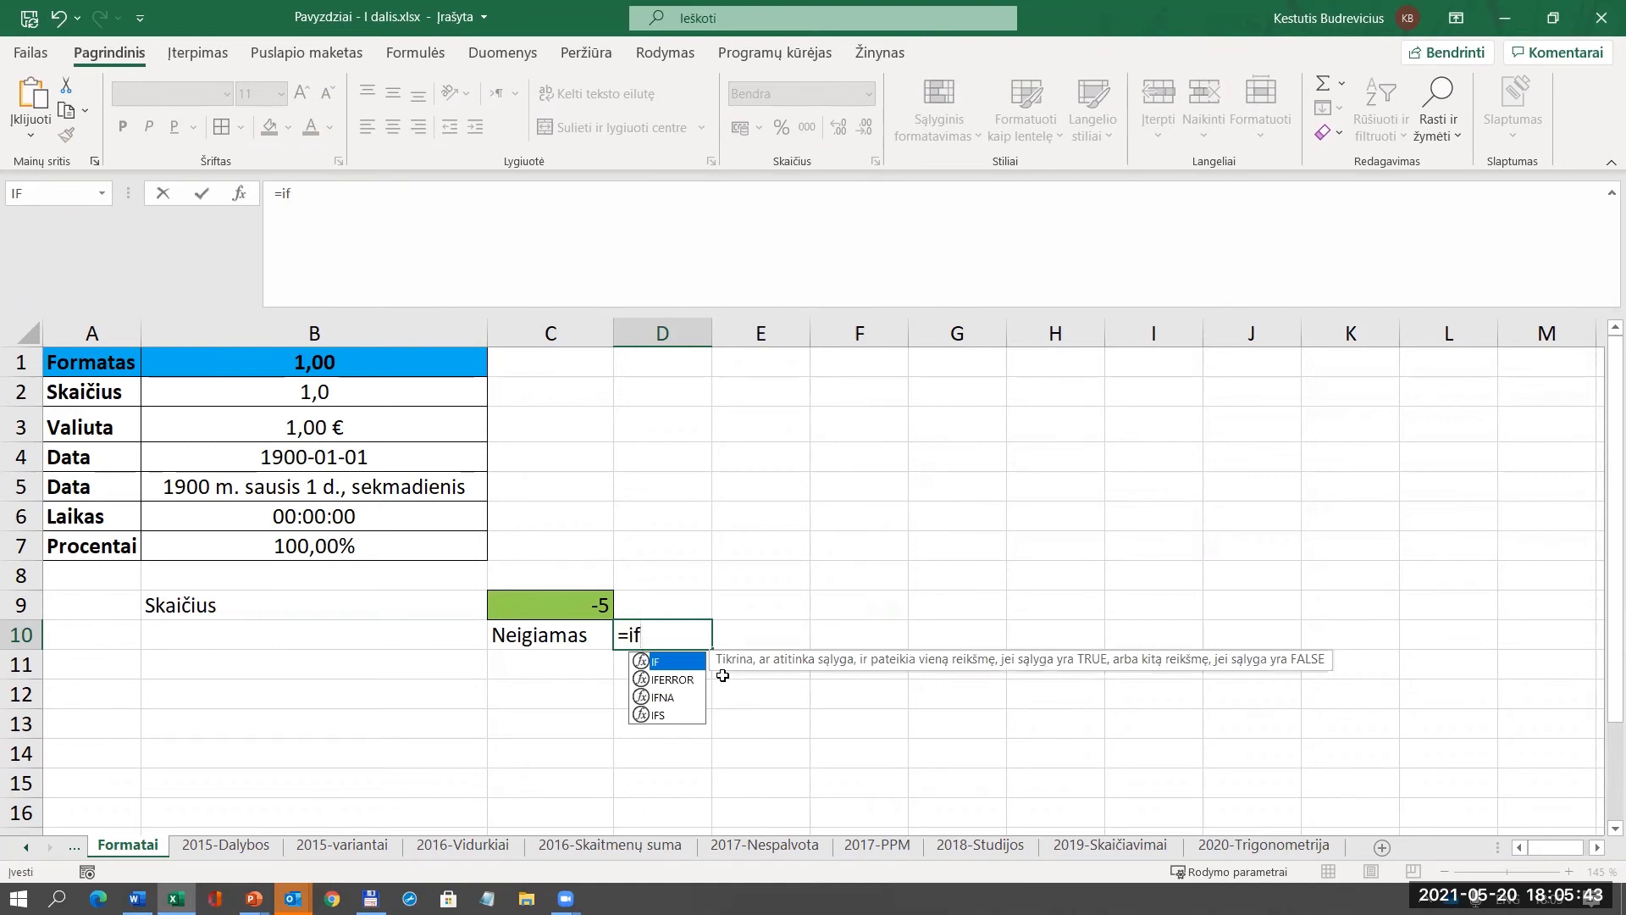
click(570, 608)
text(>0)
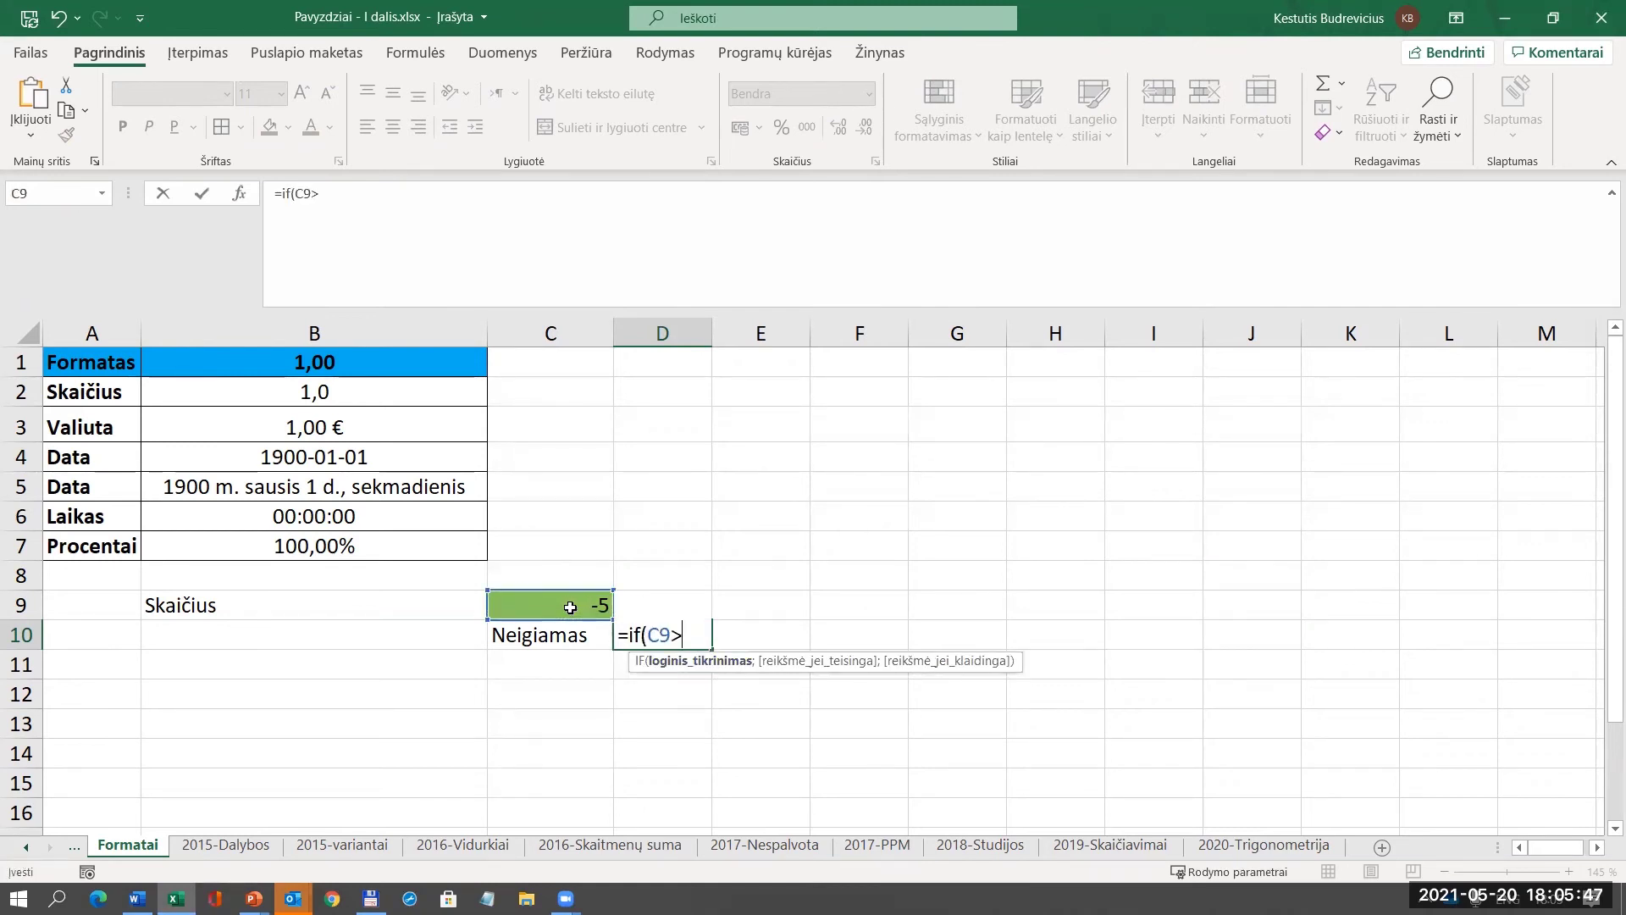
text(;"Teig)
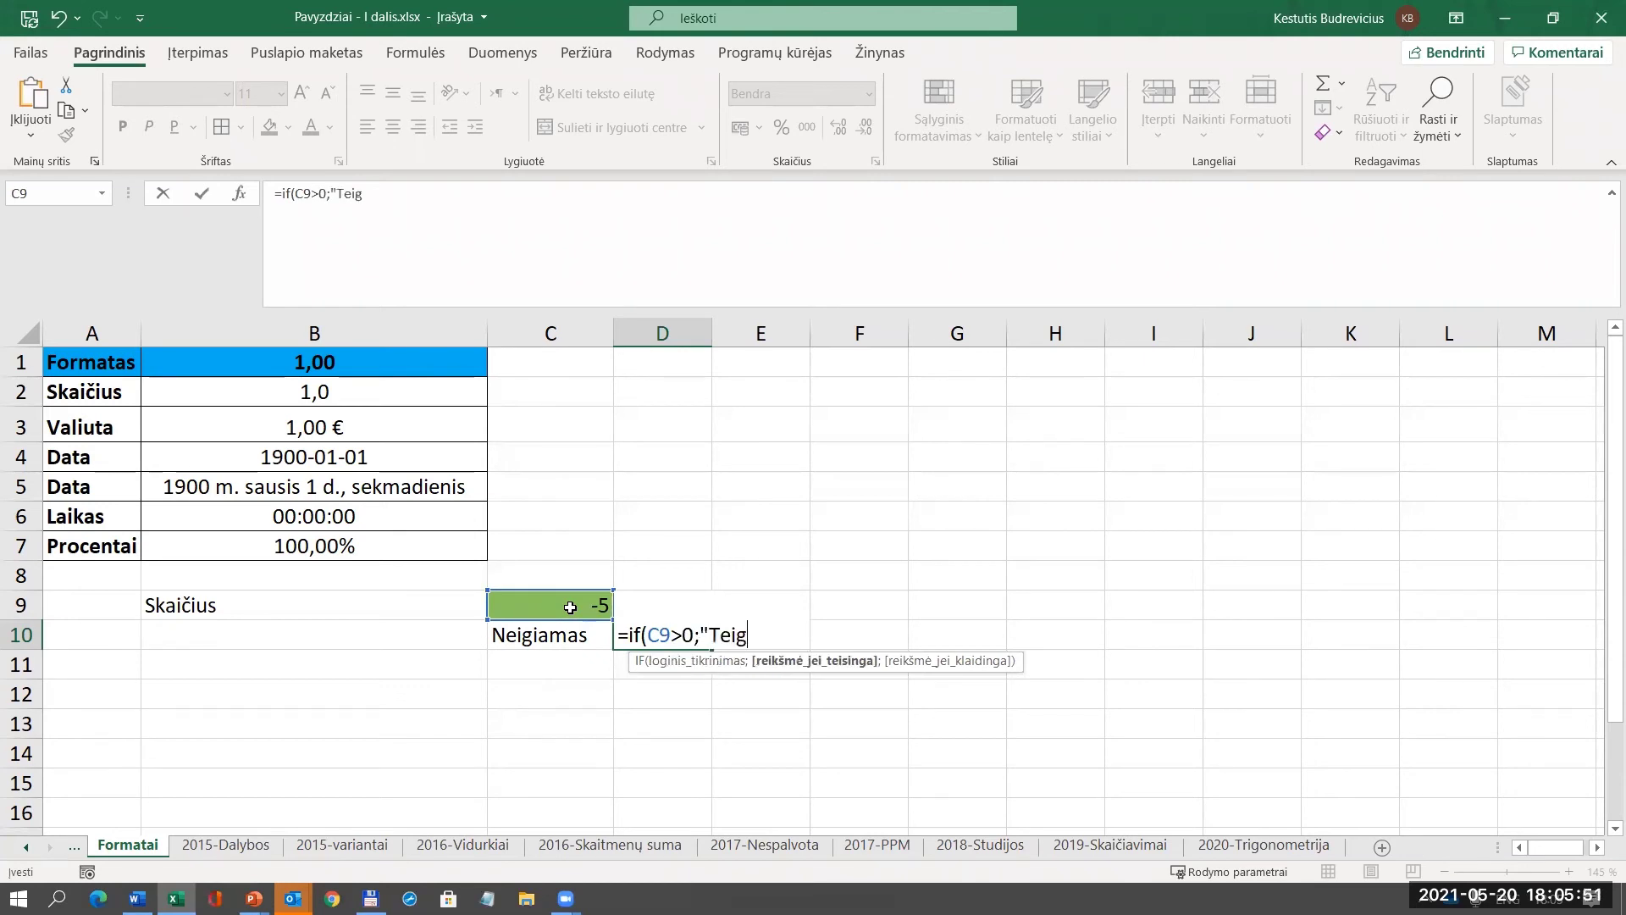
text(iamas";)
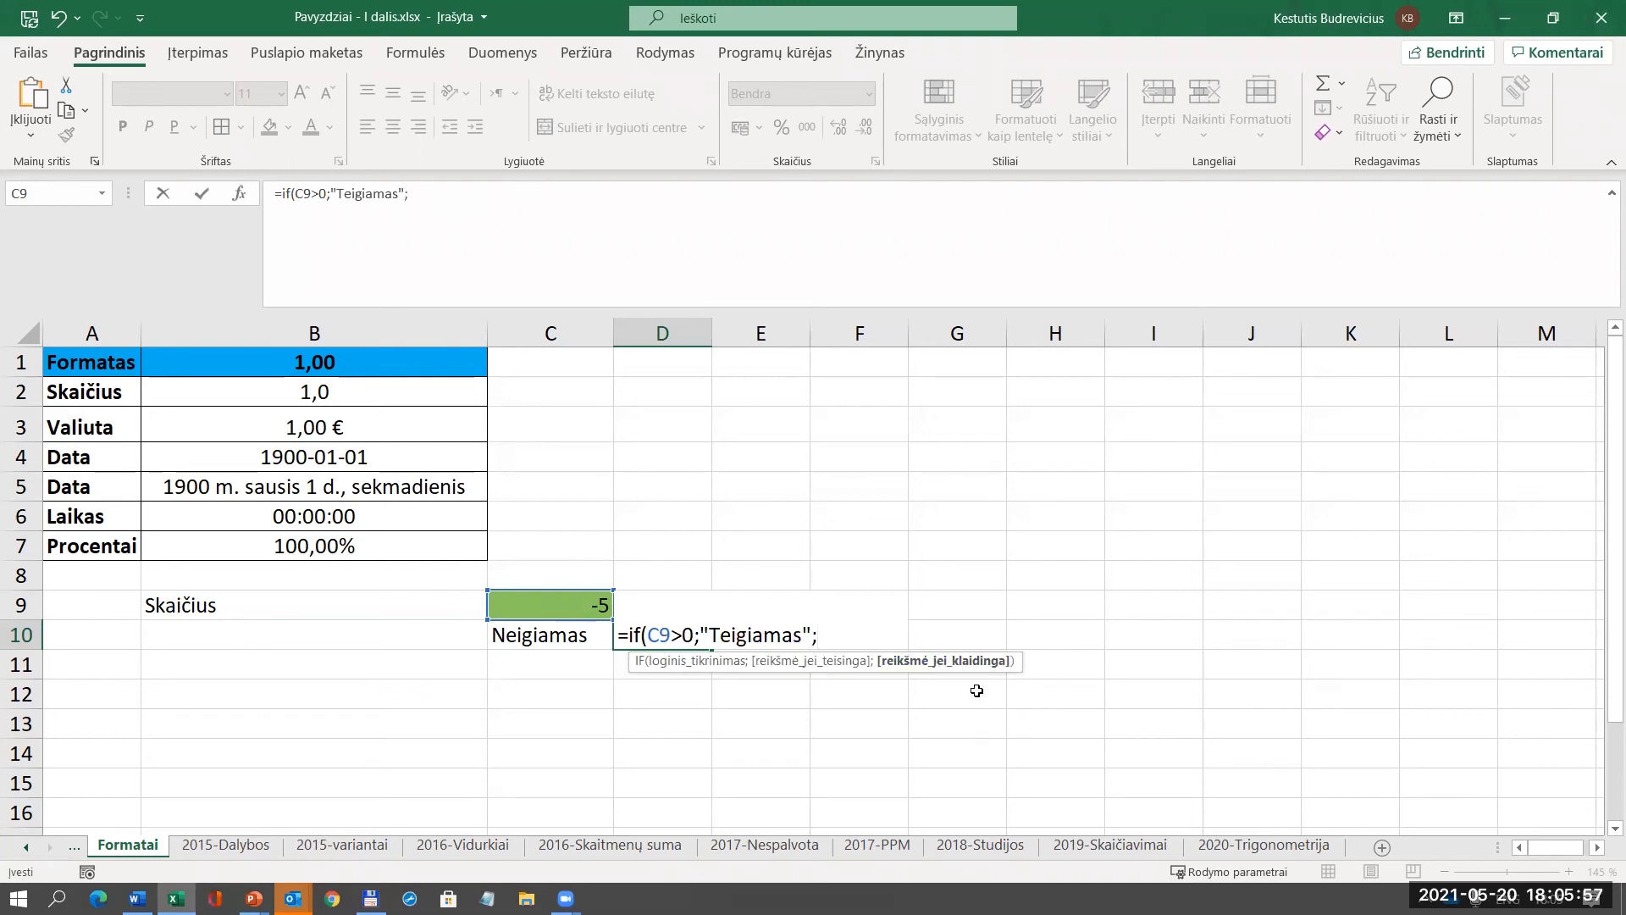
Complete the D10 formula with a nested IF testing C9=0, giving "Nulis" when true and "Neigiamas" when false, and enter it.
text(if()
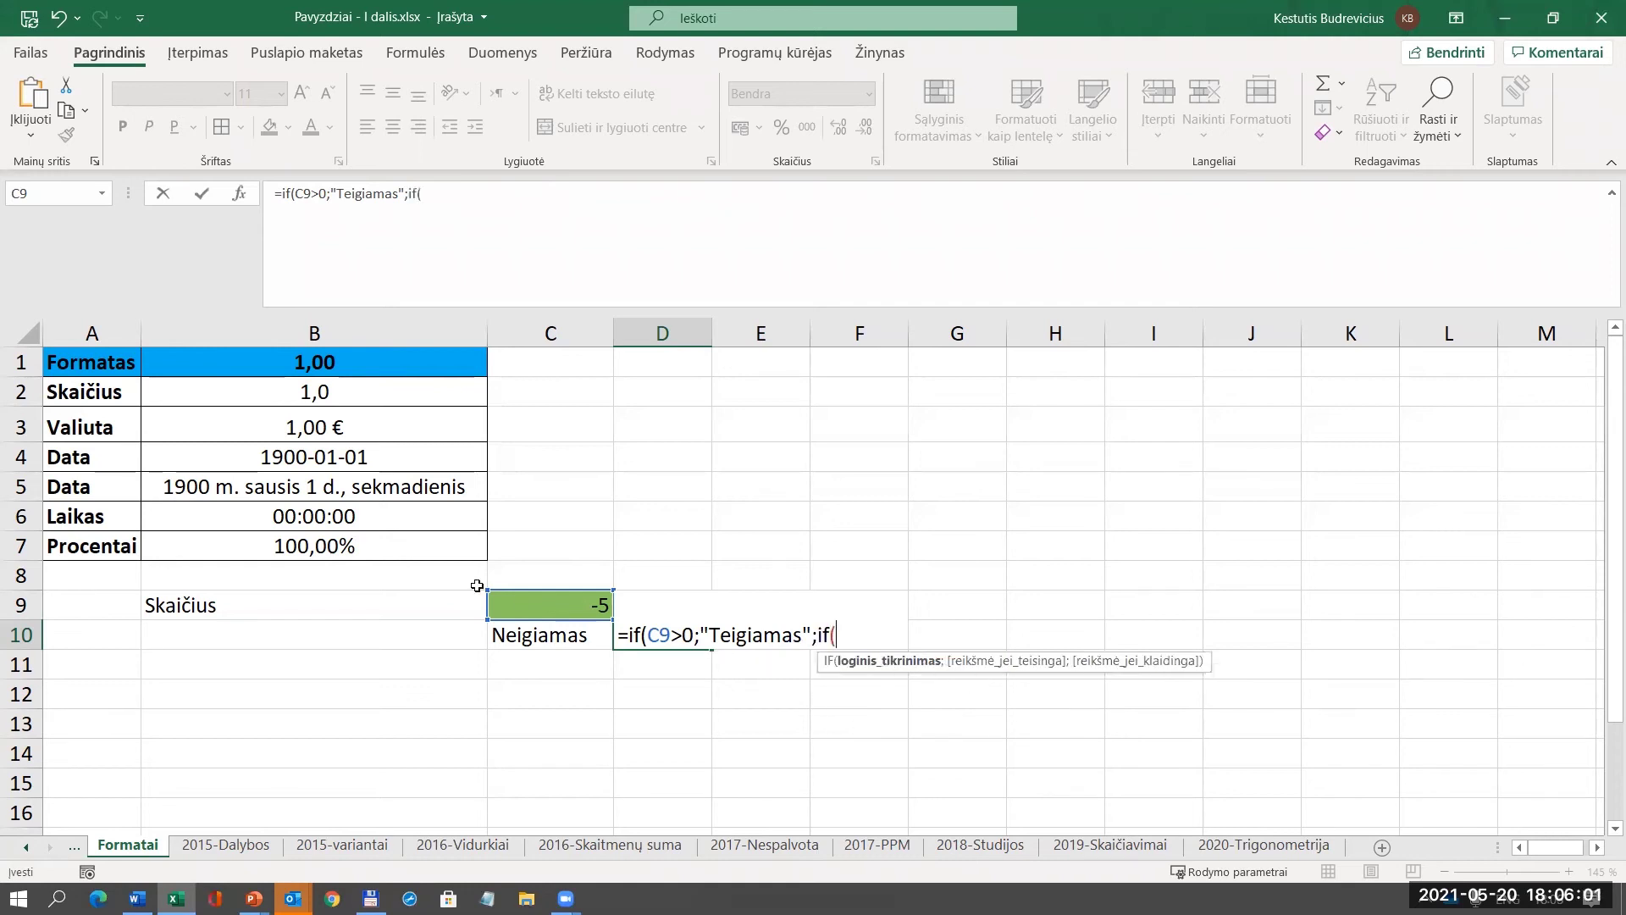
click(529, 596)
text(=0;"Nulis";"Neigiamas")
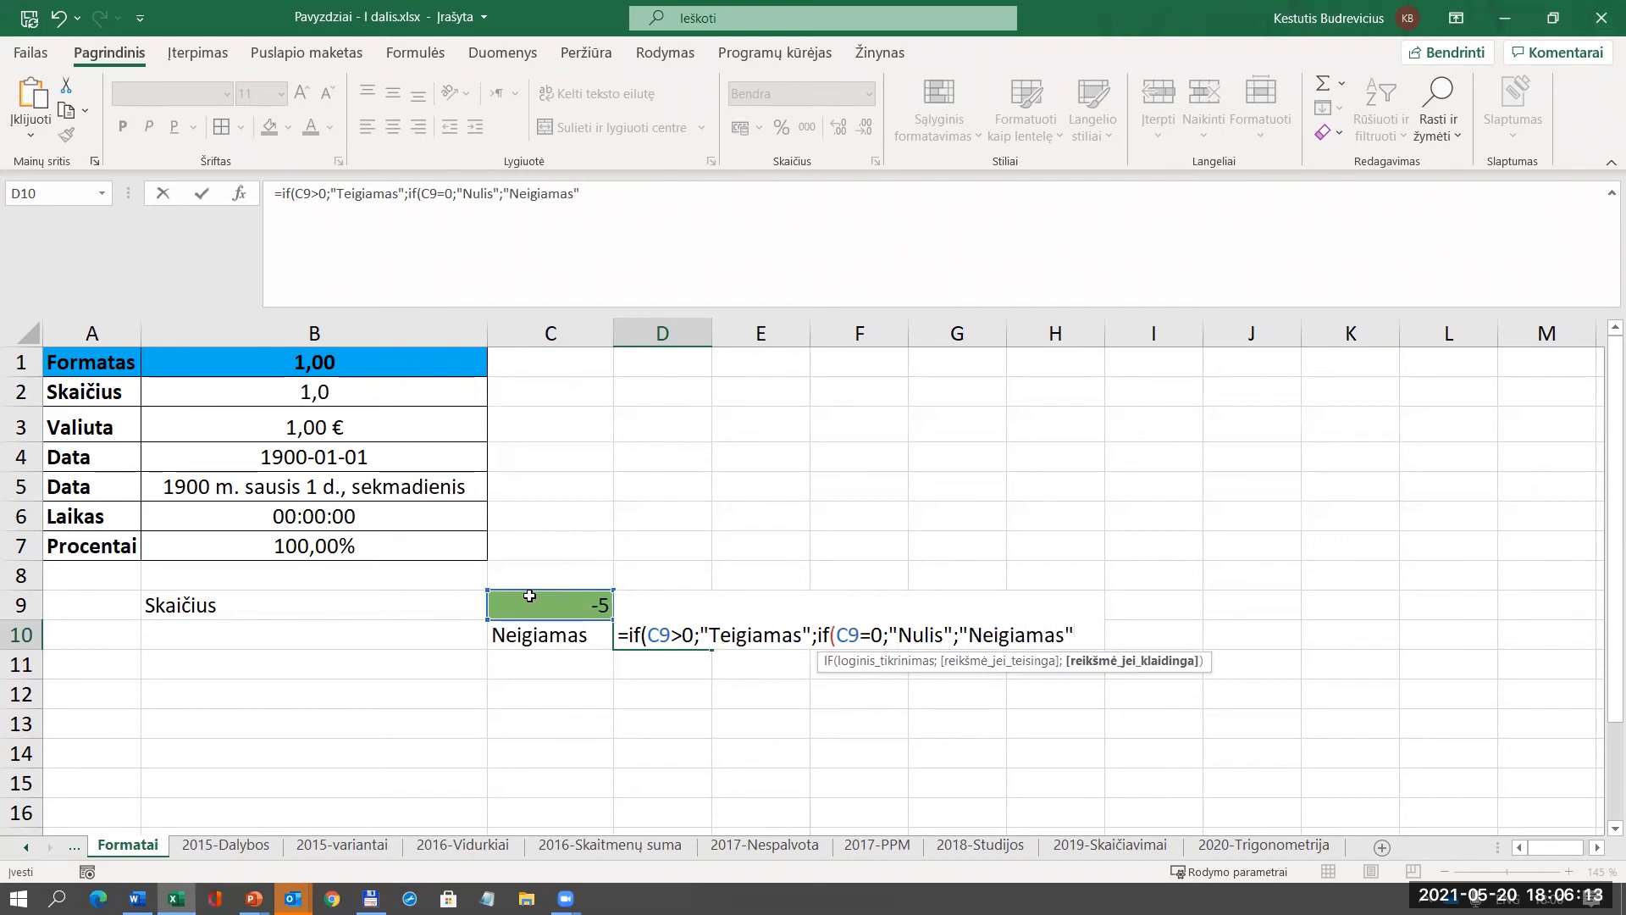
text())
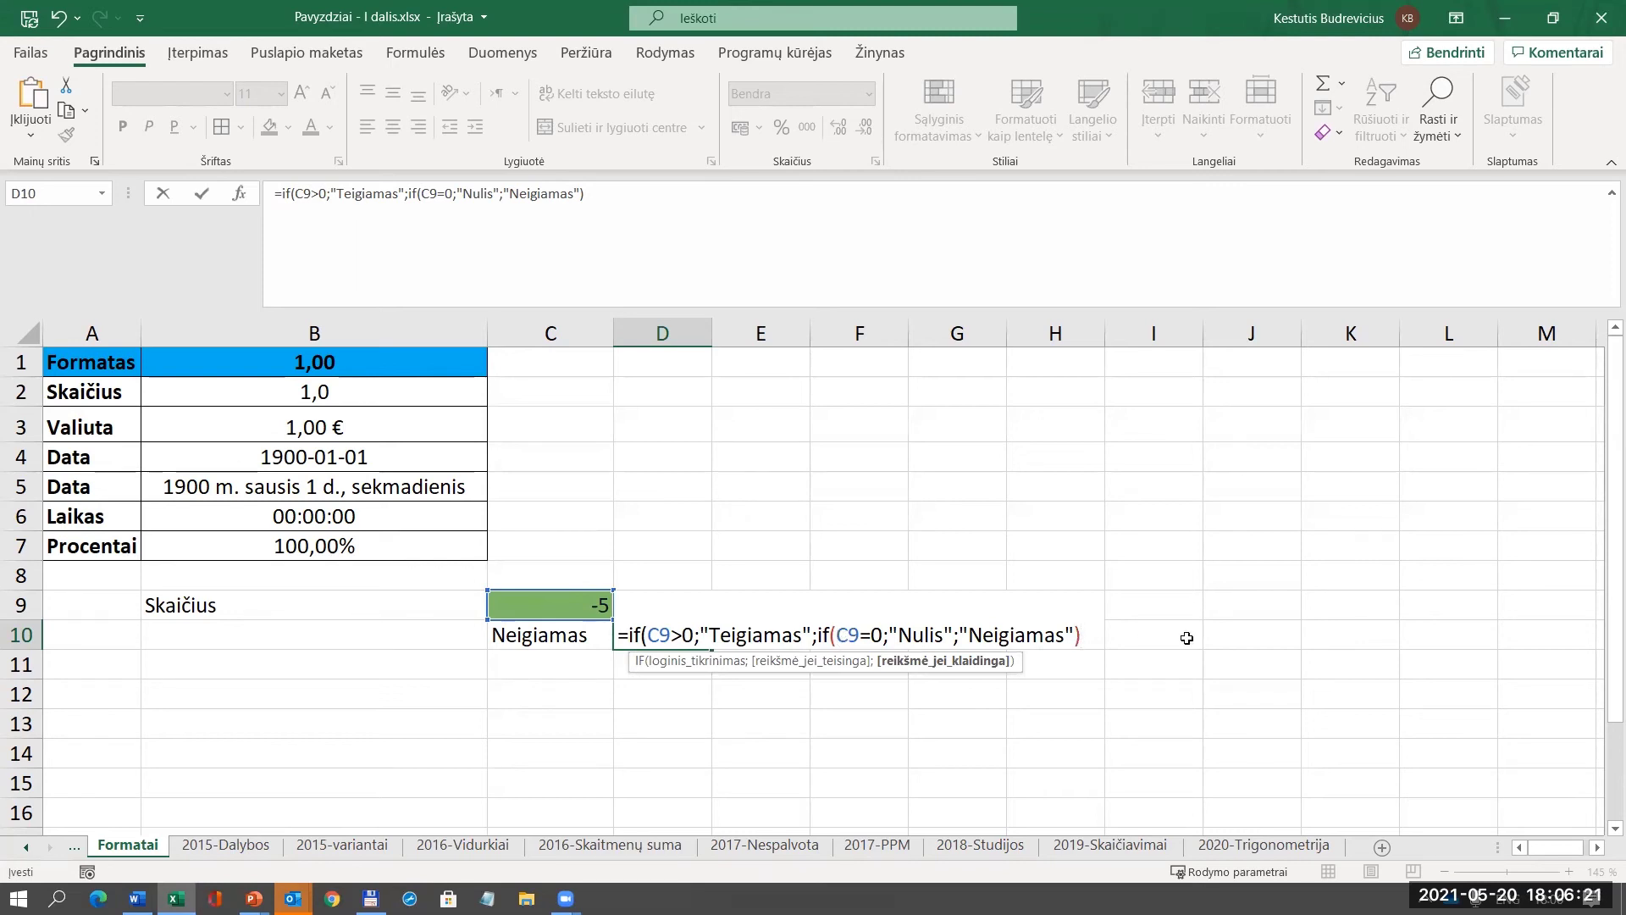
text())
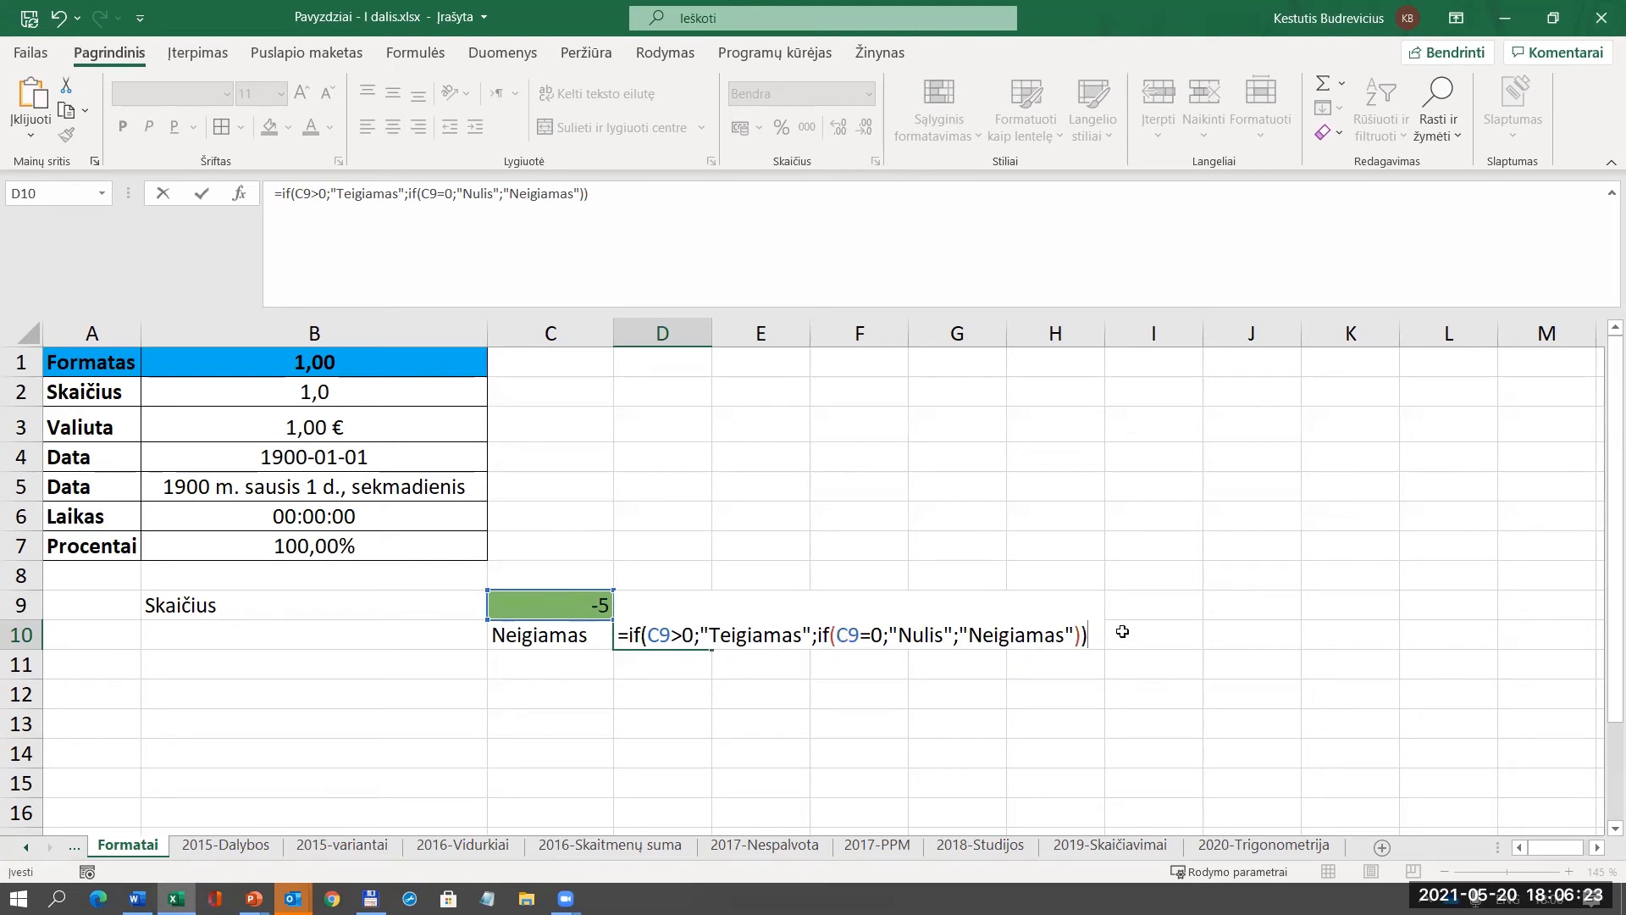
key(Return)
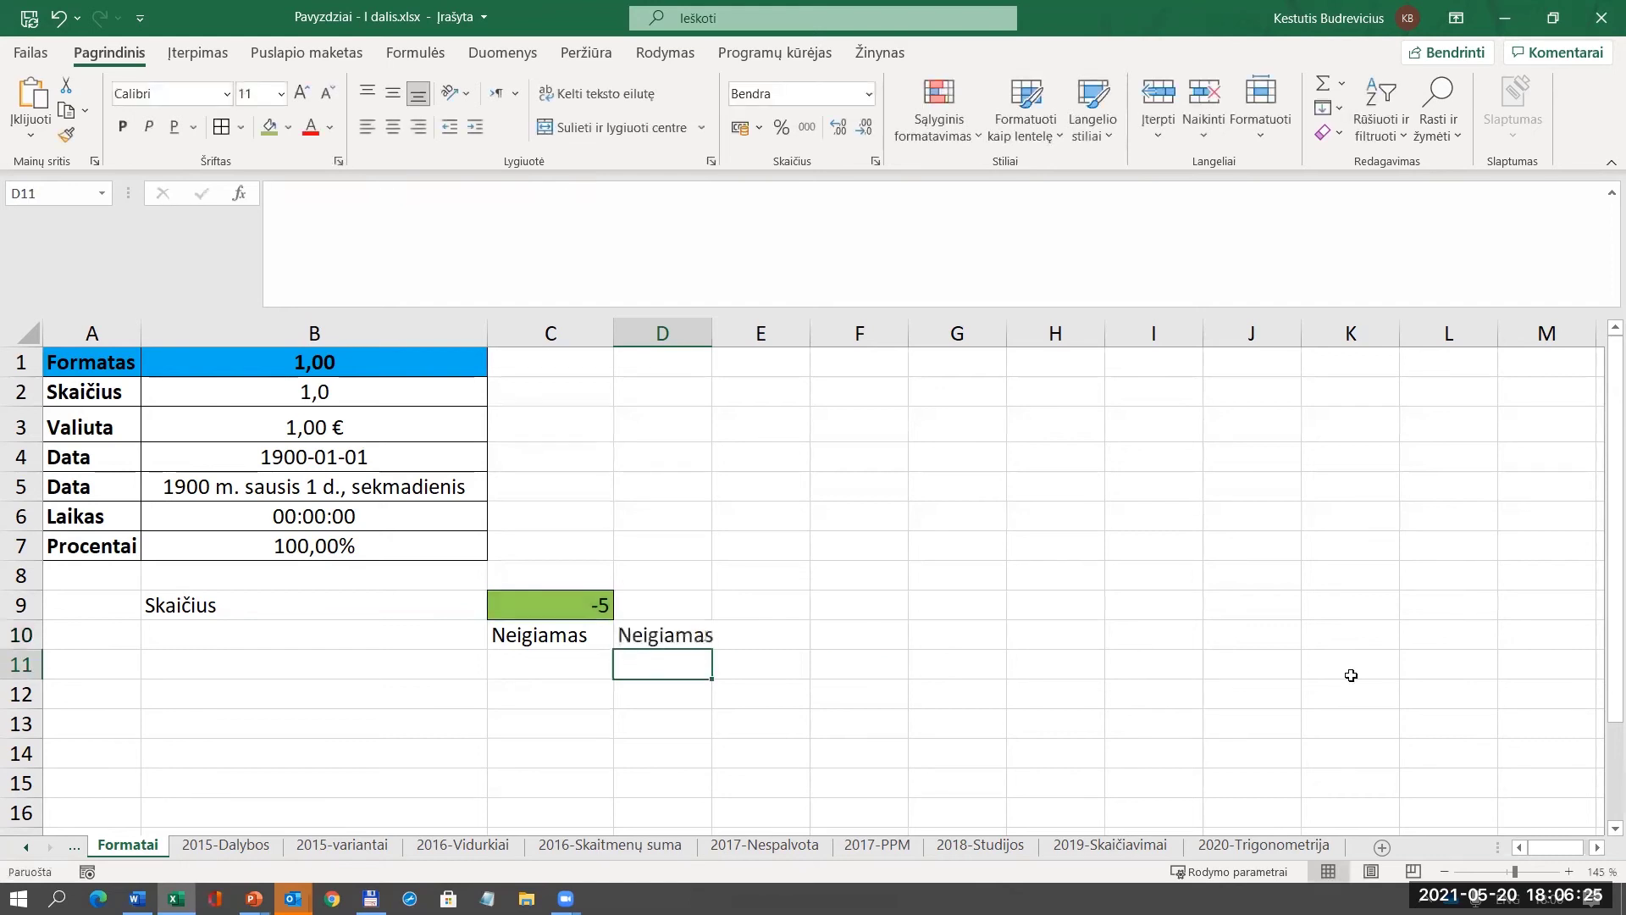
Test both nested IF formulas by setting C9 in turn to 5, 0 and -9.
click(575, 595)
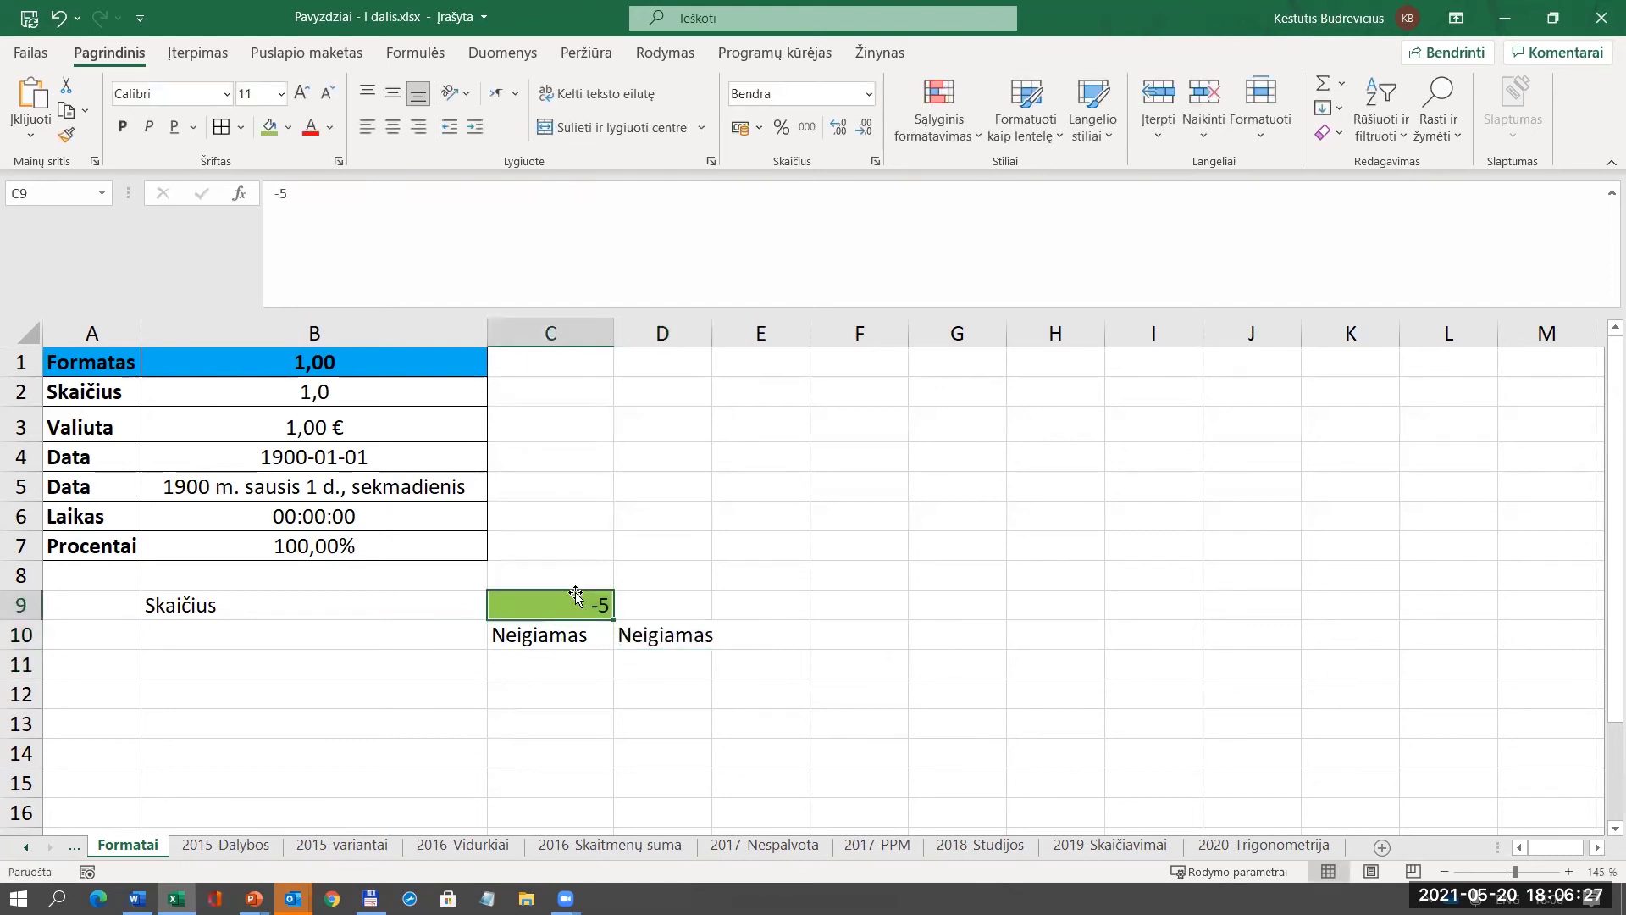
text(5)
key(Return)
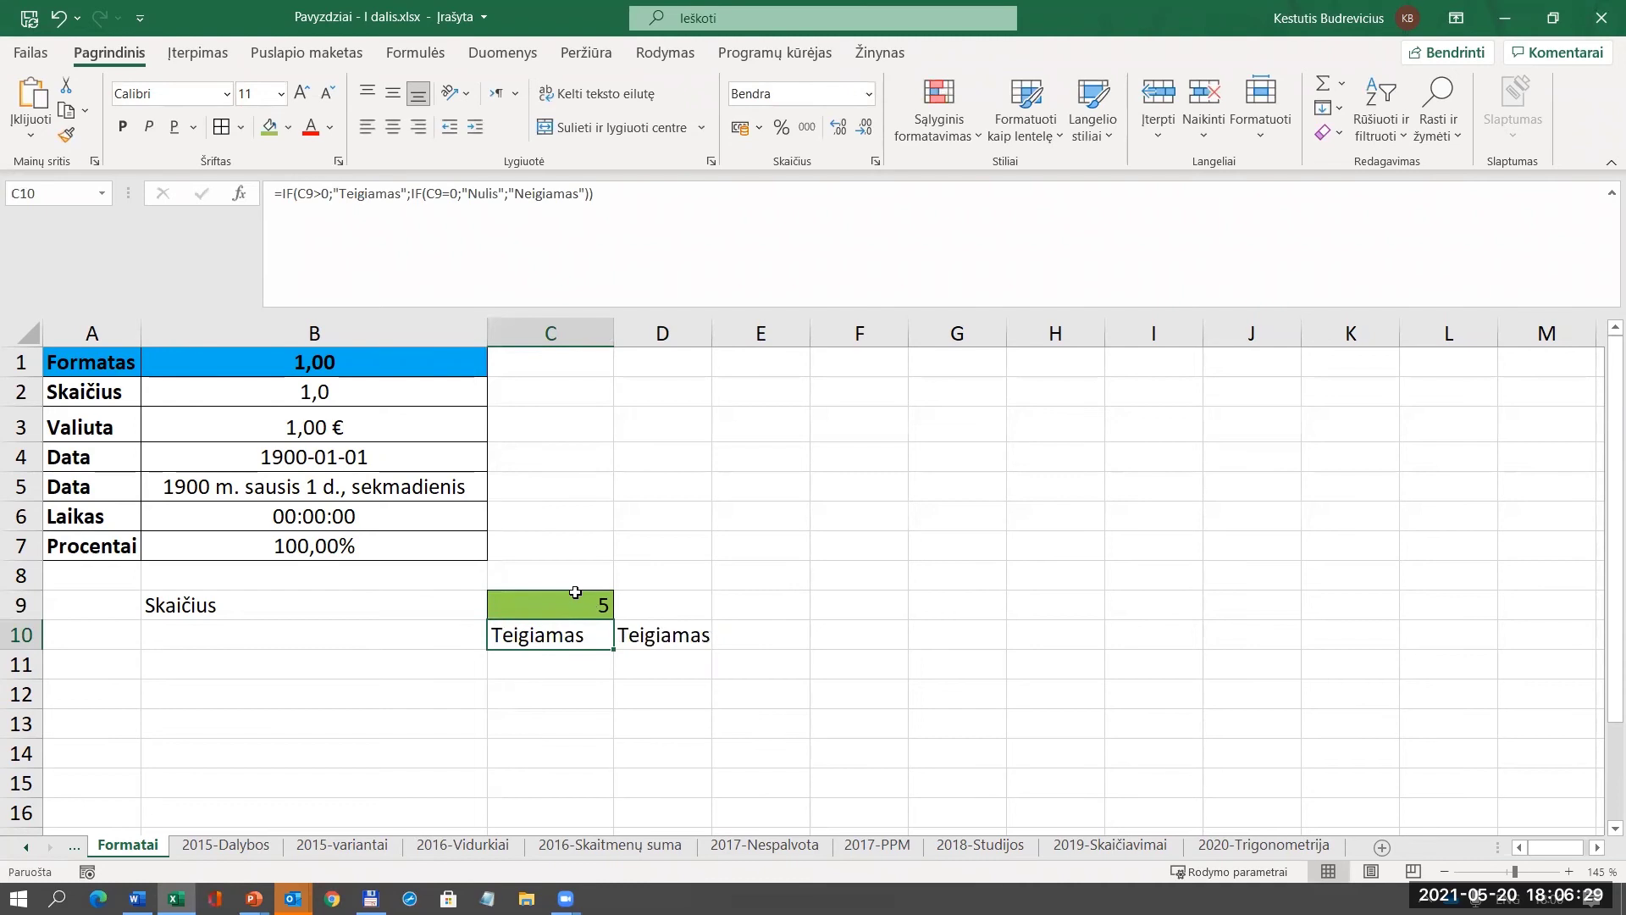
click(575, 593)
text(0)
key(Return)
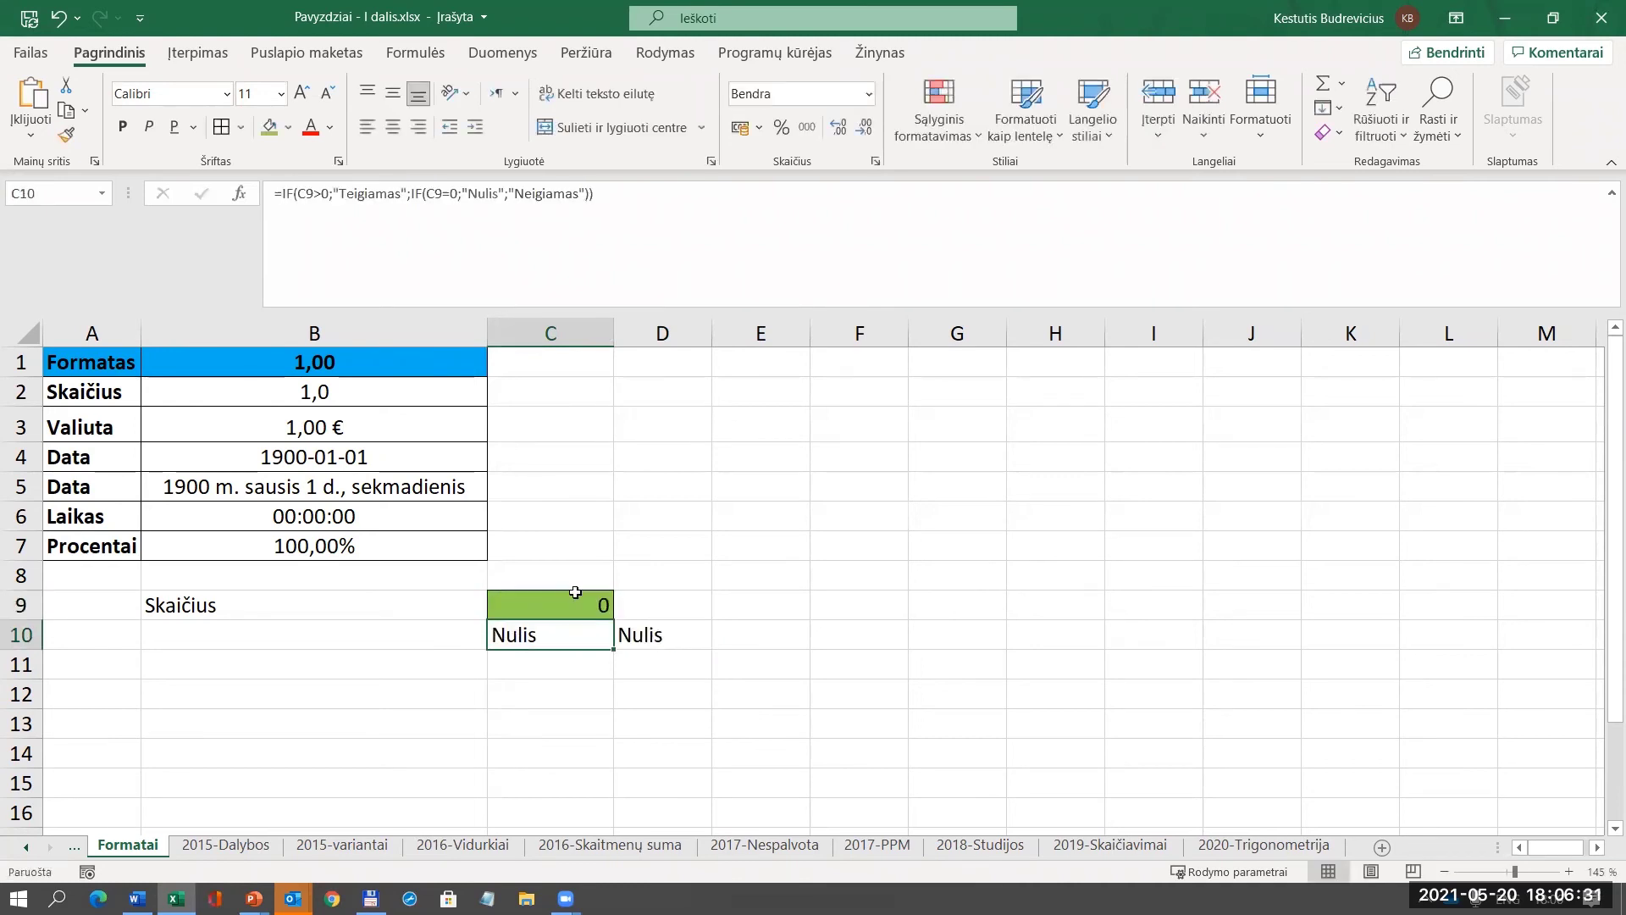
click(576, 593)
text(-9)
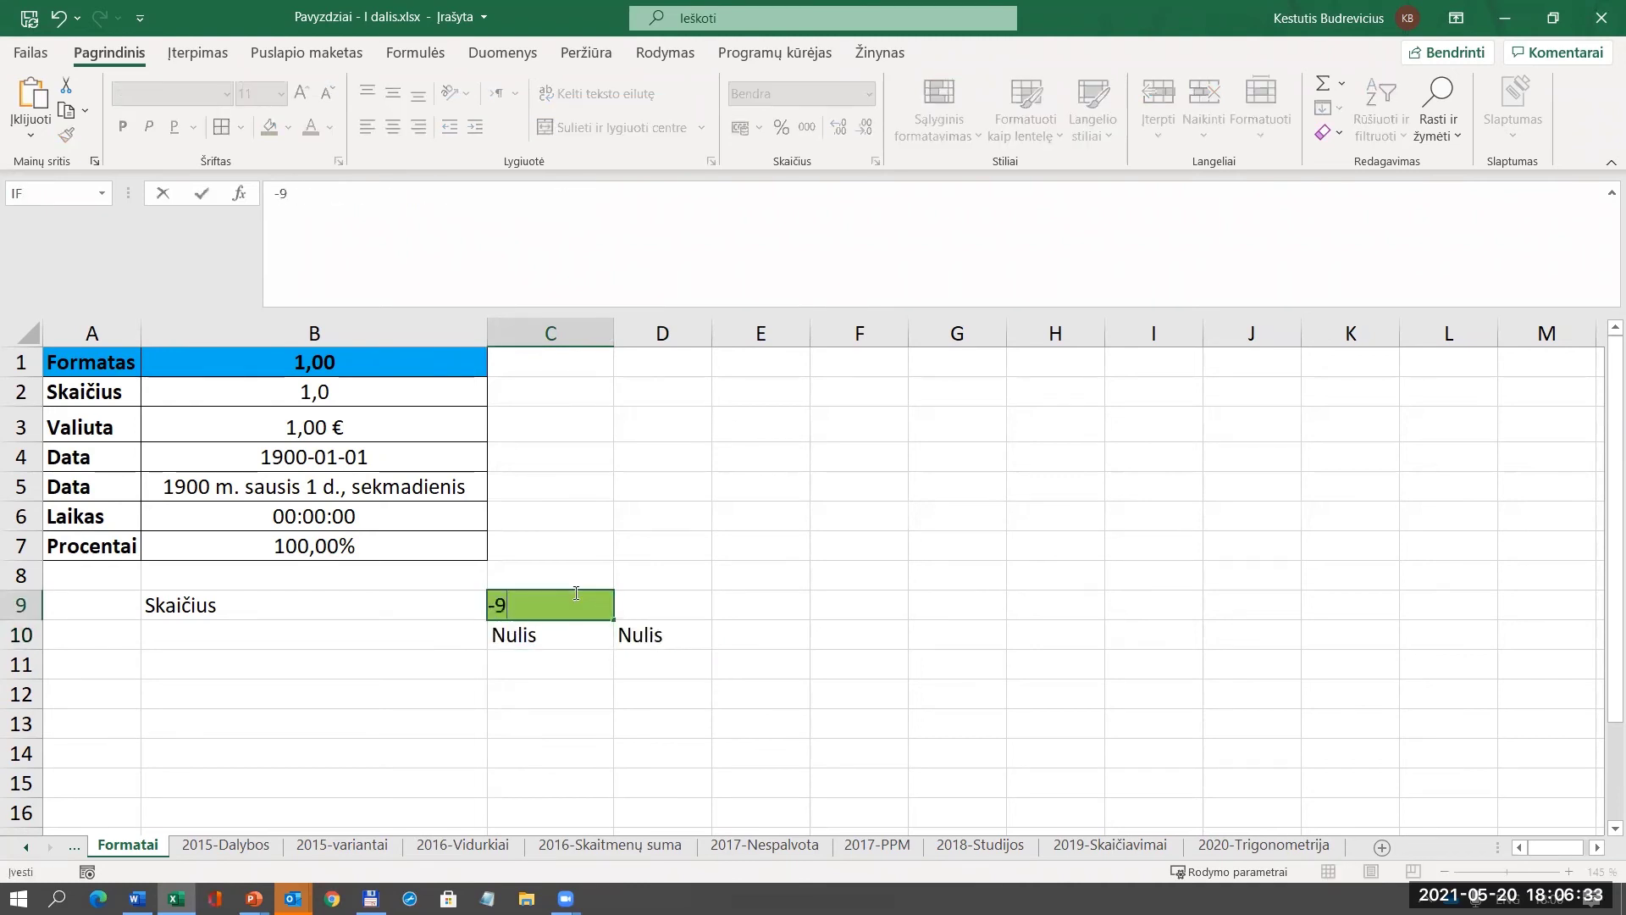
key(Return)
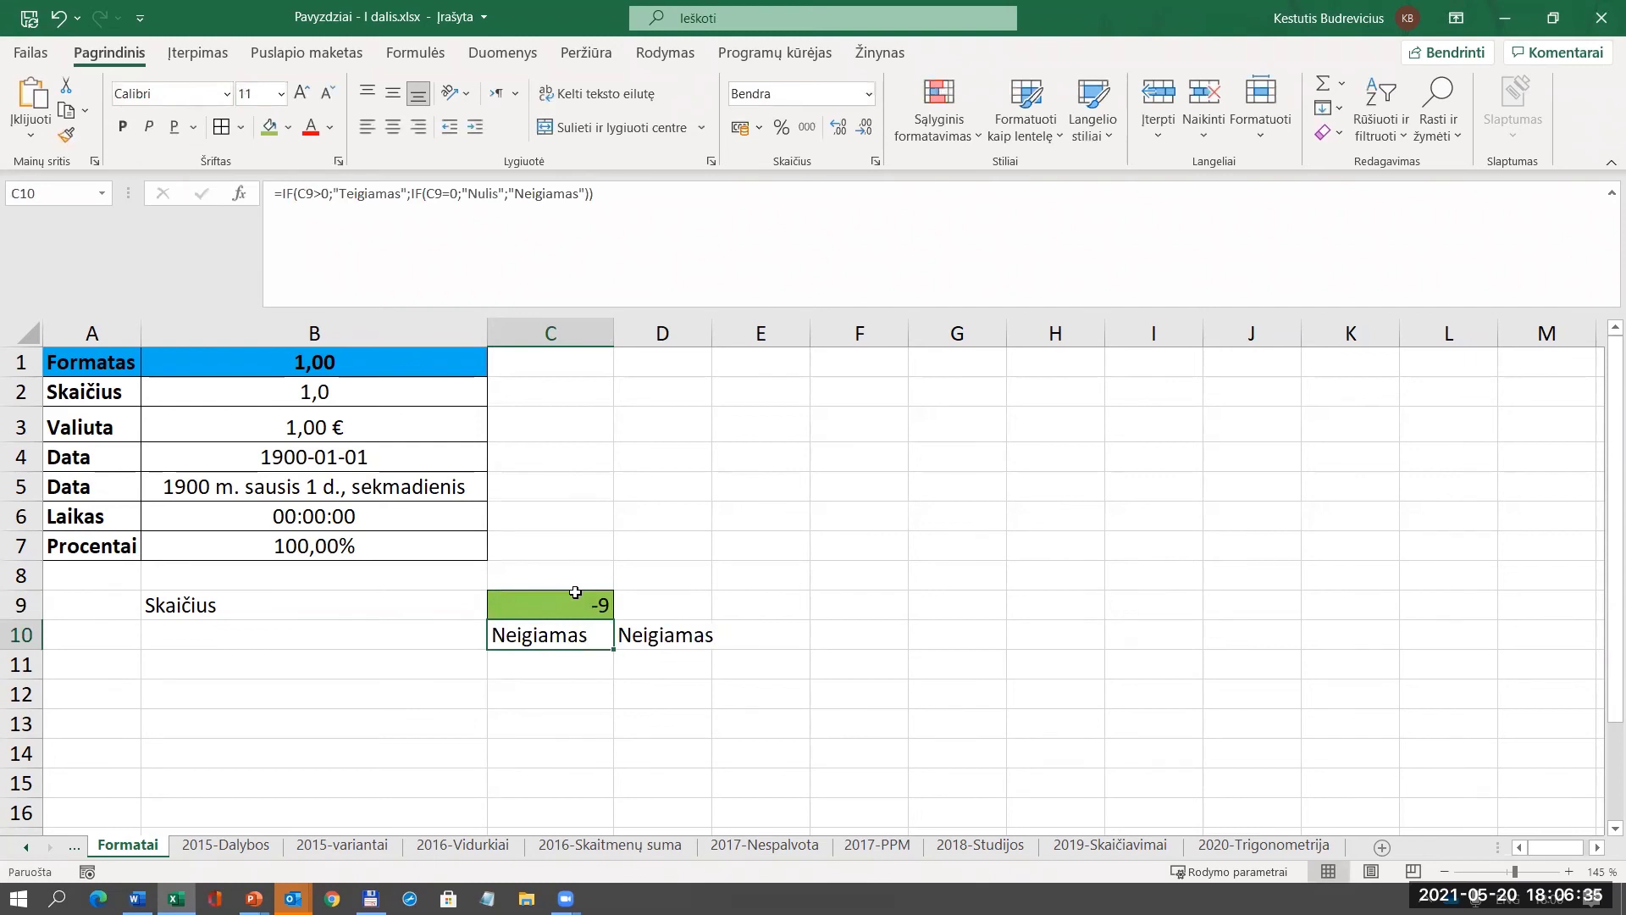
Consult the presentation's IF/IFS slide and begin an IFS formula in C11 of the workbook that returns "Teigiamas" for C9>0.
key(alt+Tab)
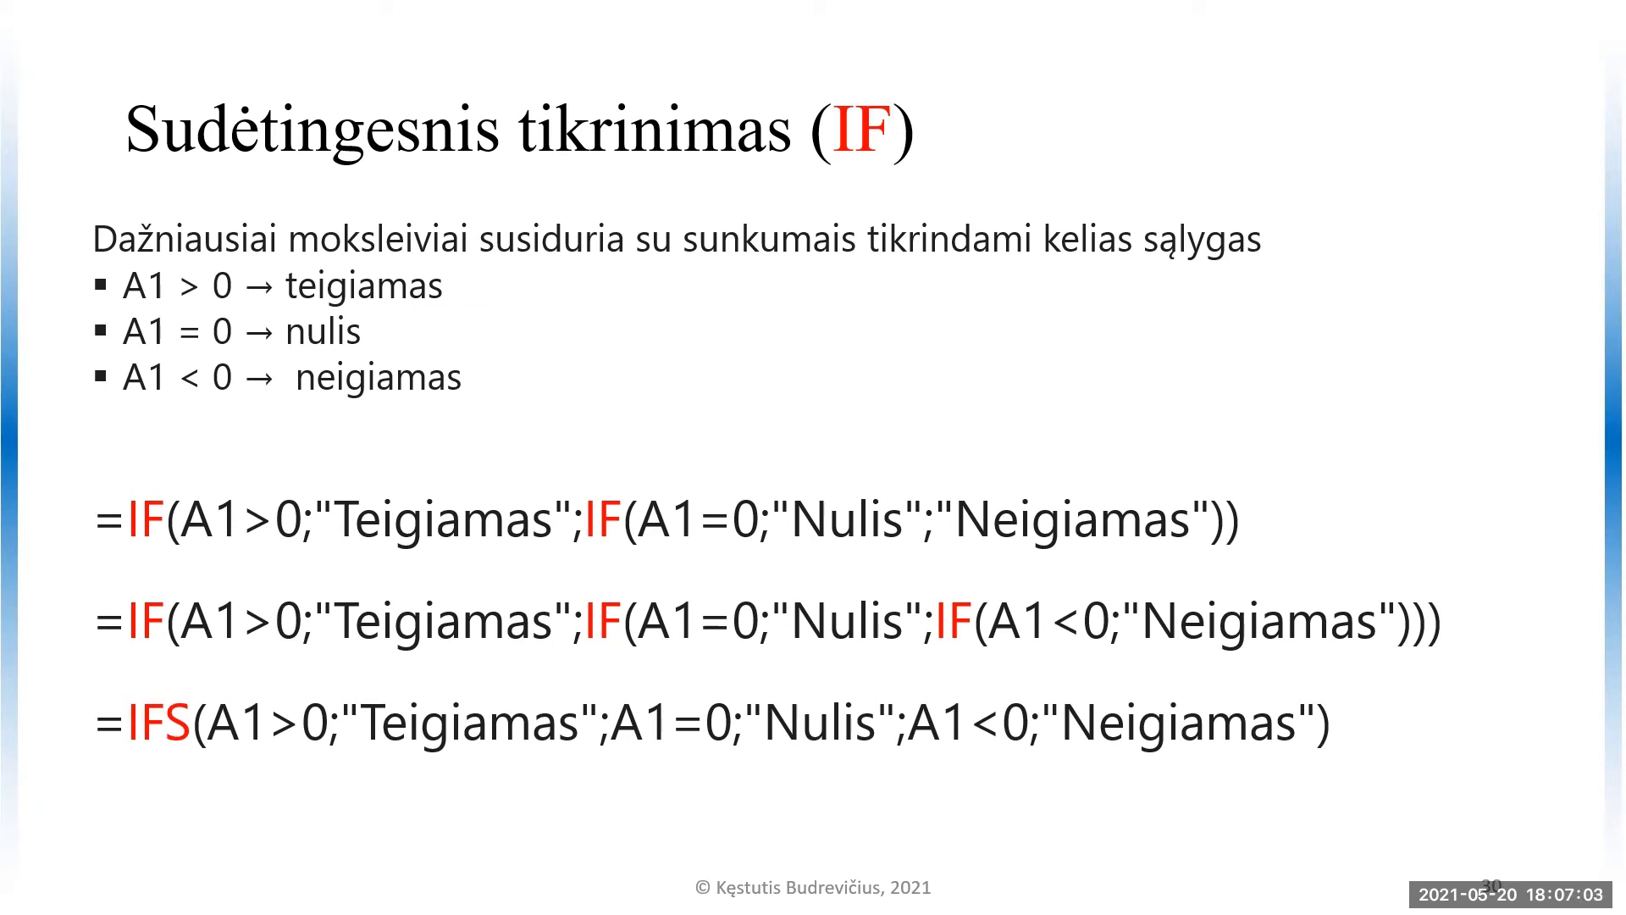
key(alt+Tab)
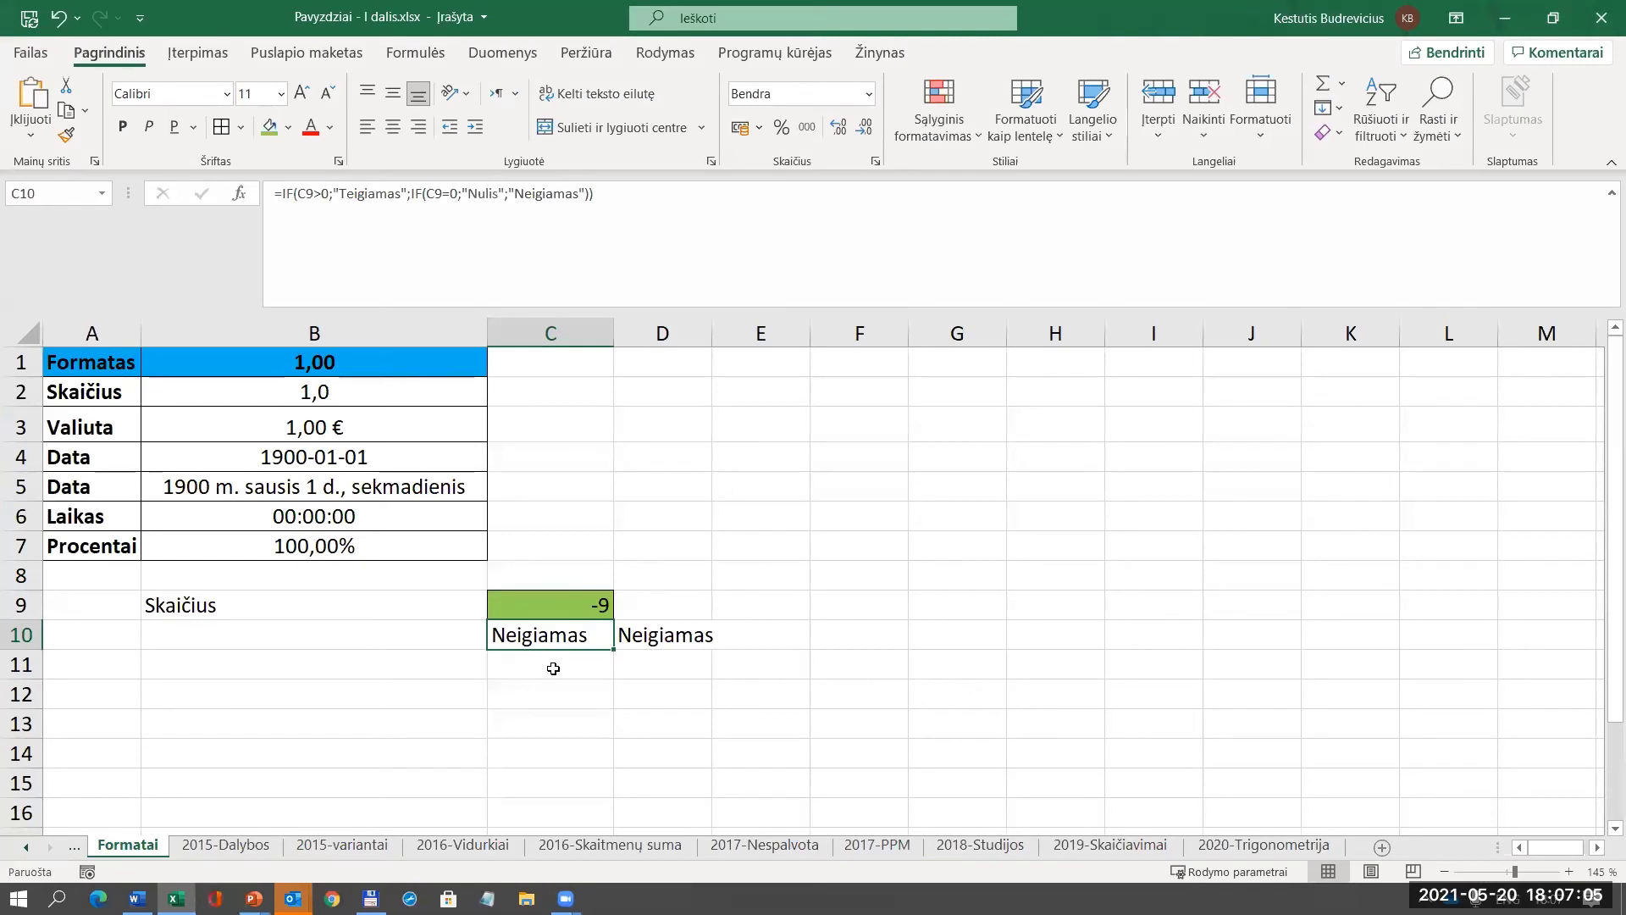
click(553, 668)
text(=)
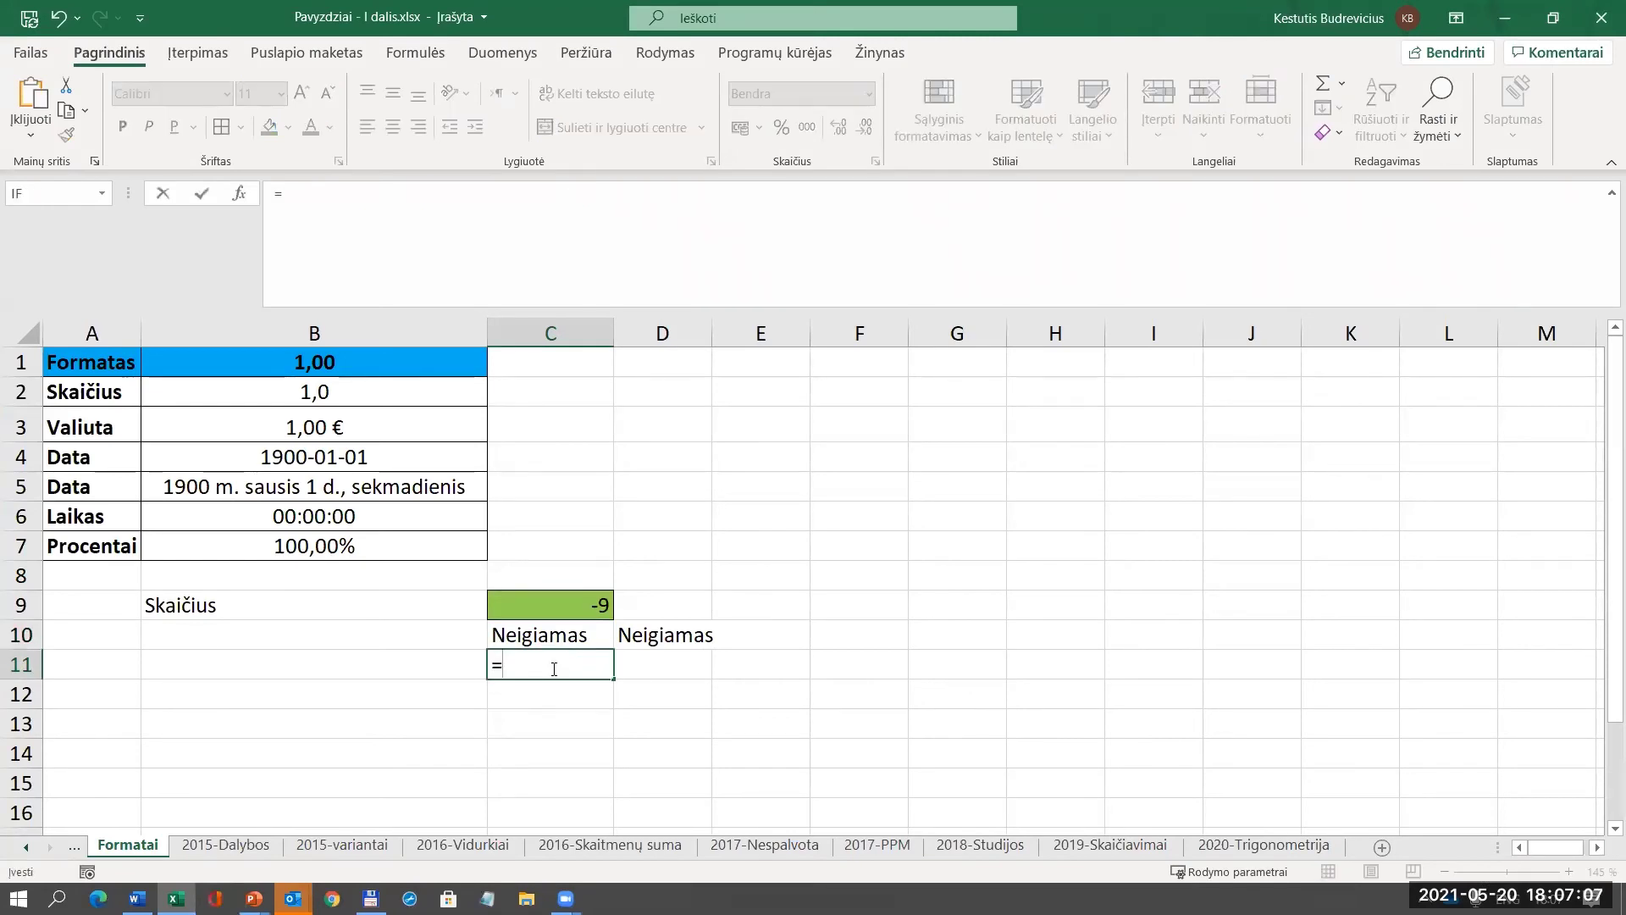
text(ifs)
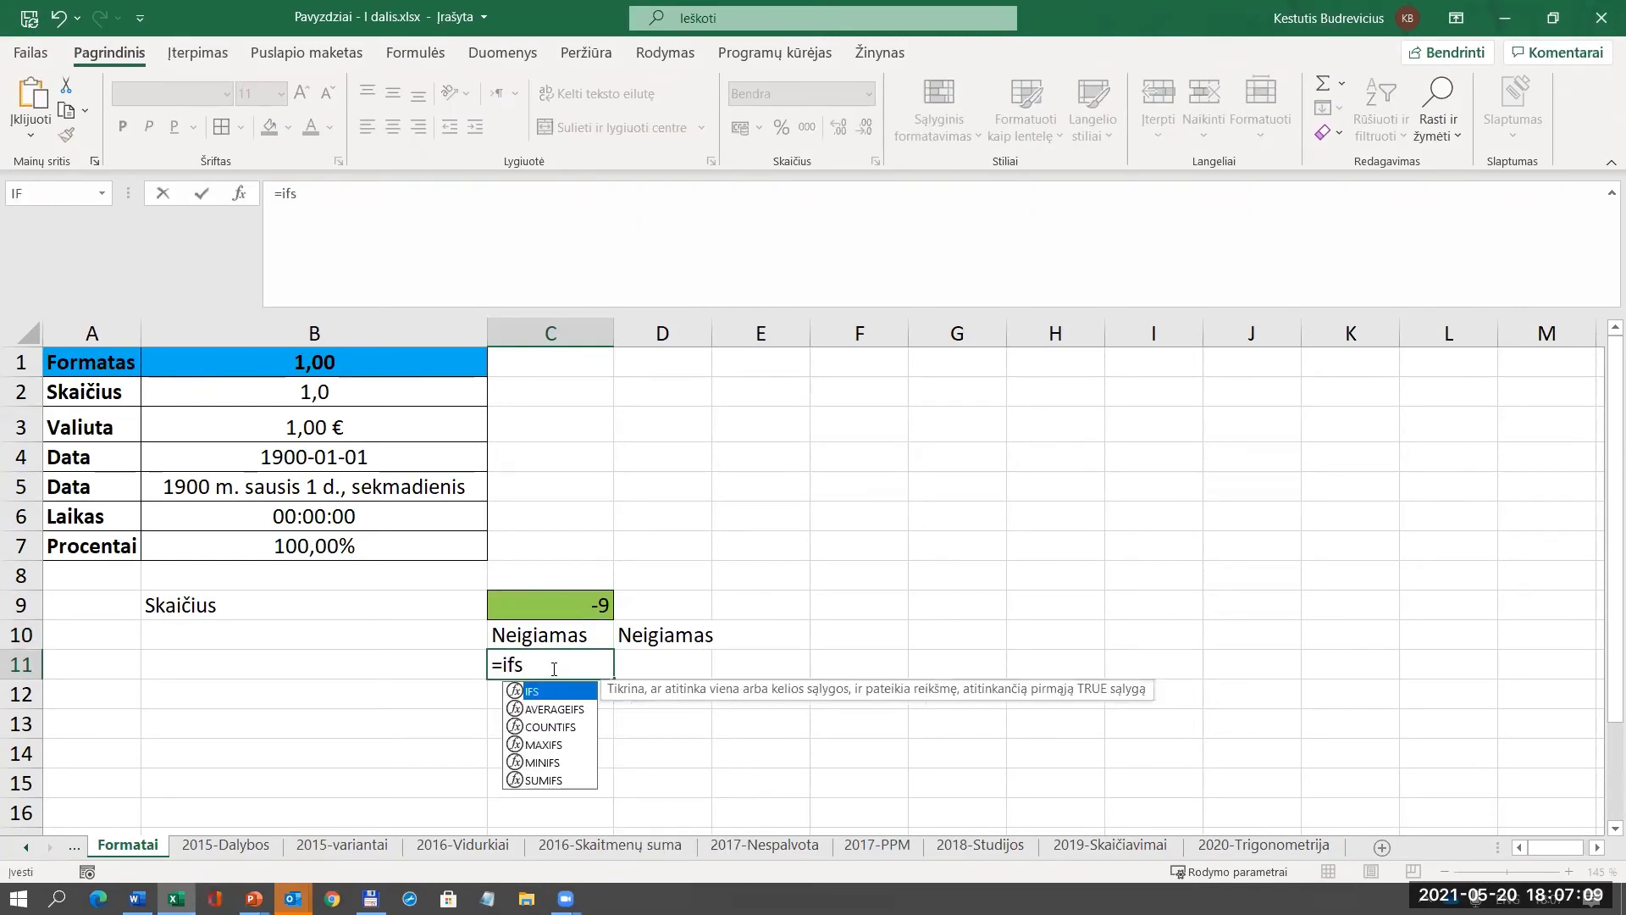
text(()
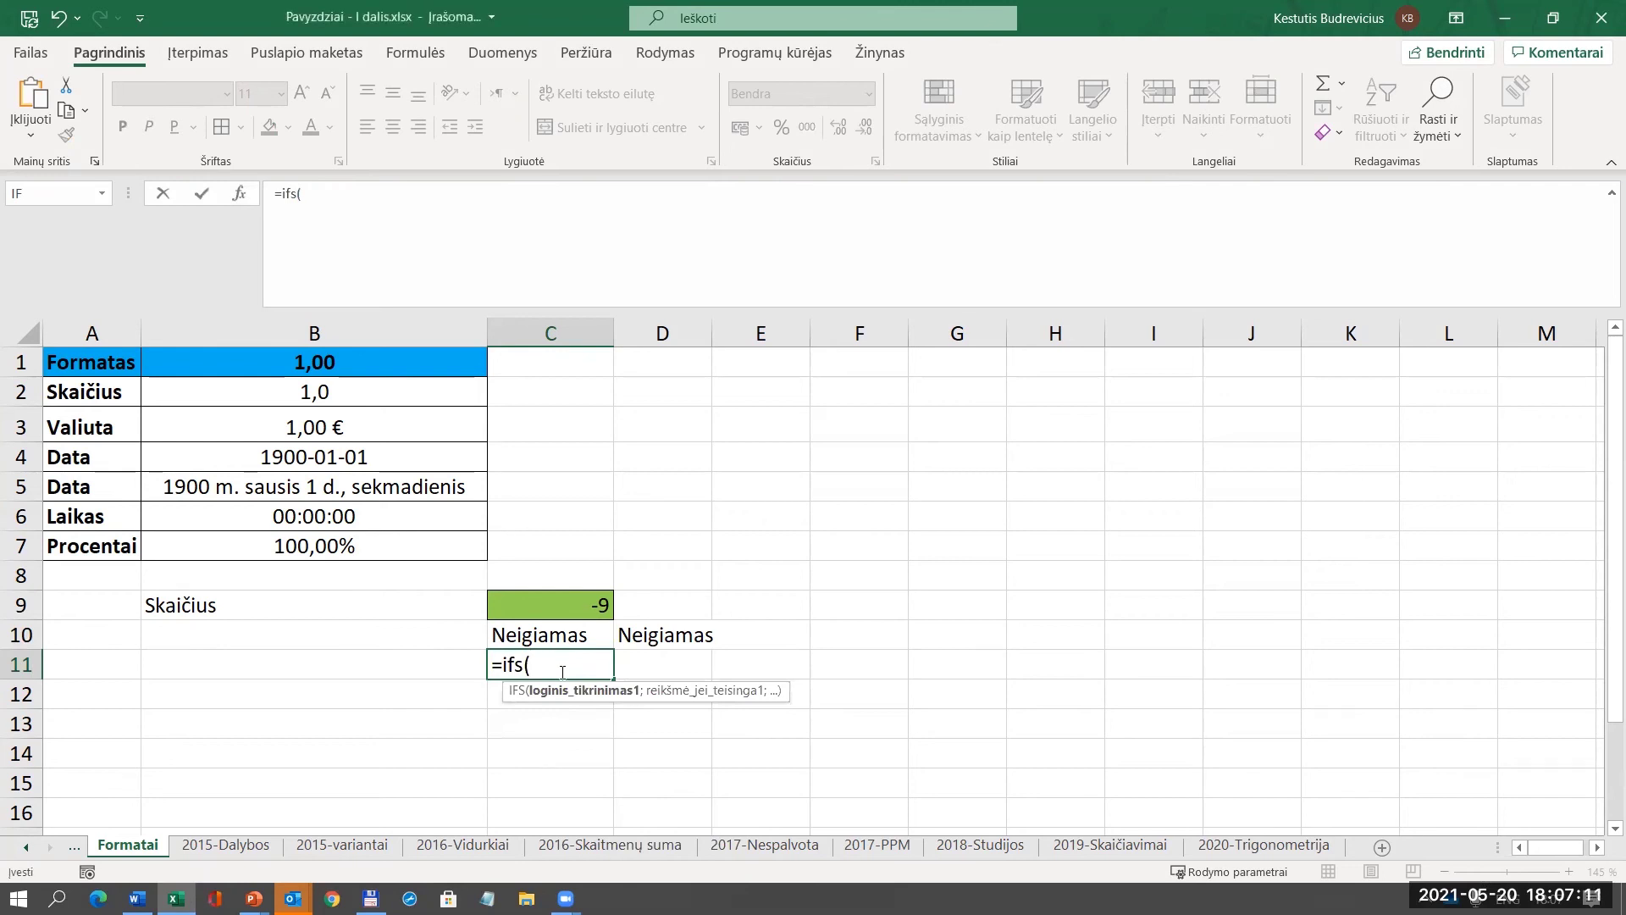
click(555, 606)
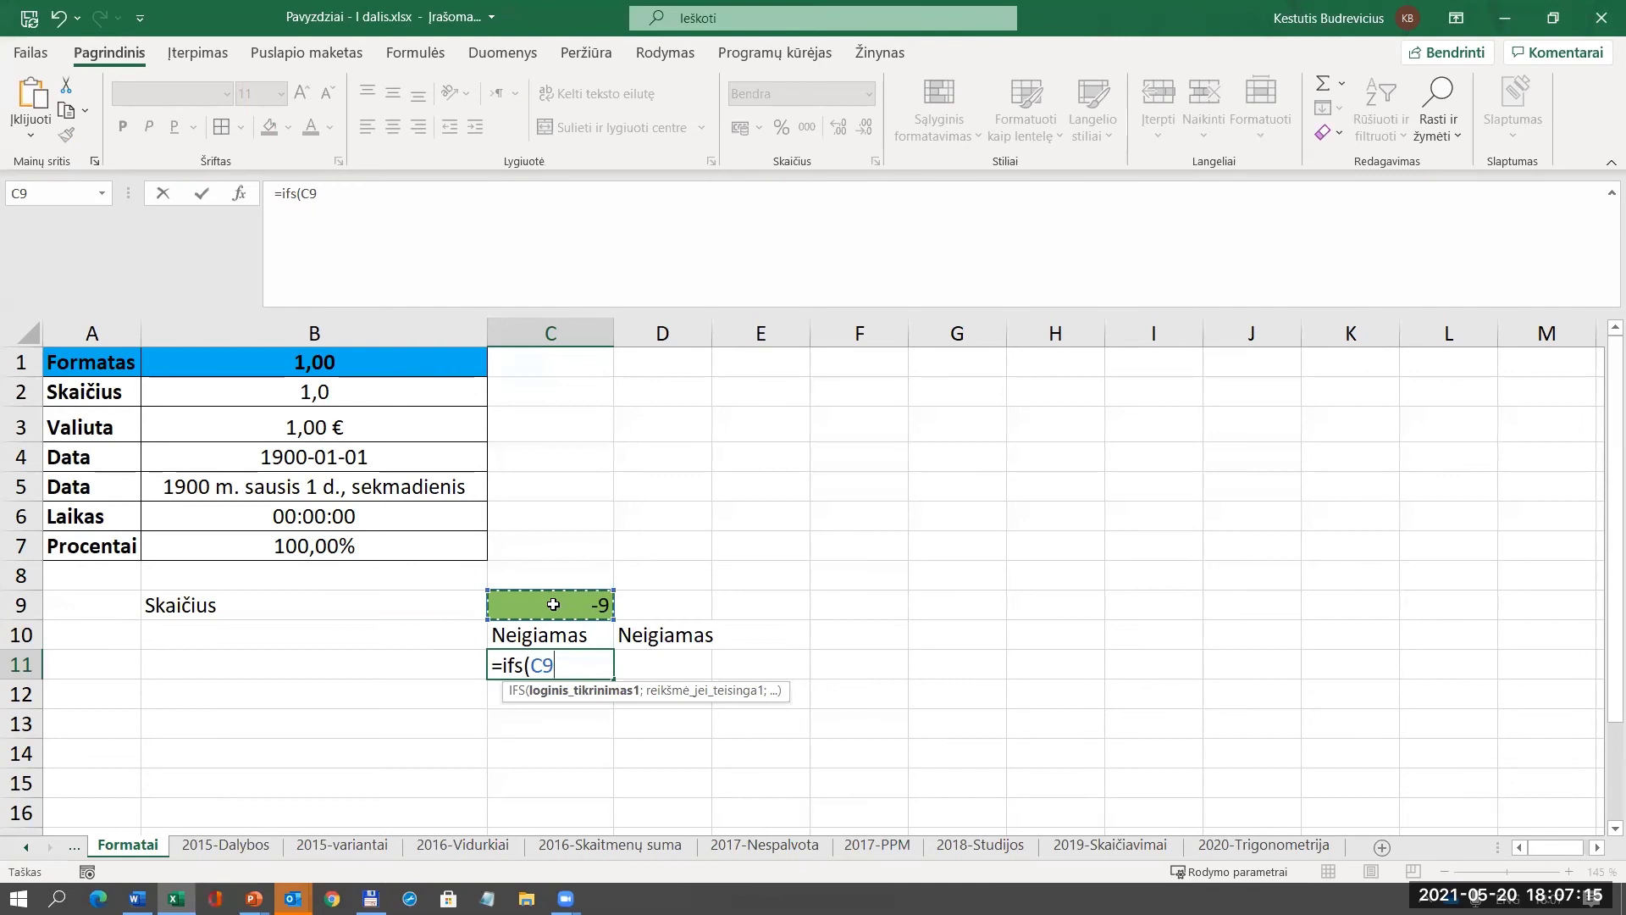
text(>0)
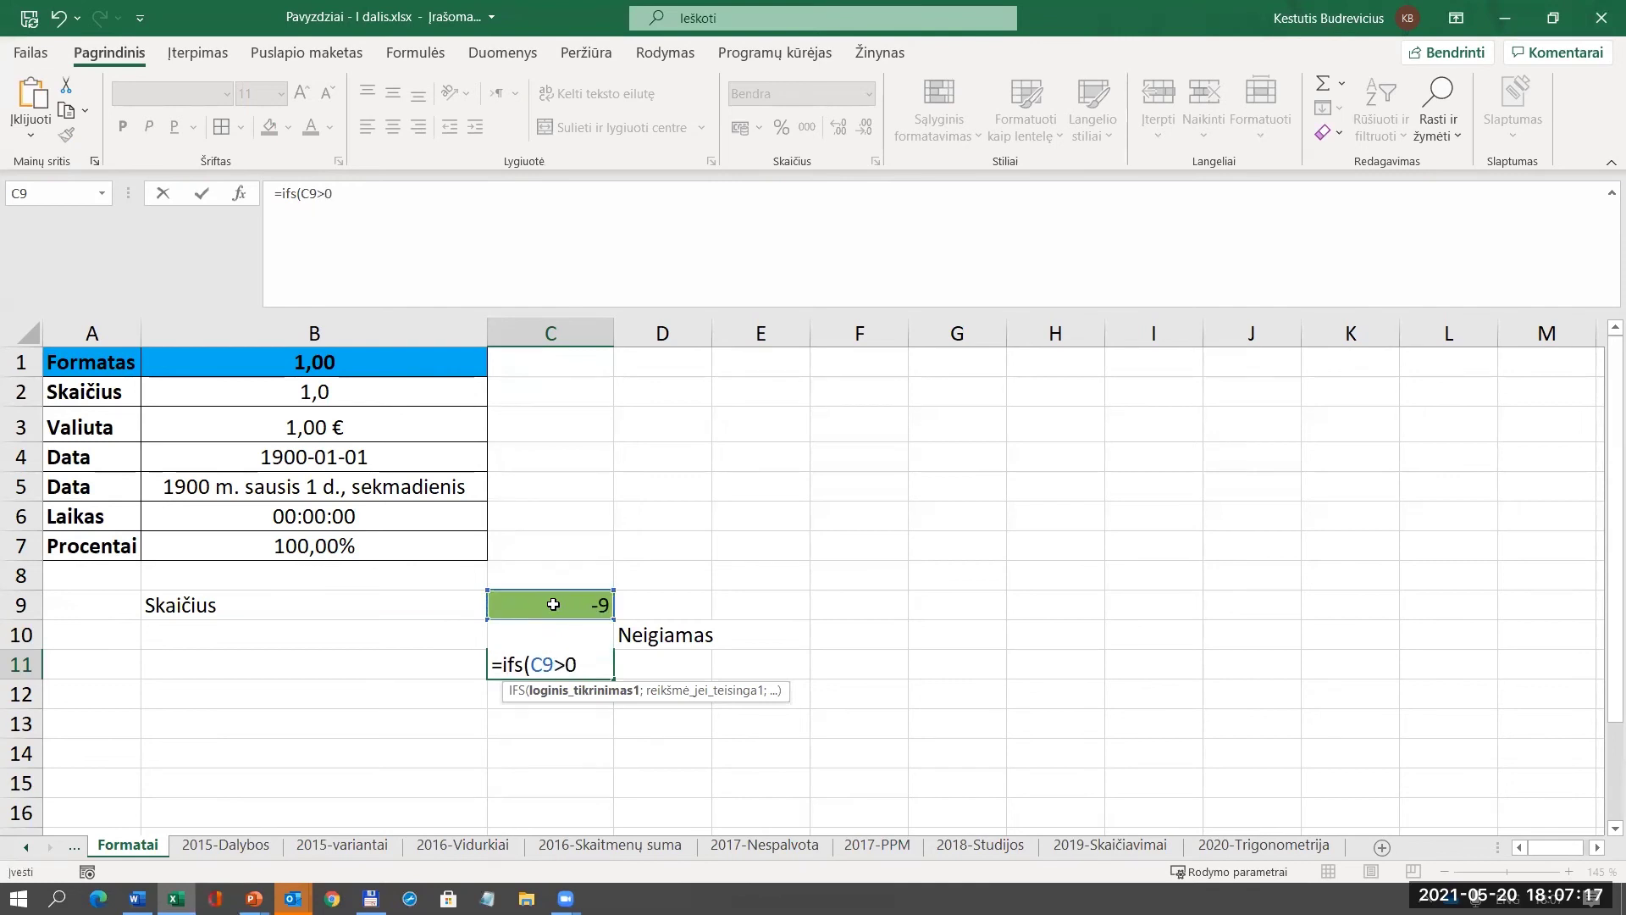
text(';)
text(;")
text(T)
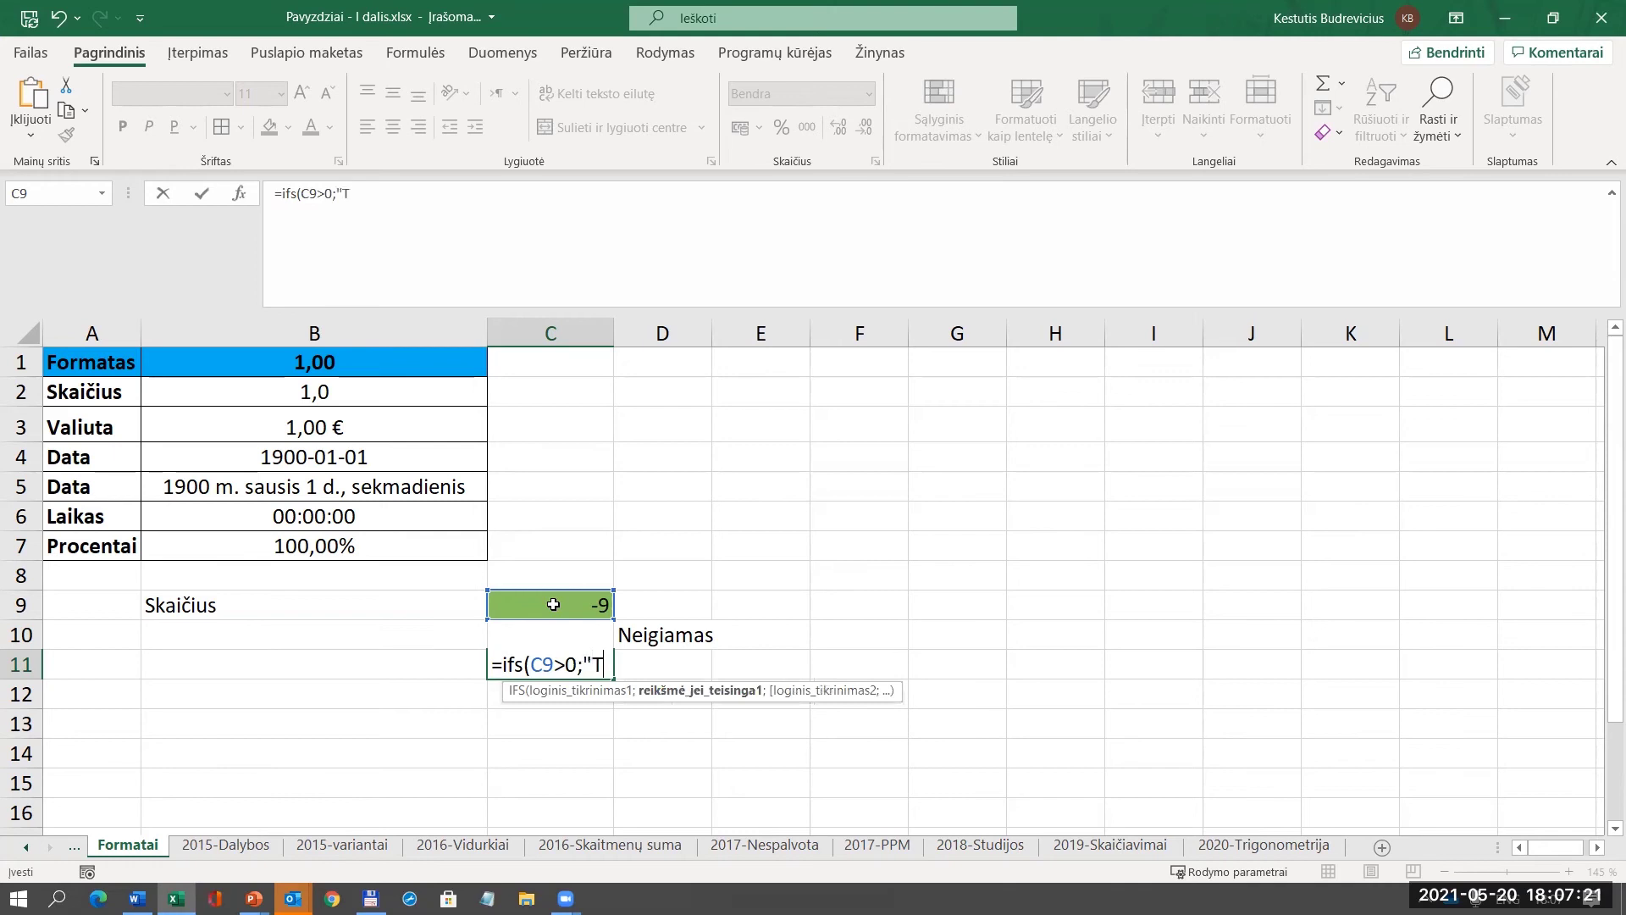
text(eigiamas";)
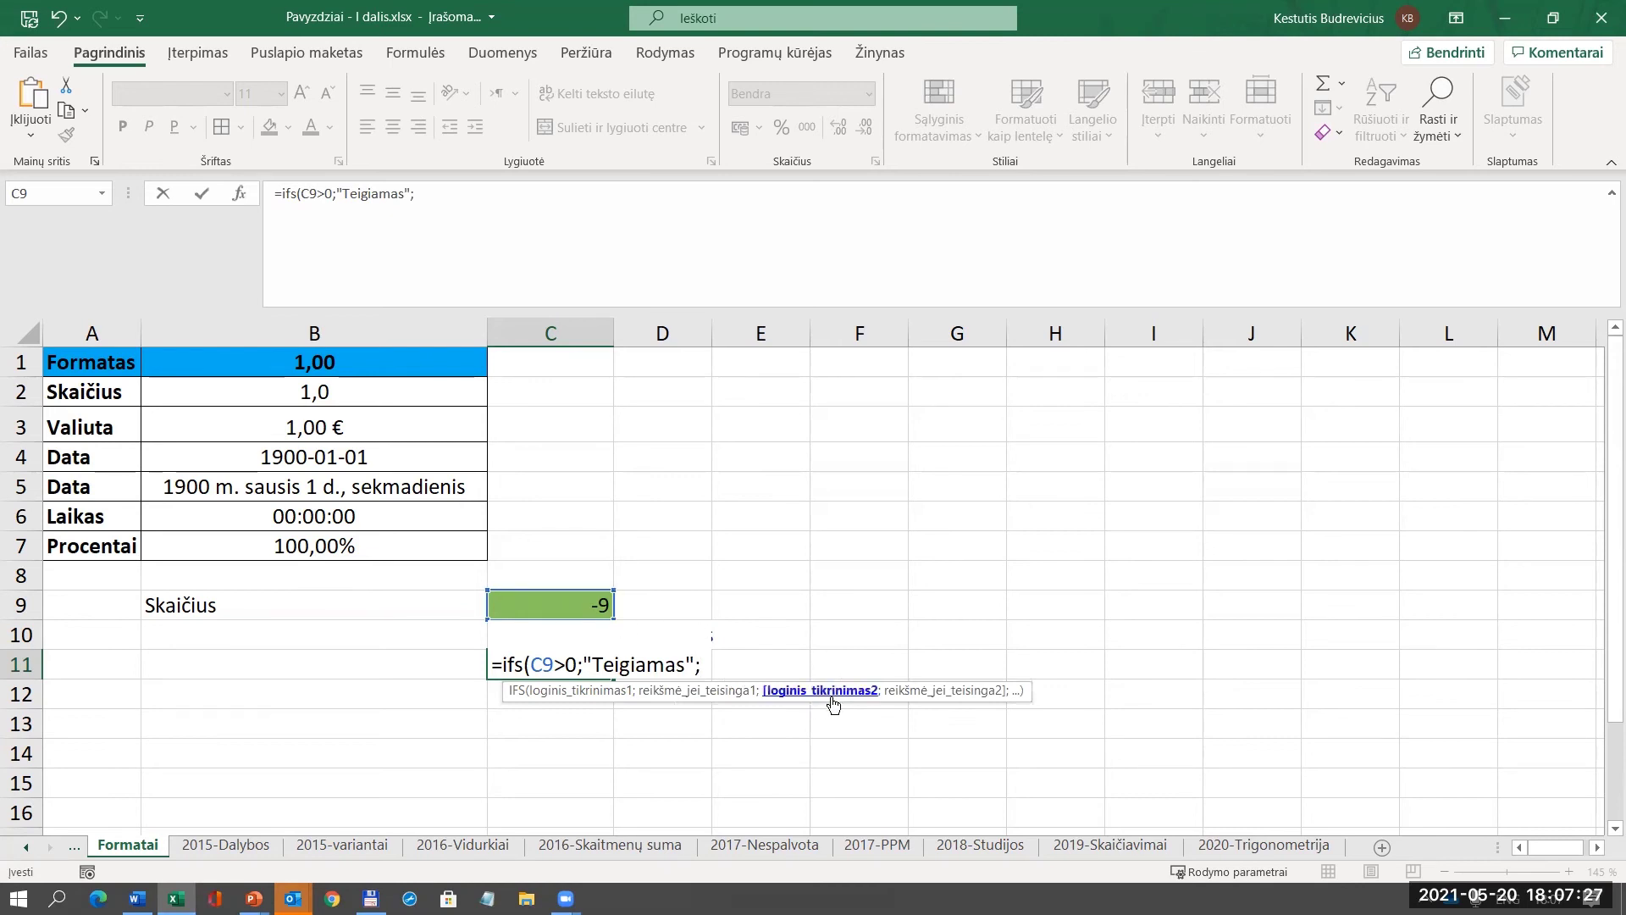
Add the second condition C9=0 with the result "Nulis" to the IFS formula in C11.
click(583, 605)
text(=0)
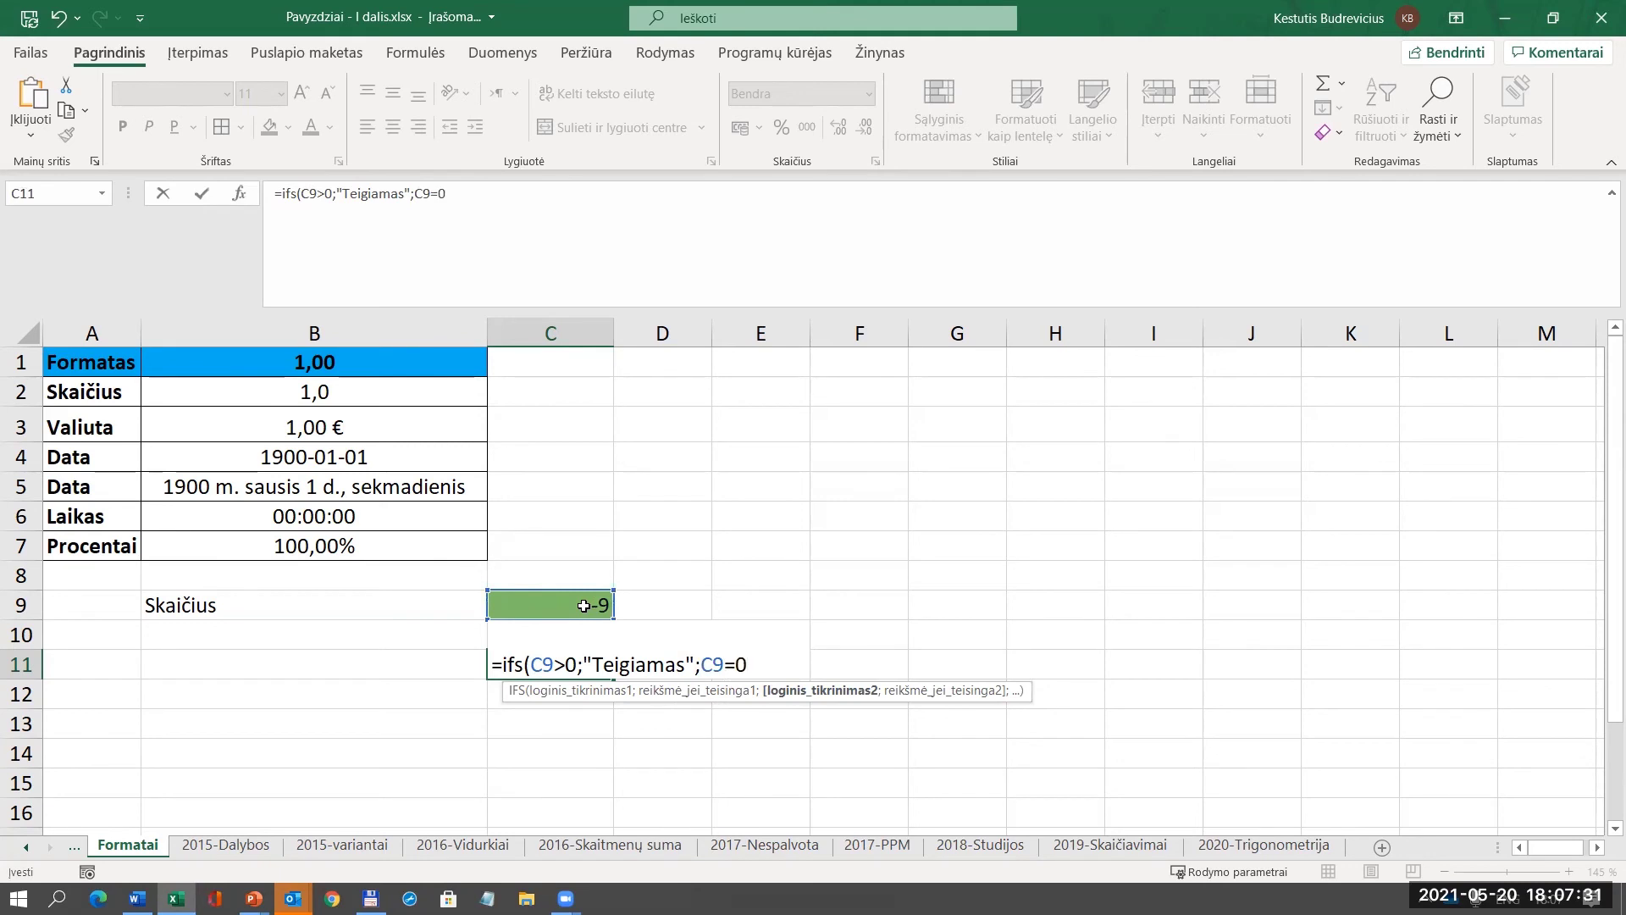
text(;"N)
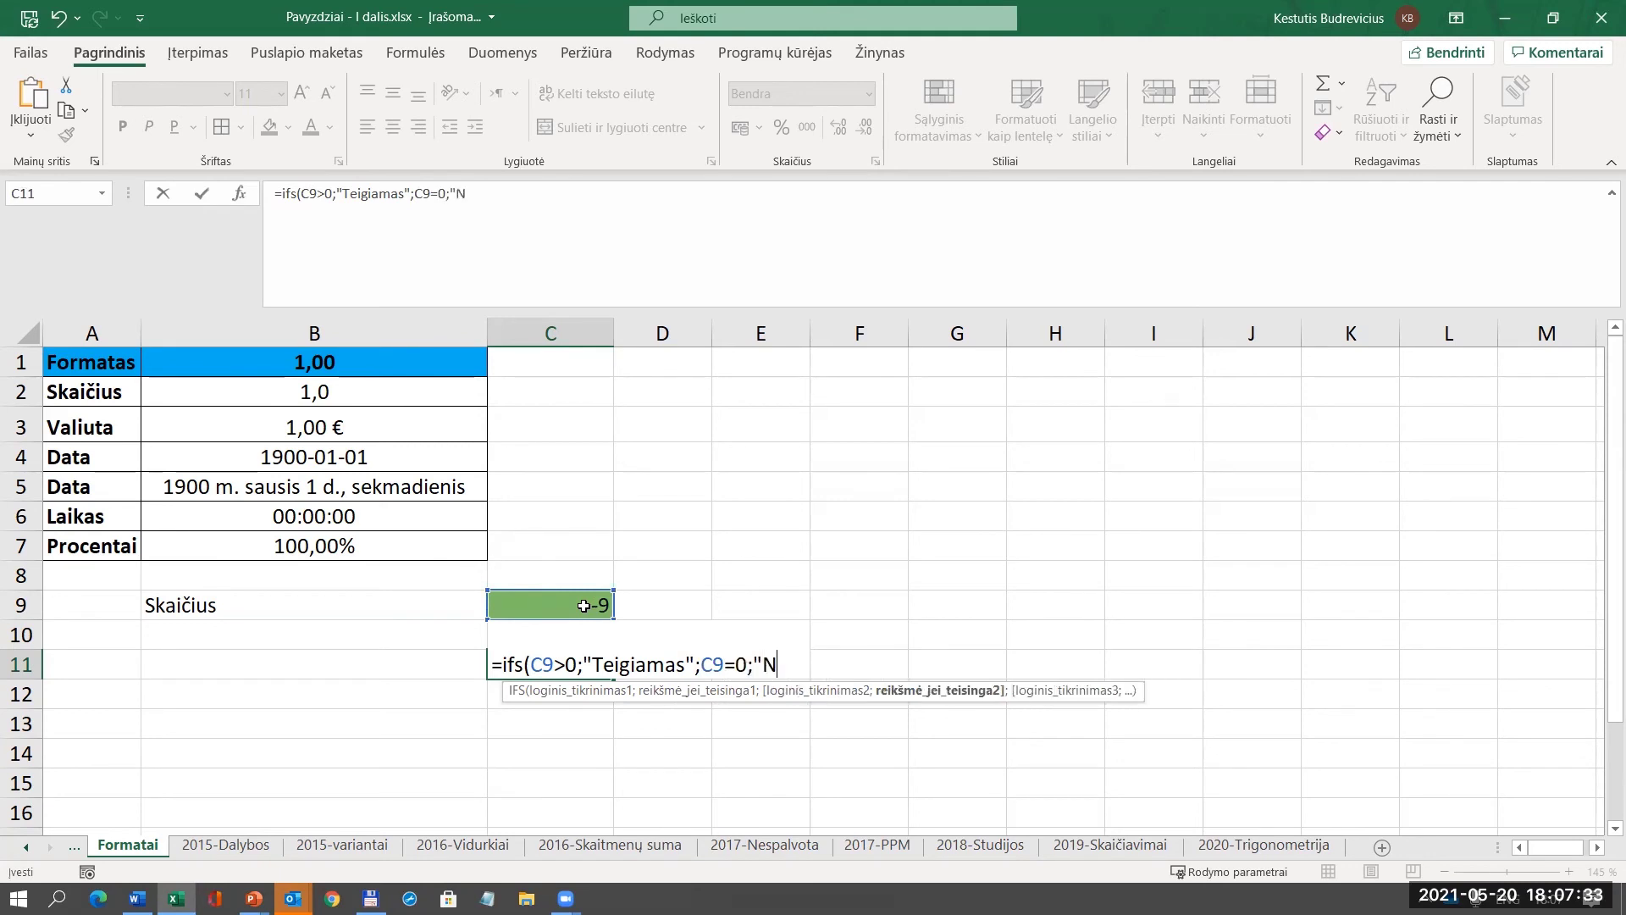
text(ulis";)
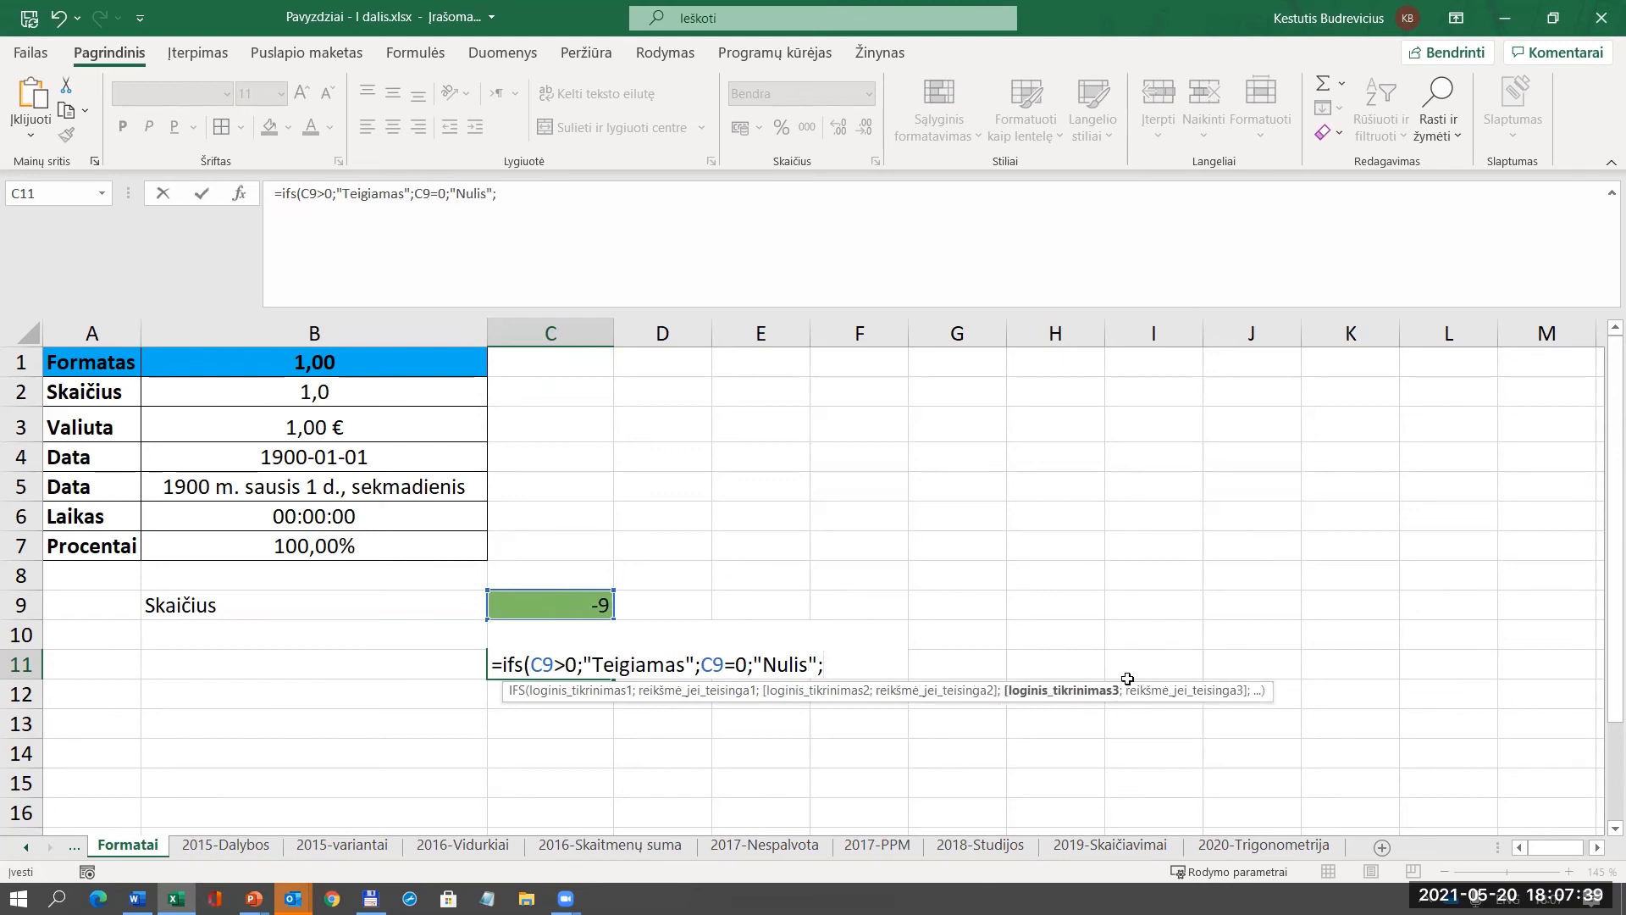
Add the third condition C9<0 with the result "Neigiamas" to the IFS formula, close it and apply it to C11.
click(545, 598)
text(<0)
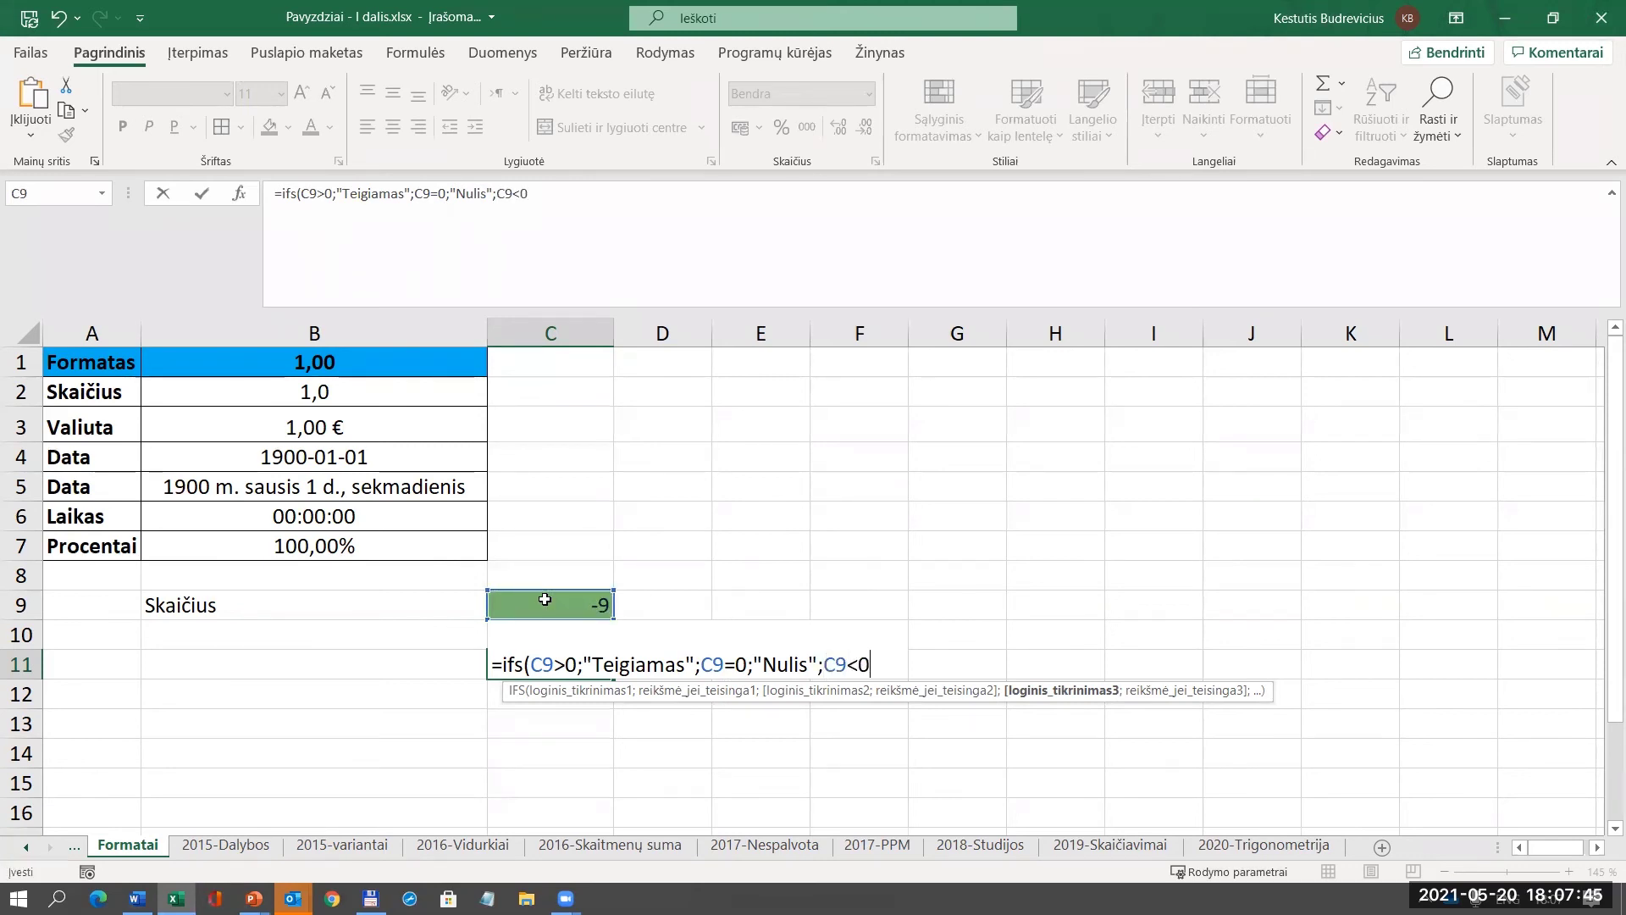
text(;")
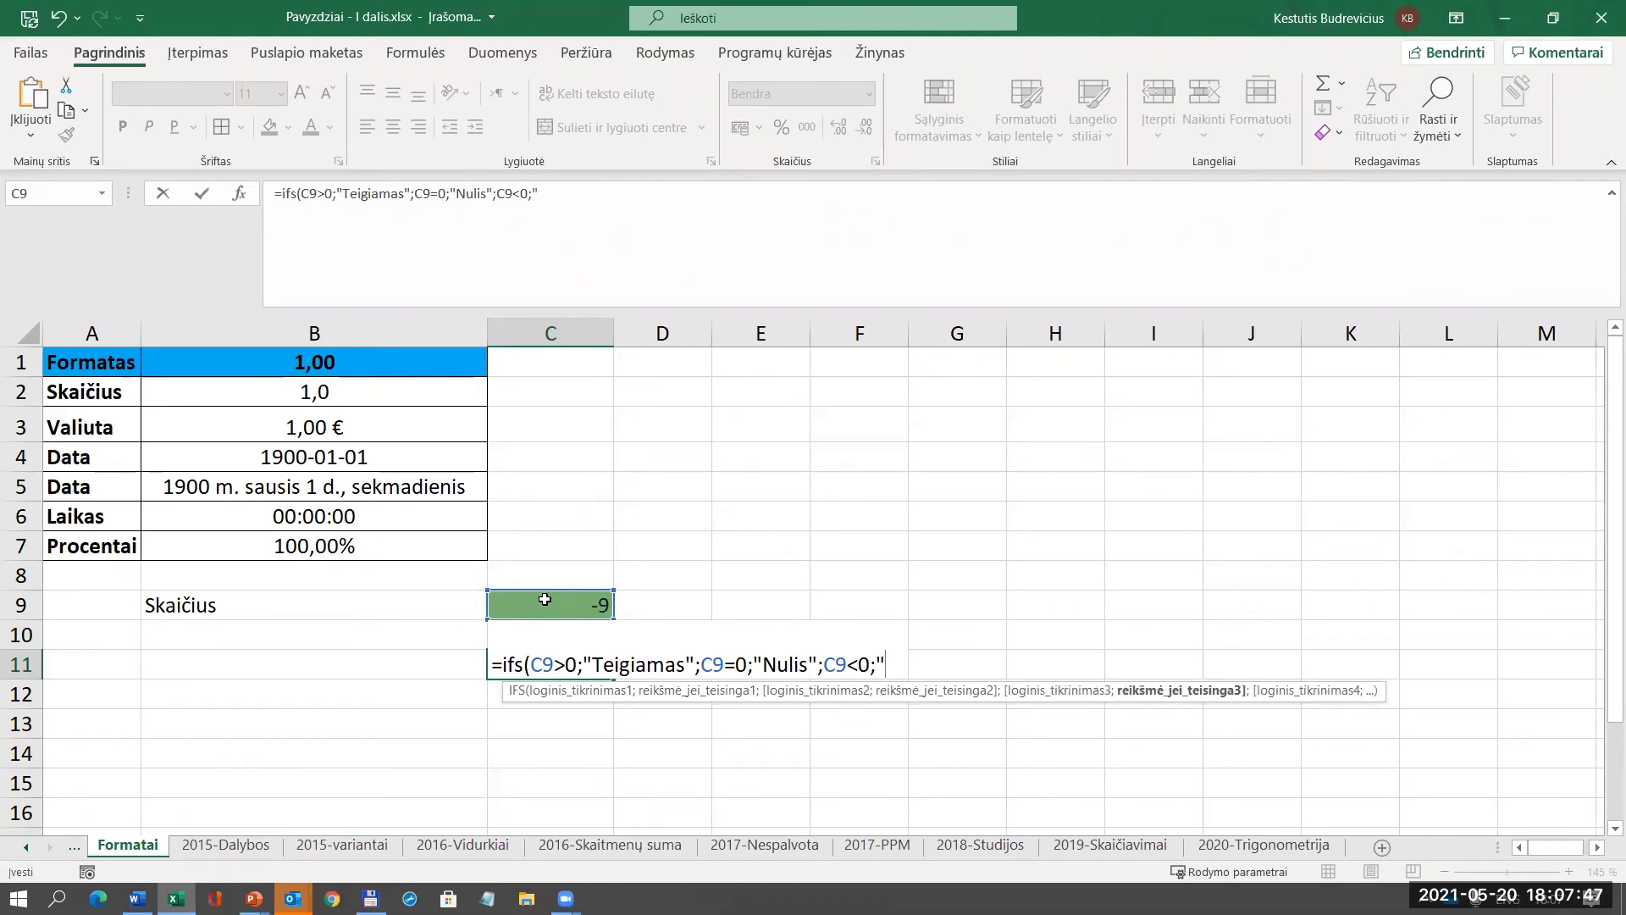
text(Neigiama)
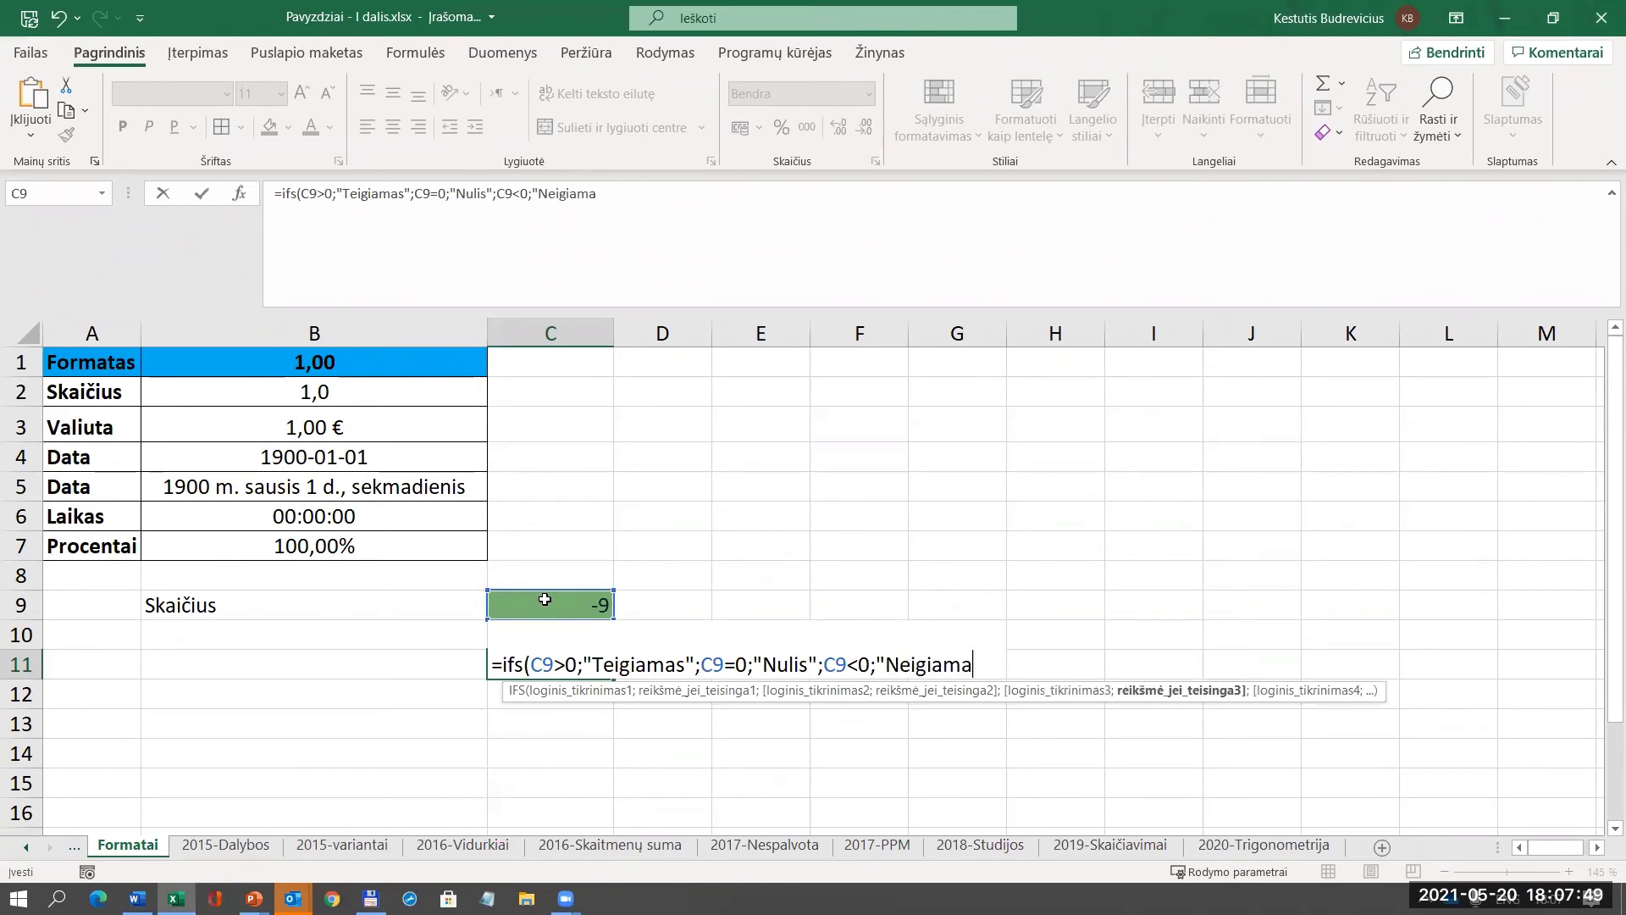
text(s"))
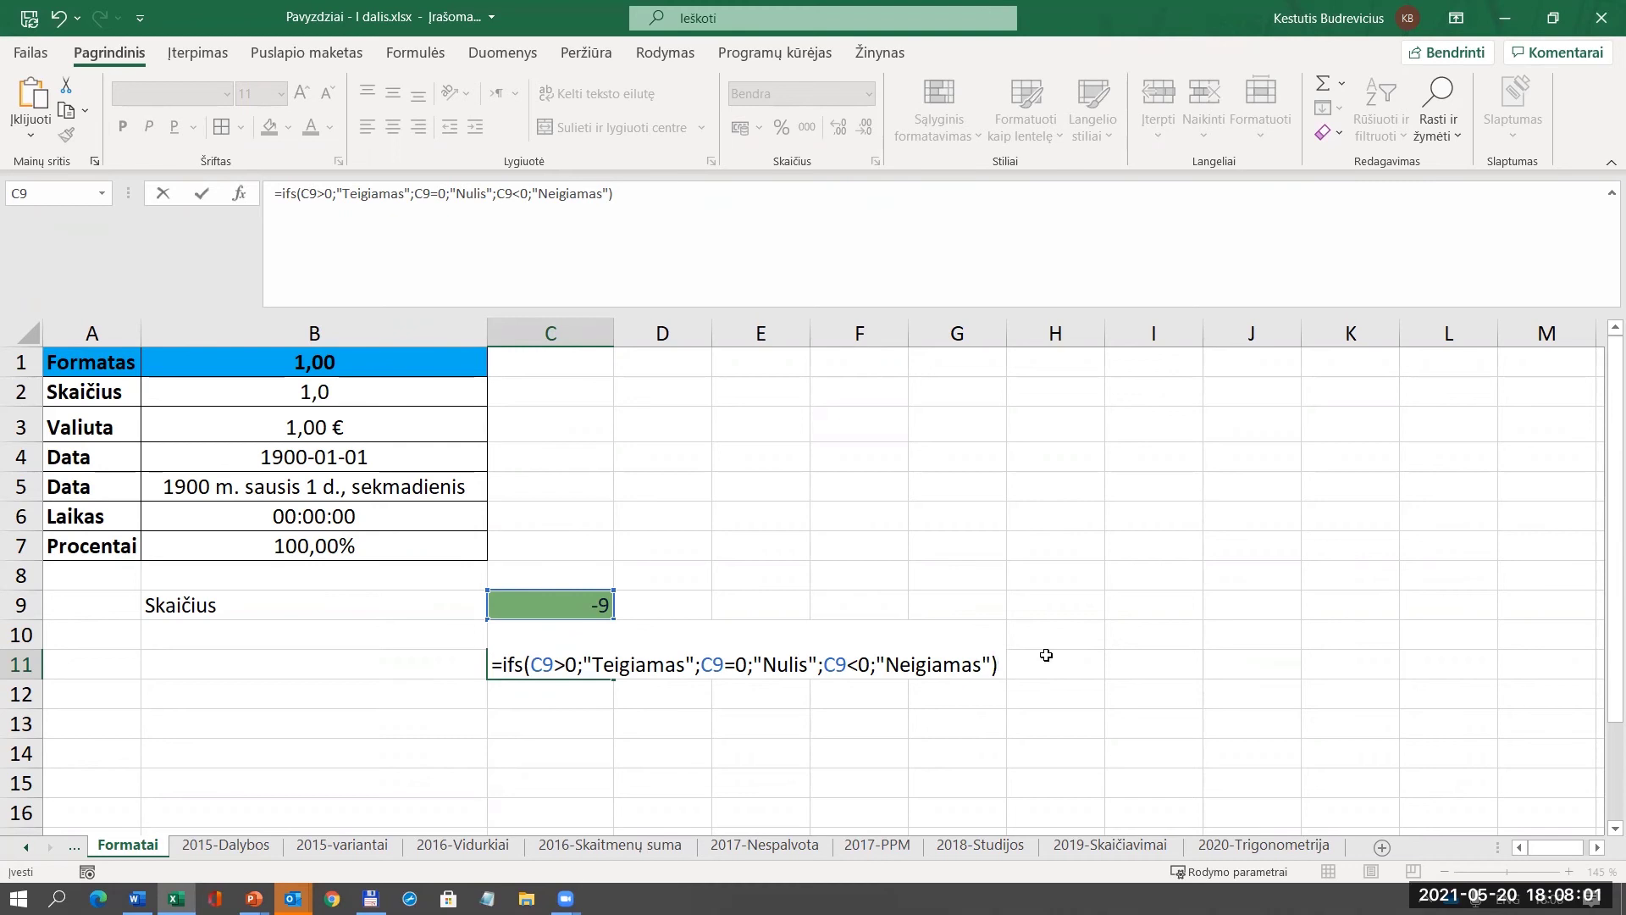
key(Return)
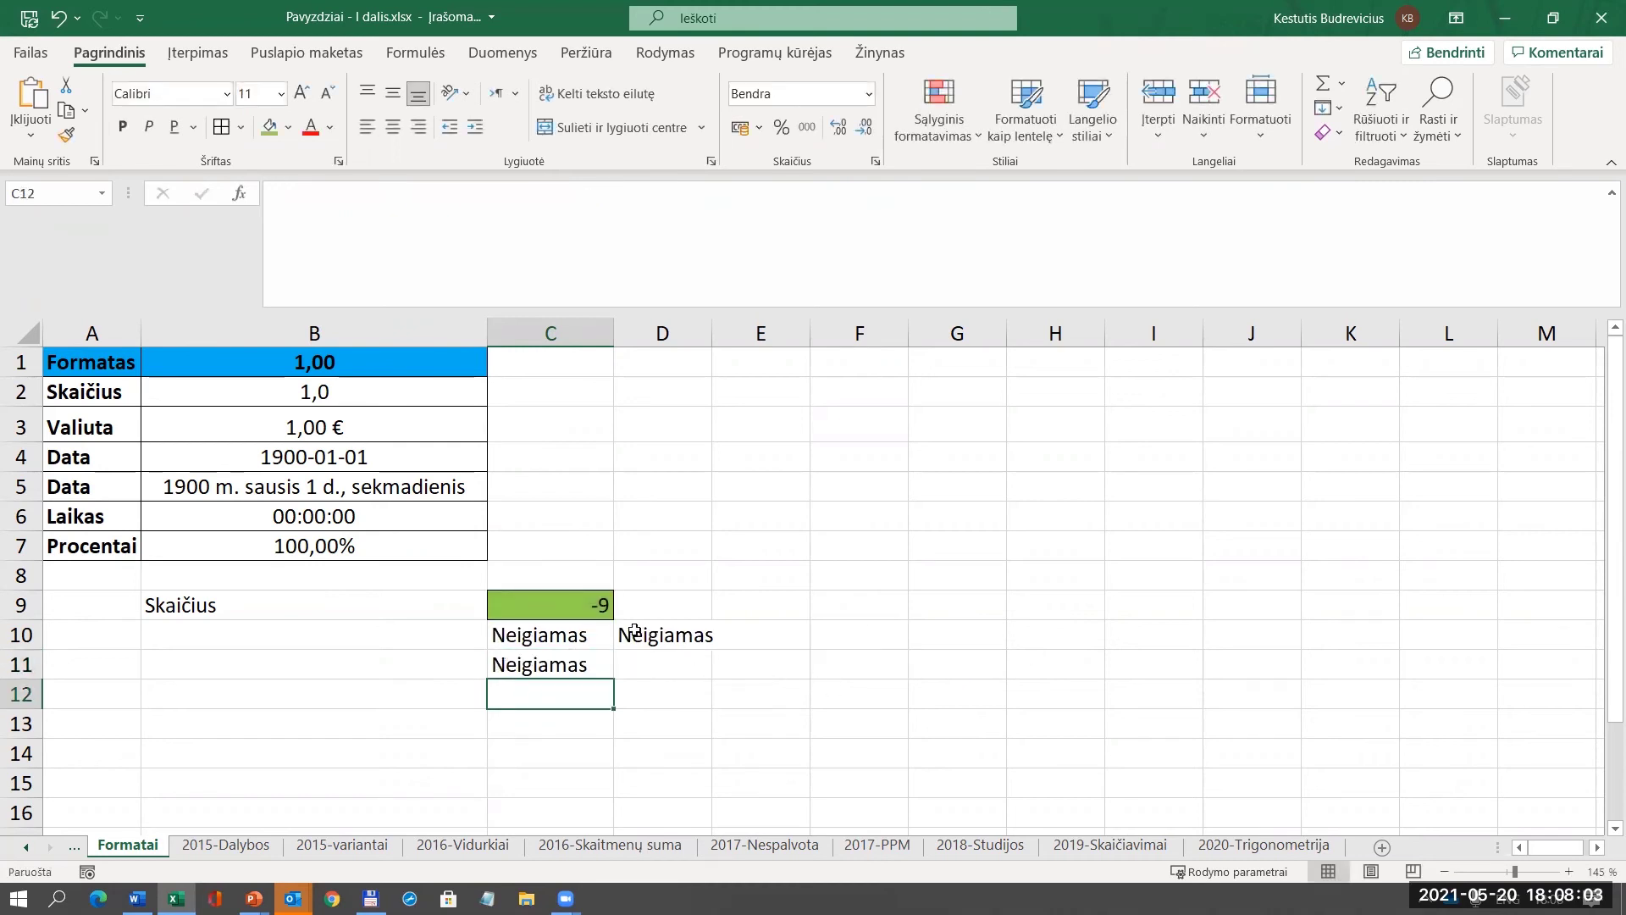
Test the nested IF and IFS formulas by setting C9 in turn to 5, 0 and -4.
click(598, 608)
text(5)
key(Return)
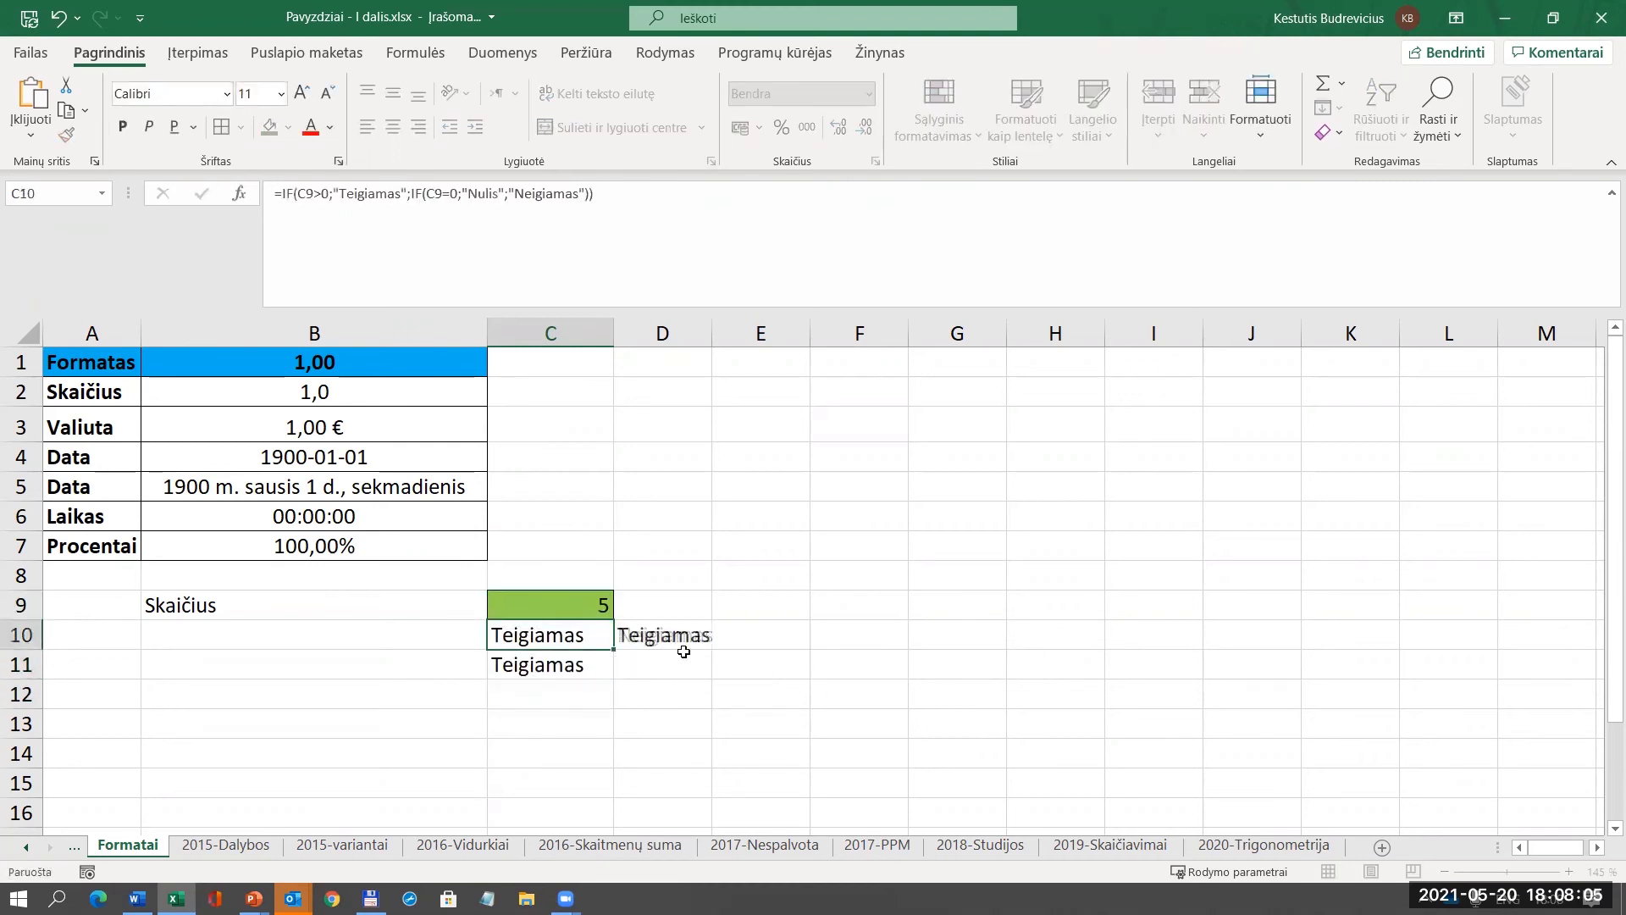
click(536, 591)
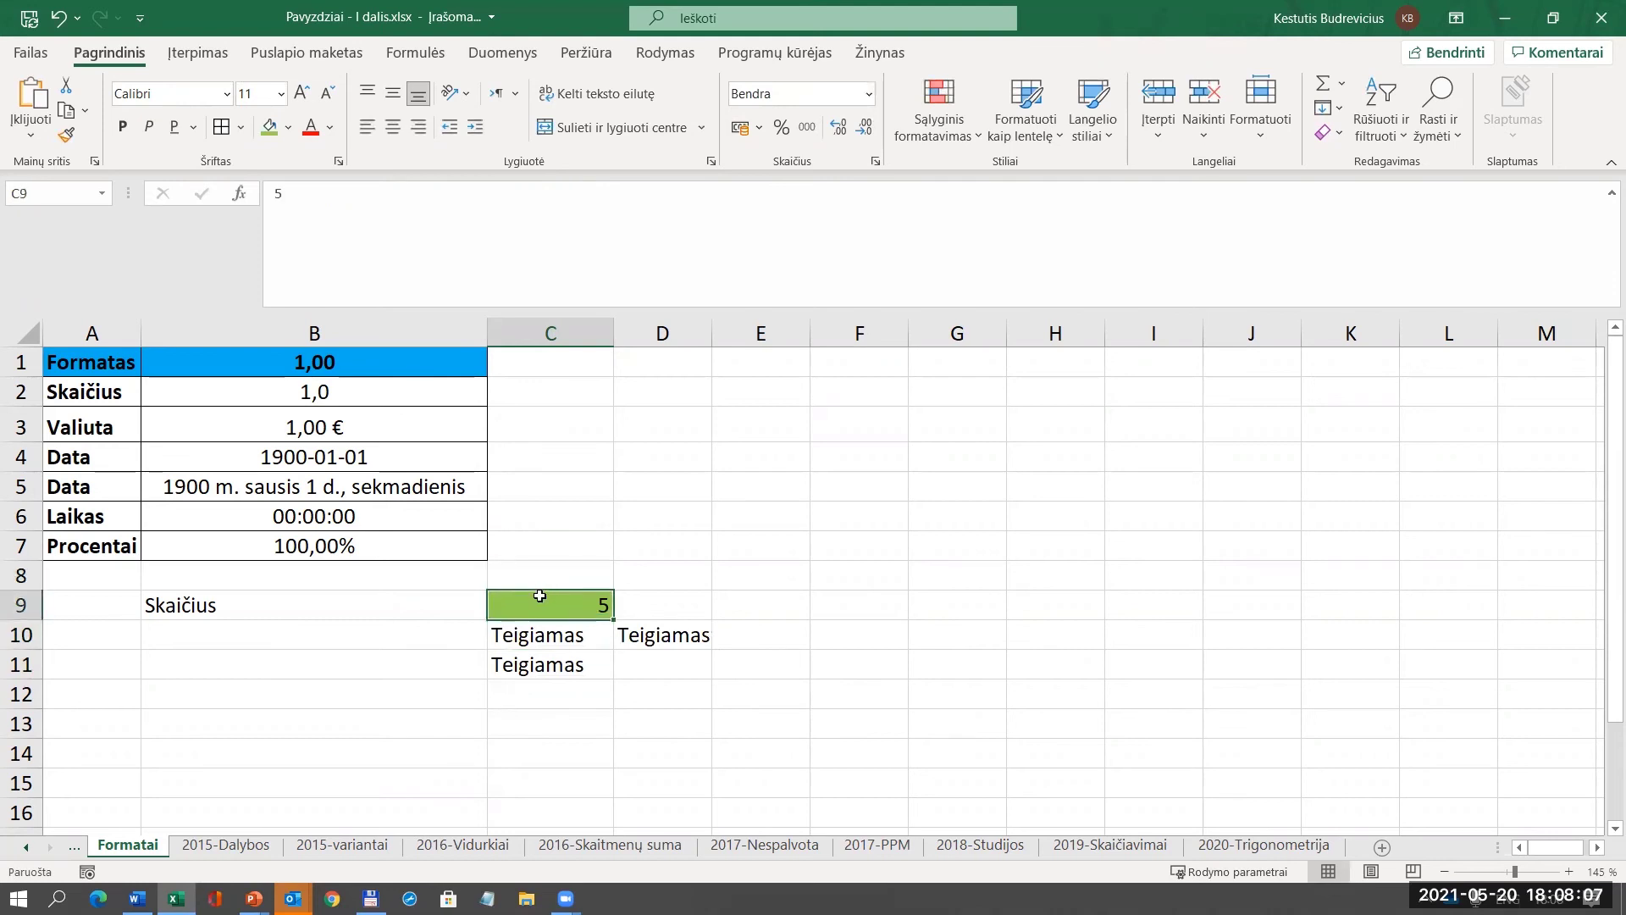
text(0)
key(Return)
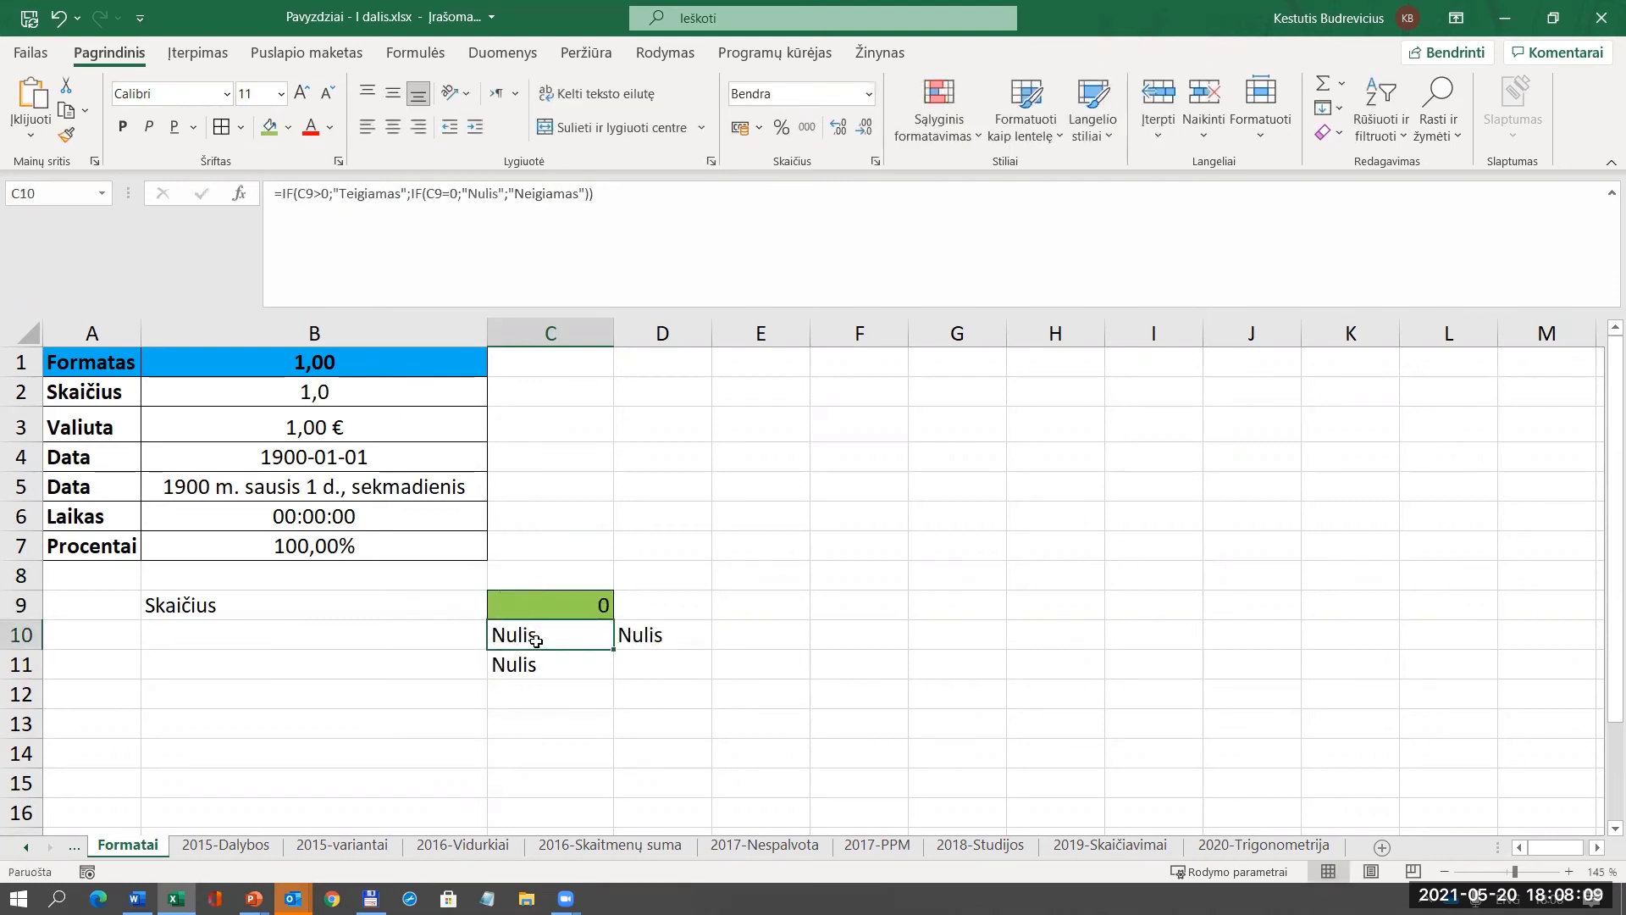
click(560, 602)
text(-4)
key(Return)
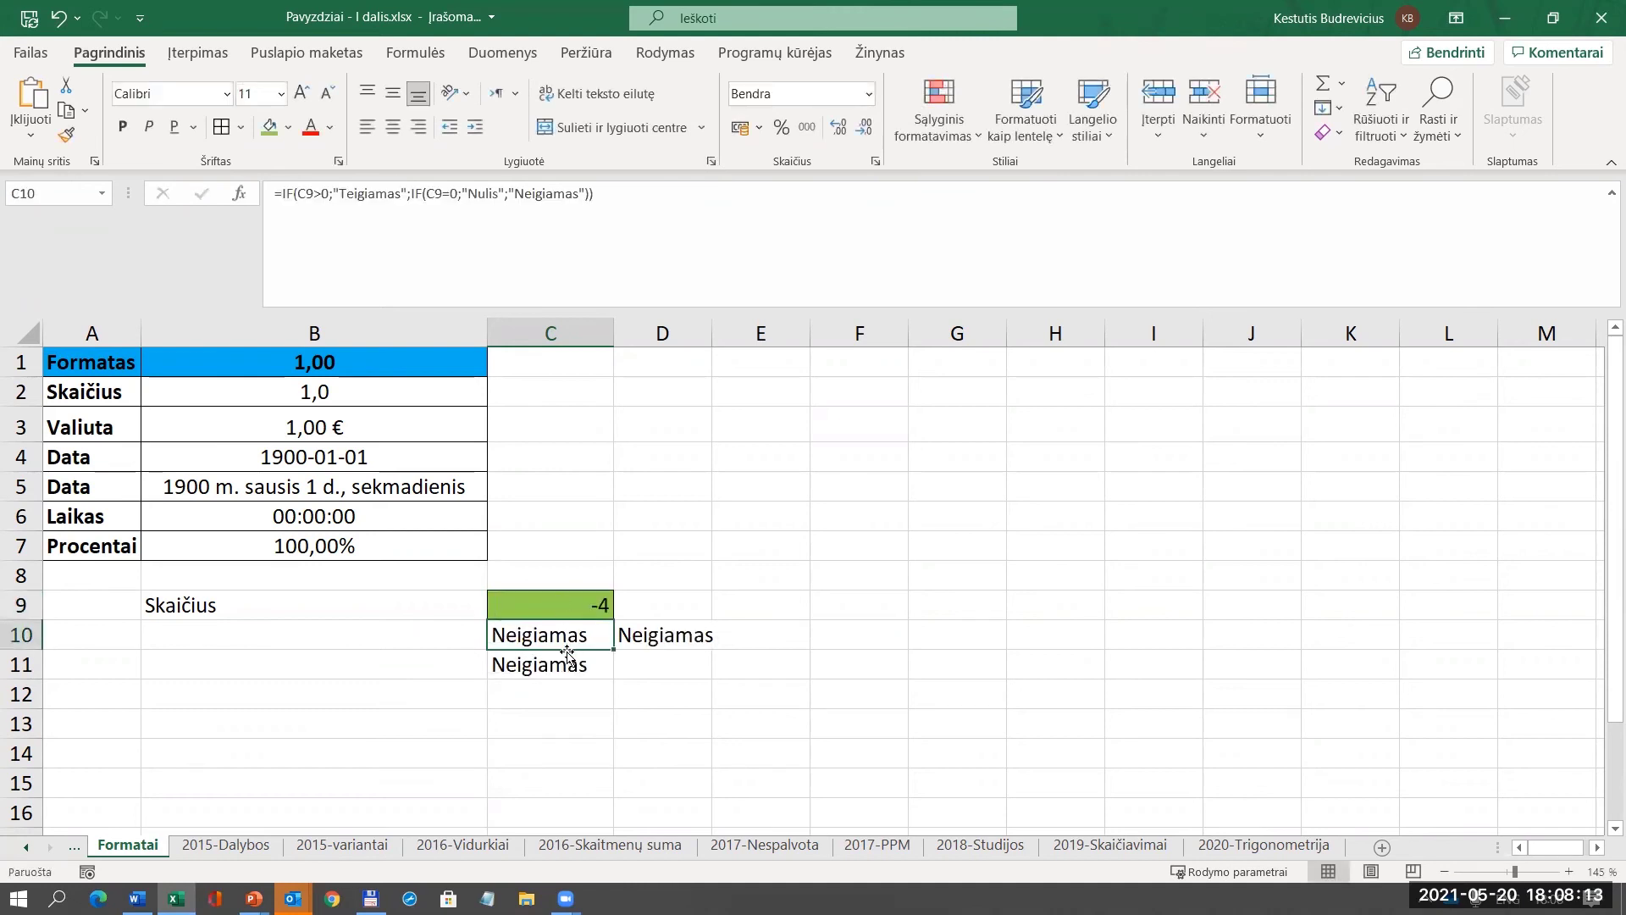
Examine the conditions and results of the IFS formula in C11 in its function arguments dialog, then cancel it.
key(Down)
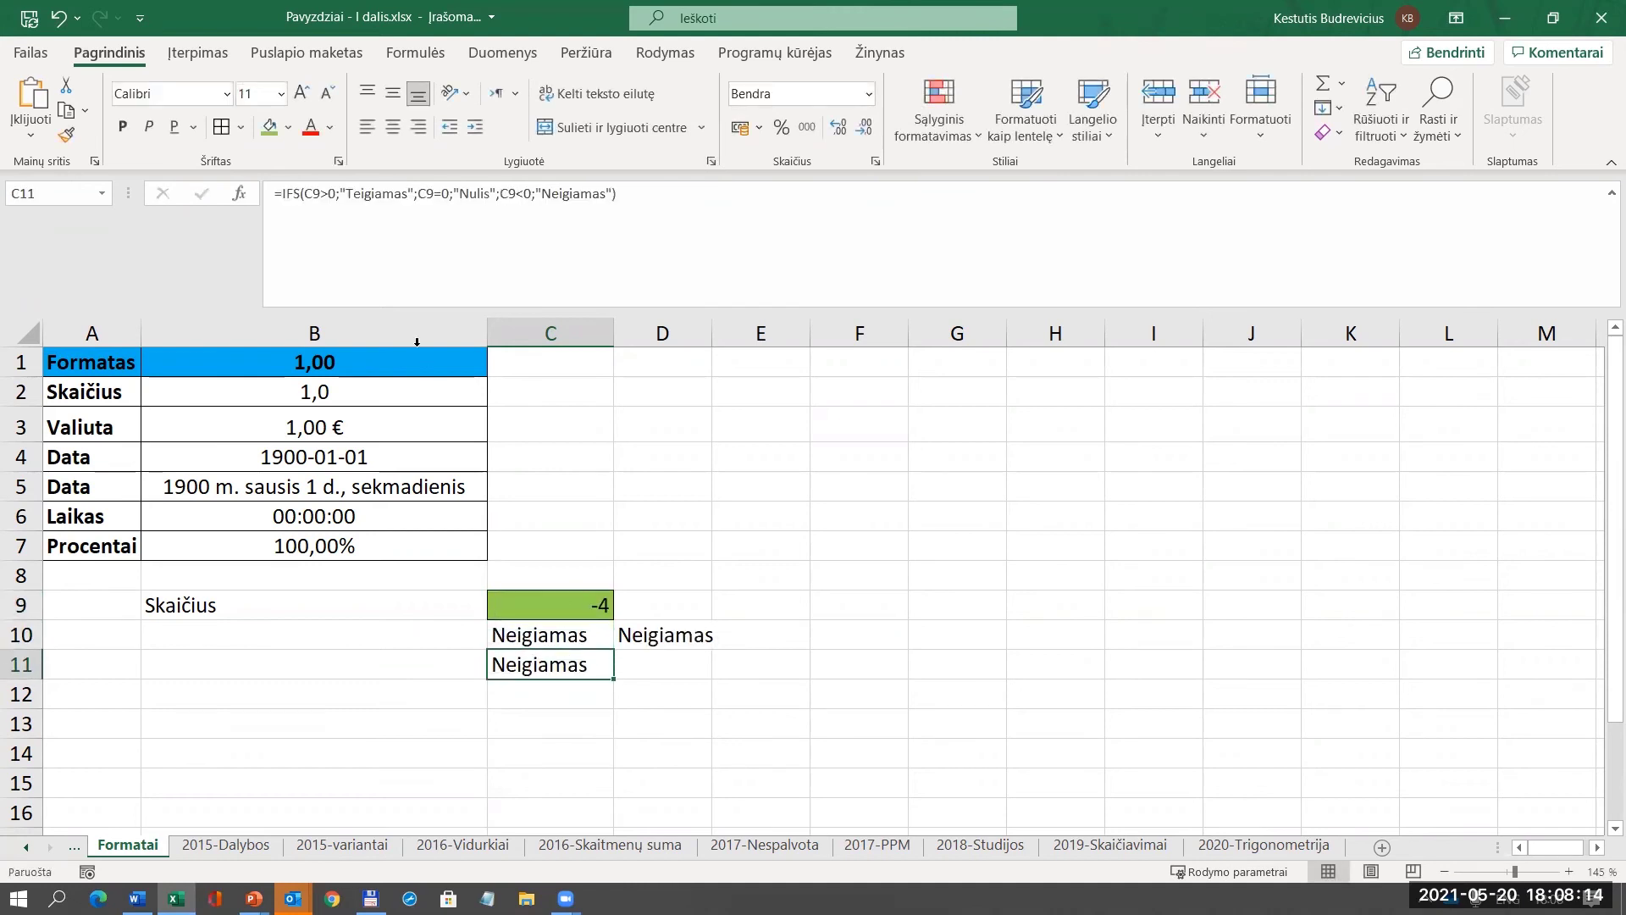
click(239, 195)
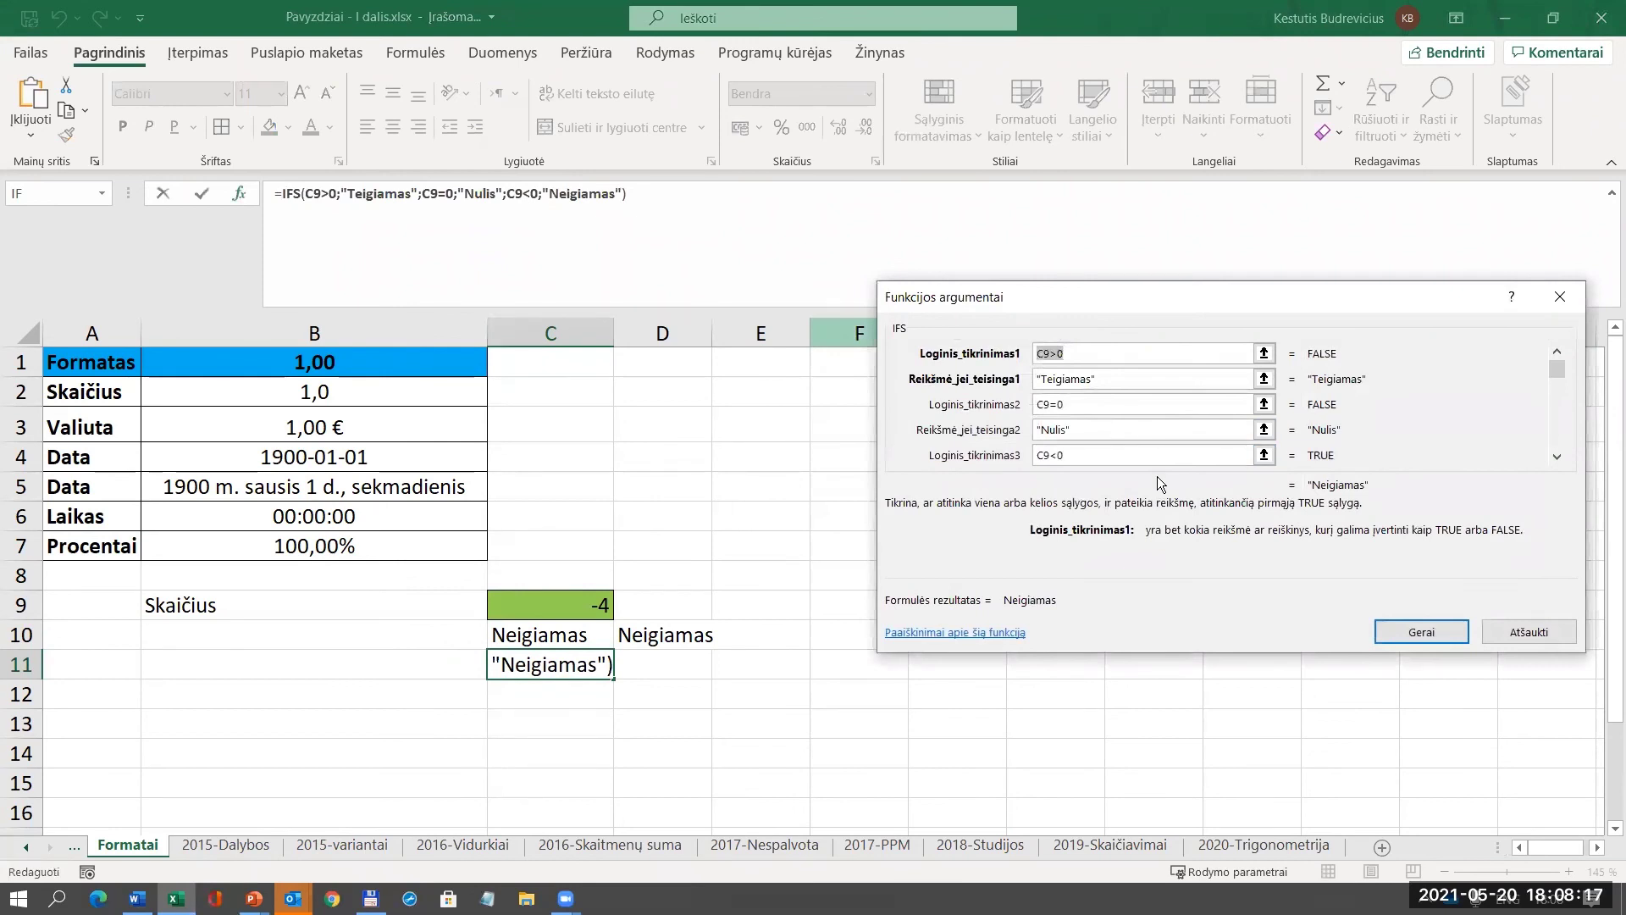
click(1047, 352)
mouse_move(1047, 349)
mouse_down()
mouse_move(1106, 377)
mouse_move(1041, 374)
mouse_up()
click(1058, 404)
click(1060, 430)
drag(1059, 430, 1023, 458)
click(1557, 456)
click(1557, 456)
click(1557, 455)
click(1557, 456)
click(1557, 455)
click(1556, 456)
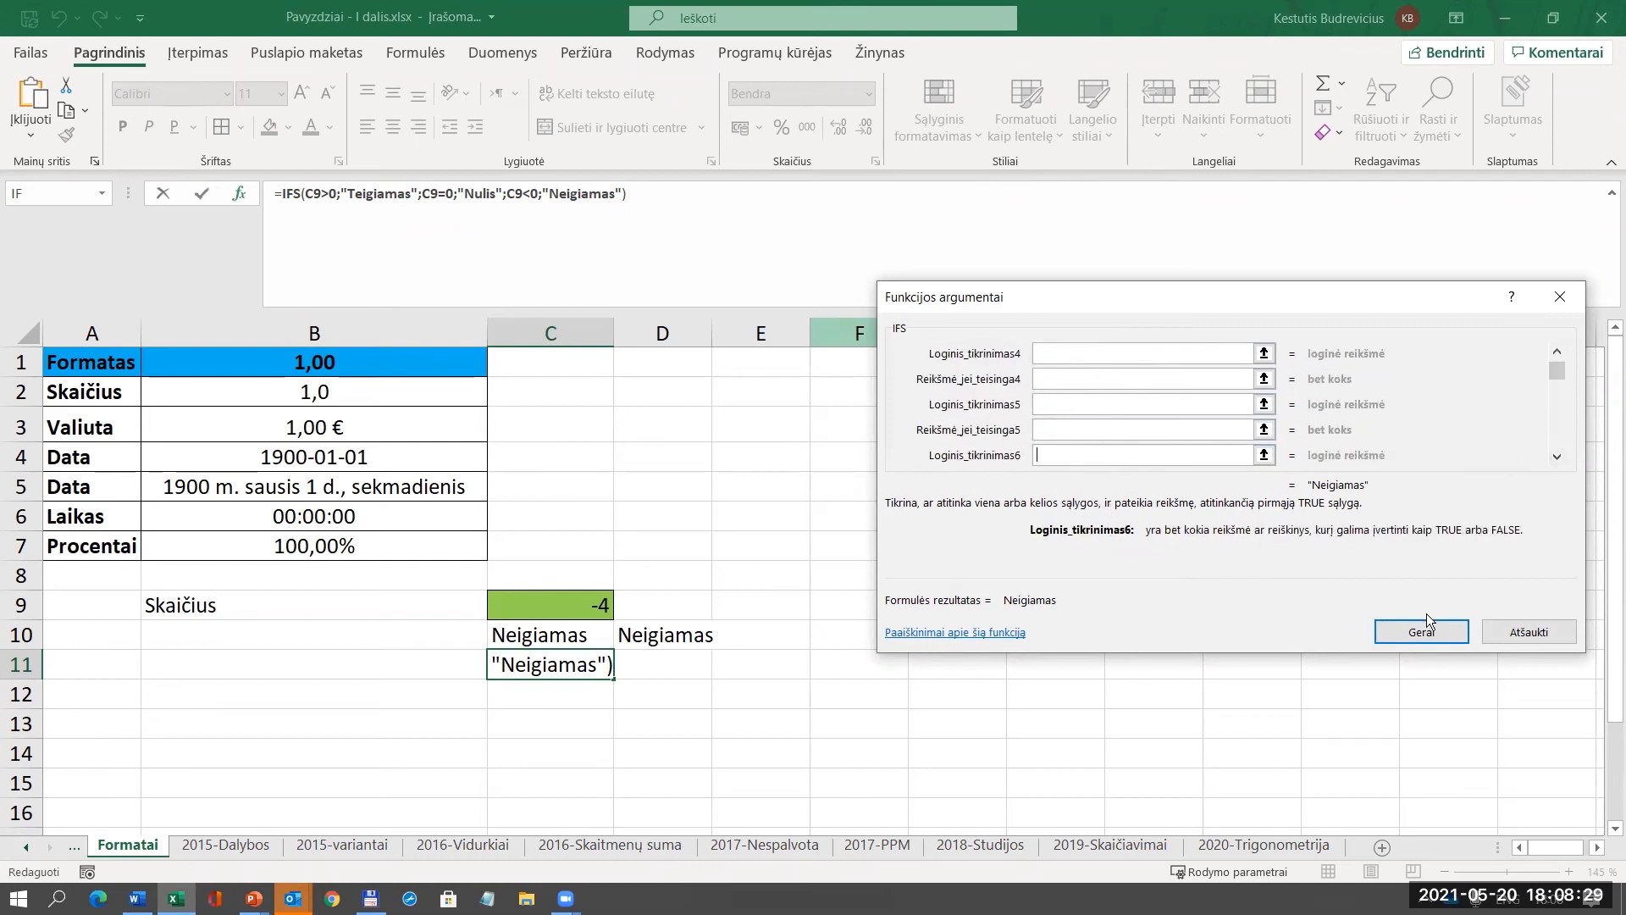
click(1525, 634)
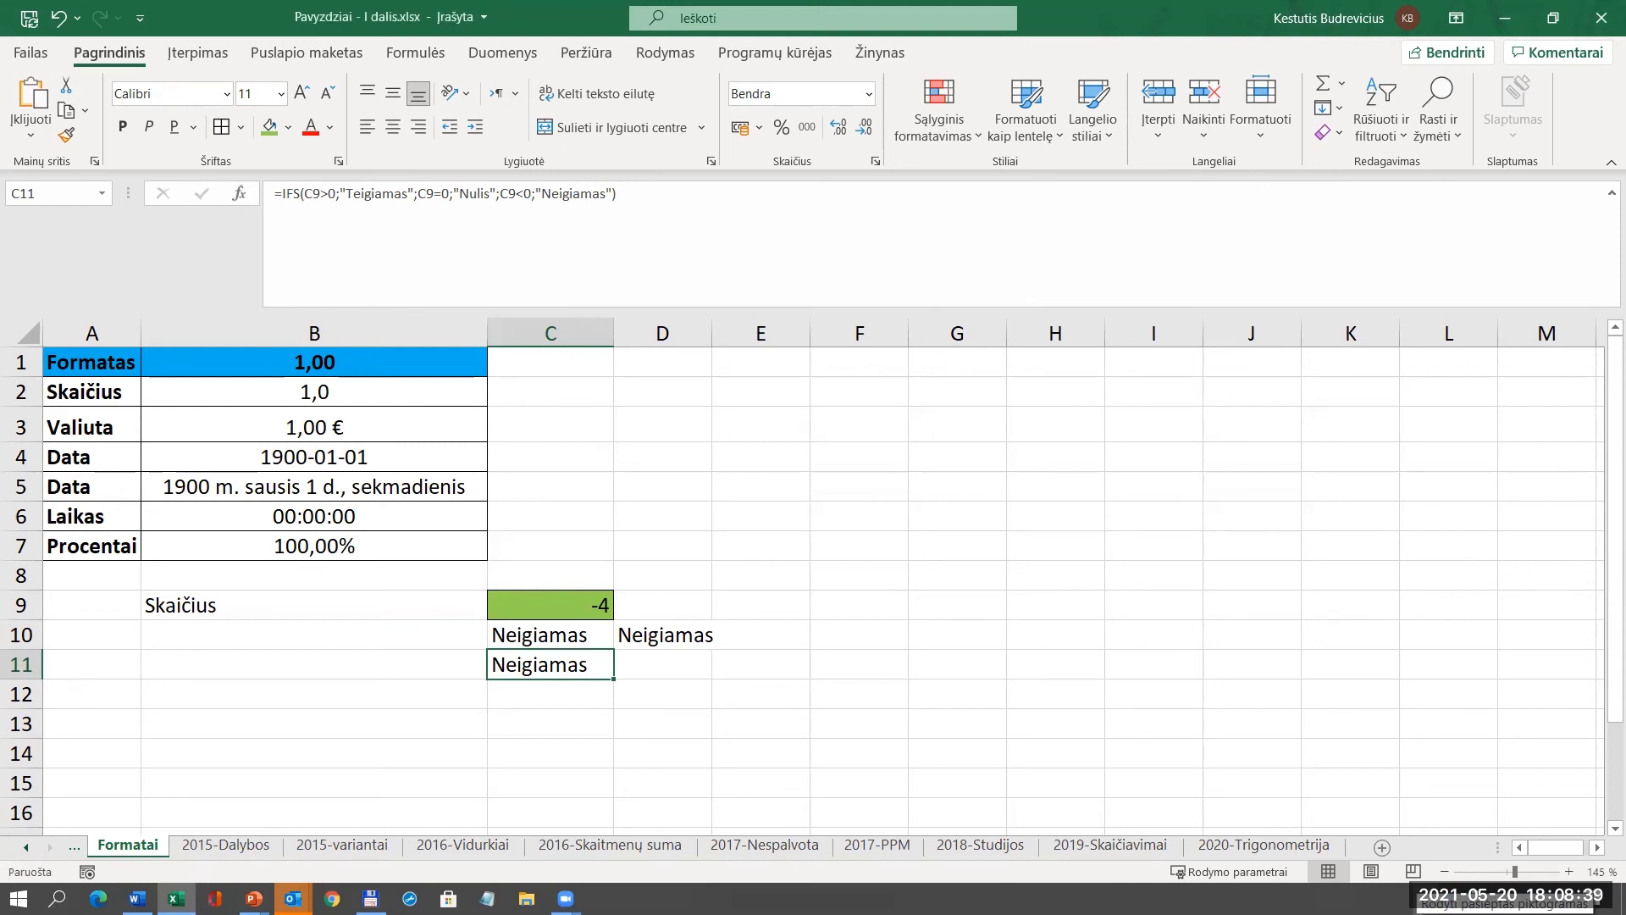
Switch to the presentation and advance past the IFS slides to the one on the logical functions OR and AND.
key(alt+Tab)
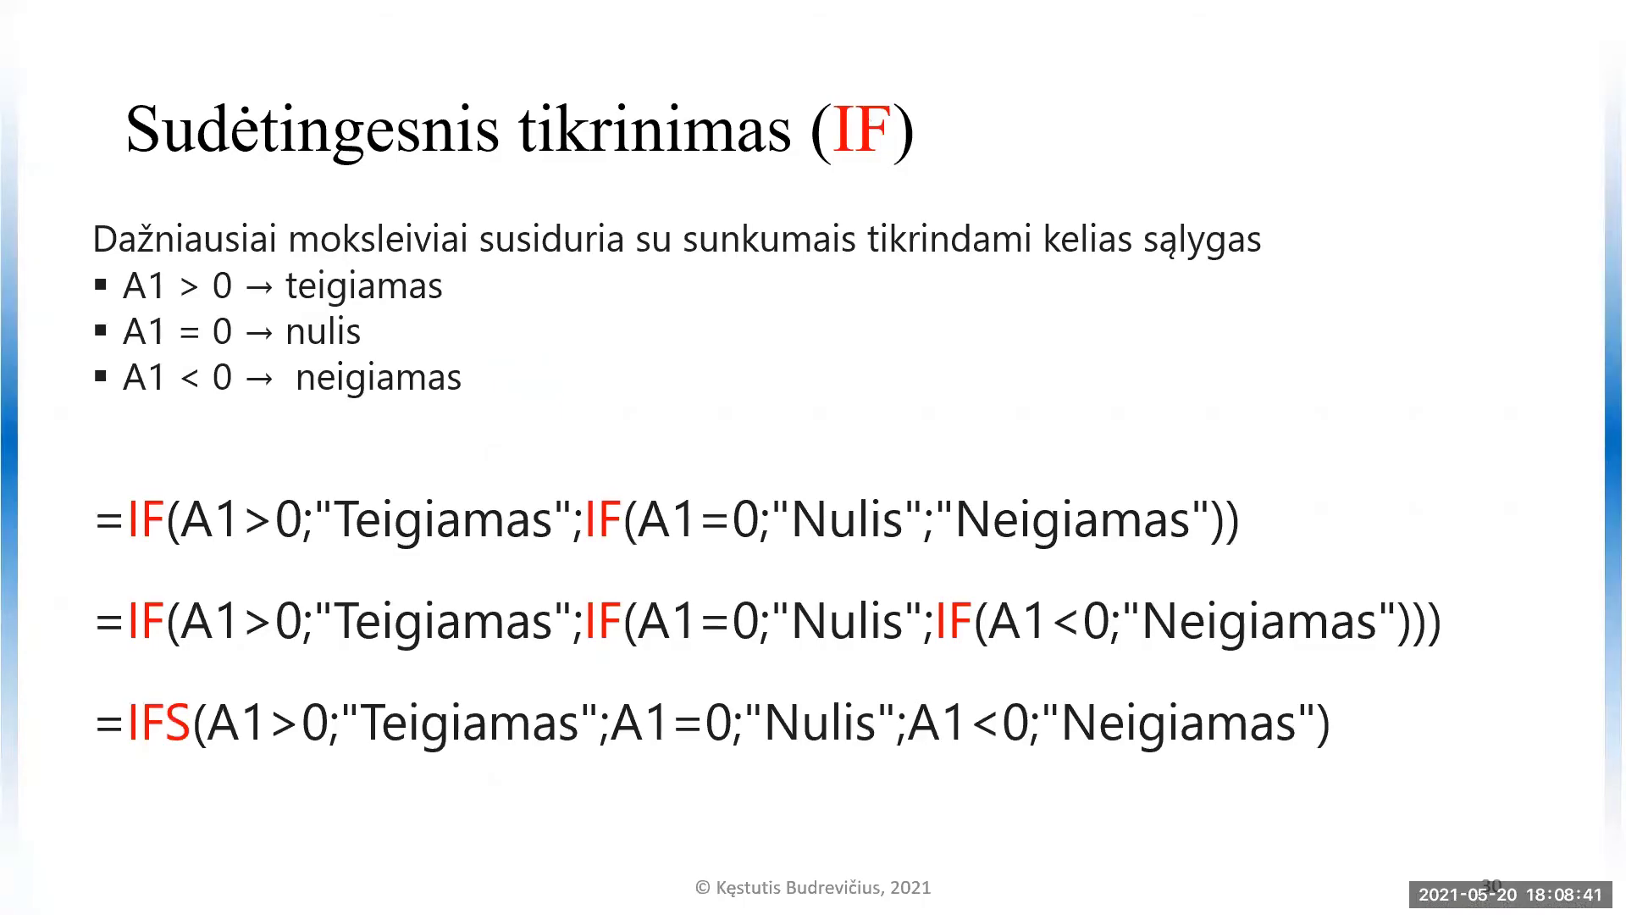
key(Right)
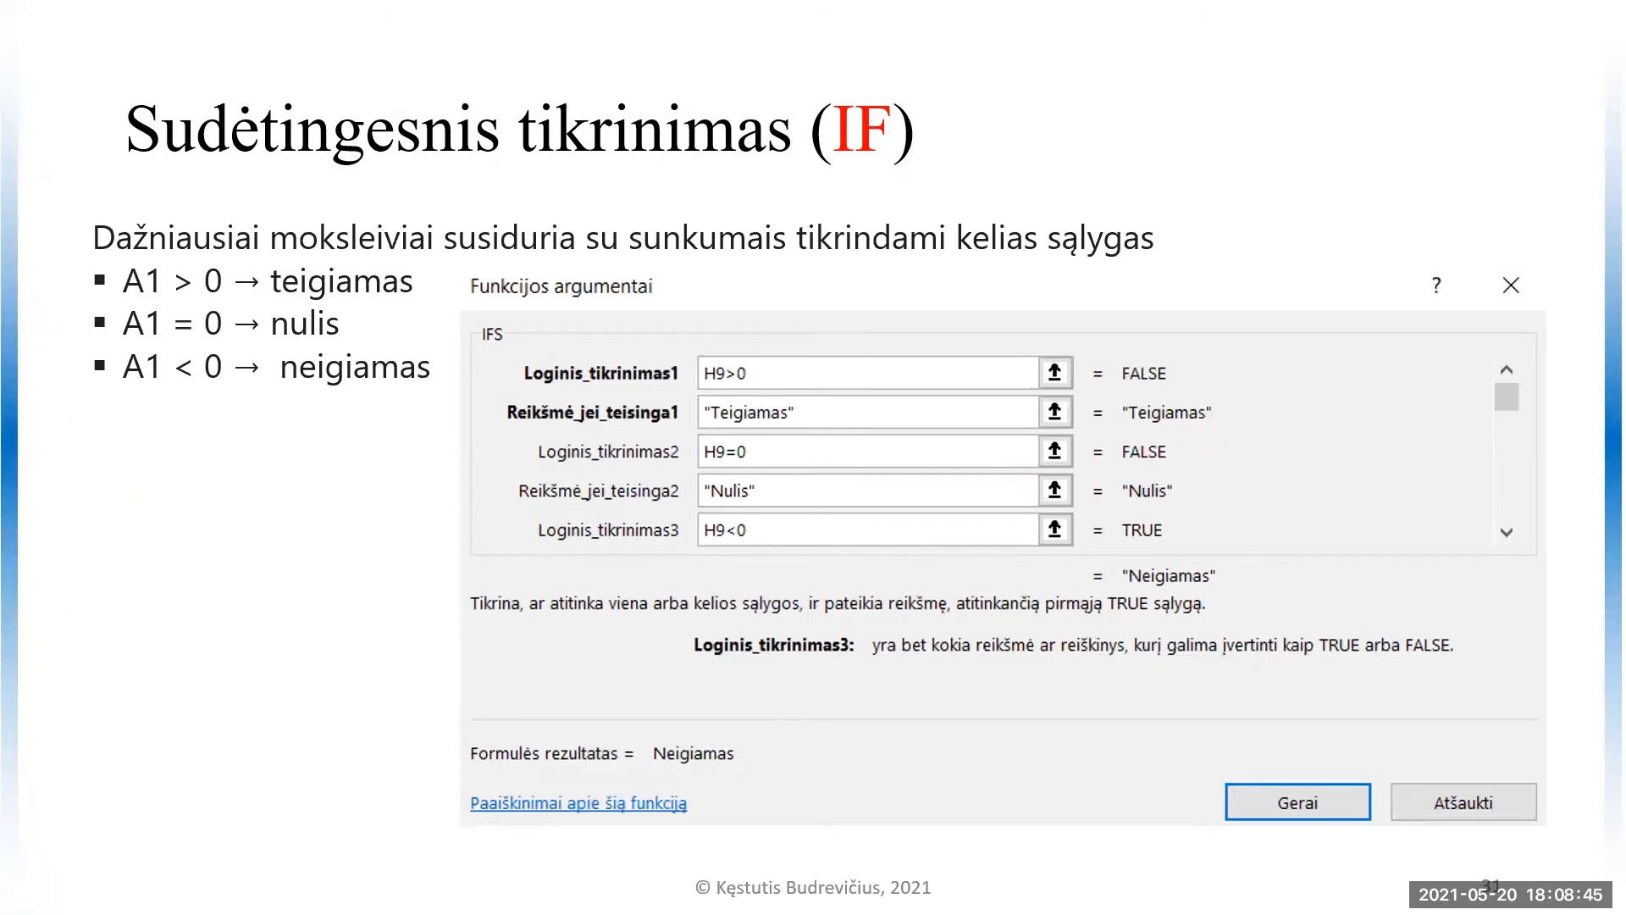
key(Right)
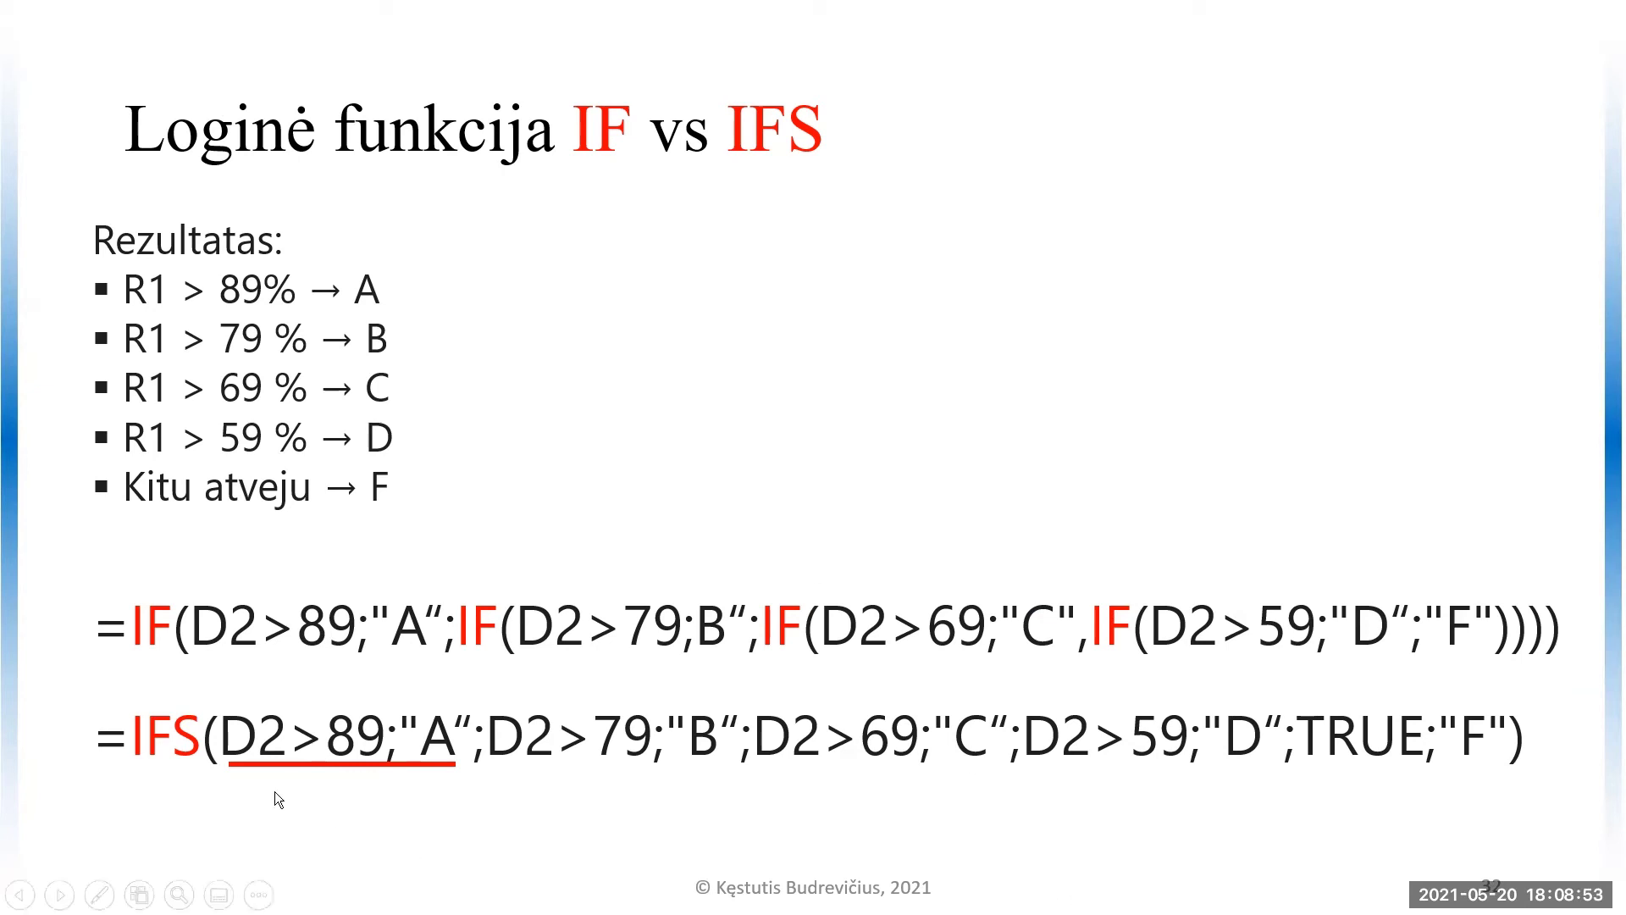
click(1164, 870)
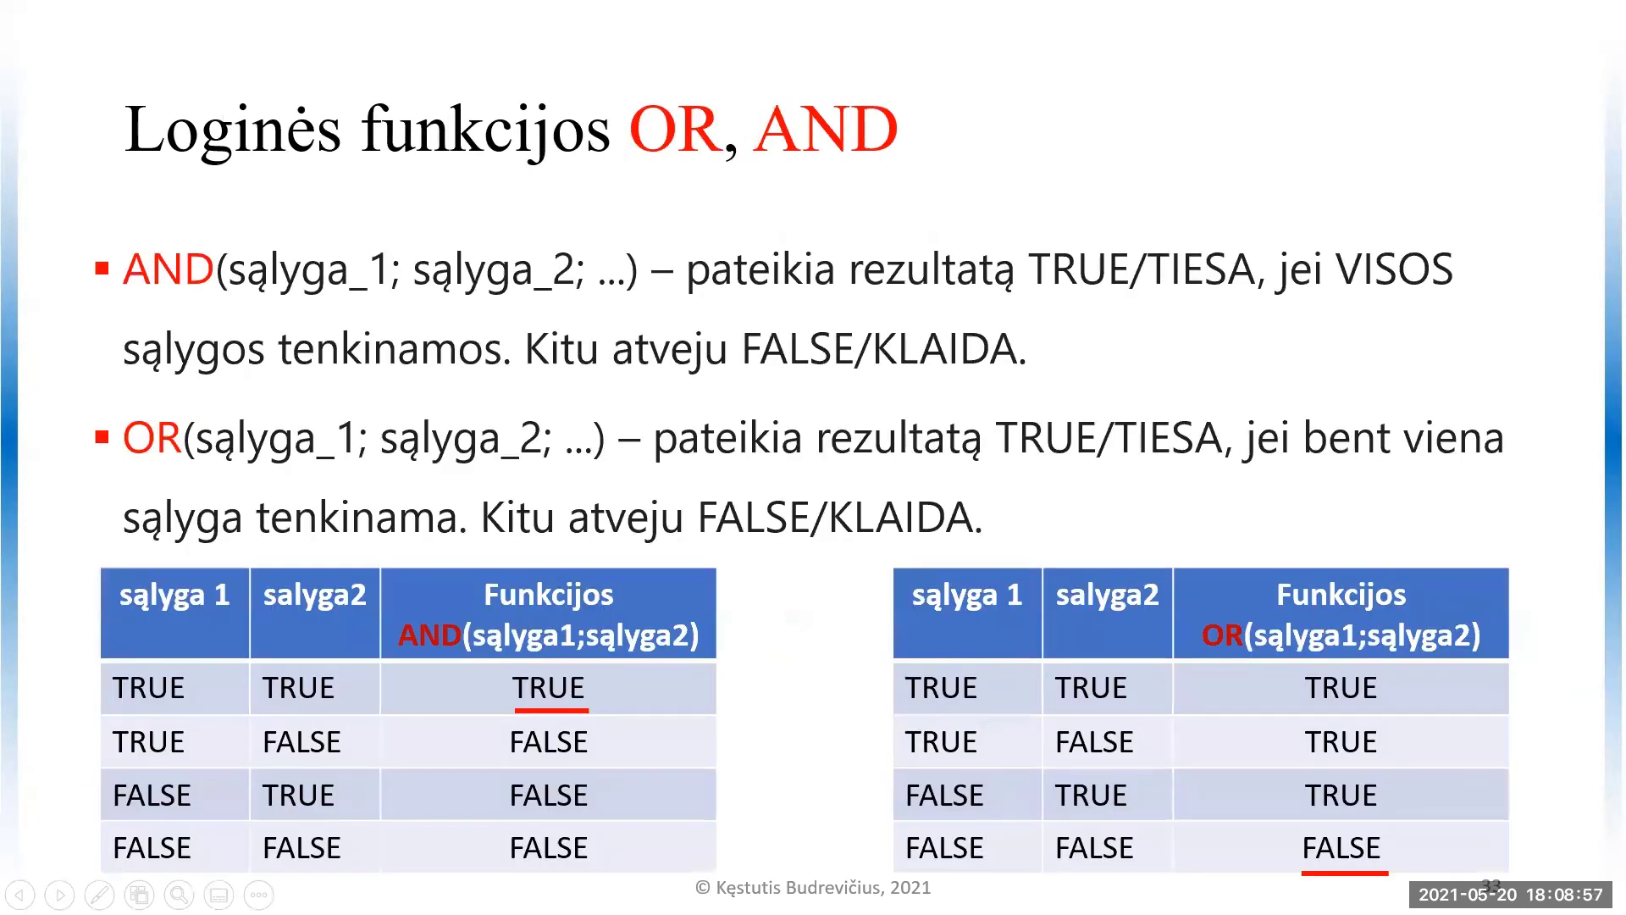
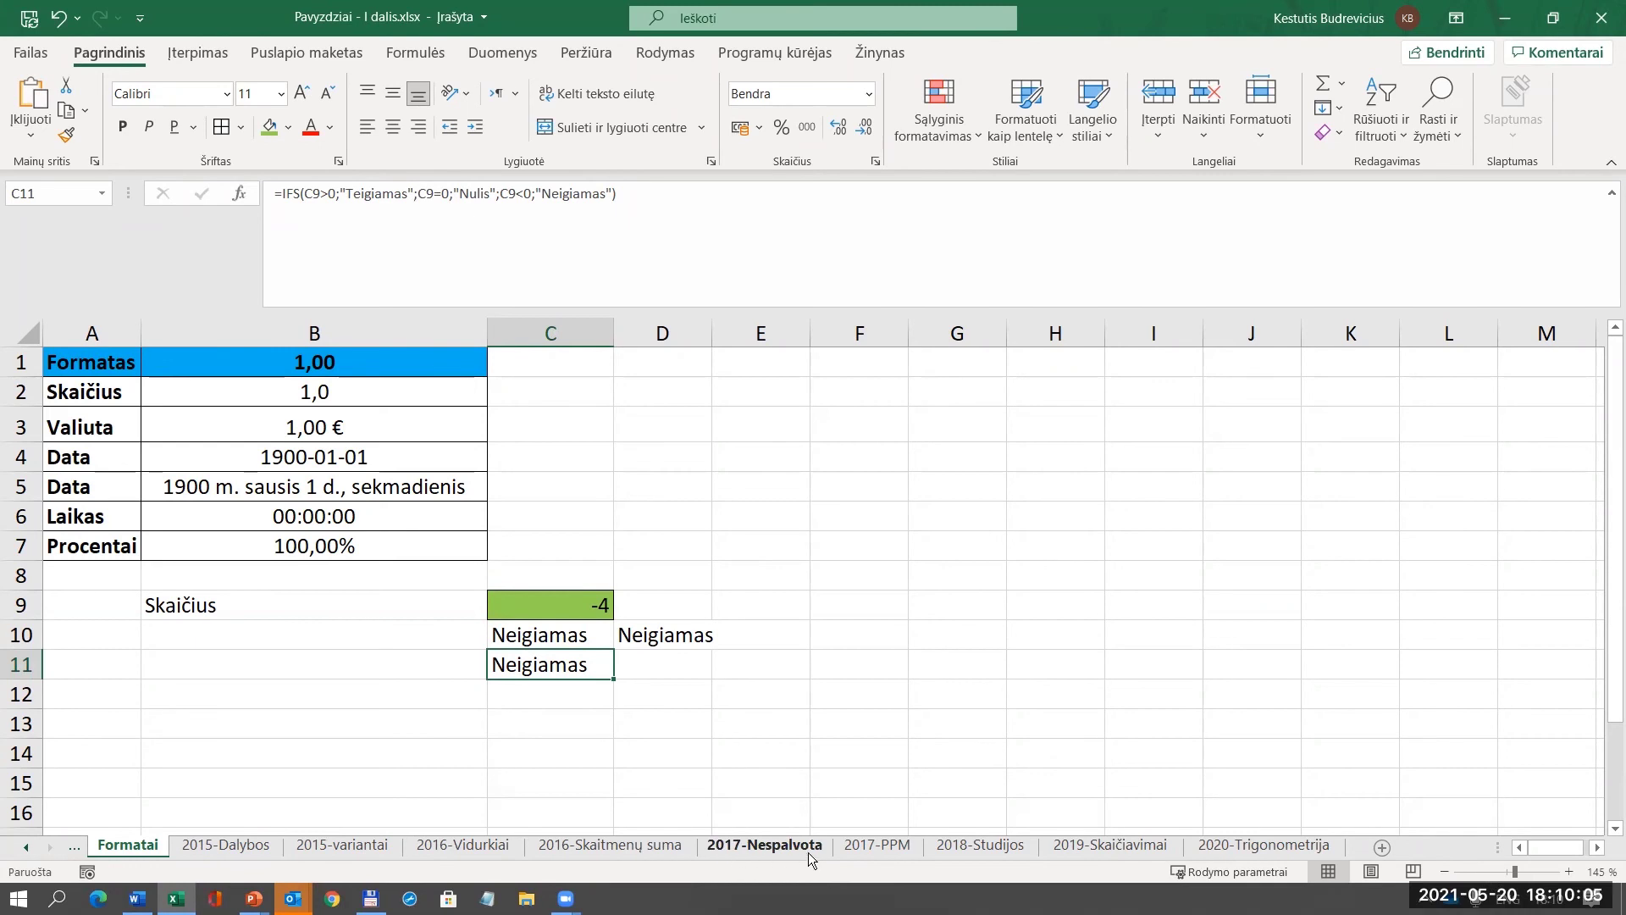
In the workbook's 2017-PPM sheet, begin an AND formula in H9 with the condition D9=255.
click(800, 851)
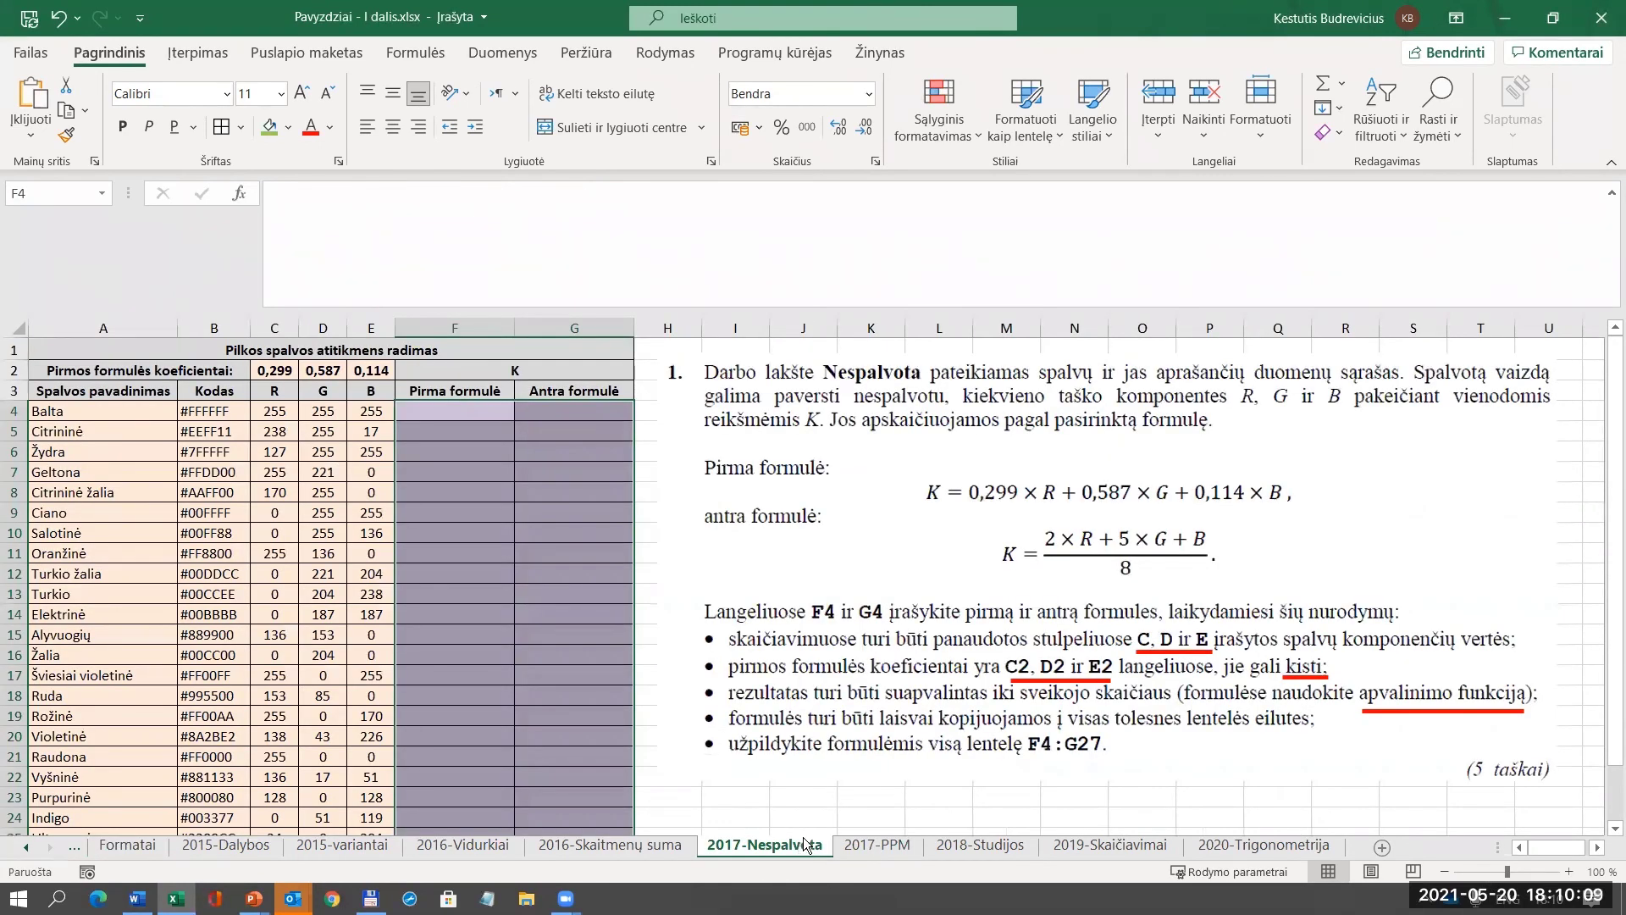
click(869, 848)
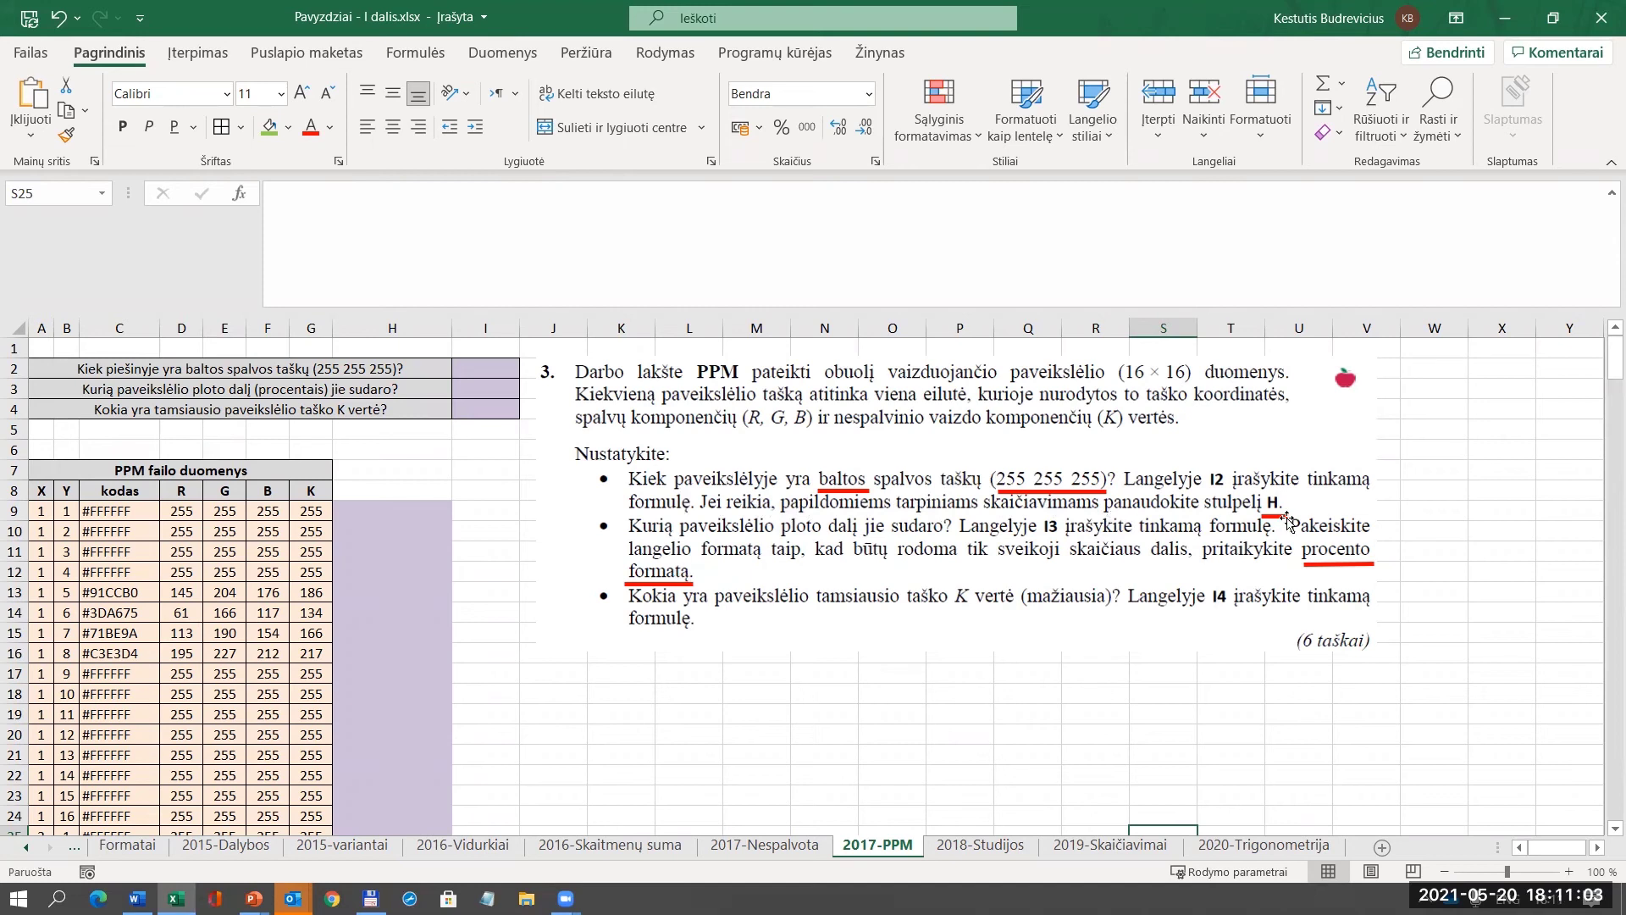
click(432, 514)
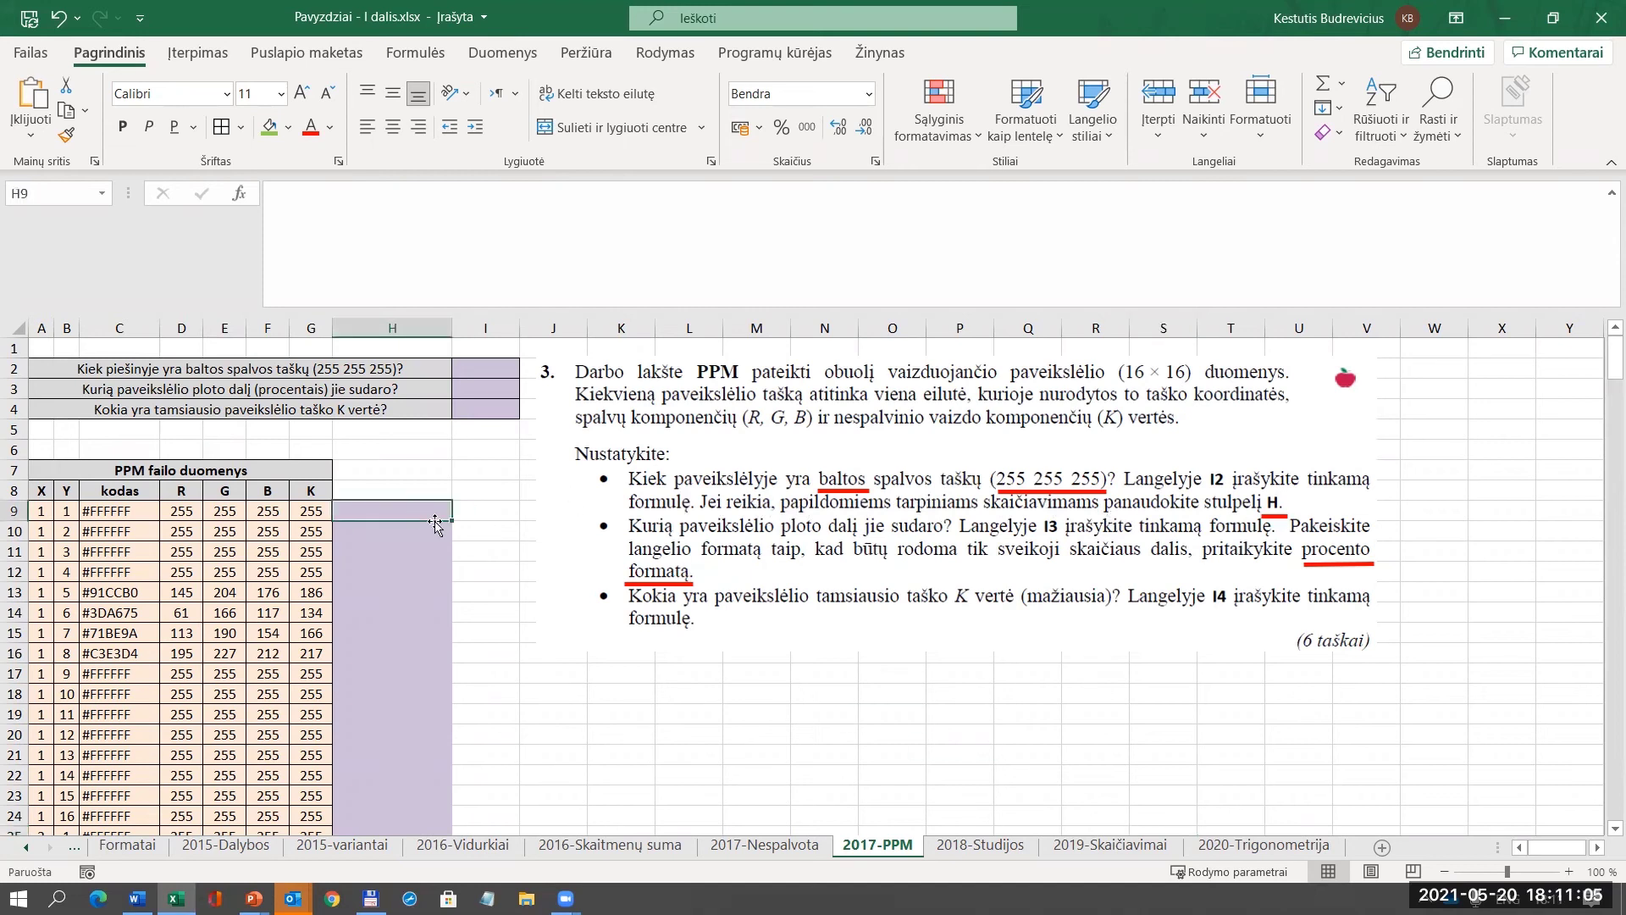
text(=)
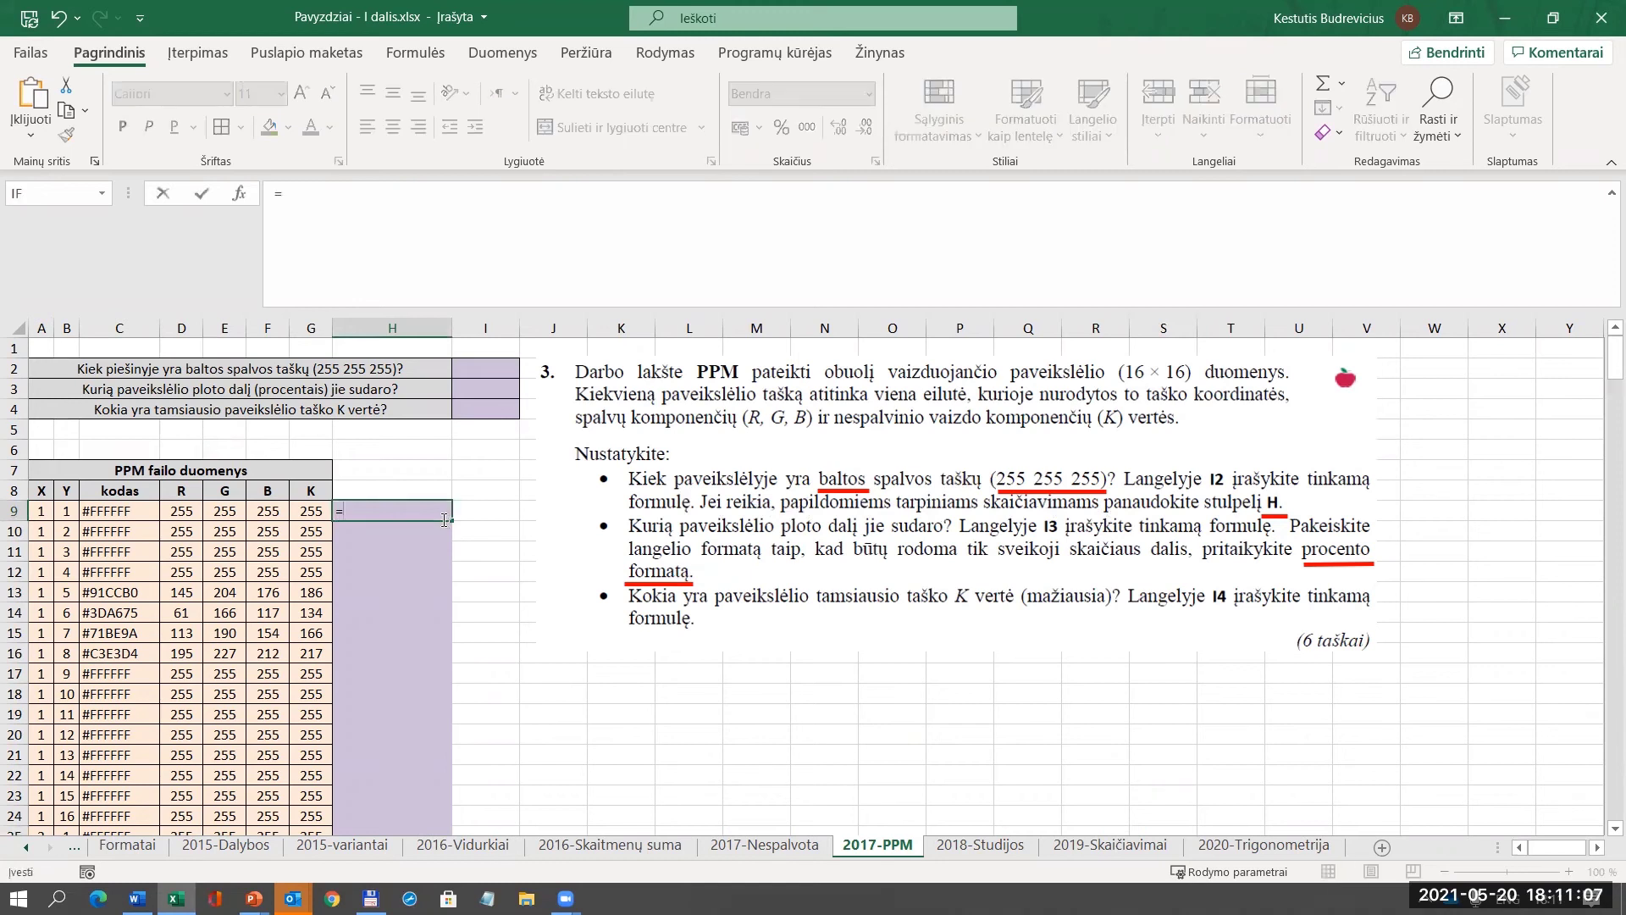
text(and()
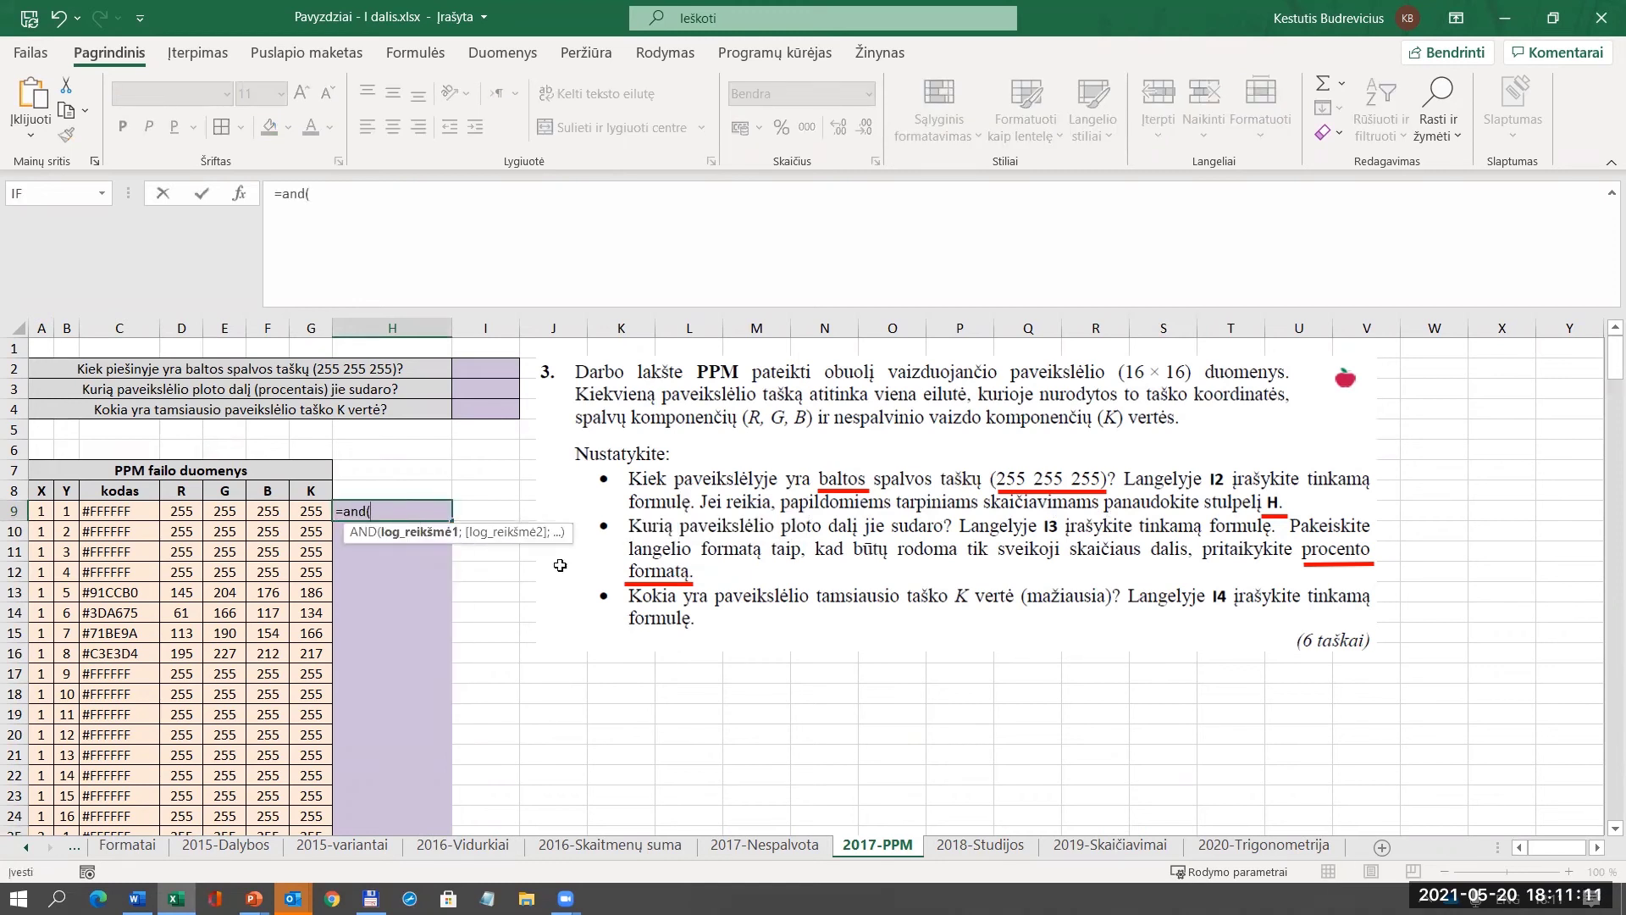
click(186, 510)
text(=)
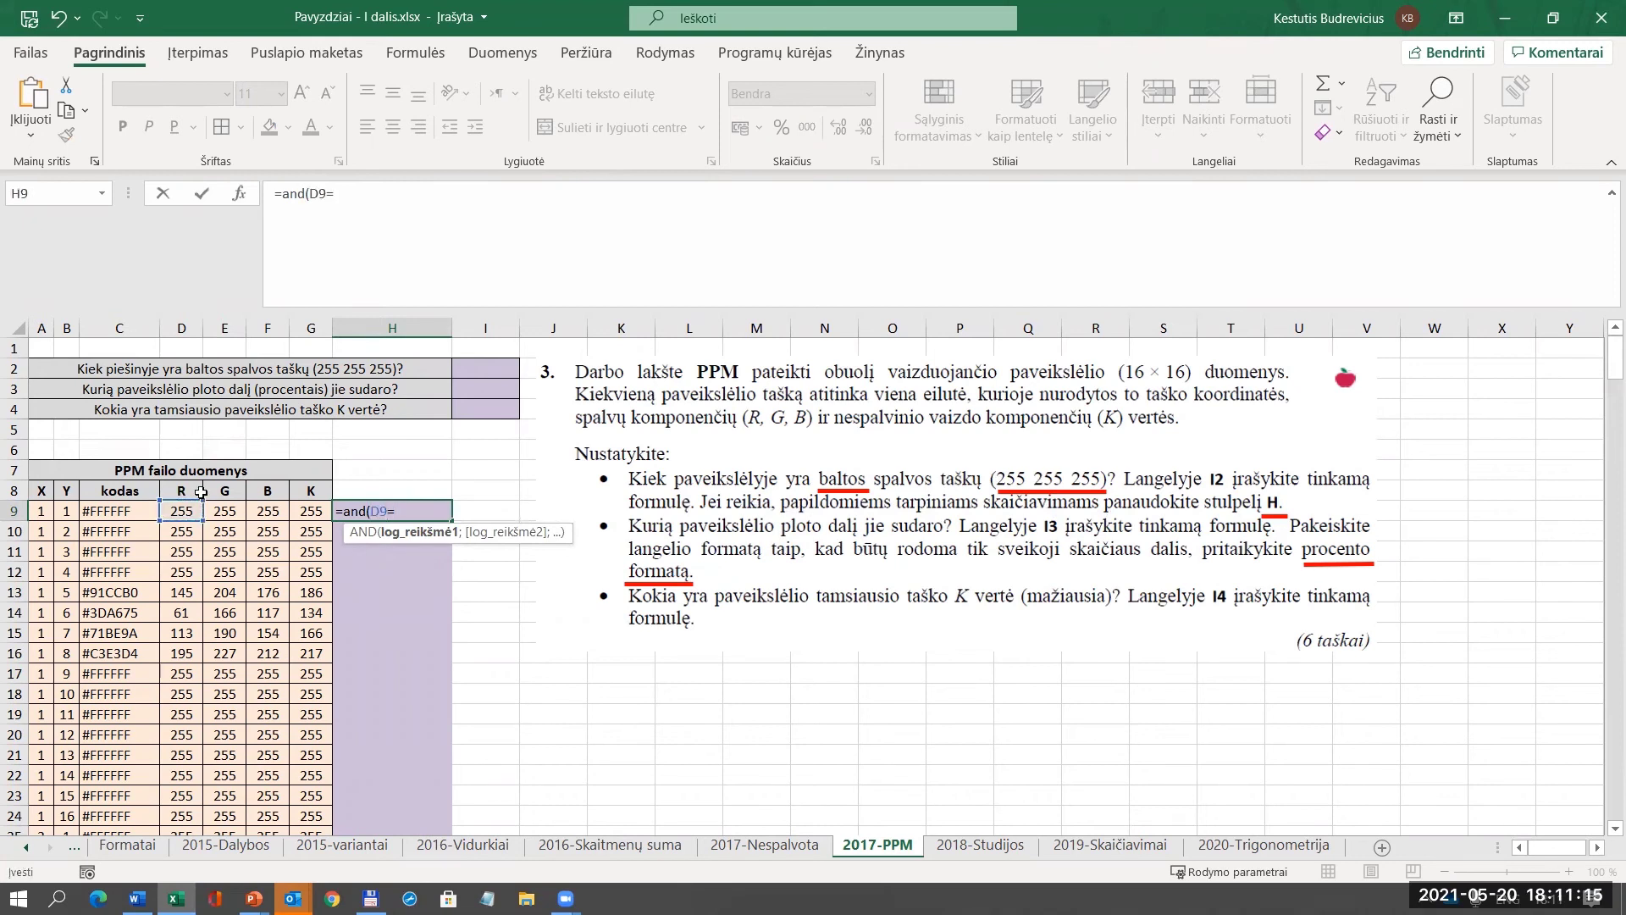
text(255;)
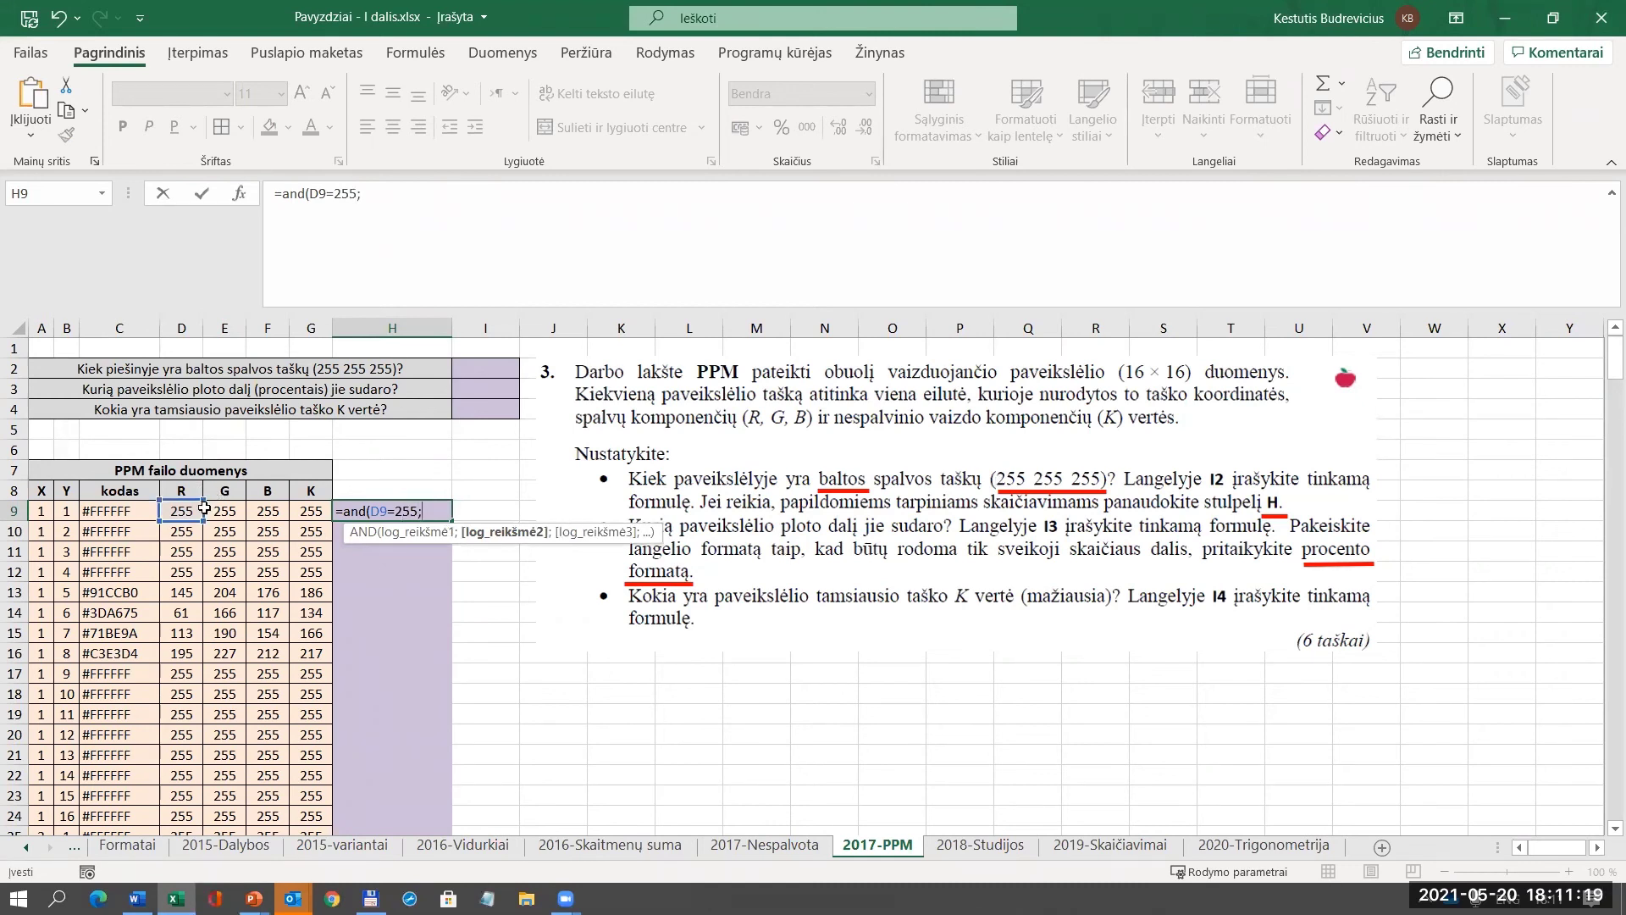
Complete the AND formula in H9 with the conditions E9=255 and F9=255, and copy it down column H to the end of the data.
click(219, 505)
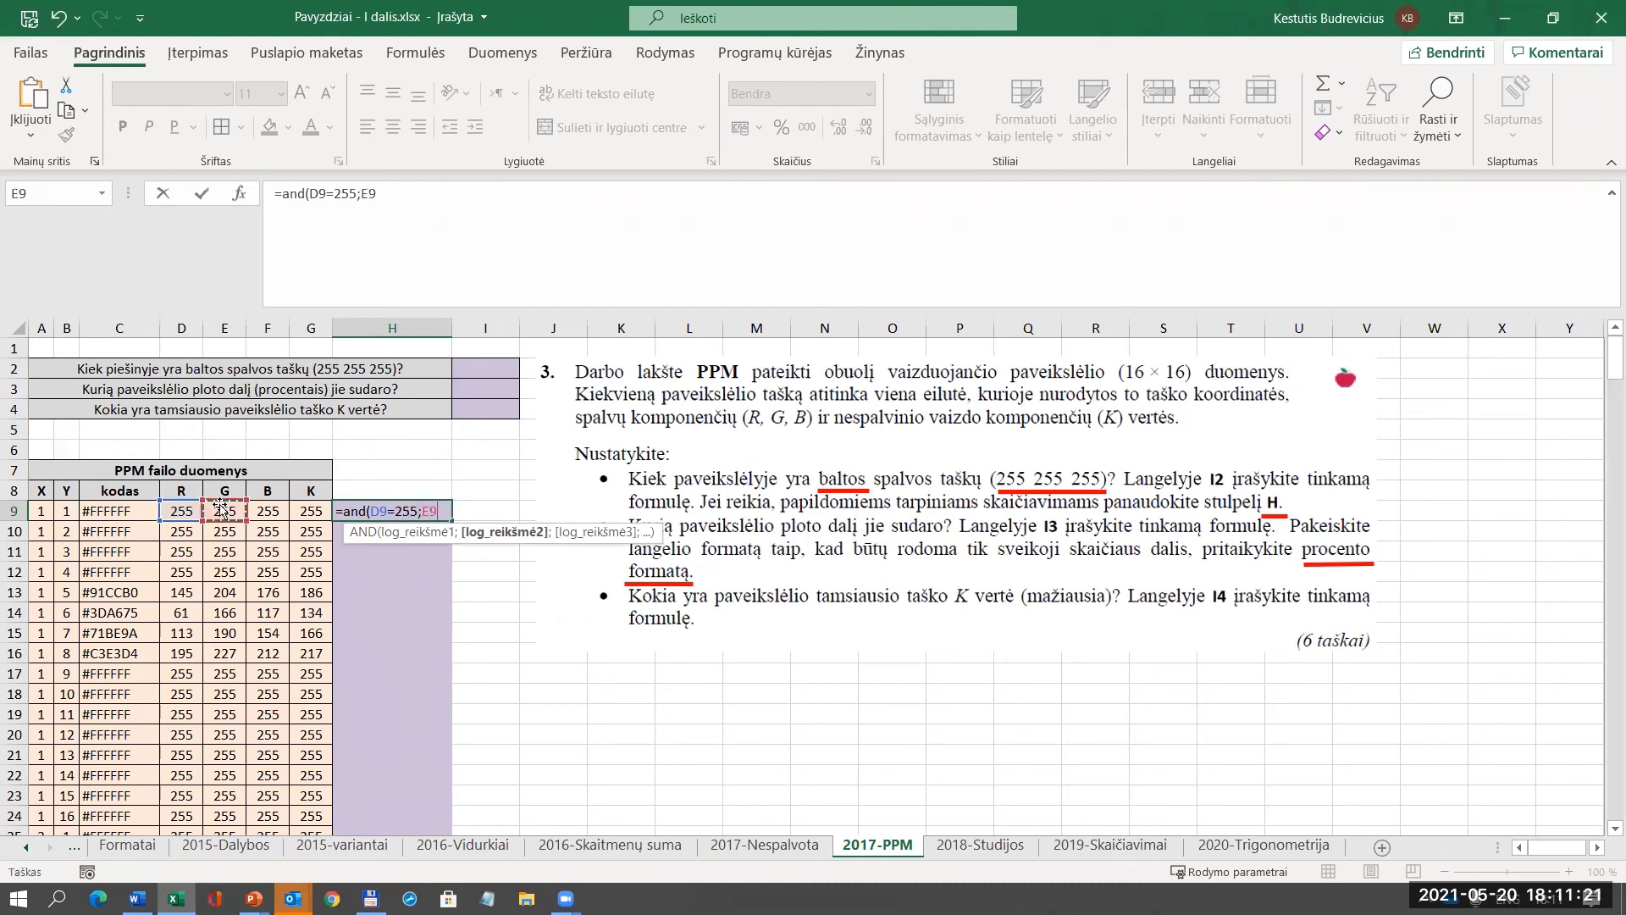
text(=25)
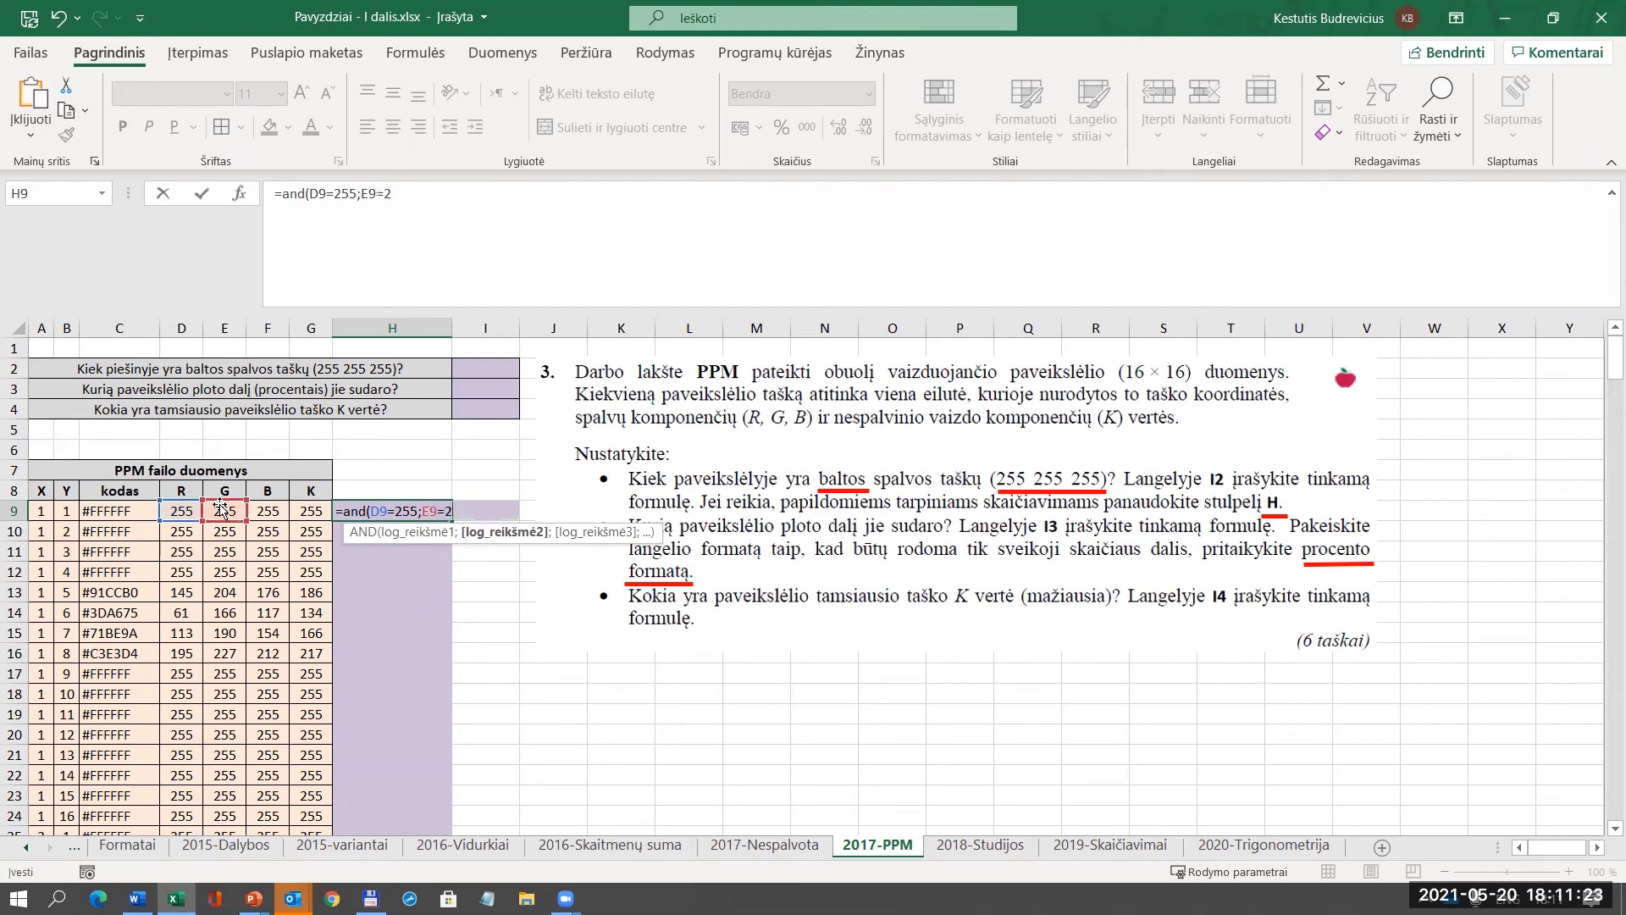
text(5;)
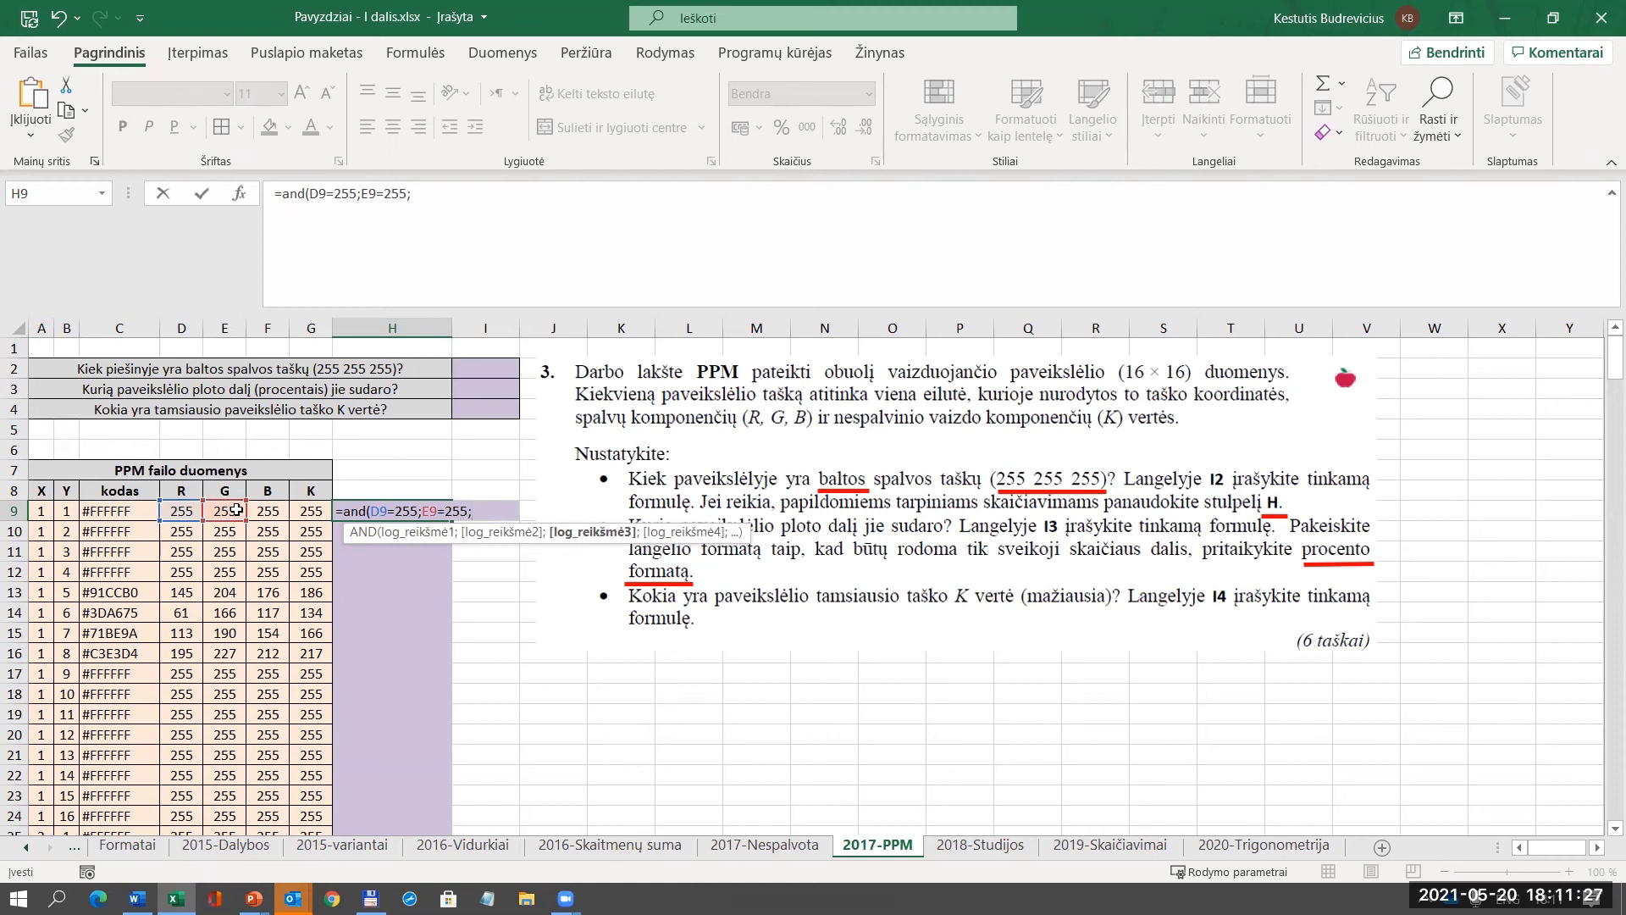
click(265, 512)
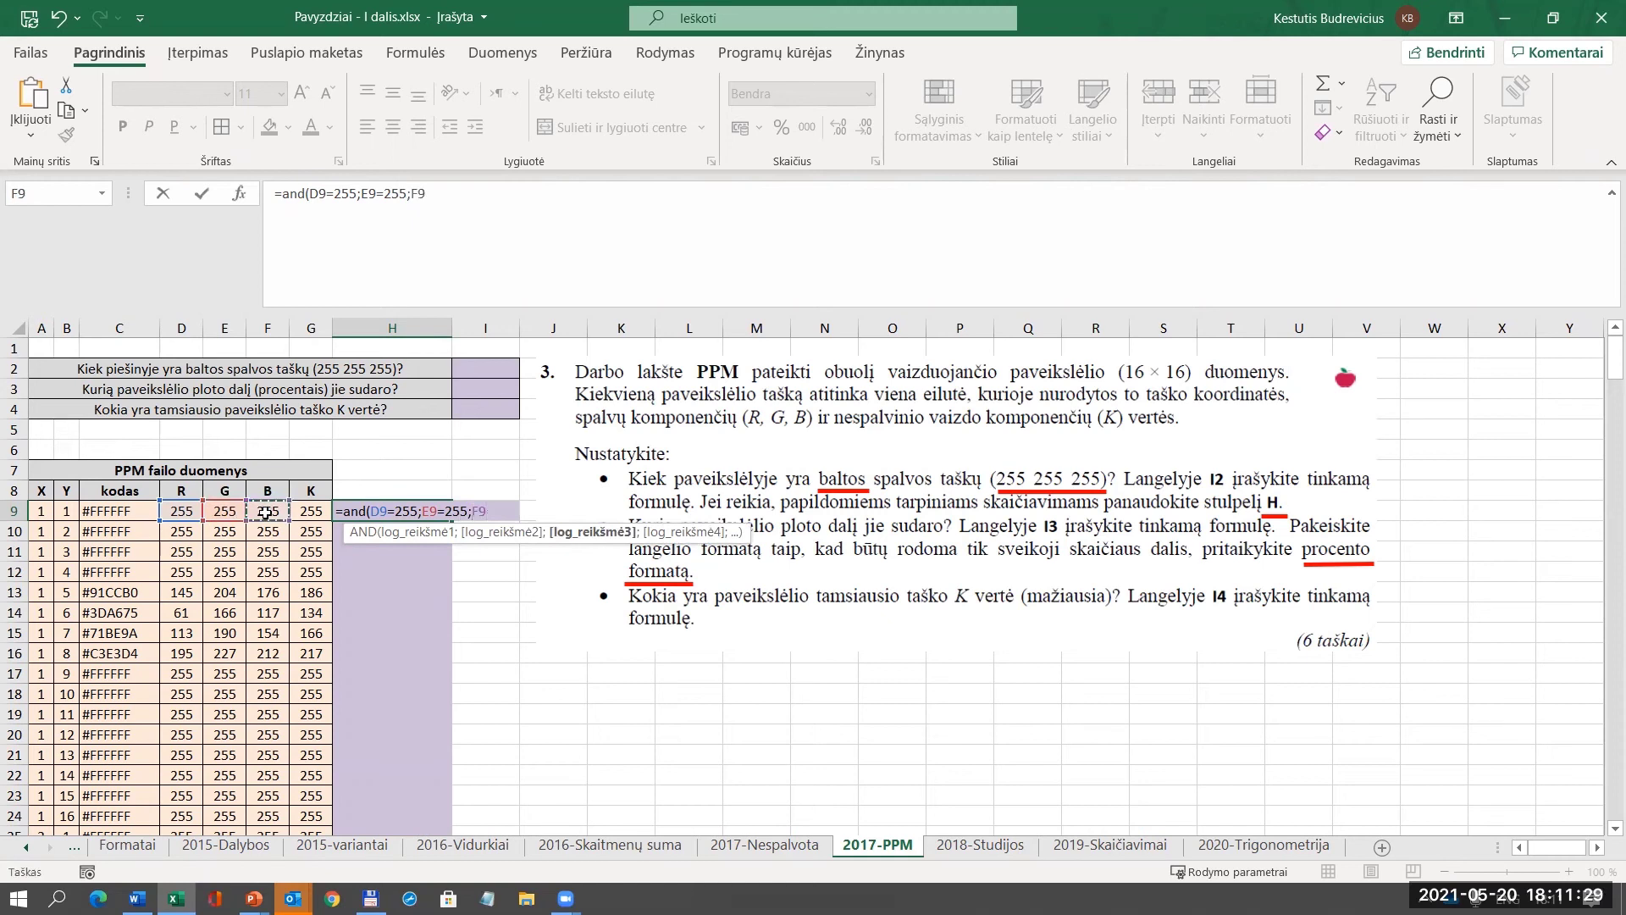
text(=255)
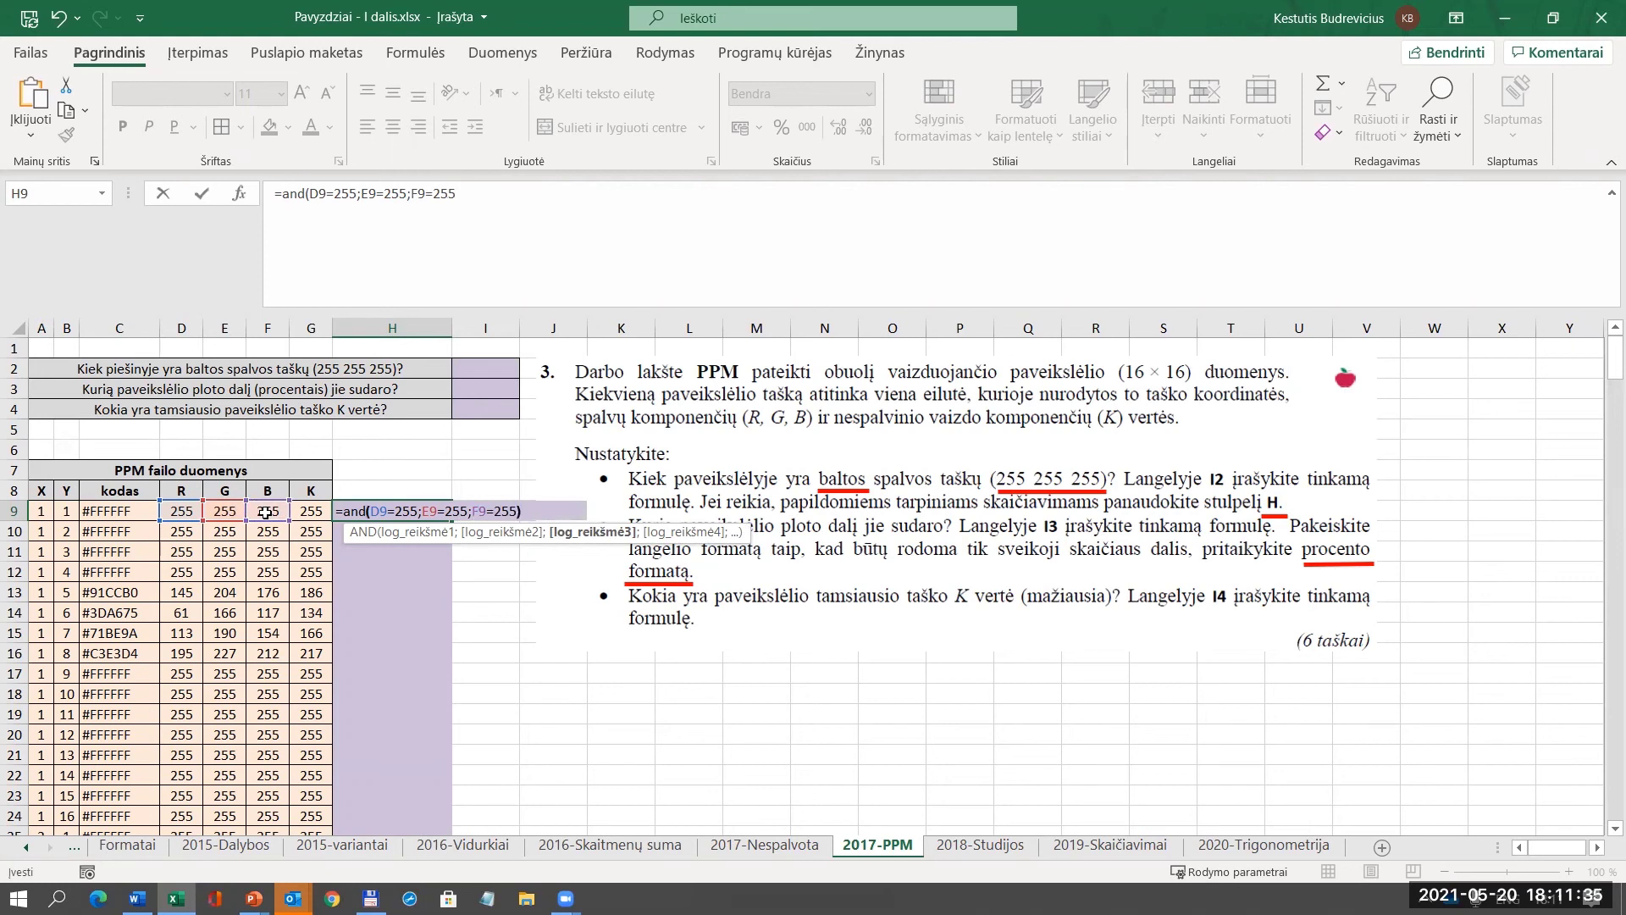
text())
key(Return)
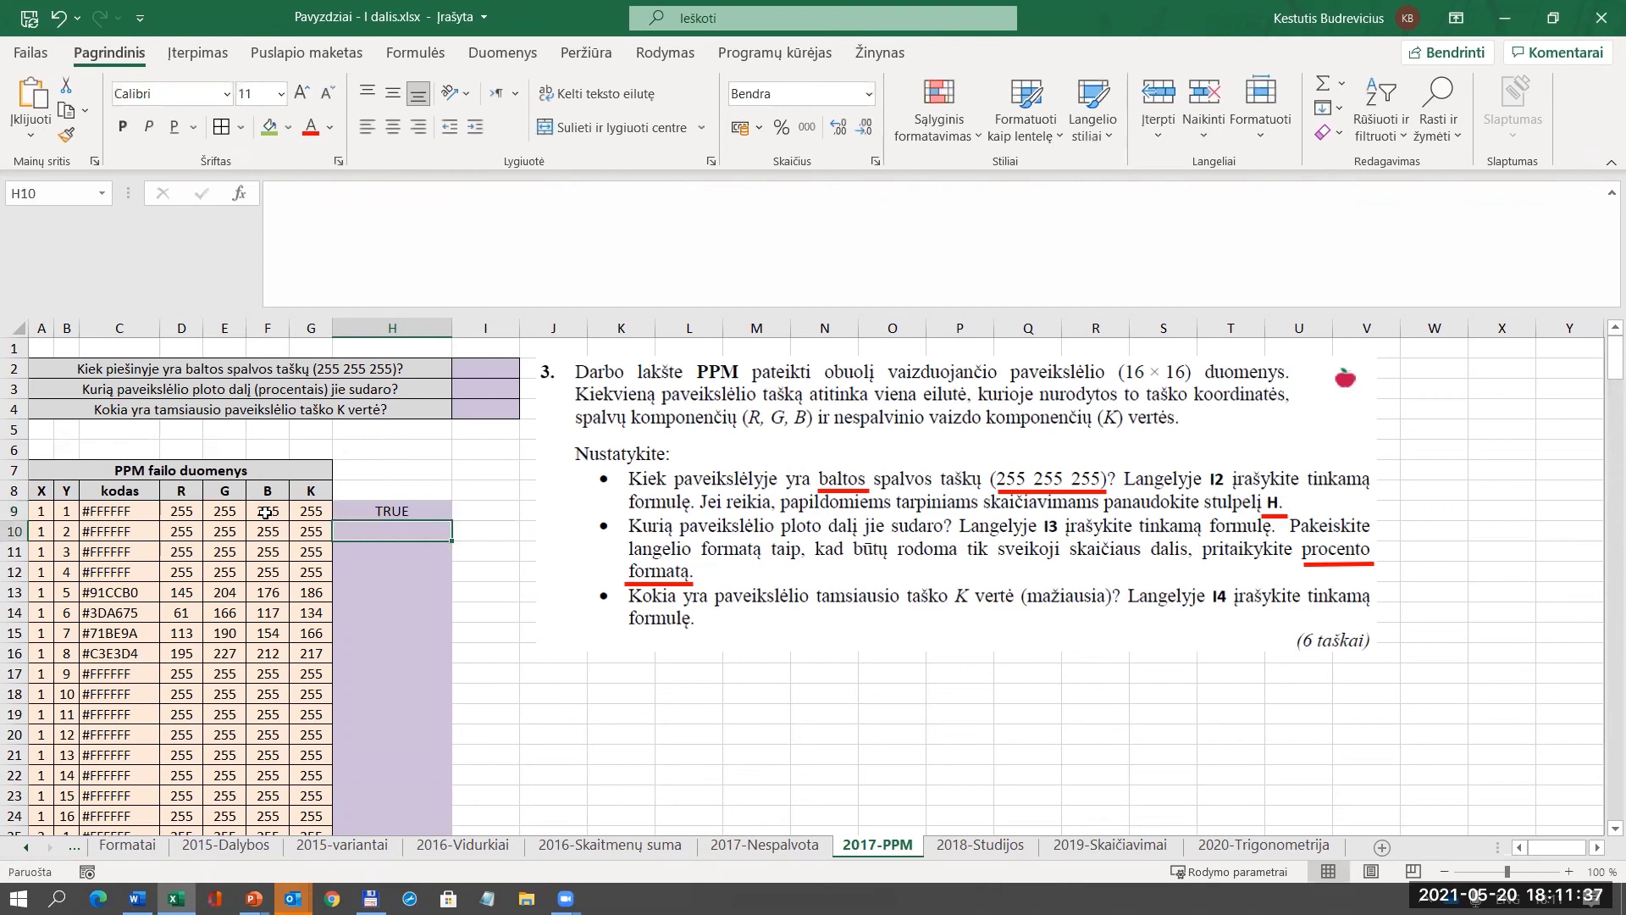
click(394, 511)
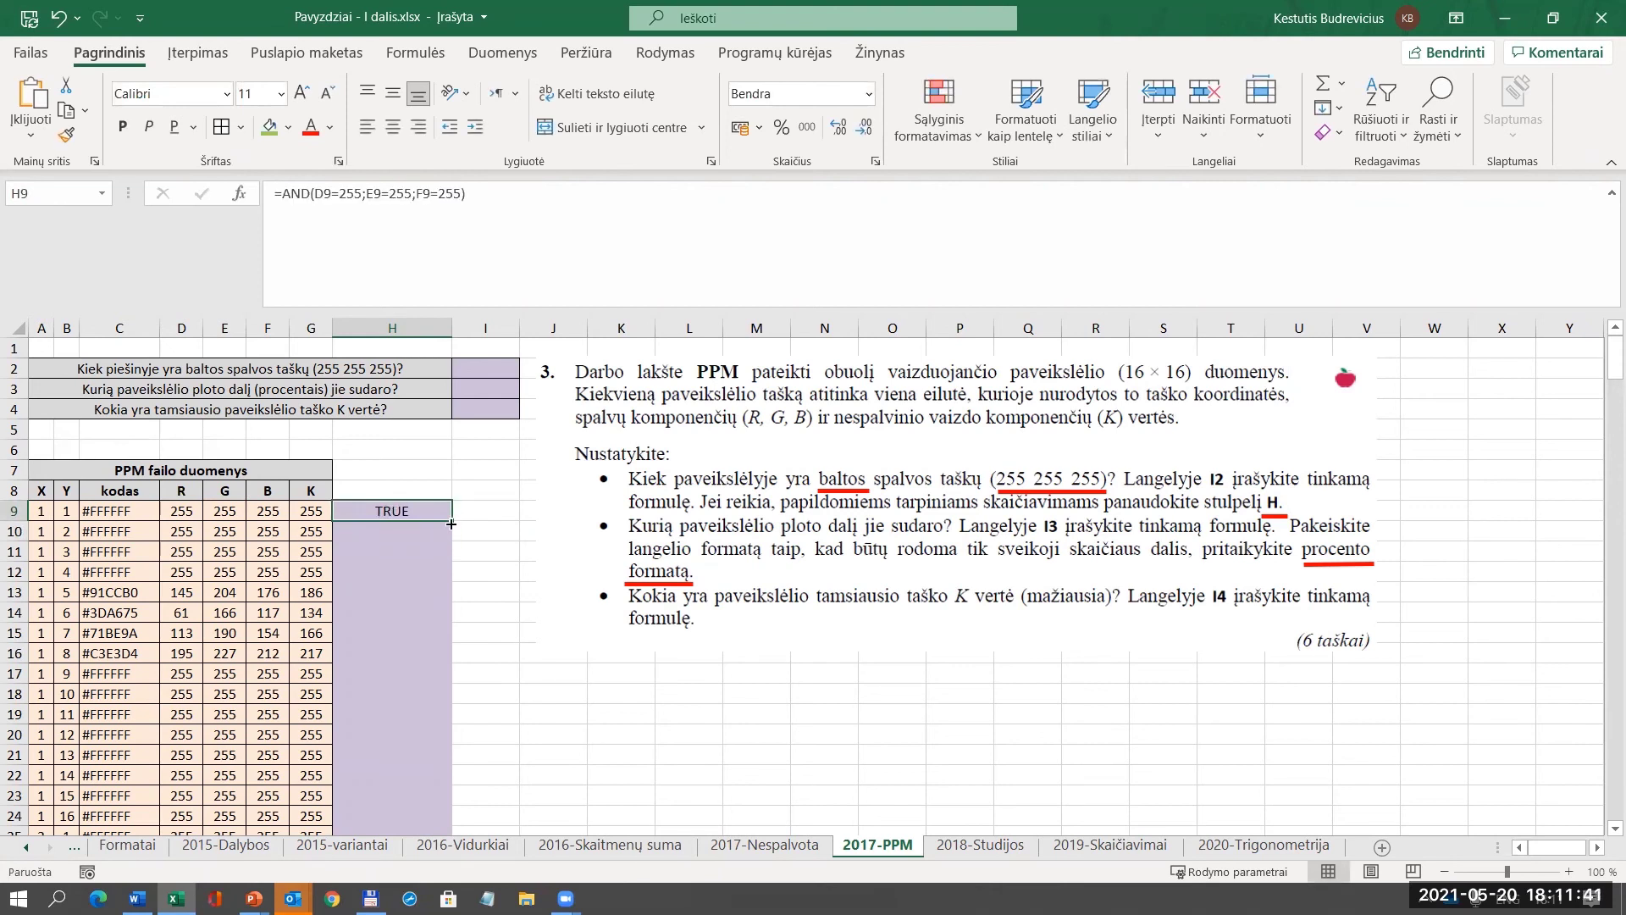
double_click(452, 524)
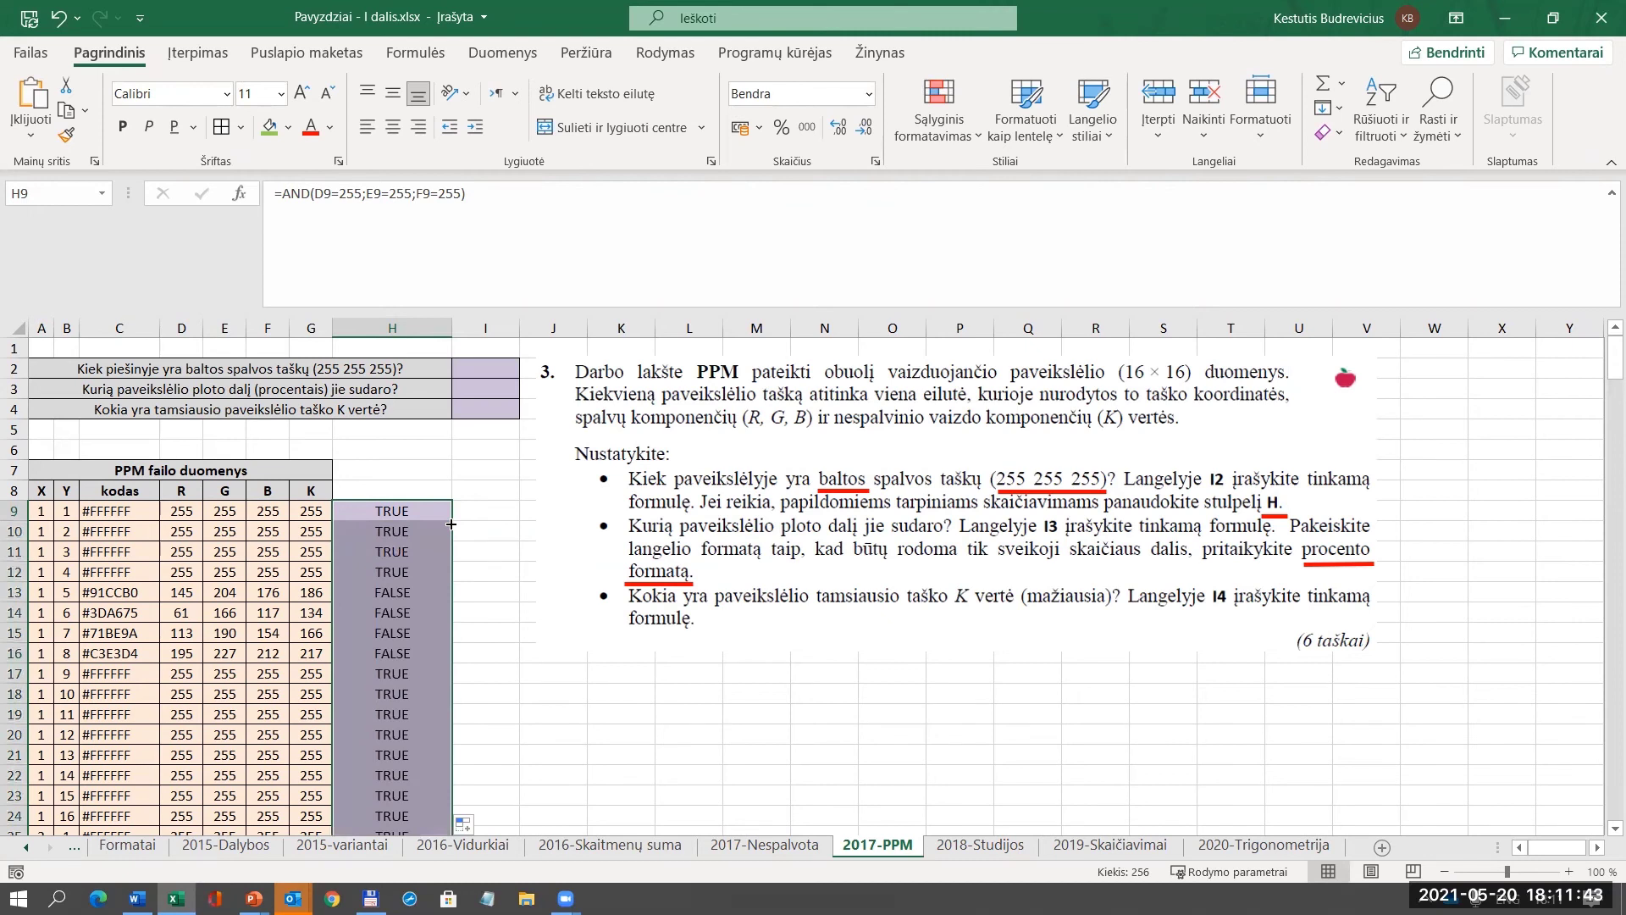
Check the AND results in column H against the R, G and B values in several rows, including rows 12 and 29.
drag(197, 532, 284, 532)
drag(188, 577, 263, 577)
click(364, 575)
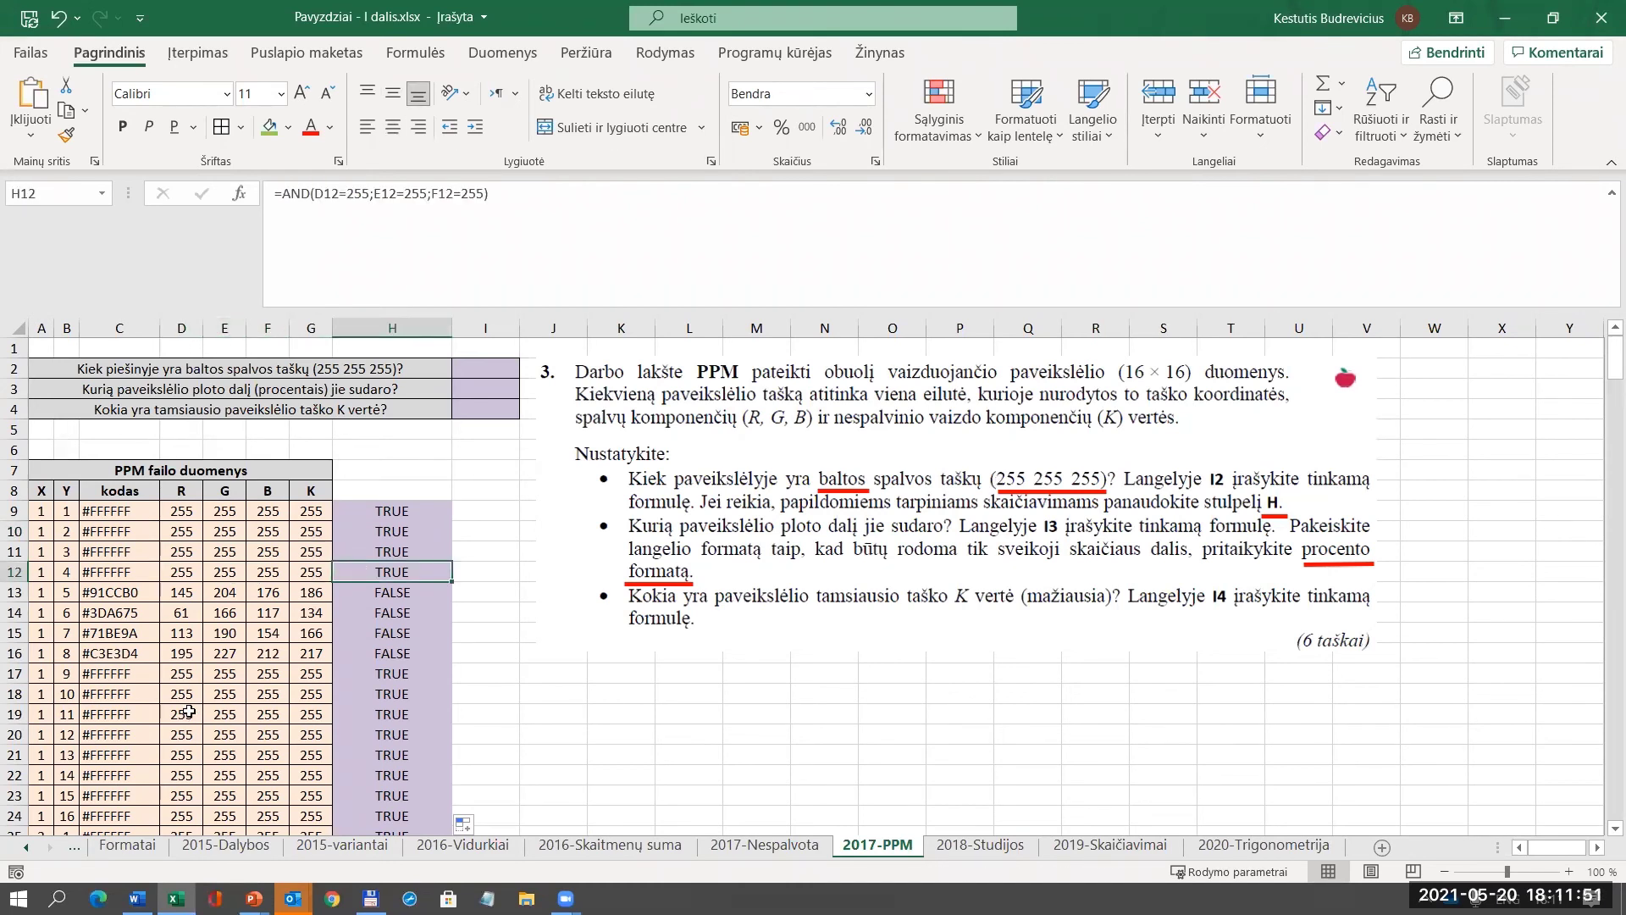
scroll(191, 714, down, 3)
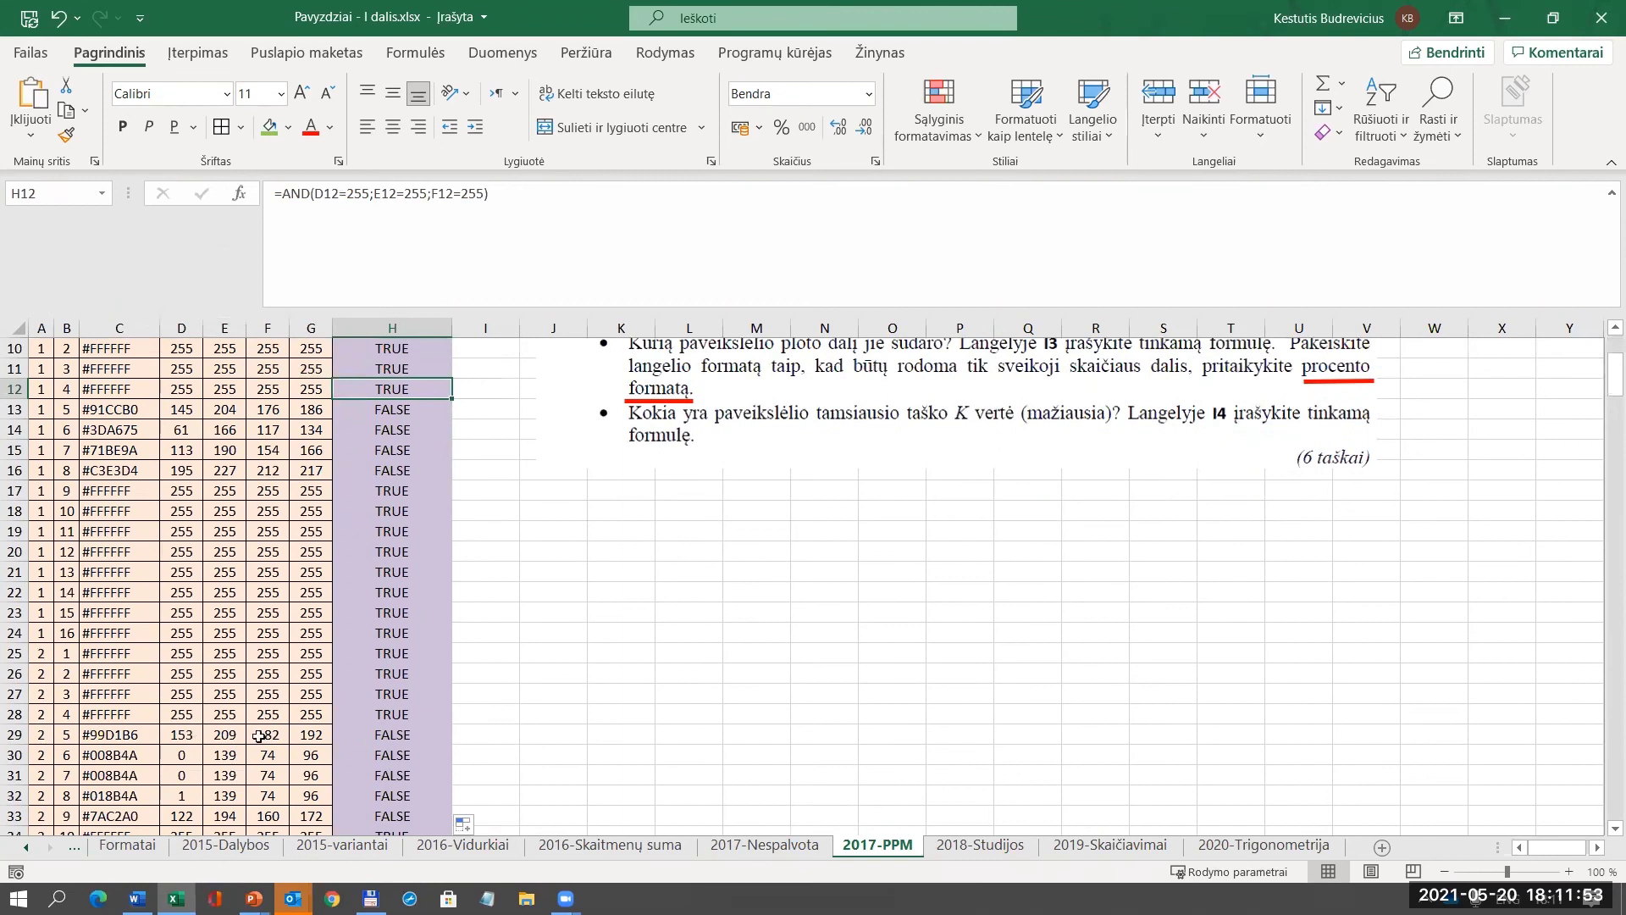
click(405, 734)
scroll(406, 733, down, 3)
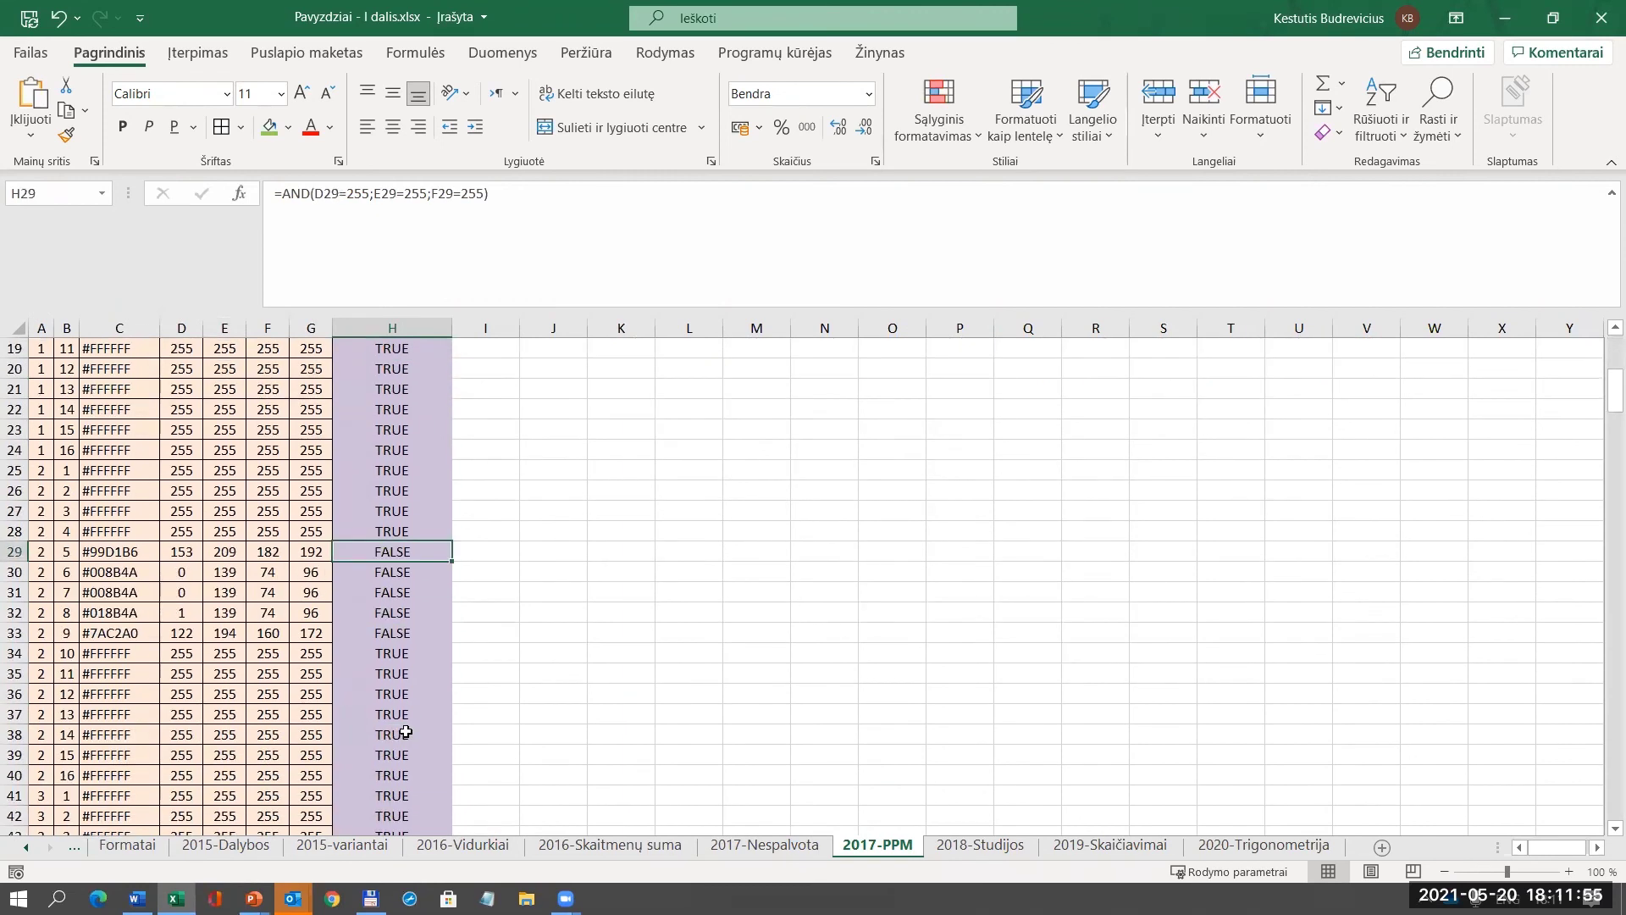
scroll(406, 732, up, 4)
scroll(406, 732, up, 2)
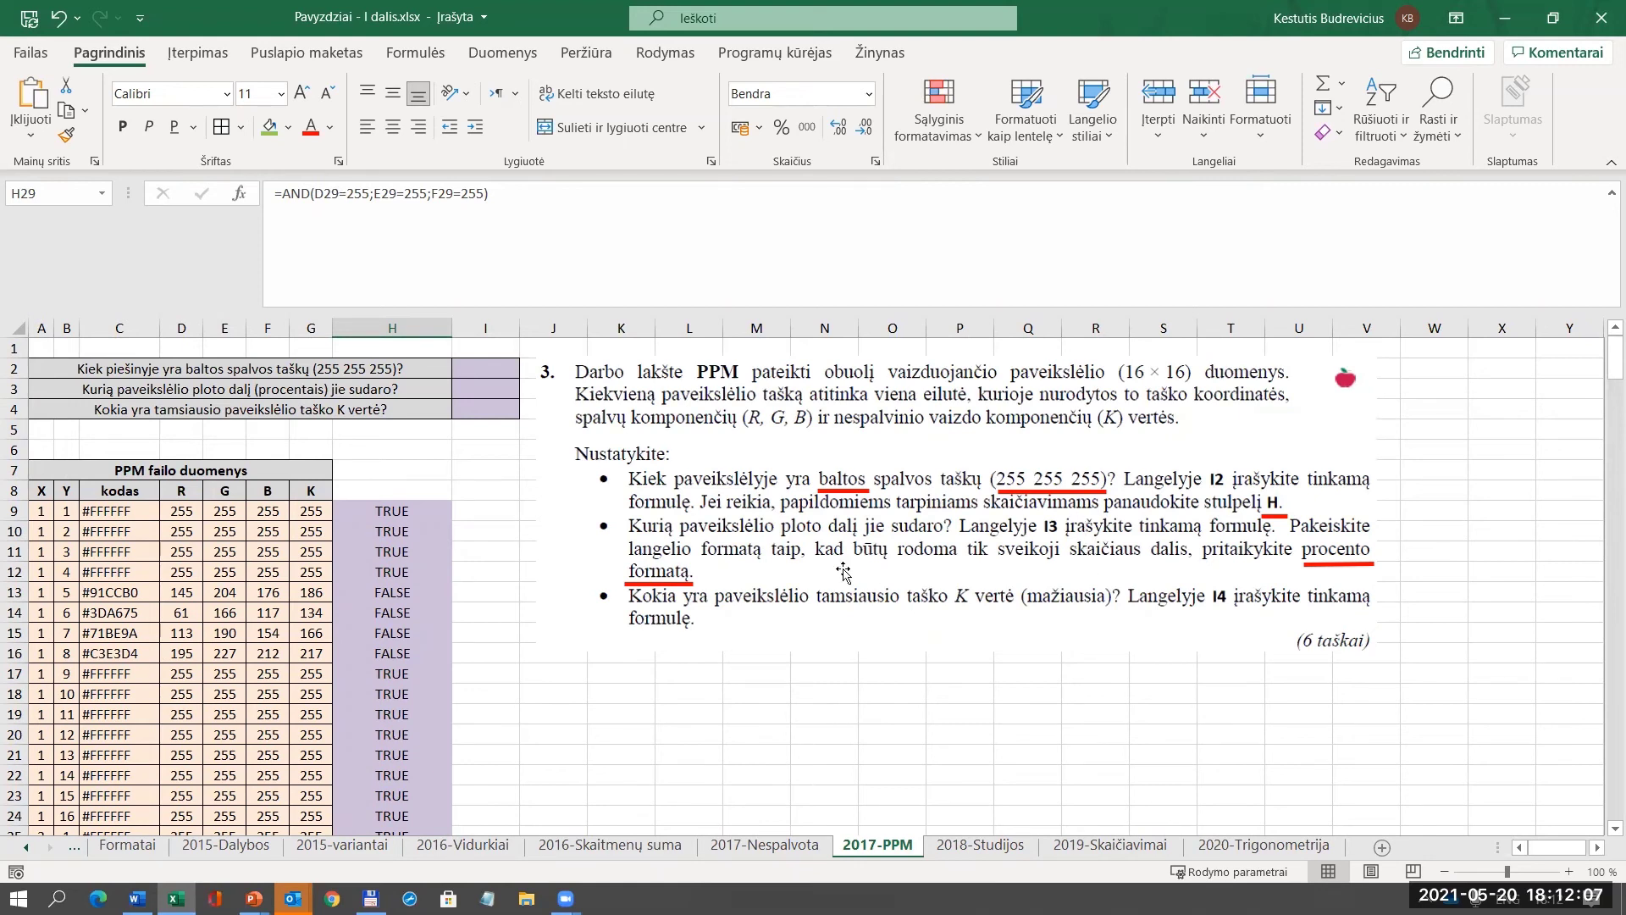
Fill I2 with green and count the white points there with the formula =COUNTIF(H9:H264;TRUE).
click(473, 369)
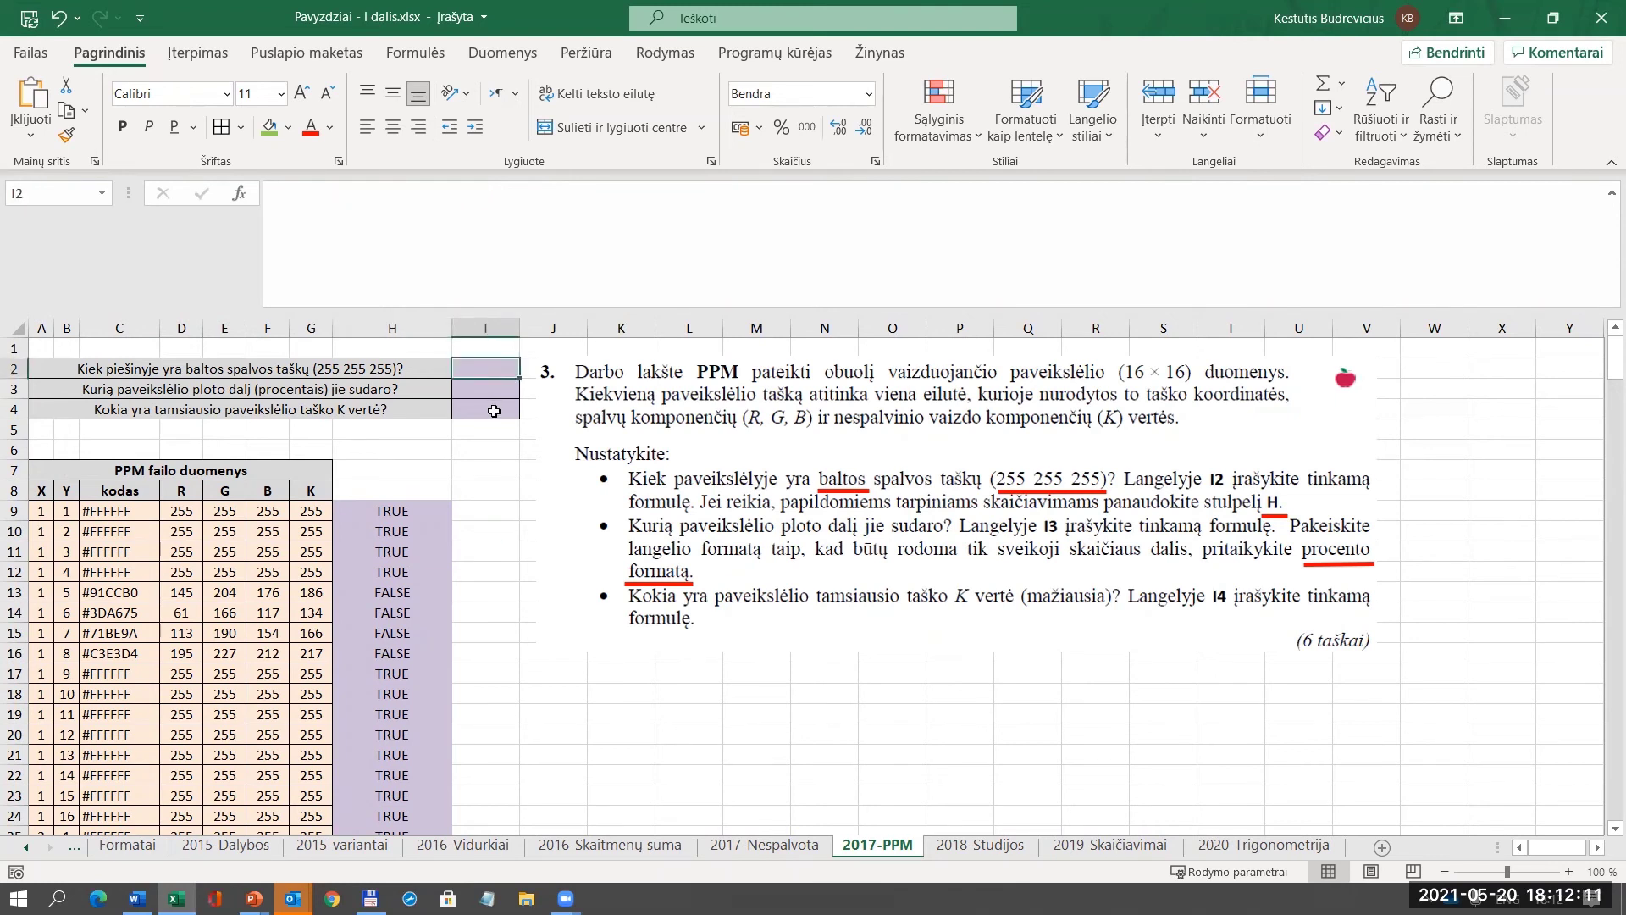
click(268, 127)
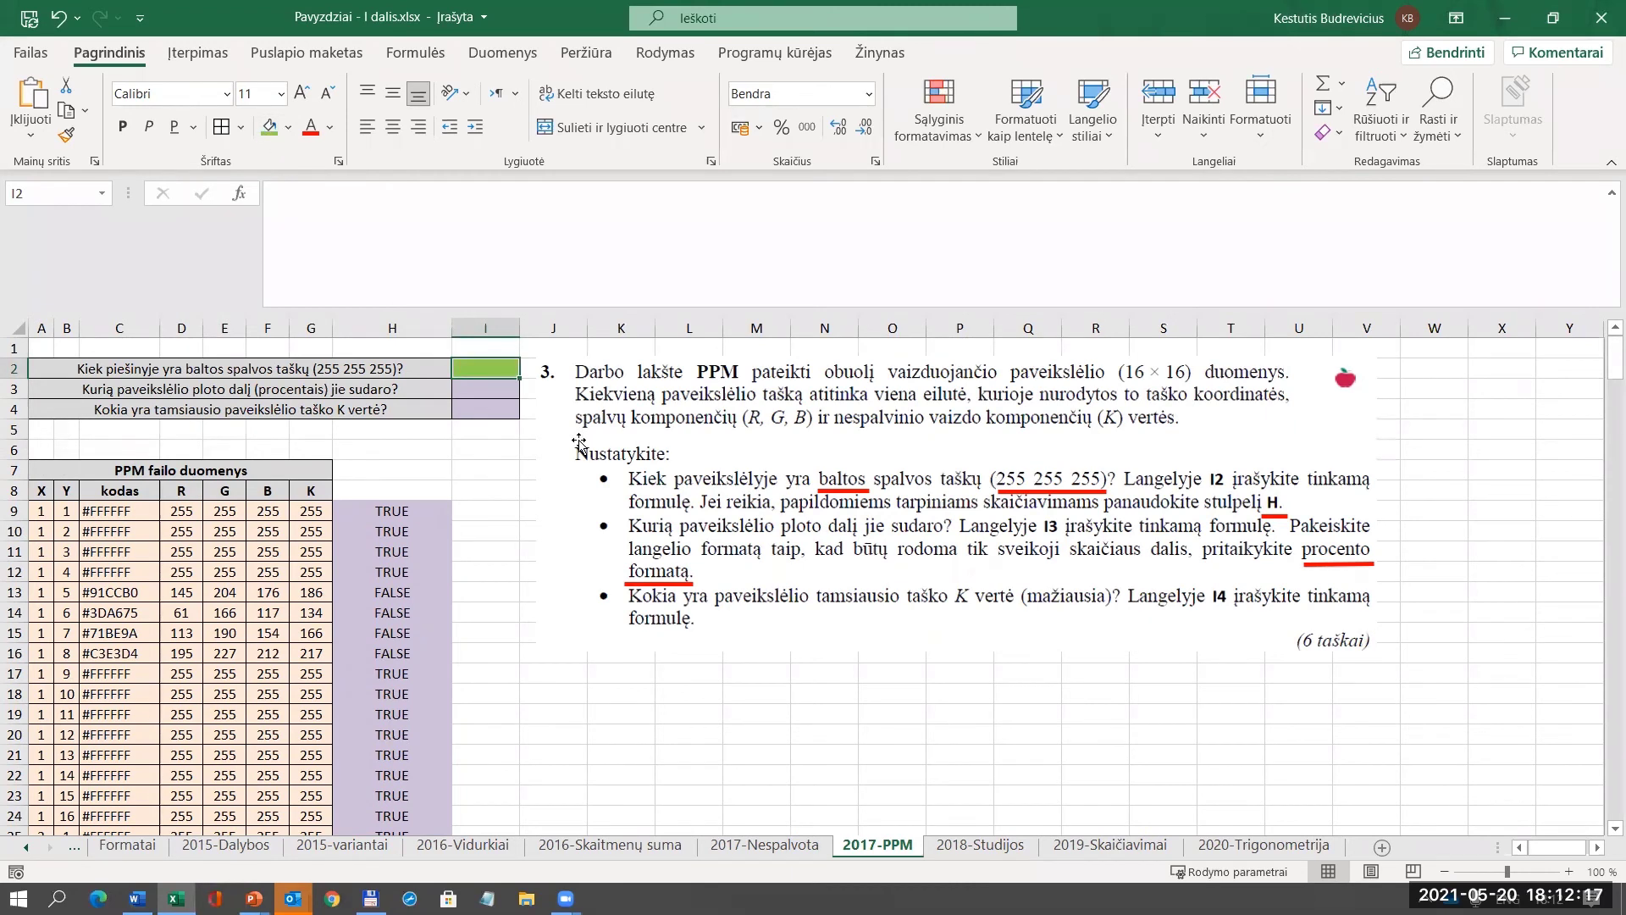
text(=co)
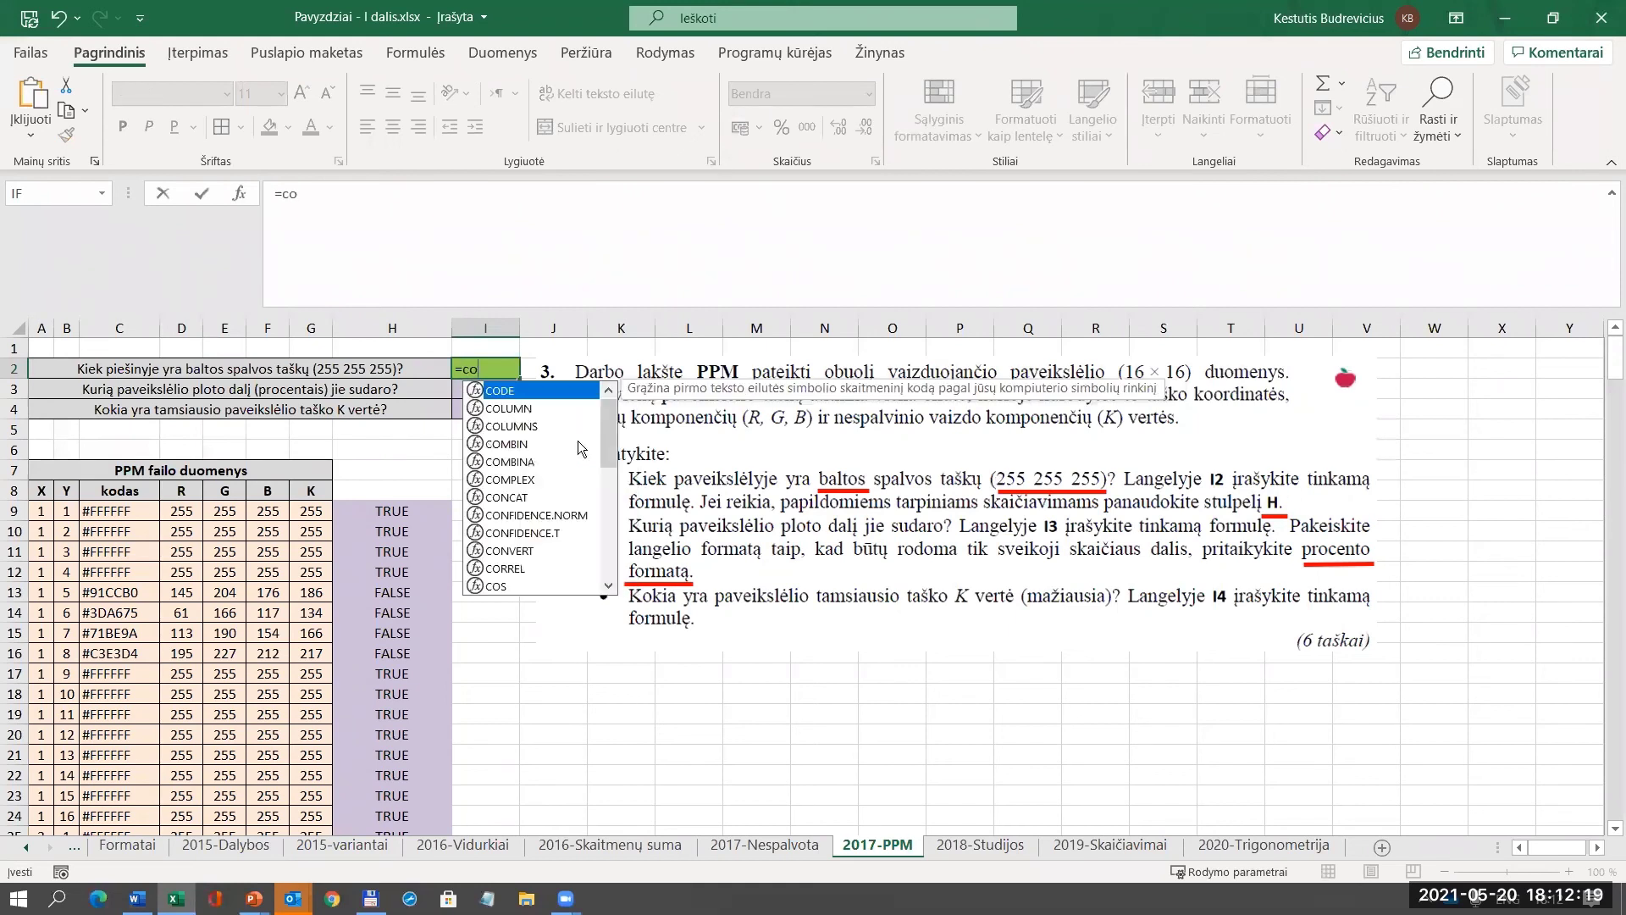
text(untif()
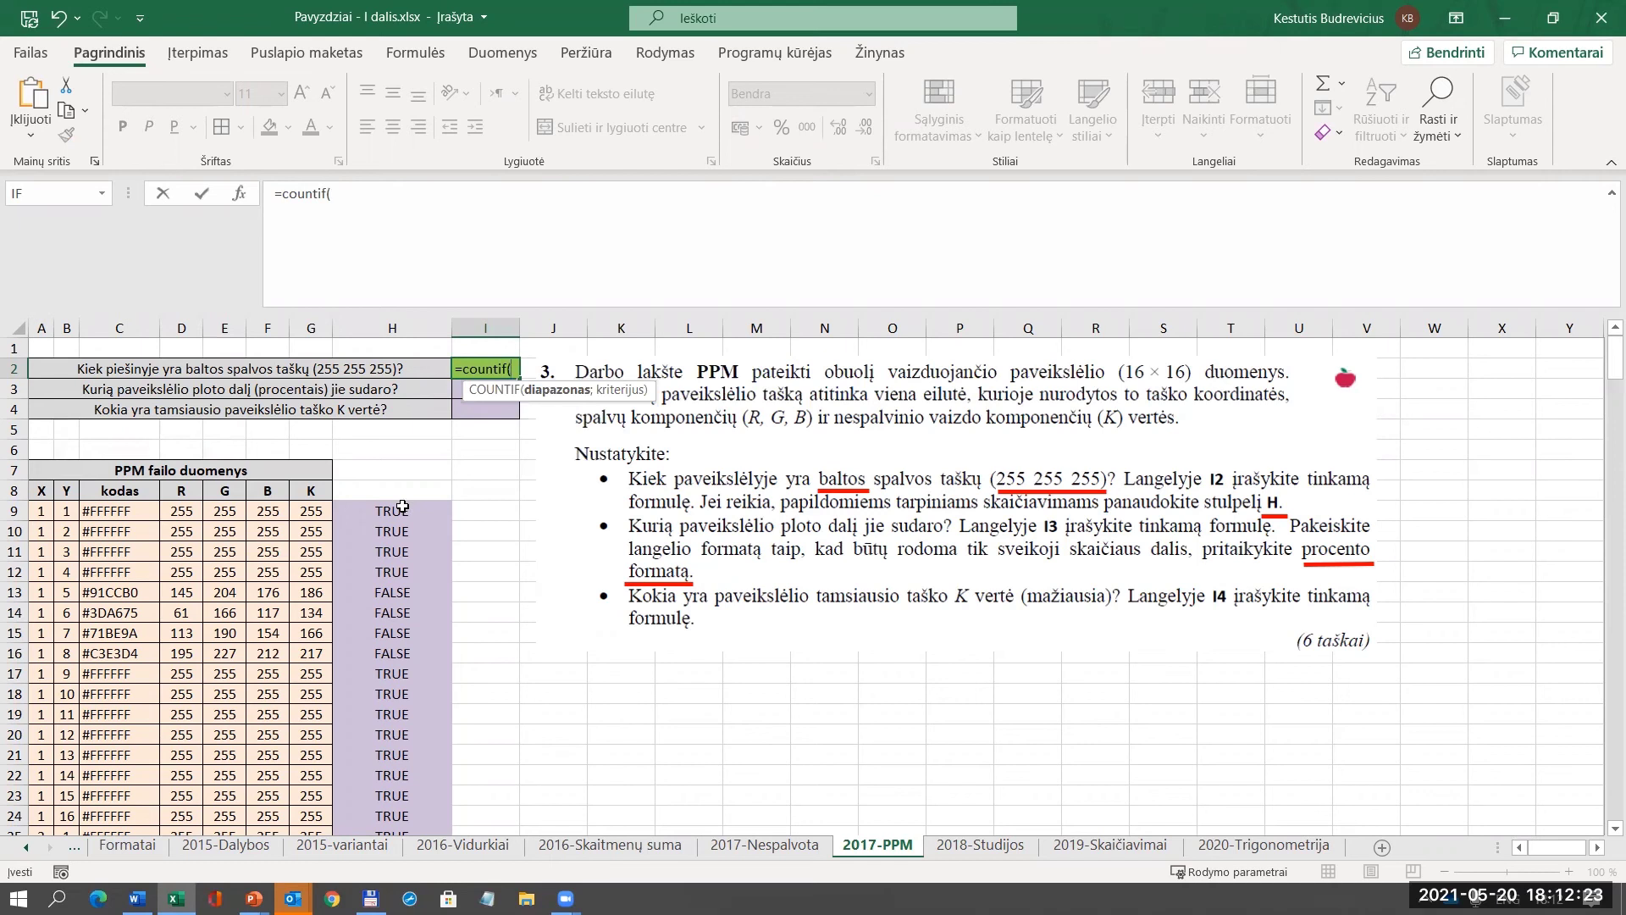
drag(404, 511, 423, 777)
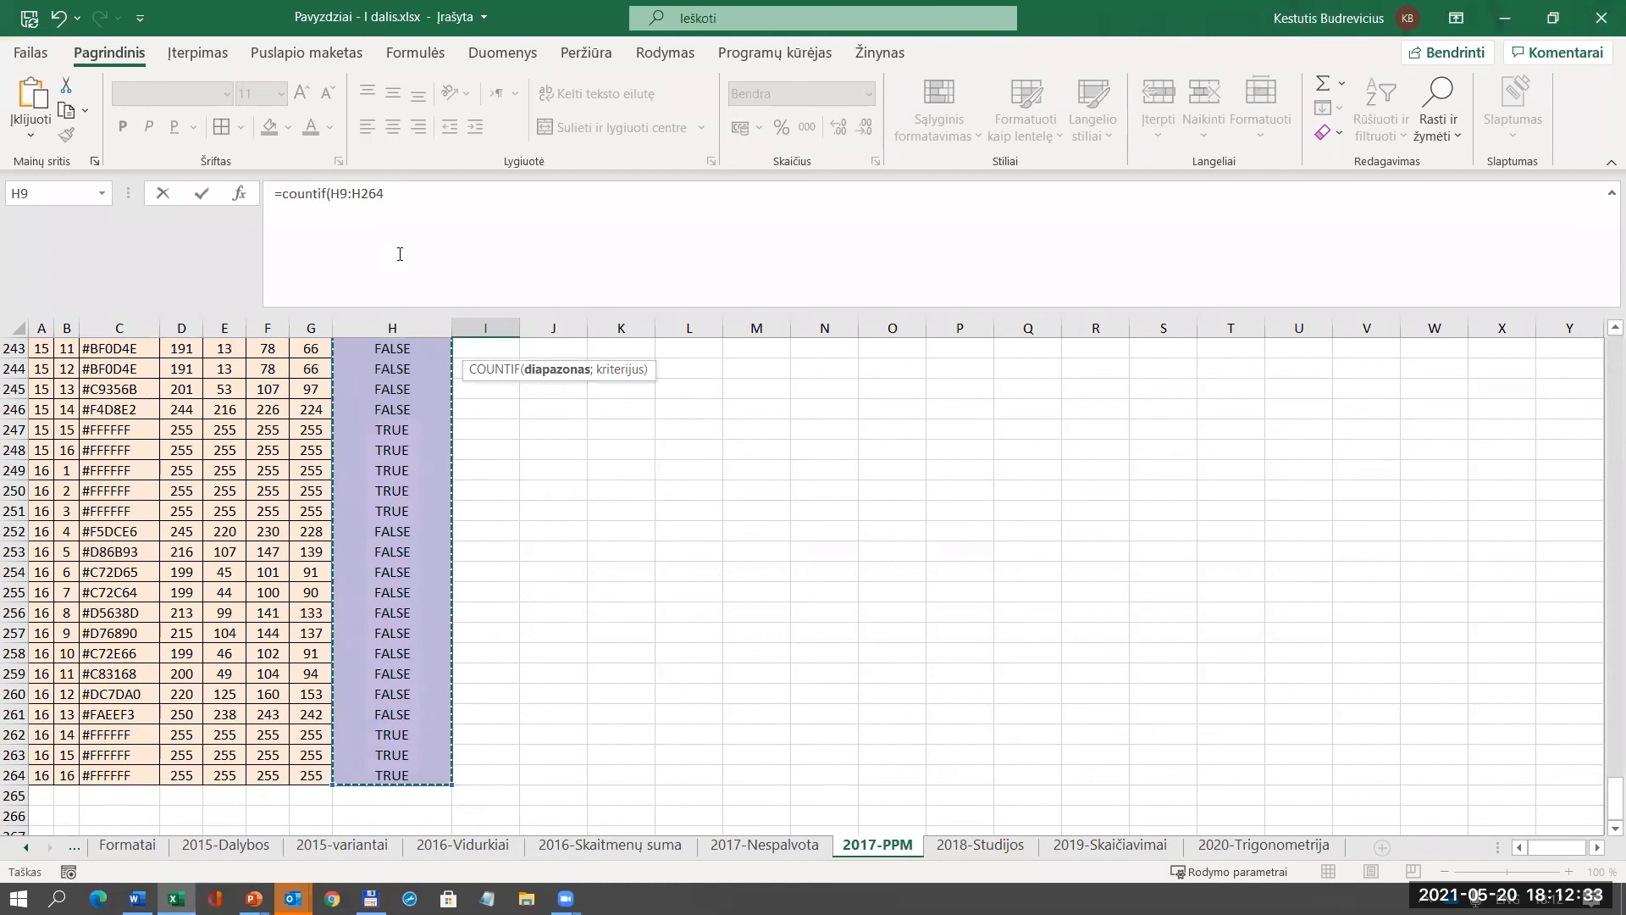
text(;)
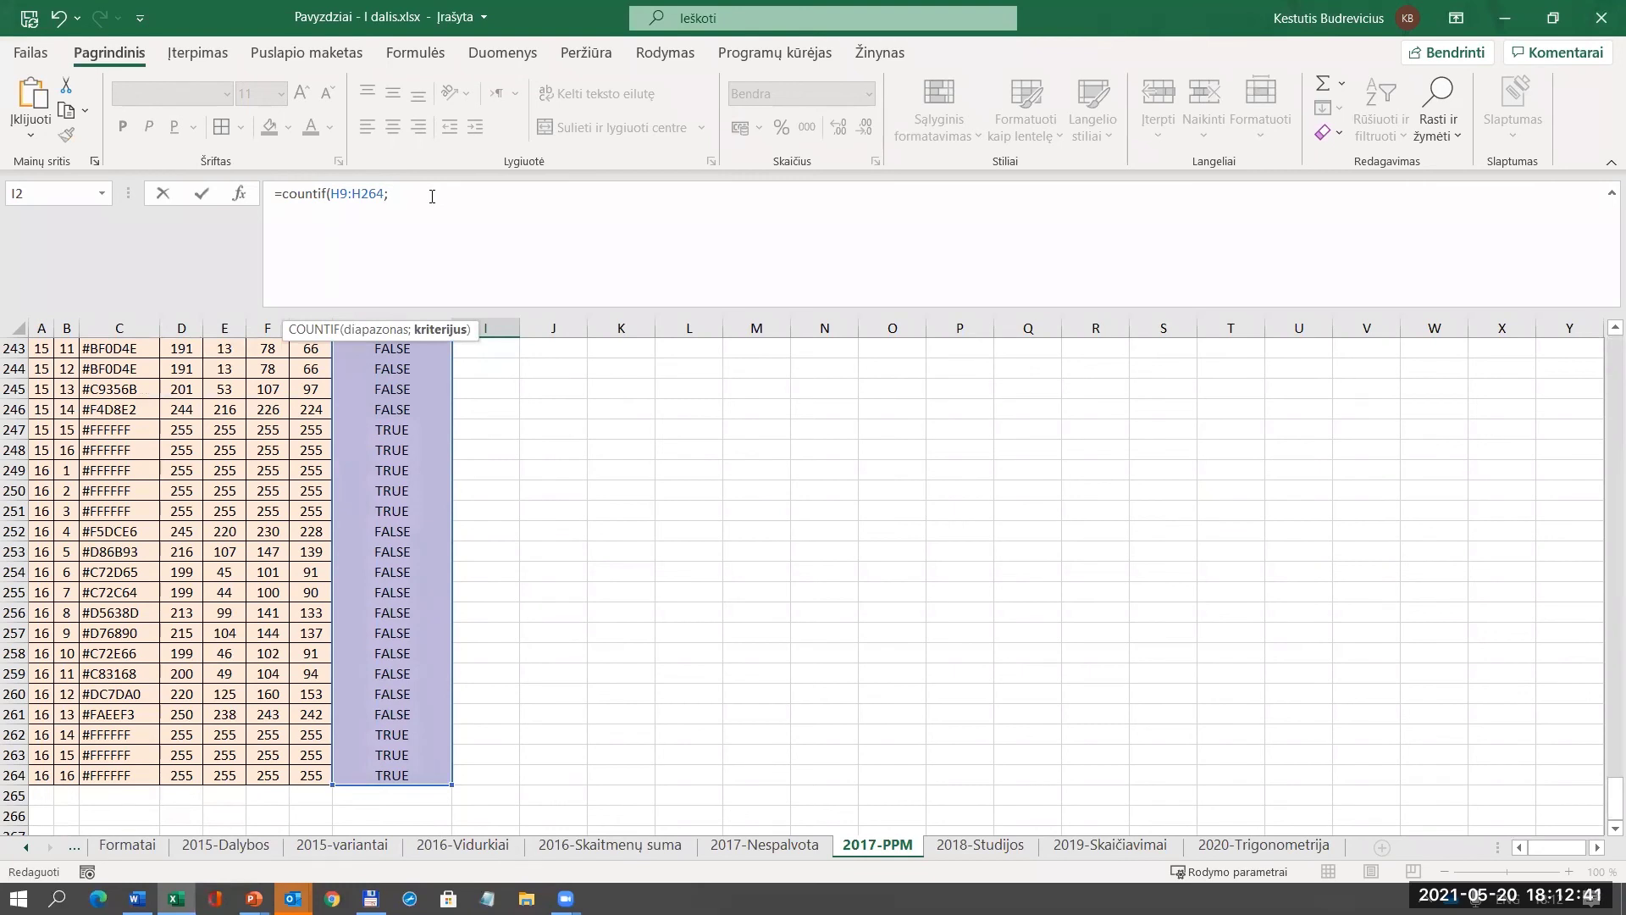
text(TRUE))
key(Return)
scroll(519, 498, up, 1)
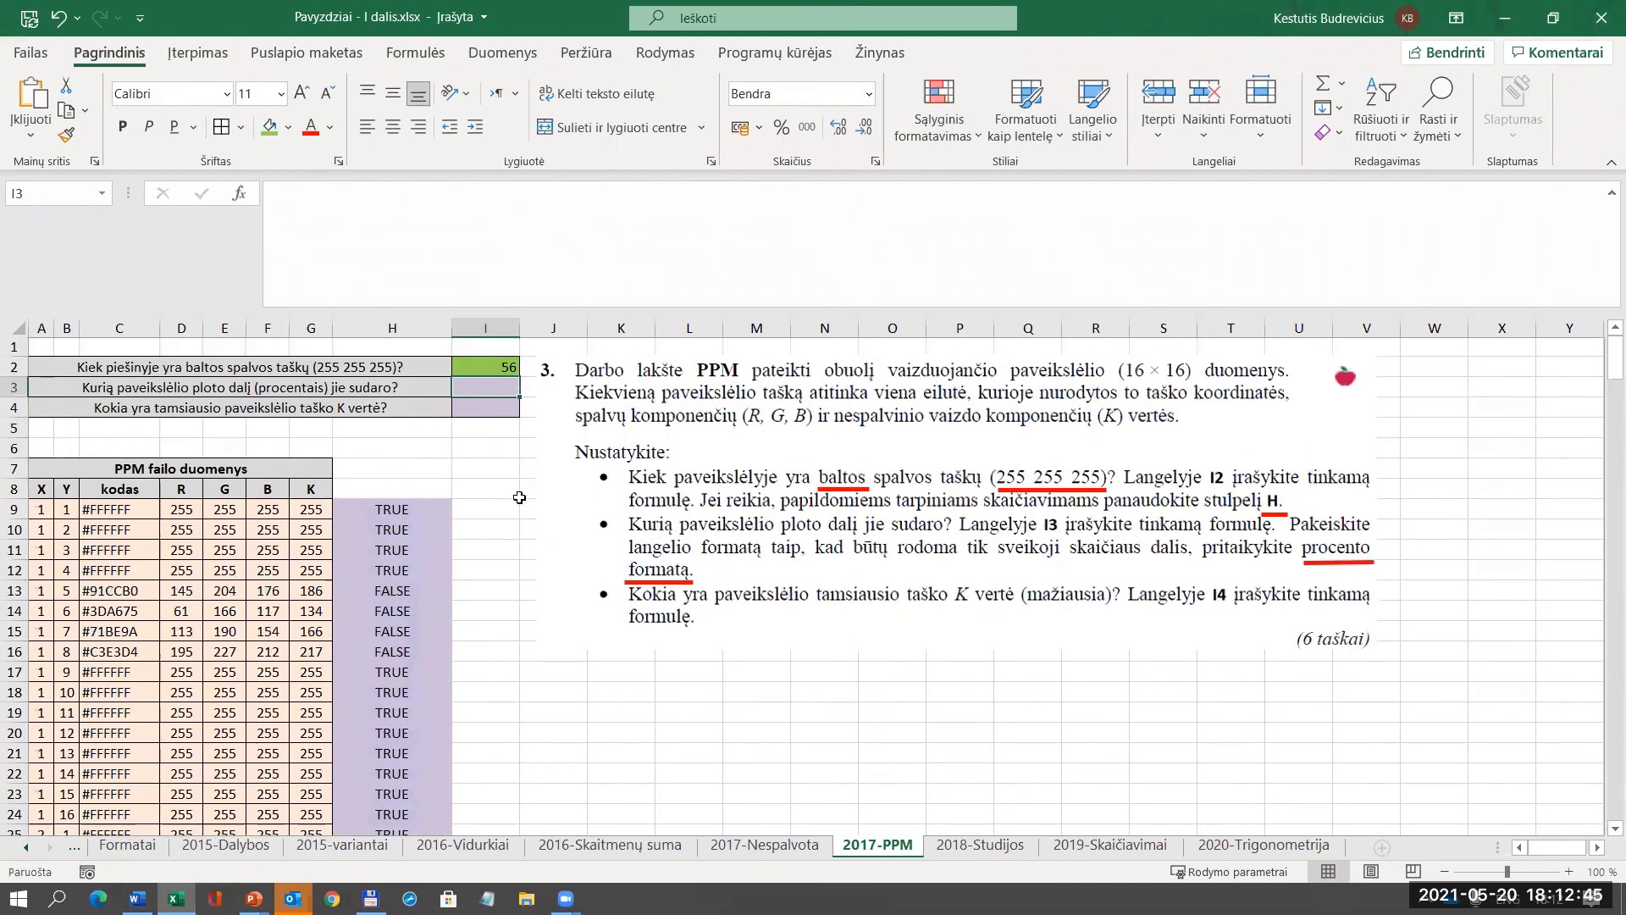
Replace the arguments of the COUNTIF formula in I2 with the colour code range C9:C264.
click(498, 371)
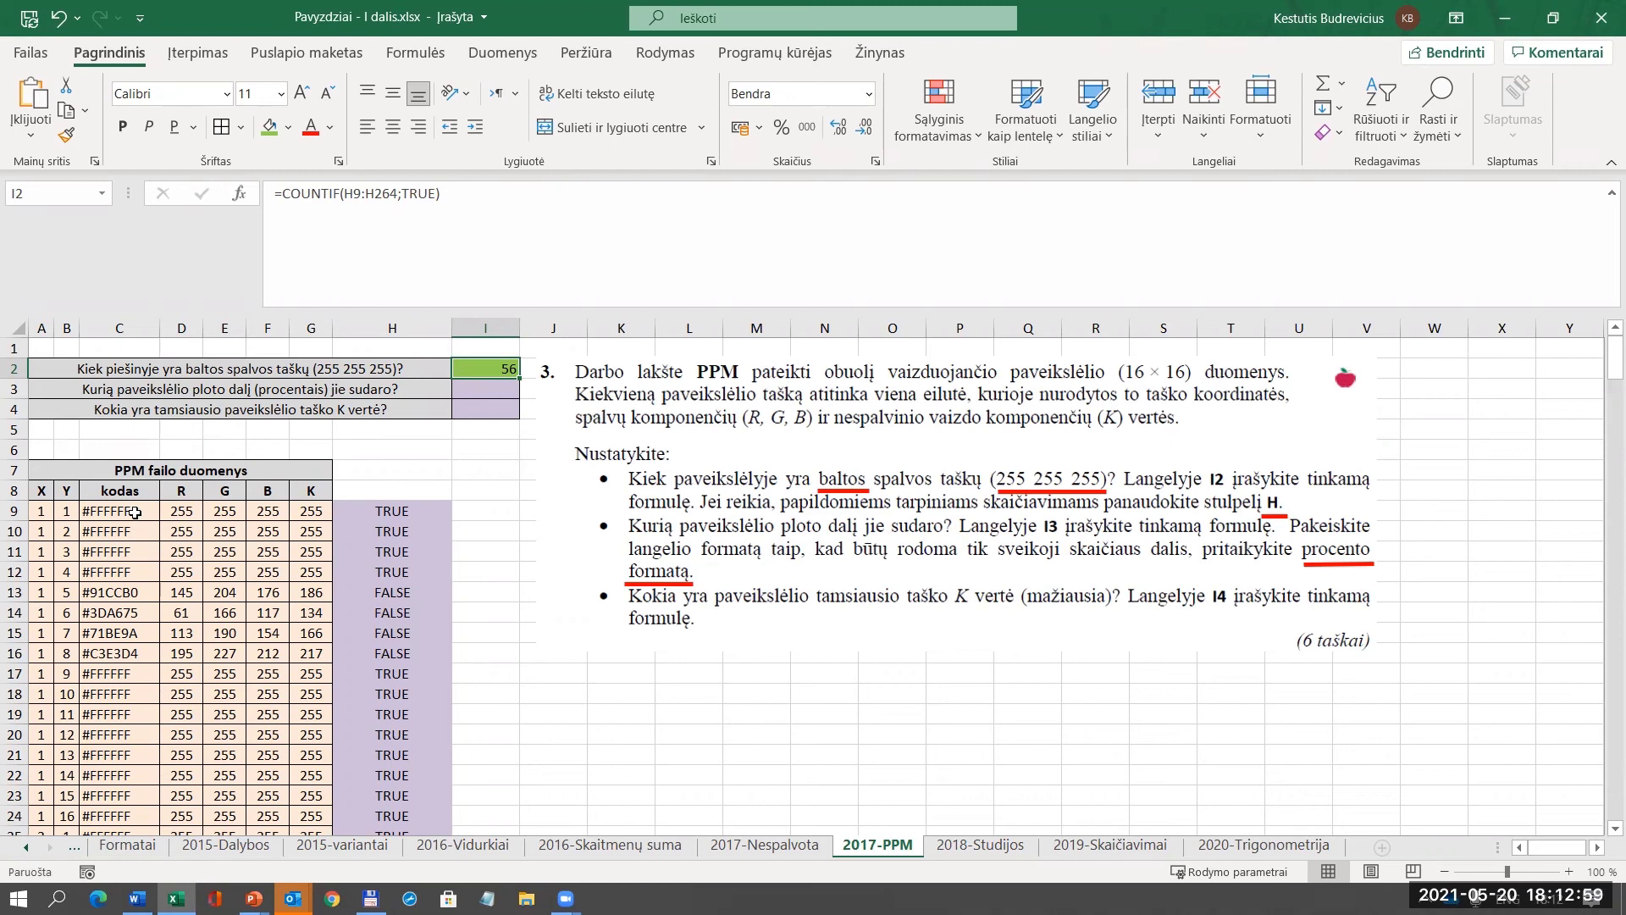
click(134, 513)
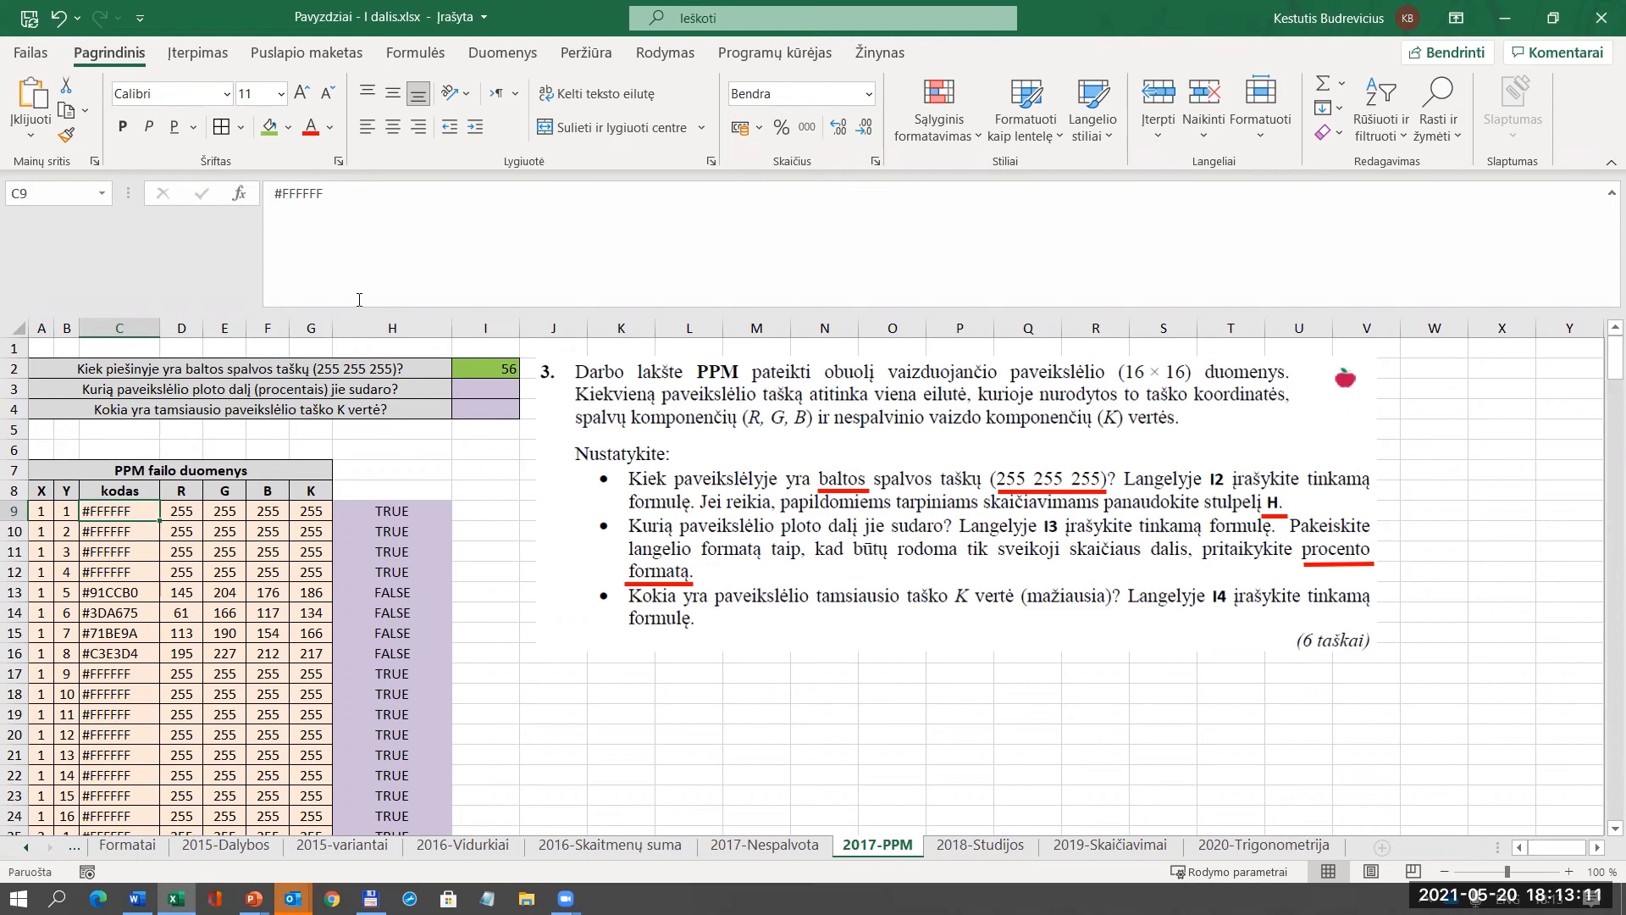
click(465, 370)
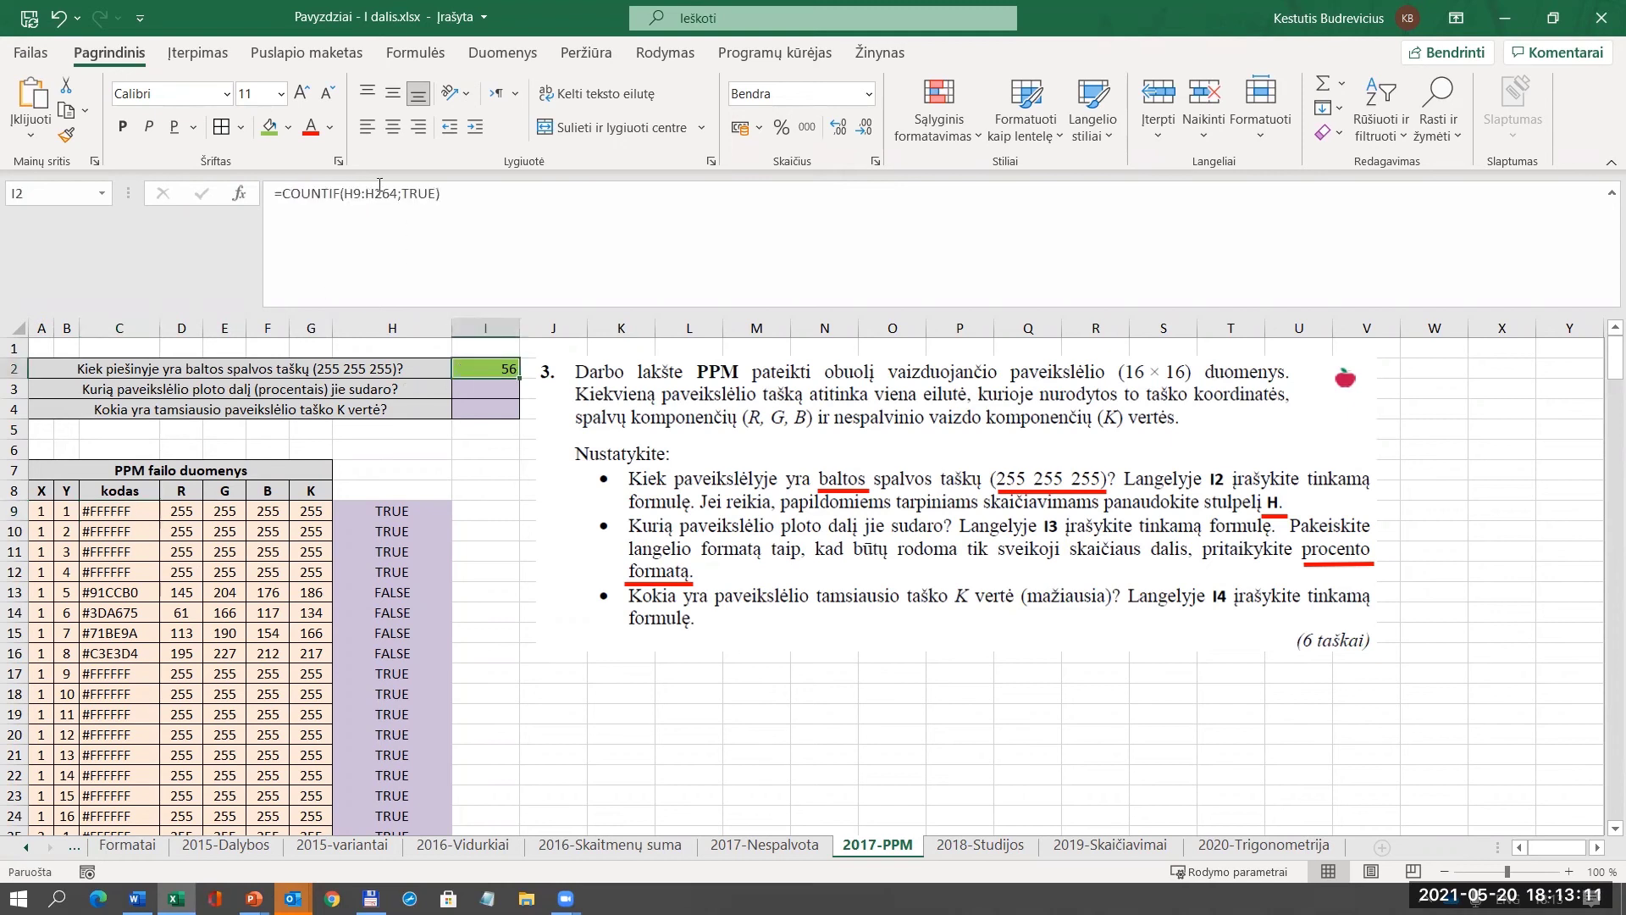
double_click(422, 191)
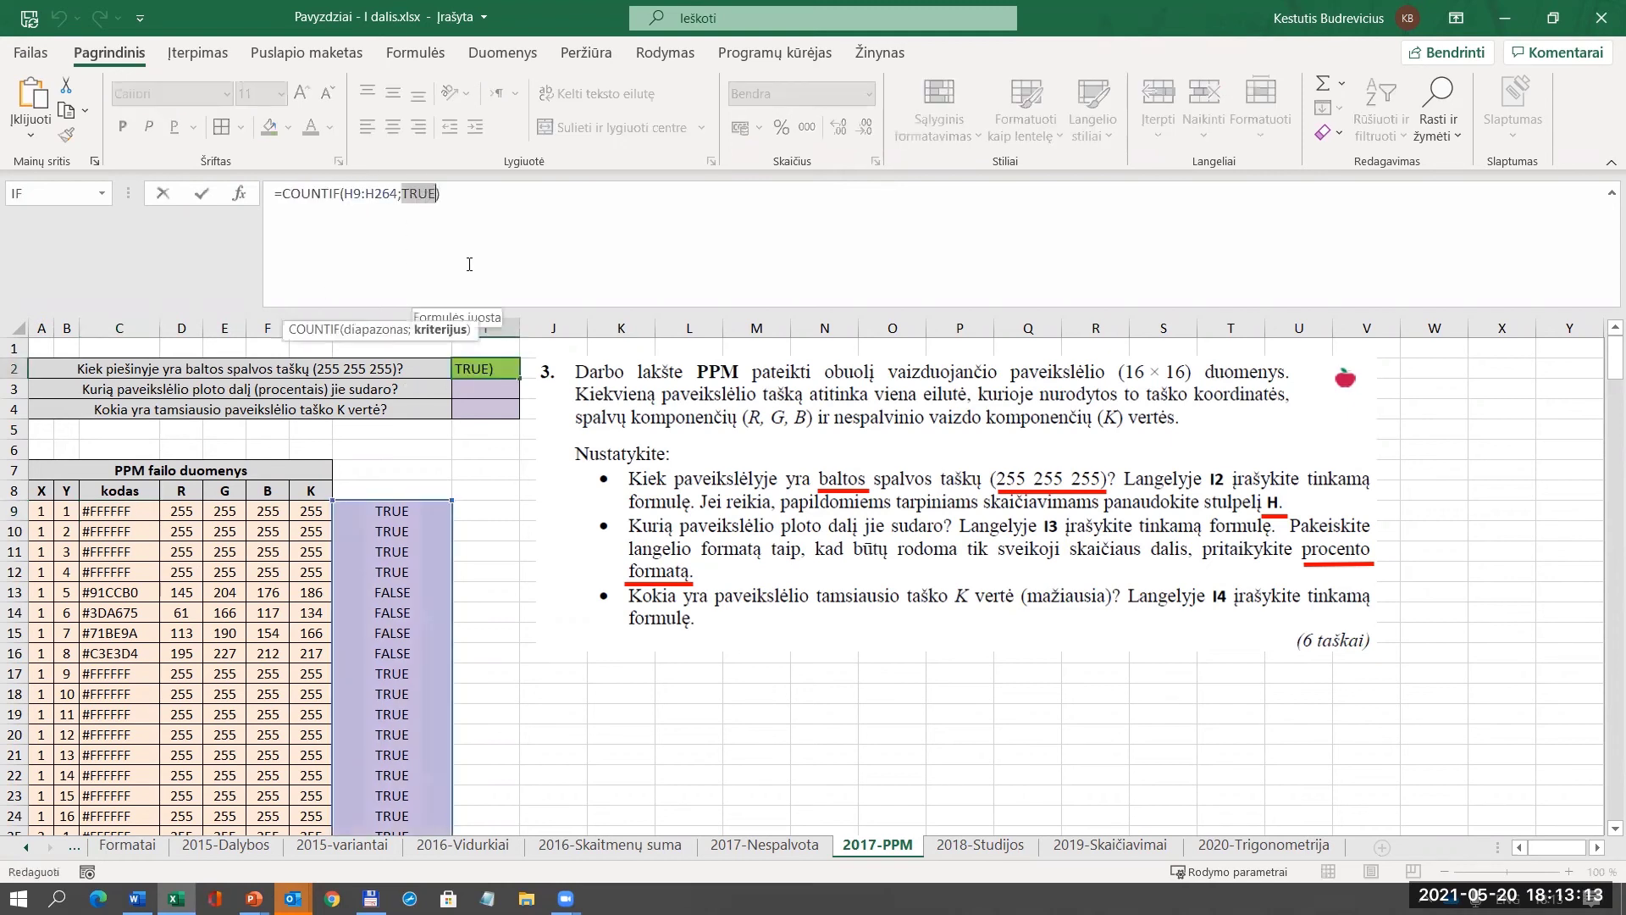
double_click(367, 191)
drag(436, 193, 343, 193)
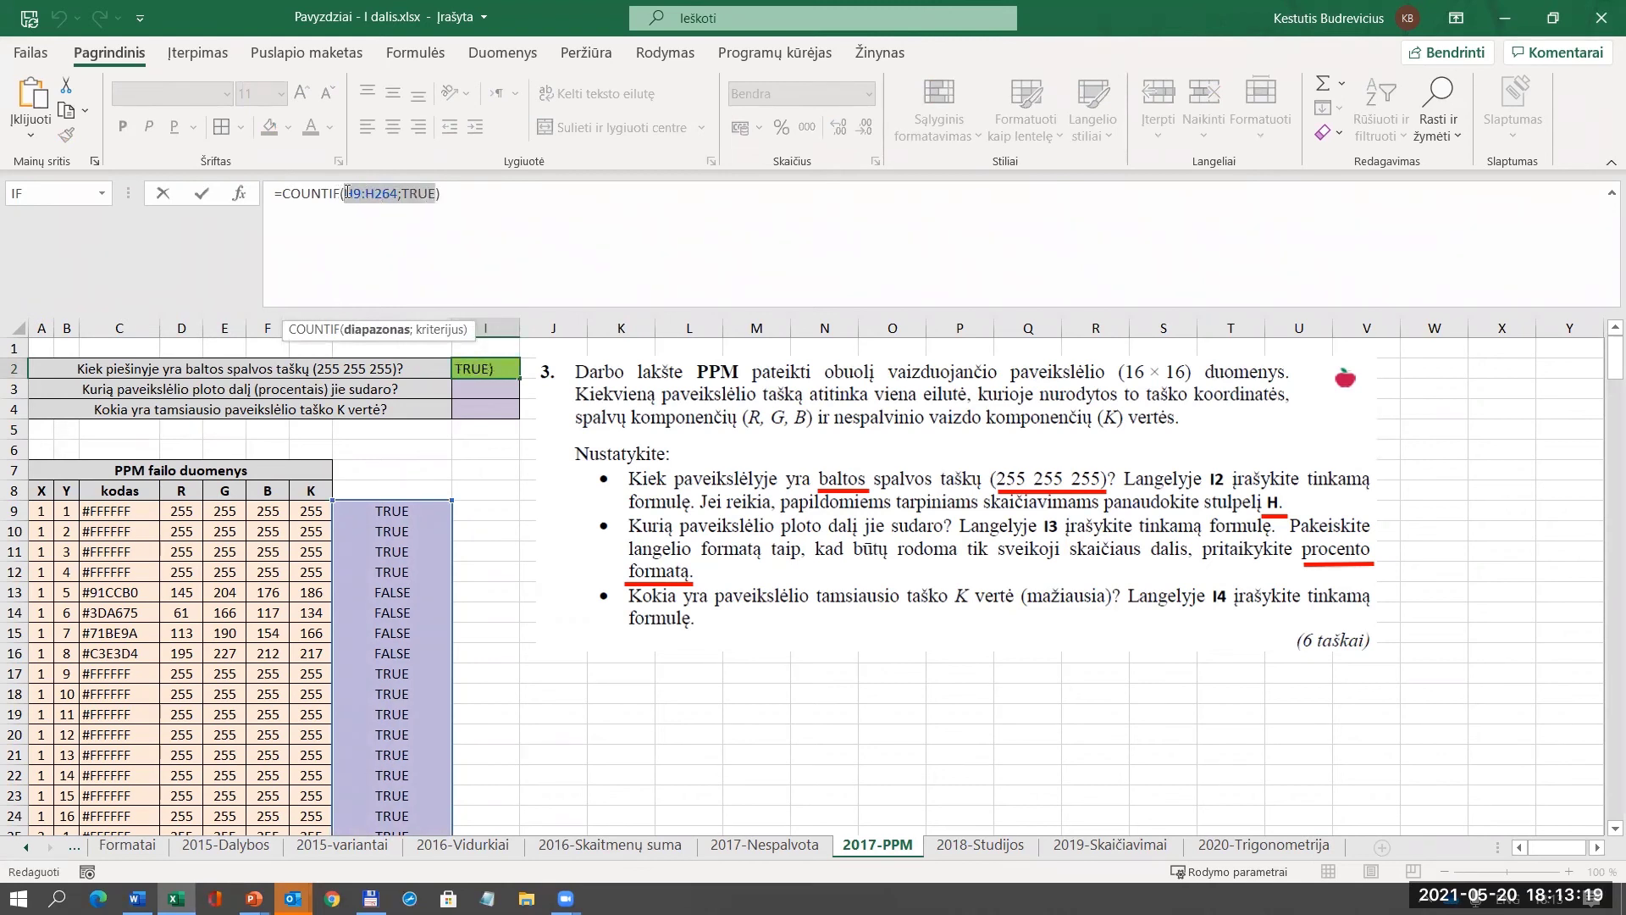
key(BackSpace)
drag(119, 509, 136, 885)
drag(135, 837, 134, 796)
text(;)
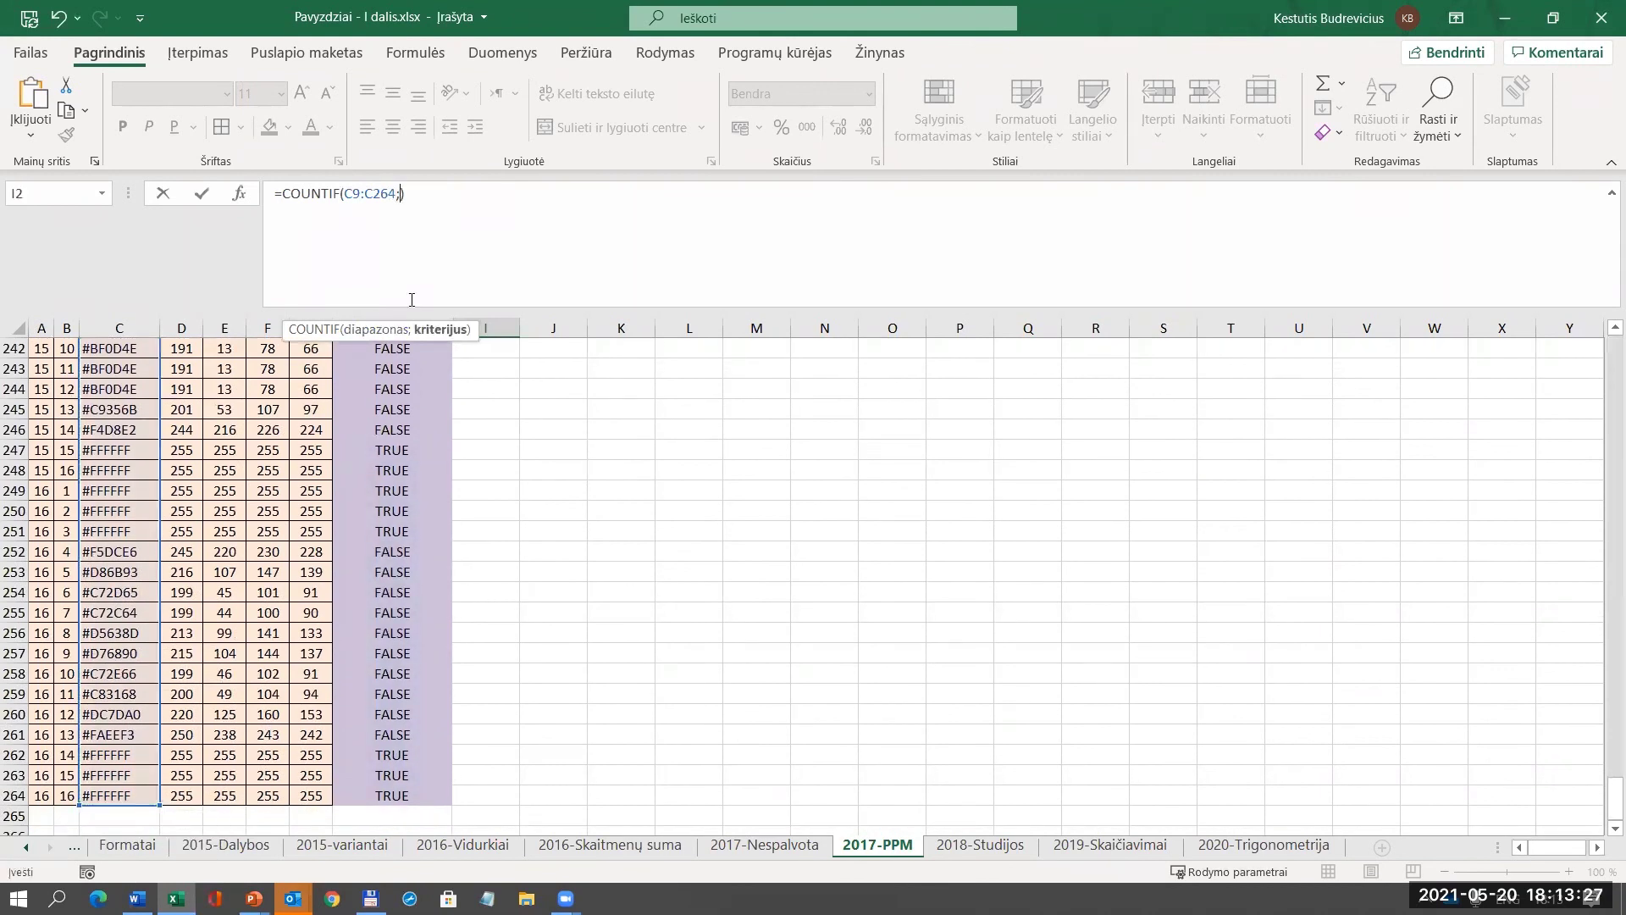
Set the COUNTIF criterion to "#FFFFFF", complete the formula and review it in I2.
text(")
text(#)
text(FFFF)
text(FF)
text(")
key(Return)
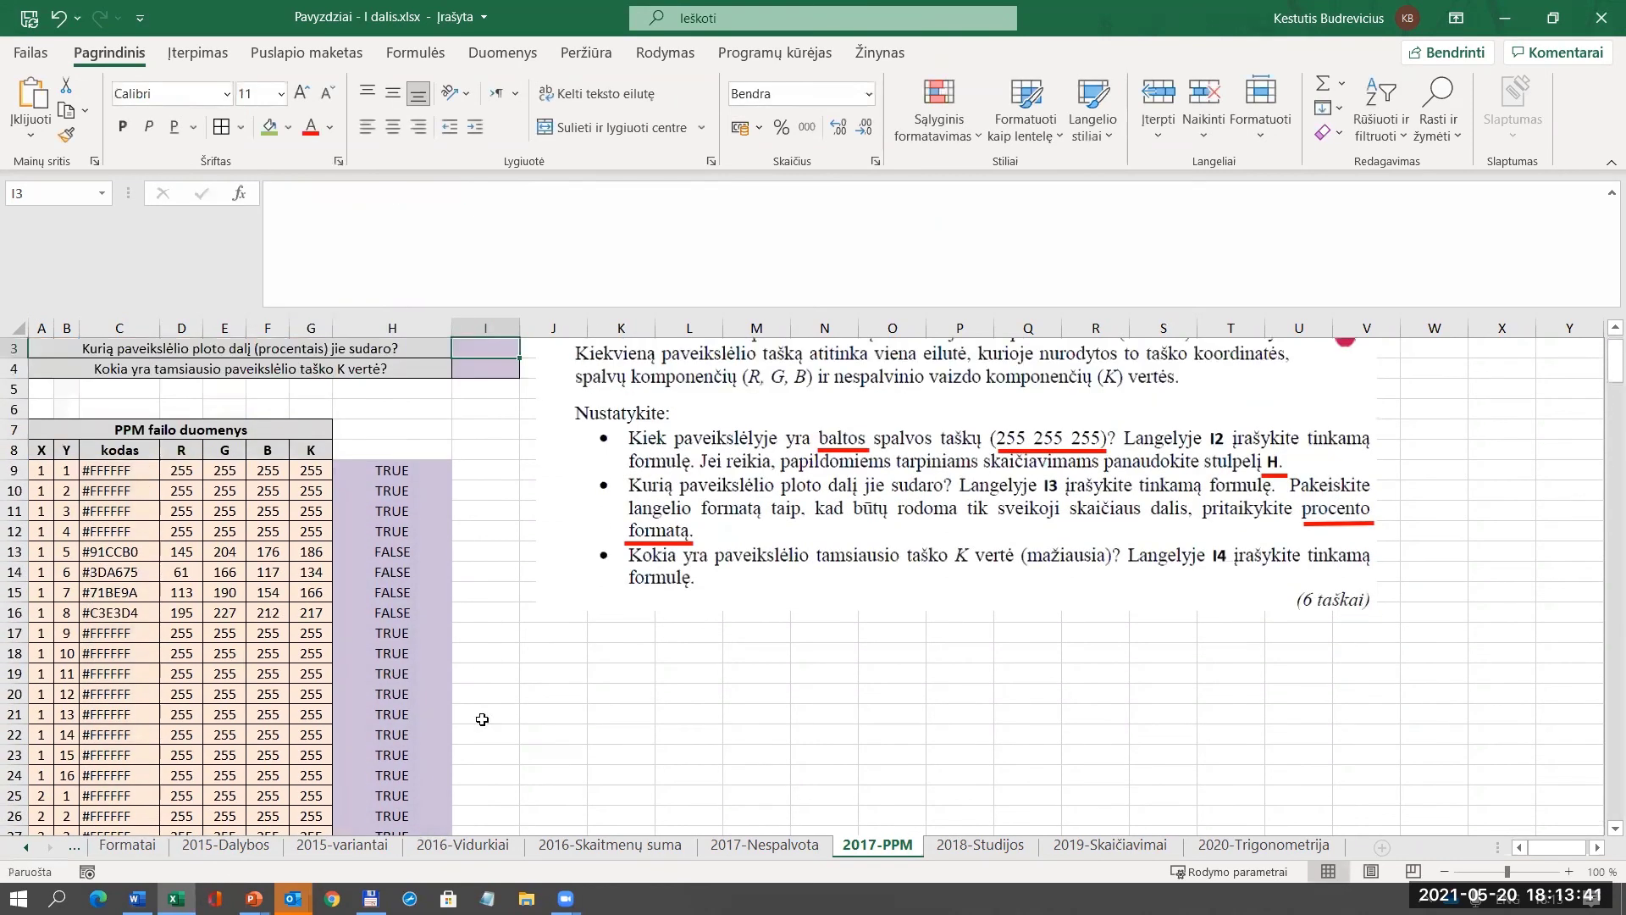
scroll(542, 576, up, 1)
click(489, 373)
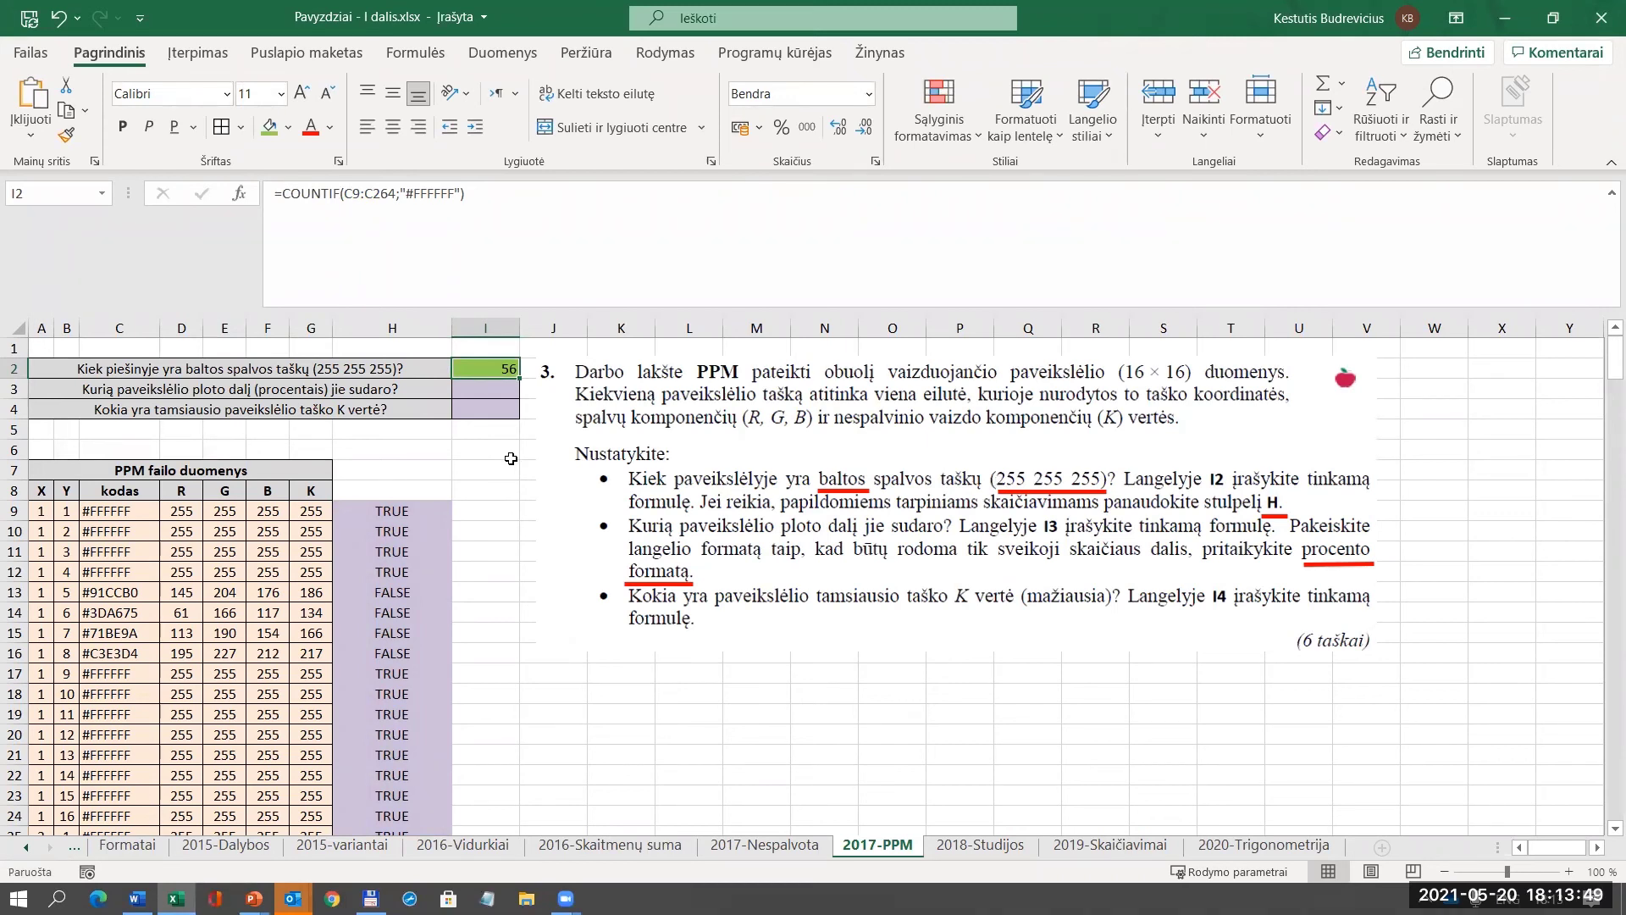
Switch to the presentation and advance to the slide on relative, absolute and mixed cell references.
key(alt+Tab)
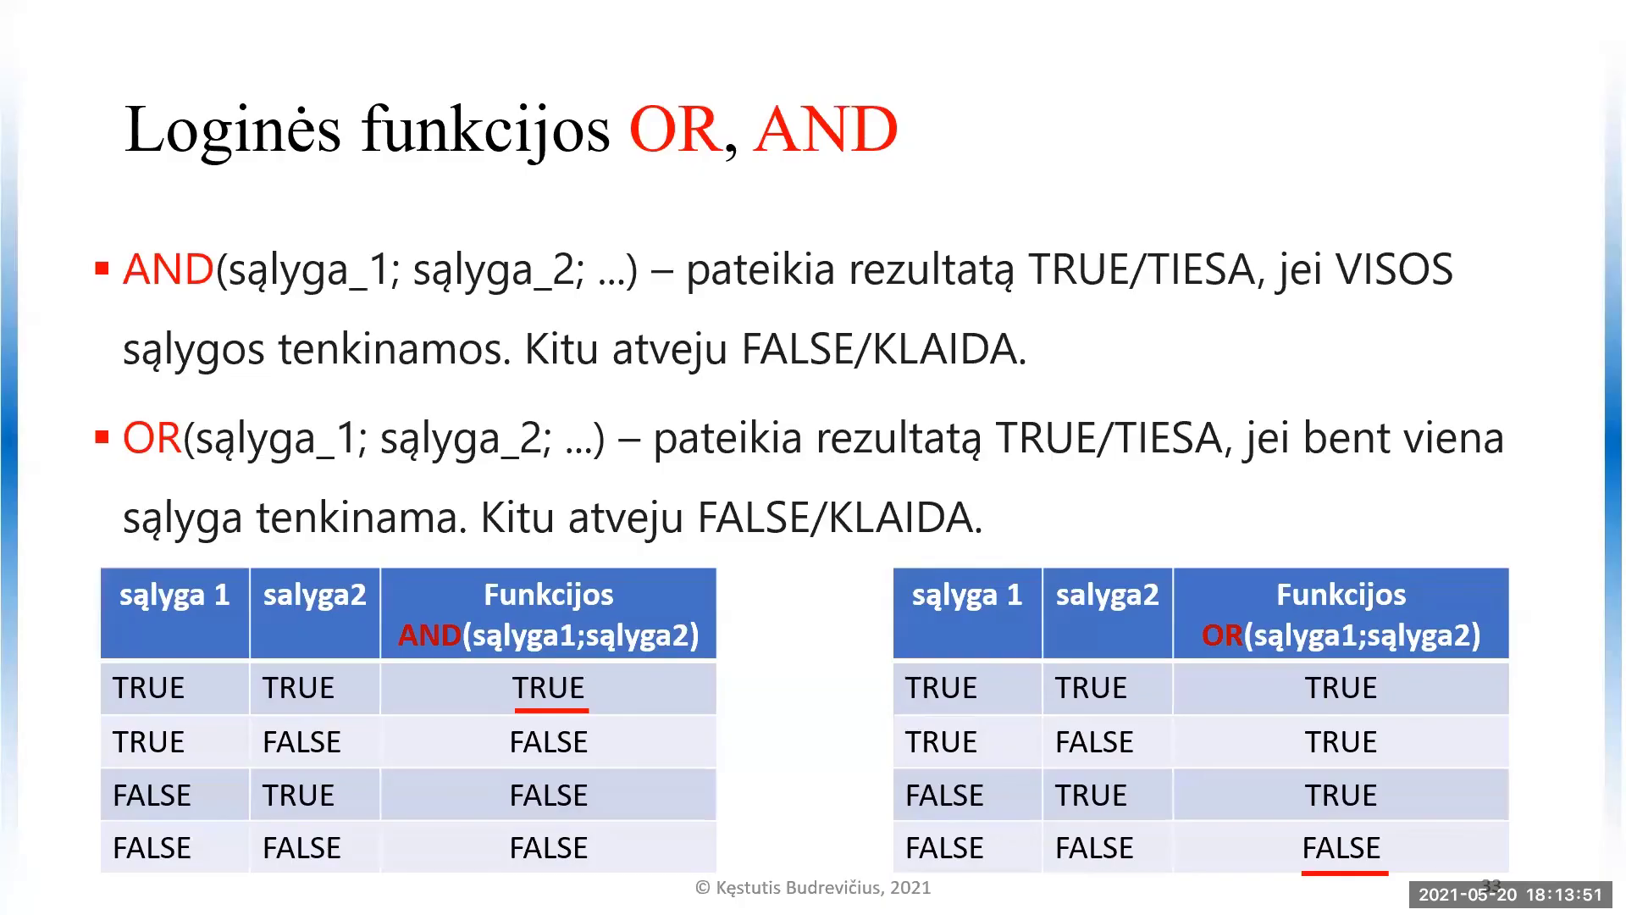
key(Right)
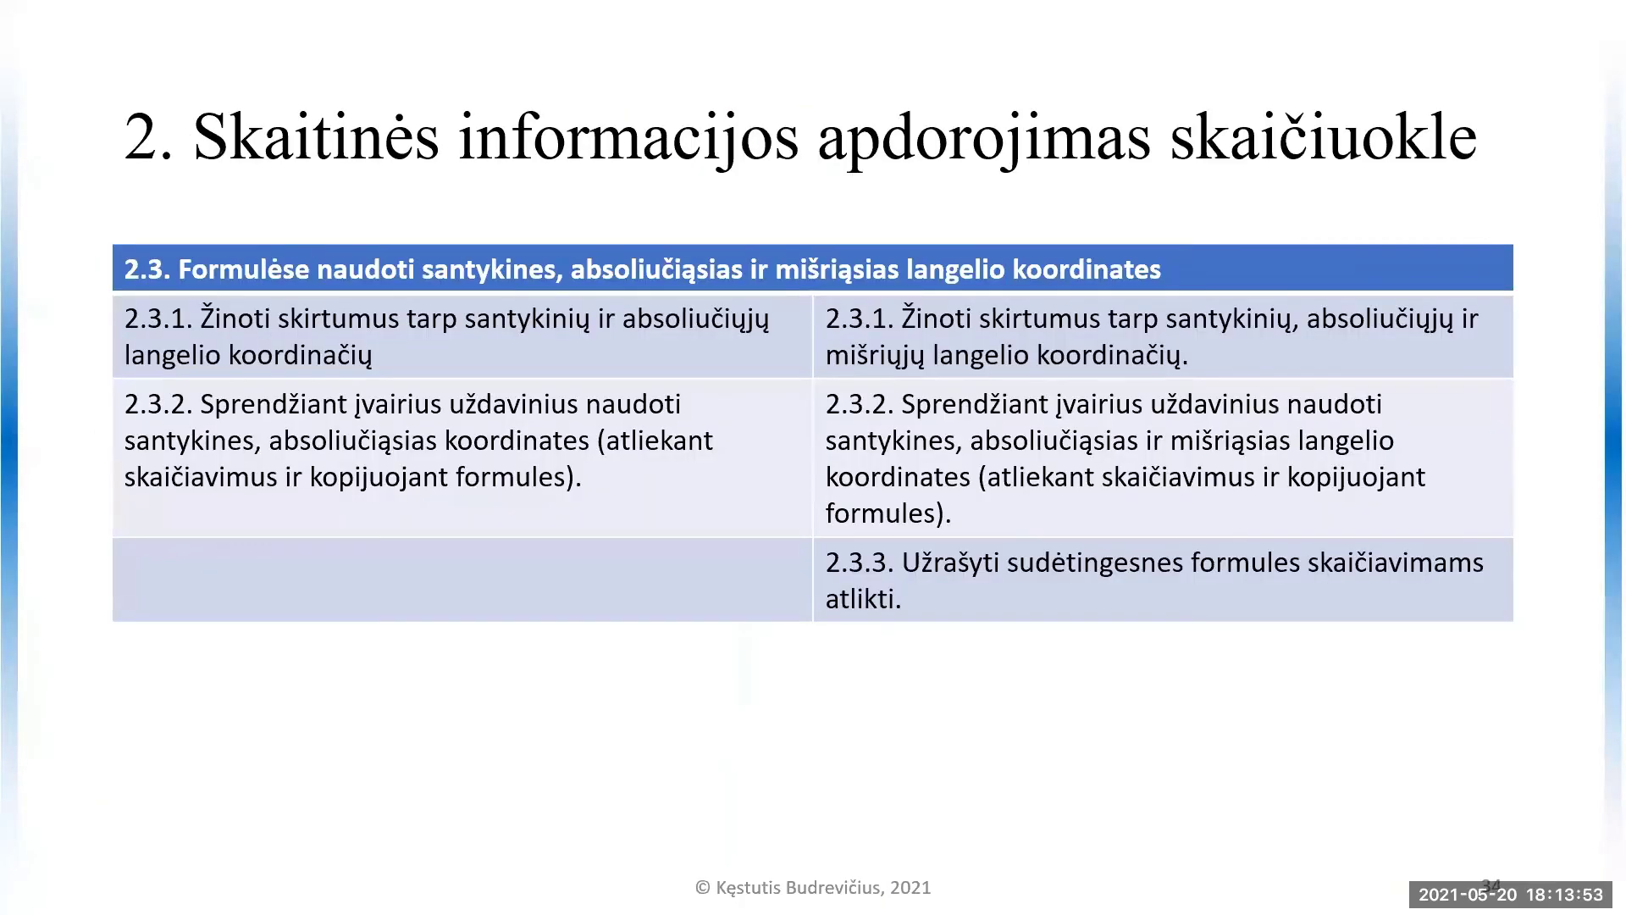
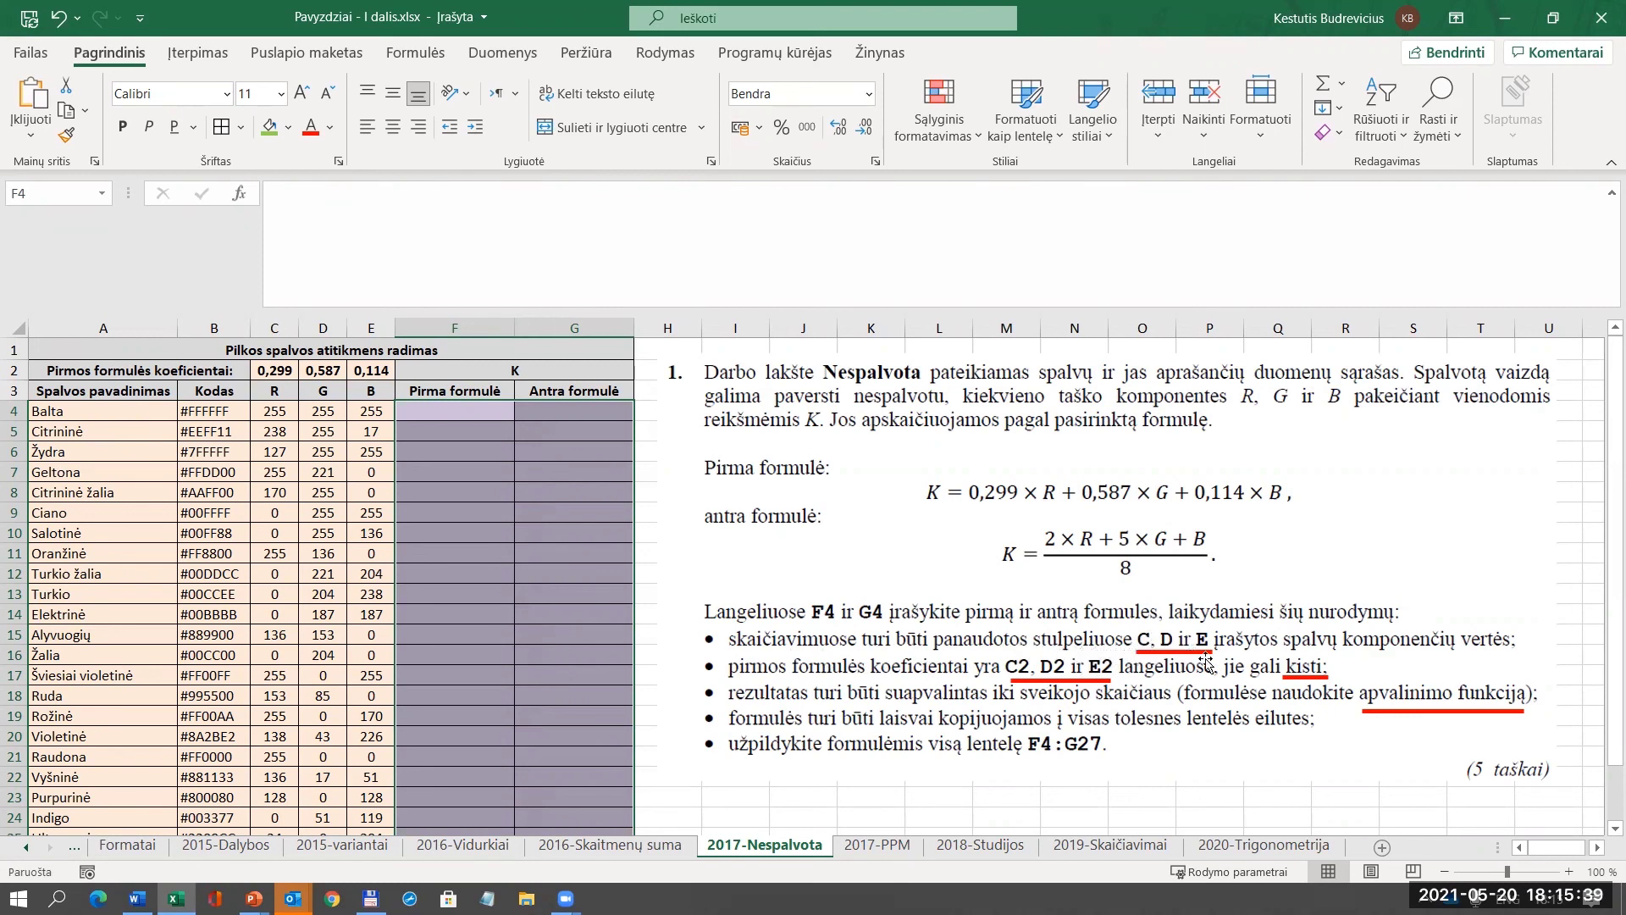
On the 2017-Nespalvota sheet, fill coefficient cells C2:E2 with green and begin the first formula in F4 with =C2*C4.
drag(275, 373, 373, 370)
click(268, 127)
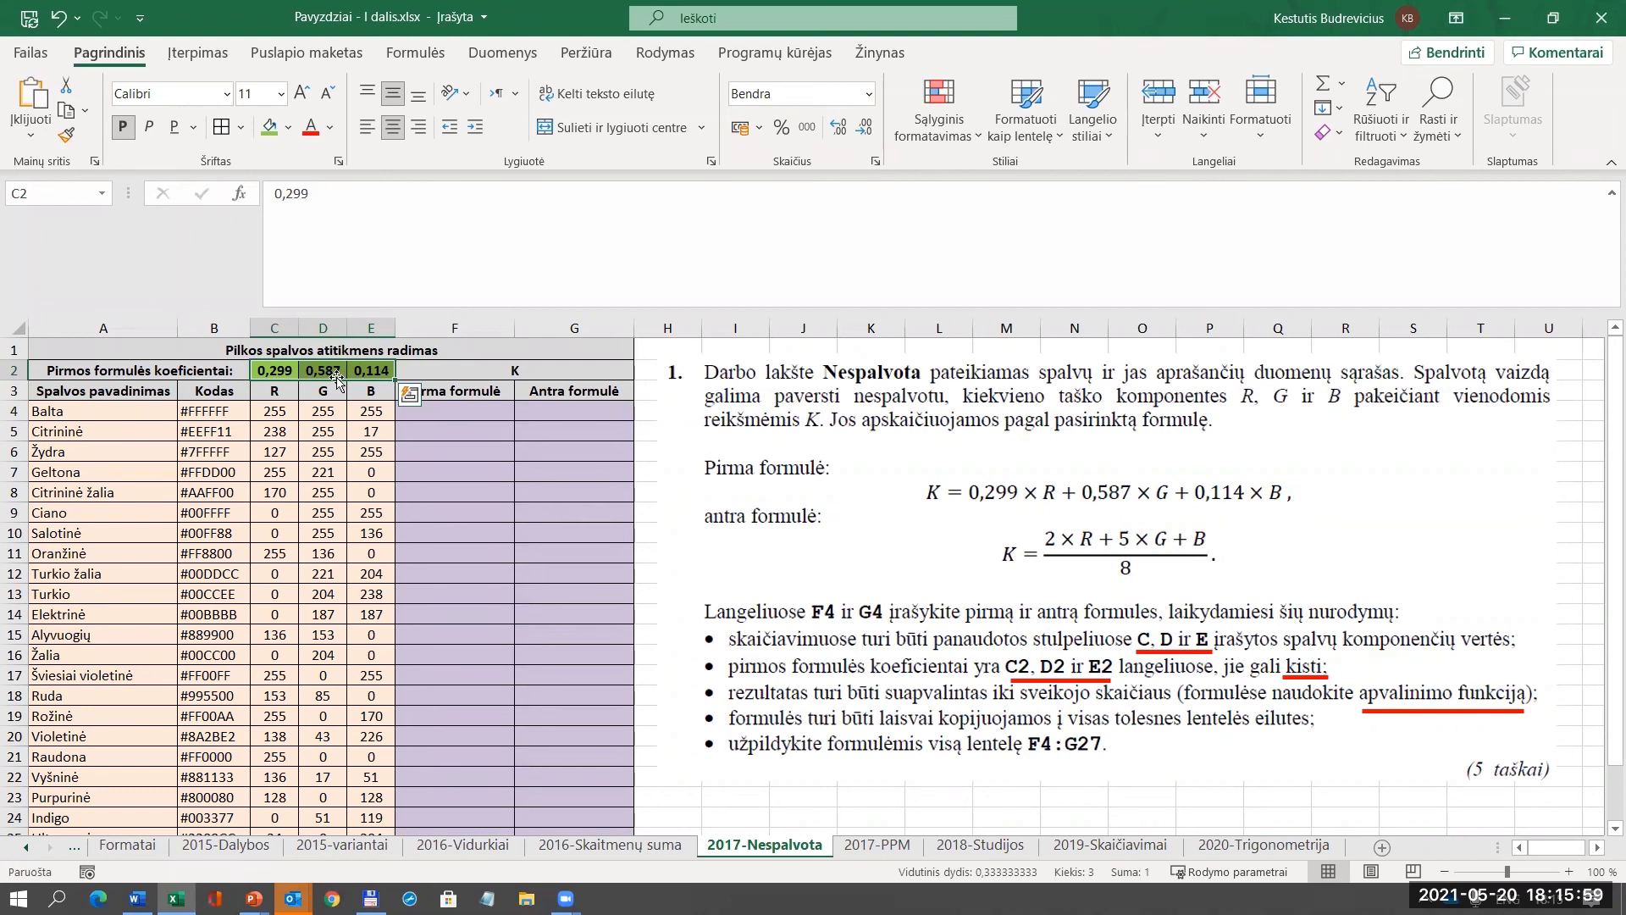
click(475, 409)
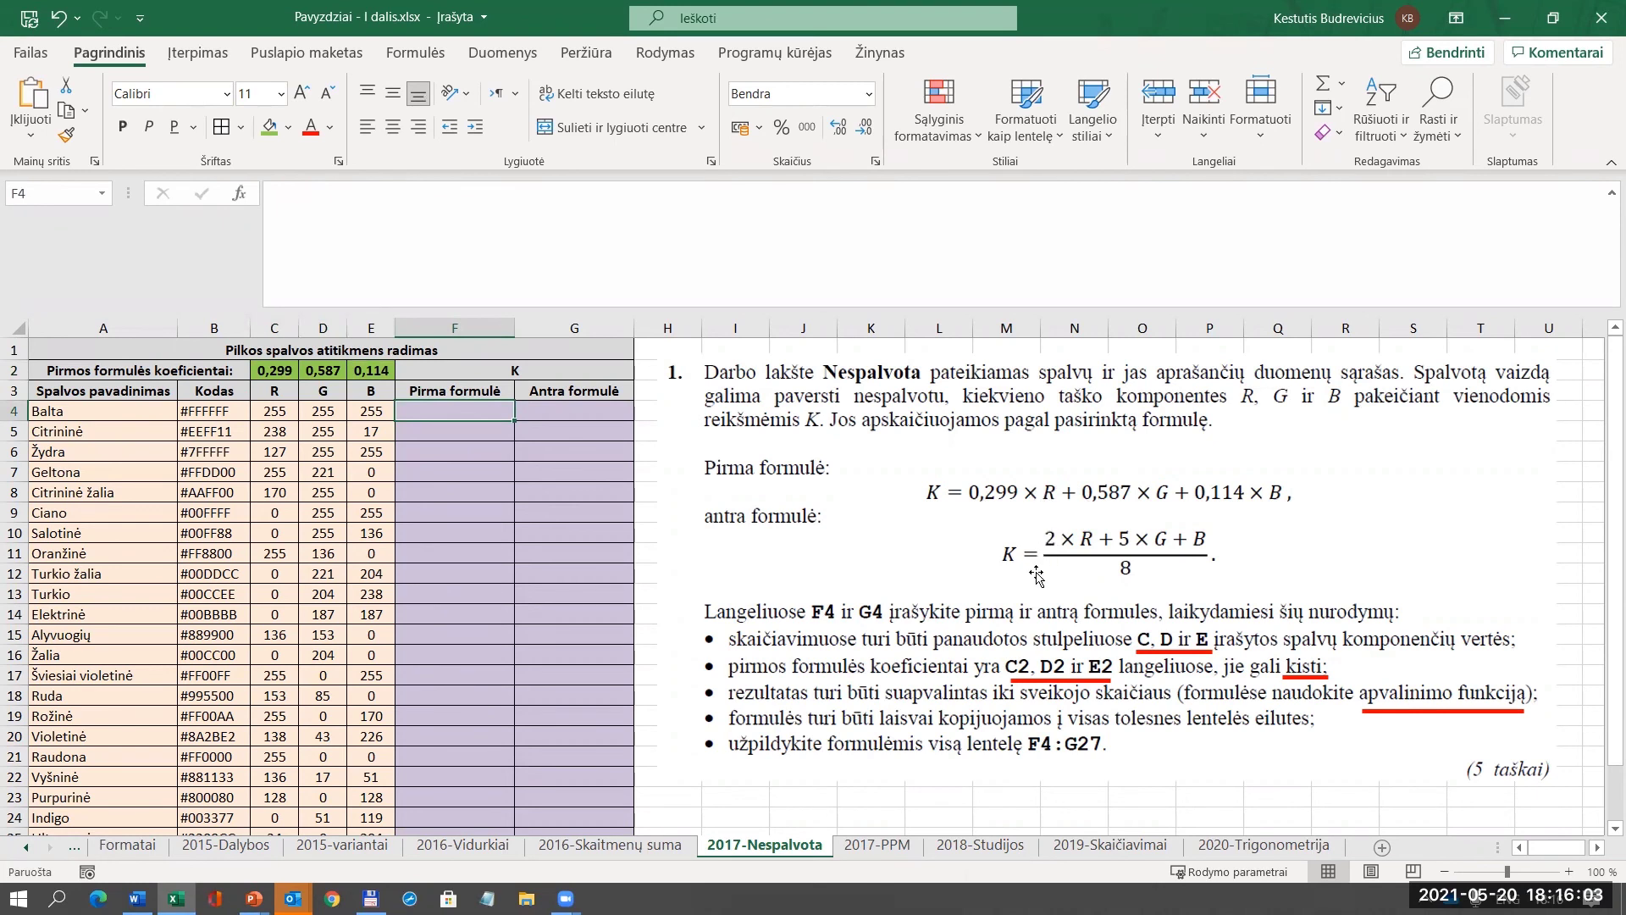
text(=)
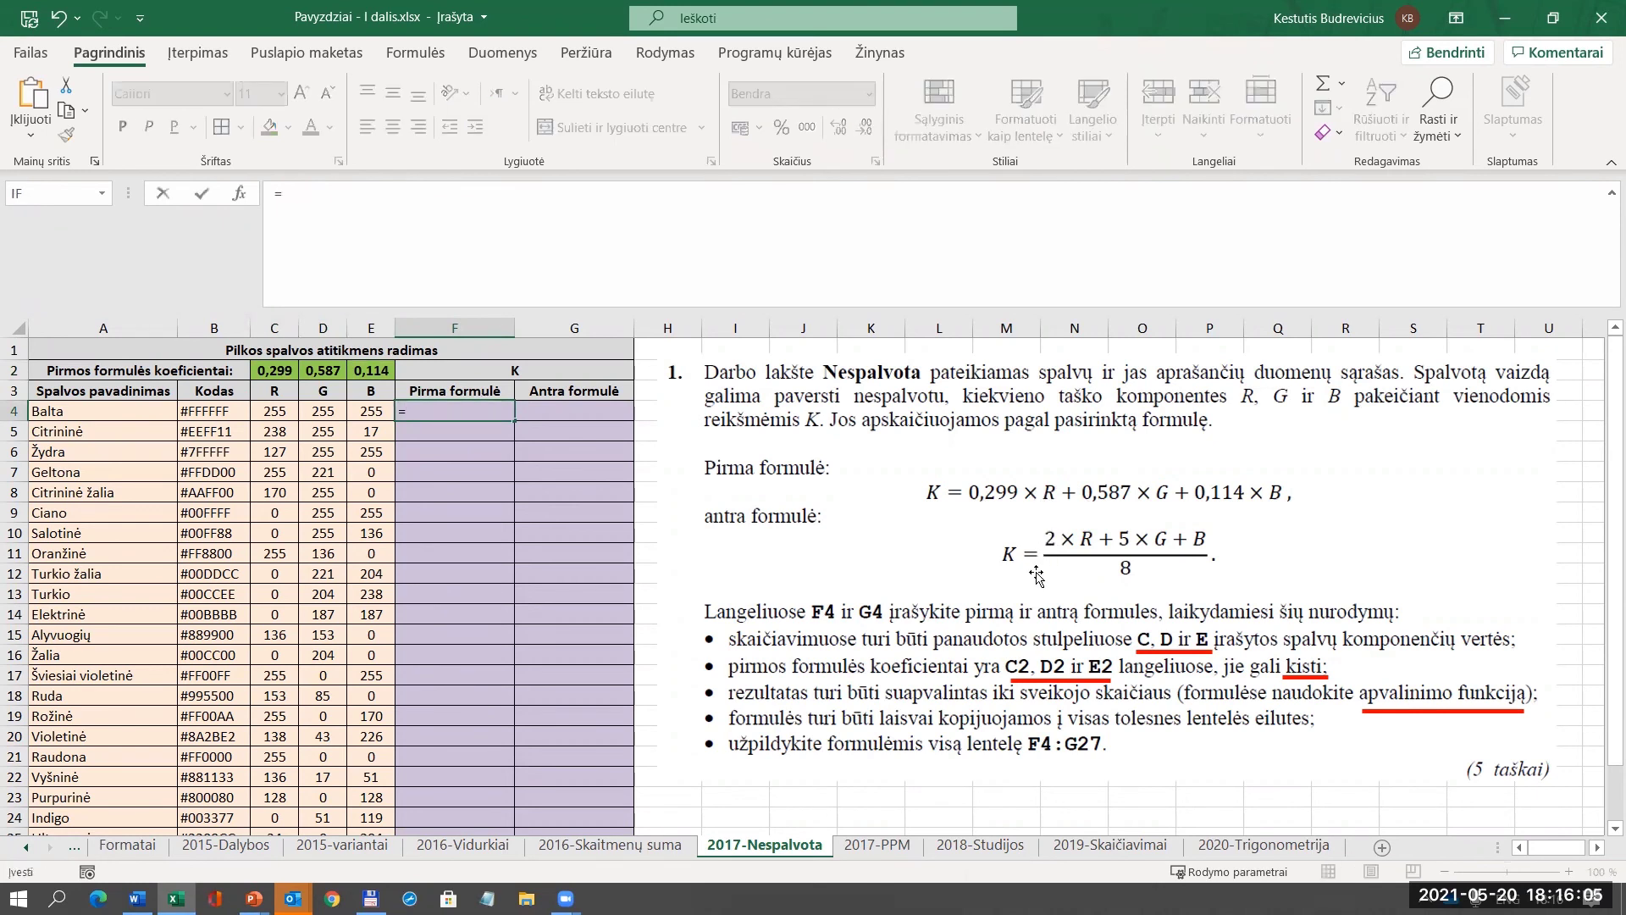
click(265, 371)
text(*)
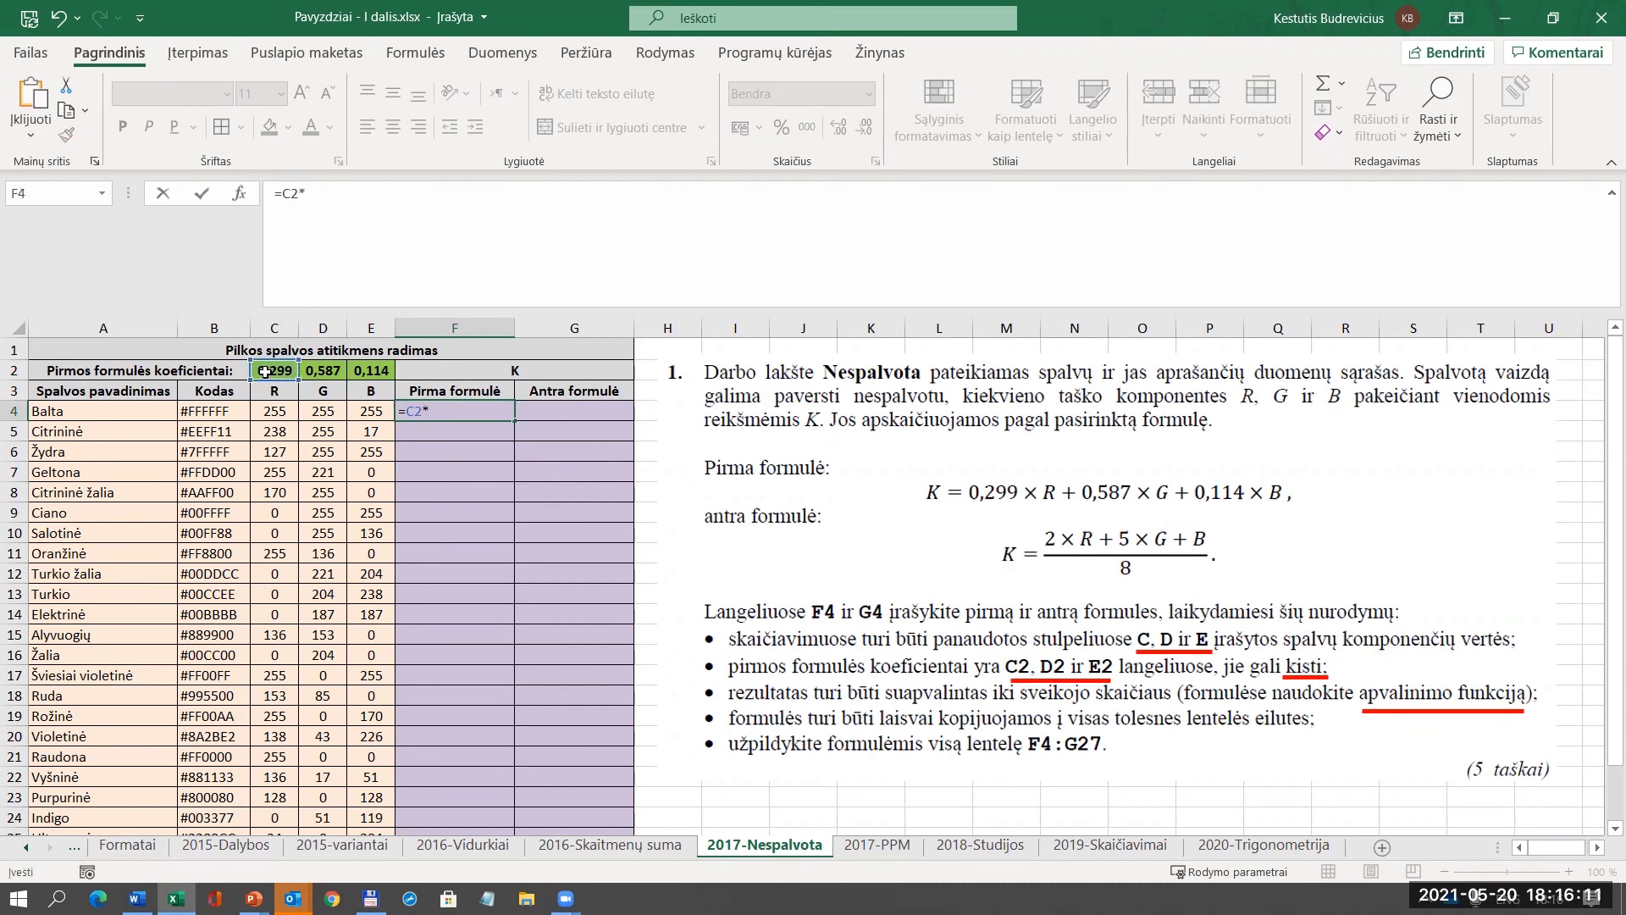
click(265, 410)
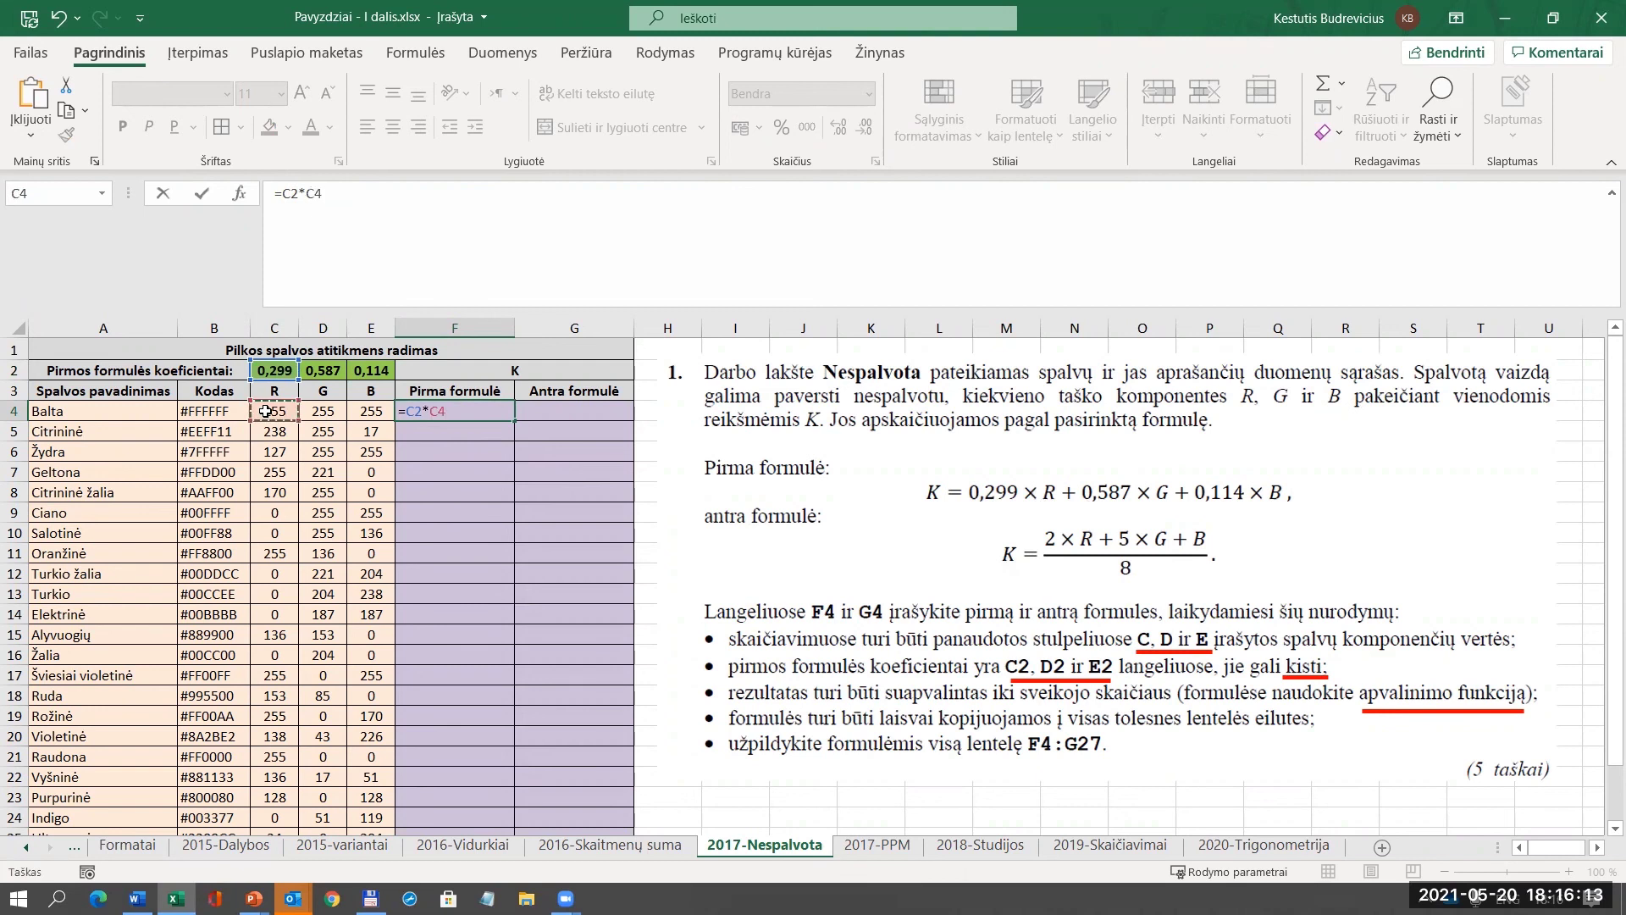
Complete the F4 formula by adding the products D2*D4 and E2*E4.
text(+)
click(313, 370)
text(*)
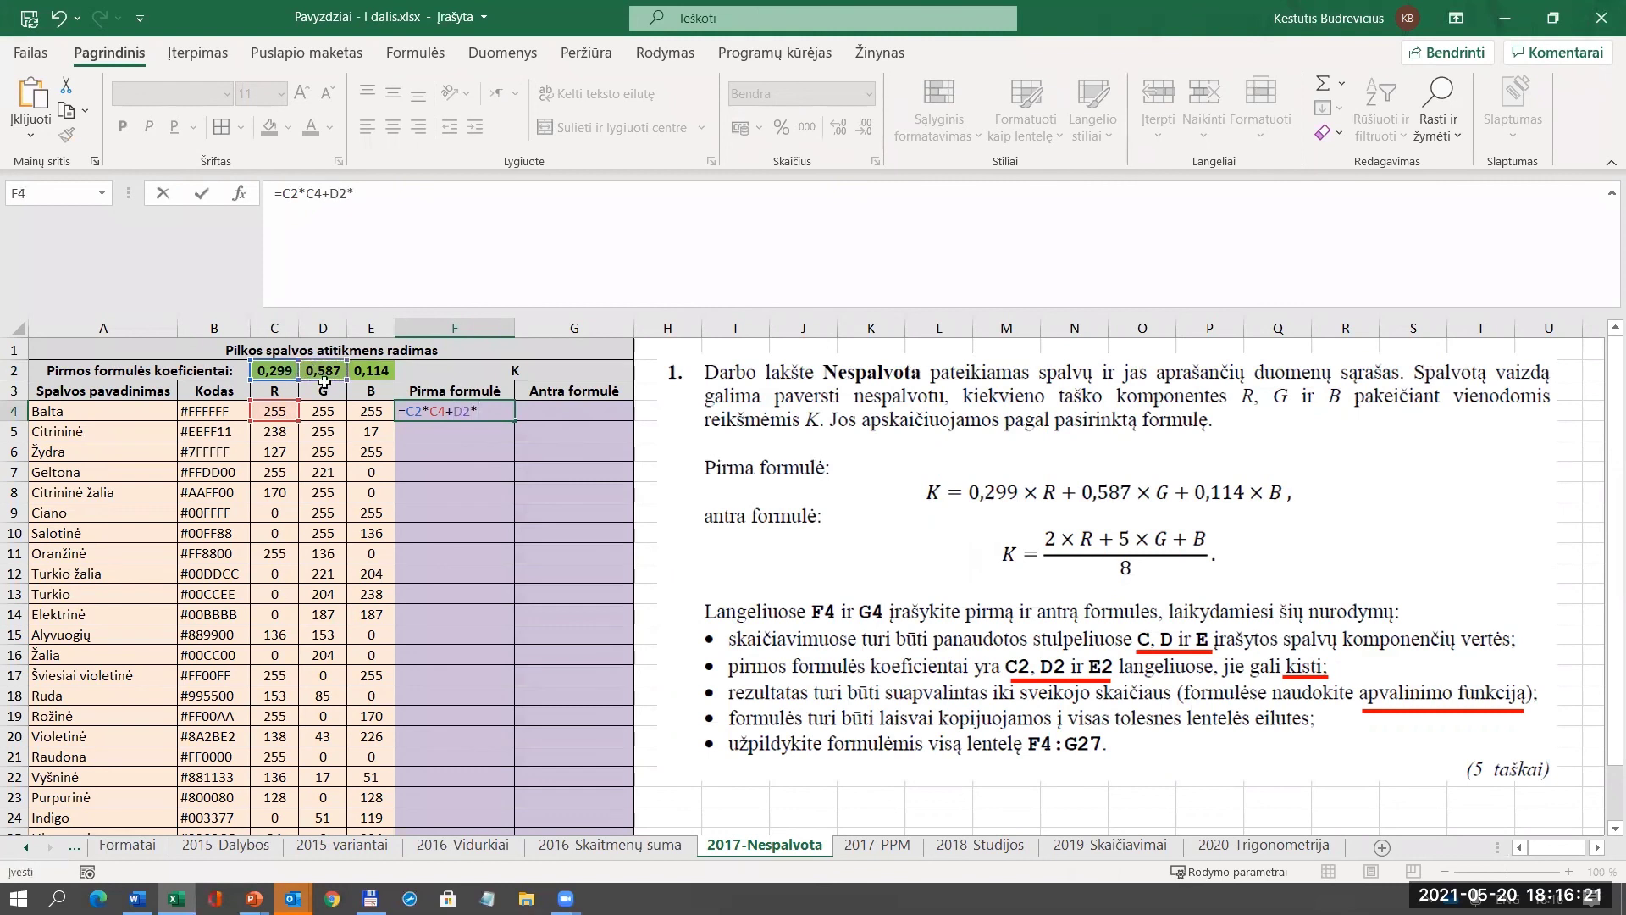
click(316, 409)
text(+)
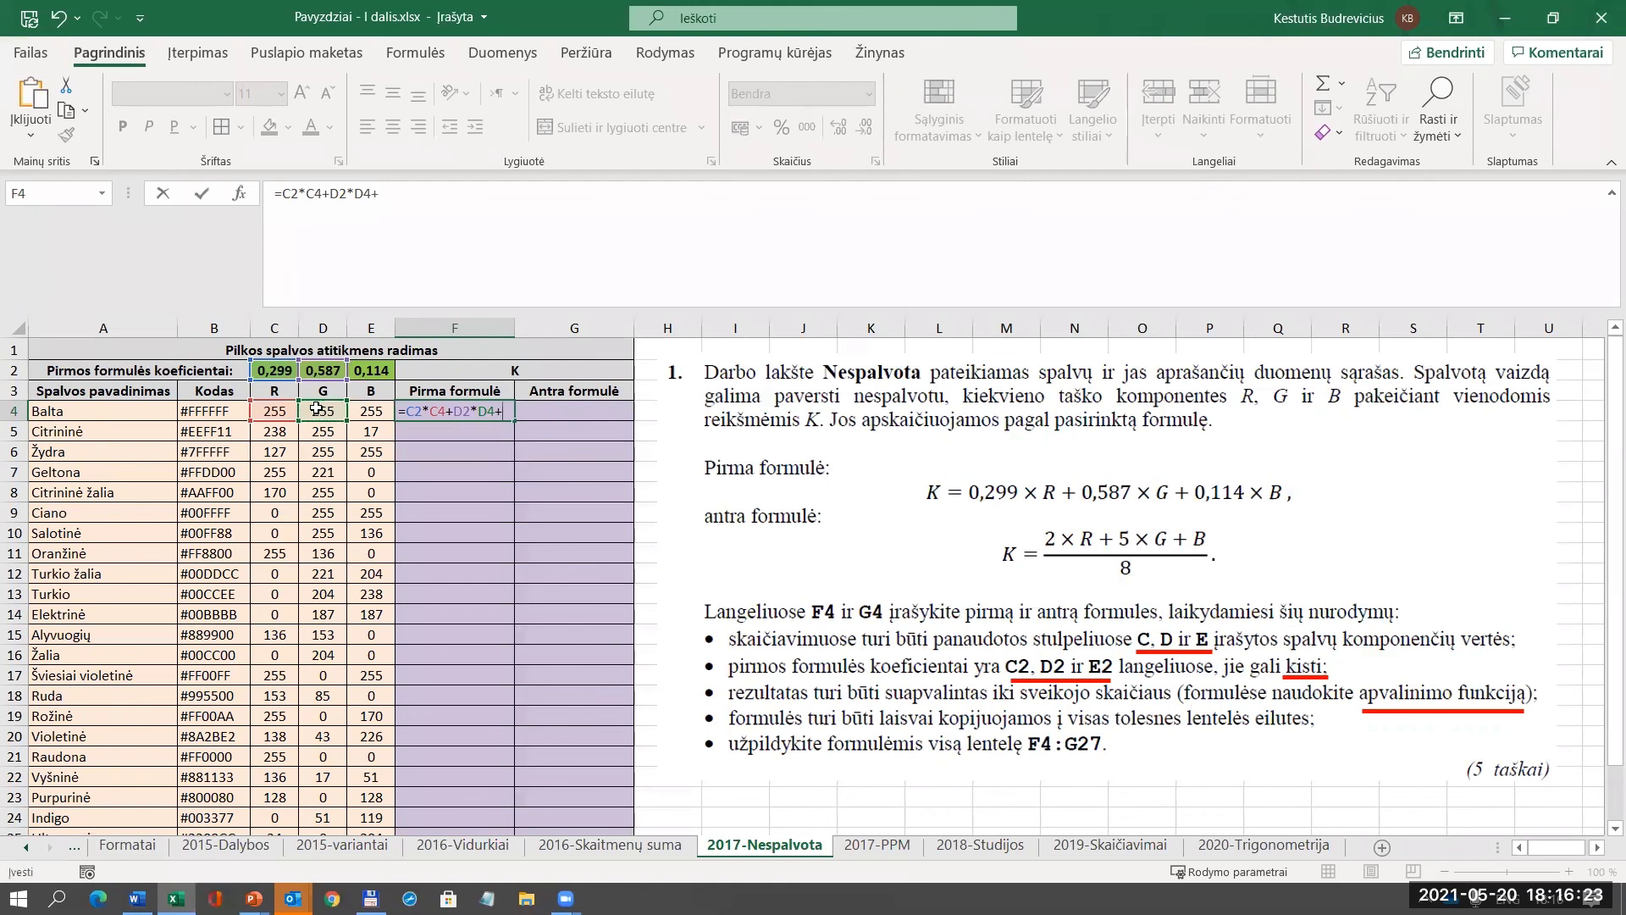
click(371, 372)
text(*)
click(378, 412)
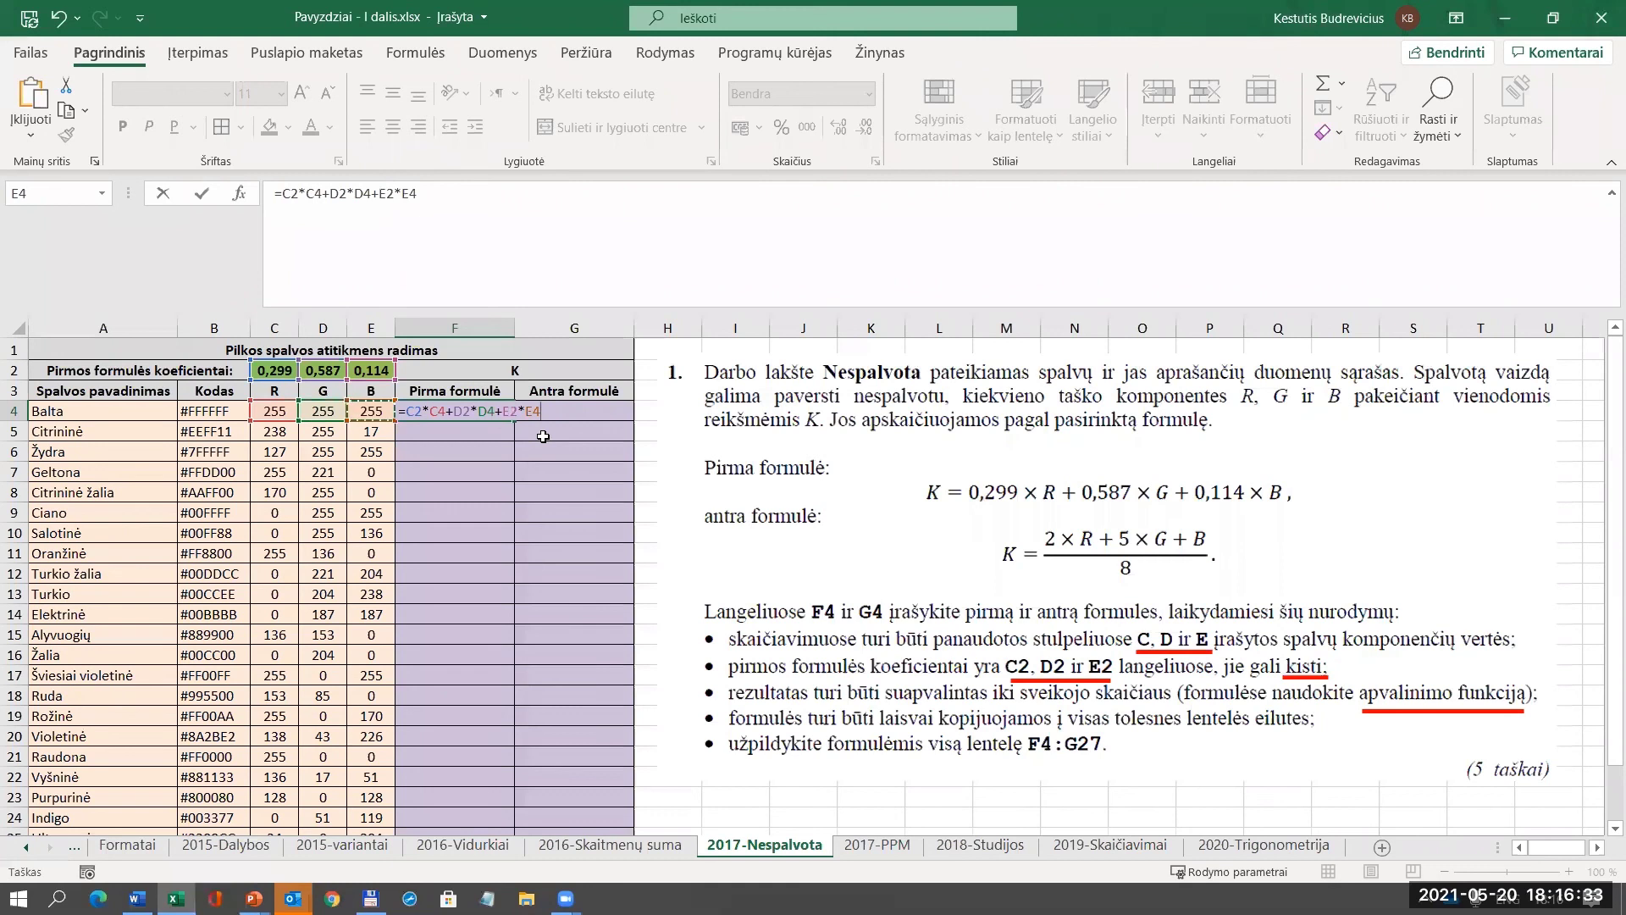
key(Return)
Copy the F4 formula down to F13 and examine which cells the copy in F5 refers to.
click(500, 411)
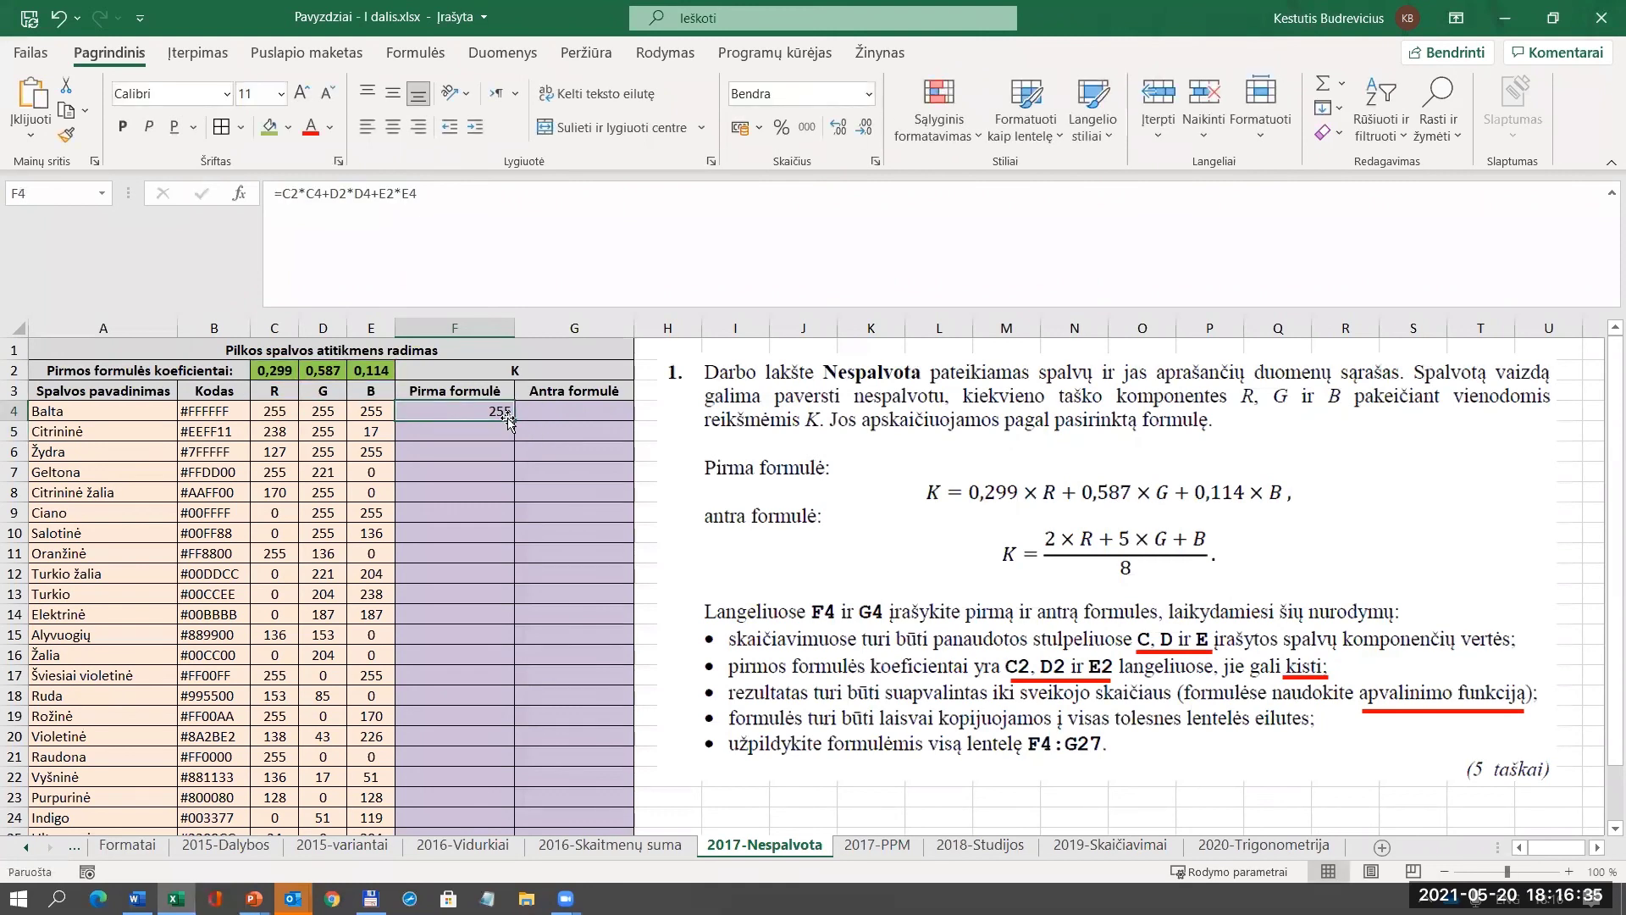
drag(510, 420, 510, 597)
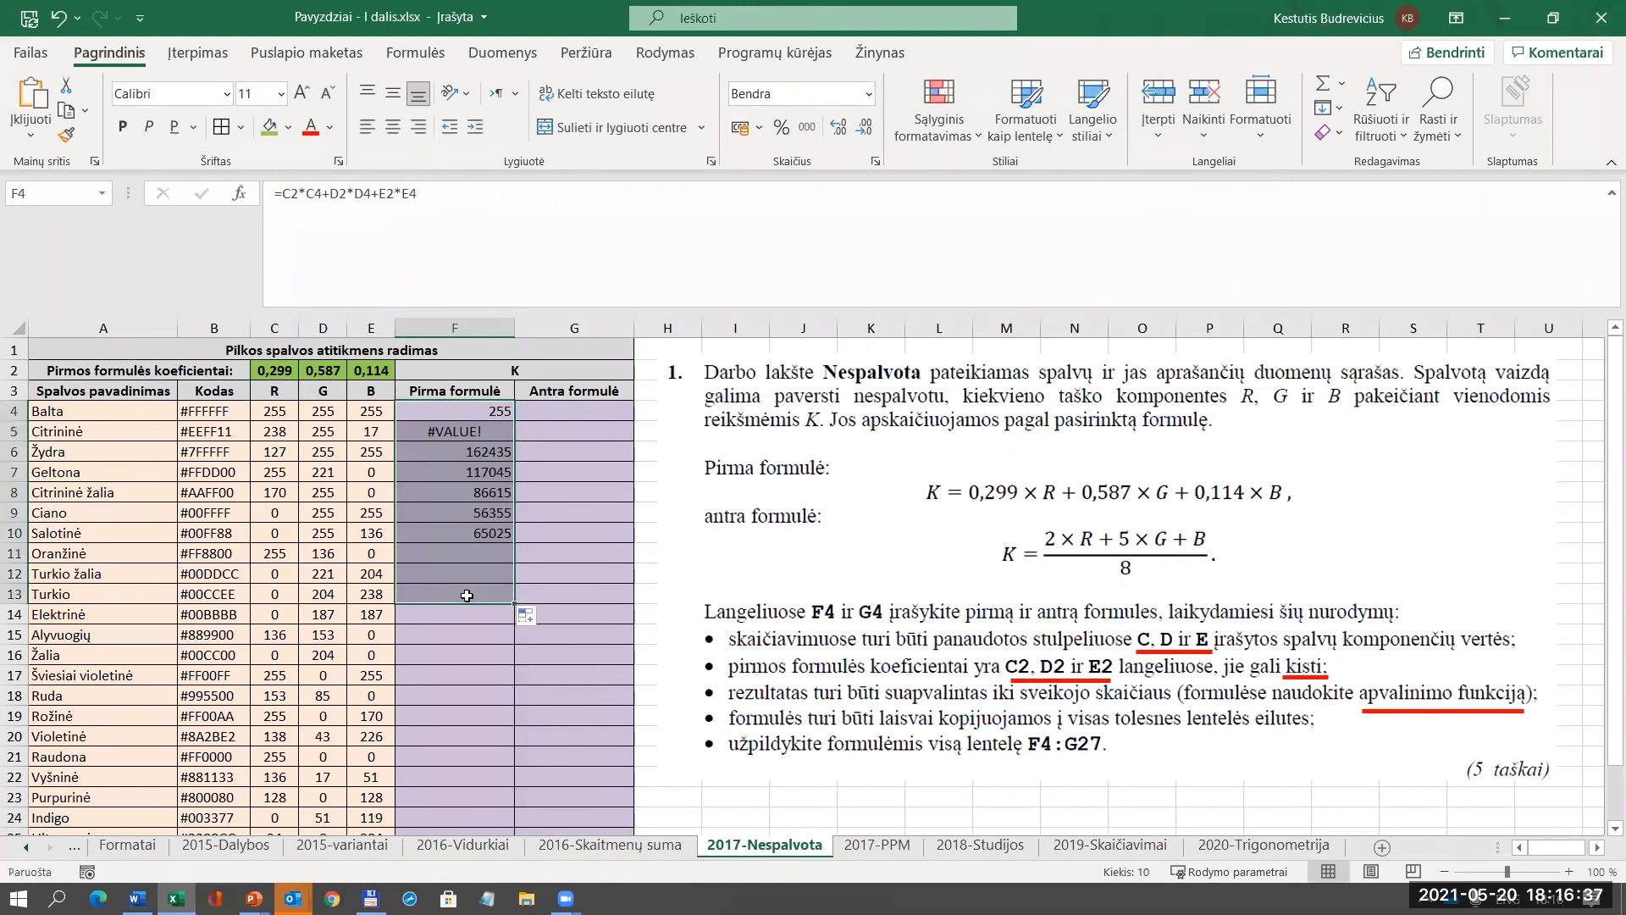
click(471, 432)
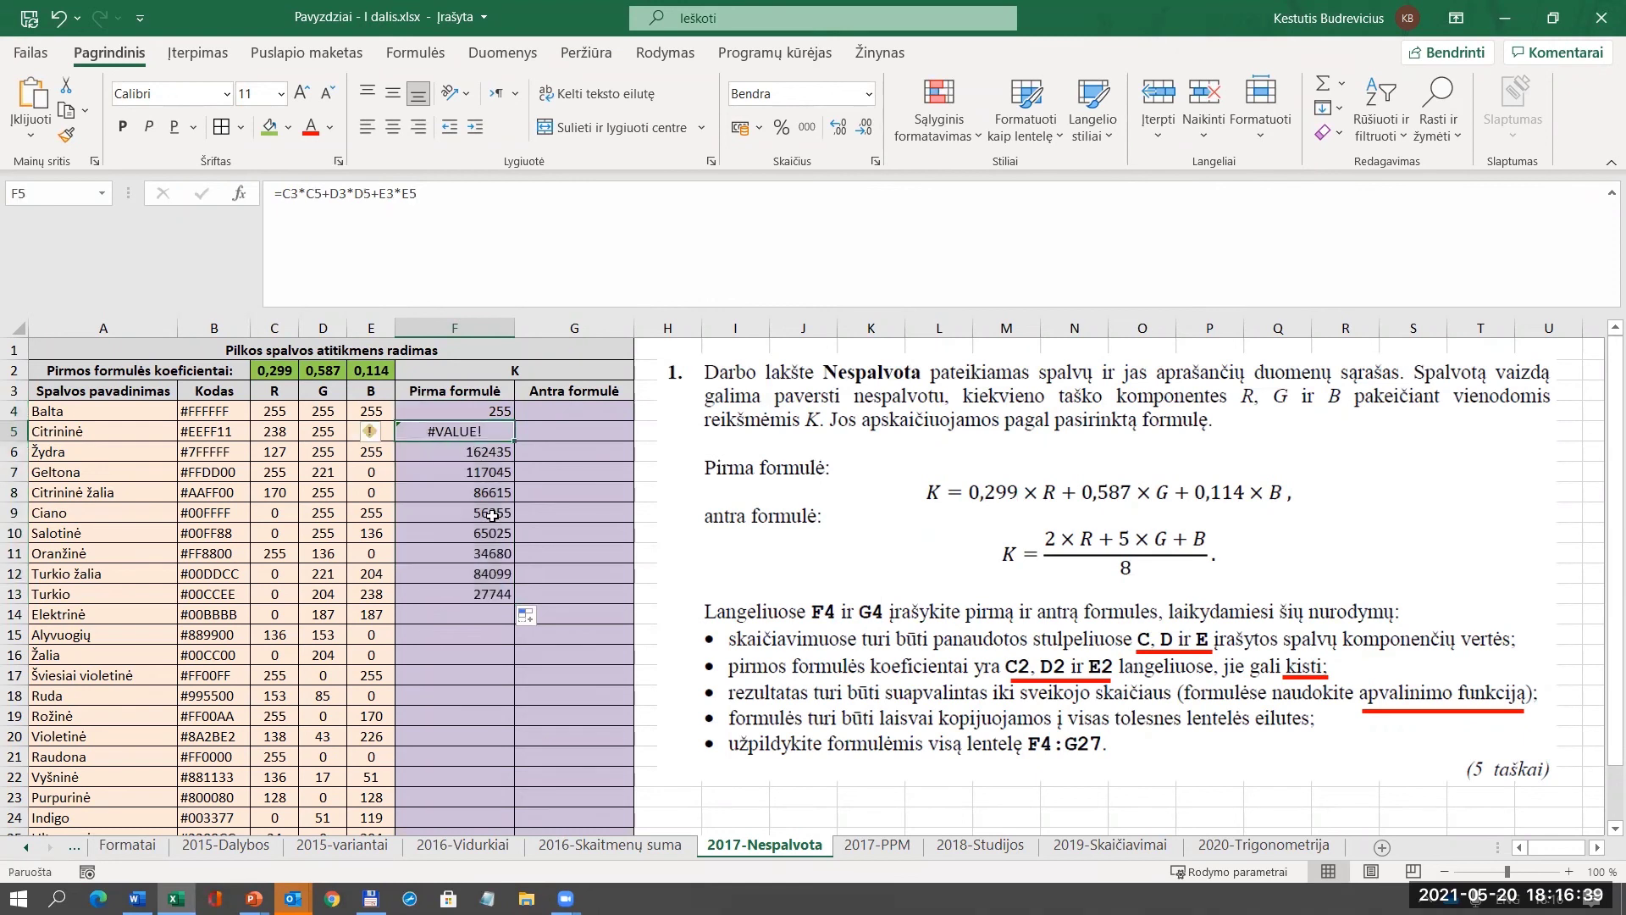
click(408, 195)
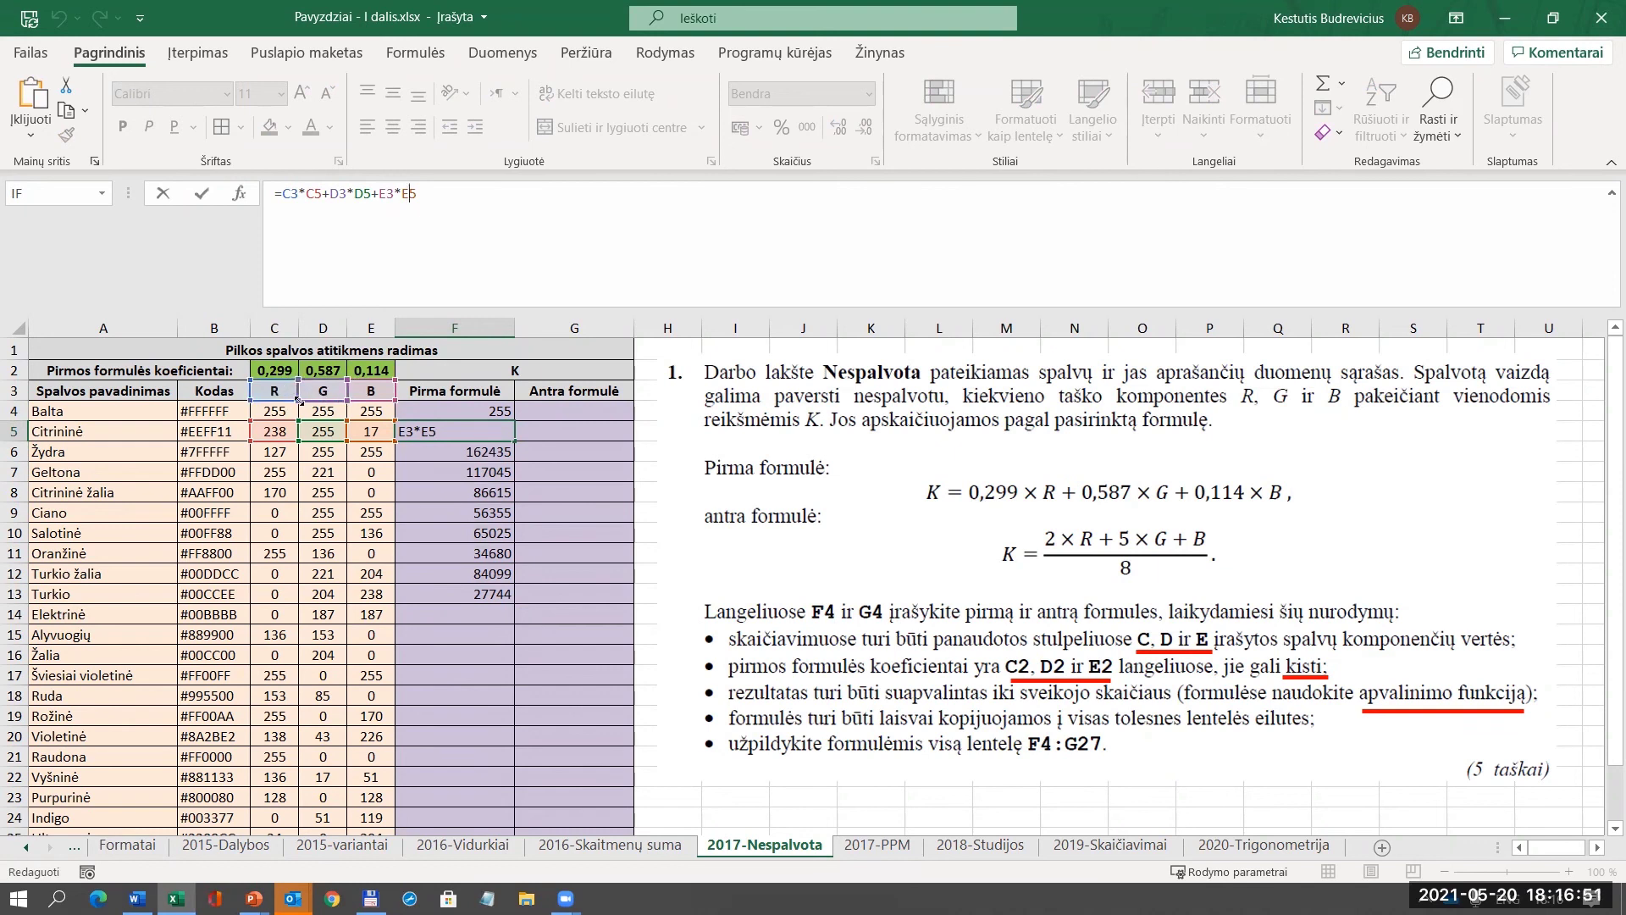
key(ctrl+Return)
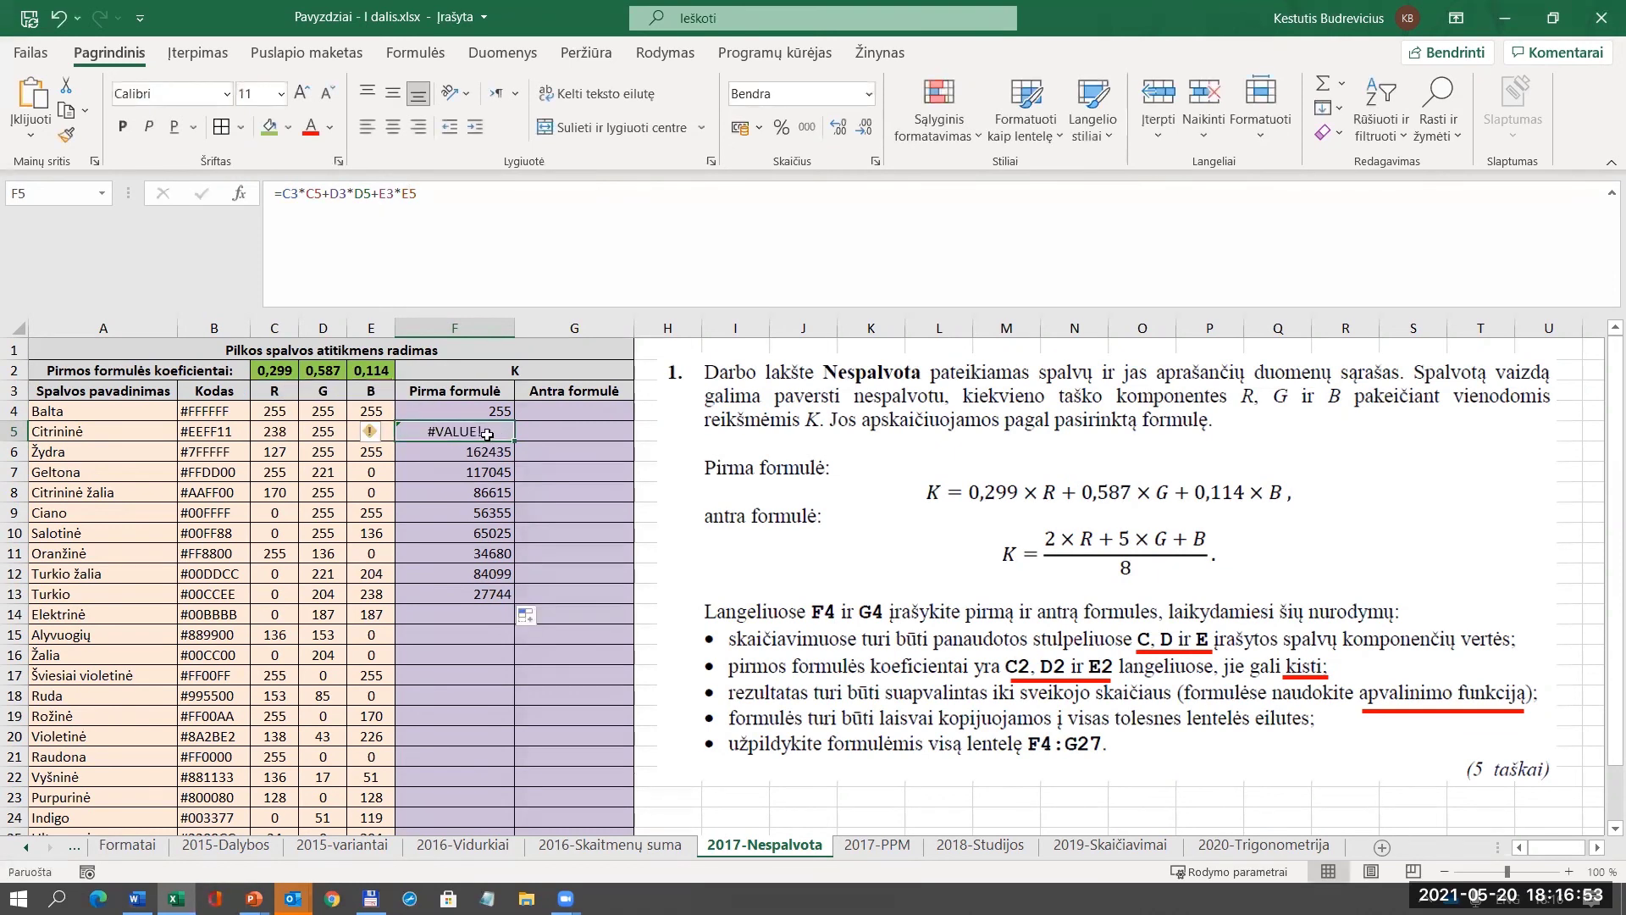
Make the coefficient references C2, D2 and E2 absolute in the F4 formula: =$C$2*C4+$D$2*D4+$E$2*E4.
click(497, 410)
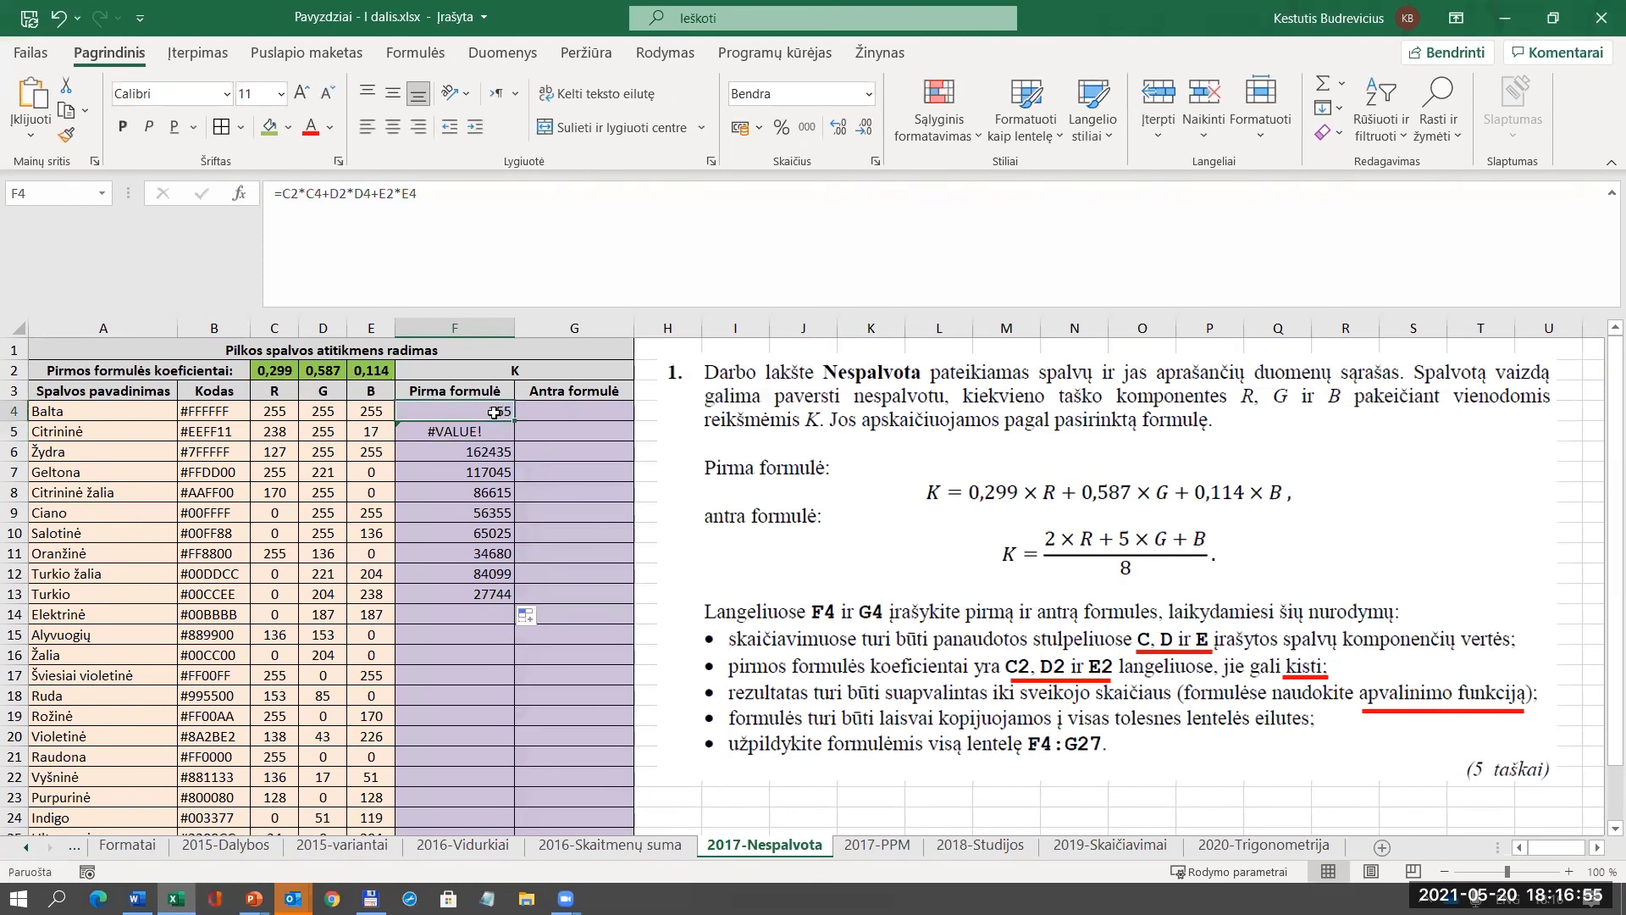
click(307, 194)
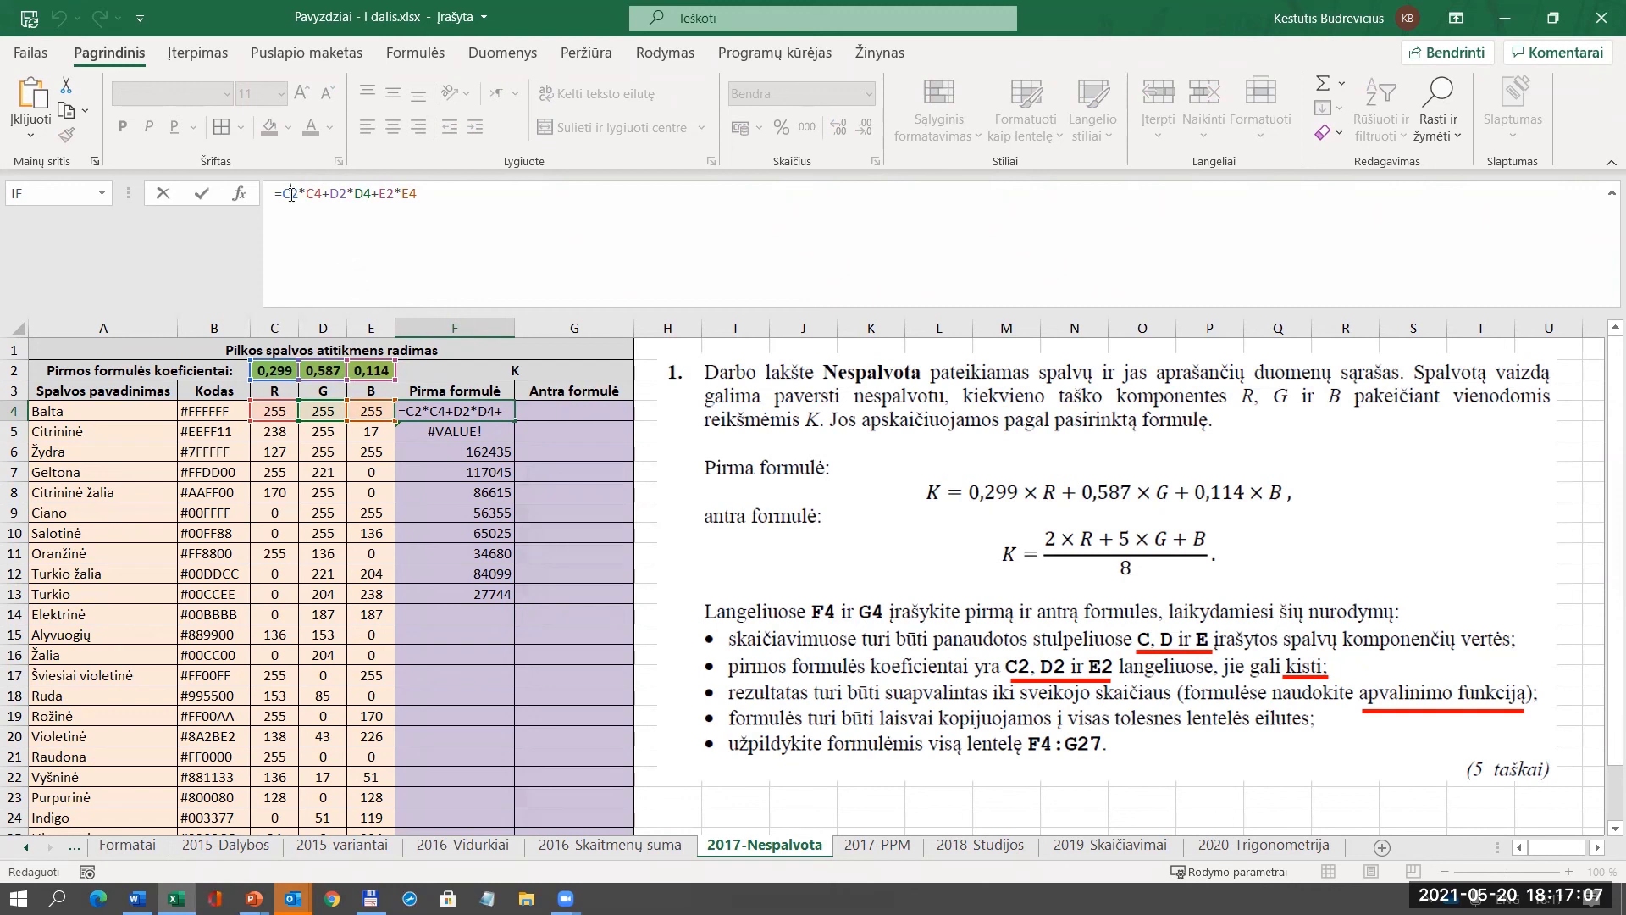
key(F4)
click(354, 195)
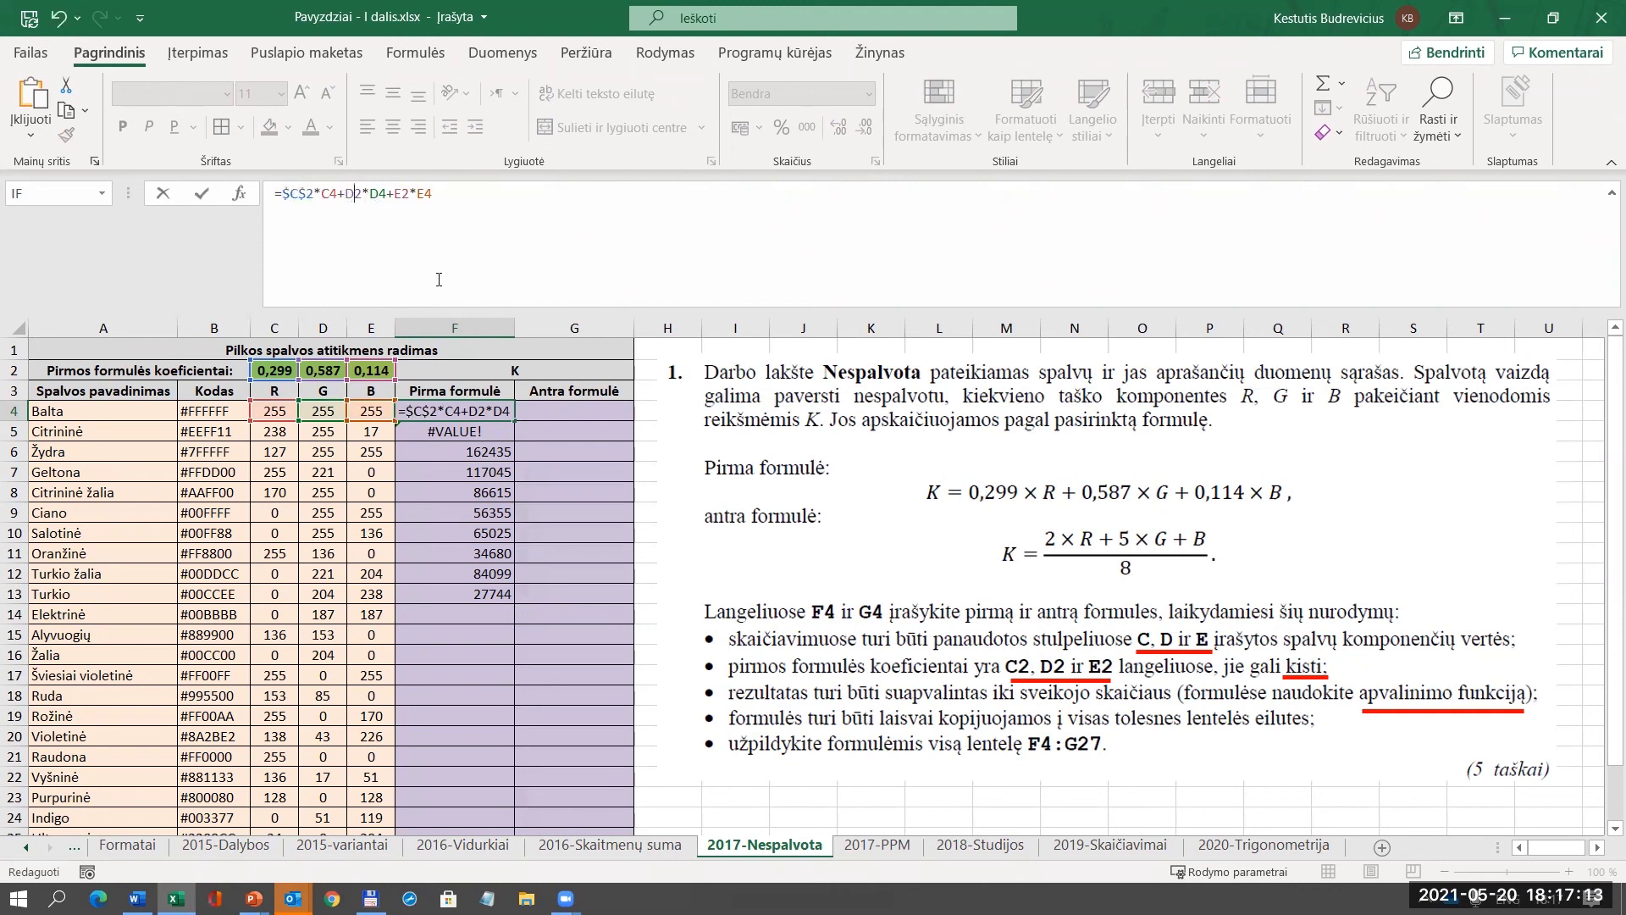
key(F4)
click(415, 196)
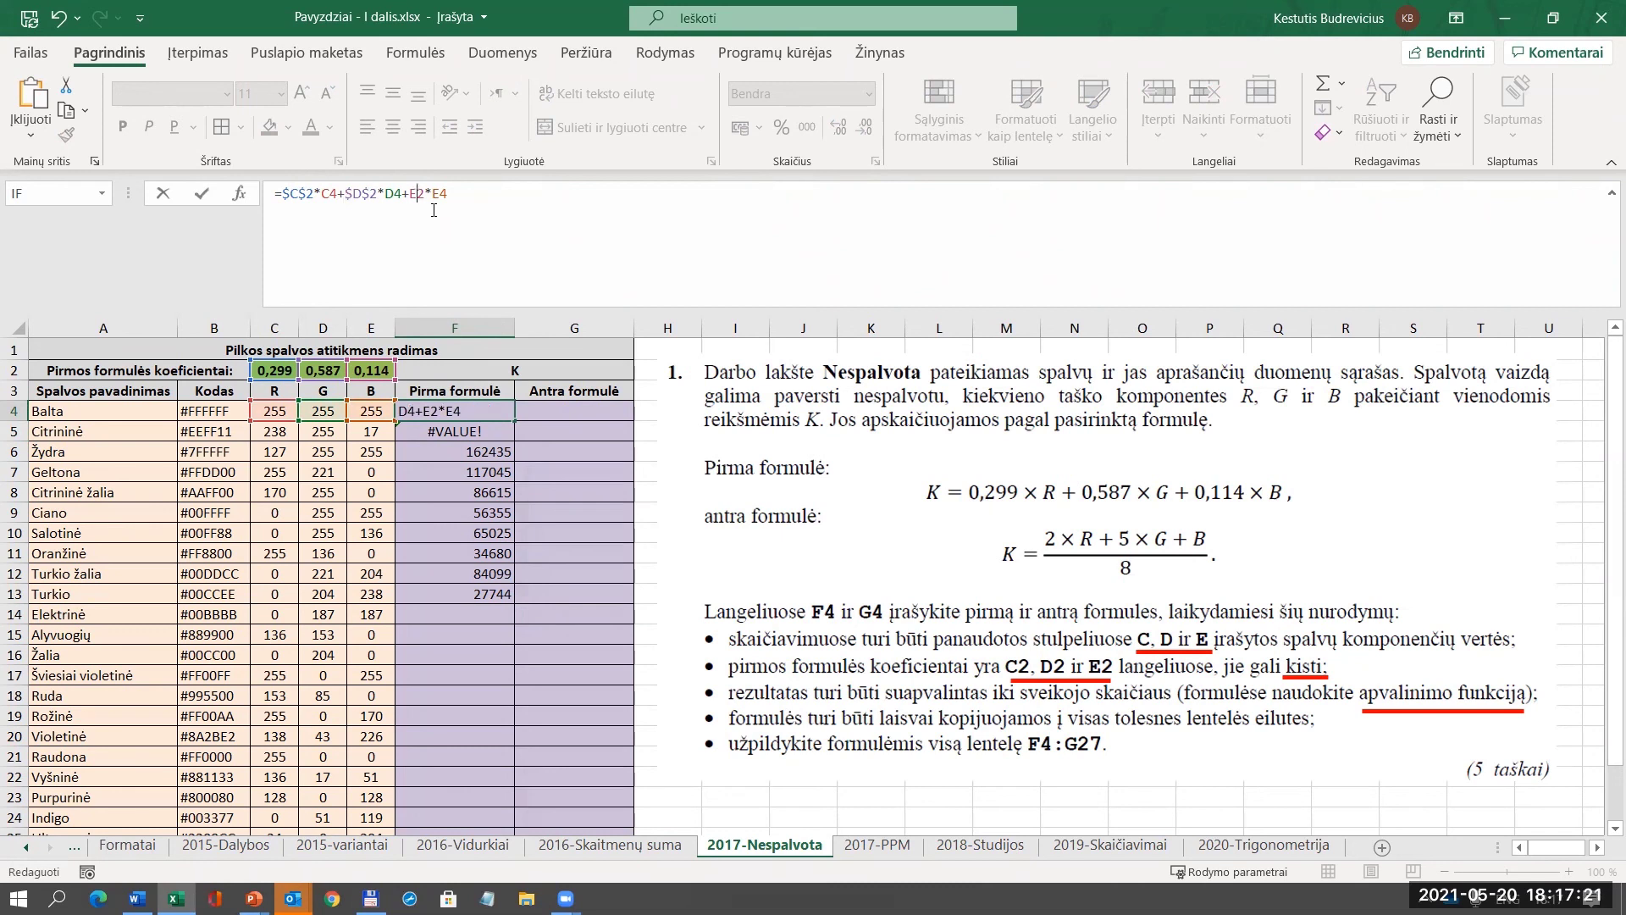
key(F4)
click(514, 198)
key(Return)
Copy the F4 formula down to F27 and examine which cells the copy in F7 refers to.
click(487, 411)
double_click(513, 421)
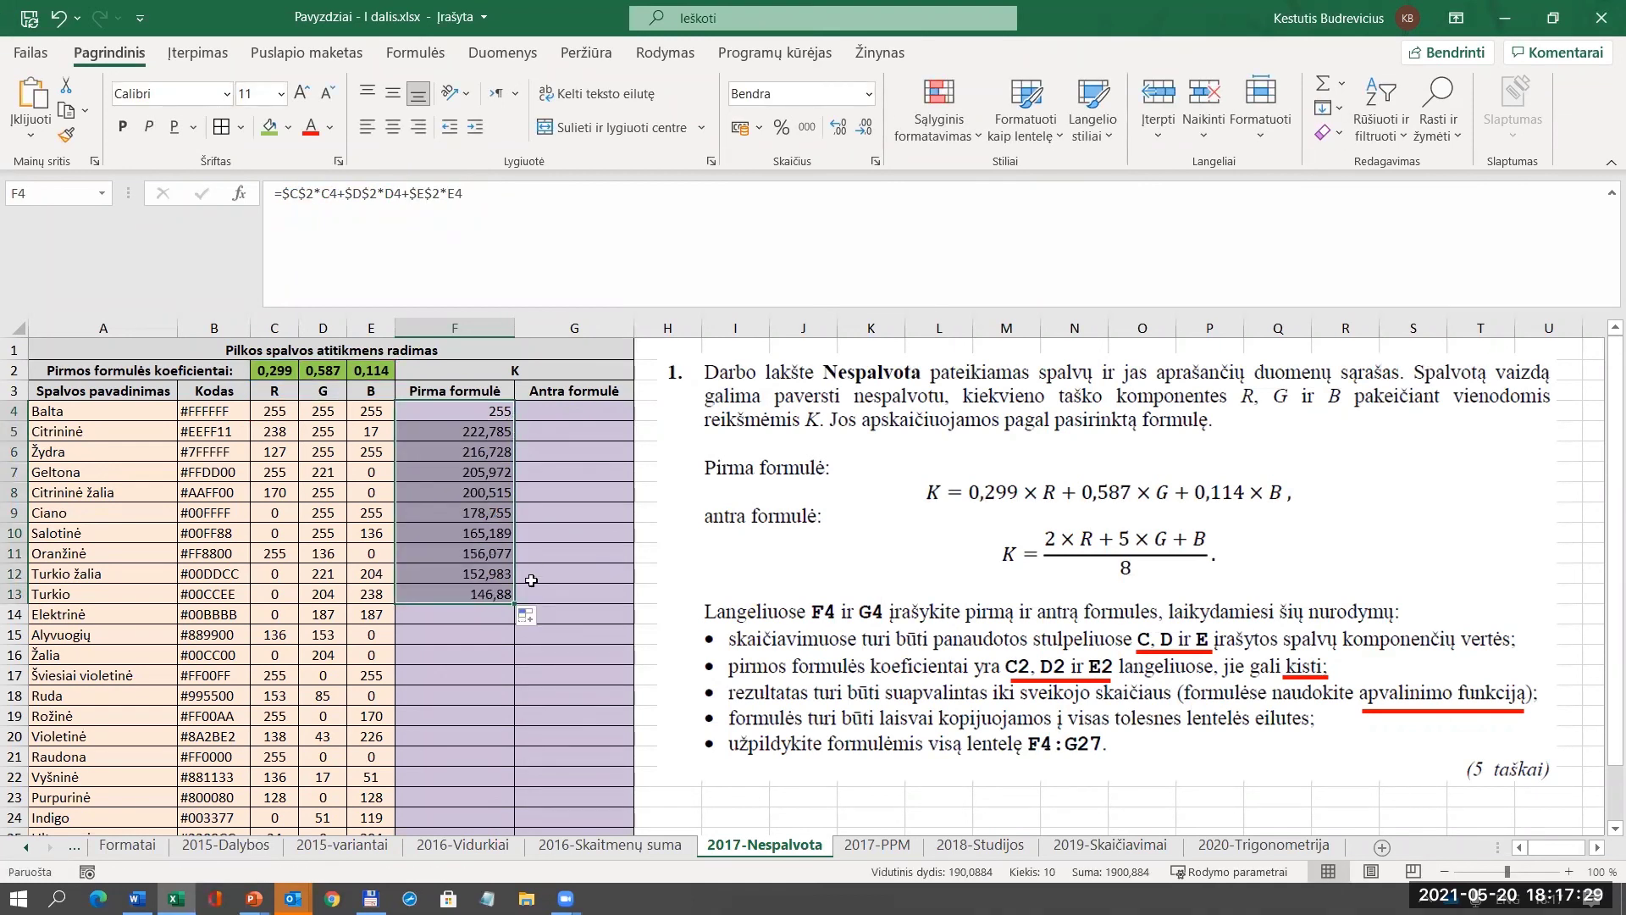
drag(513, 604, 513, 826)
scroll(540, 468, up, 2)
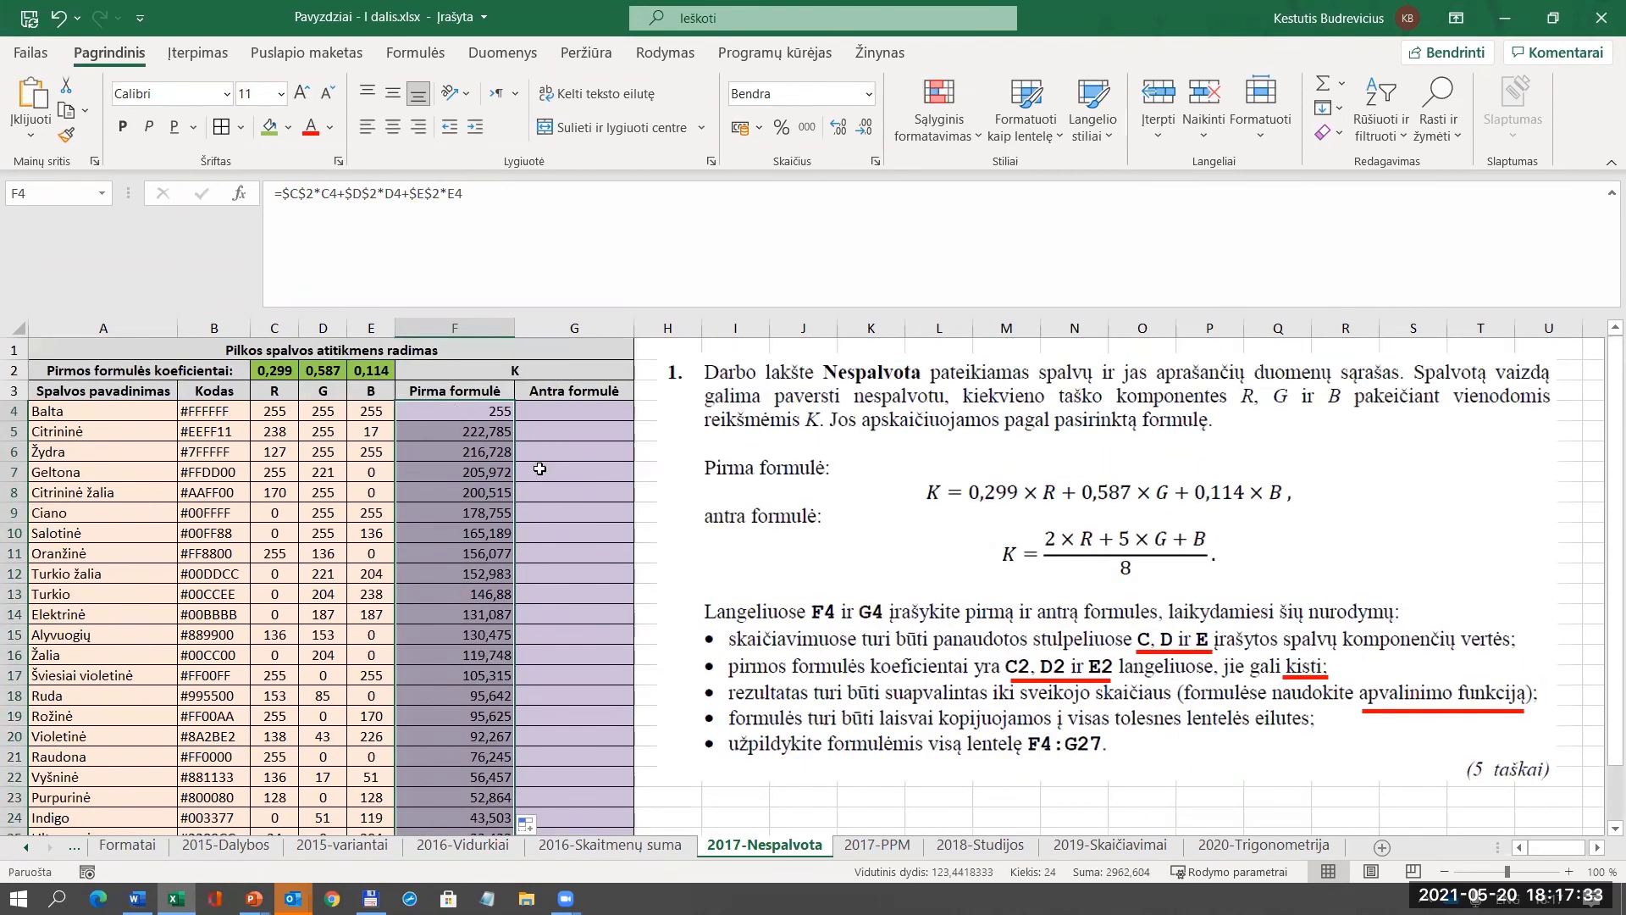
click(470, 475)
click(358, 198)
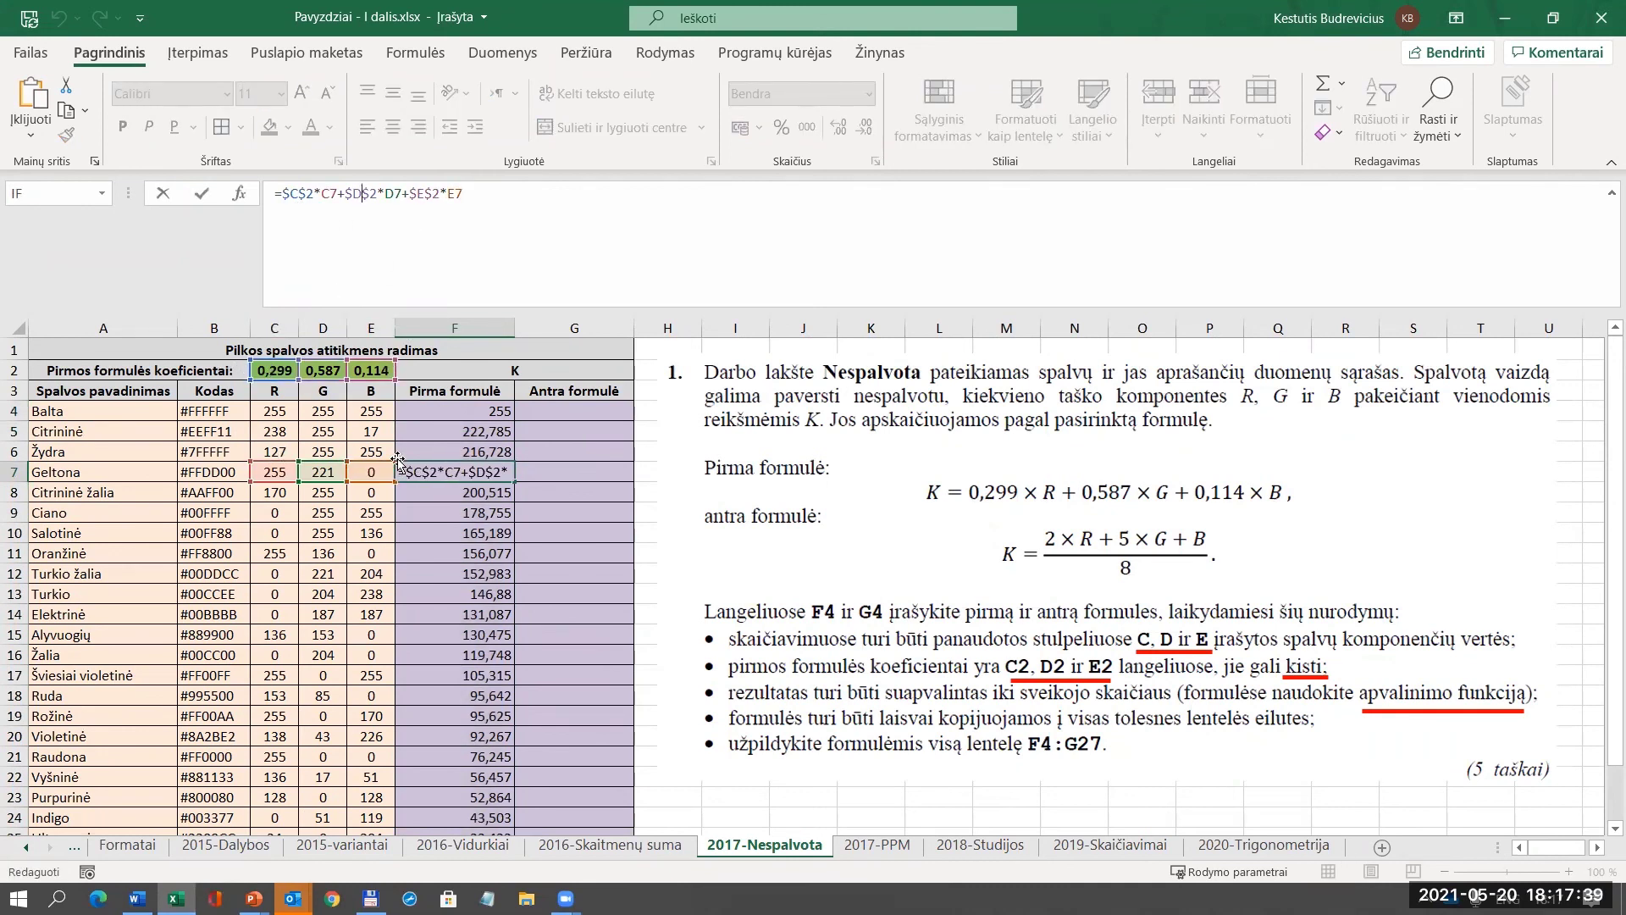
key(Escape)
Begin the second formula in G4 with =2*C4+5*D4+E4.
click(575, 410)
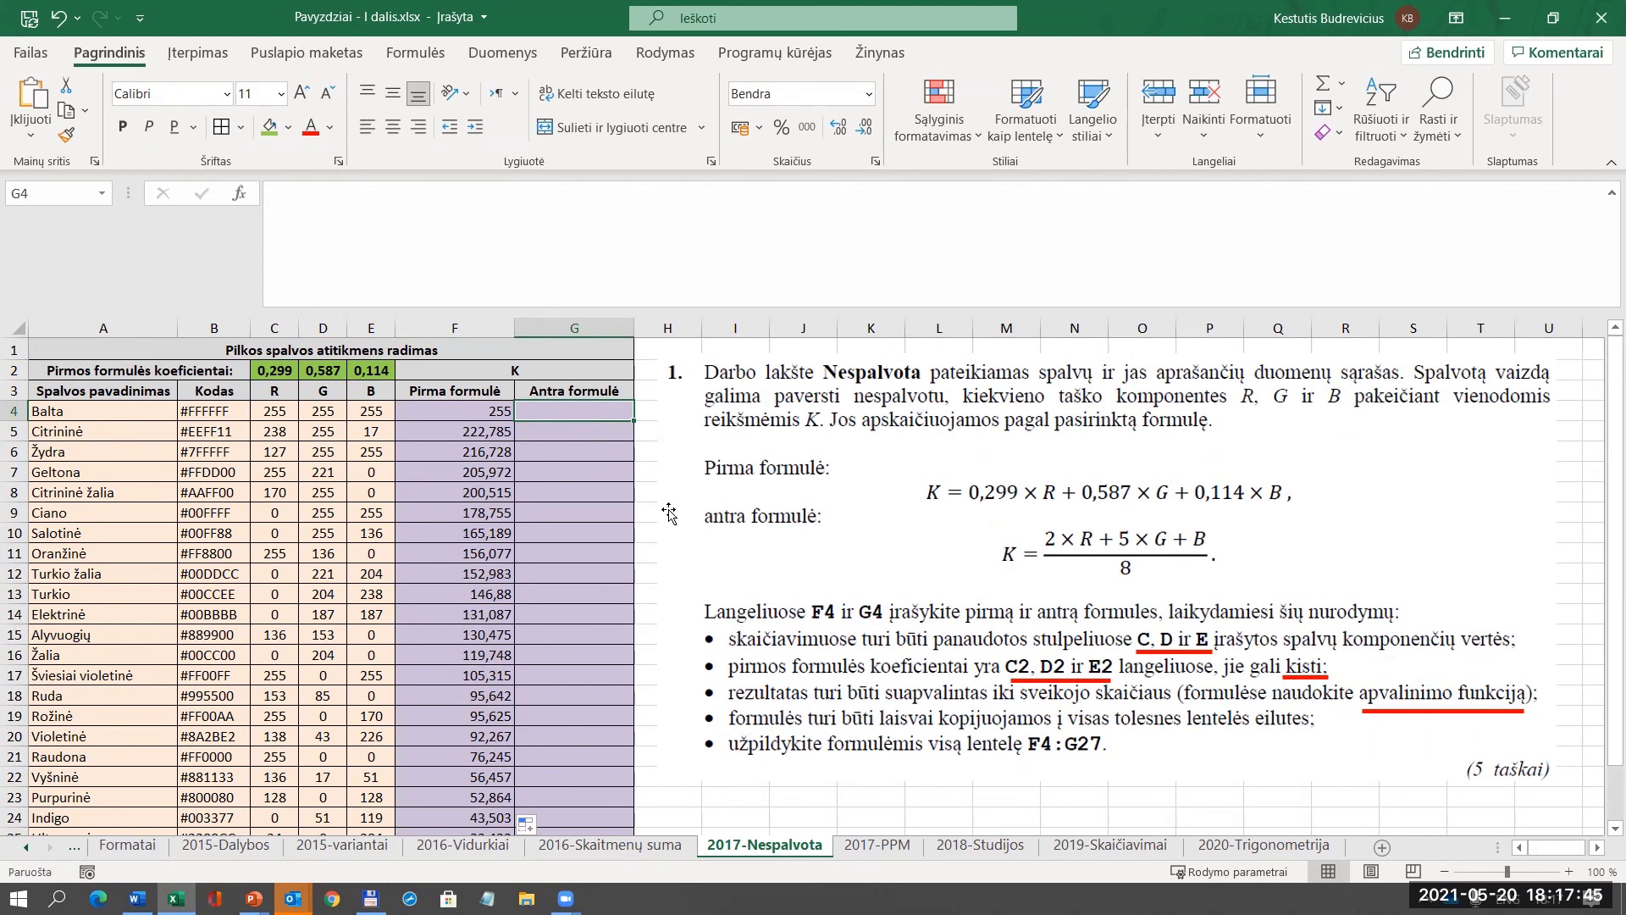
text(=)
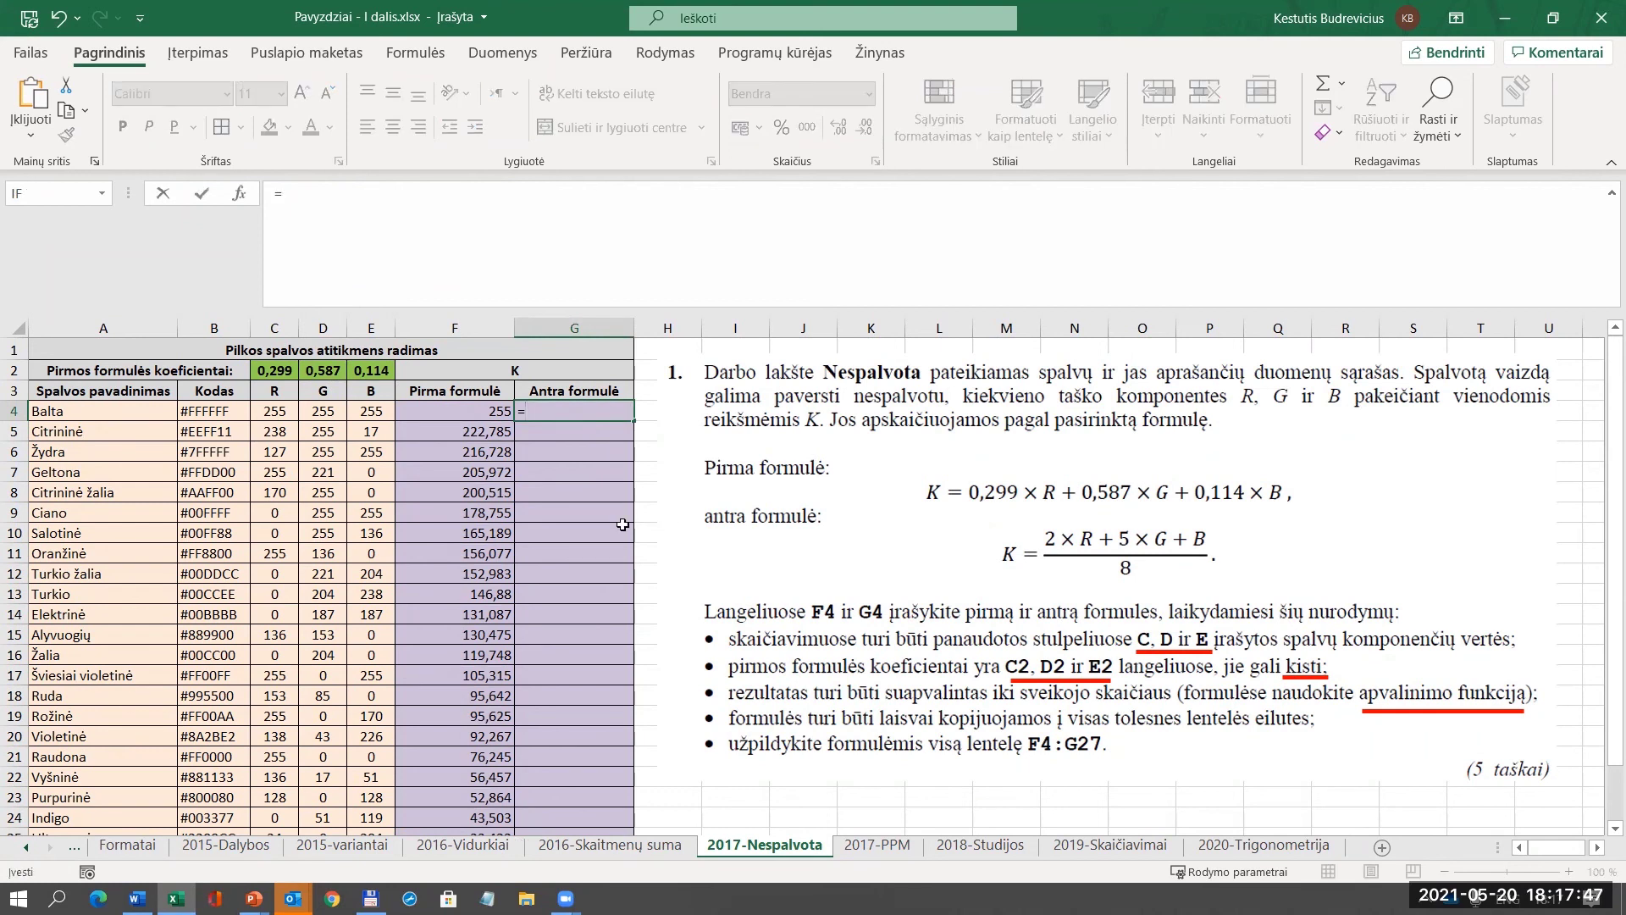
text(2*)
click(275, 410)
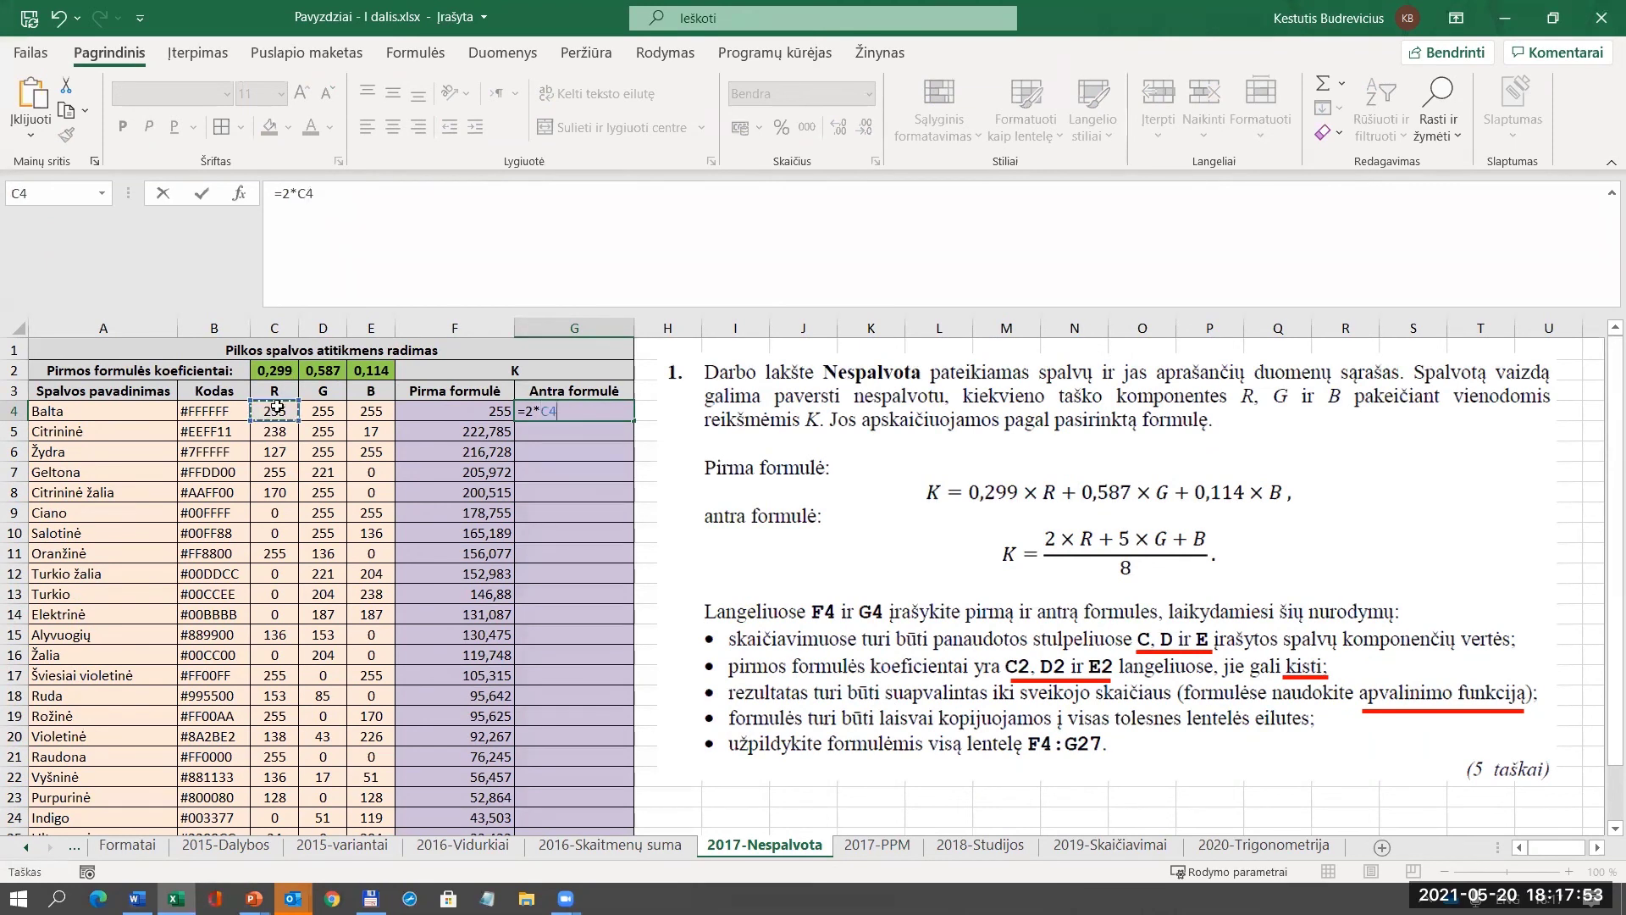
text(+5*)
click(326, 415)
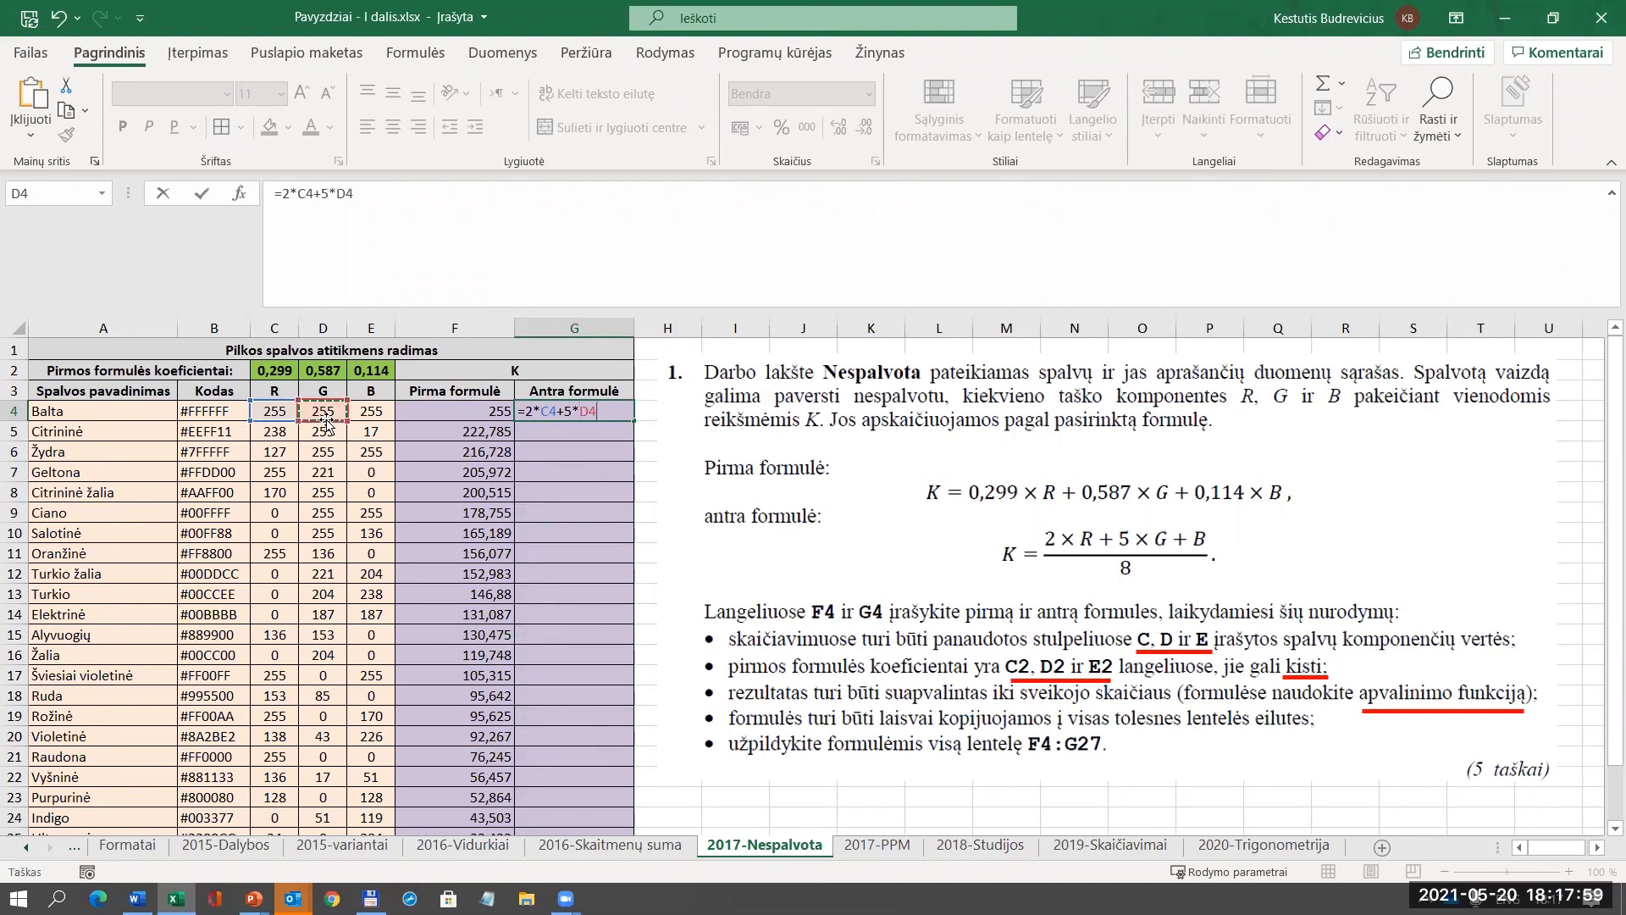
text(+)
click(370, 412)
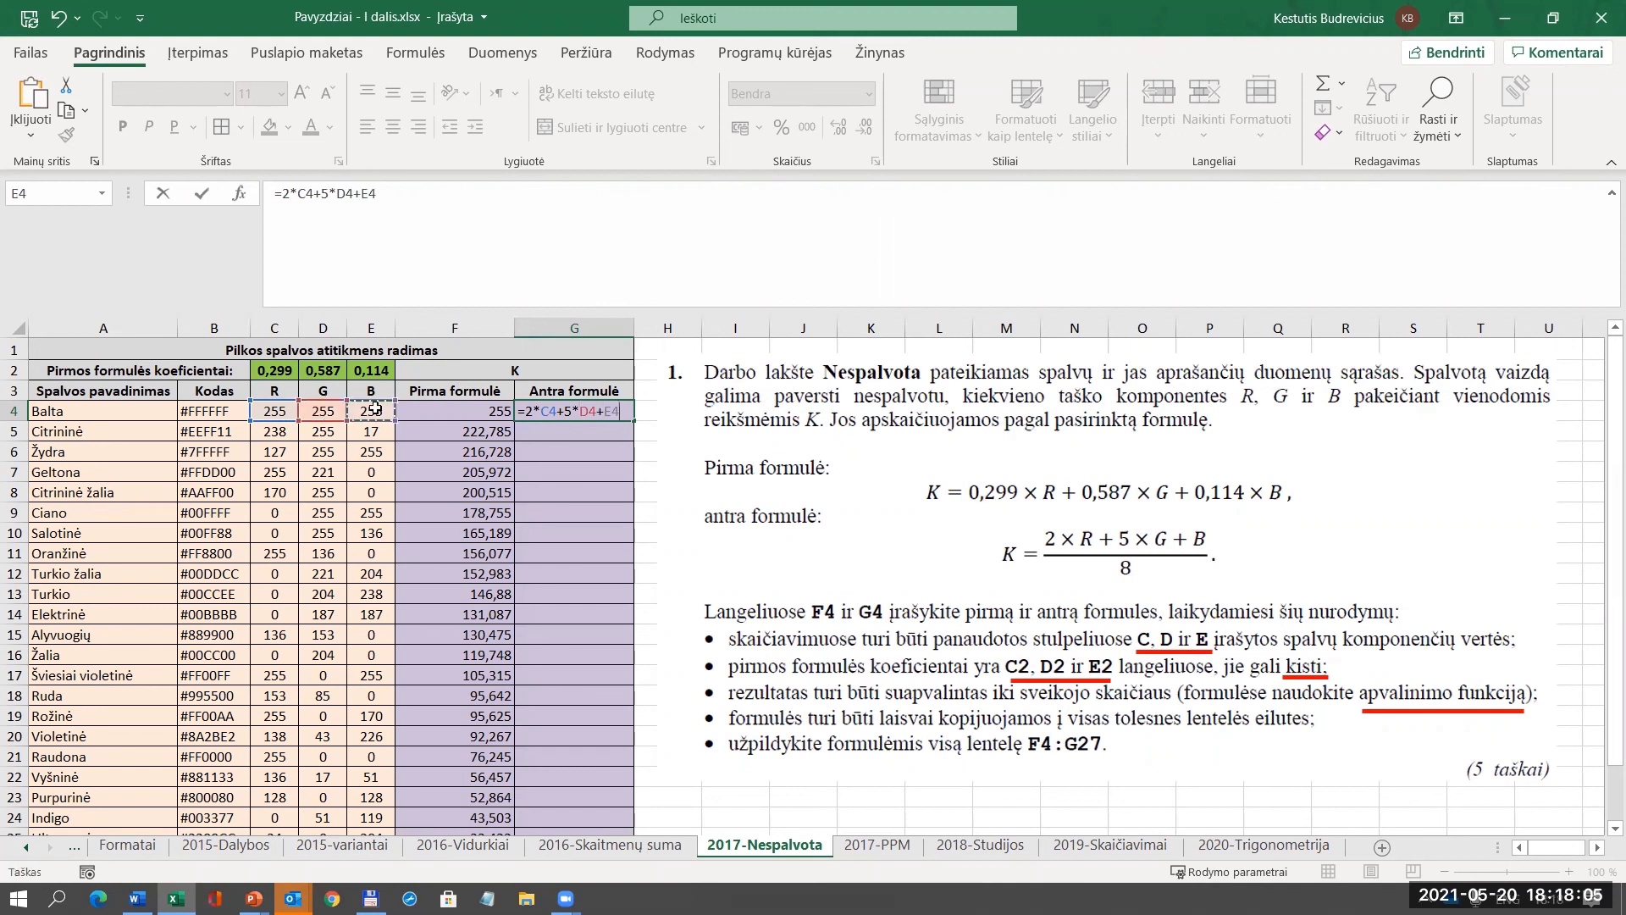
Enclose the G4 sum in parentheses, divide it by 8, and copy the formula down to G27.
click(526, 412)
text(()
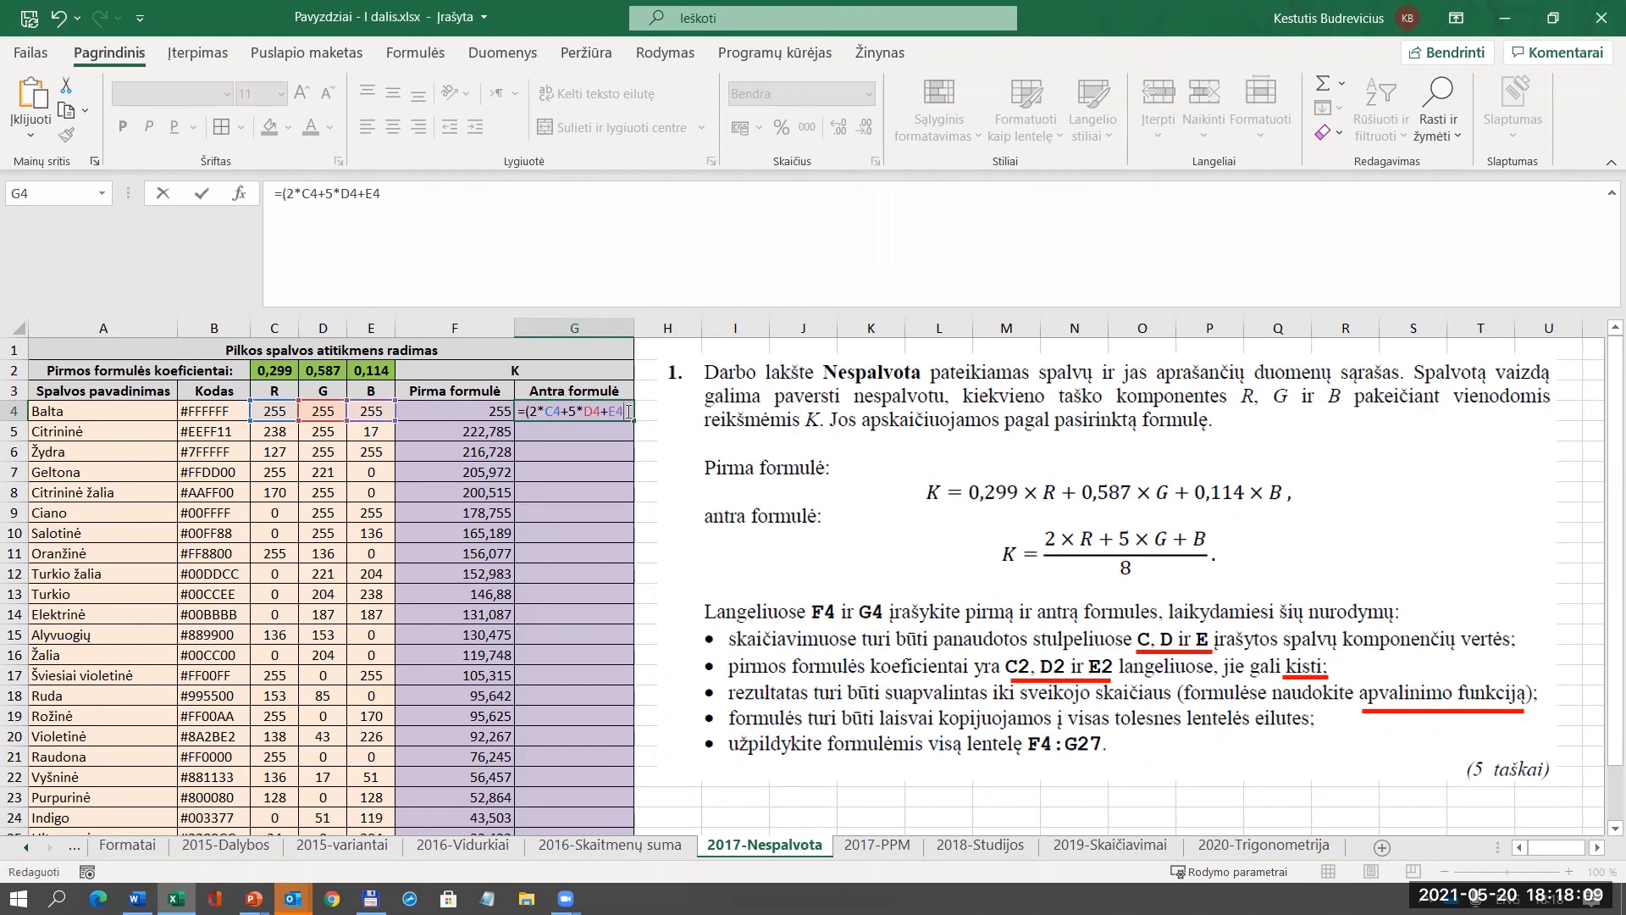
text()/)
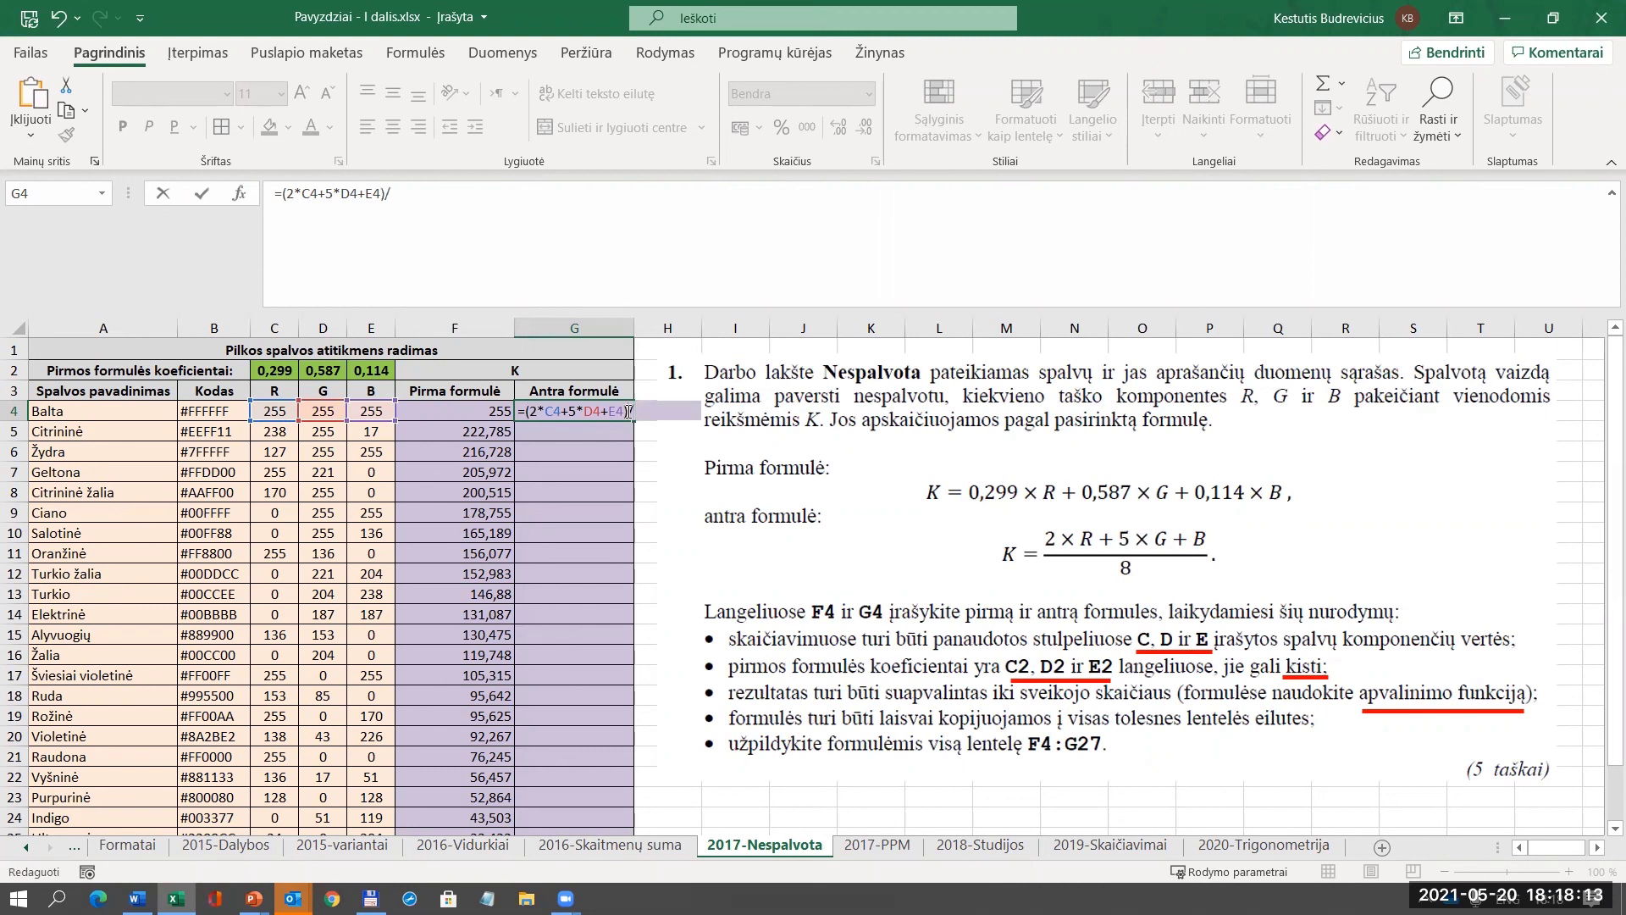
text(8)
key(Return)
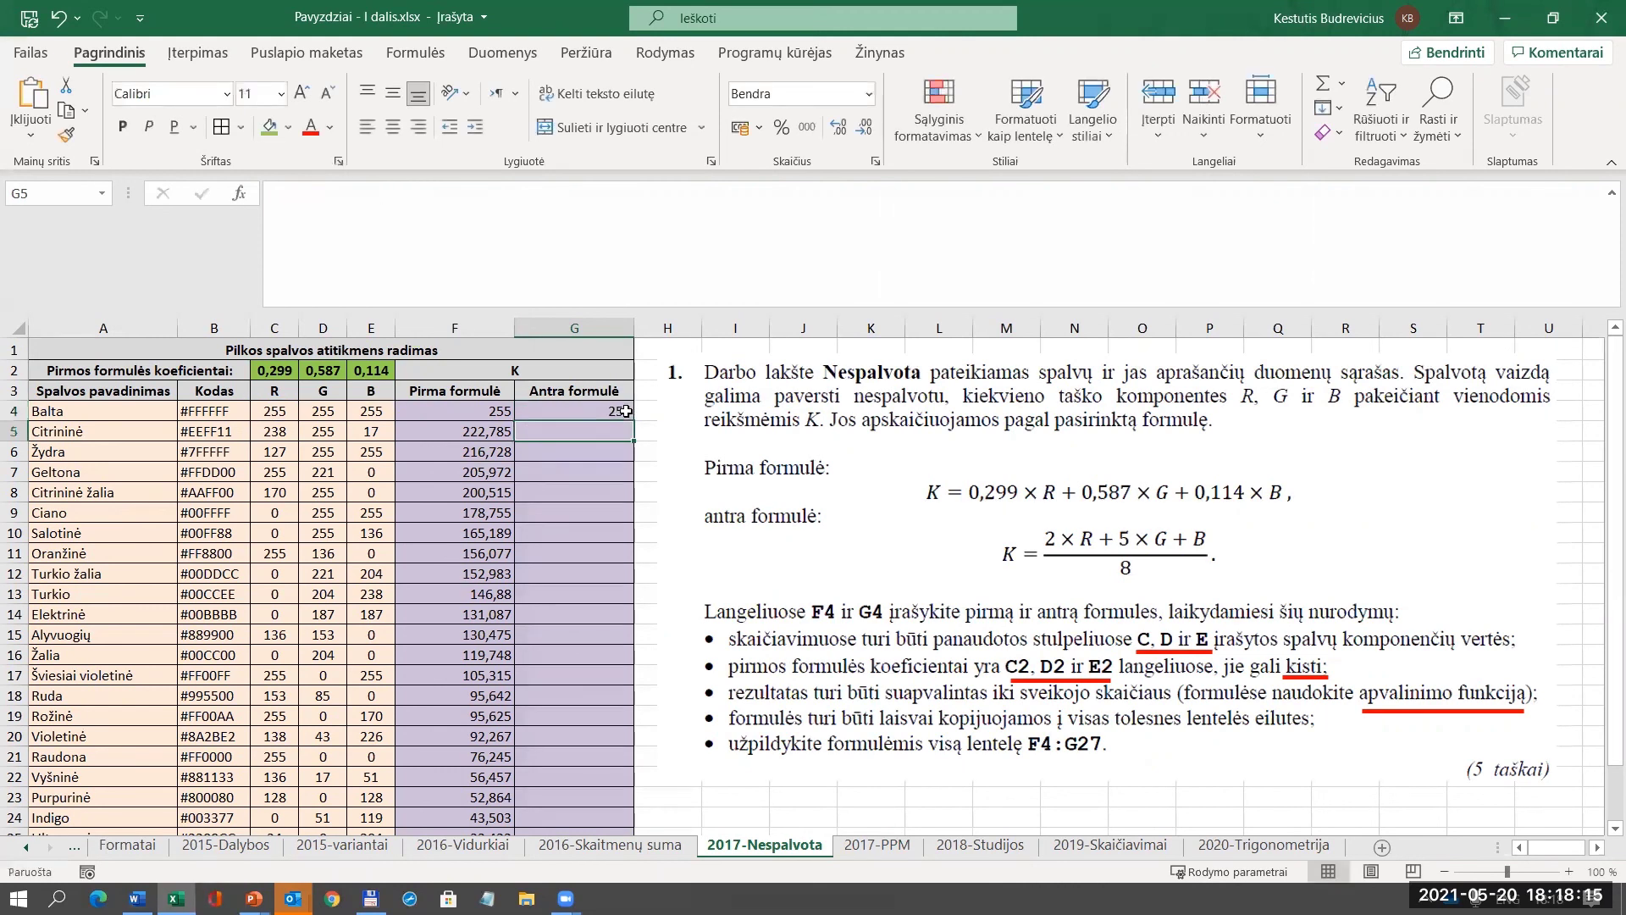
click(625, 411)
double_click(634, 421)
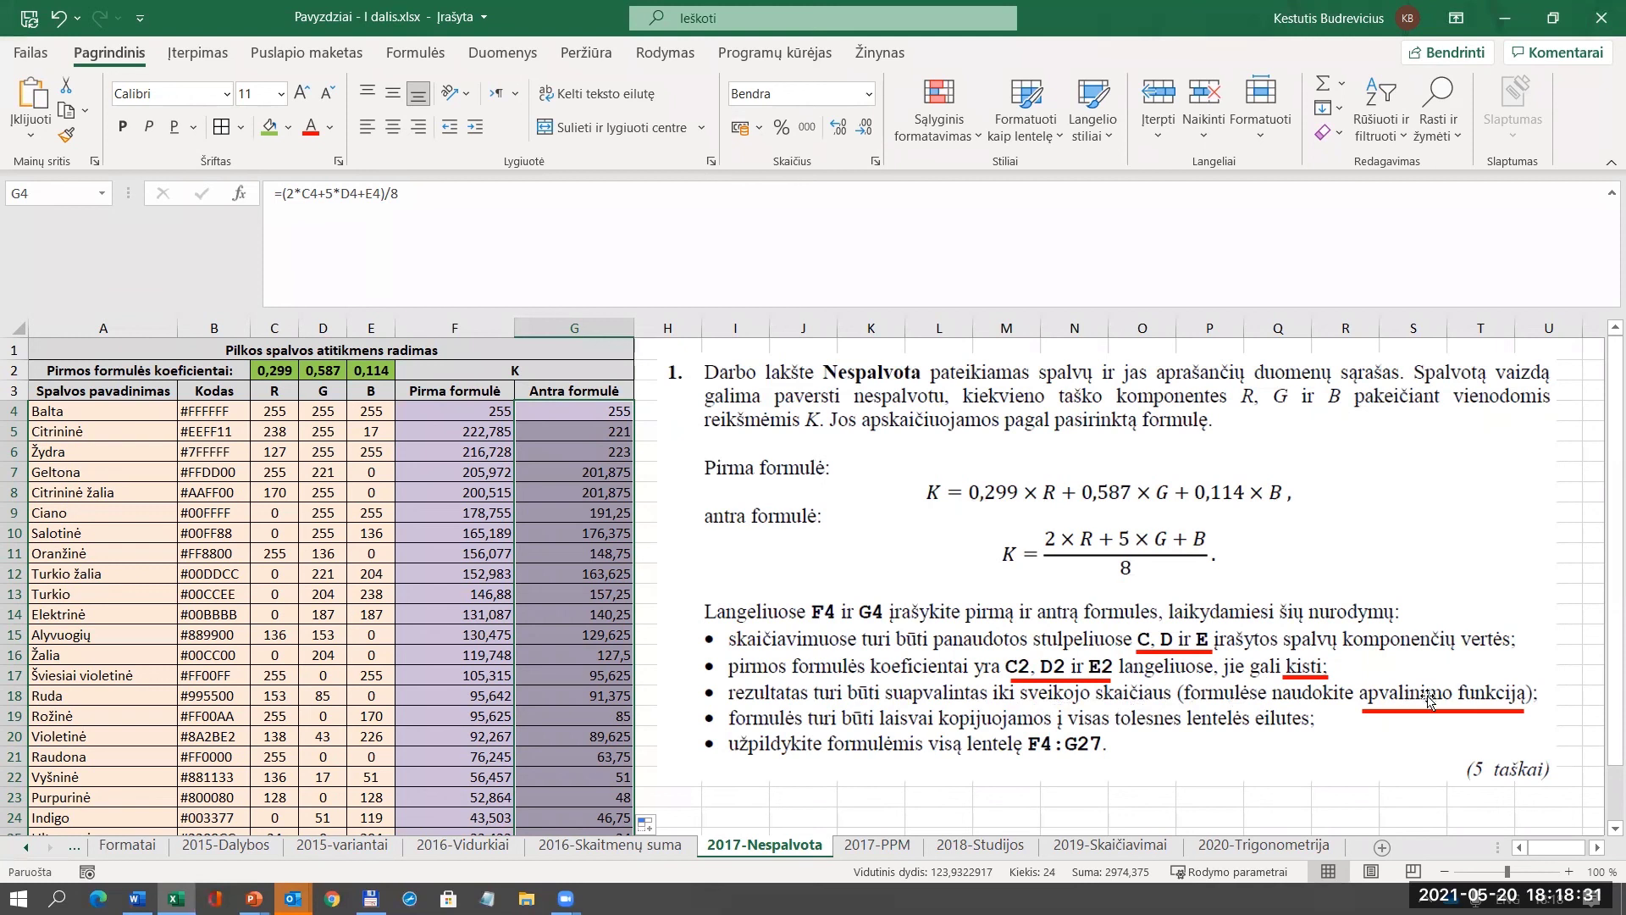
Wrap the F4 formula in ROUND with 0 decimal places.
click(457, 410)
double_click(308, 194)
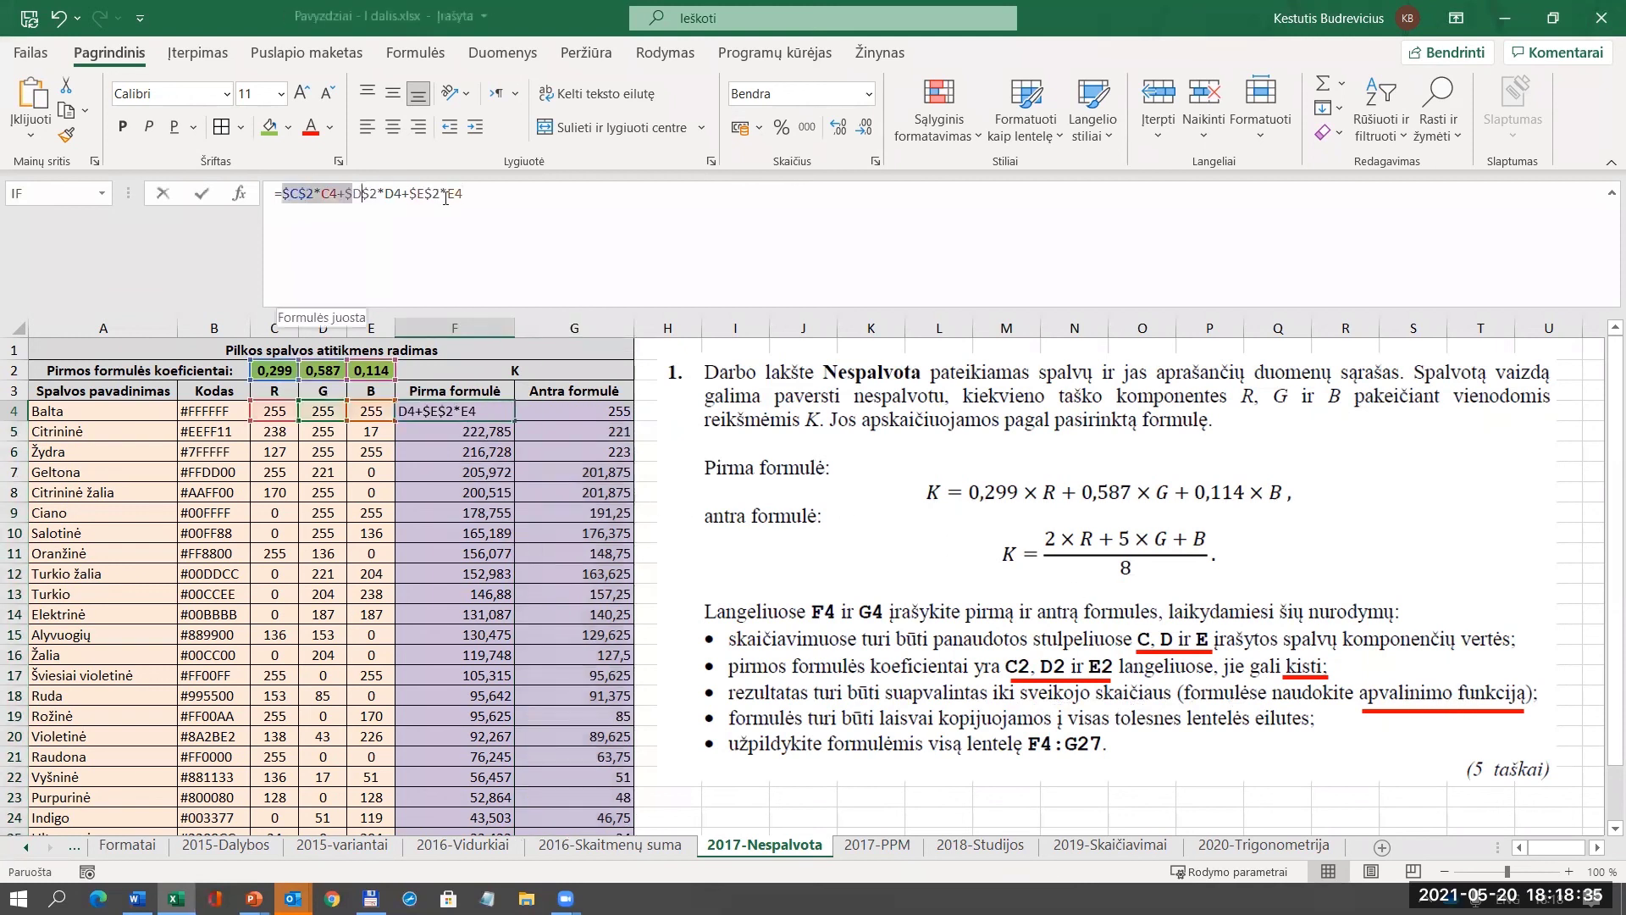
click(283, 194)
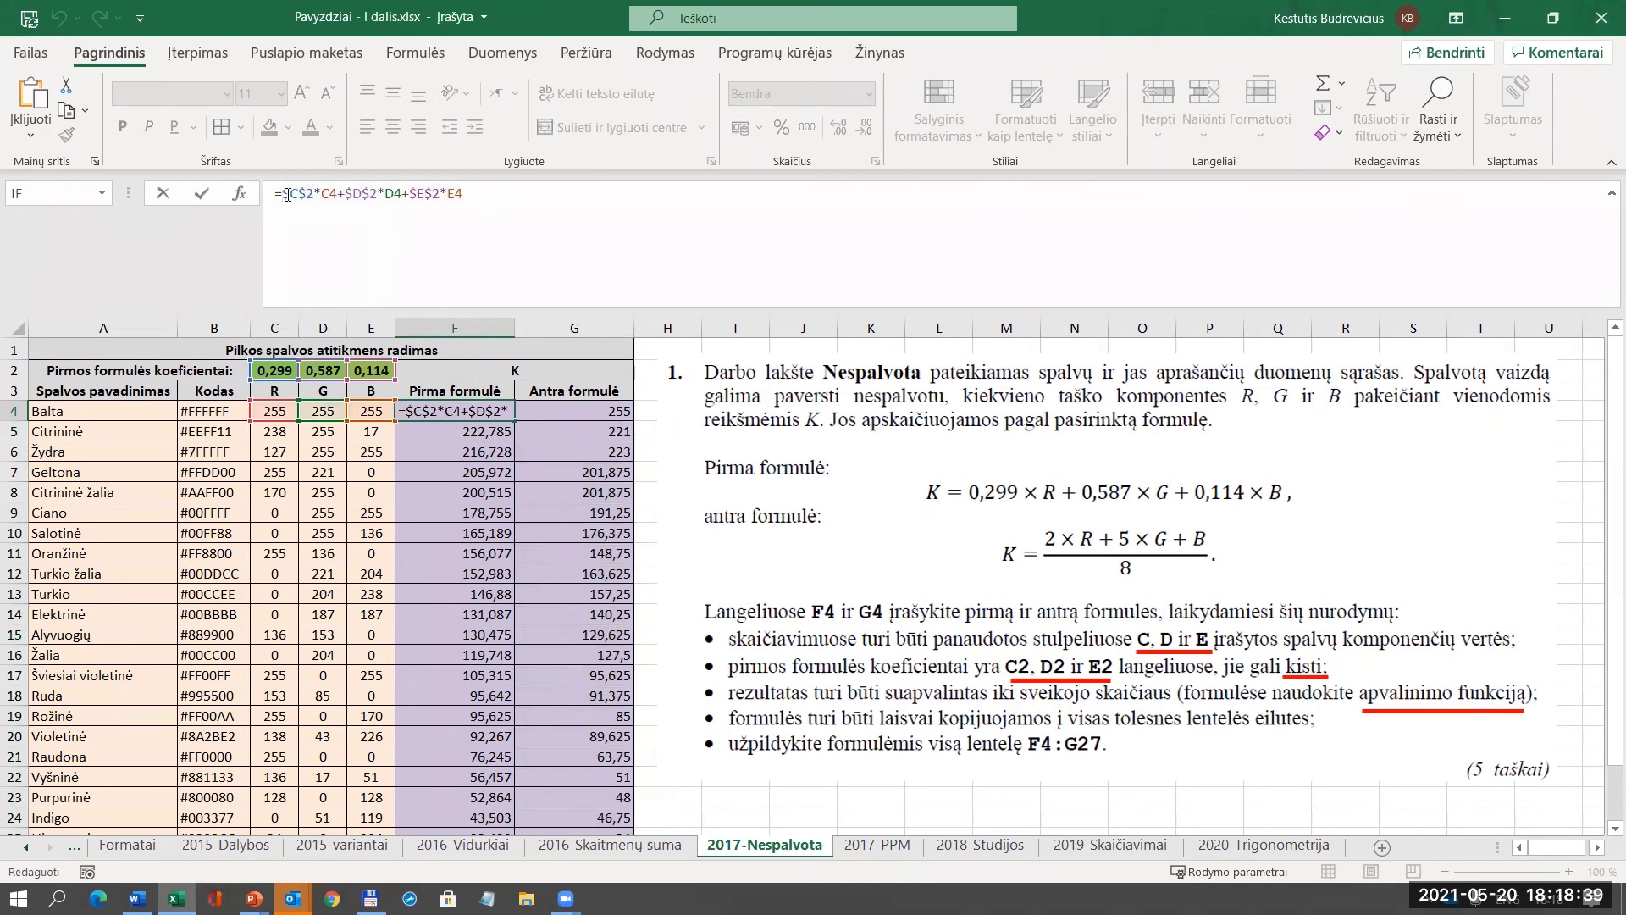
text(round)
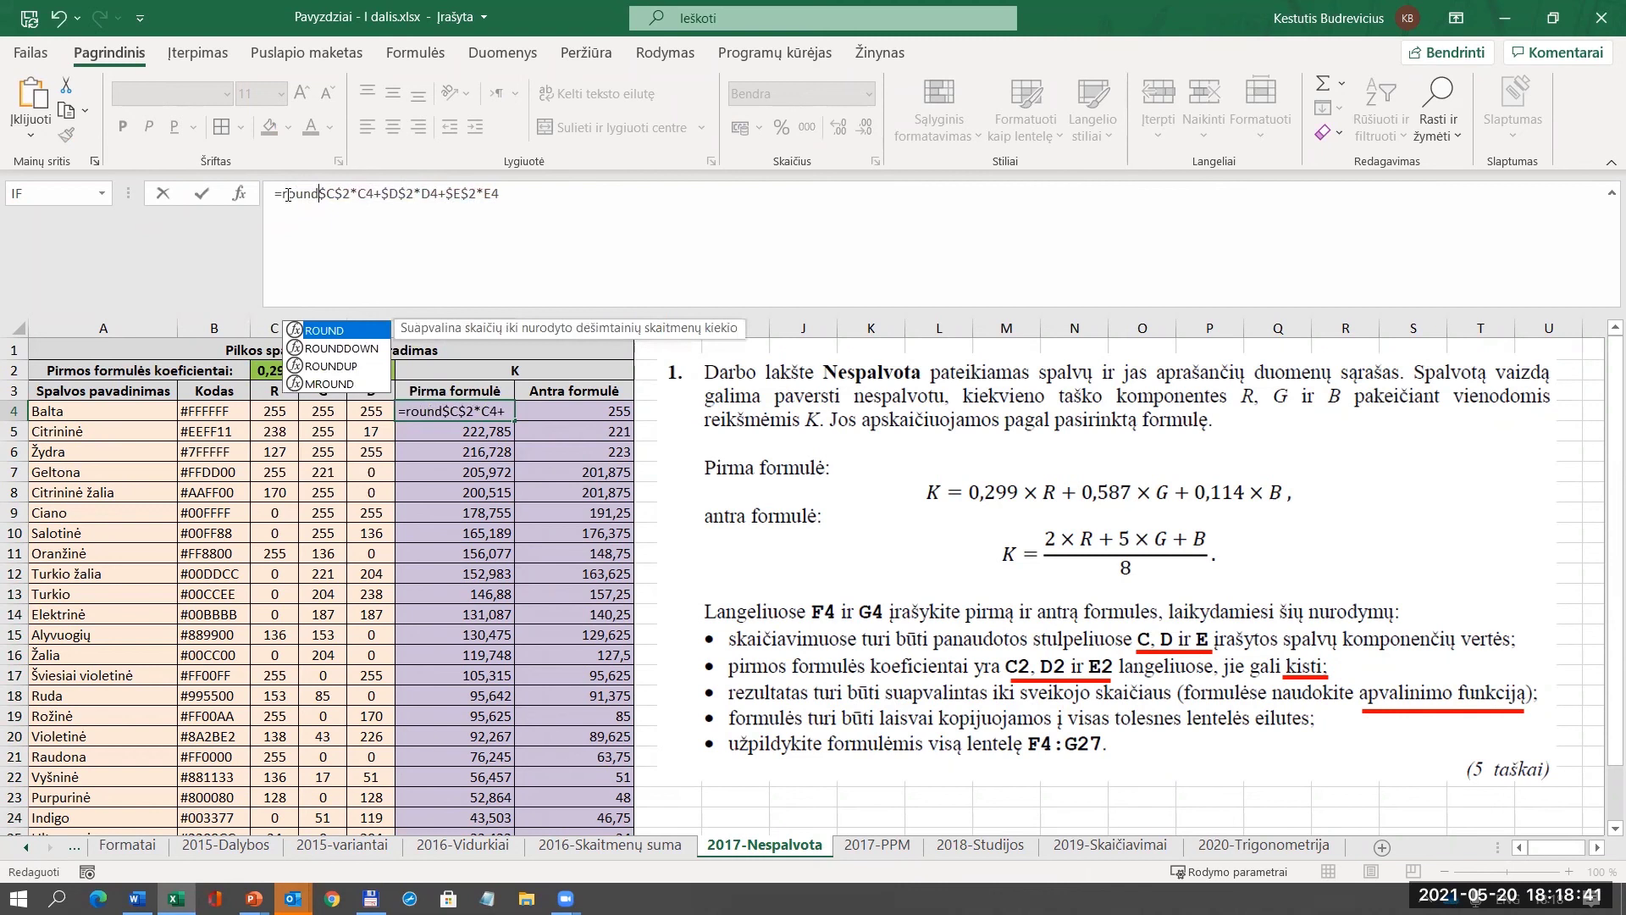
text(()
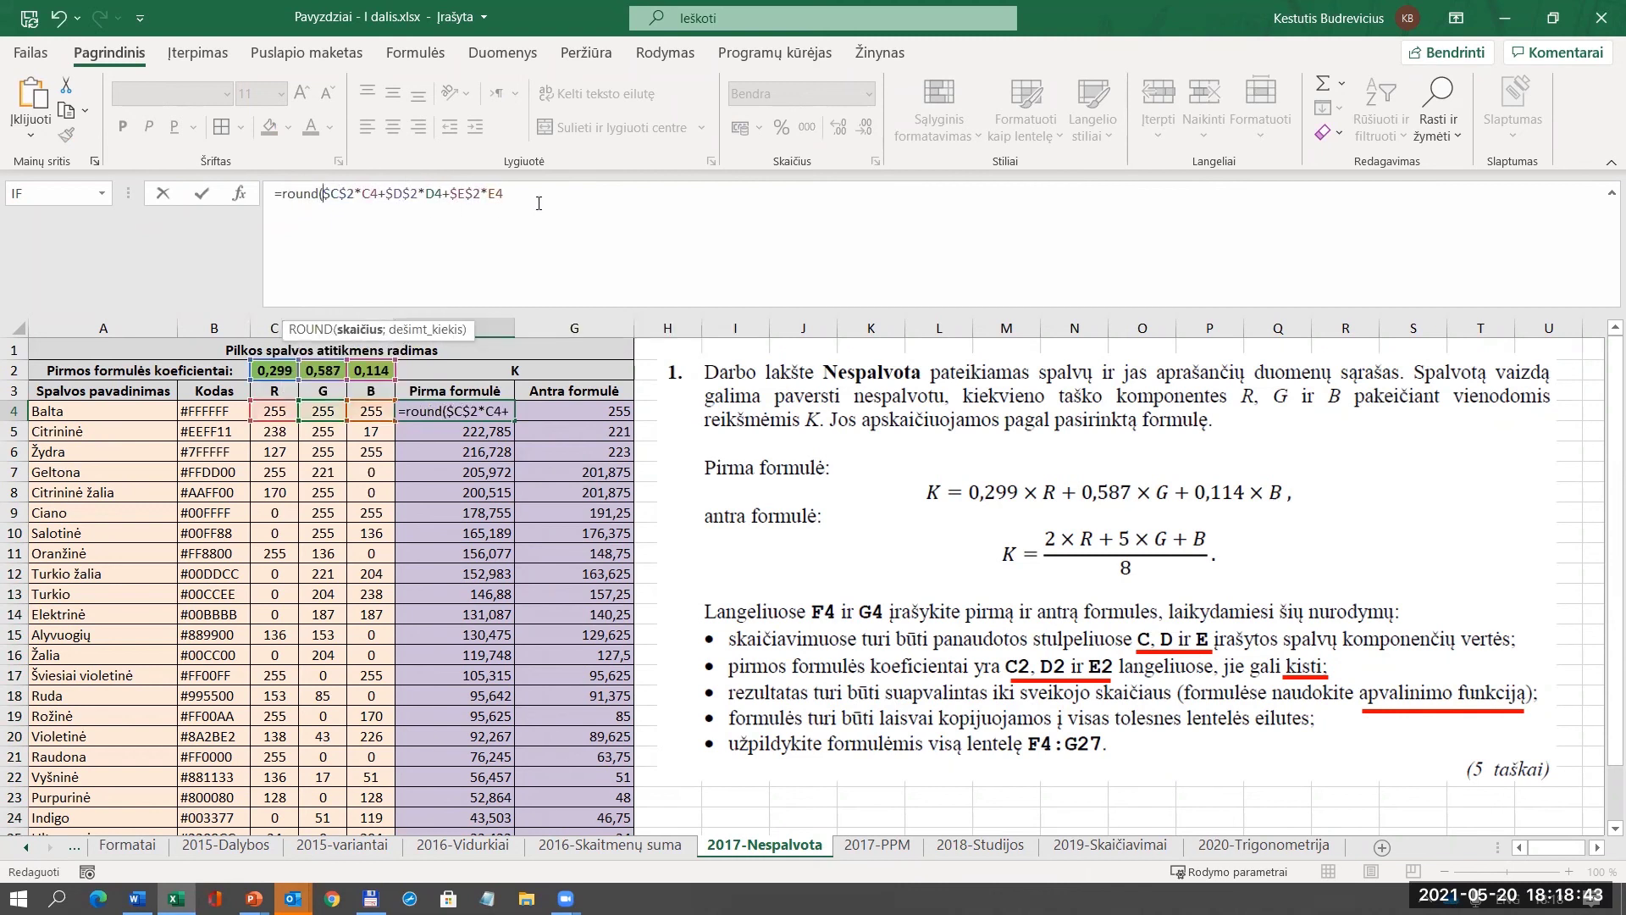
click(544, 194)
text(;)
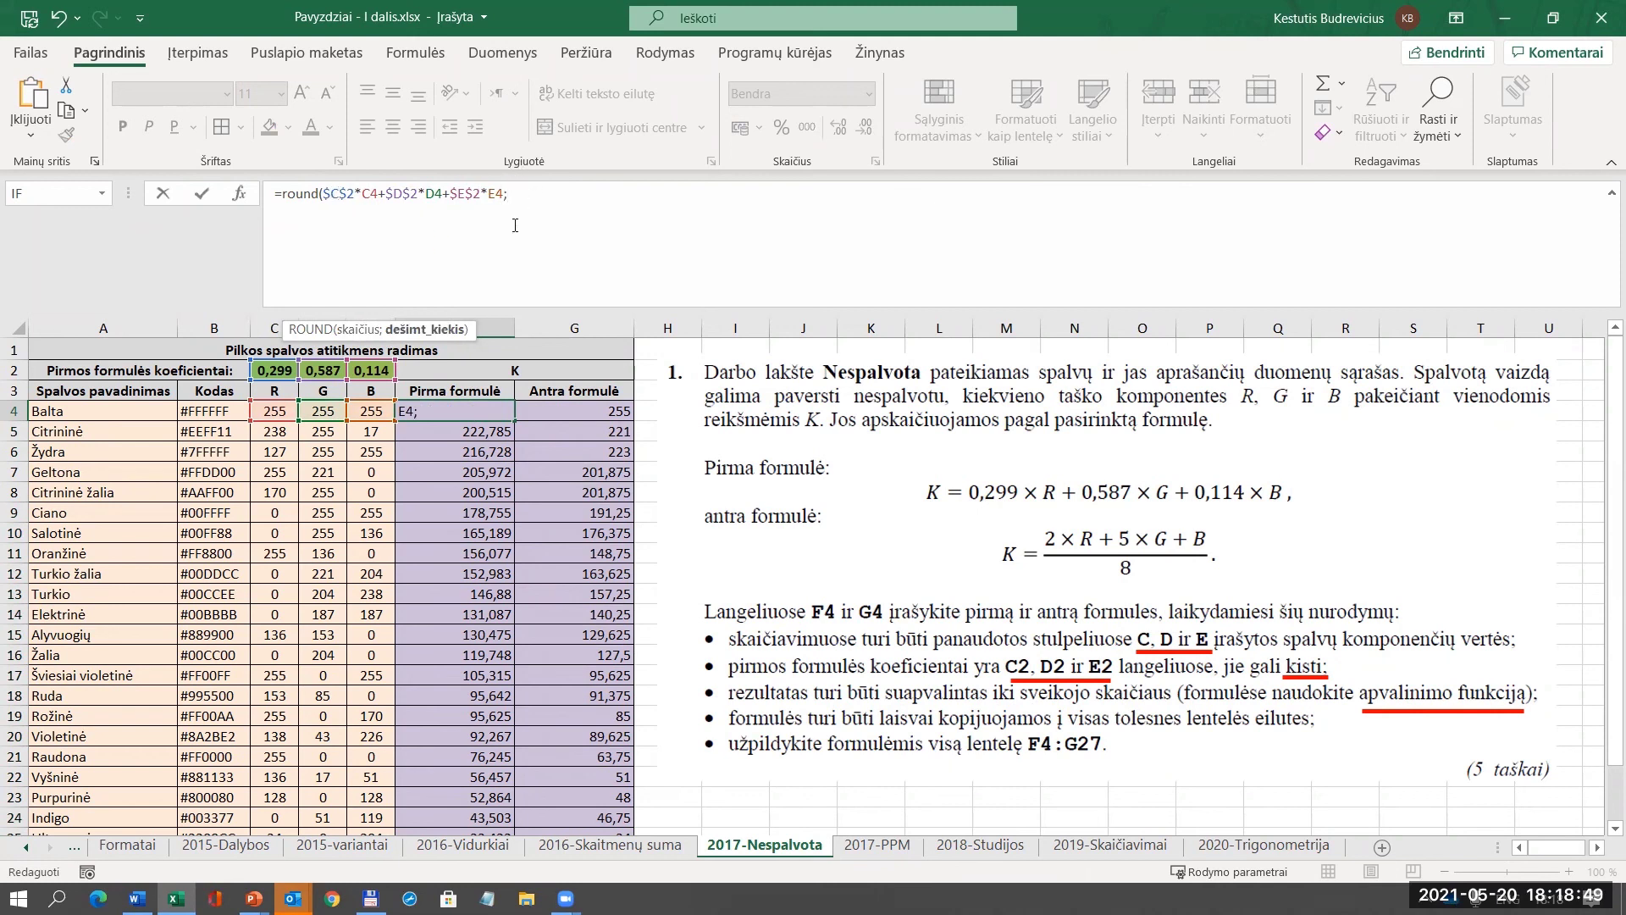
text(0))
key(Return)
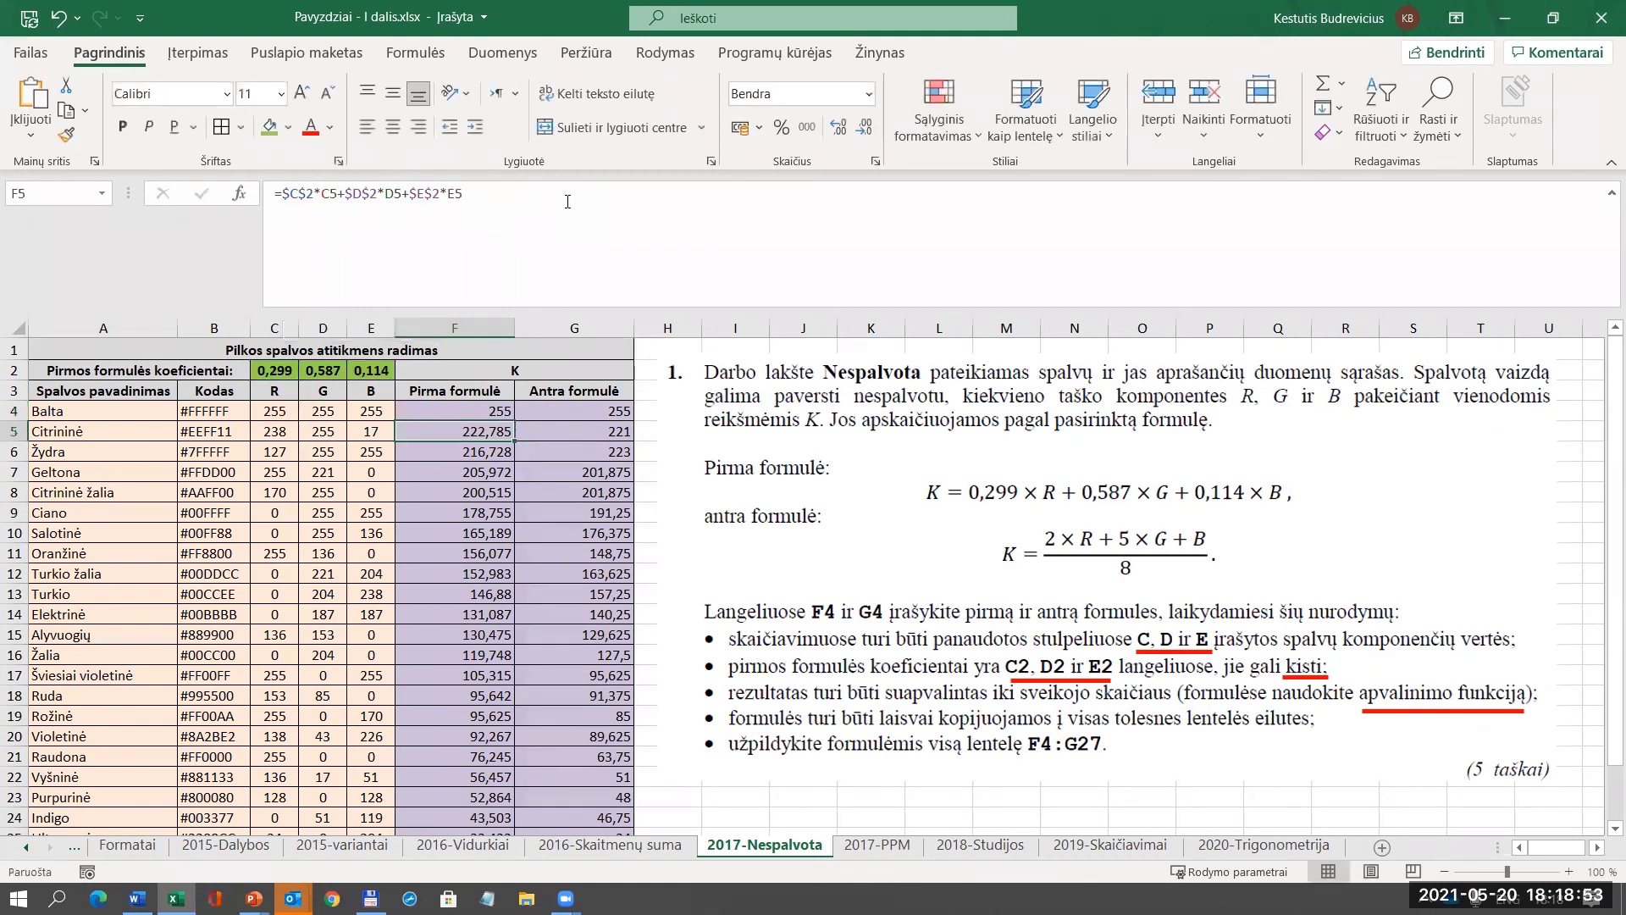
Copy the rounded F4 formula down to F27 and look over the filled column.
click(496, 411)
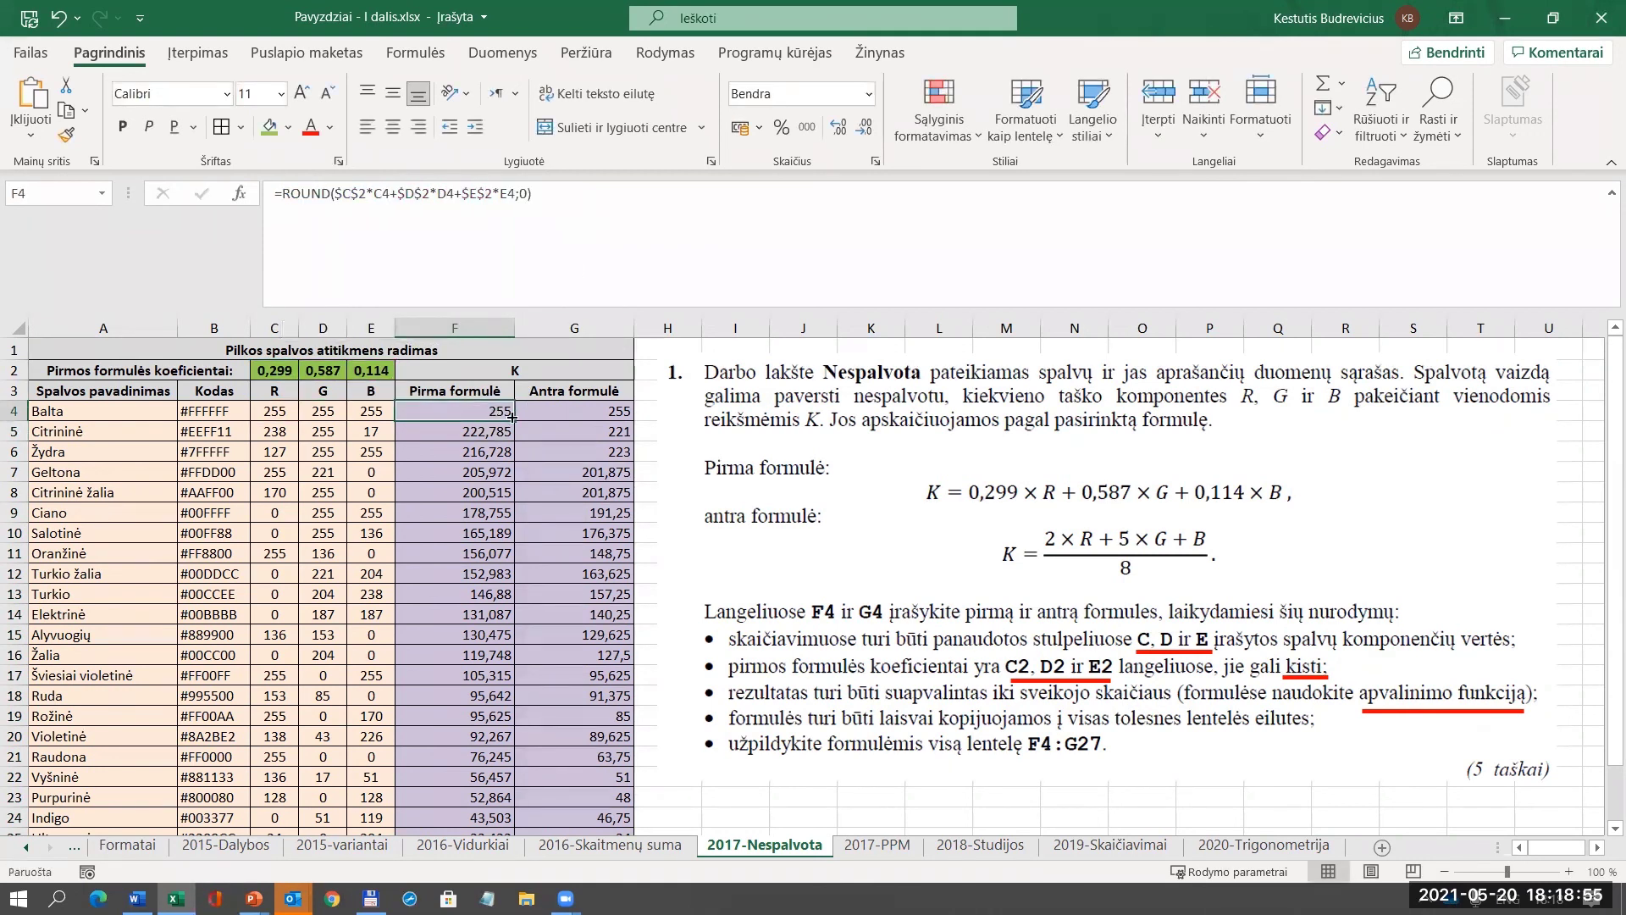
double_click(514, 416)
scroll(492, 428, down, 5)
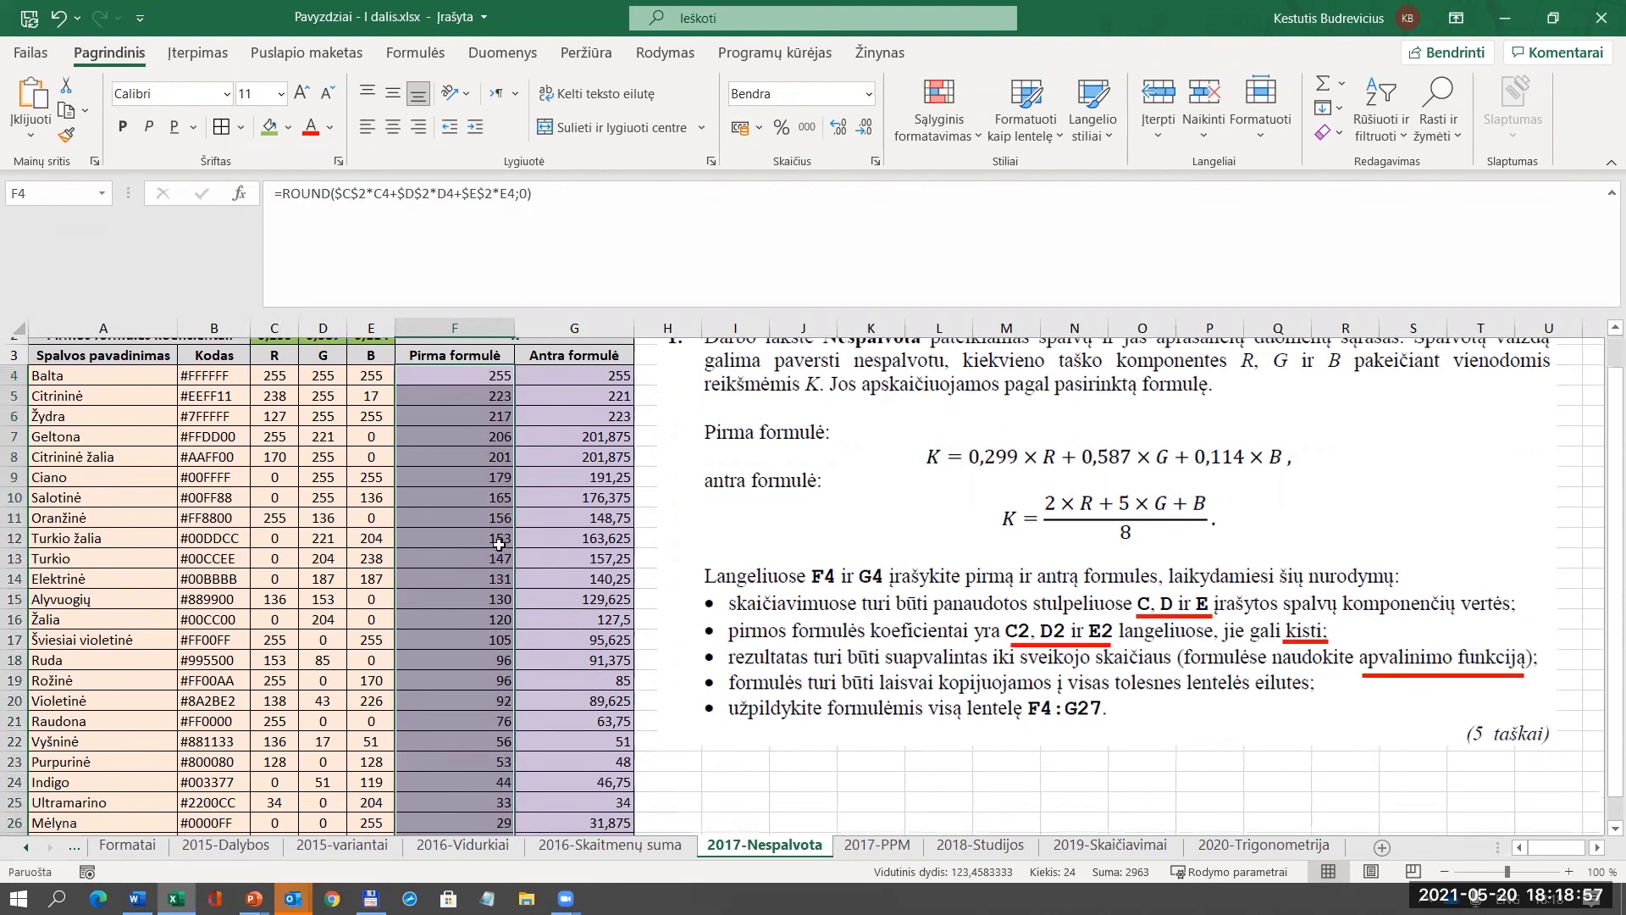
scroll(597, 424, up, 5)
scroll(597, 423, up, 1)
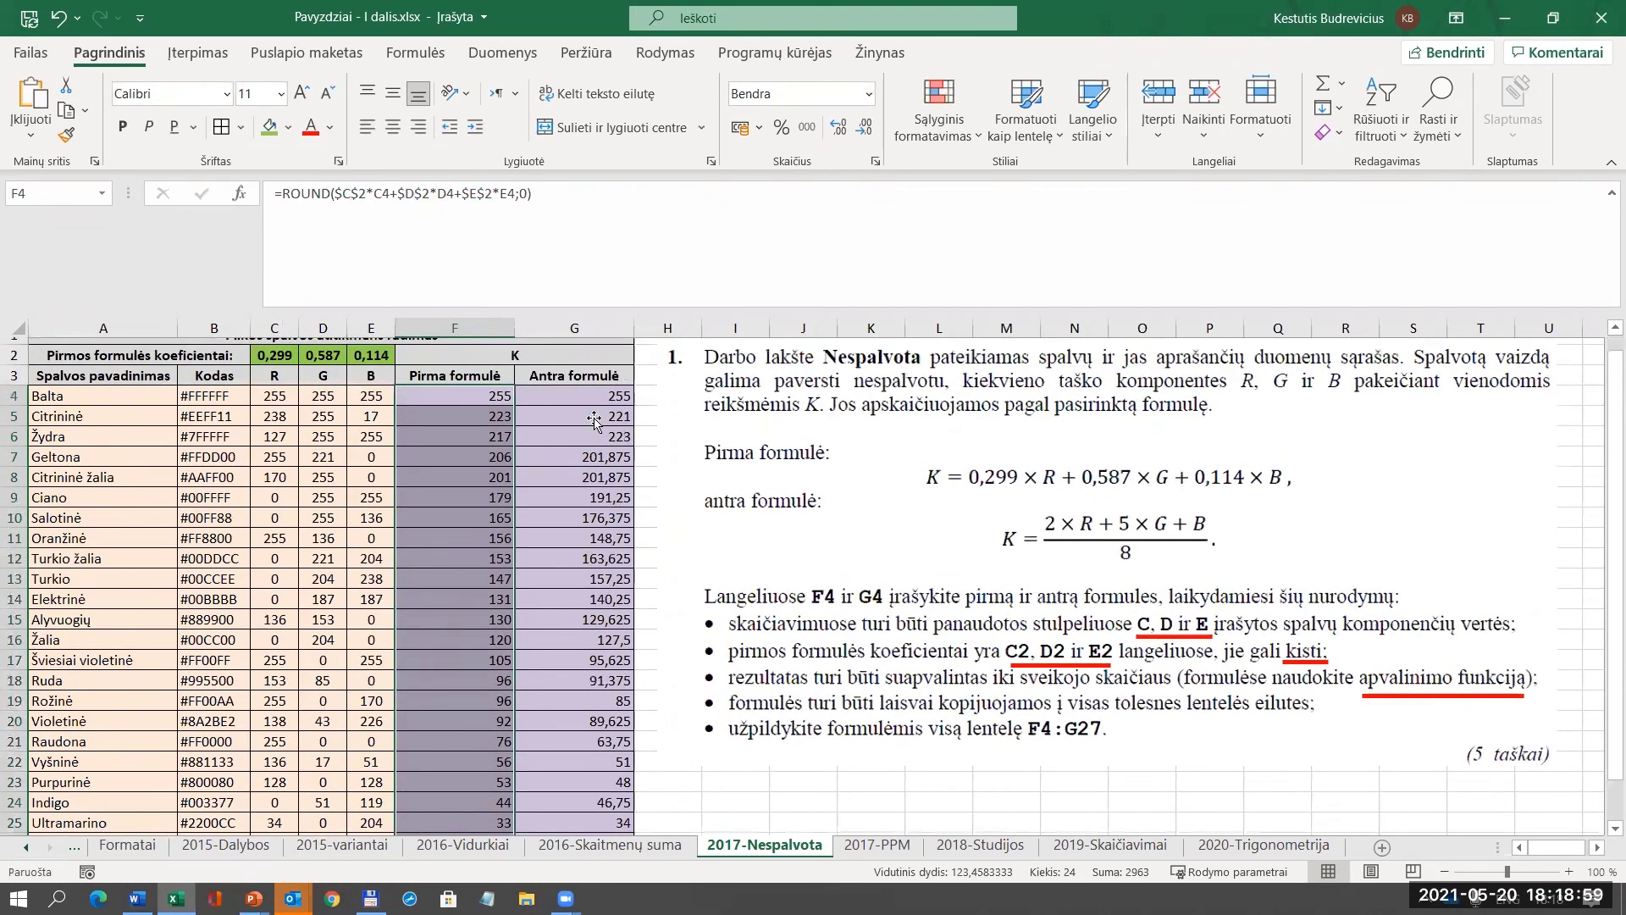
Wrap the G4 formula in ROUND with 0 decimal places and copy it down to G27.
click(595, 416)
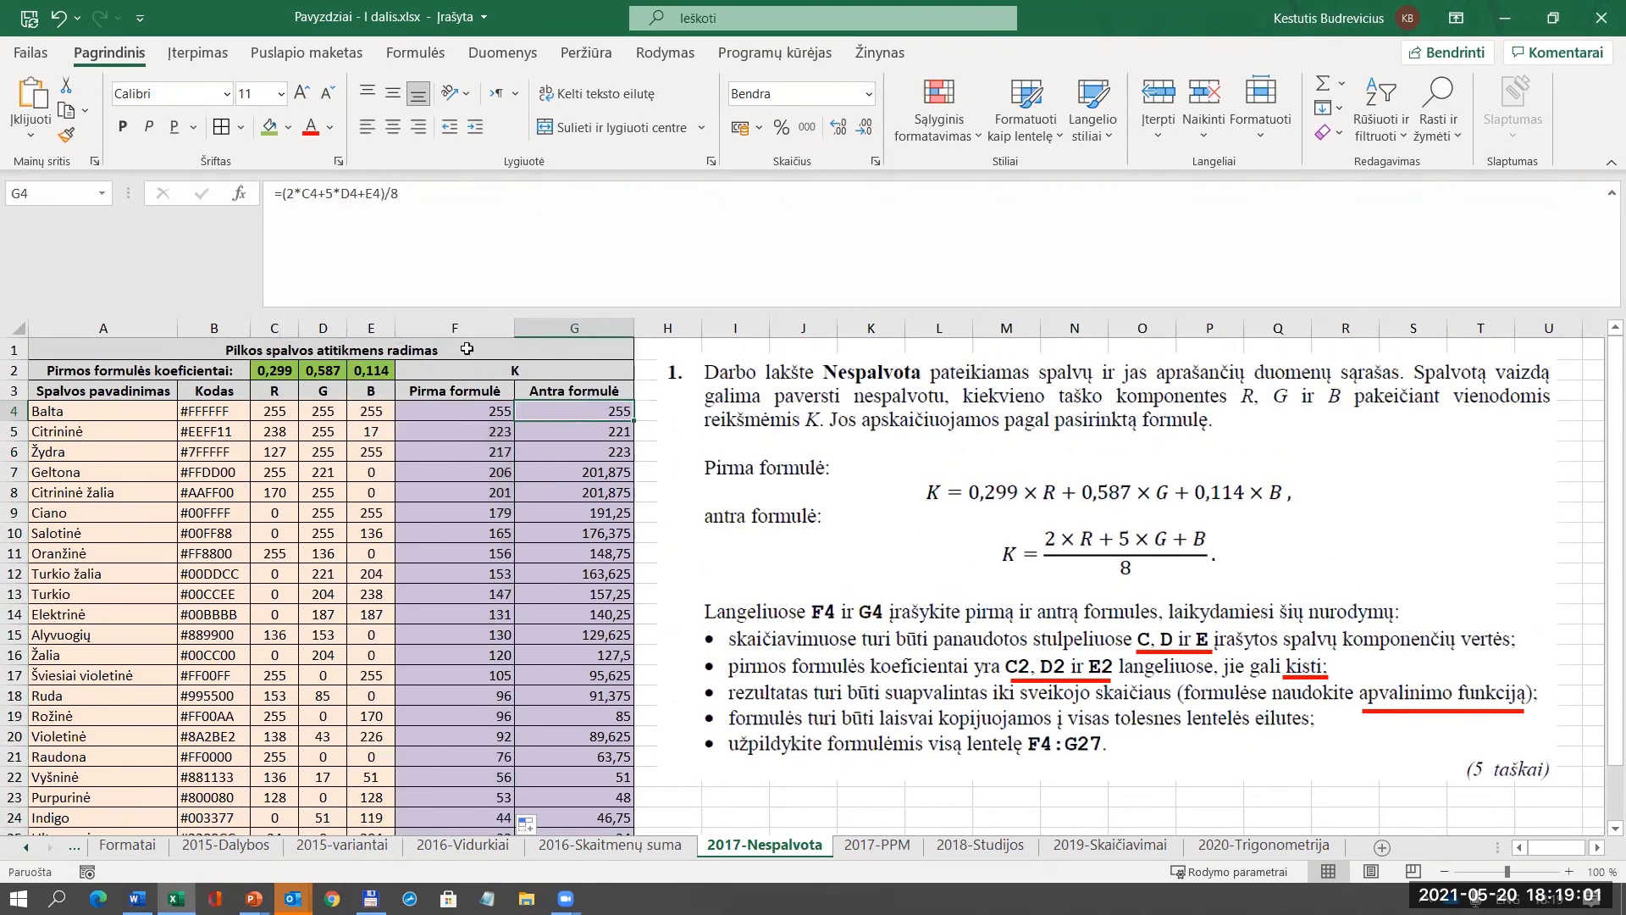
click(280, 193)
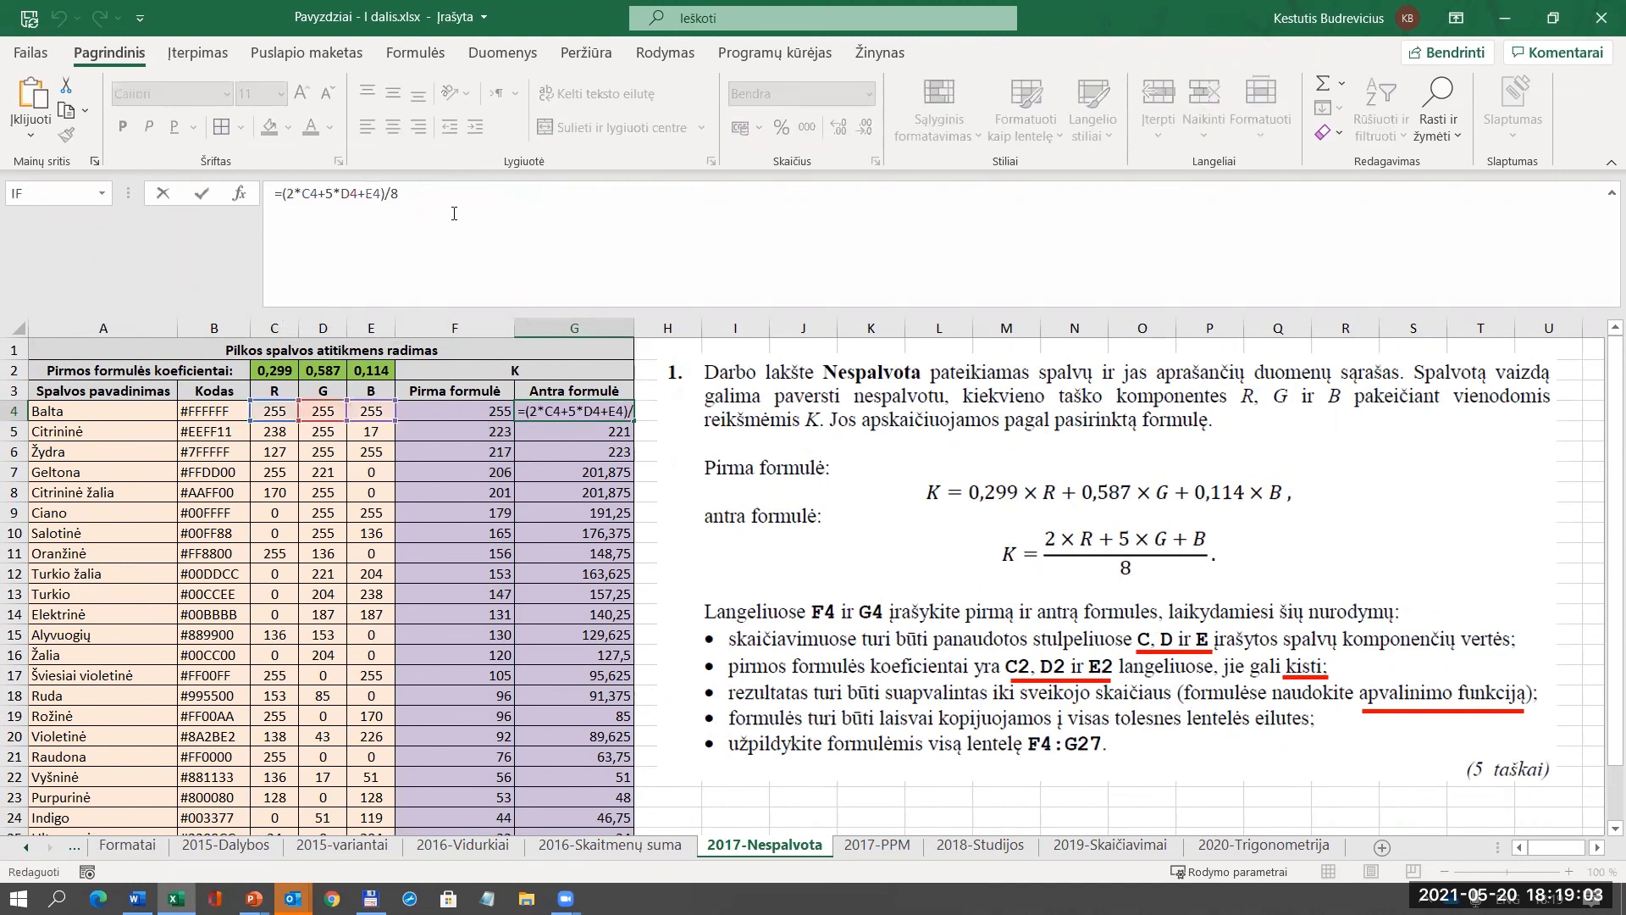
text(round()
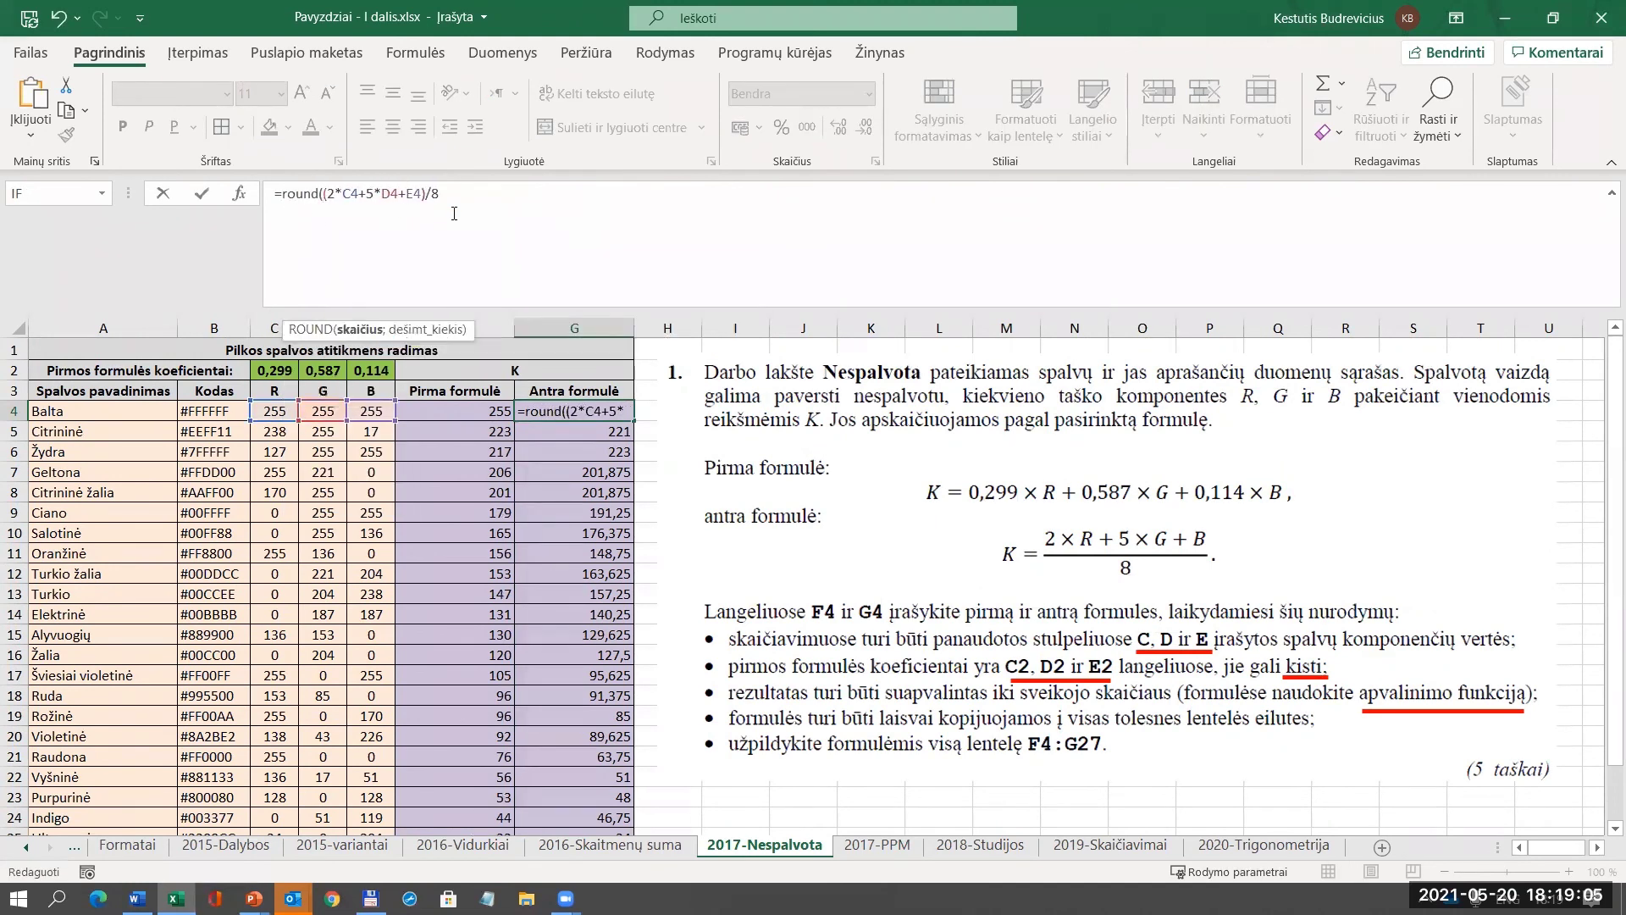
click(455, 188)
text(;0))
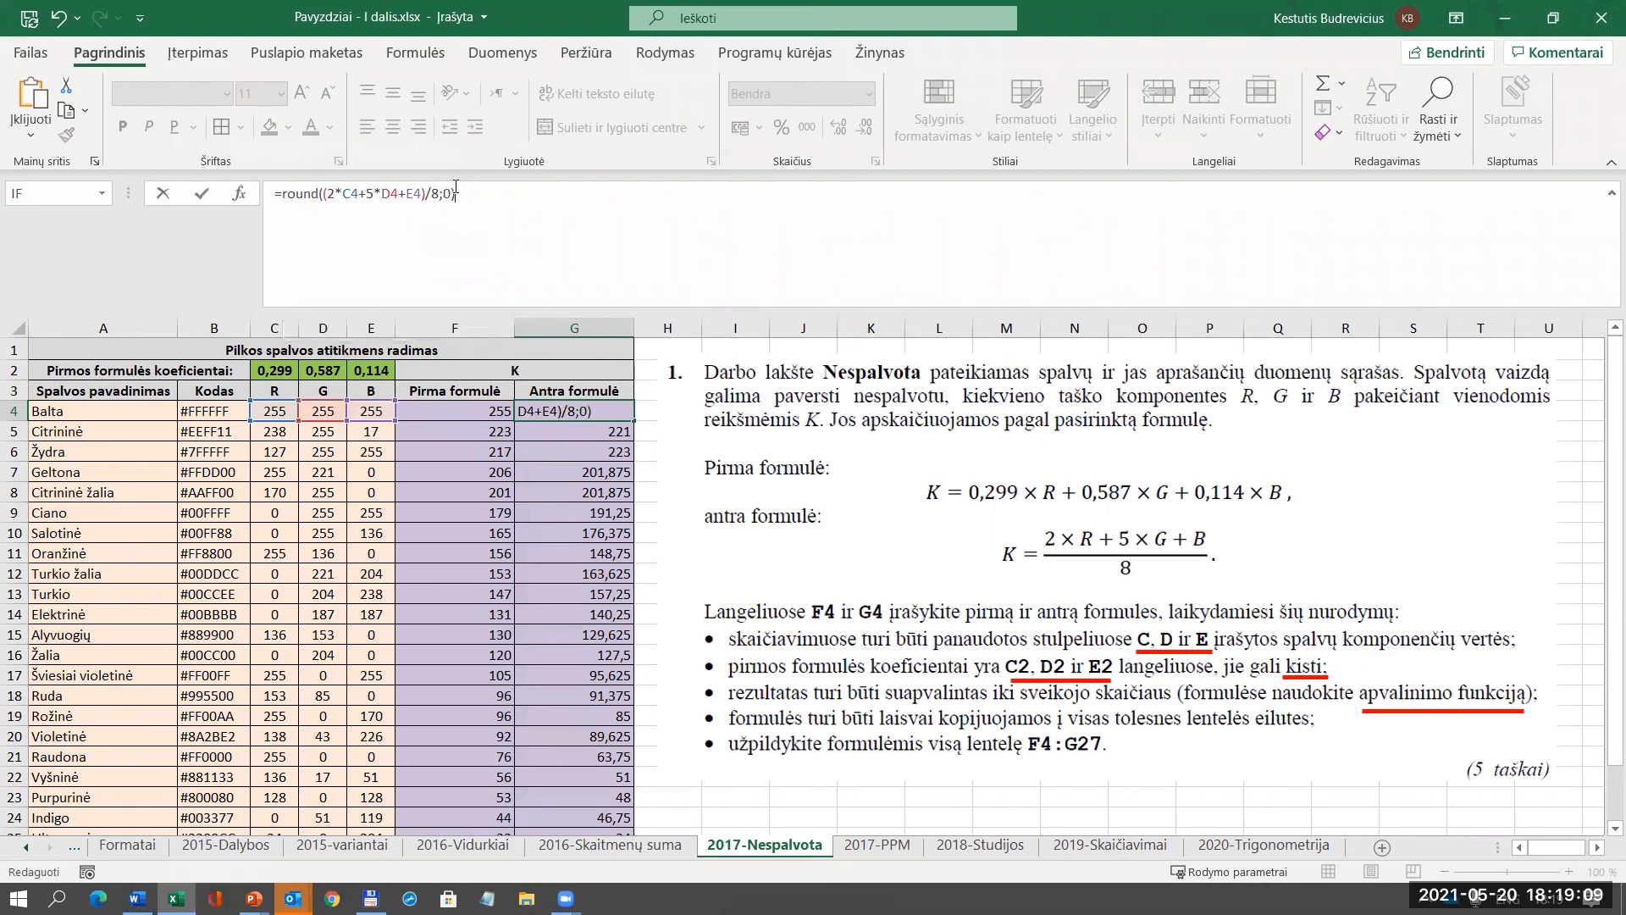
key(Return)
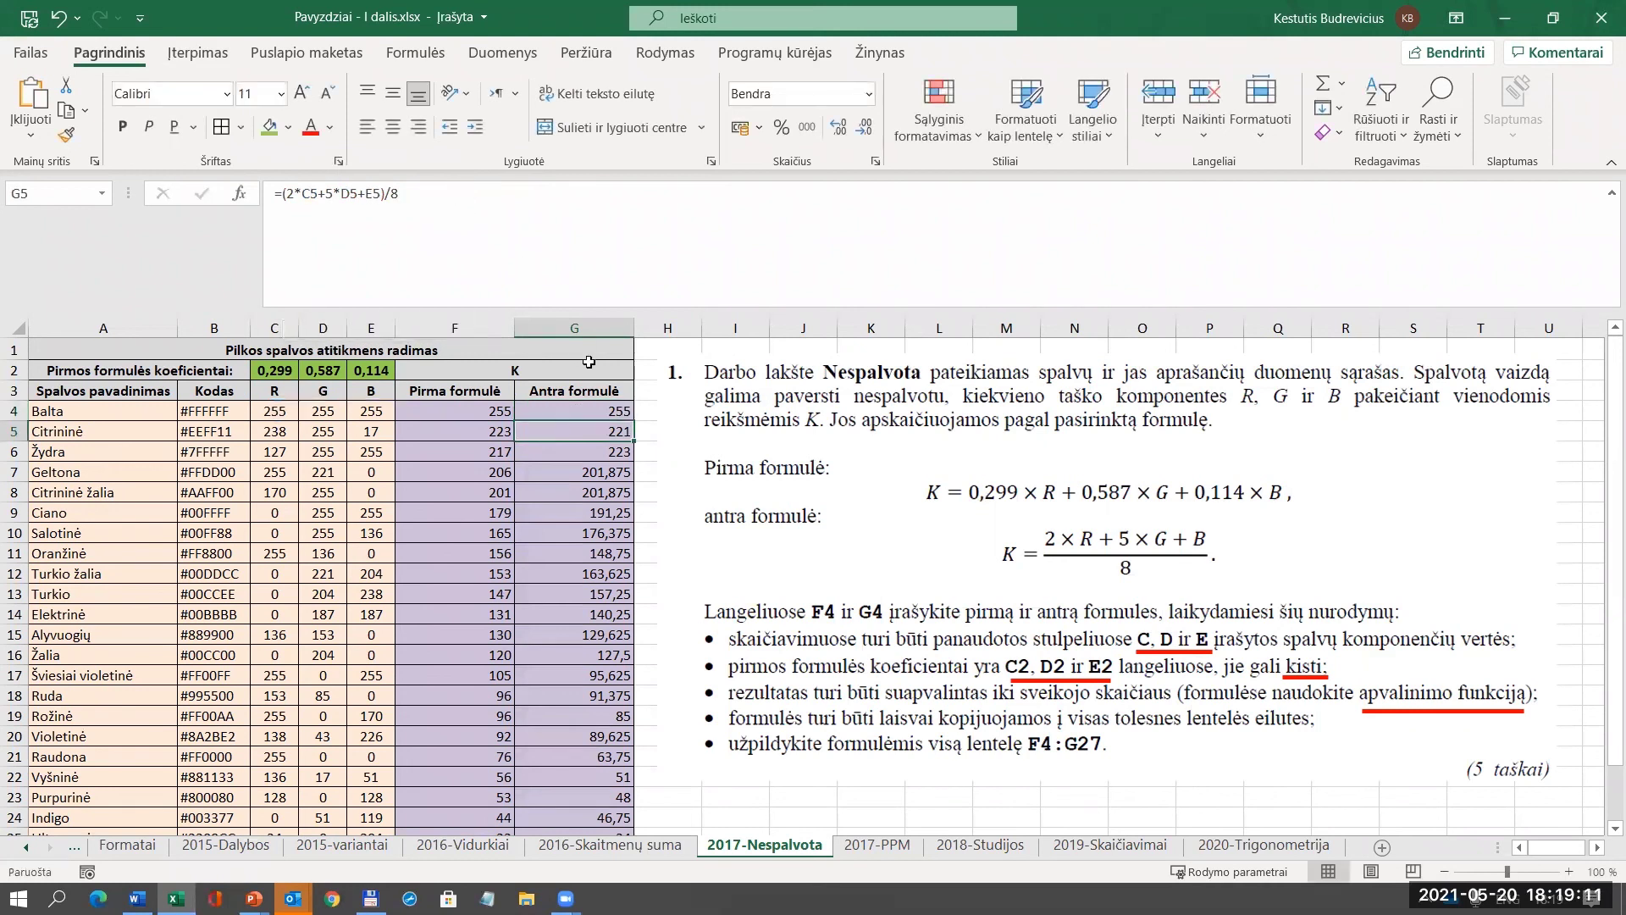
click(603, 412)
double_click(631, 418)
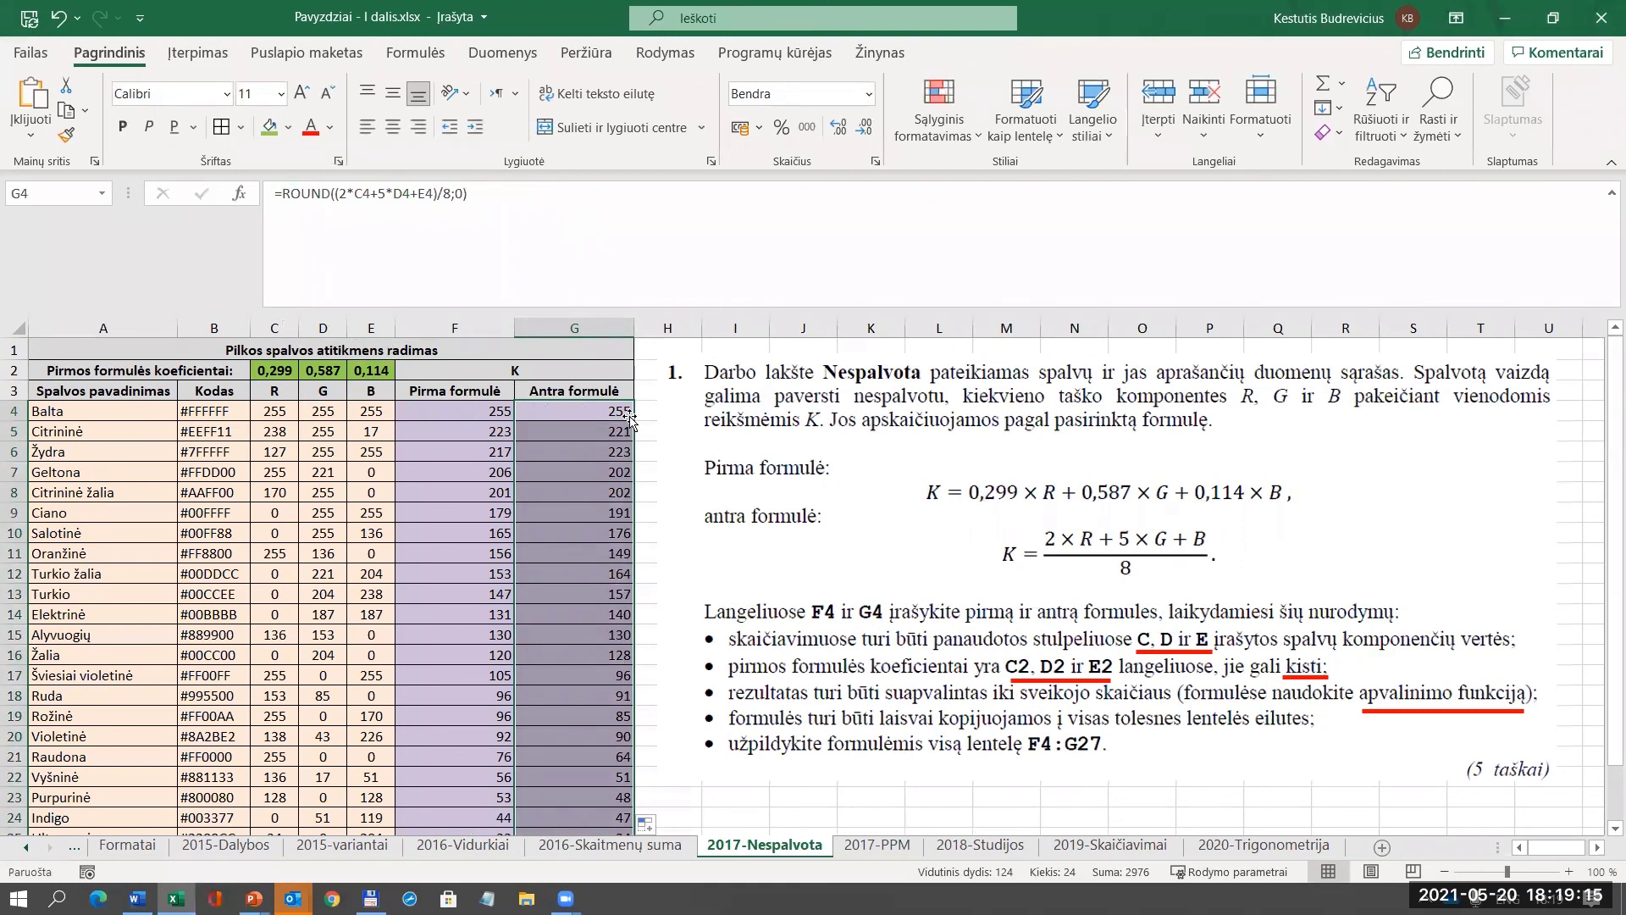
Switch to the presentation and advance past the common-mistakes title to the slide "Pavyzdys: ROUND ar TRUNC?".
key(alt+Tab)
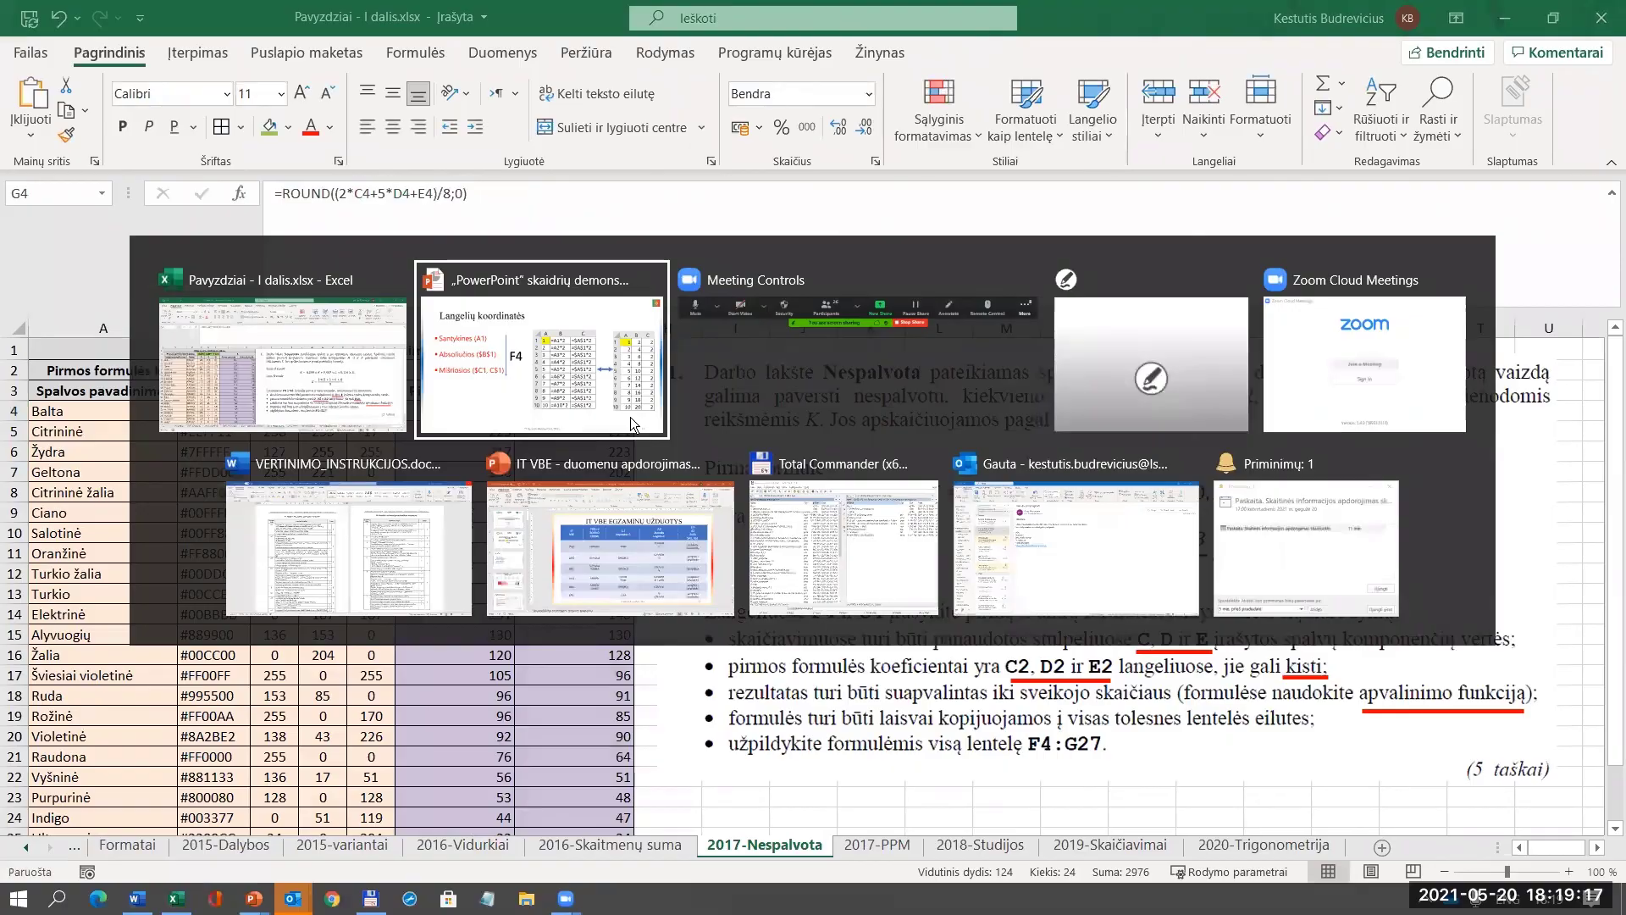
key(Right)
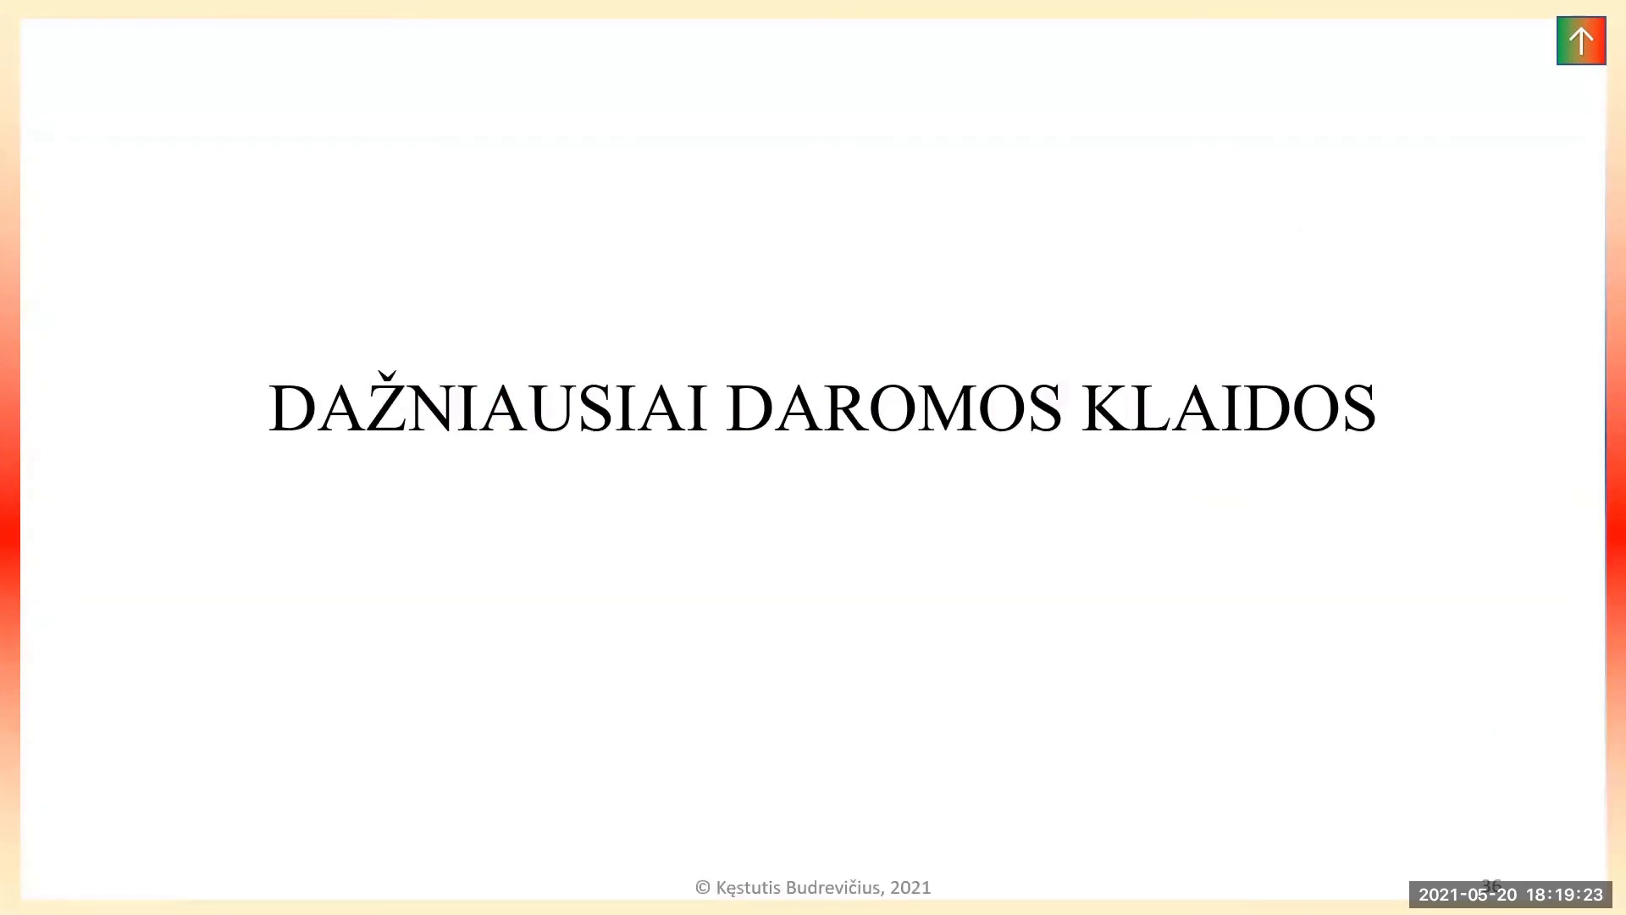
key(Right)
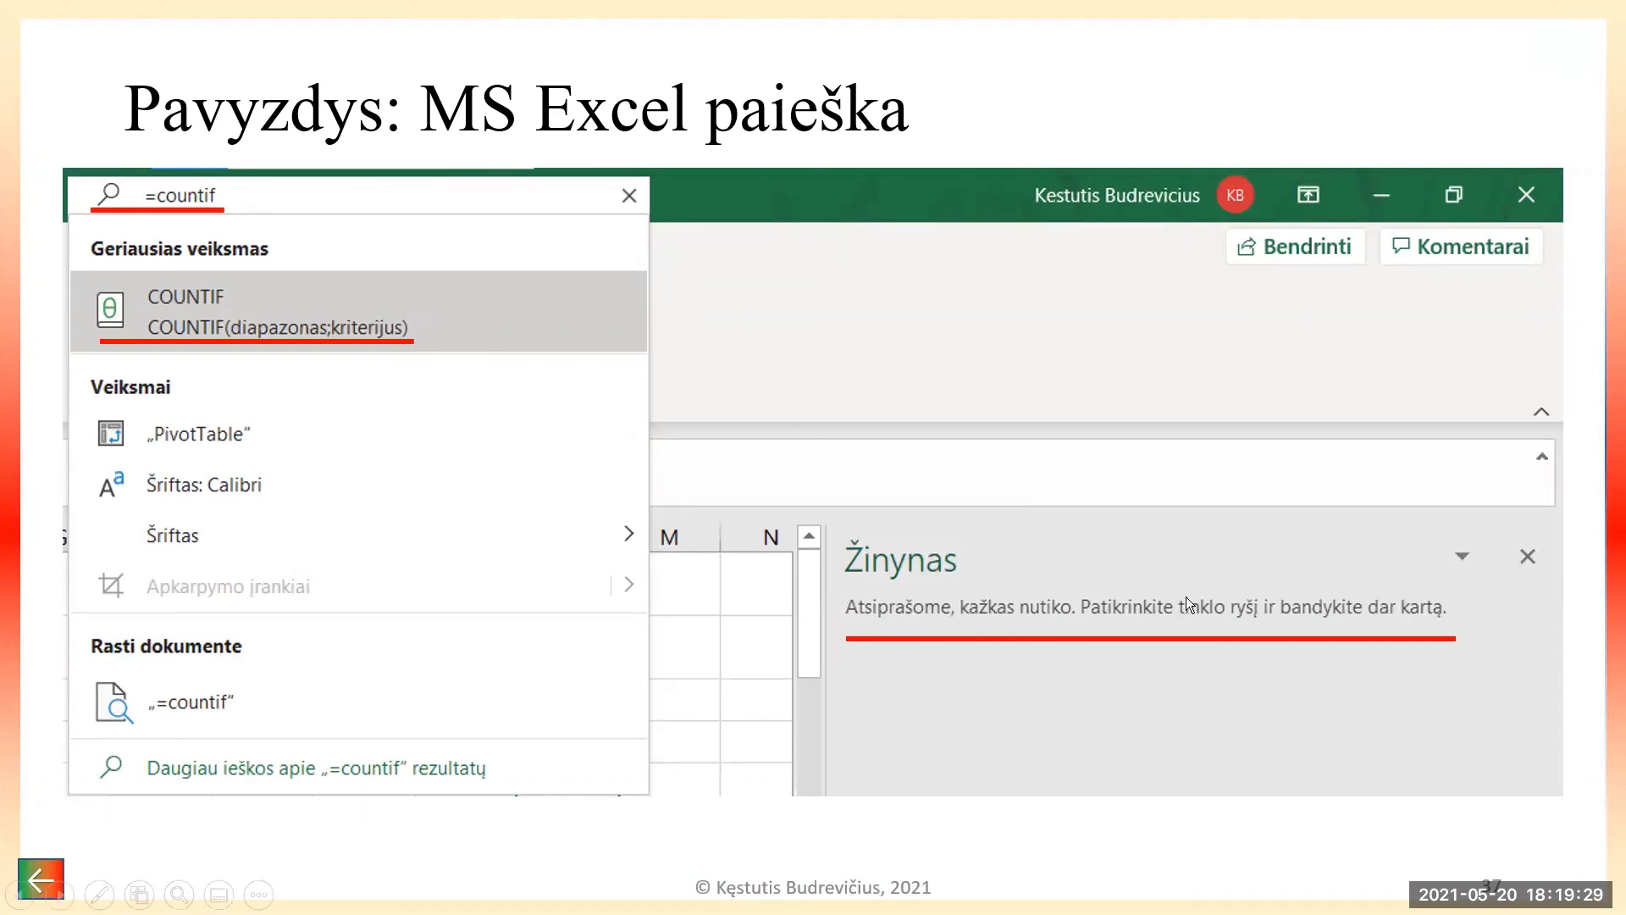
key(Right)
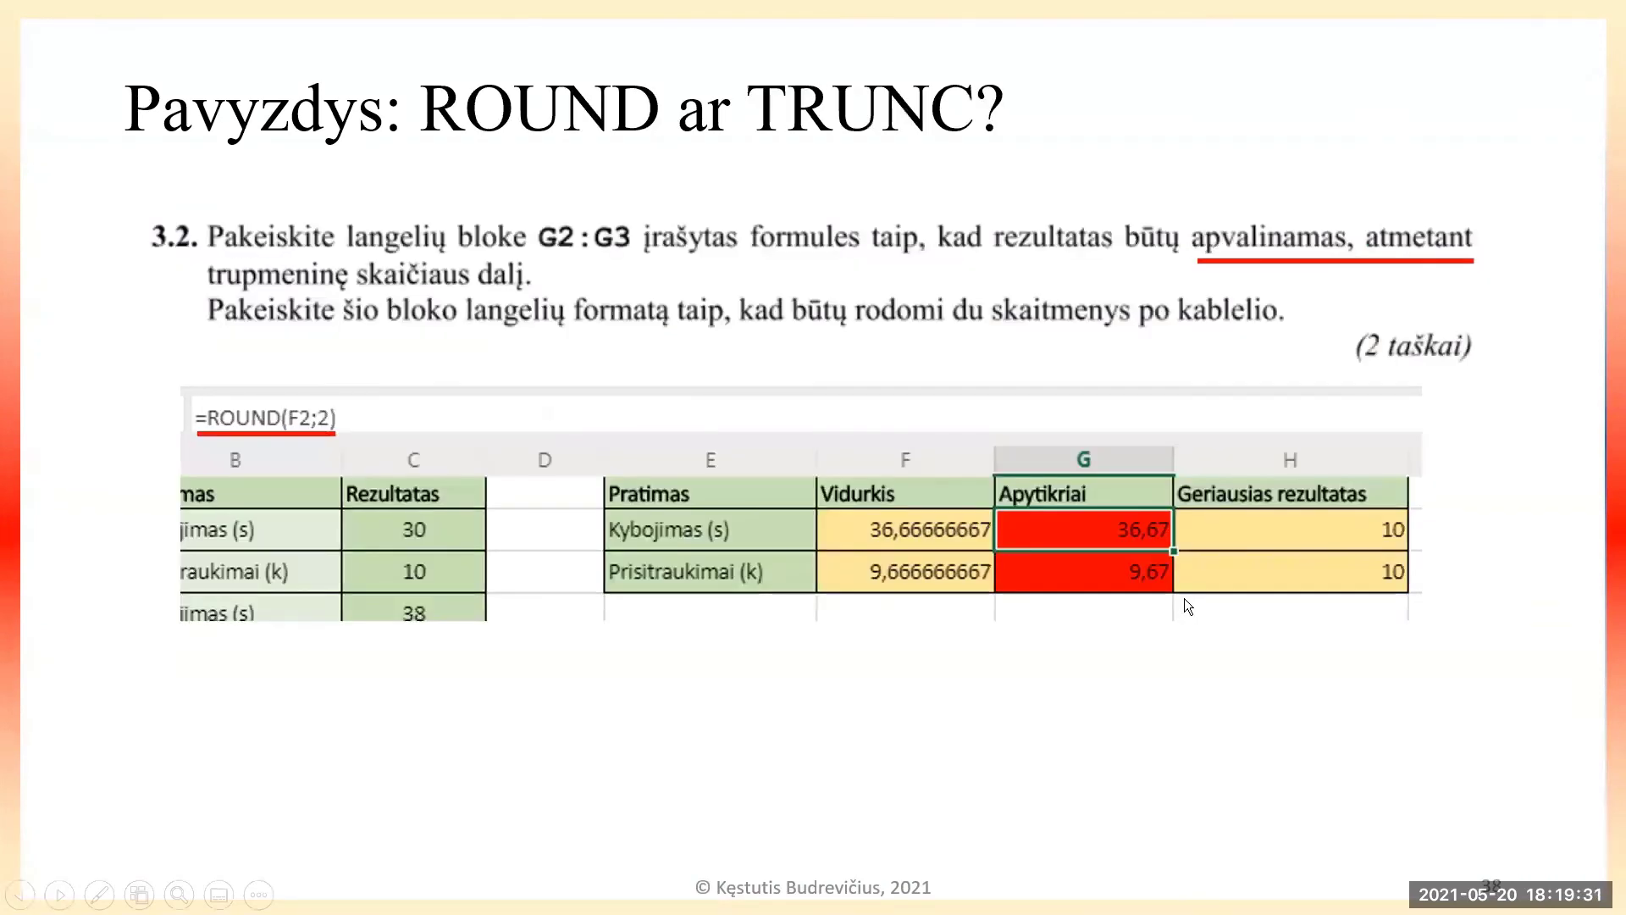